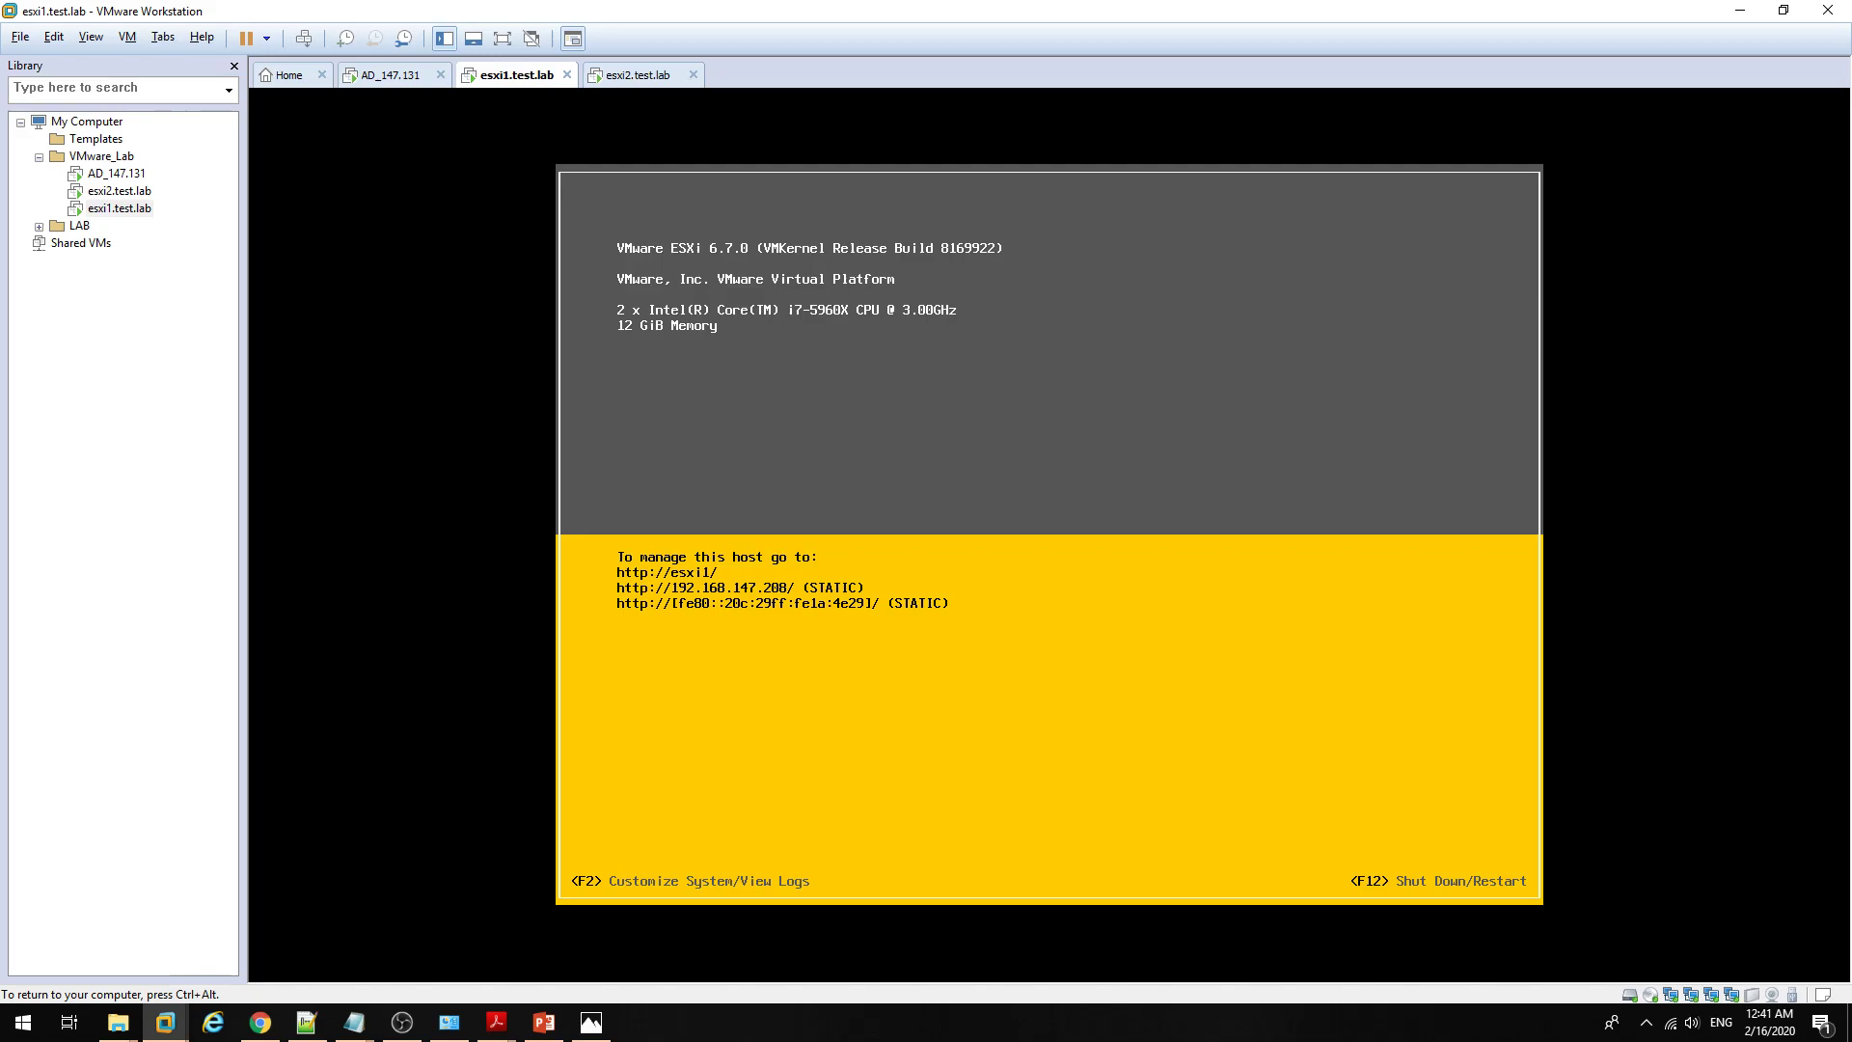
Step: Review the esxi1 machine's memory, processor and network adapter settings, closing without saving changes
{"action": "left_click", "coordinate": [616, 77]}
{"action": "left_click", "coordinate": [509, 81]}
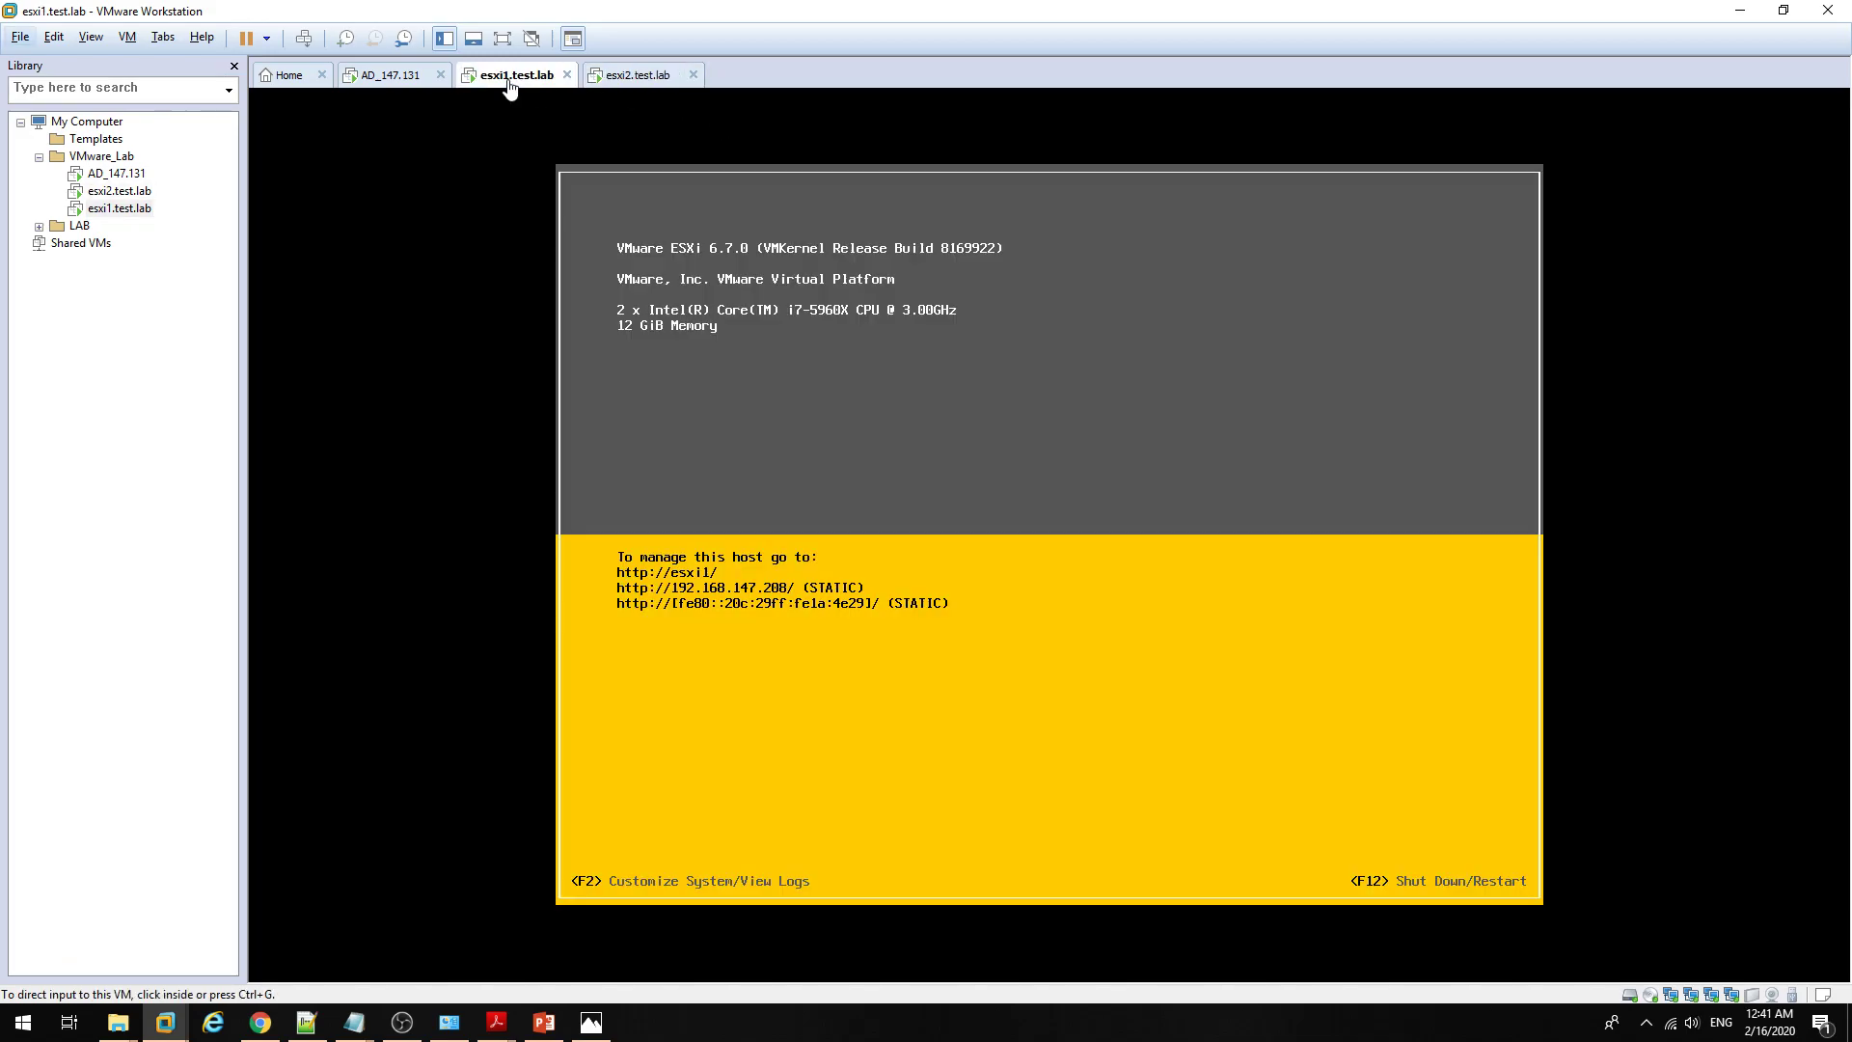
{"action": "right_click", "coordinate": [511, 85]}
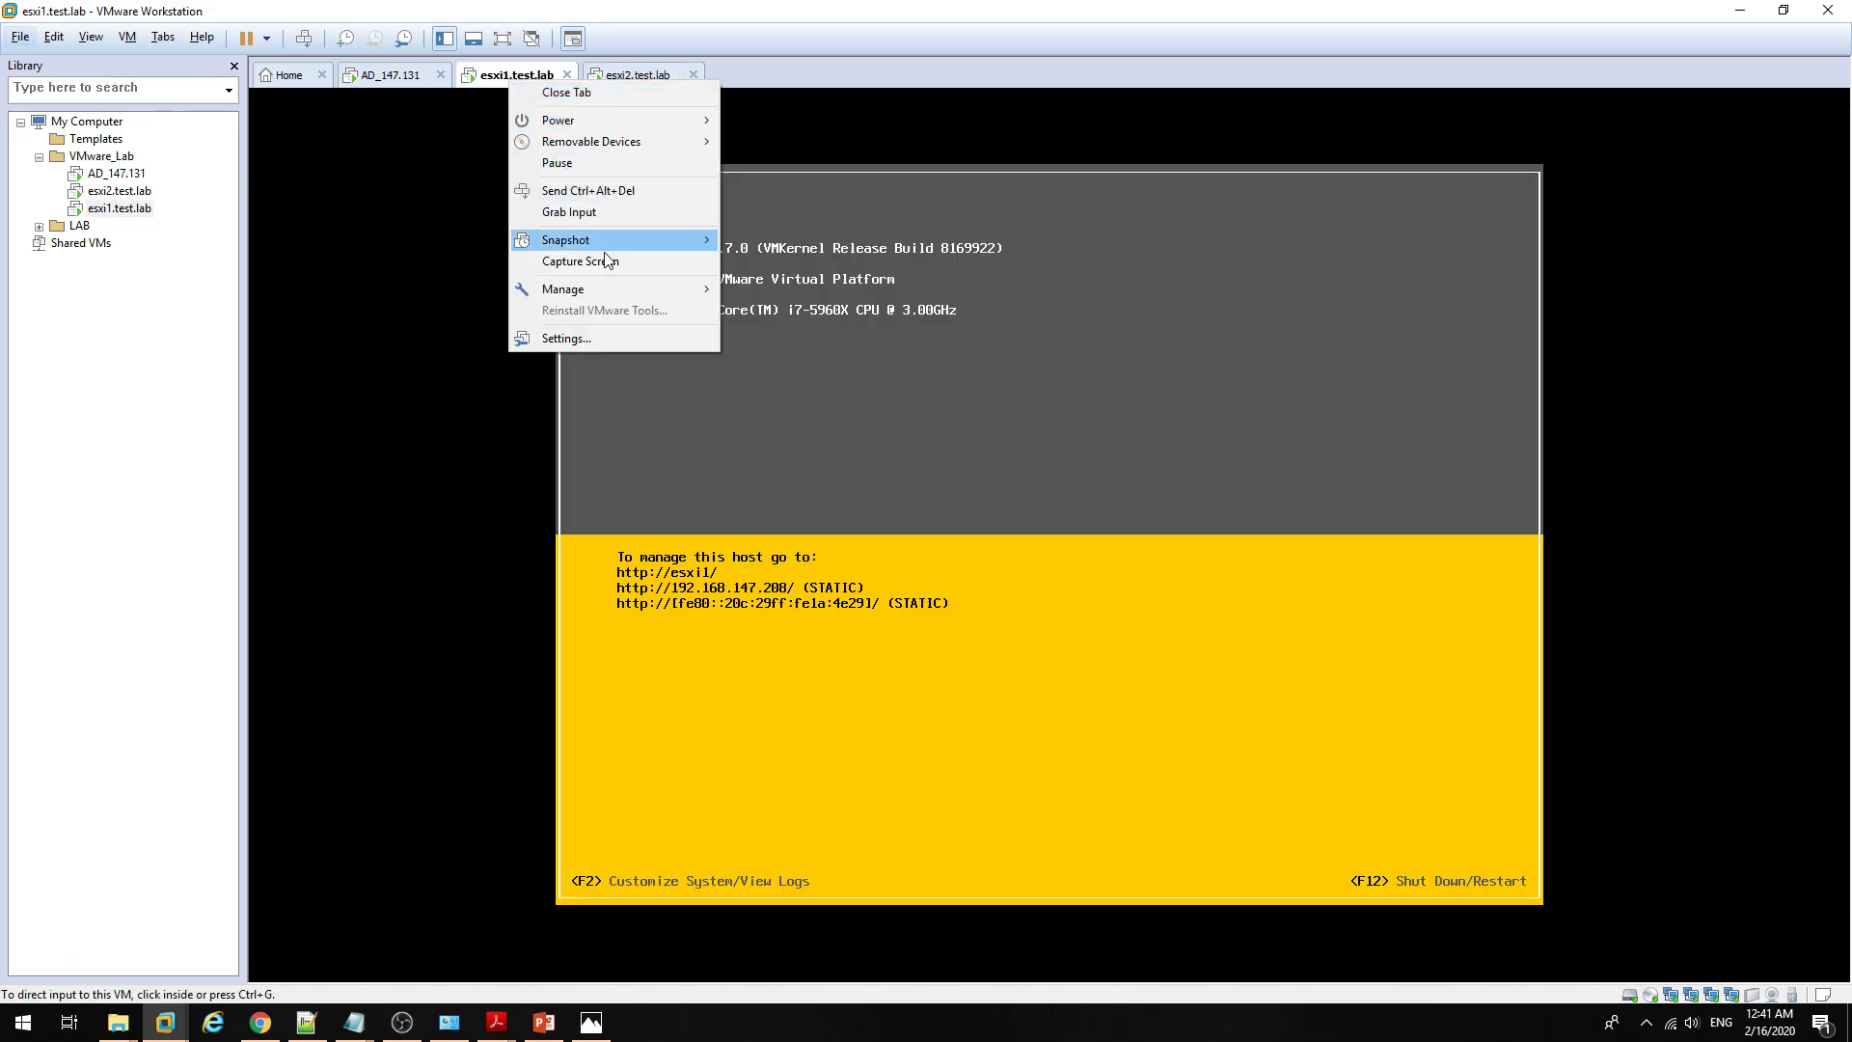
{"action": "left_click", "coordinate": [786, 8]}
{"action": "right_click", "coordinate": [524, 78]}
{"action": "left_click", "coordinate": [604, 332]}
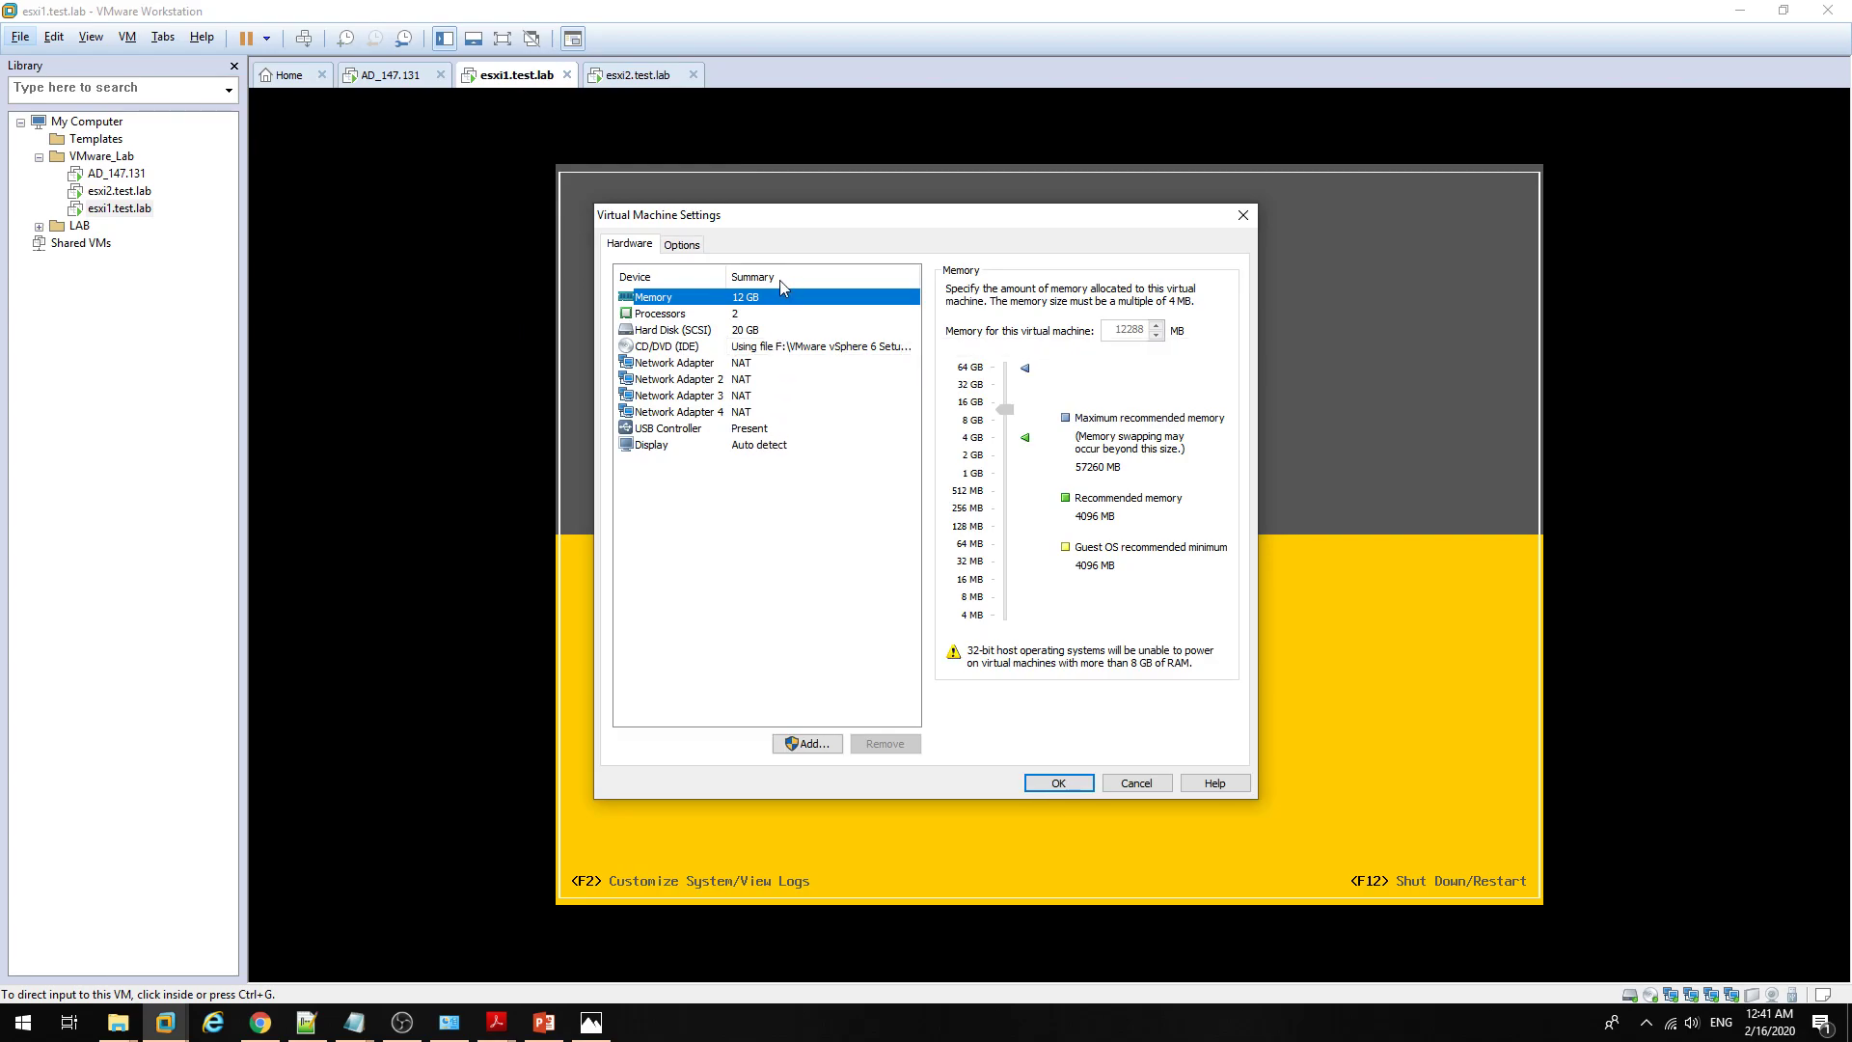
{"action": "left_click", "coordinate": [769, 314]}
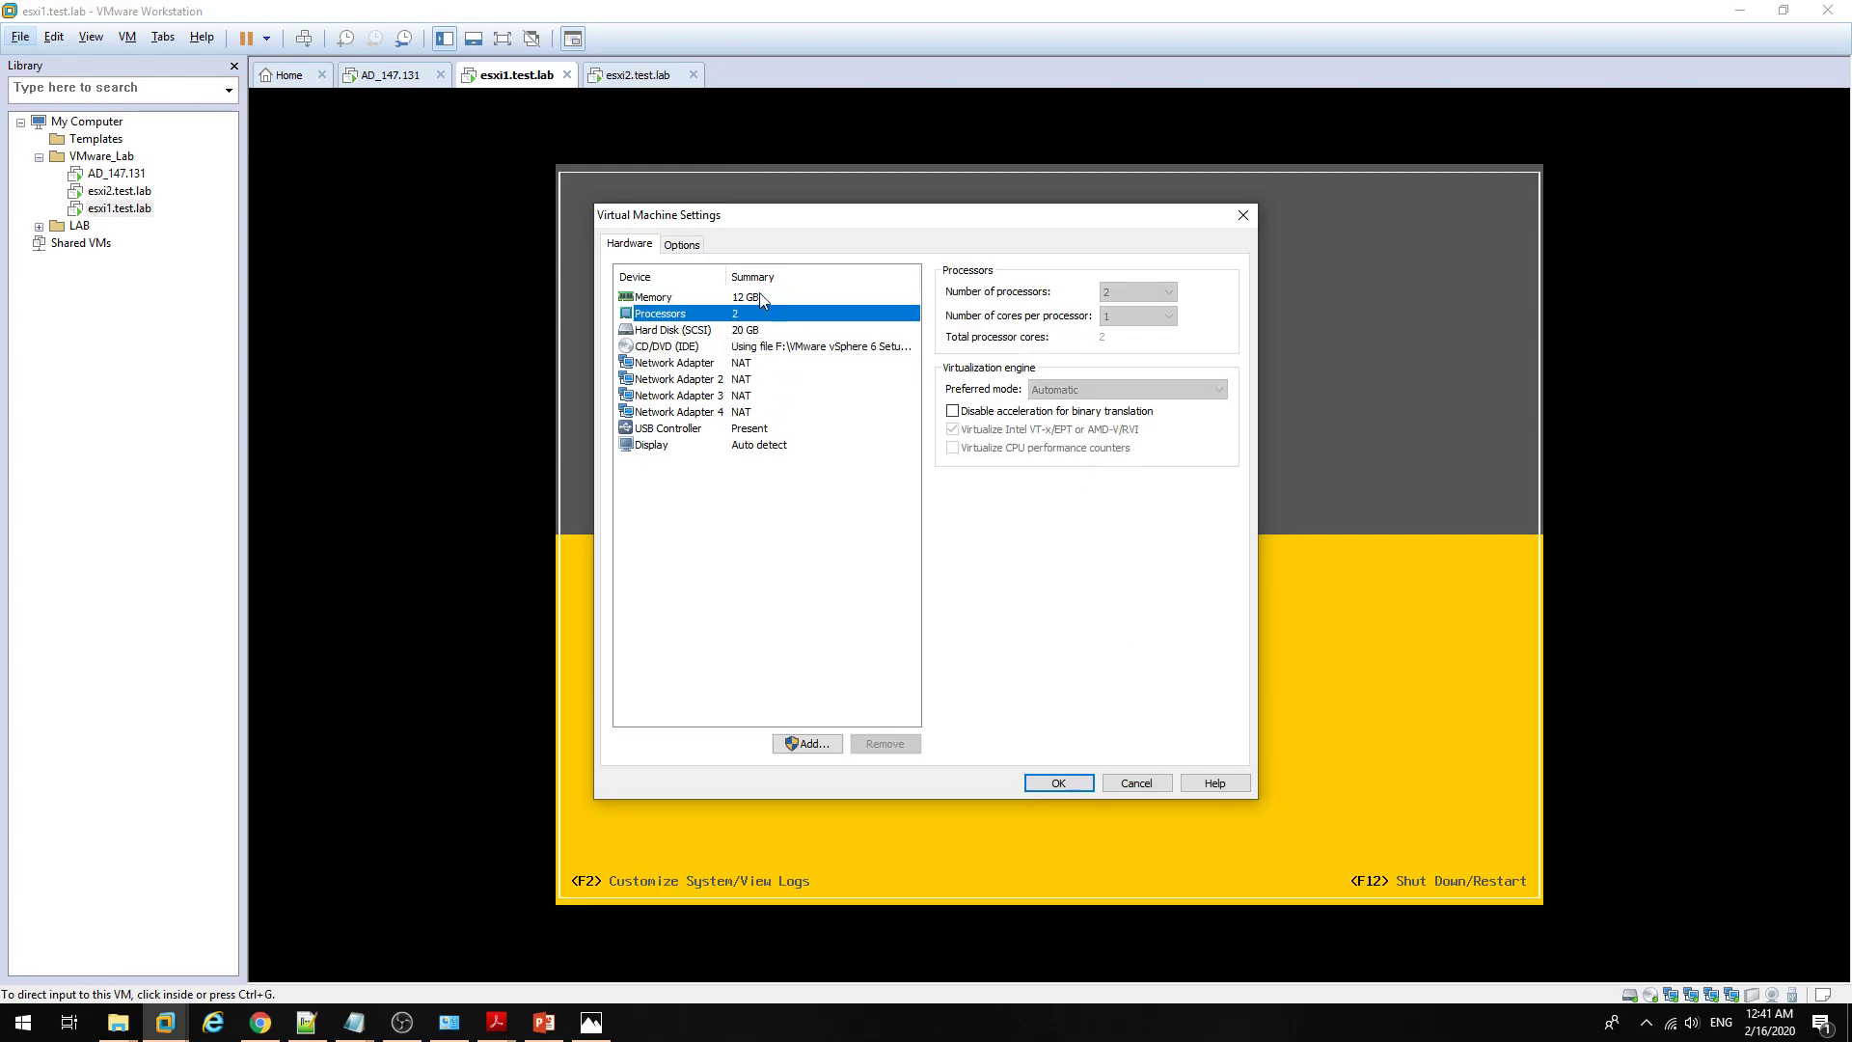
{"action": "left_click", "coordinate": [766, 299]}
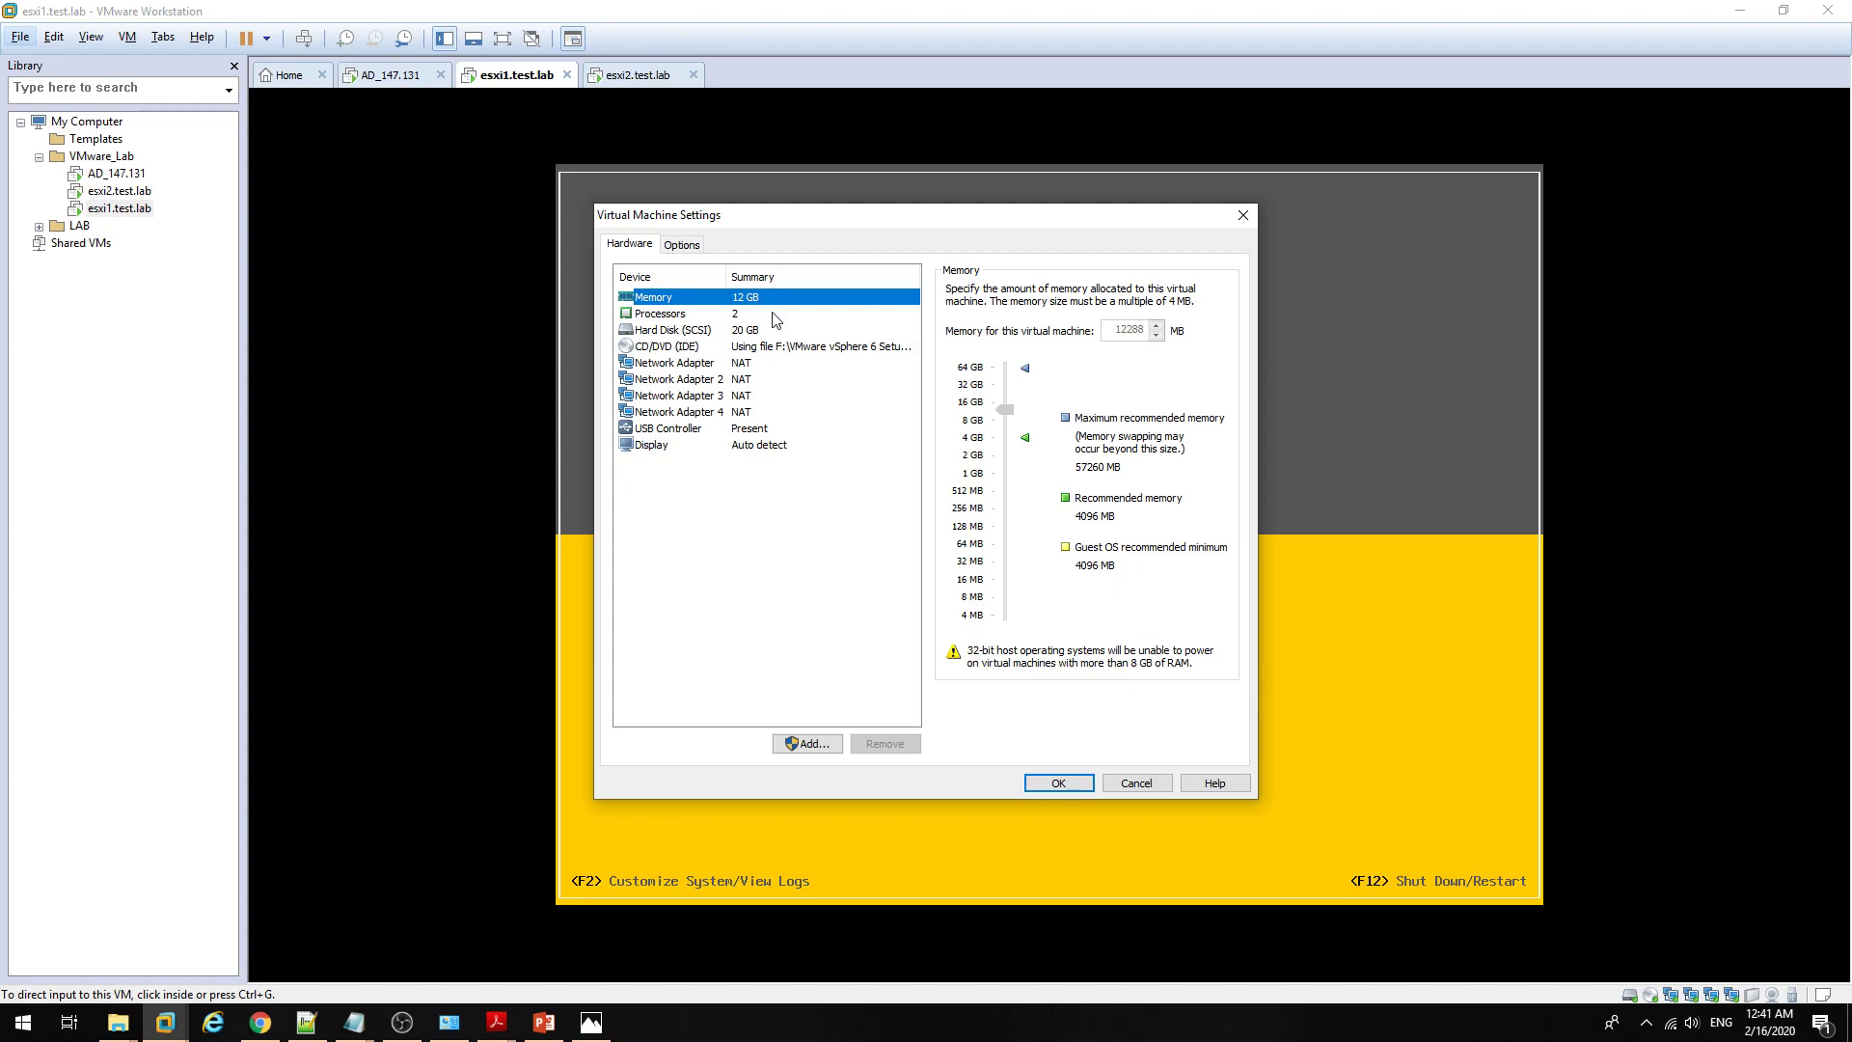
{"action": "left_click", "coordinate": [755, 364]}
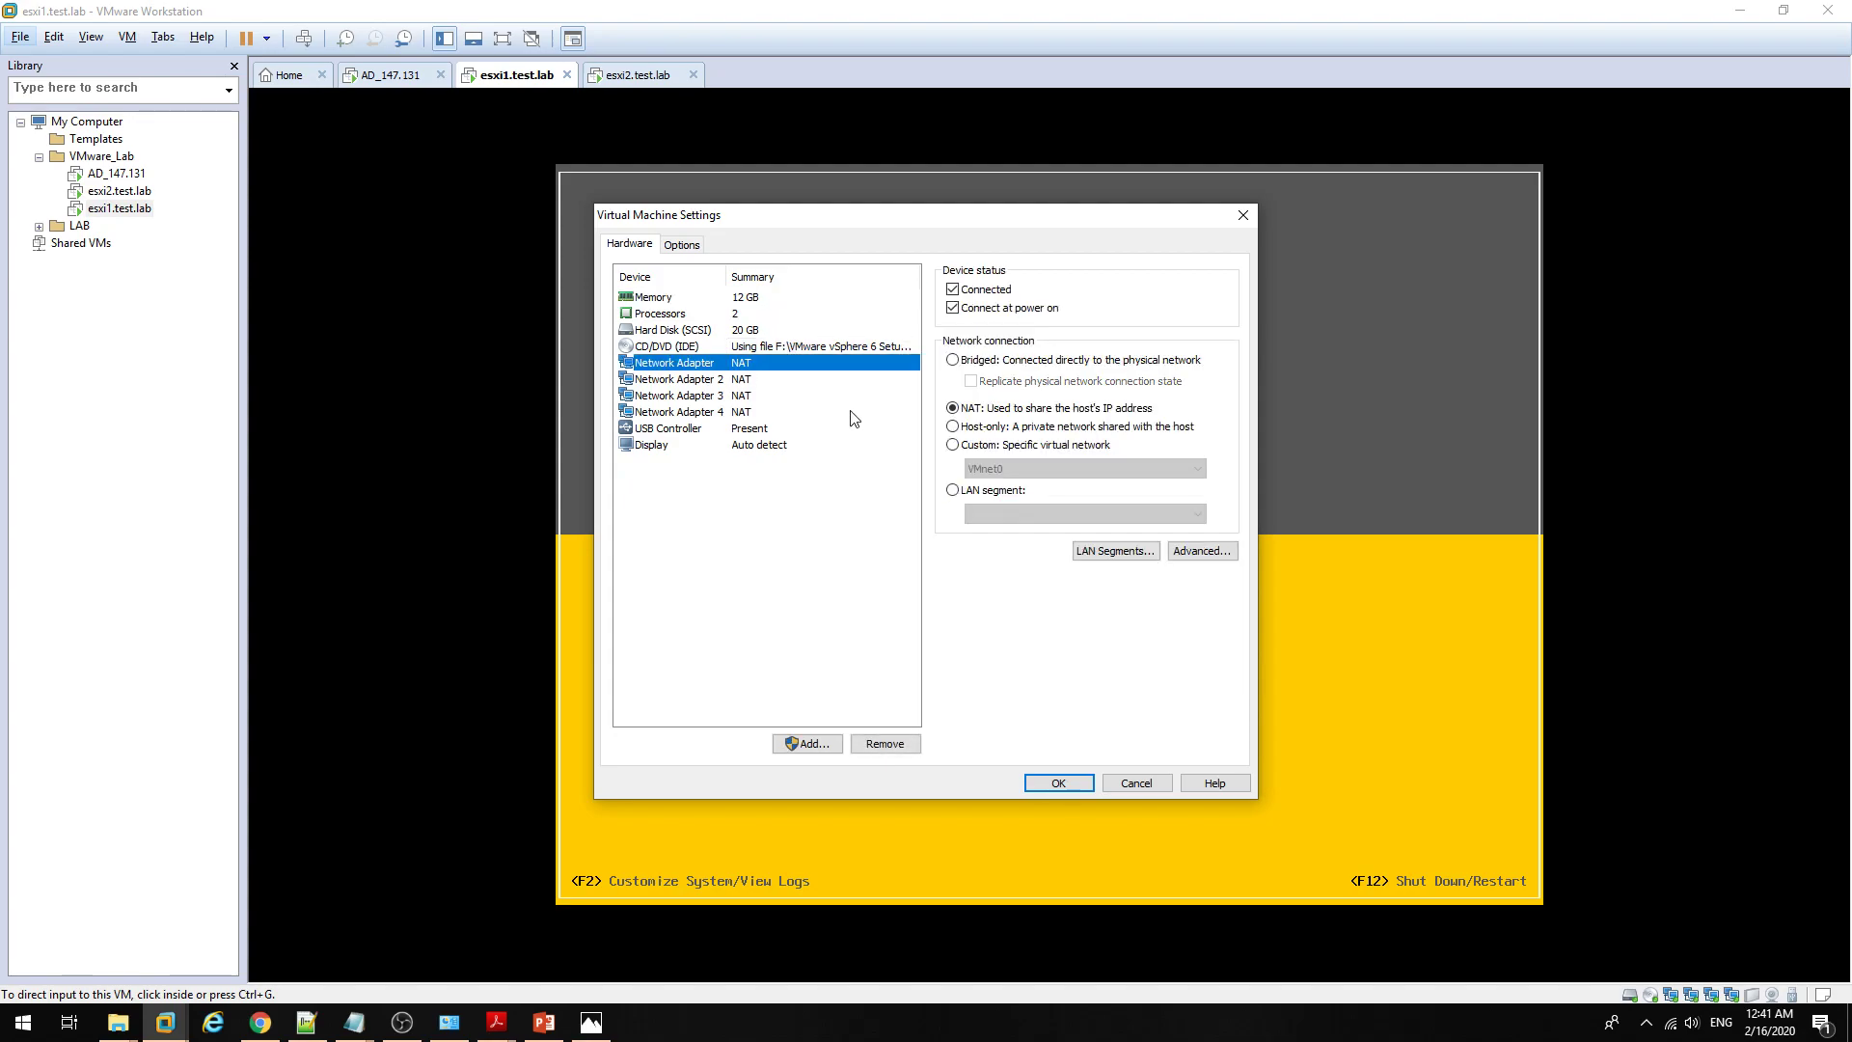
{"action": "key", "text": "Down"}
{"action": "key", "text": "Down"}
{"action": "key", "text": "Down"}
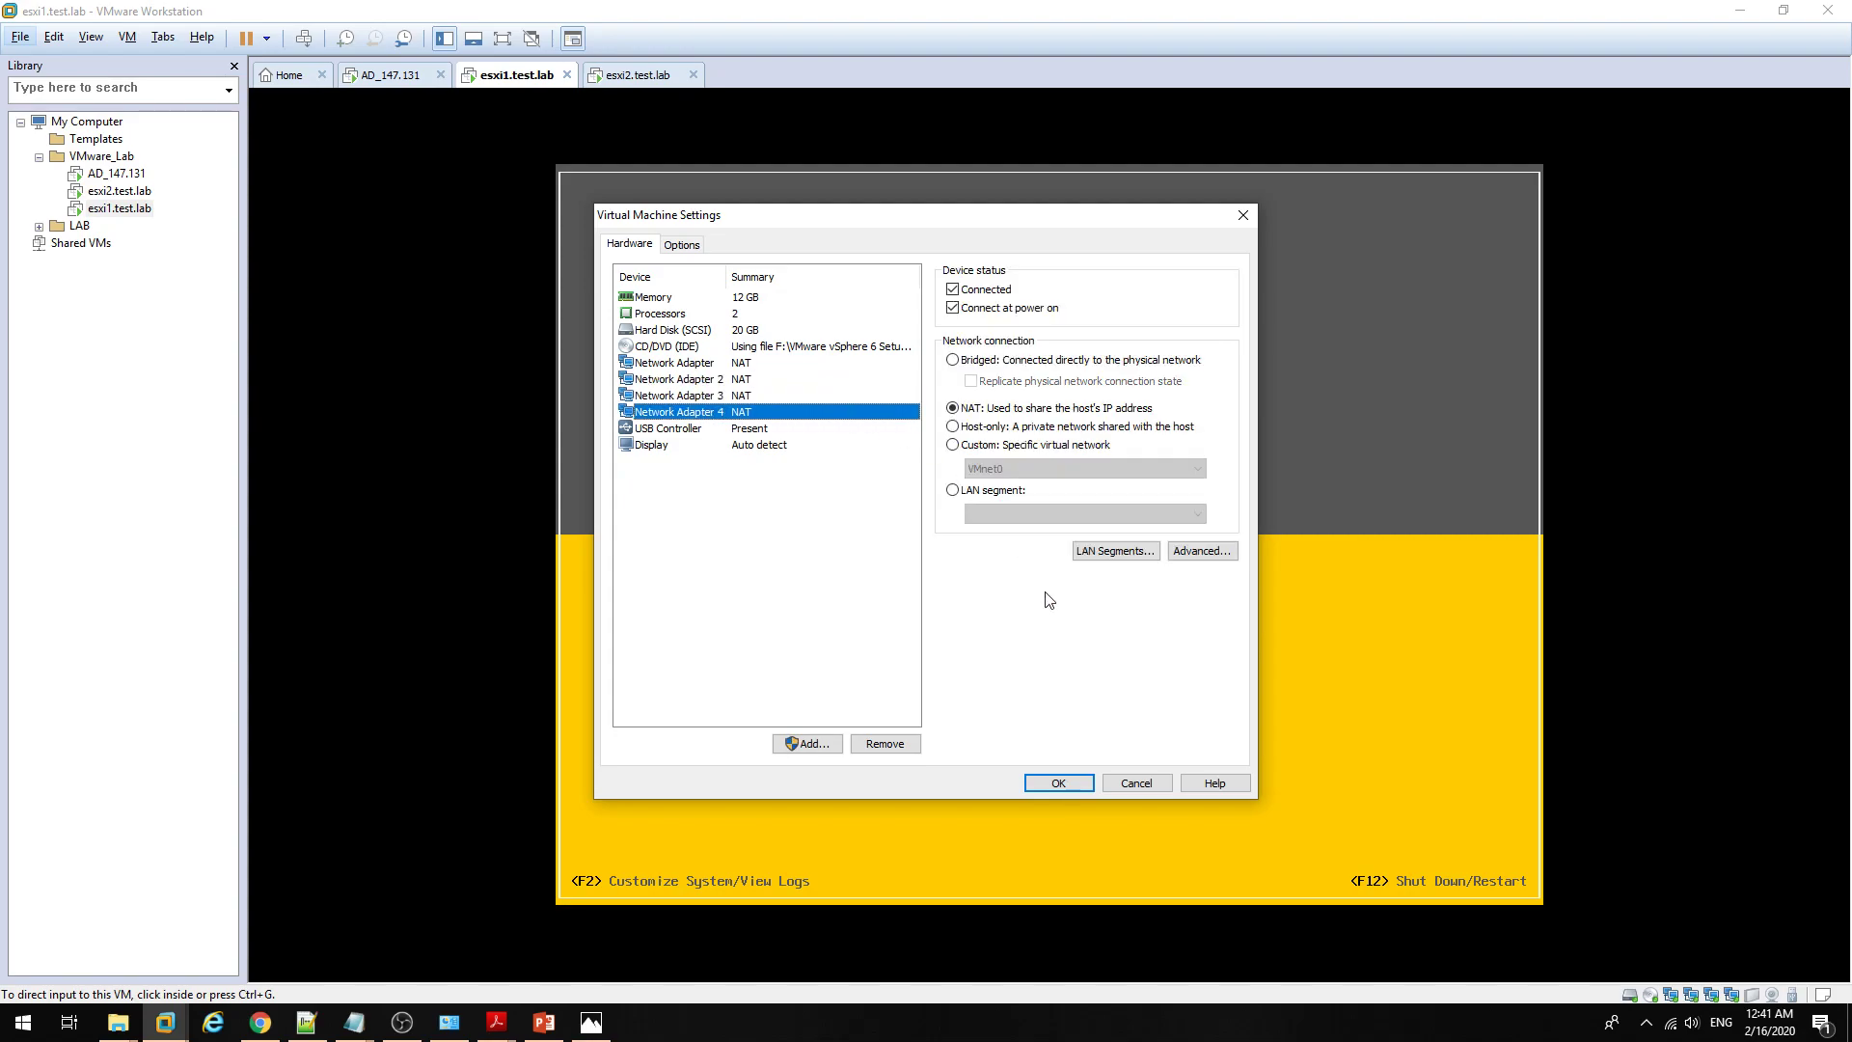
{"action": "left_click", "coordinate": [1116, 784]}
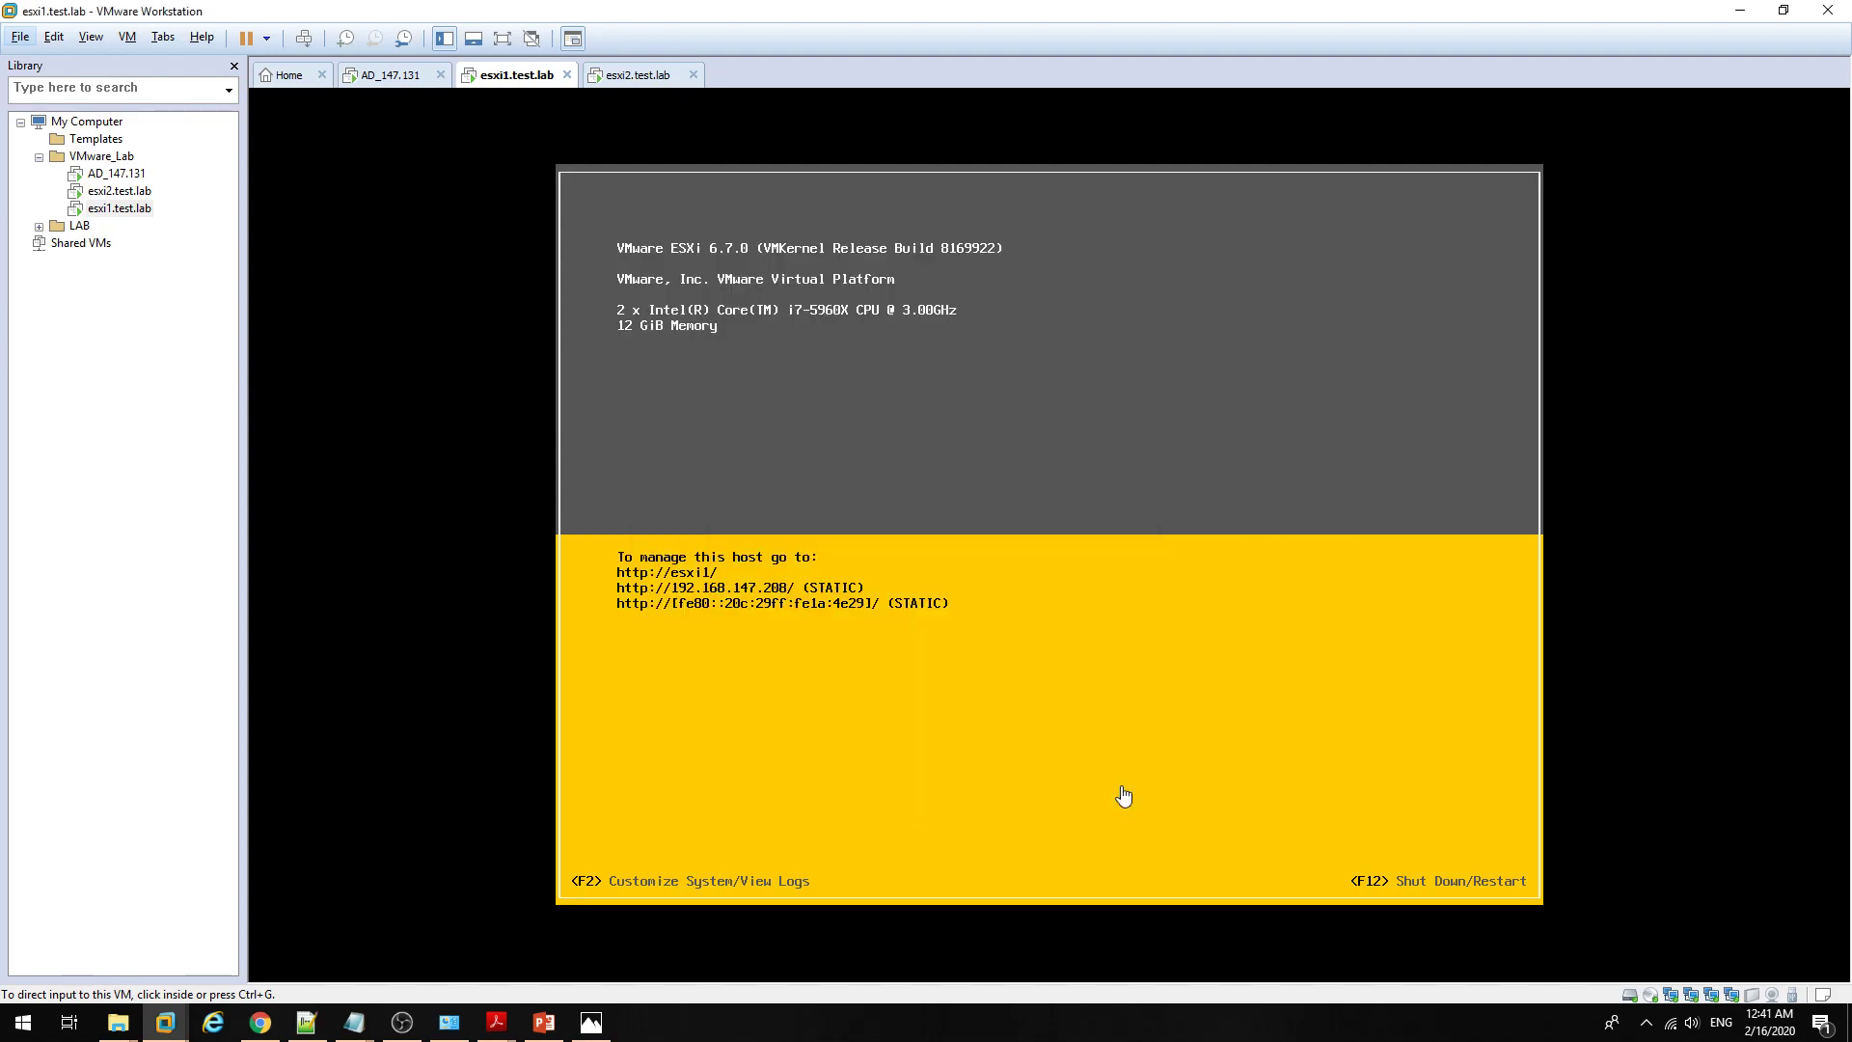
Step: Log in to the esxi1 console as root through the F2 prompt
{"action": "left_click", "coordinate": [783, 419]}
{"action": "key", "text": "F2"}
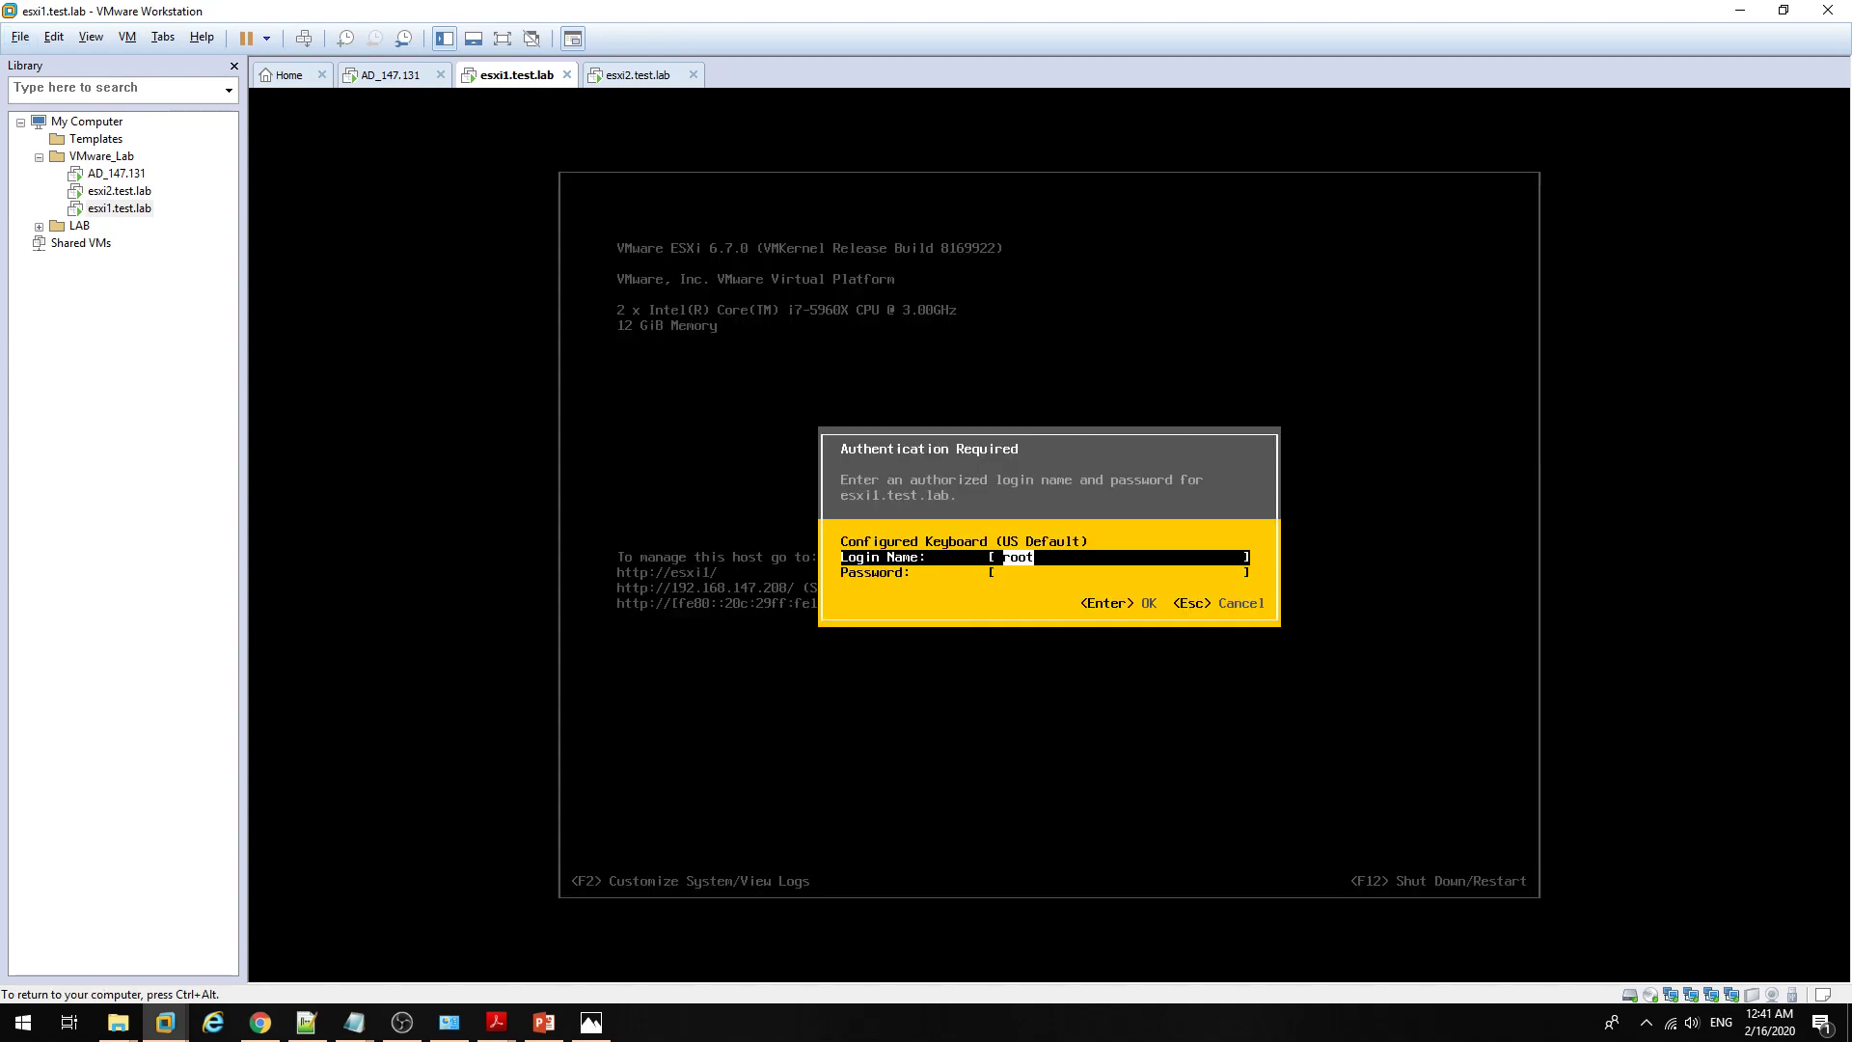
{"action": "key", "text": "Tab"}
{"action": "type", "text": "******"}
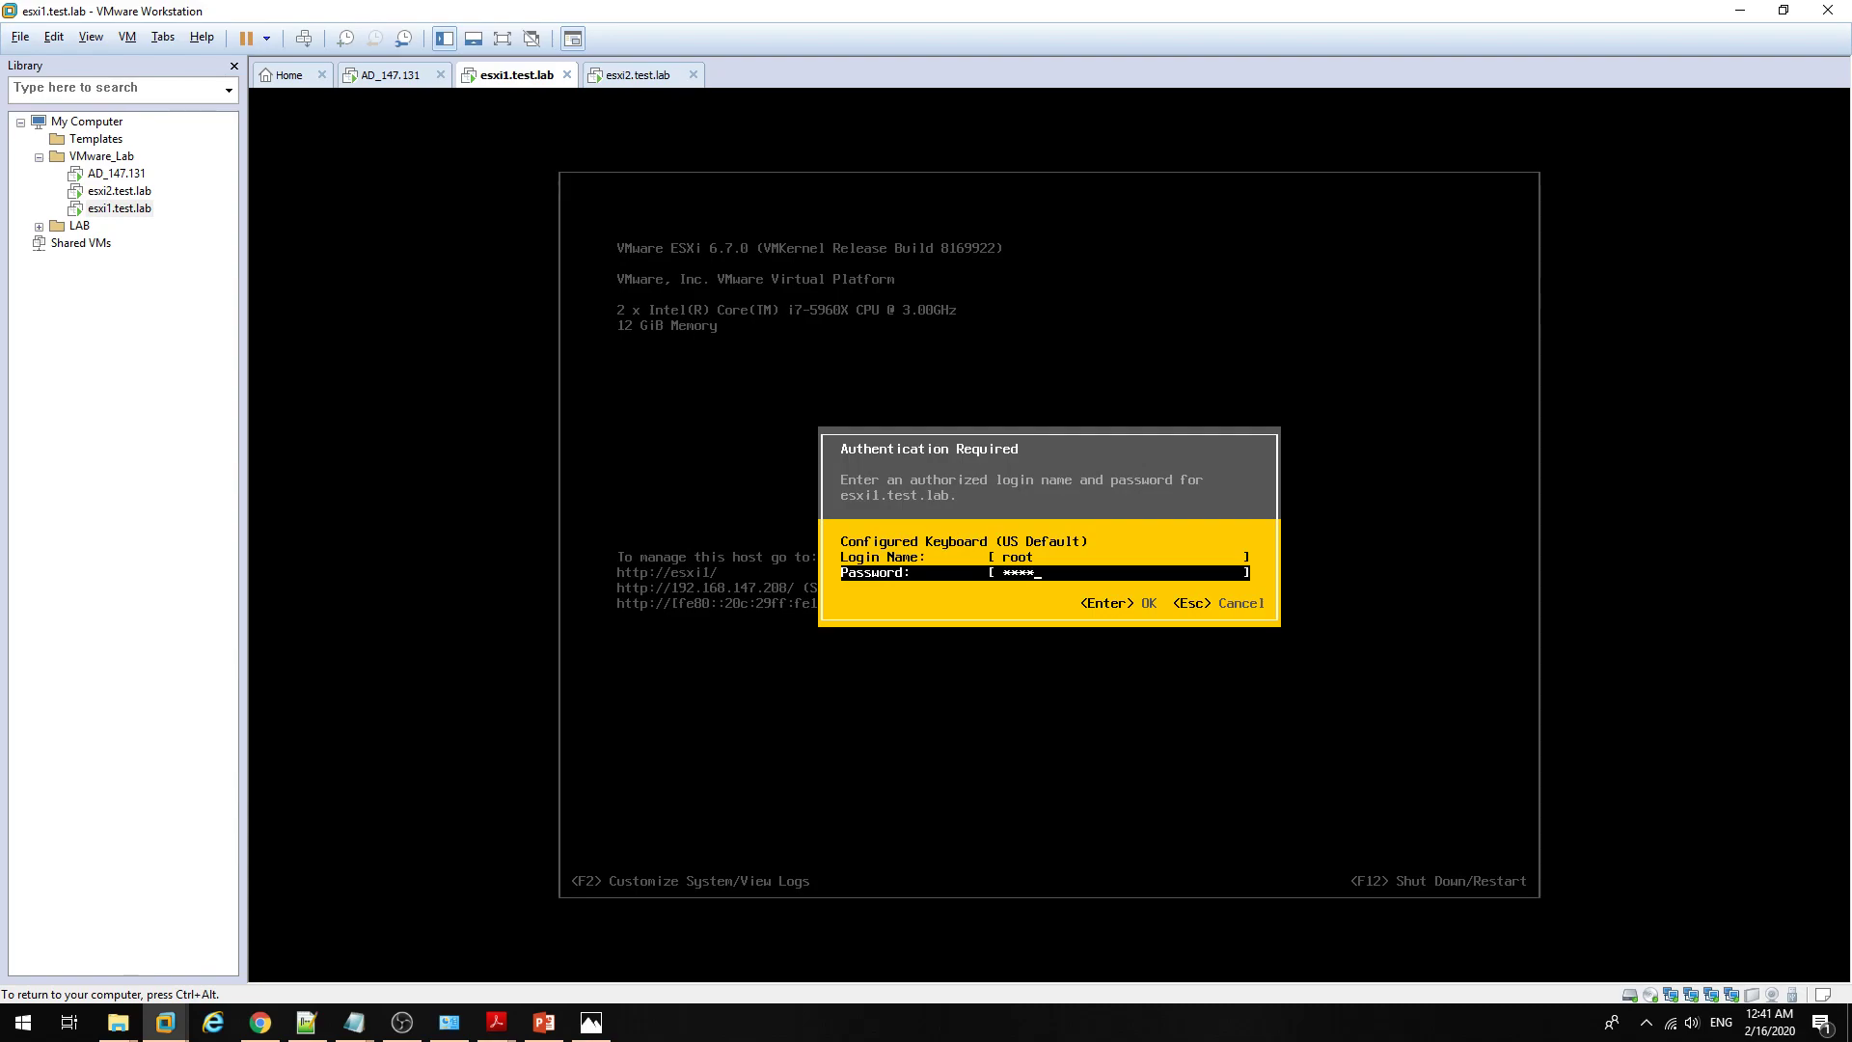
{"action": "key", "text": "Return"}
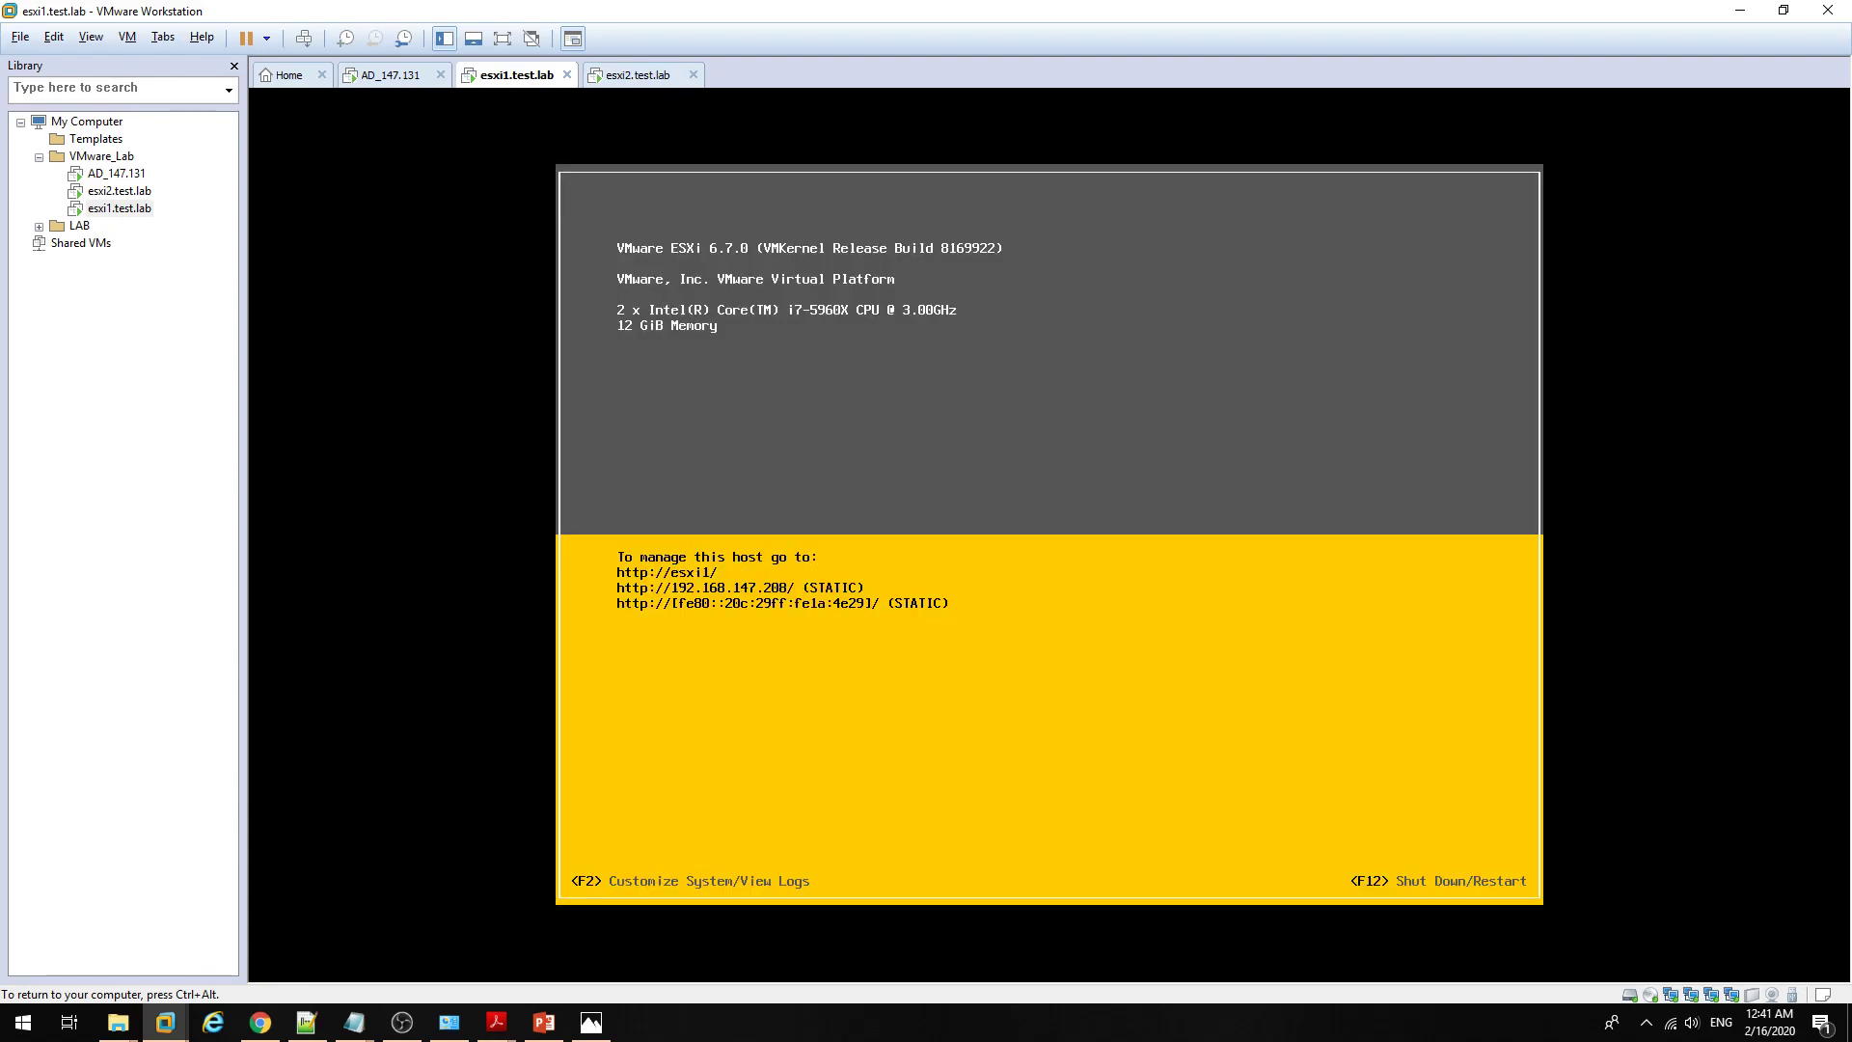
Step: Browse the management network options and open Test Management Network, pinging 192.168.147.2 and 192.168.147.131
{"action": "key", "text": "Down"}
{"action": "key", "text": "Up"}
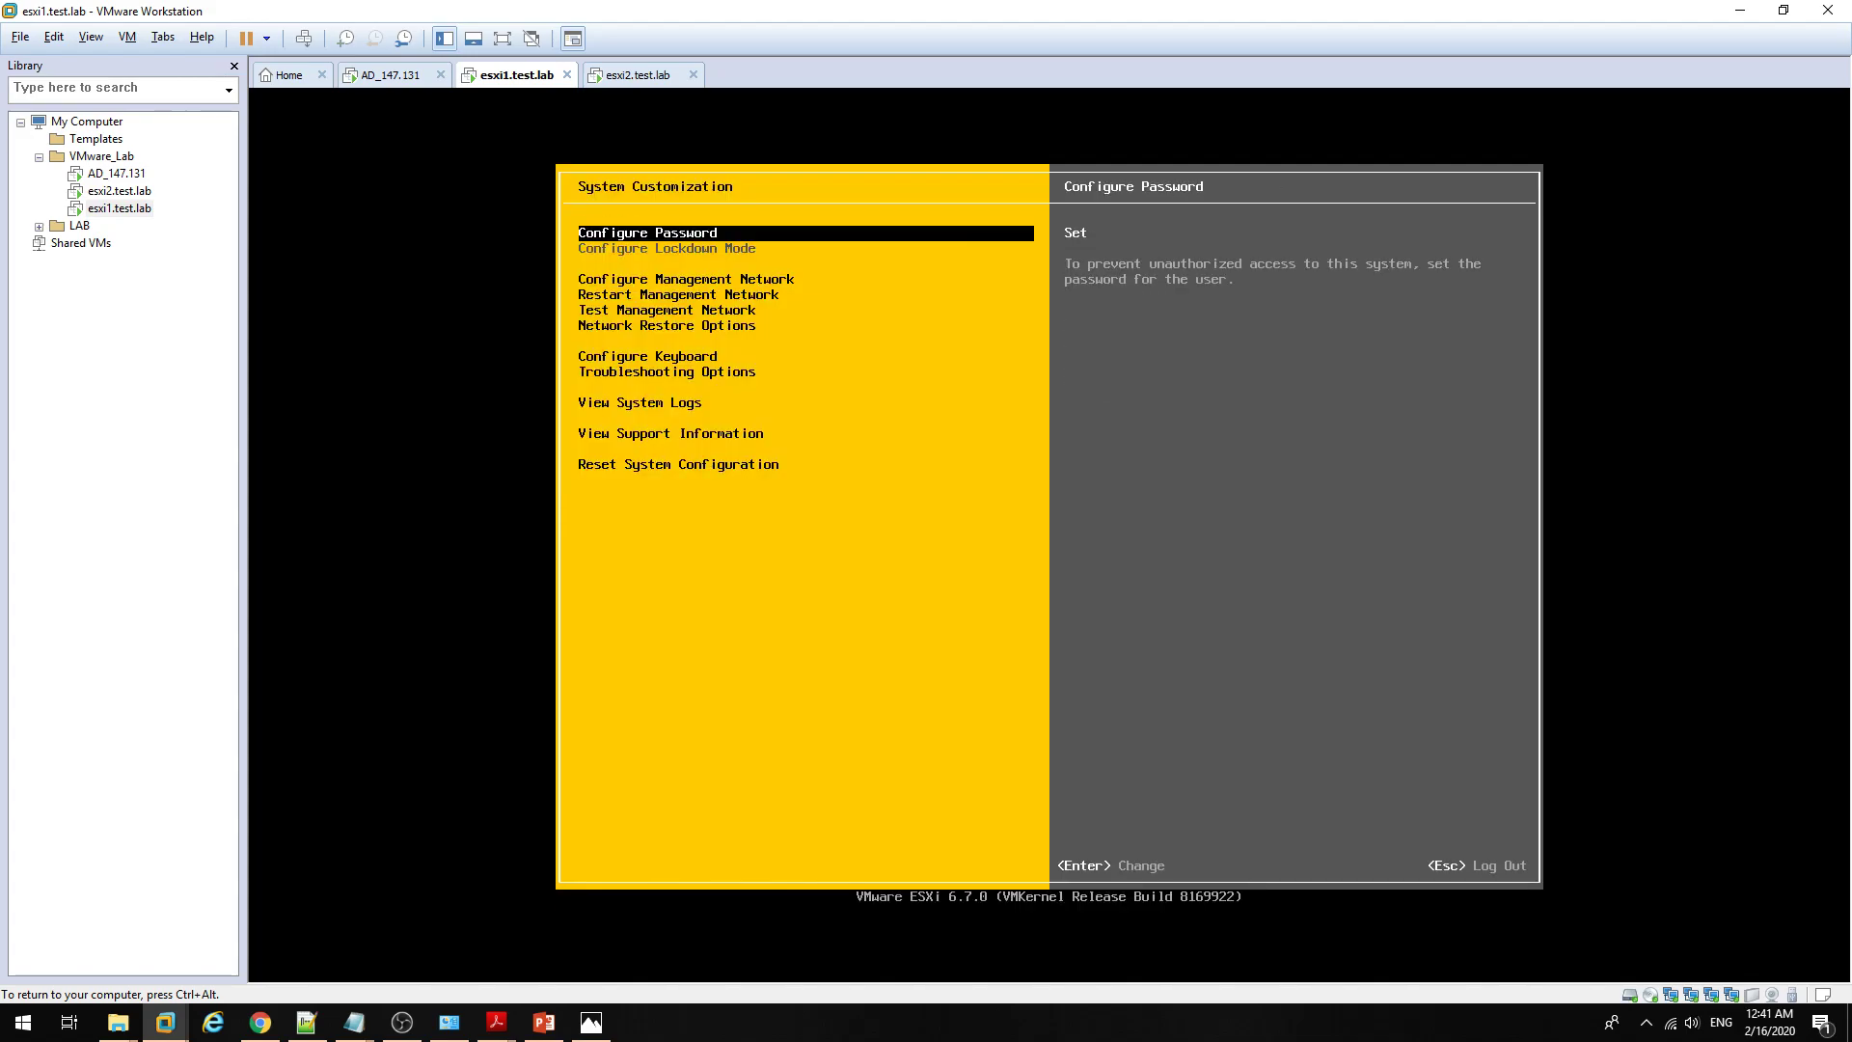
{"action": "key", "text": "Down"}
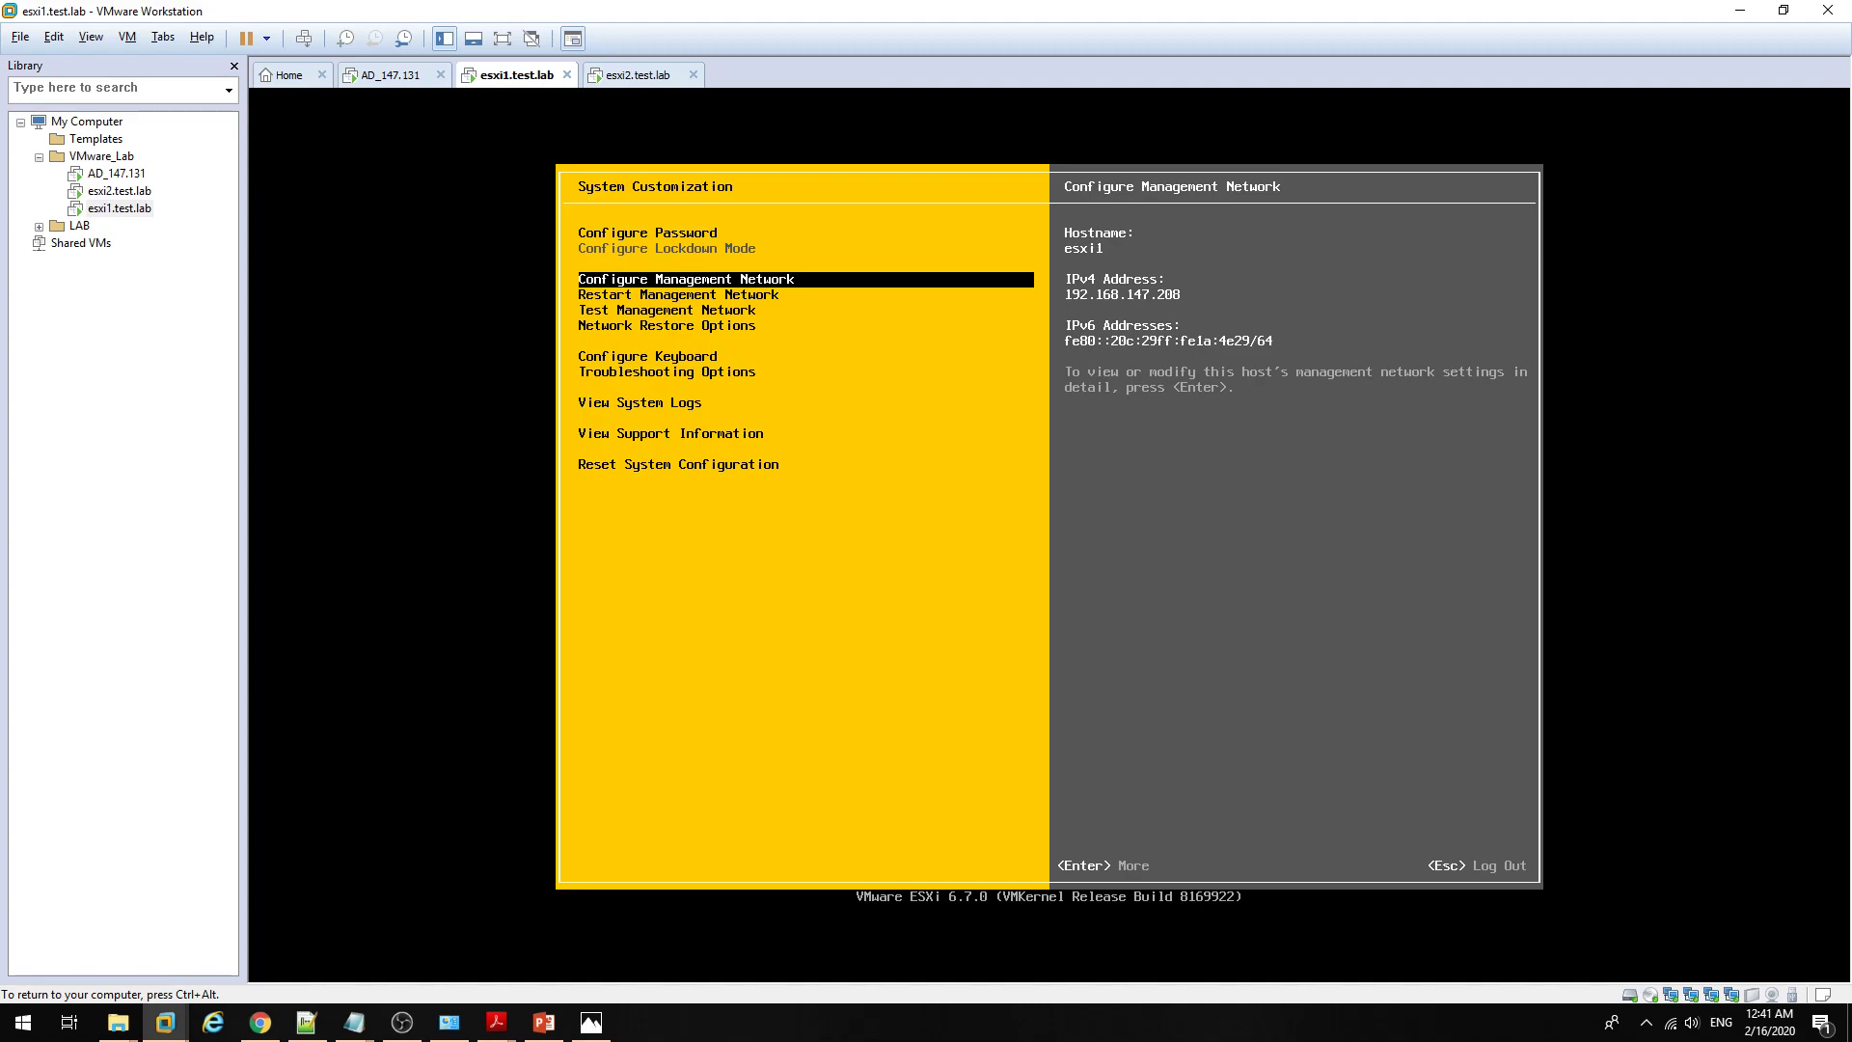
{"action": "key", "text": "Down"}
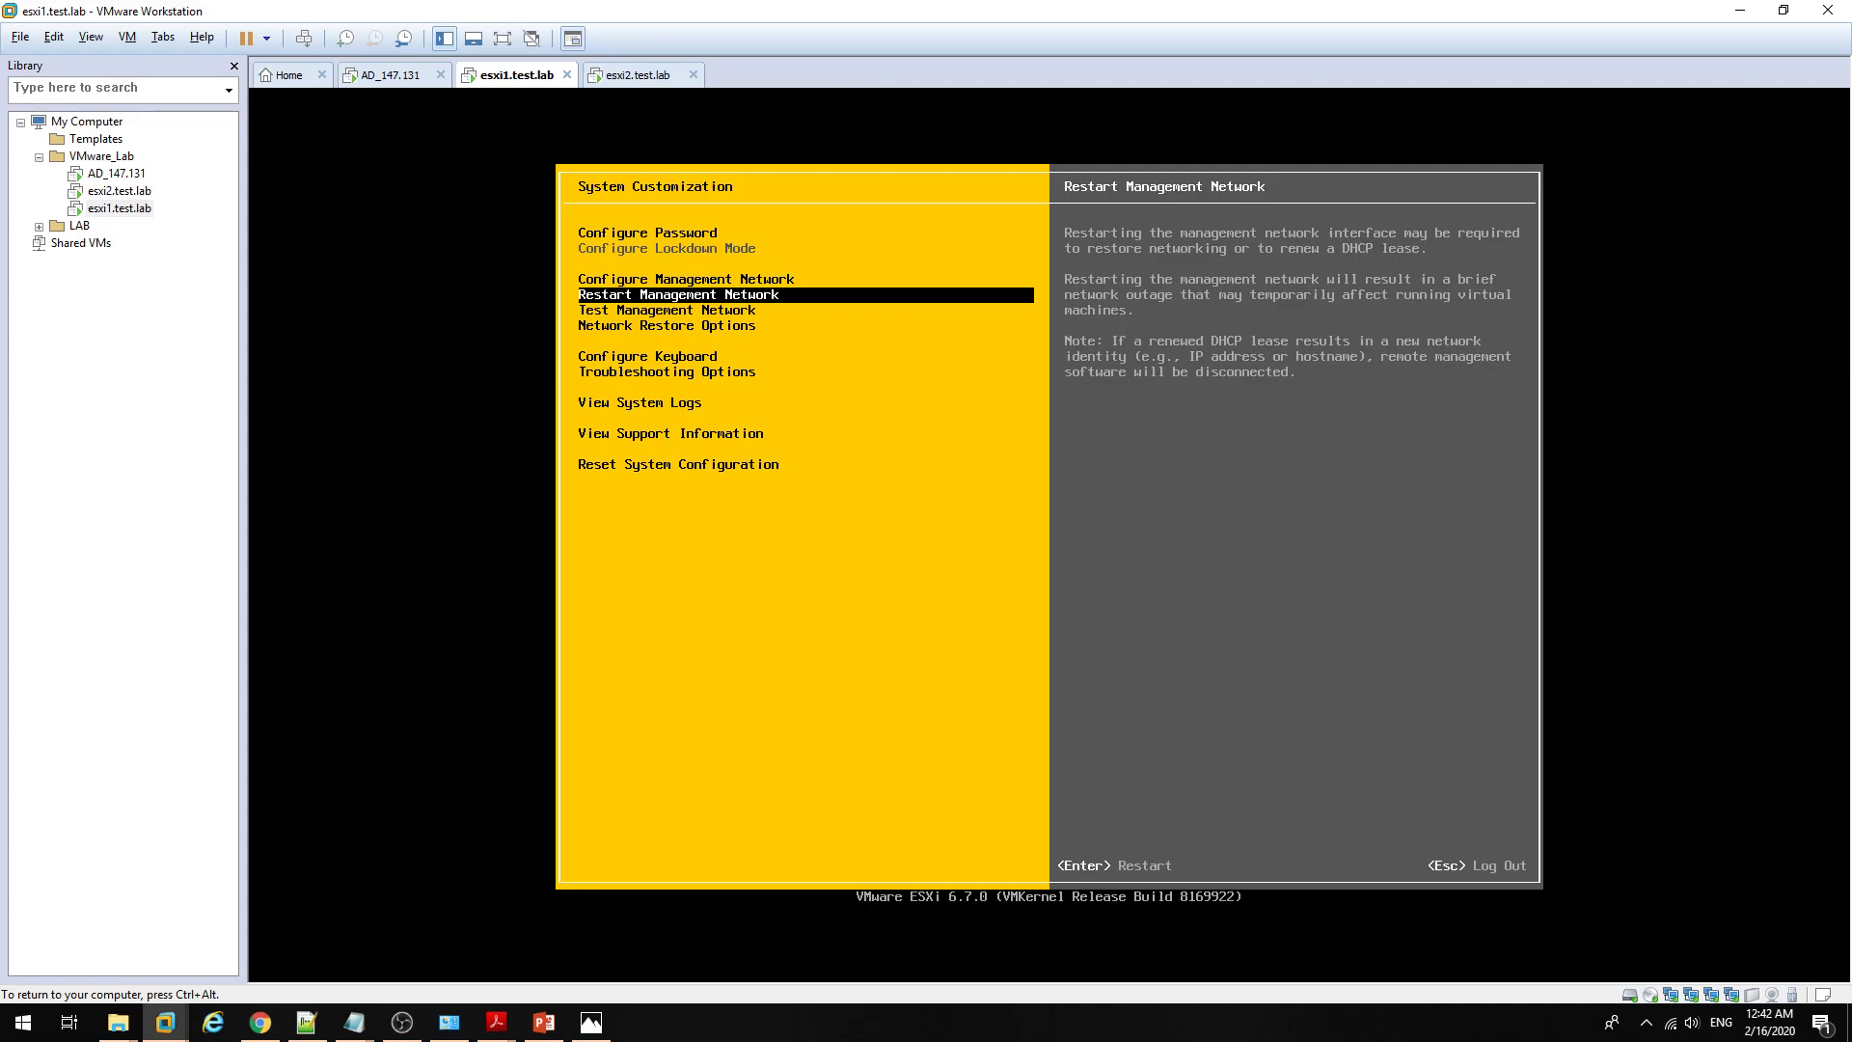
{"action": "key", "text": "Up"}
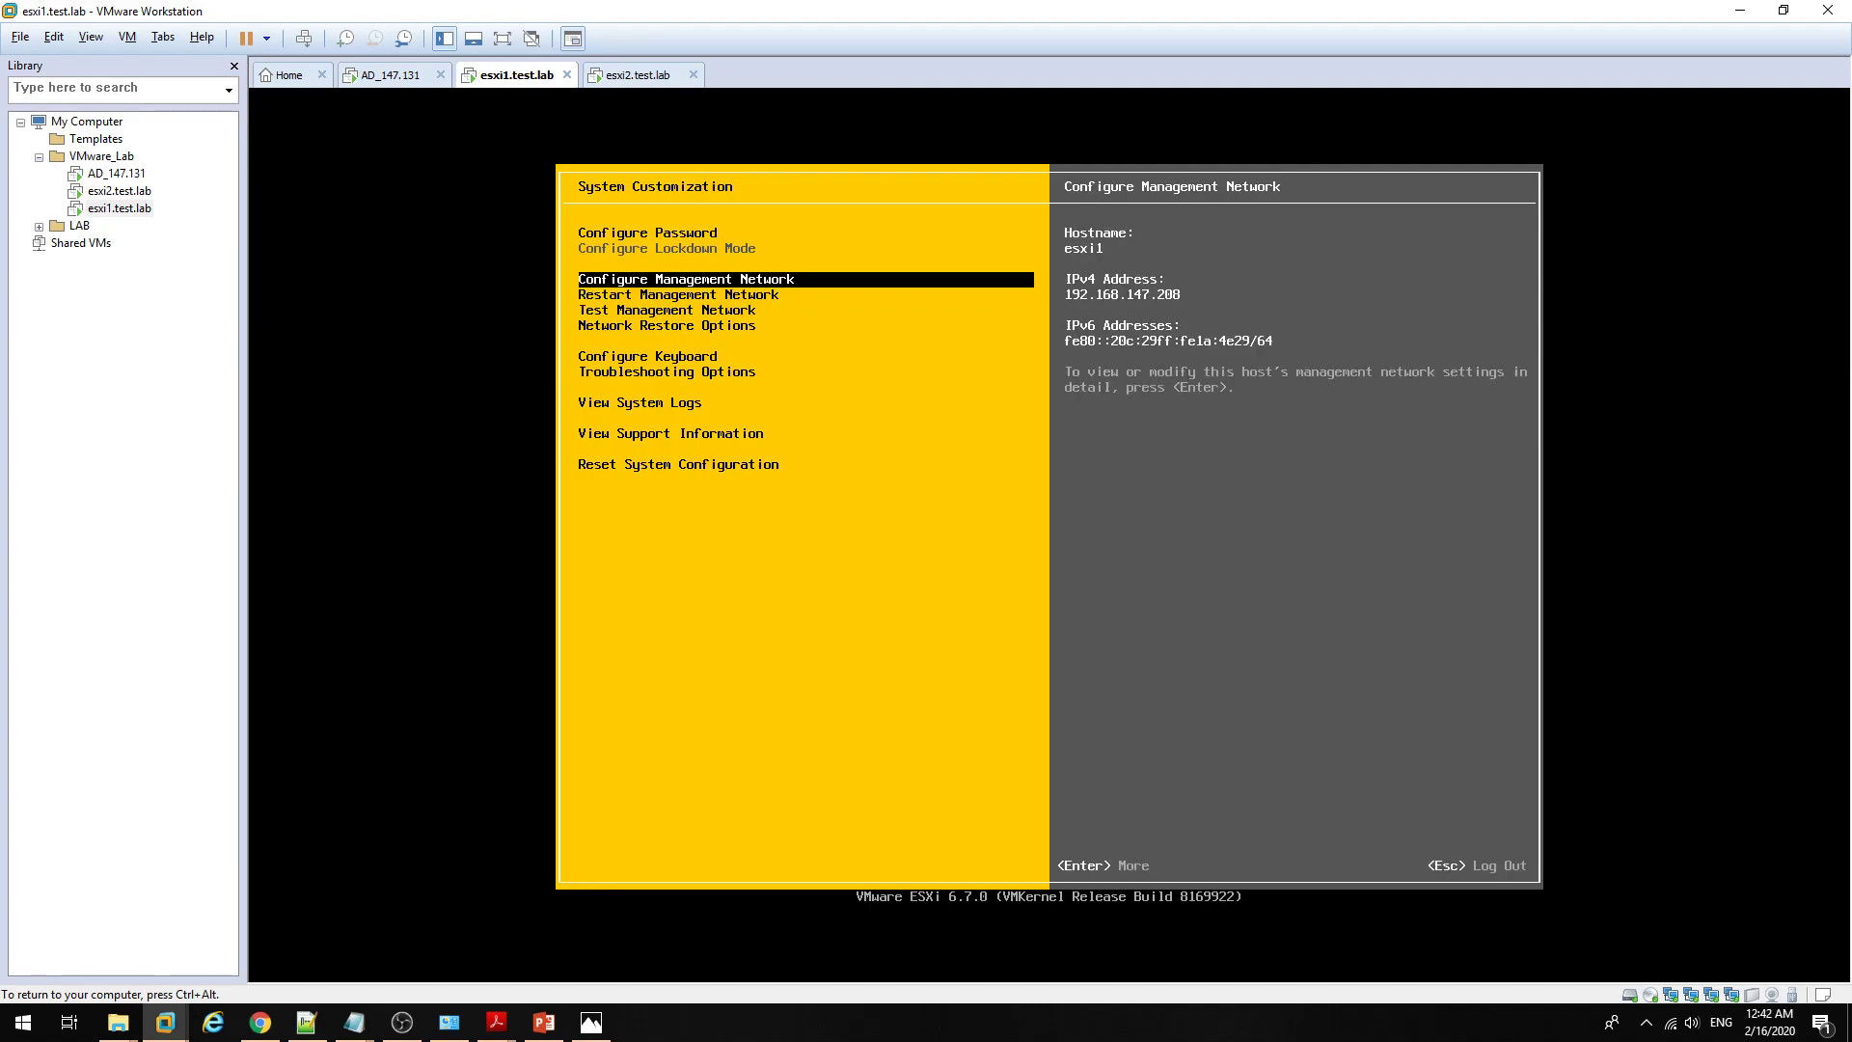
{"action": "key", "text": "Down"}
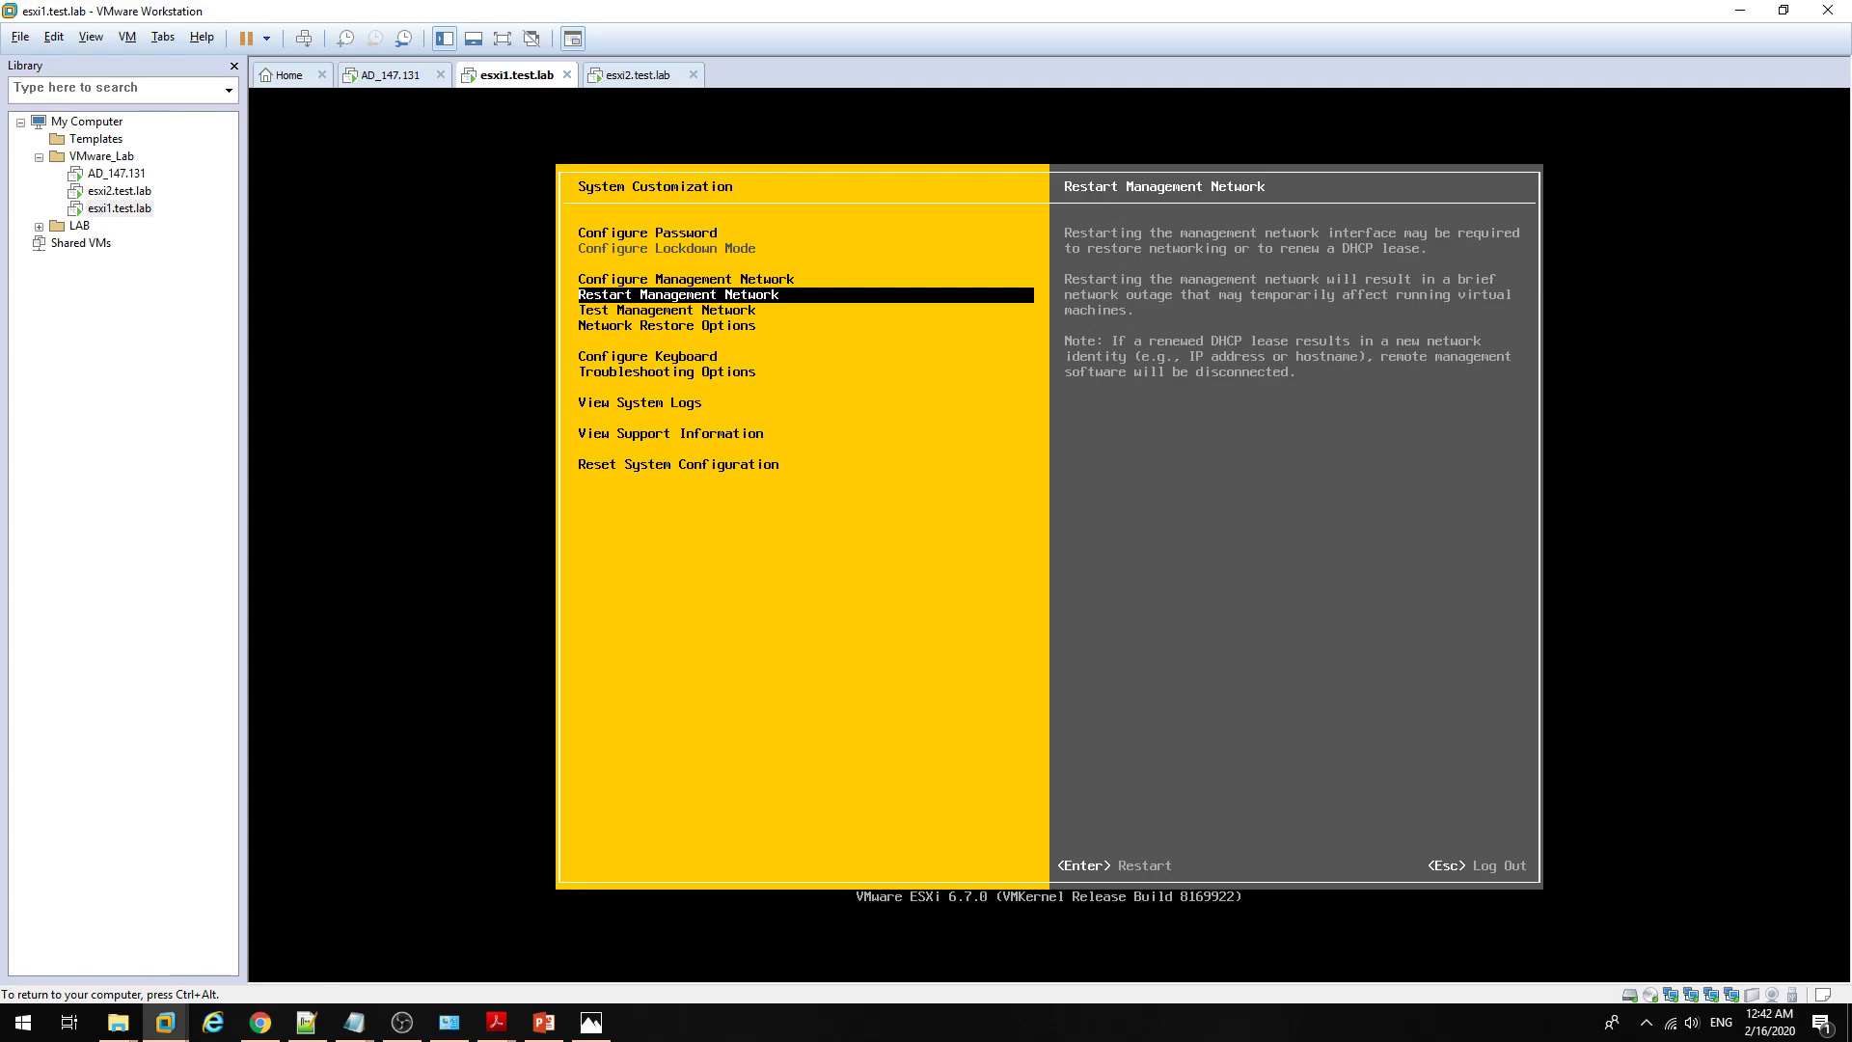
{"action": "key", "text": "Down"}
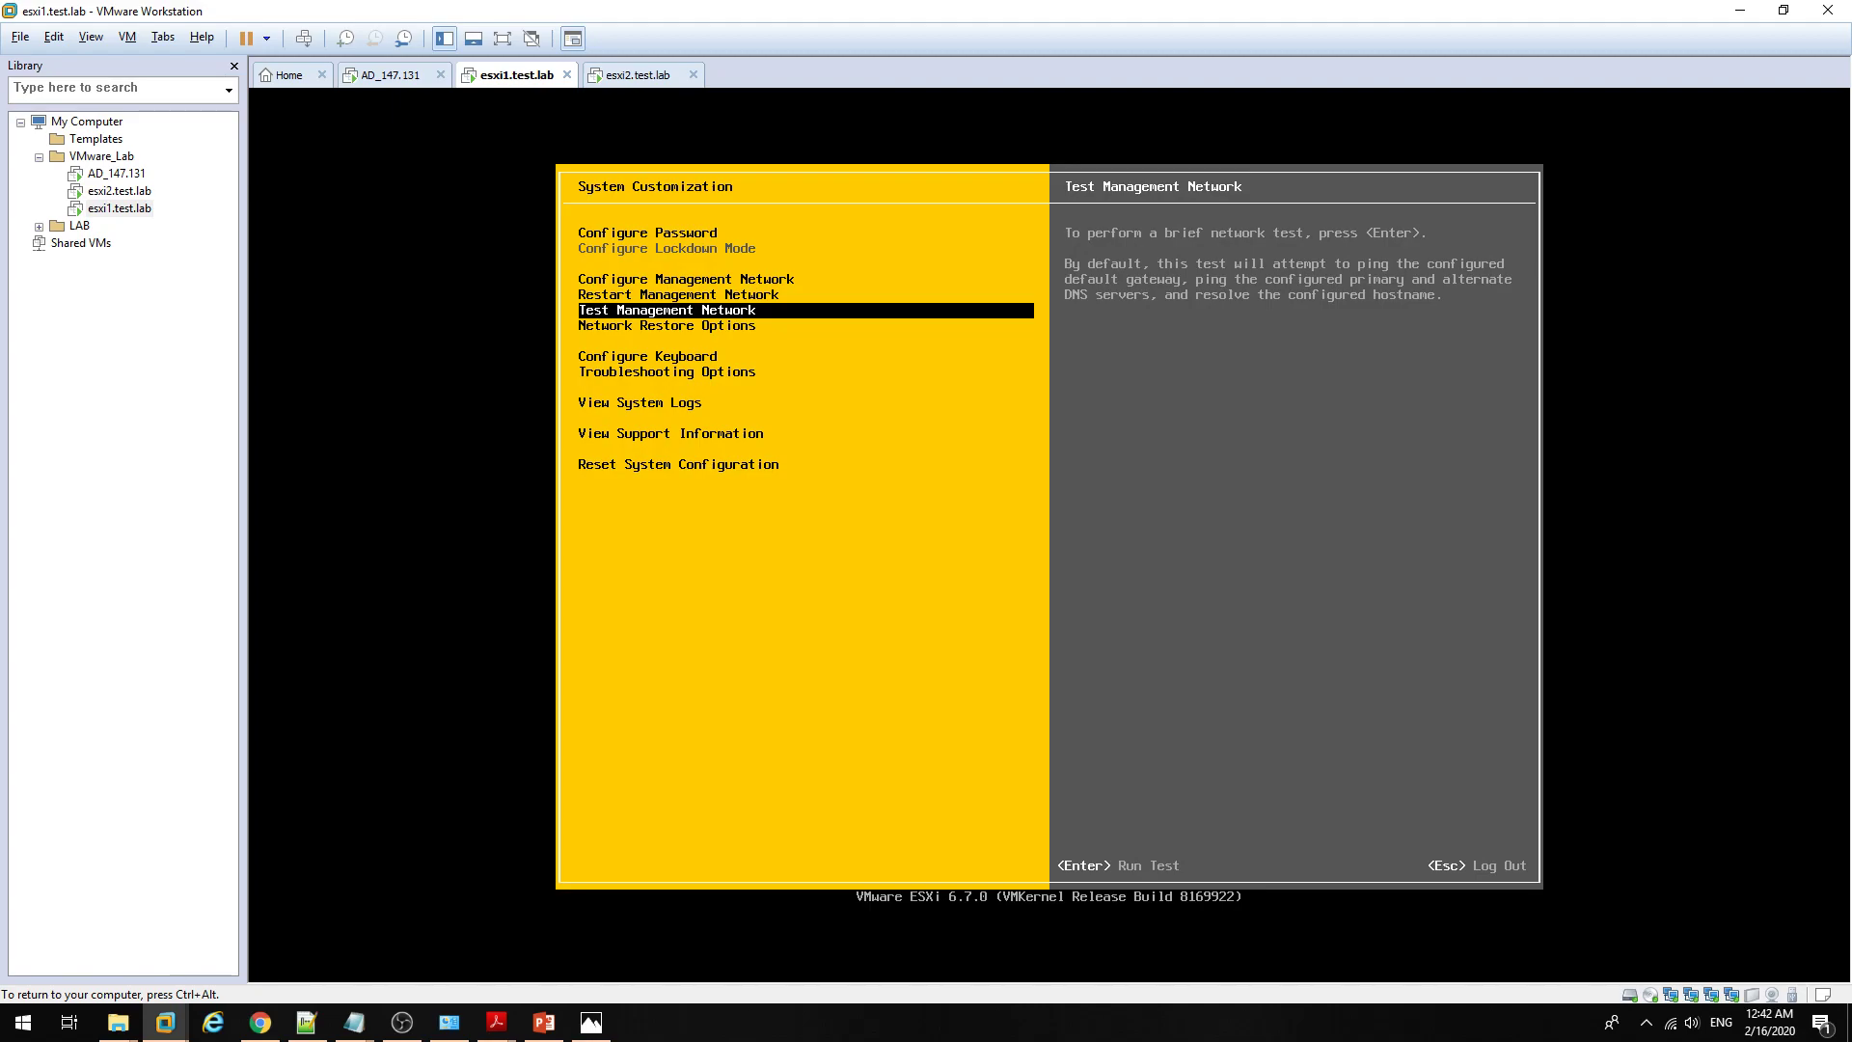
{"action": "key", "text": "Return"}
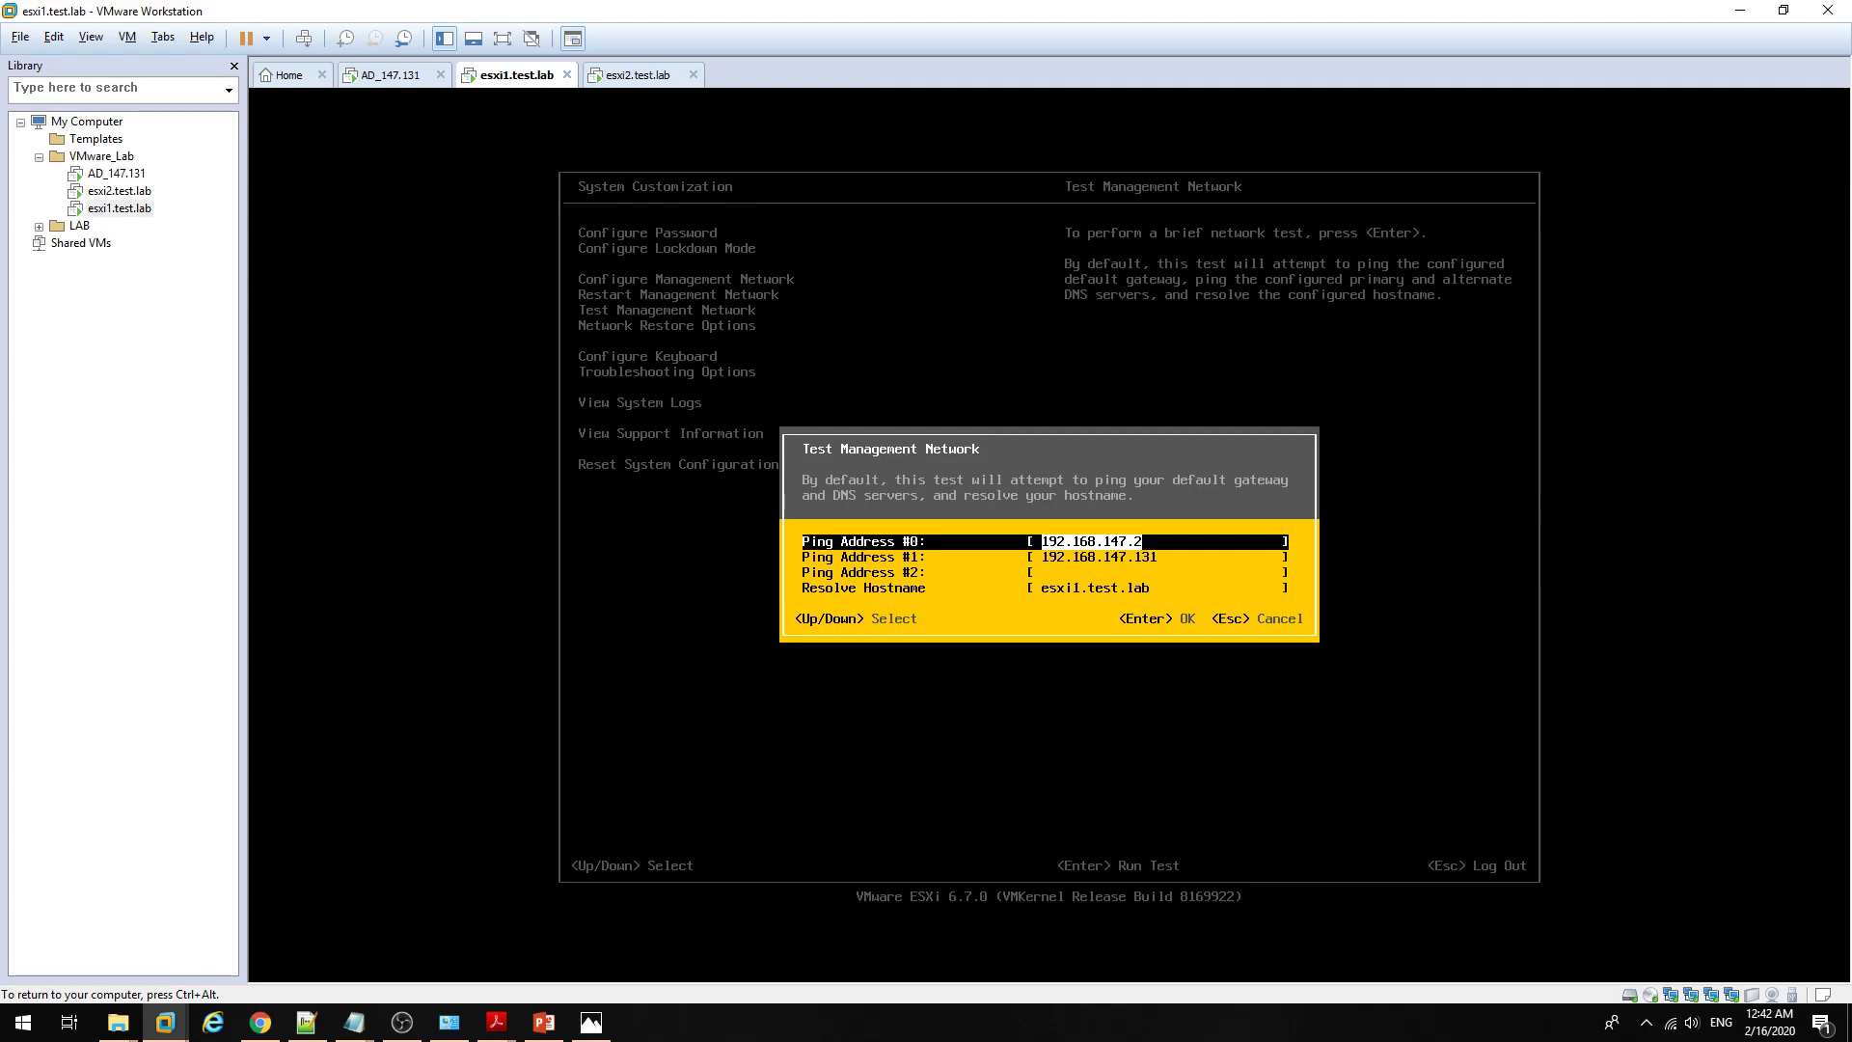
Step: Cancel the network test, view Network Restore Options, log out of the console and release input
{"action": "key", "text": "Down"}
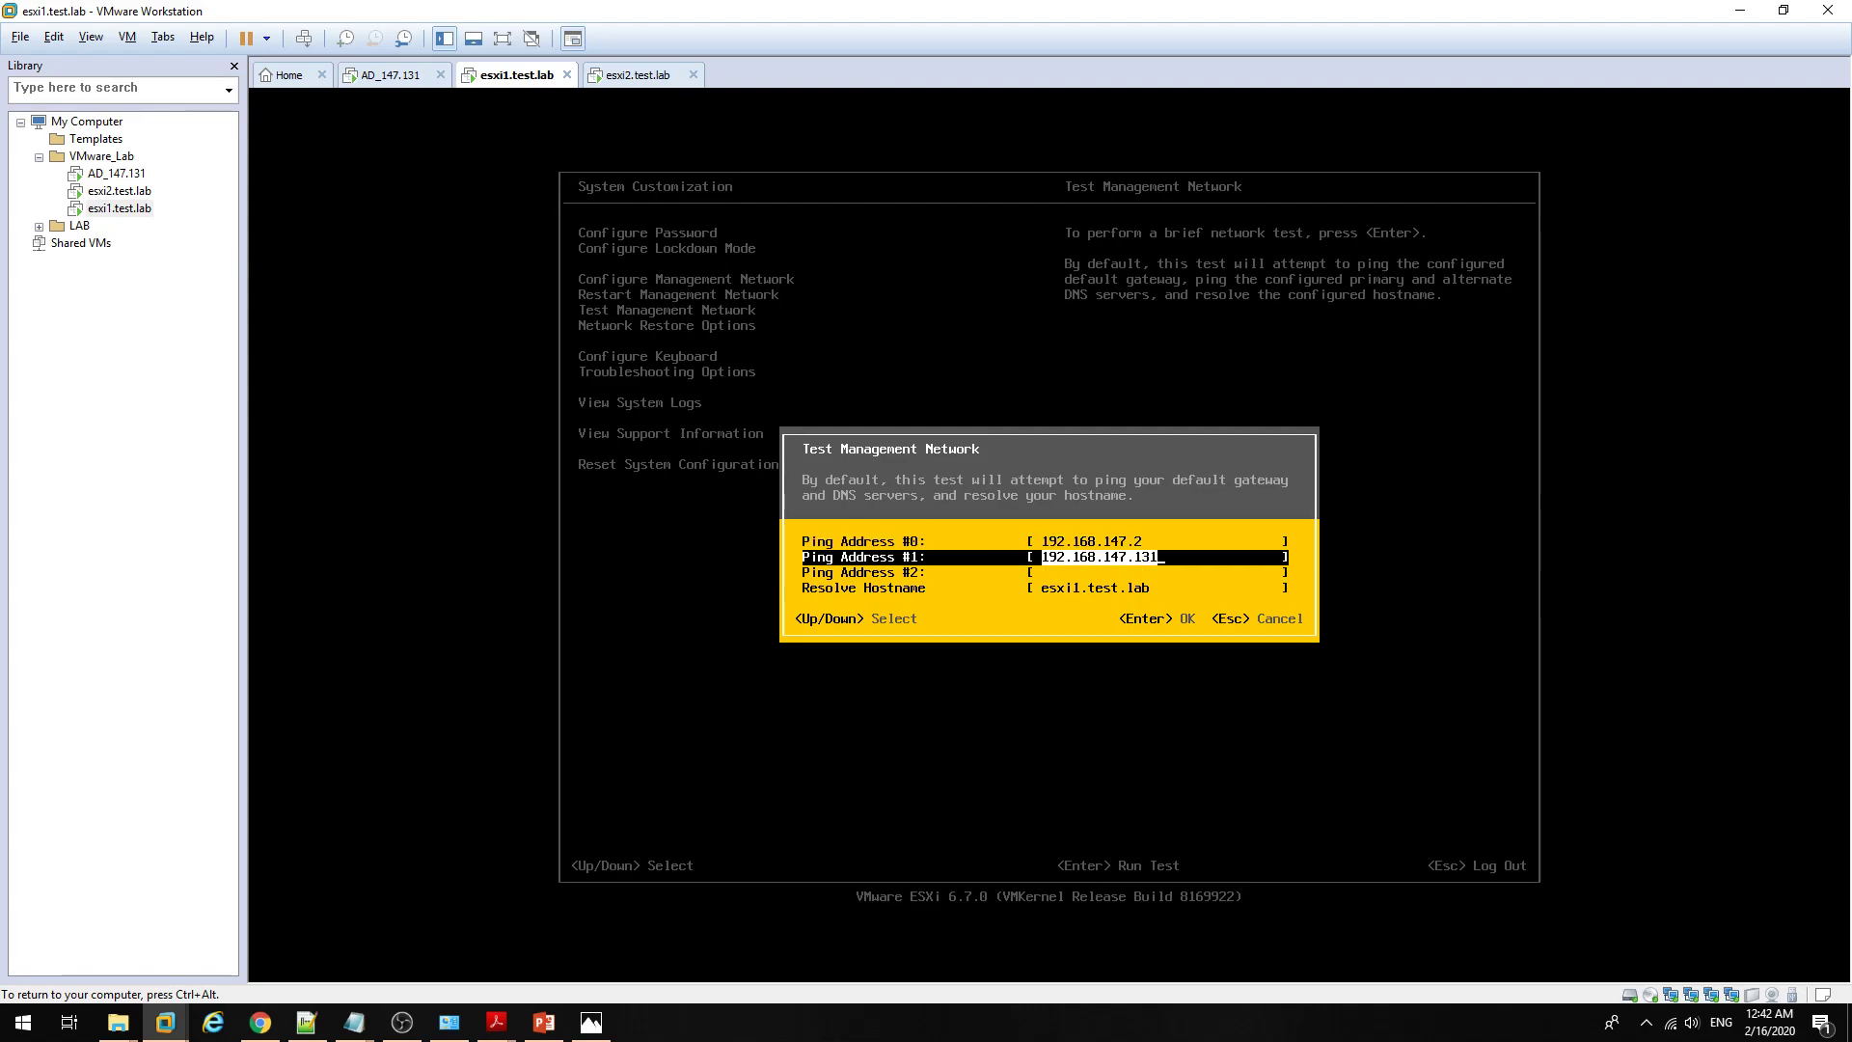
{"action": "key", "text": "Right"}
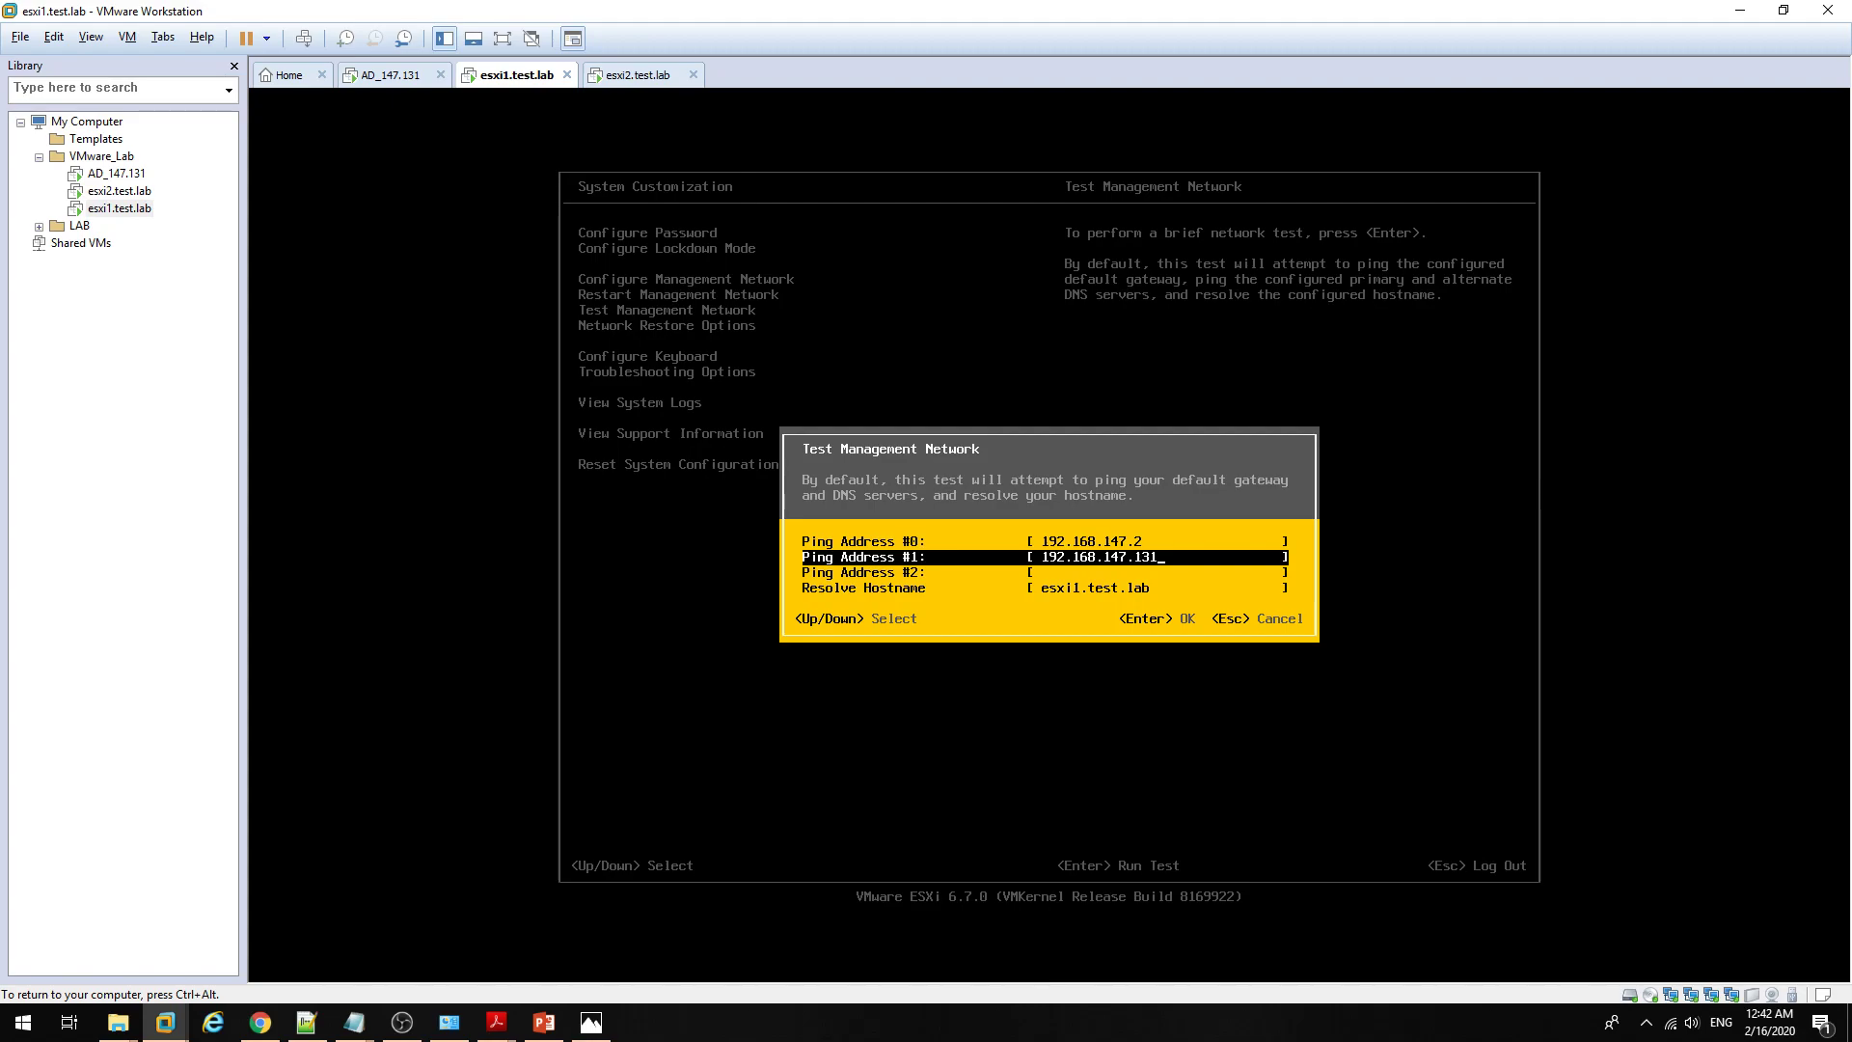
{"action": "key", "text": "Escape"}
{"action": "key", "text": "Down"}
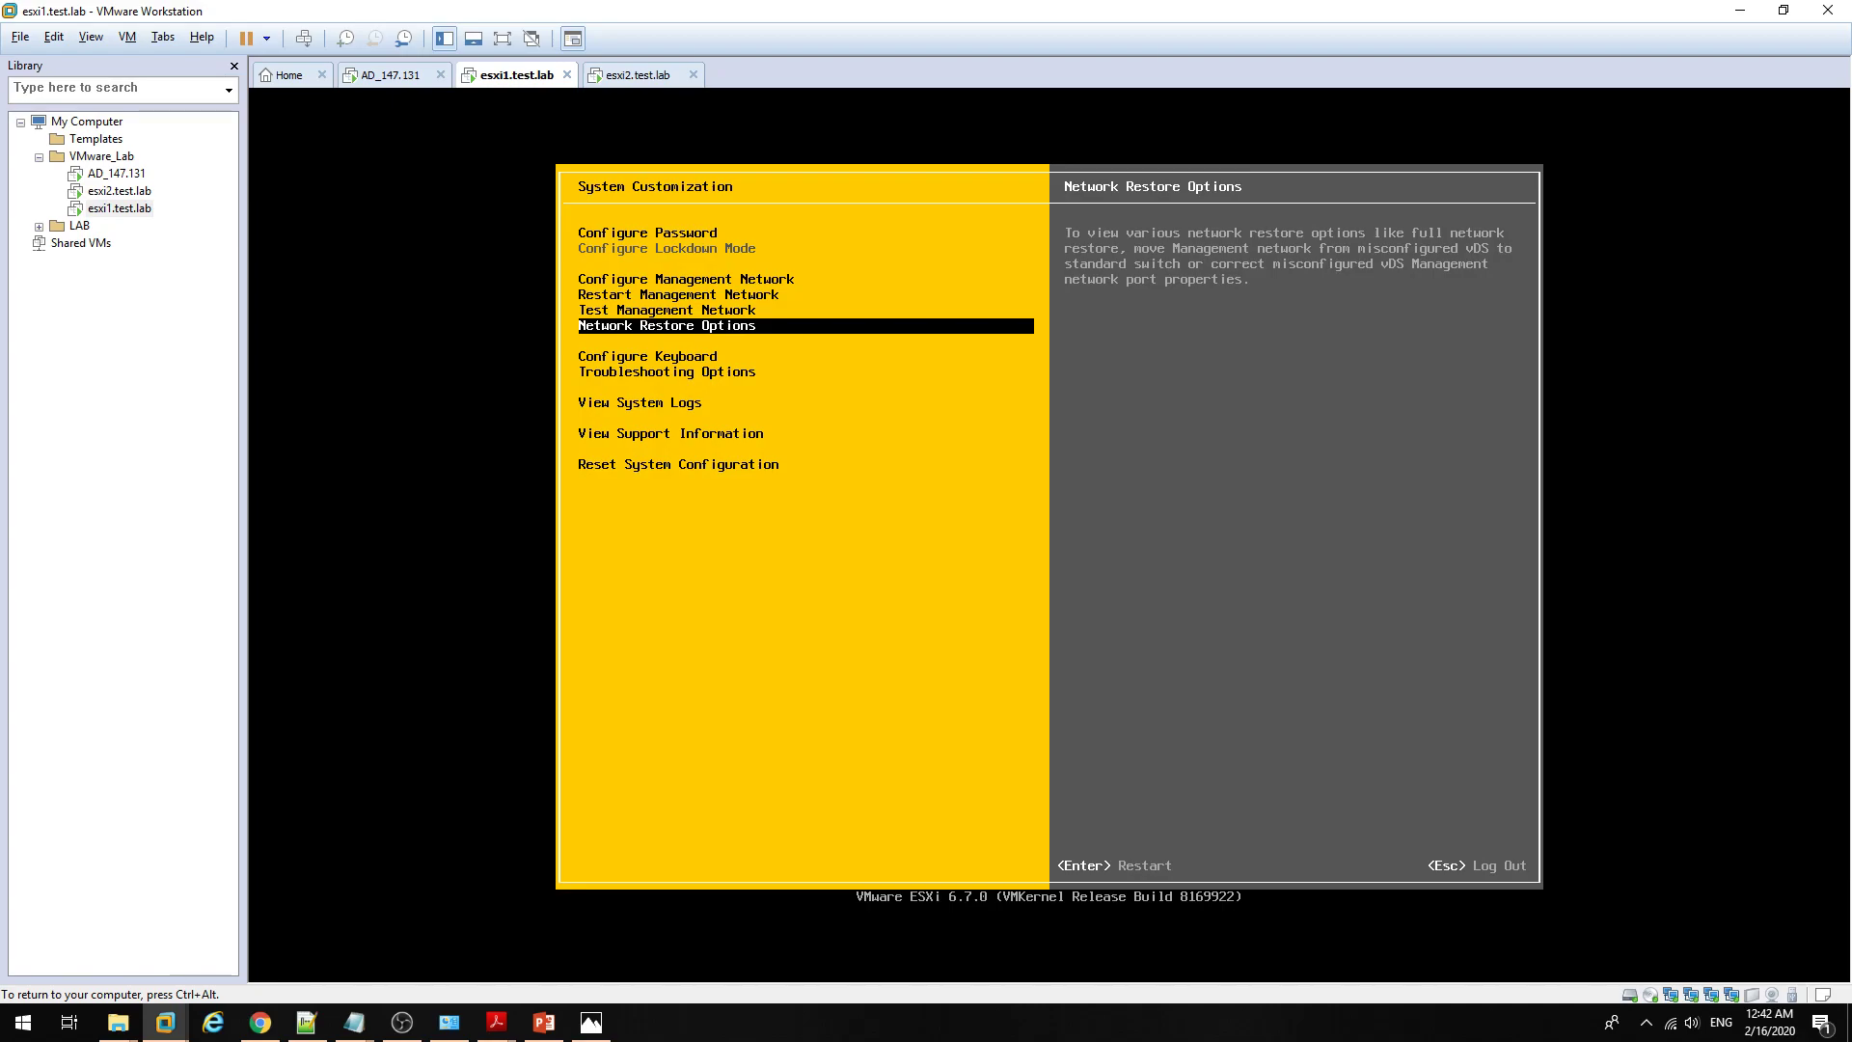
{"action": "key", "text": "Escape"}
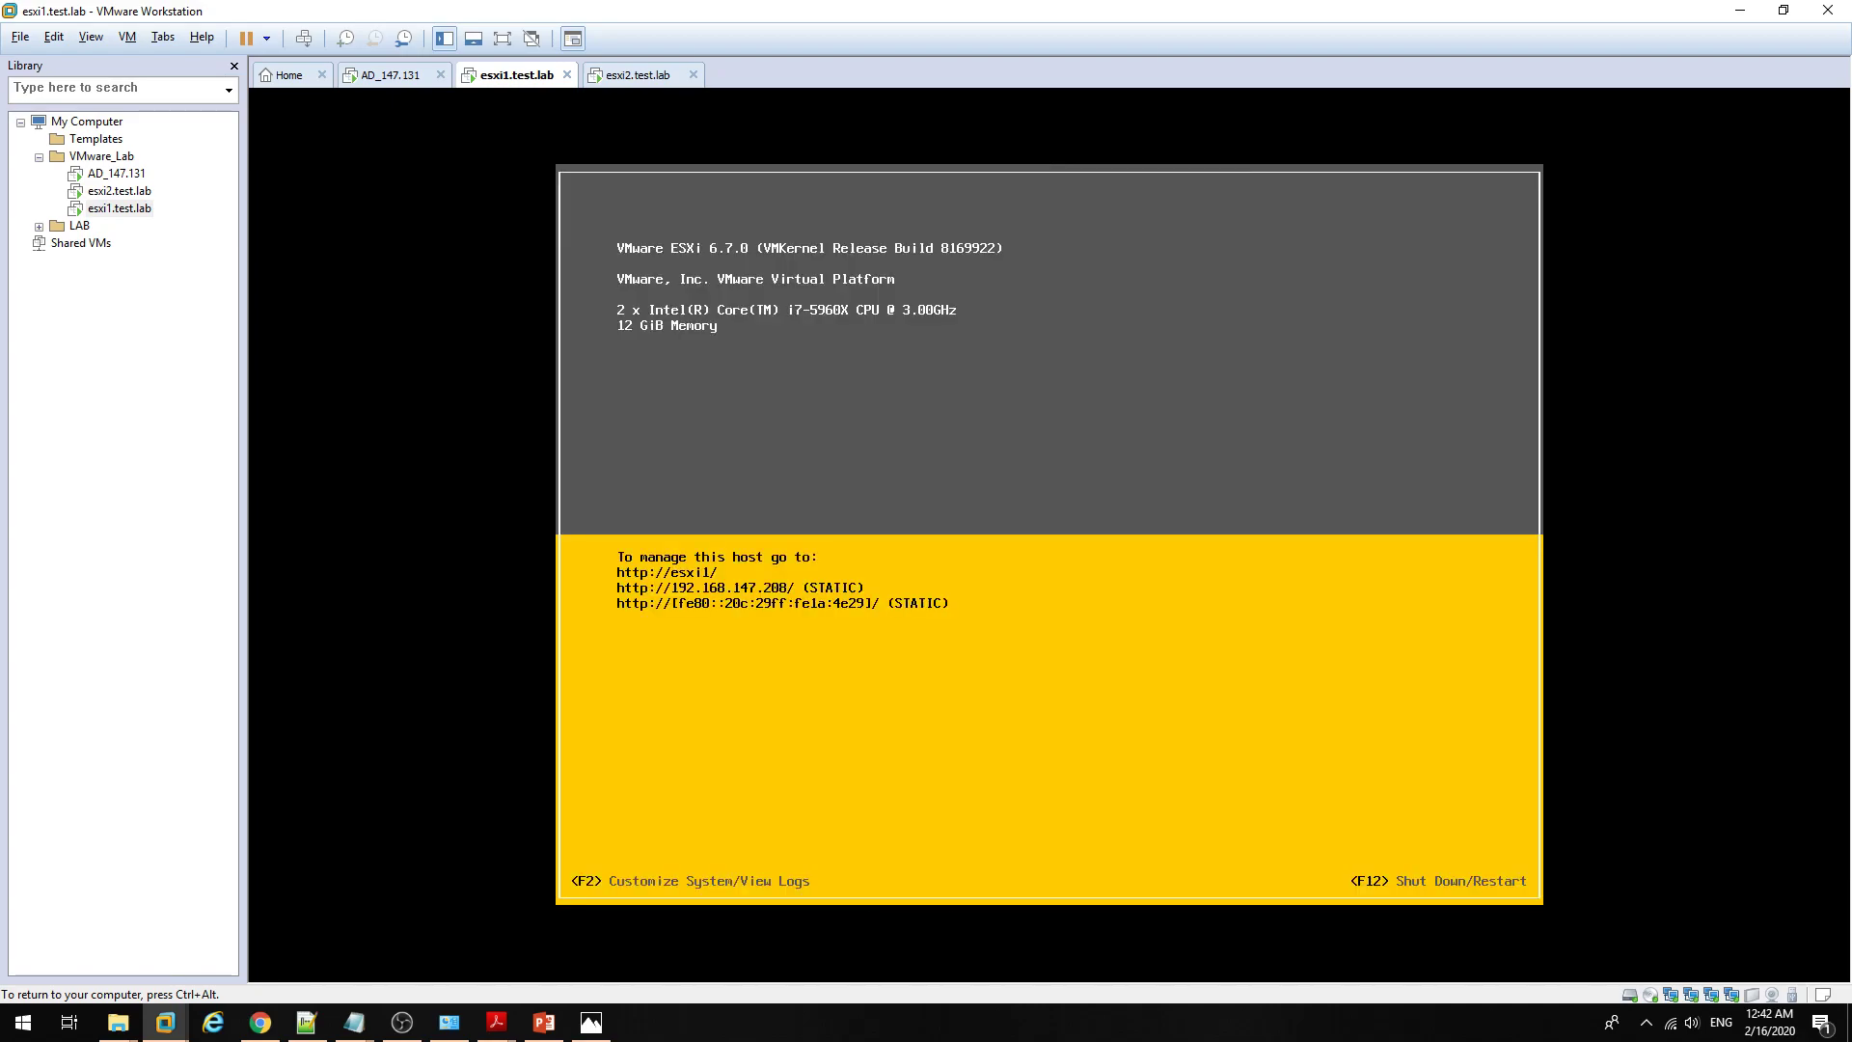
{"action": "key", "text": "ctrl+alt"}
Step: Log in to the esxi1 ESXi Host Client as root
{"action": "left_click", "coordinate": [261, 1023]}
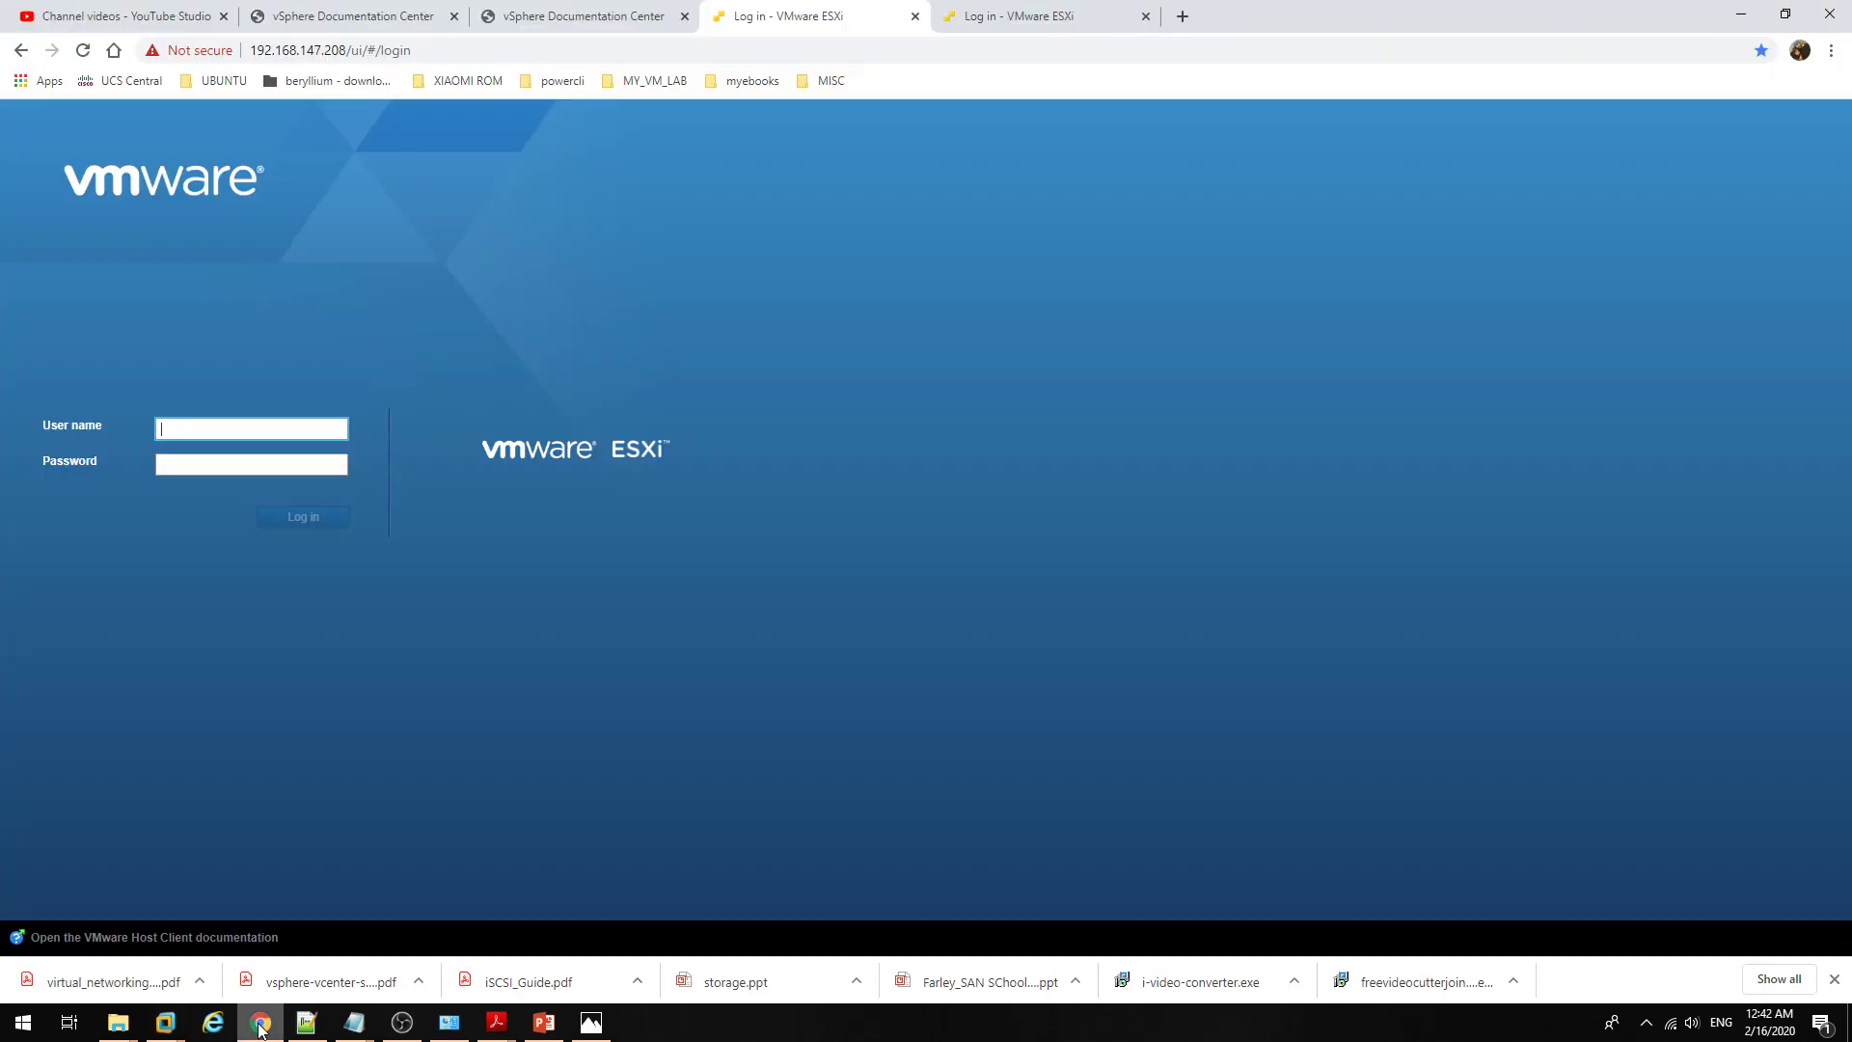
{"action": "left_click", "coordinate": [290, 429]}
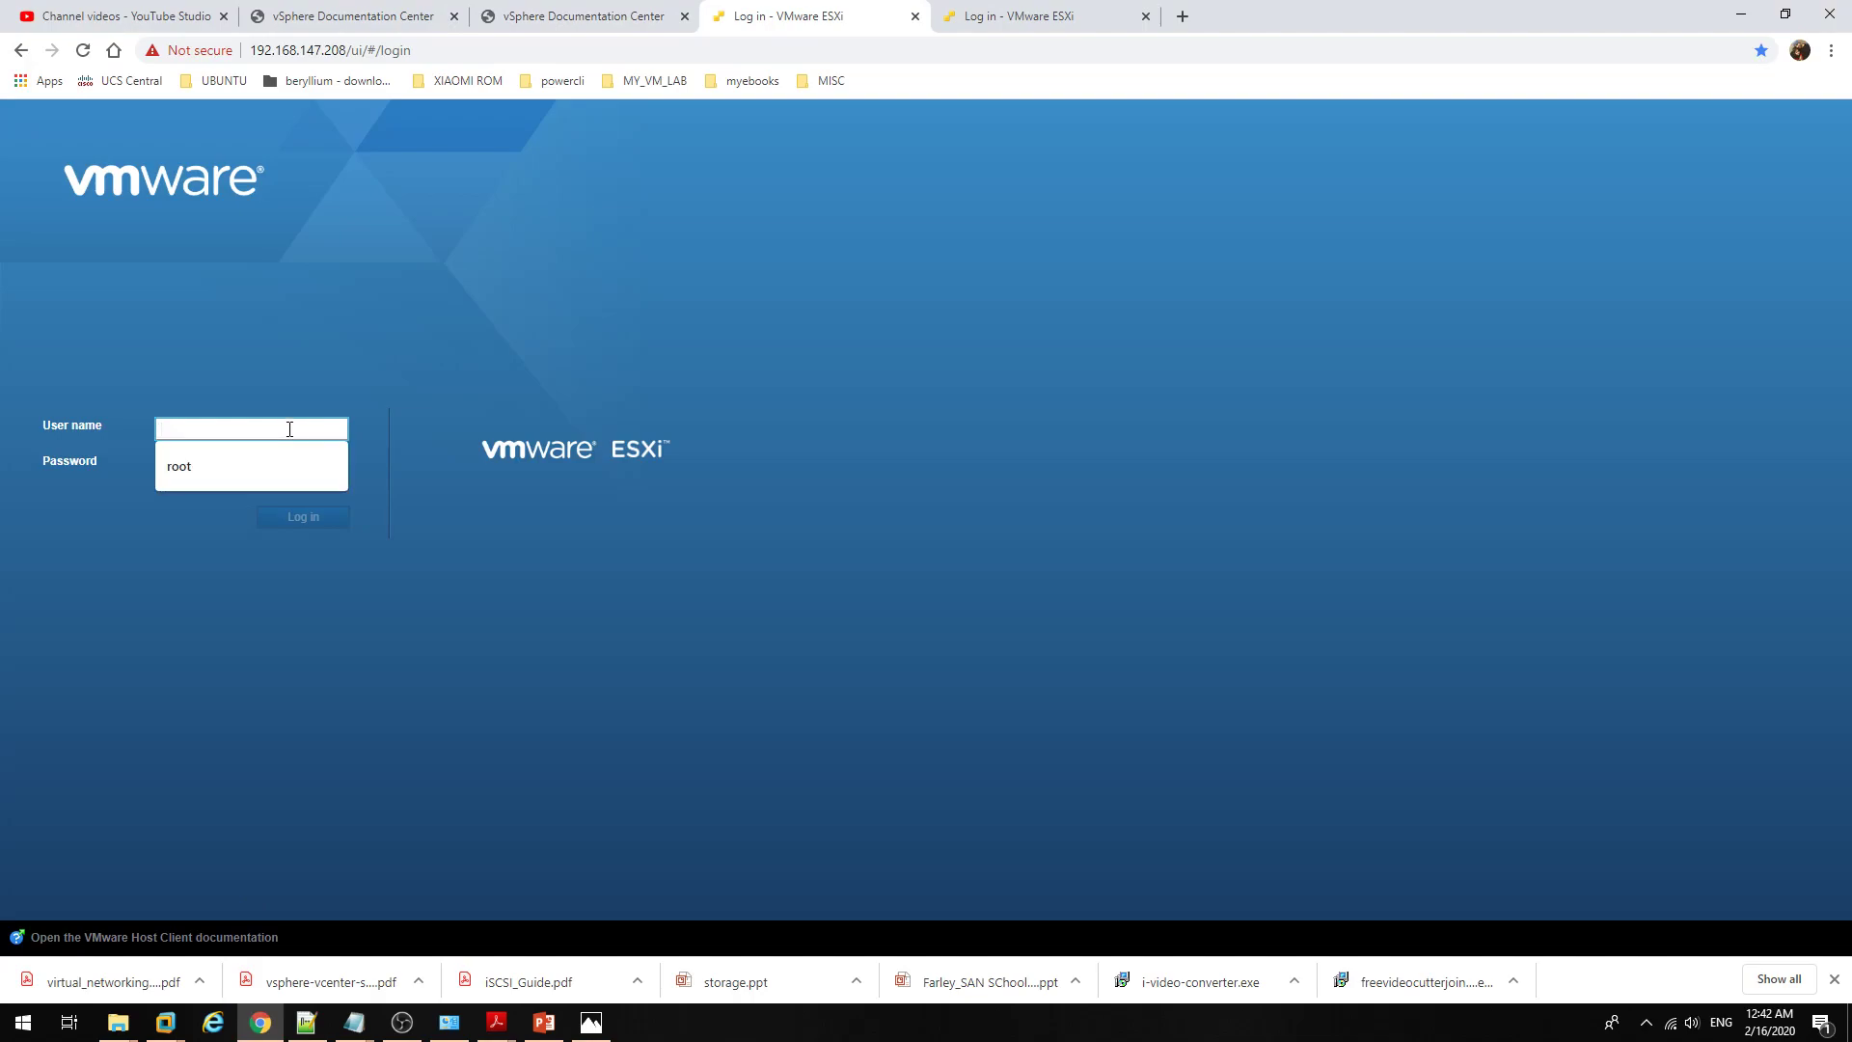
{"action": "type", "text": "root"}
{"action": "key", "text": "Tab"}
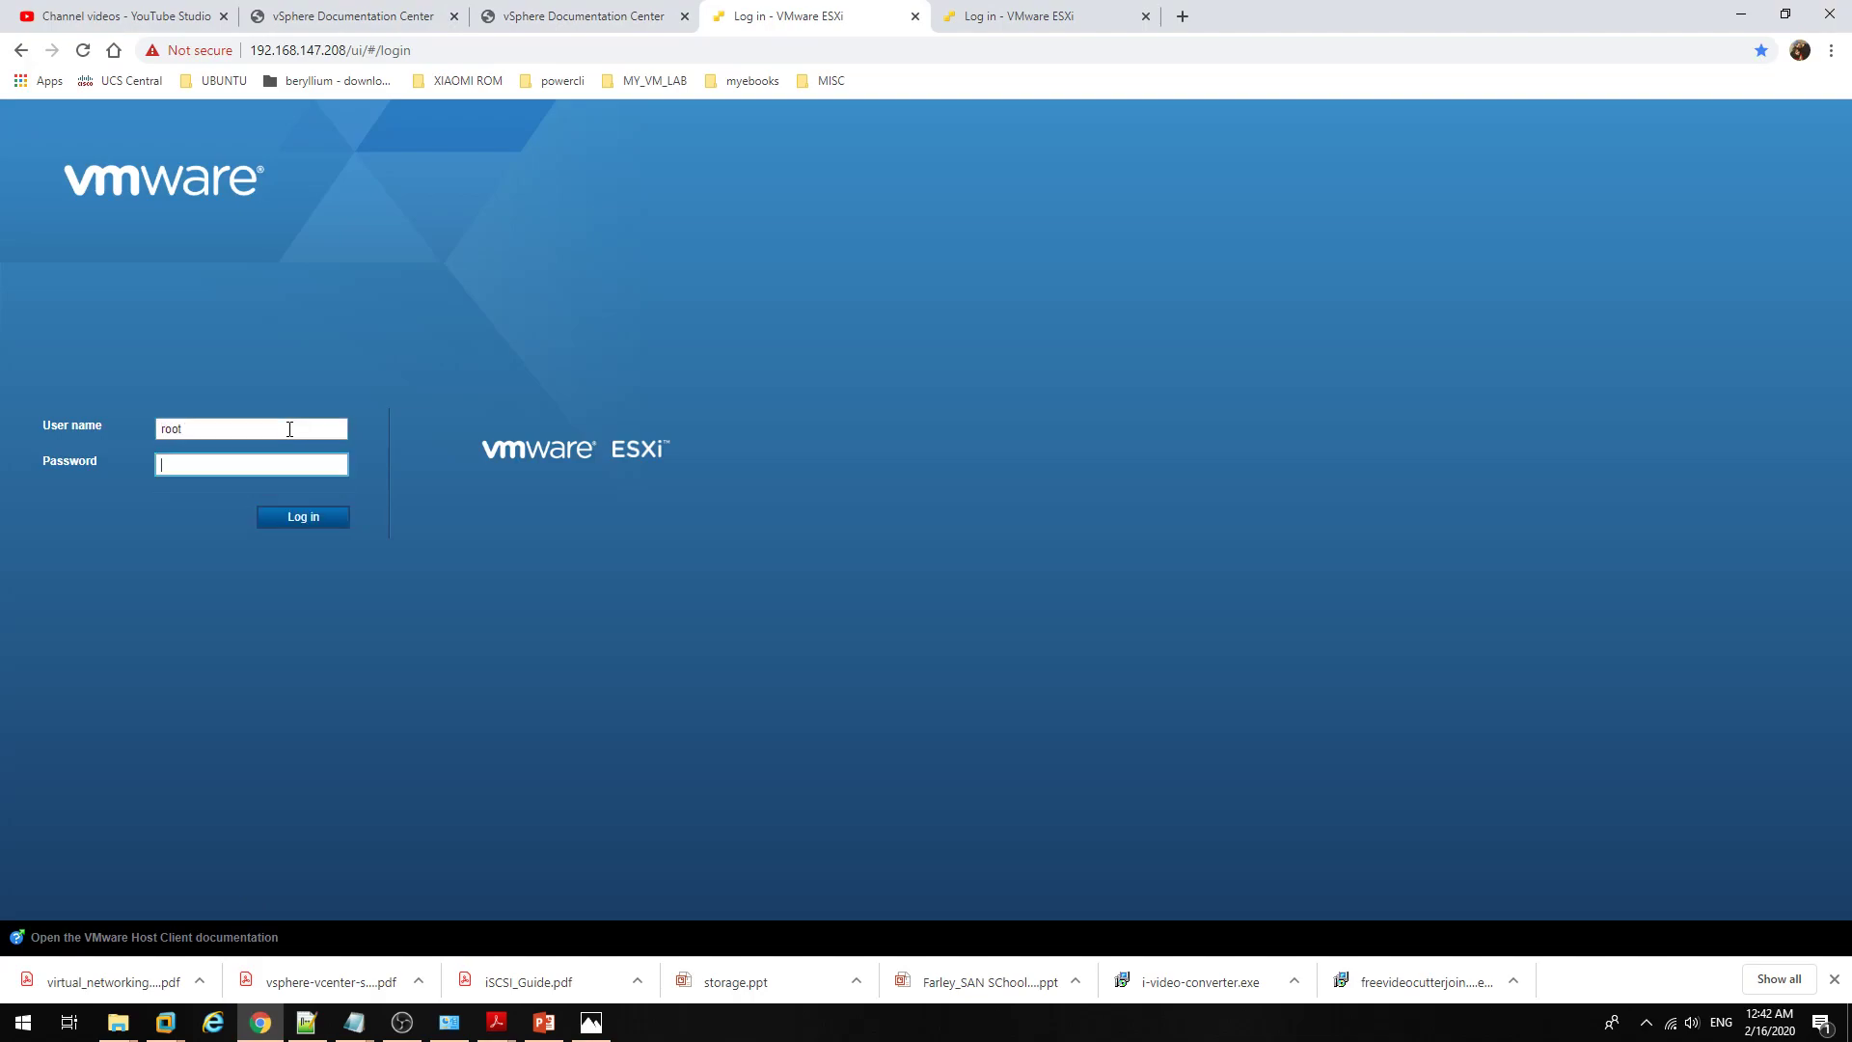
{"action": "type", "text": "•••••"}
{"action": "key", "text": "Return"}
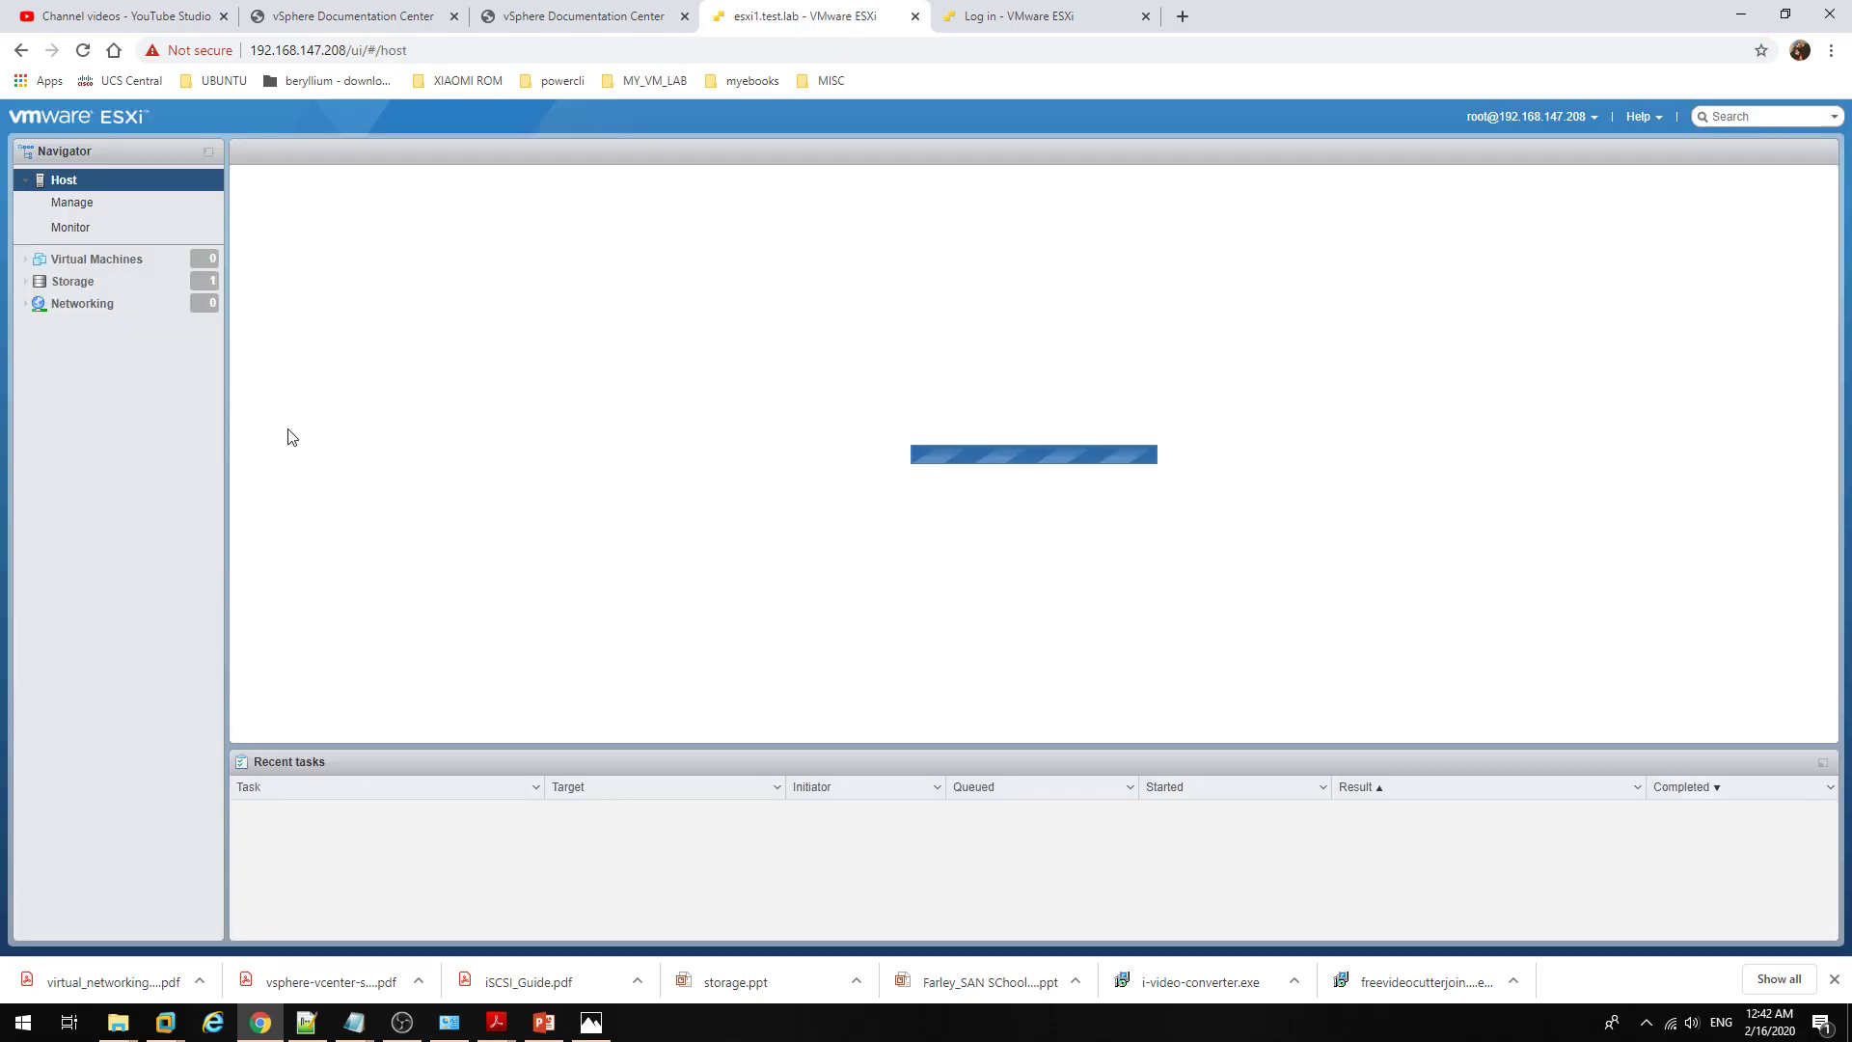
Step: Log in to the second host at 192.168.147.209 as root, then return to the esxi1.test.lab tab
{"action": "left_click", "coordinate": [1008, 16]}
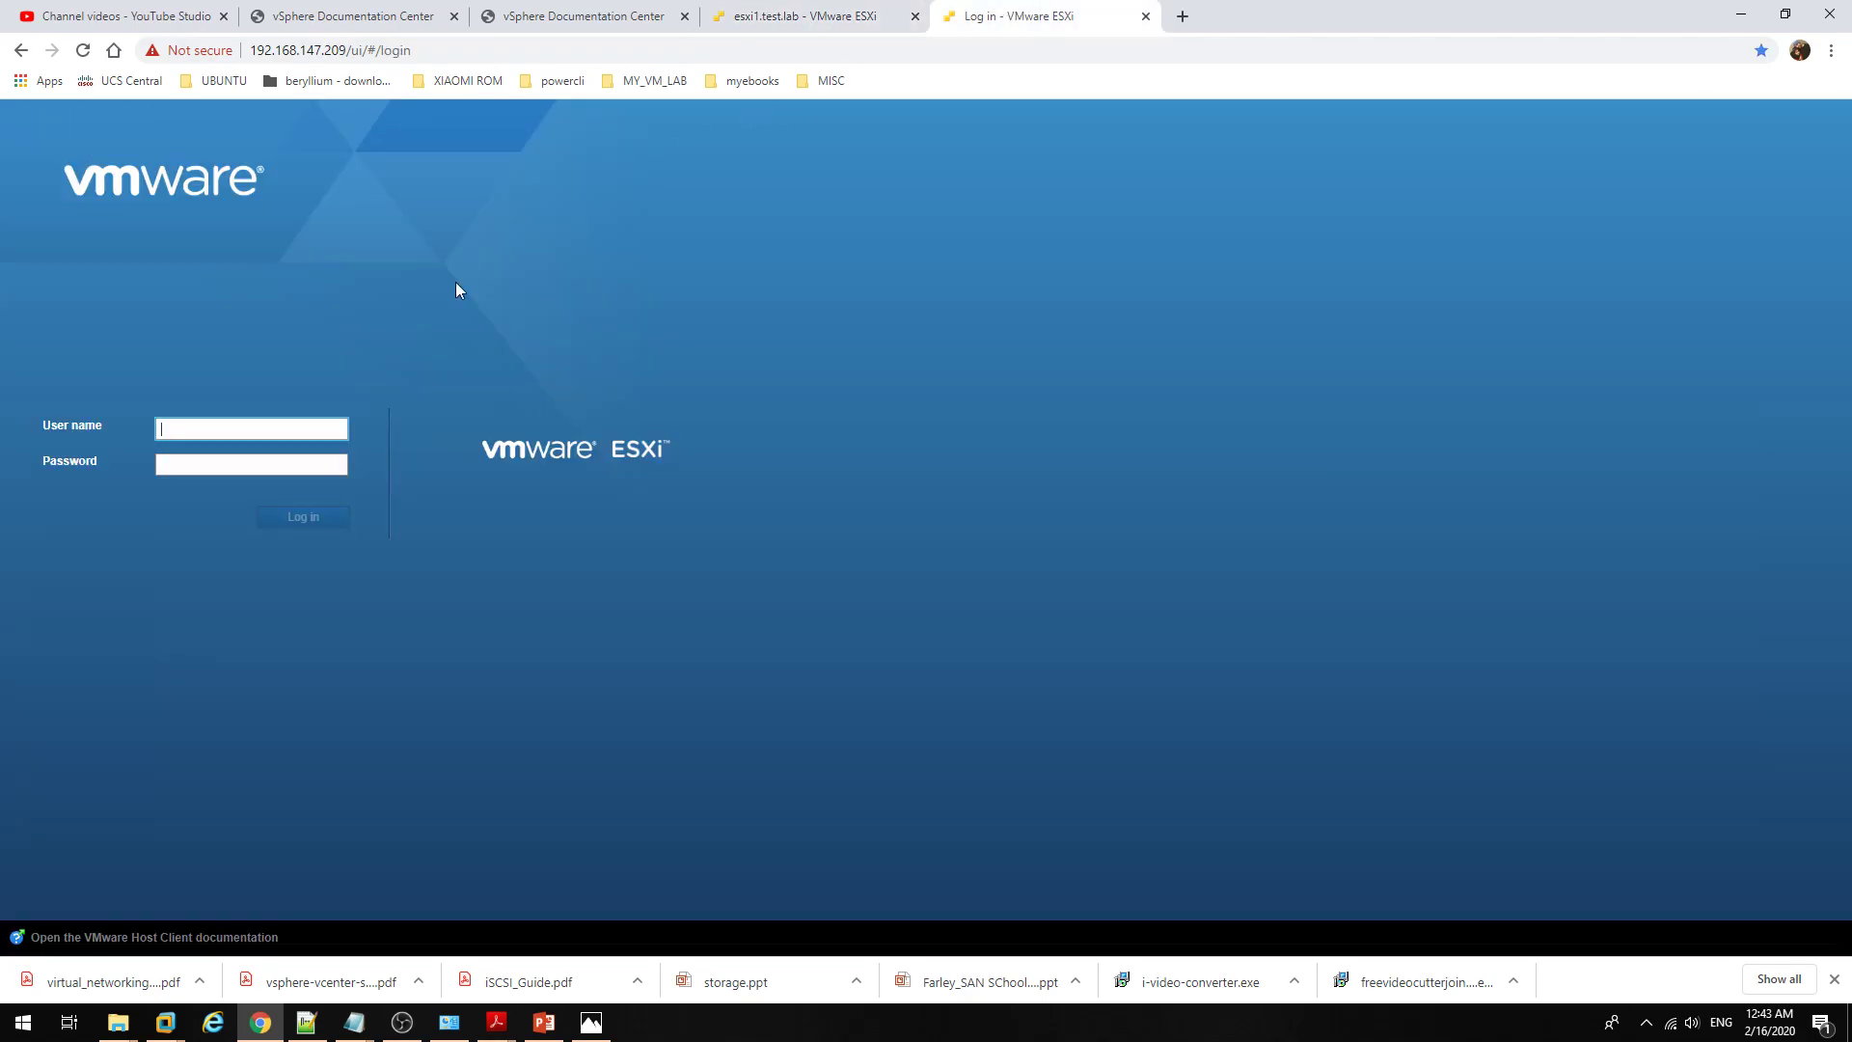
{"action": "left_click", "coordinate": [263, 434]}
{"action": "type", "text": "root"}
{"action": "key", "text": "Tab"}
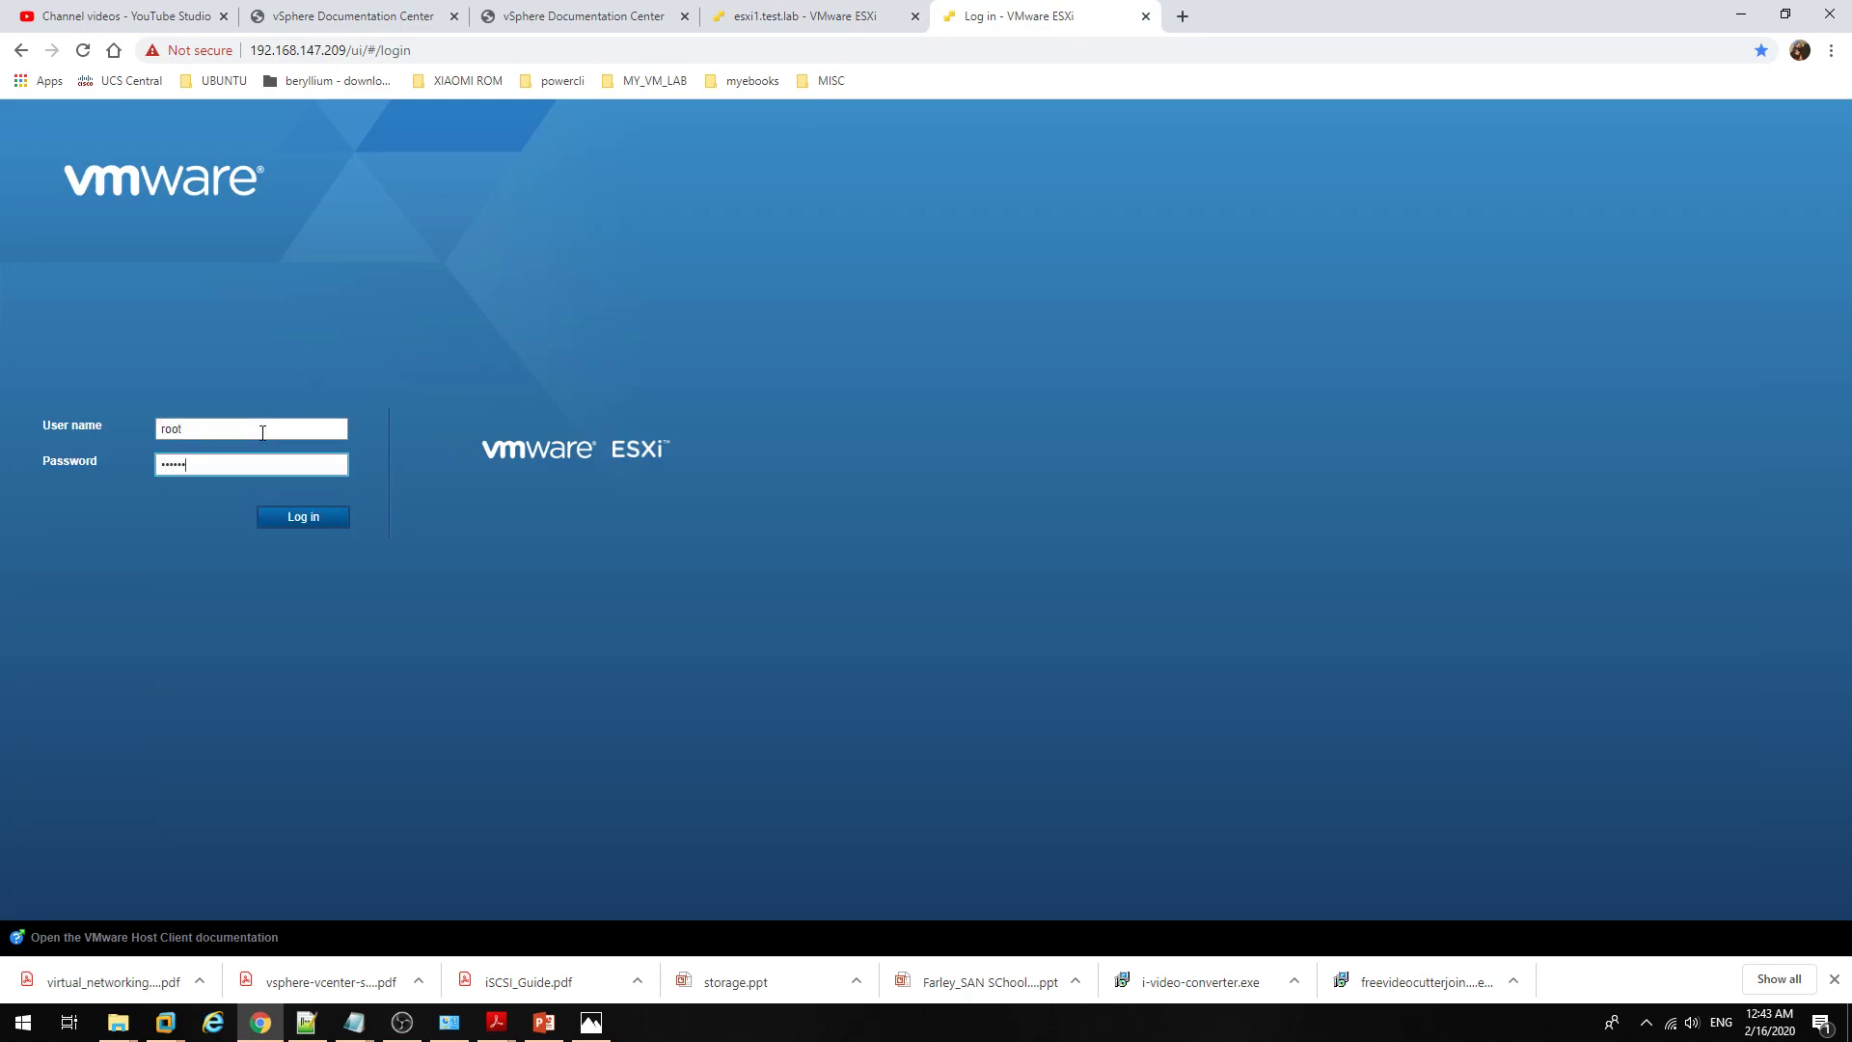
{"action": "key", "text": "Return"}
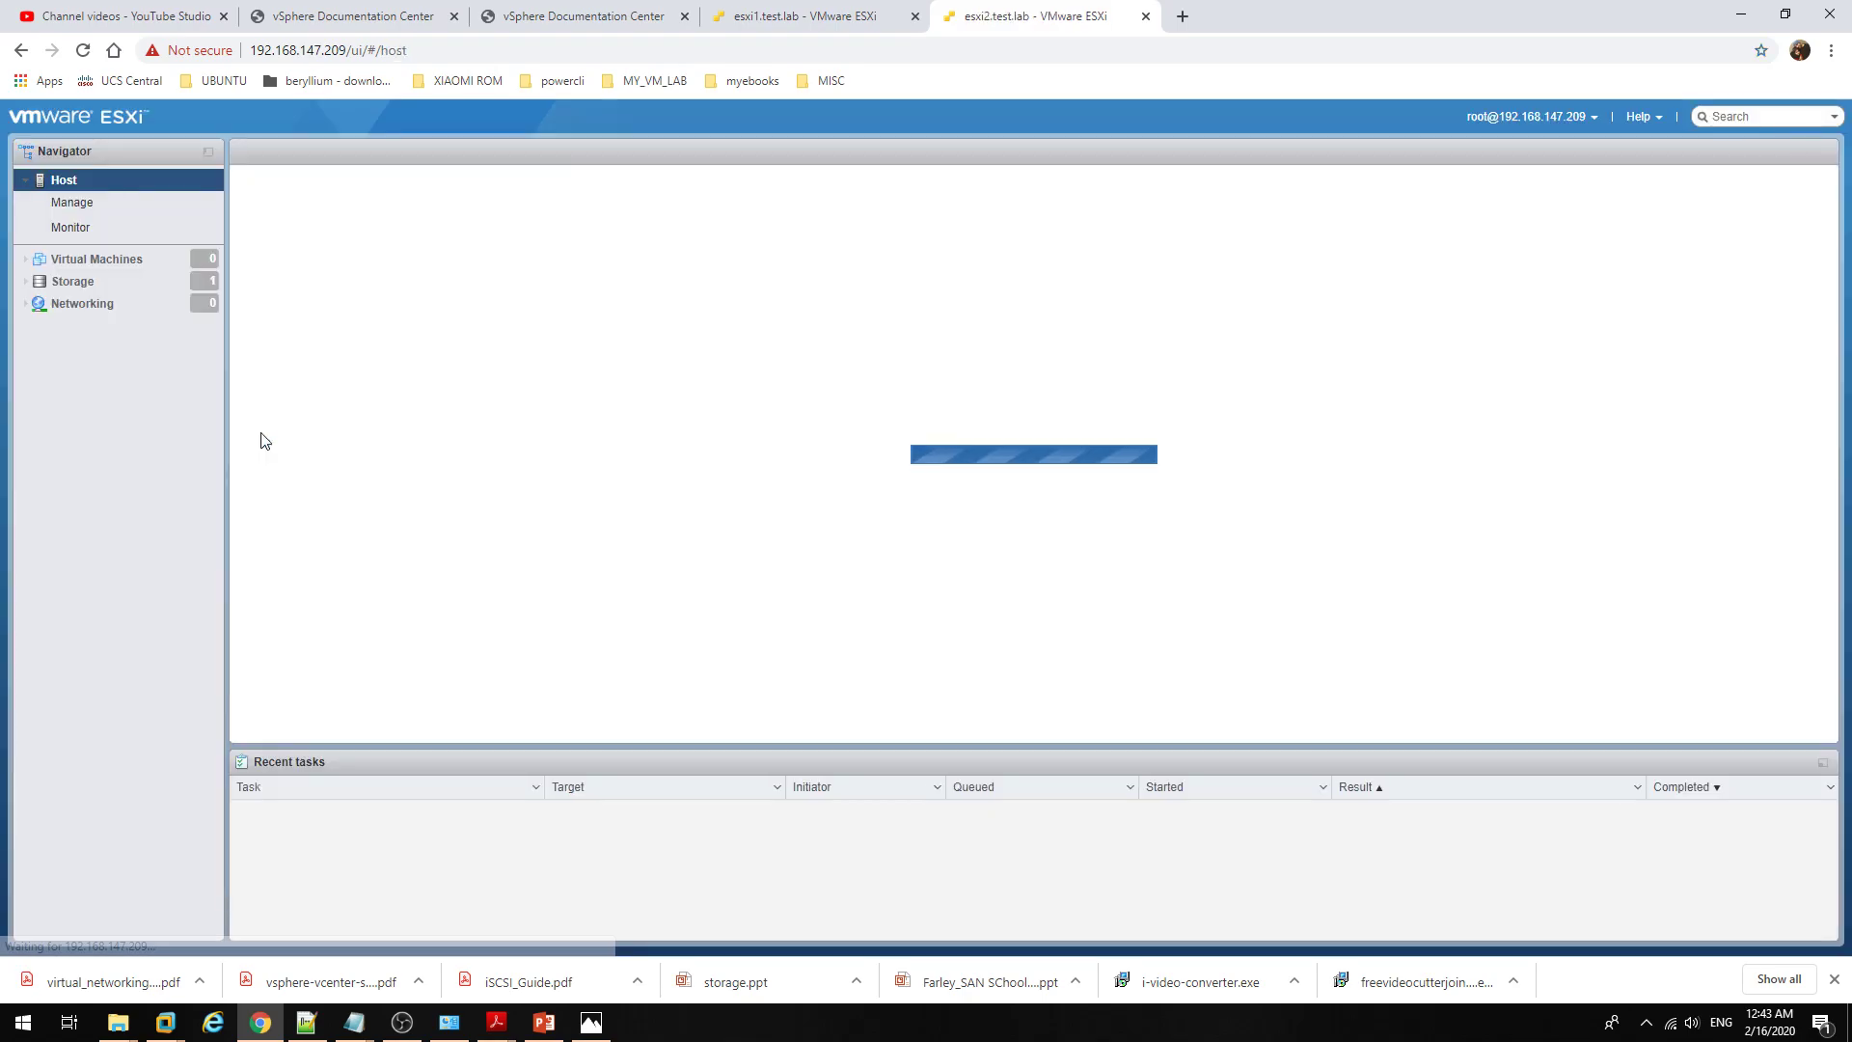
{"action": "left_click", "coordinate": [843, 10]}
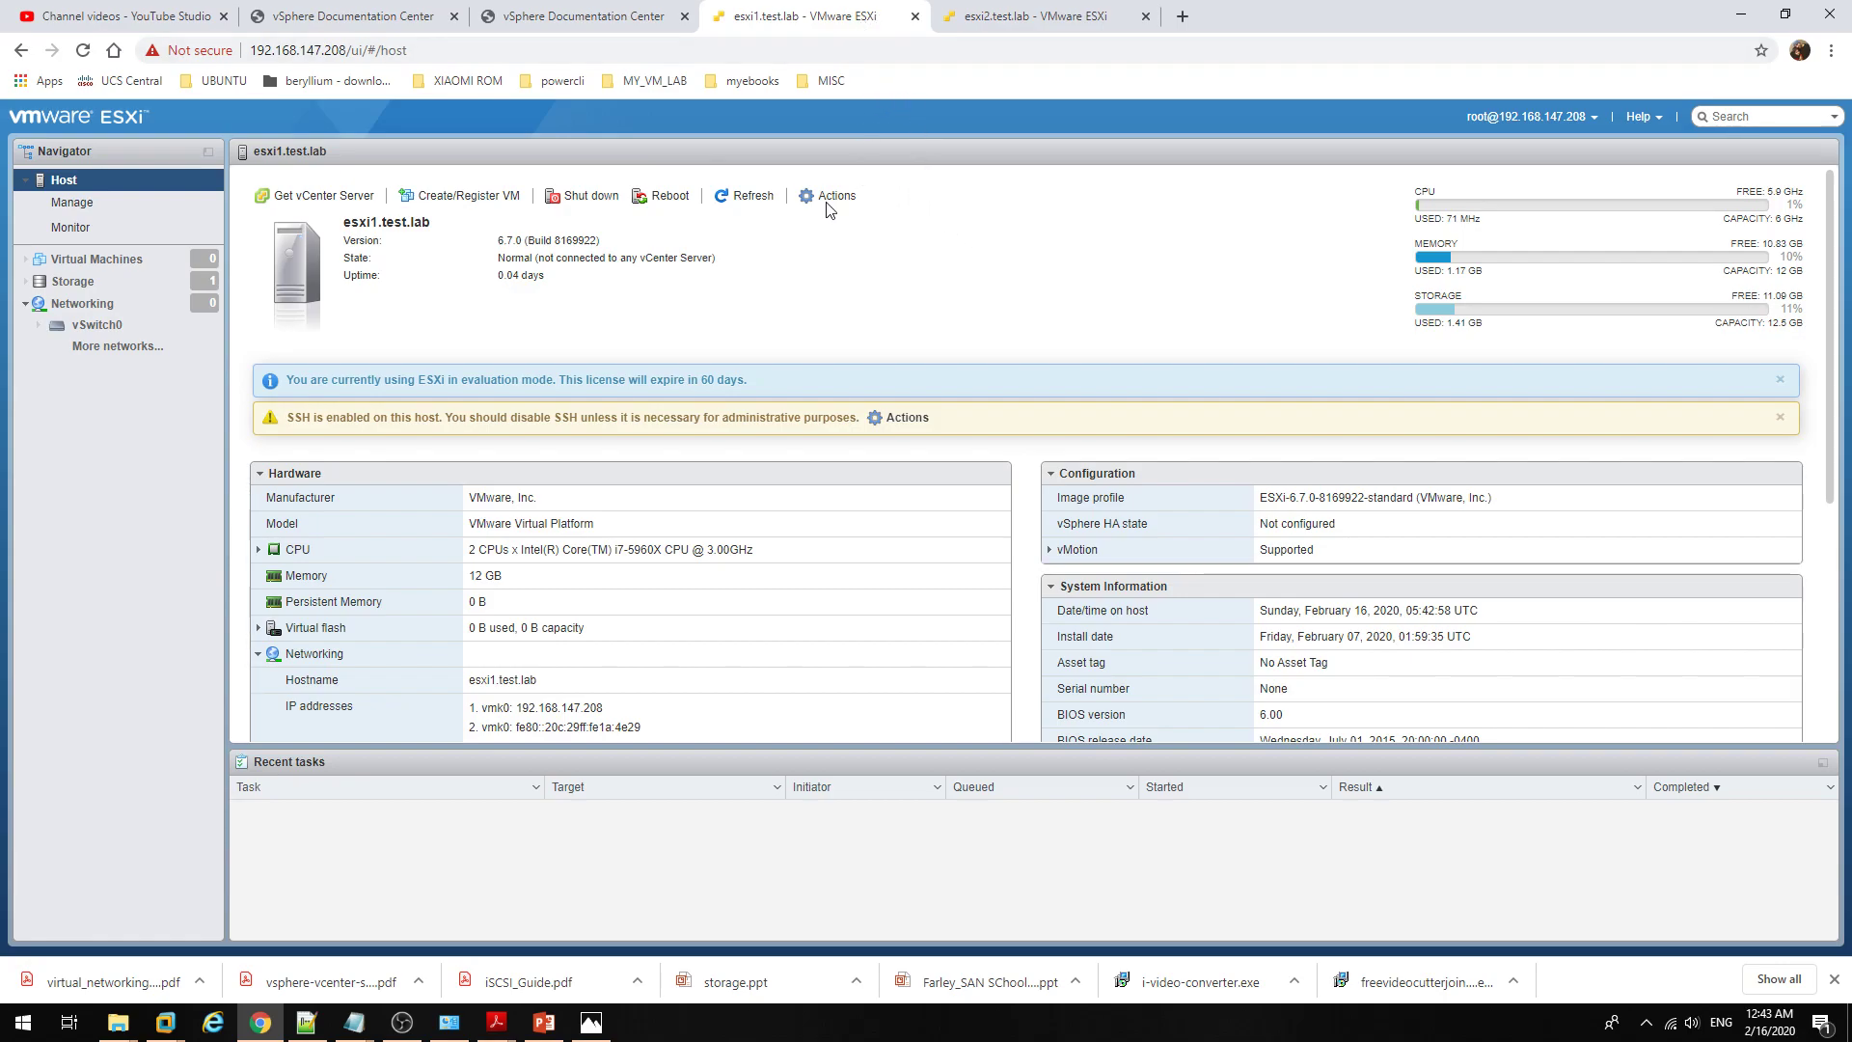
{"action": "double_click", "coordinate": [430, 232]}
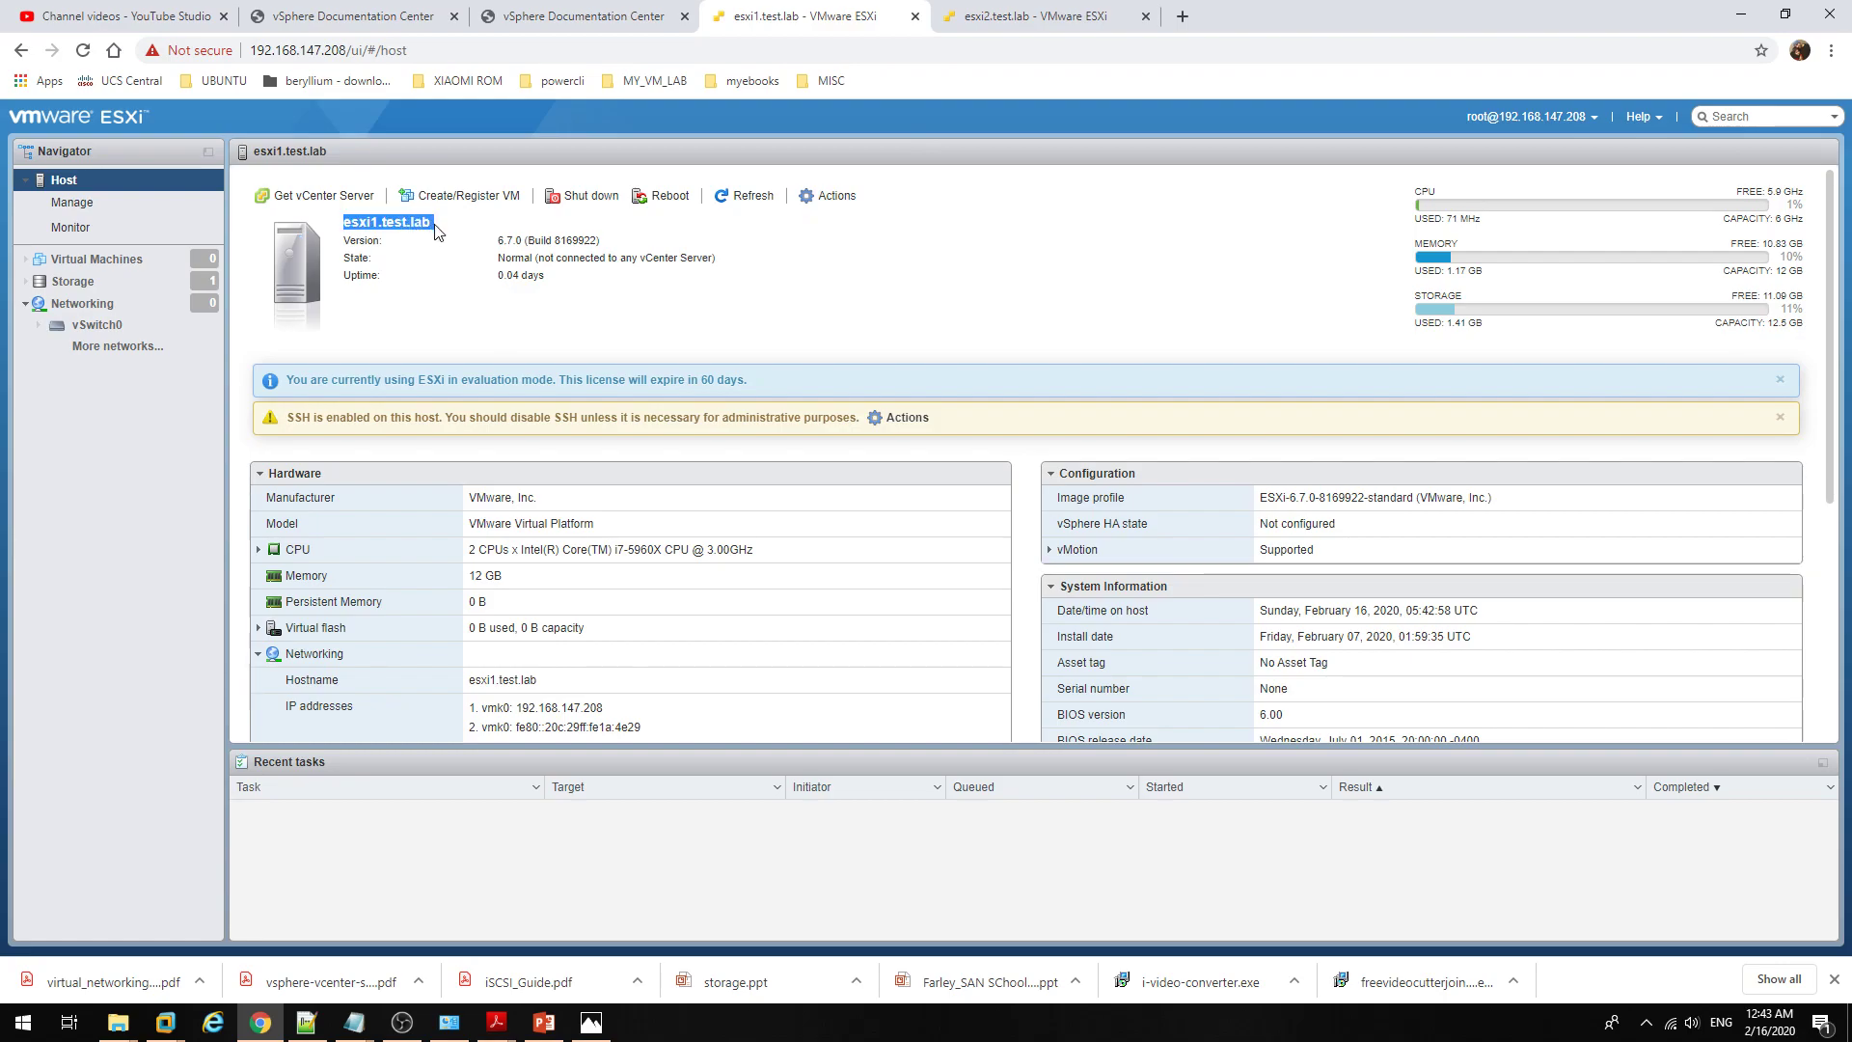
{"action": "left_click", "coordinate": [671, 343]}
{"action": "mouse_move", "coordinate": [499, 240]}
{"action": "left_mouse_down"}
{"action": "mouse_move", "coordinate": [606, 243]}
{"action": "mouse_move", "coordinate": [496, 245]}
{"action": "left_mouse_up"}
{"action": "left_click", "coordinate": [618, 249]}
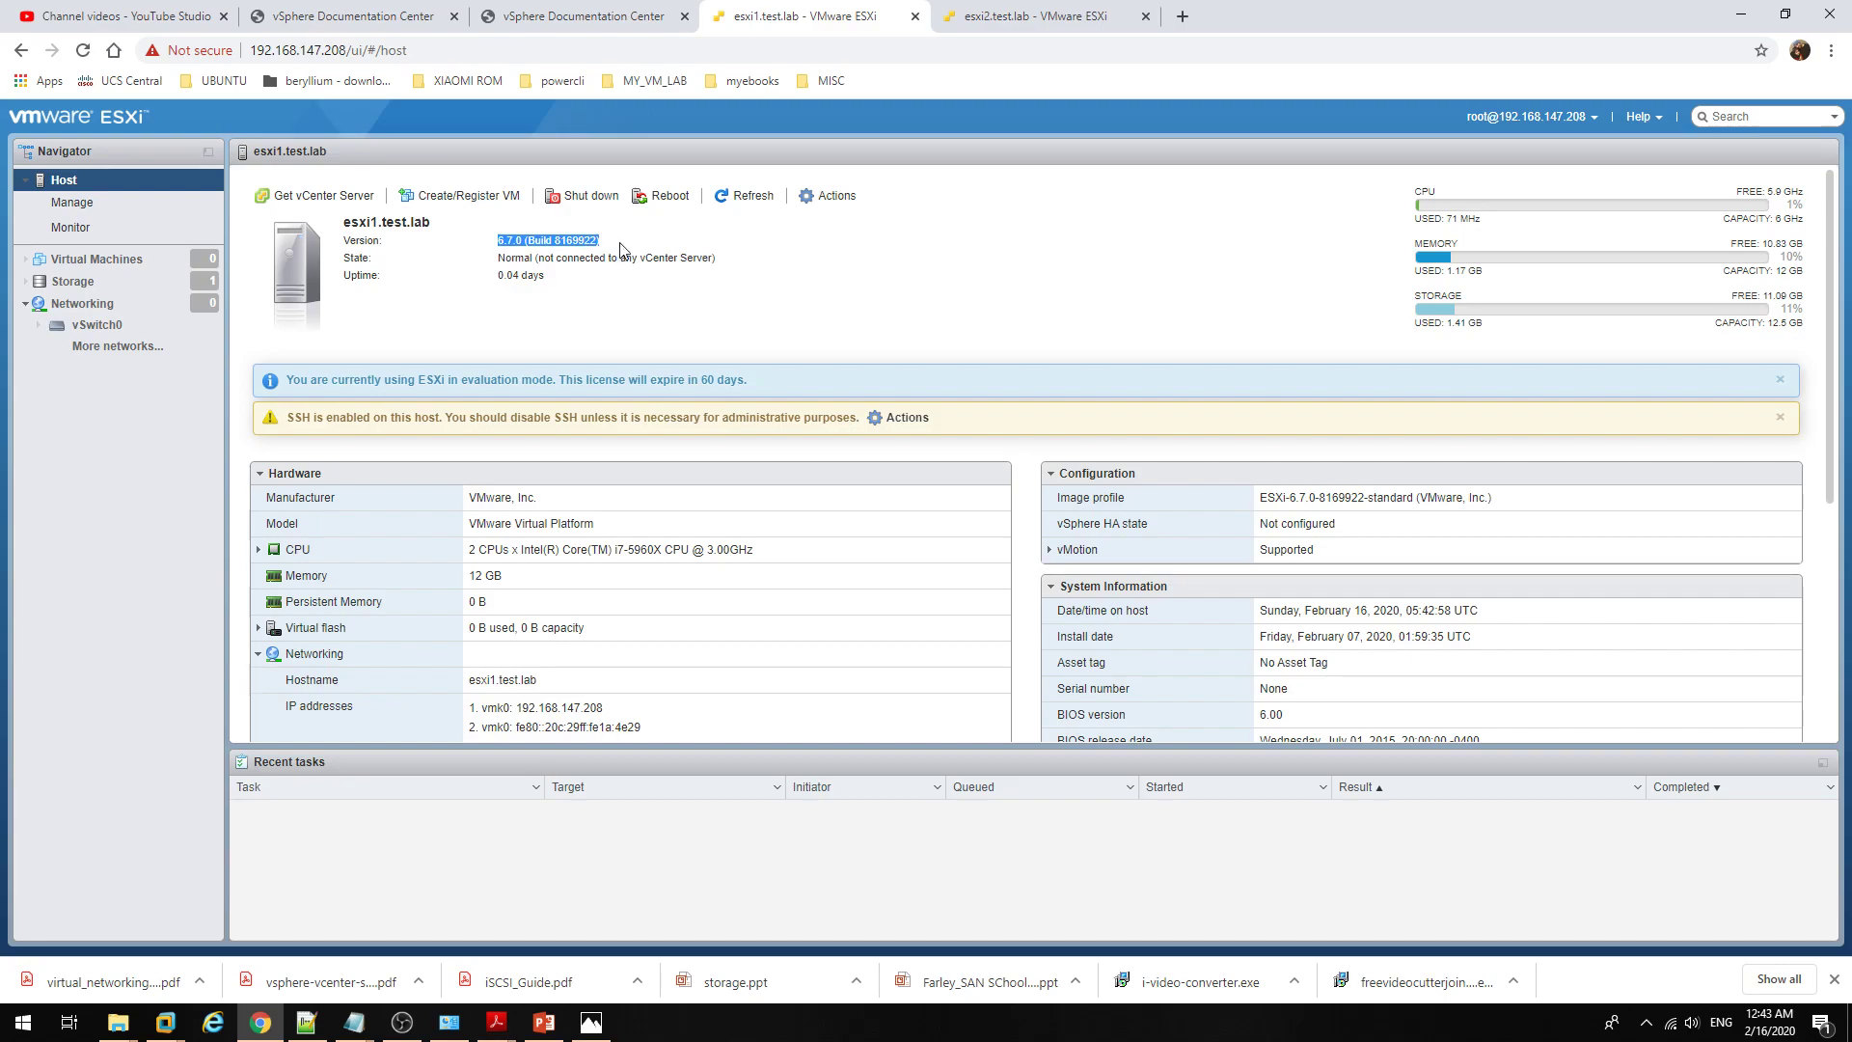
{"action": "left_click", "coordinate": [607, 310]}
{"action": "left_click_drag", "start_coordinate": [498, 258], "coordinate": [531, 257]}
{"action": "left_click", "coordinate": [622, 300]}
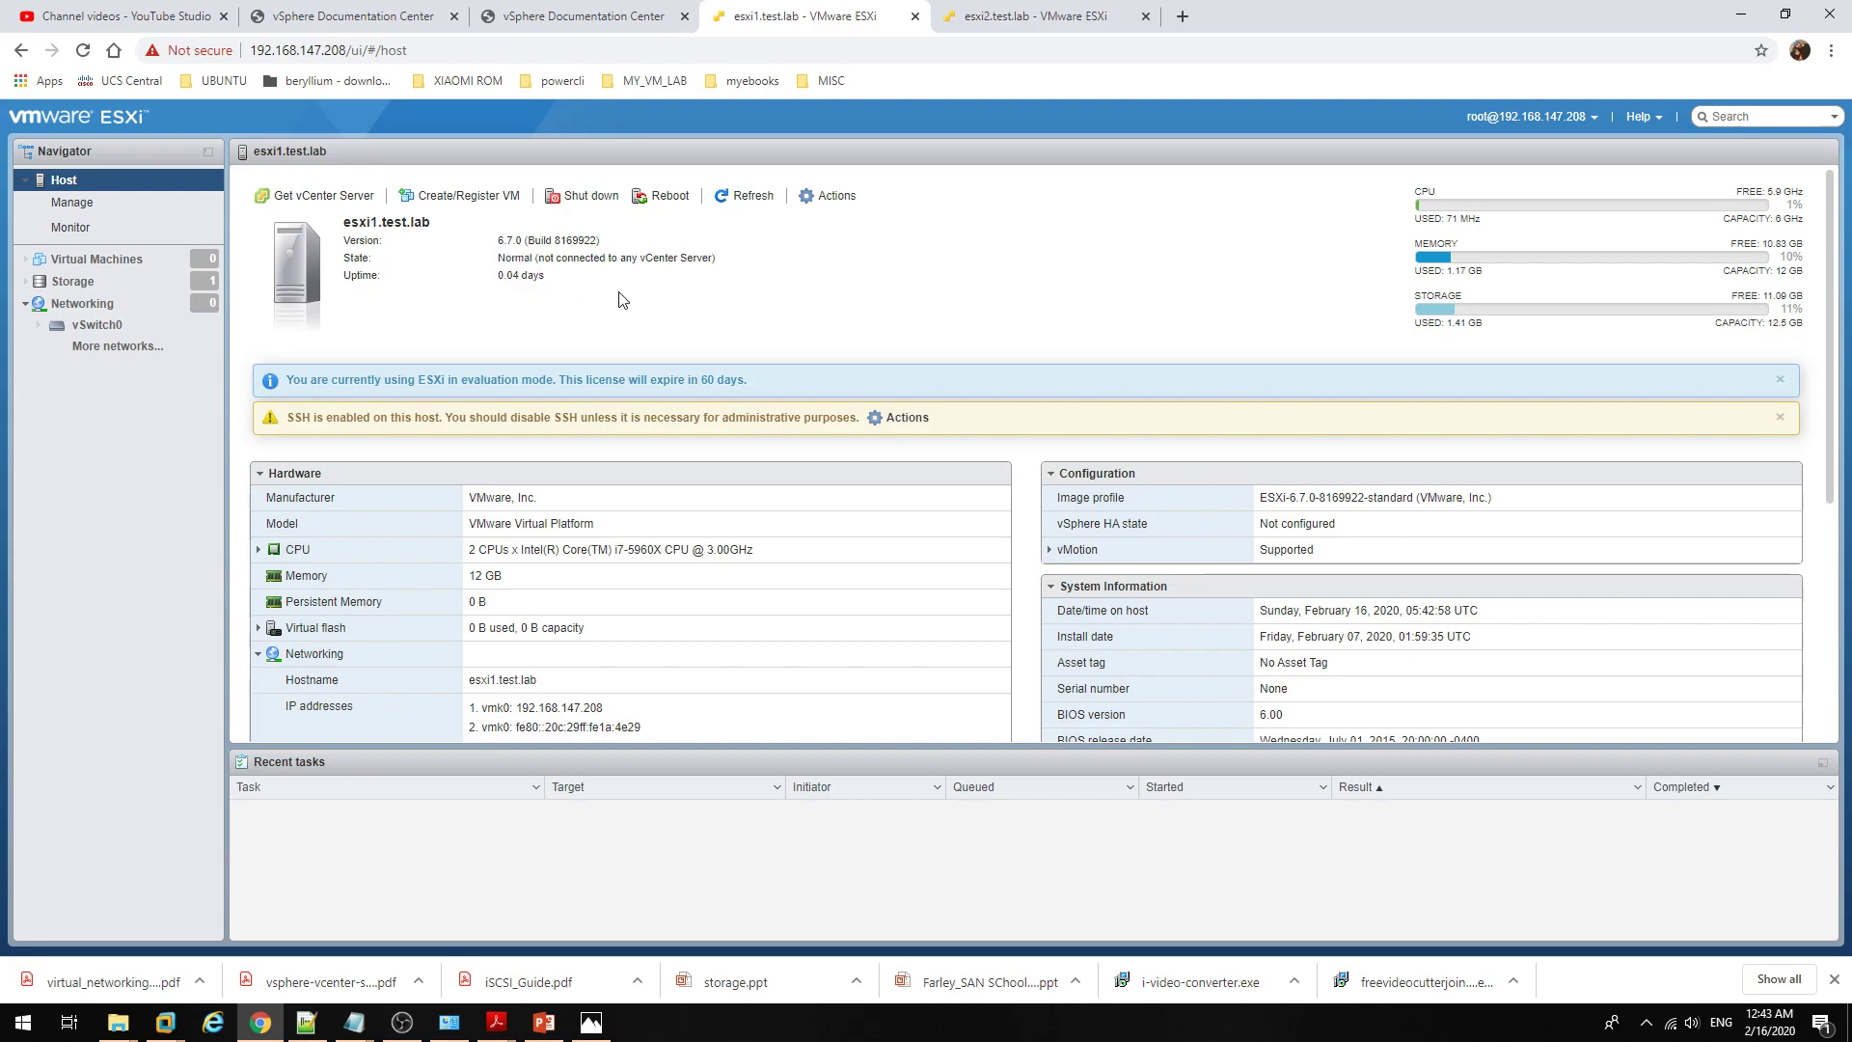
{"action": "left_click_drag", "start_coordinate": [540, 257], "coordinate": [715, 259]}
{"action": "left_click", "coordinate": [763, 275]}
{"action": "left_click_drag", "start_coordinate": [718, 257], "coordinate": [508, 258]}
{"action": "left_click", "coordinate": [579, 289]}
{"action": "left_click", "coordinate": [976, 13]}
{"action": "left_click", "coordinate": [835, 9]}
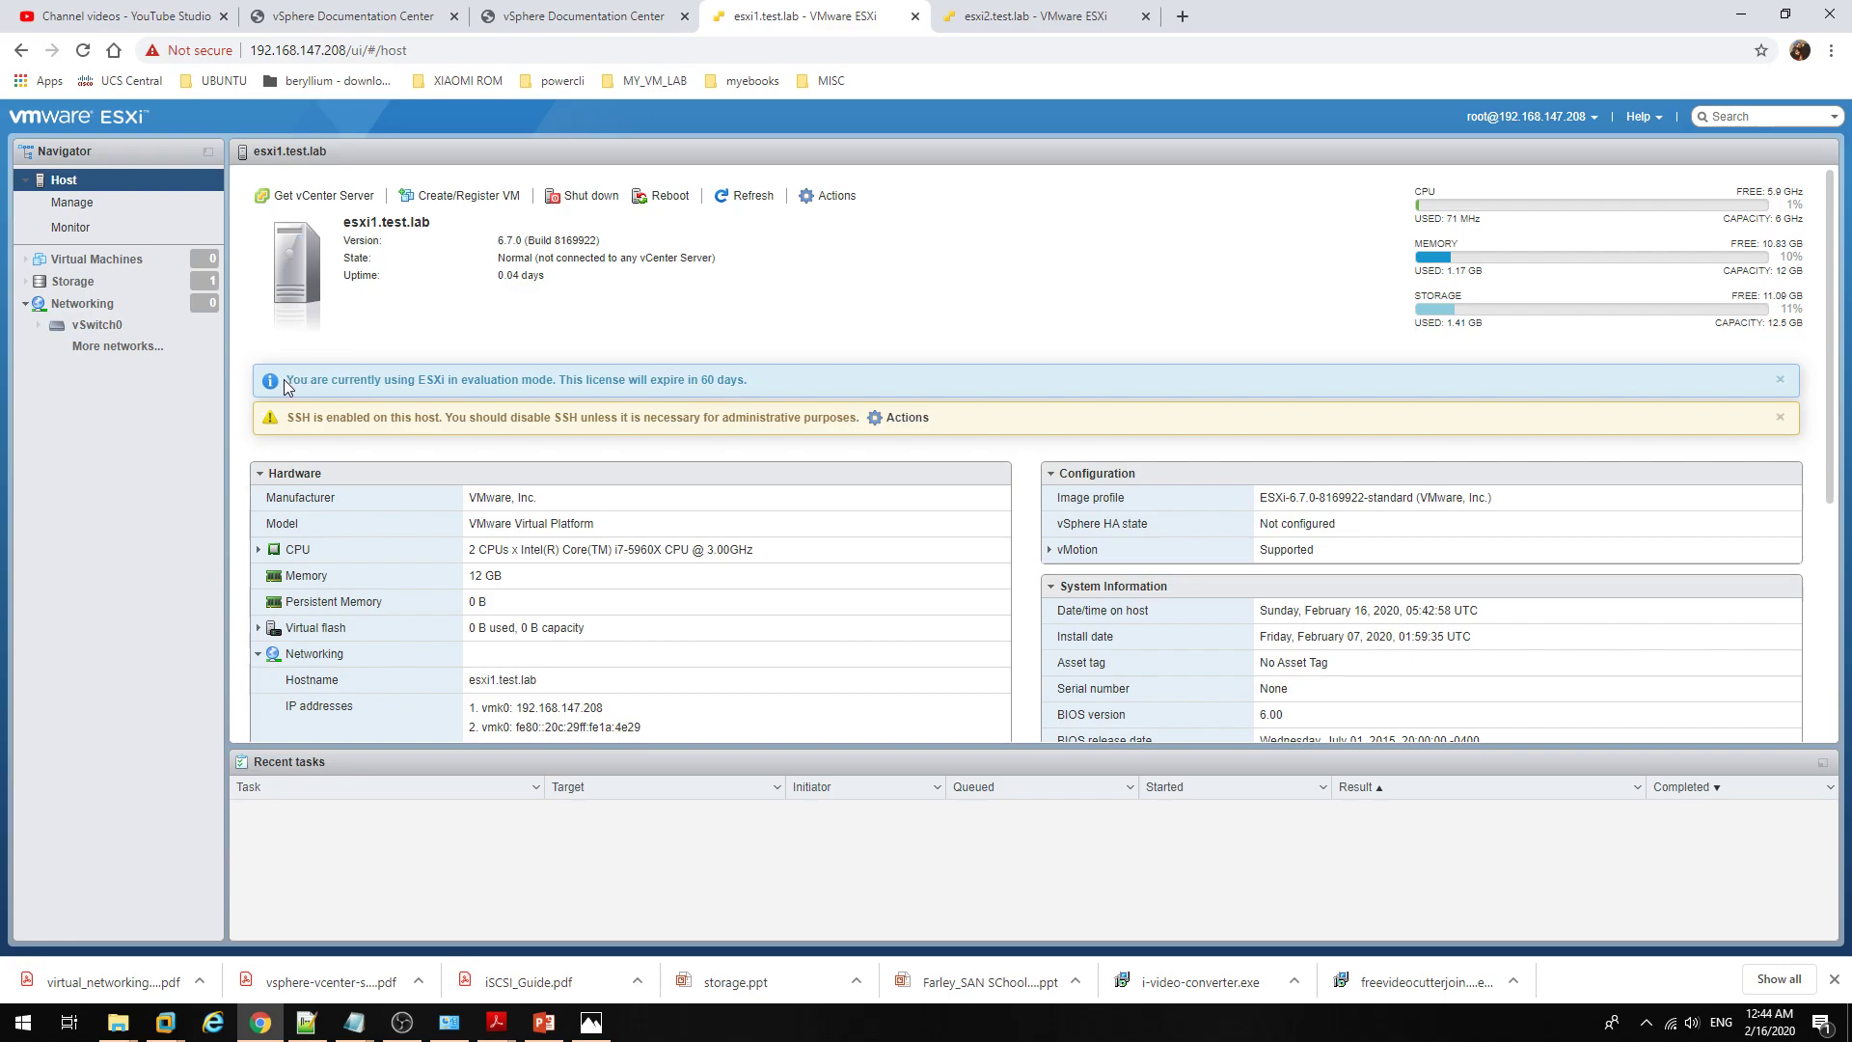
Step: Select and read the evaluation-mode licence and SSH warning messages on the host summary
{"action": "left_click_drag", "start_coordinate": [291, 380], "coordinate": [739, 376]}
{"action": "left_click", "coordinate": [787, 336]}
{"action": "left_click_drag", "start_coordinate": [756, 383], "coordinate": [291, 386]}
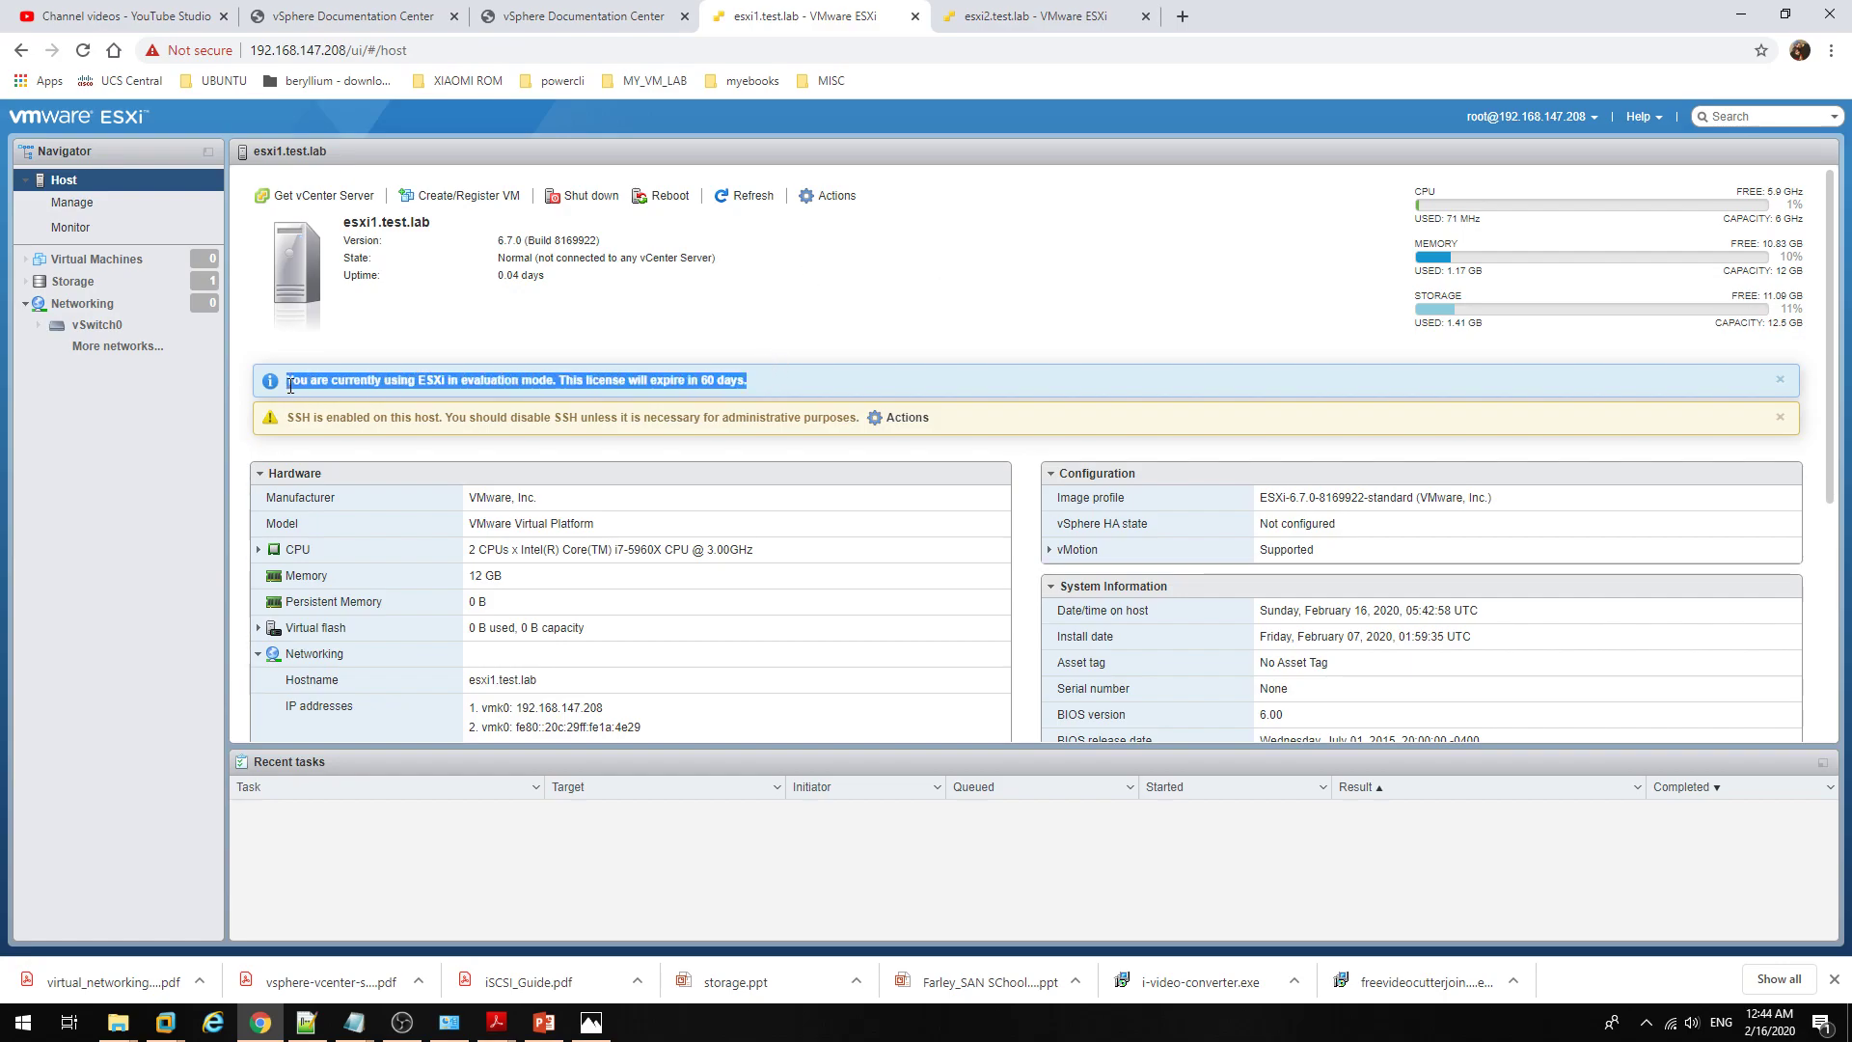
{"action": "left_click", "coordinate": [386, 346]}
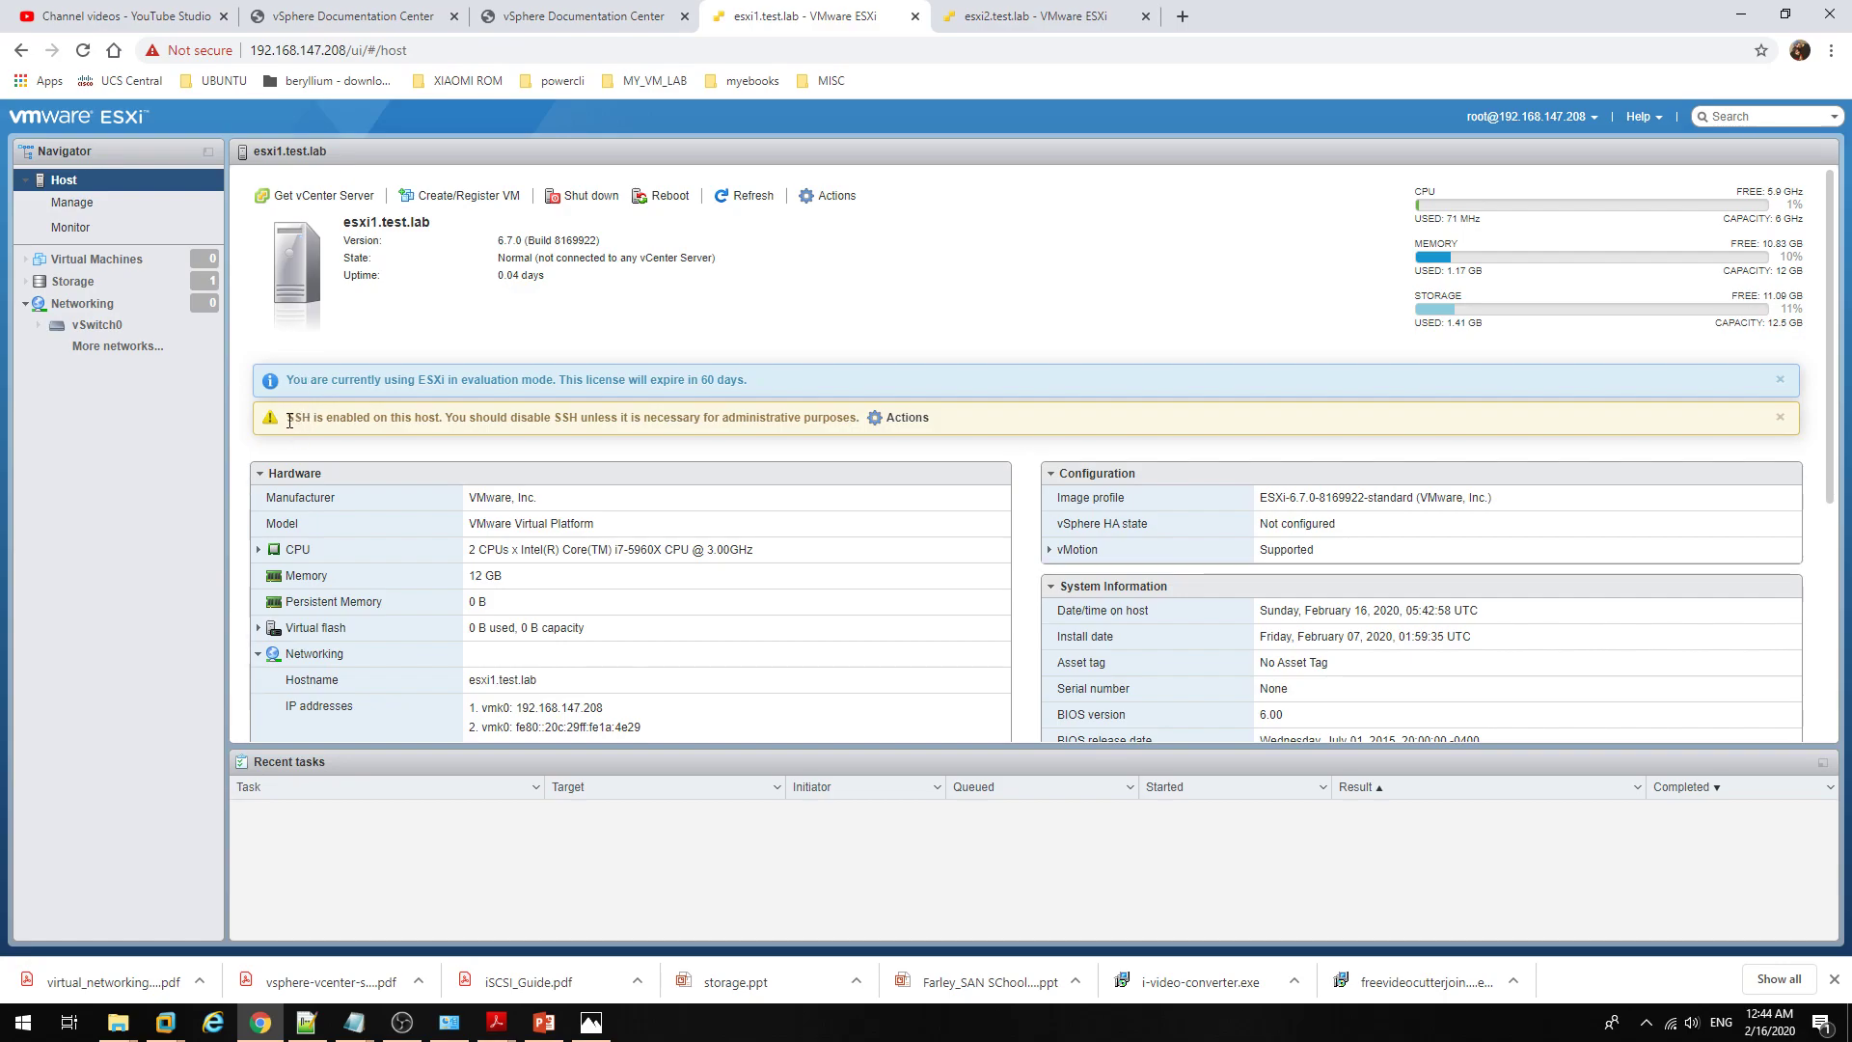
{"action": "left_click_drag", "start_coordinate": [289, 419], "coordinate": [686, 415]}
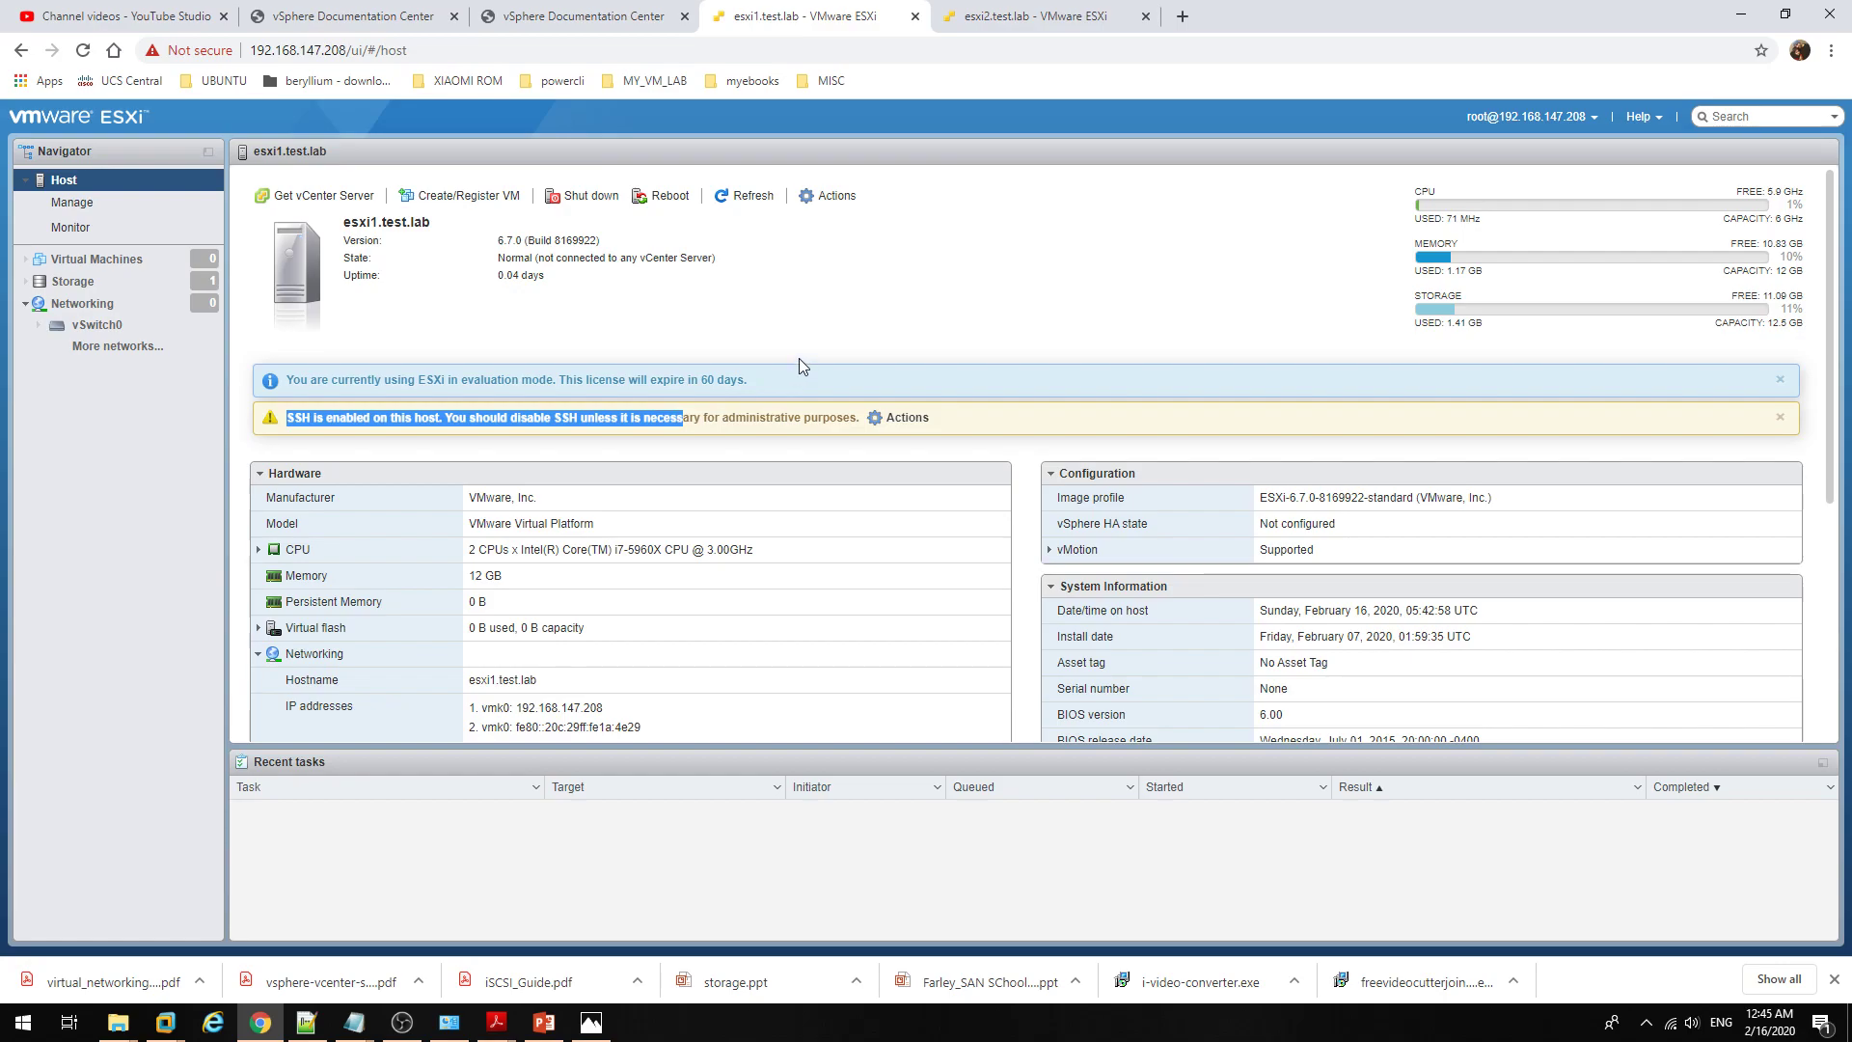
{"action": "triple_click", "coordinate": [779, 417]}
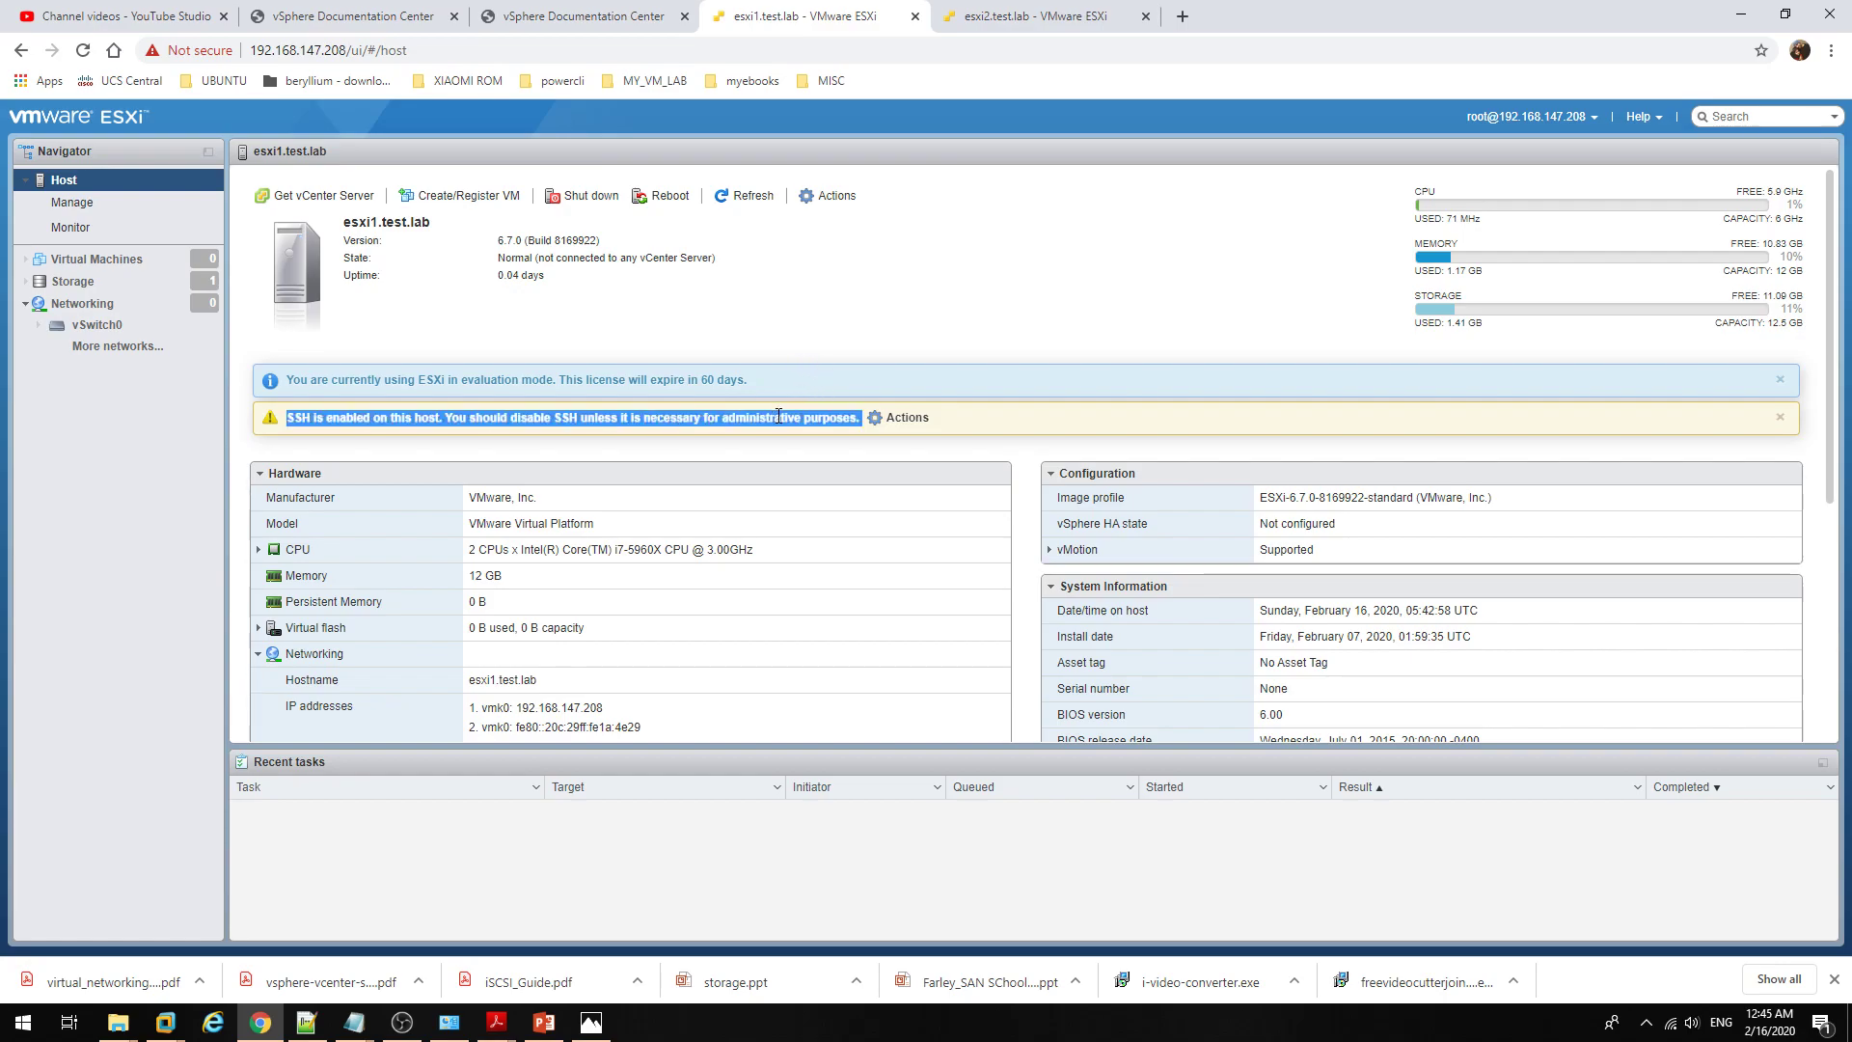
{"action": "left_click", "coordinate": [815, 316]}
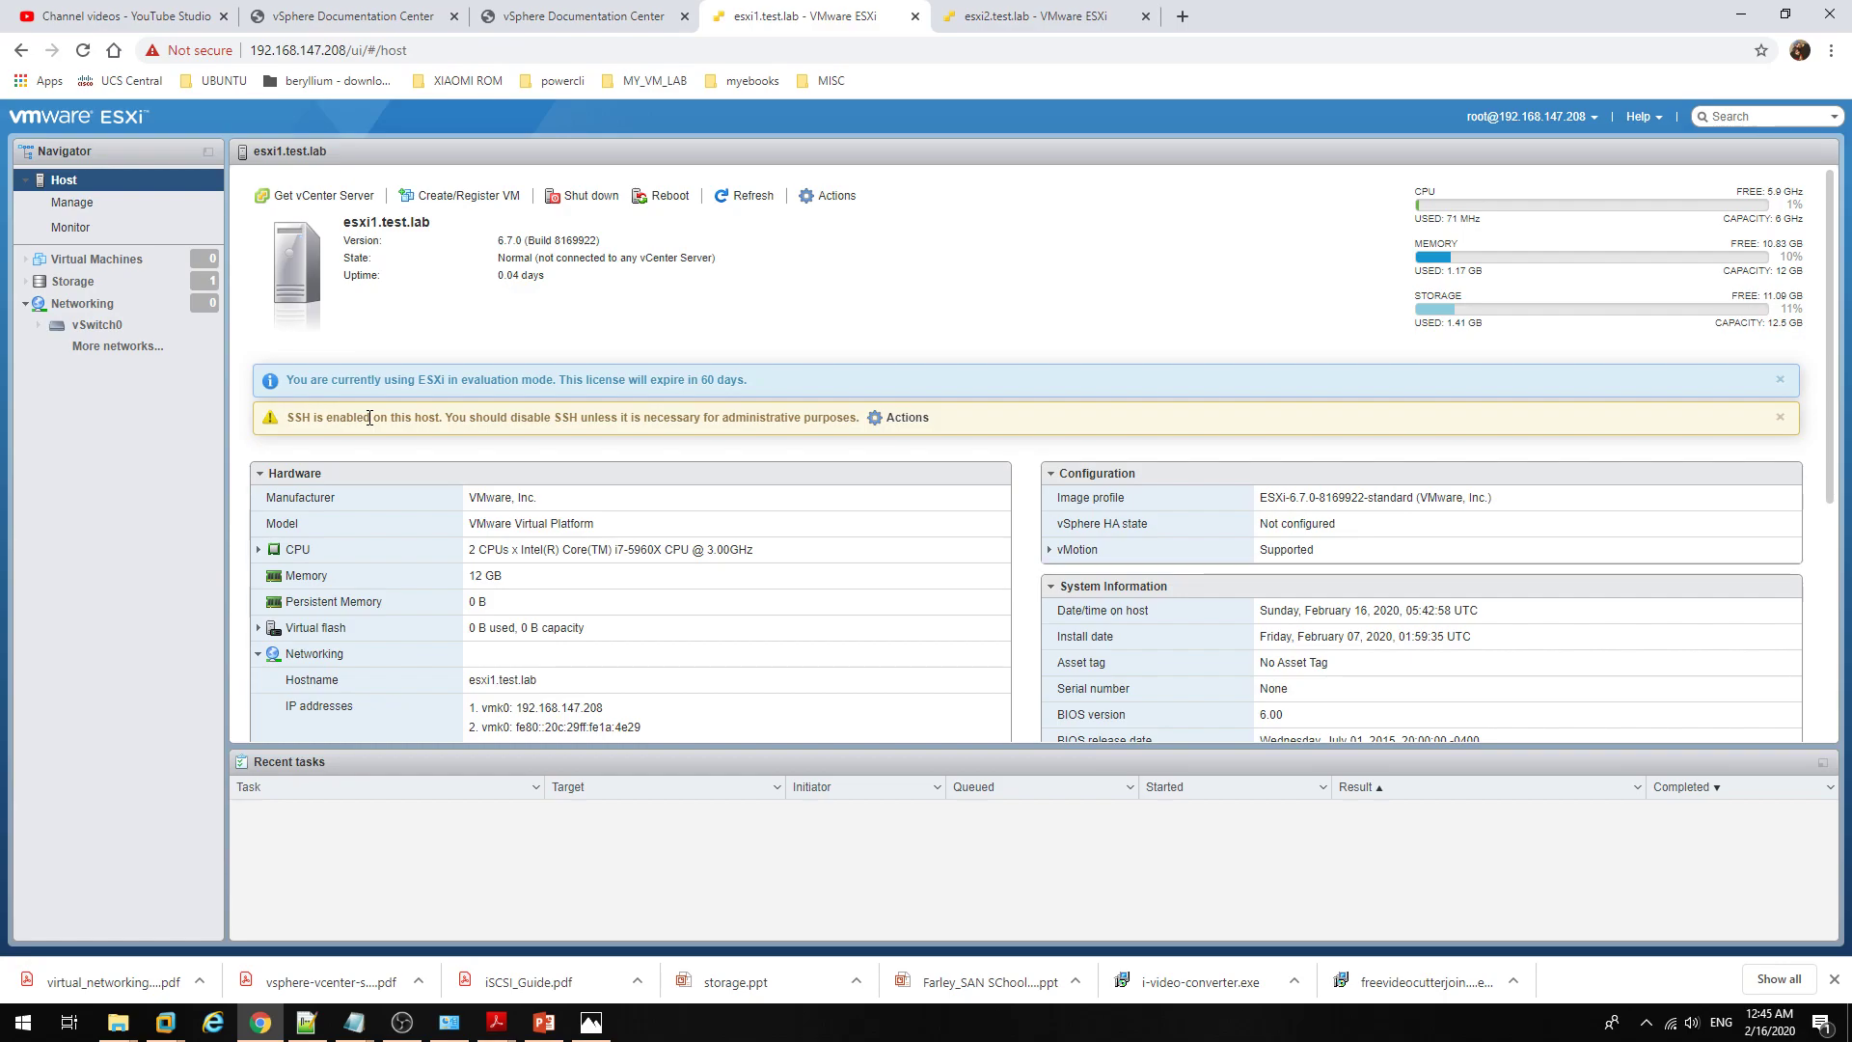
Step: Launch PuTTY from Windows search
{"action": "key", "text": "super"}
{"action": "type", "text": "putty"}
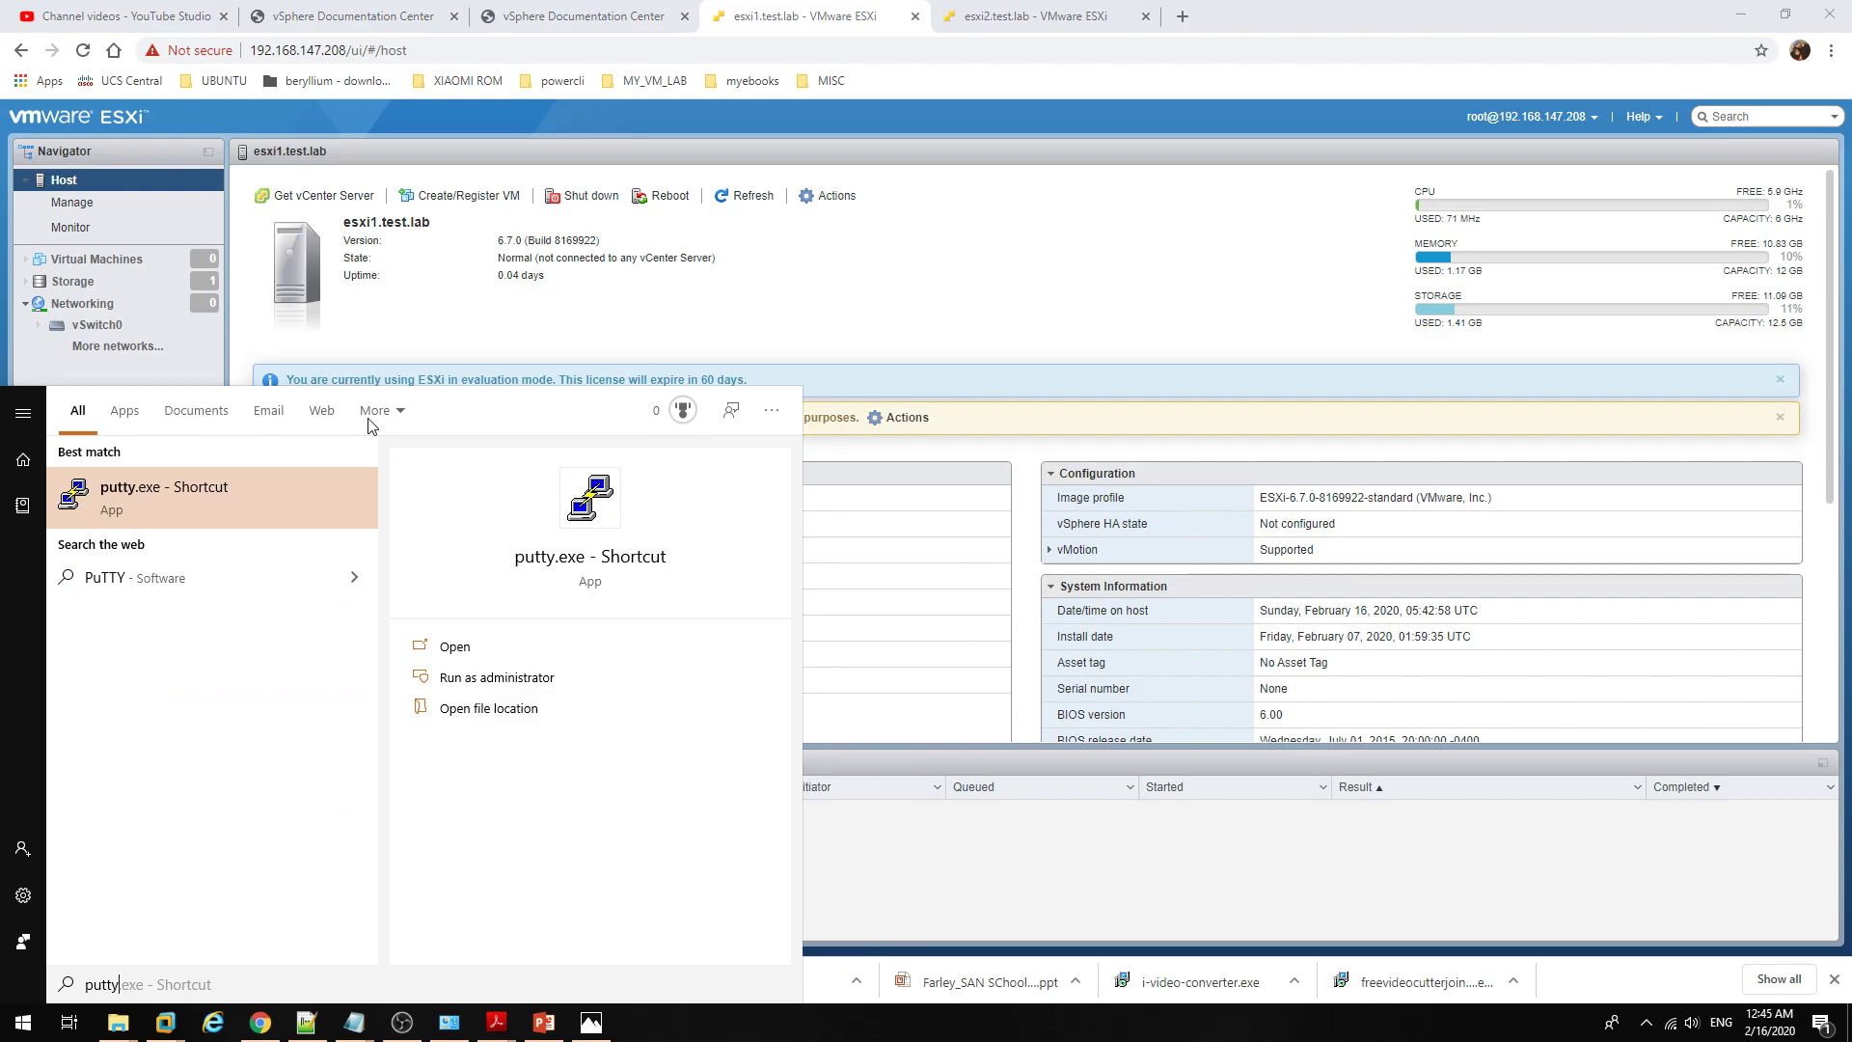
{"action": "left_click", "coordinate": [286, 517]}
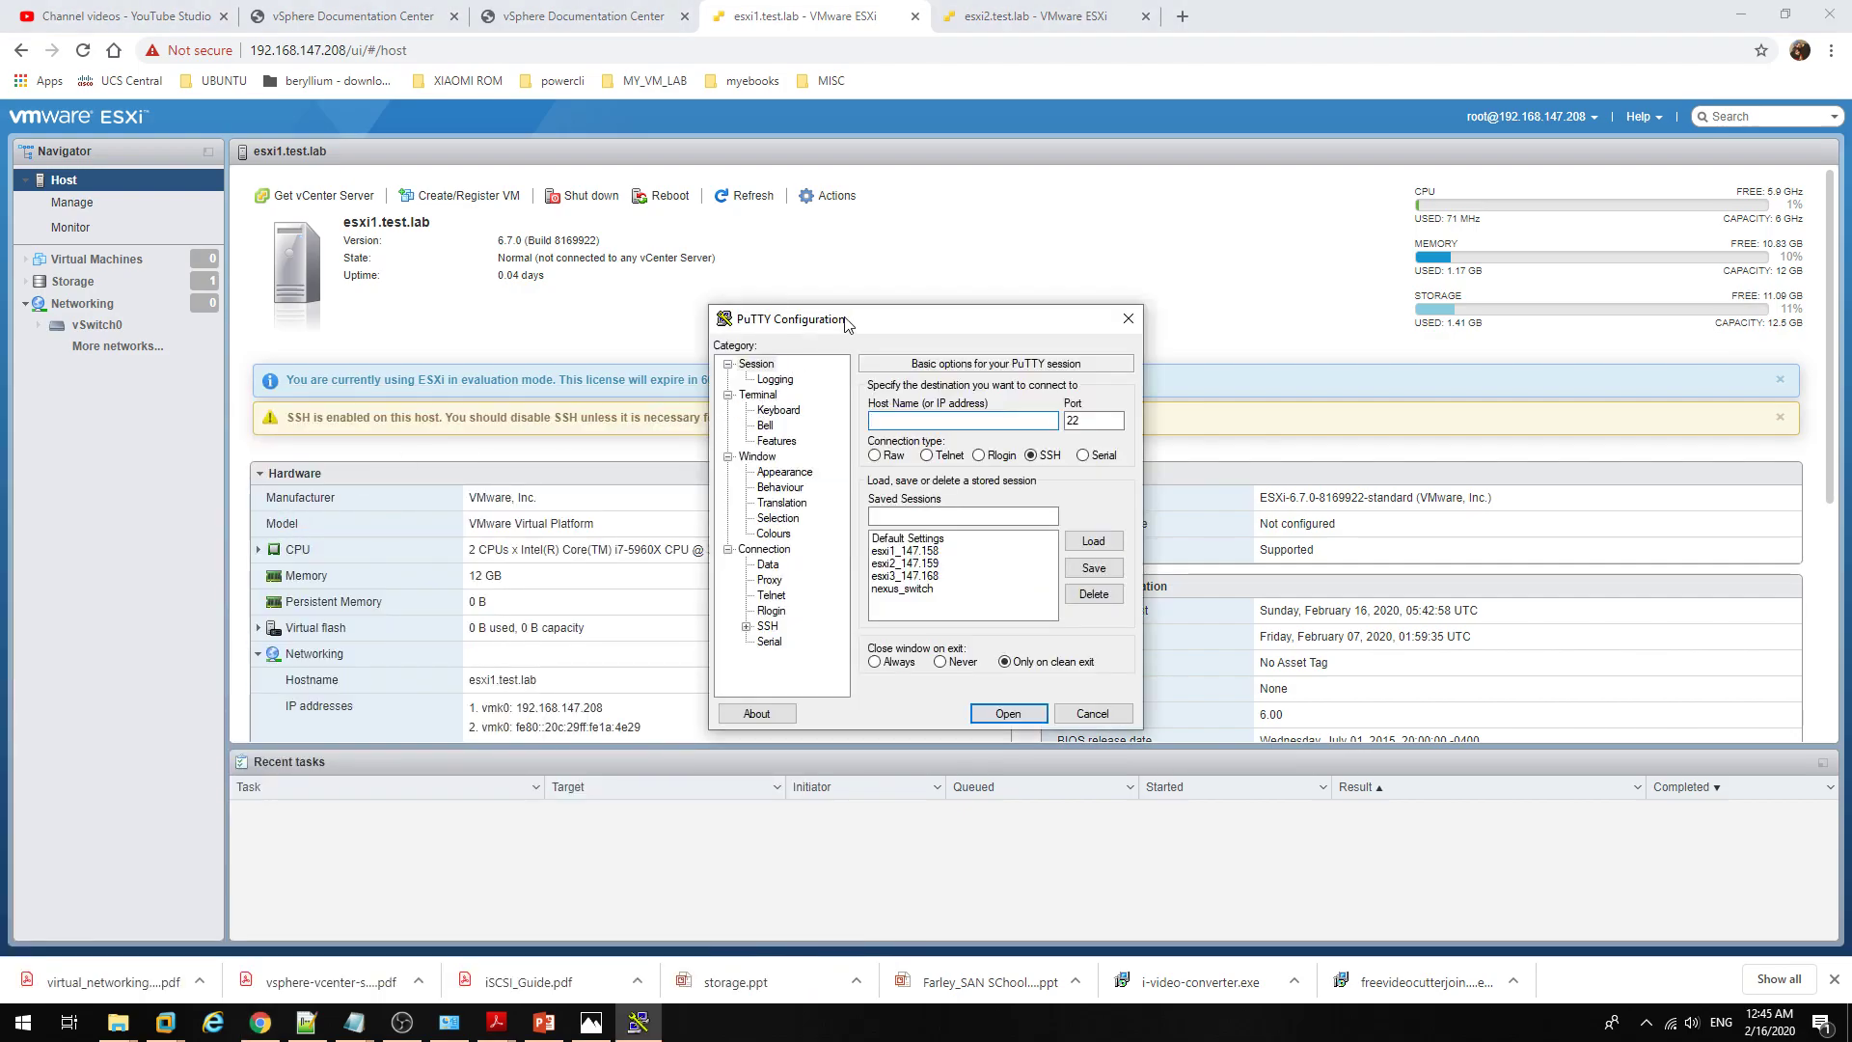
Step: Connect PuTTY over SSH on port 22 to esxi1.test.lab, bringing up the host-key alert
{"action": "left_click_drag", "start_coordinate": [846, 324], "coordinate": [853, 494]}
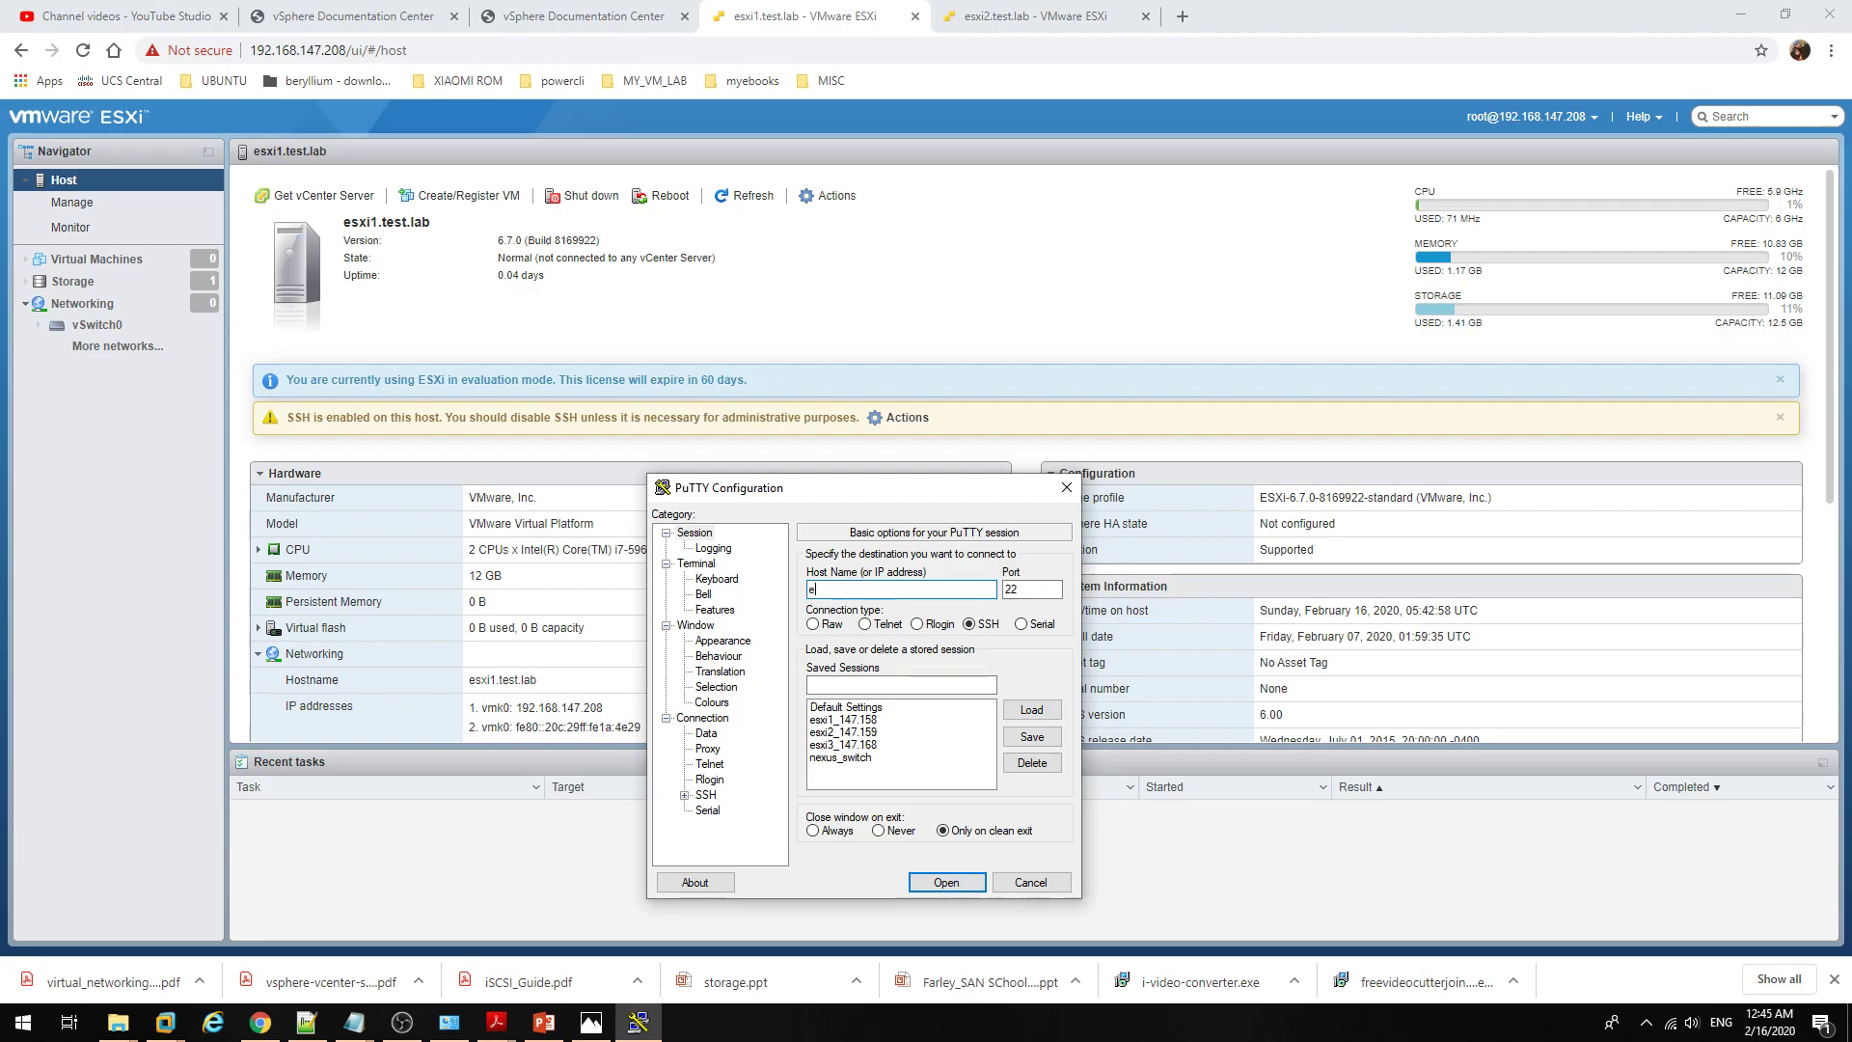
{"action": "type", "text": "1.test.lab"}
{"action": "left_click_drag", "start_coordinate": [898, 586], "coordinate": [745, 584]}
{"action": "left_click", "coordinate": [969, 889]}
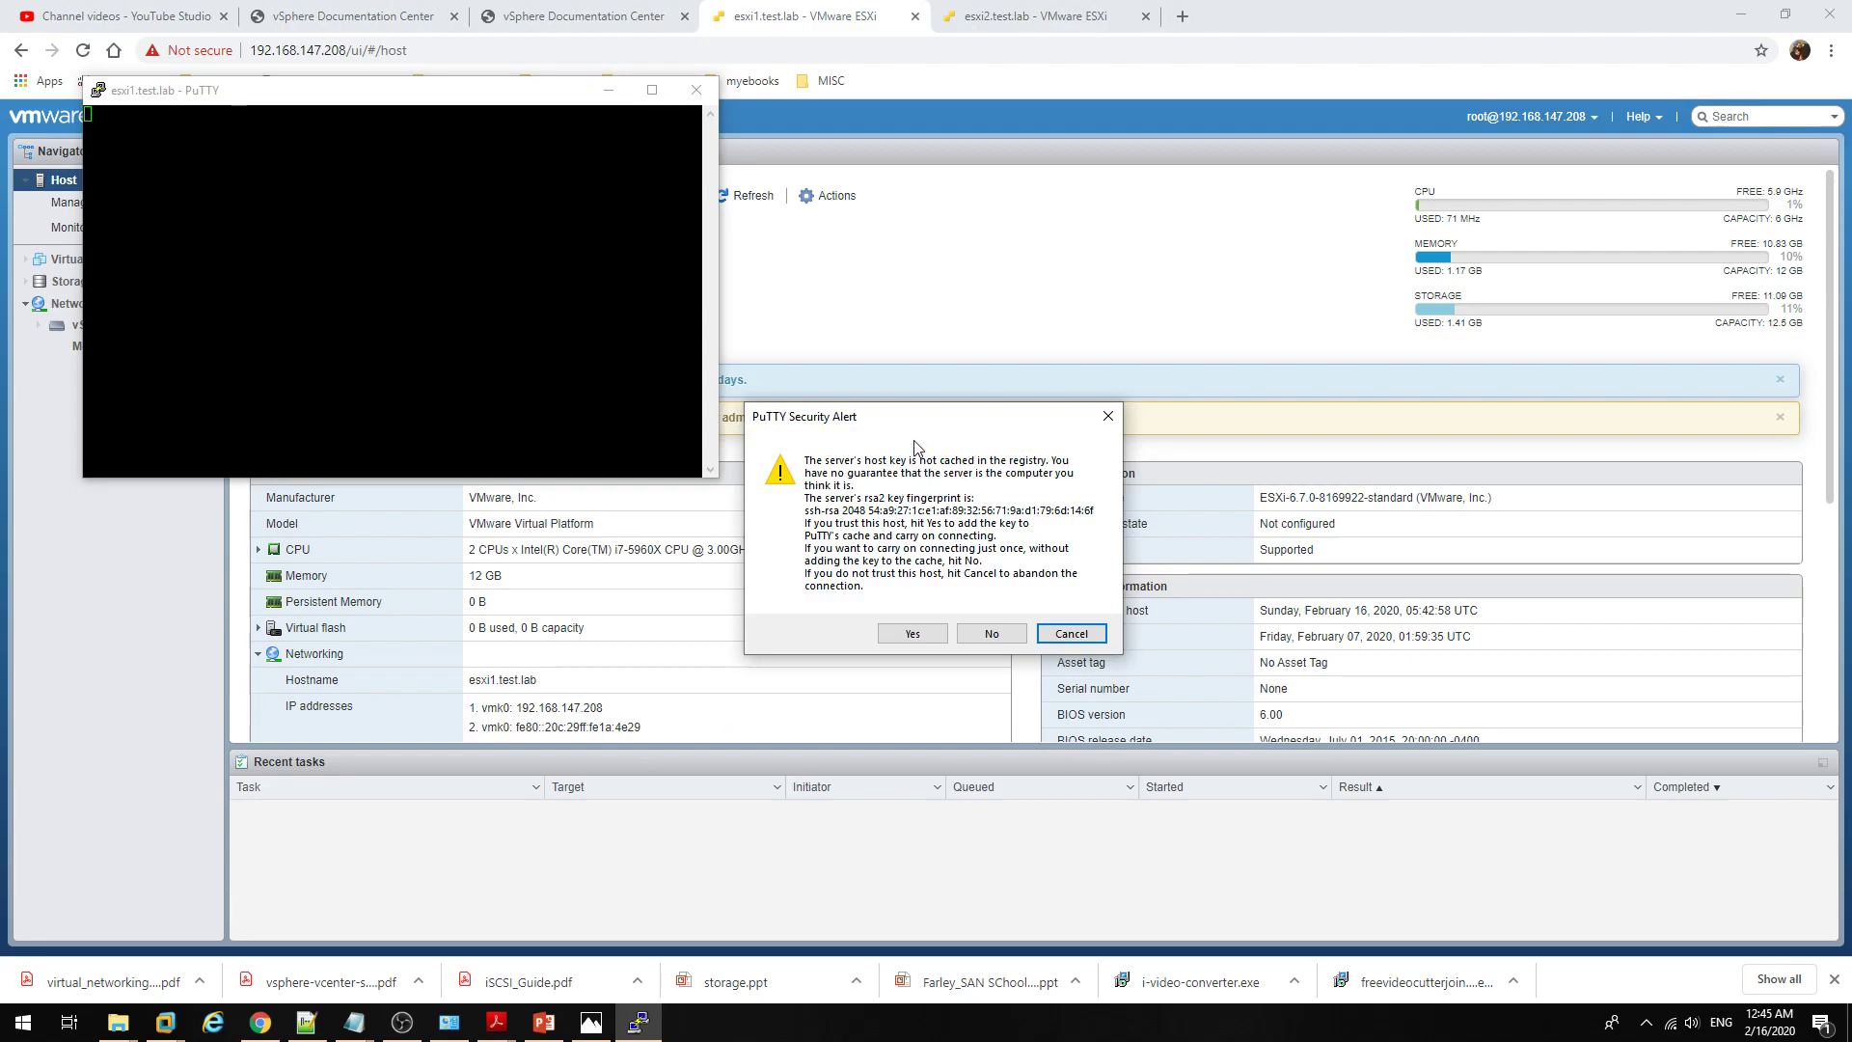
{"action": "left_click_drag", "start_coordinate": [915, 420], "coordinate": [844, 365]}
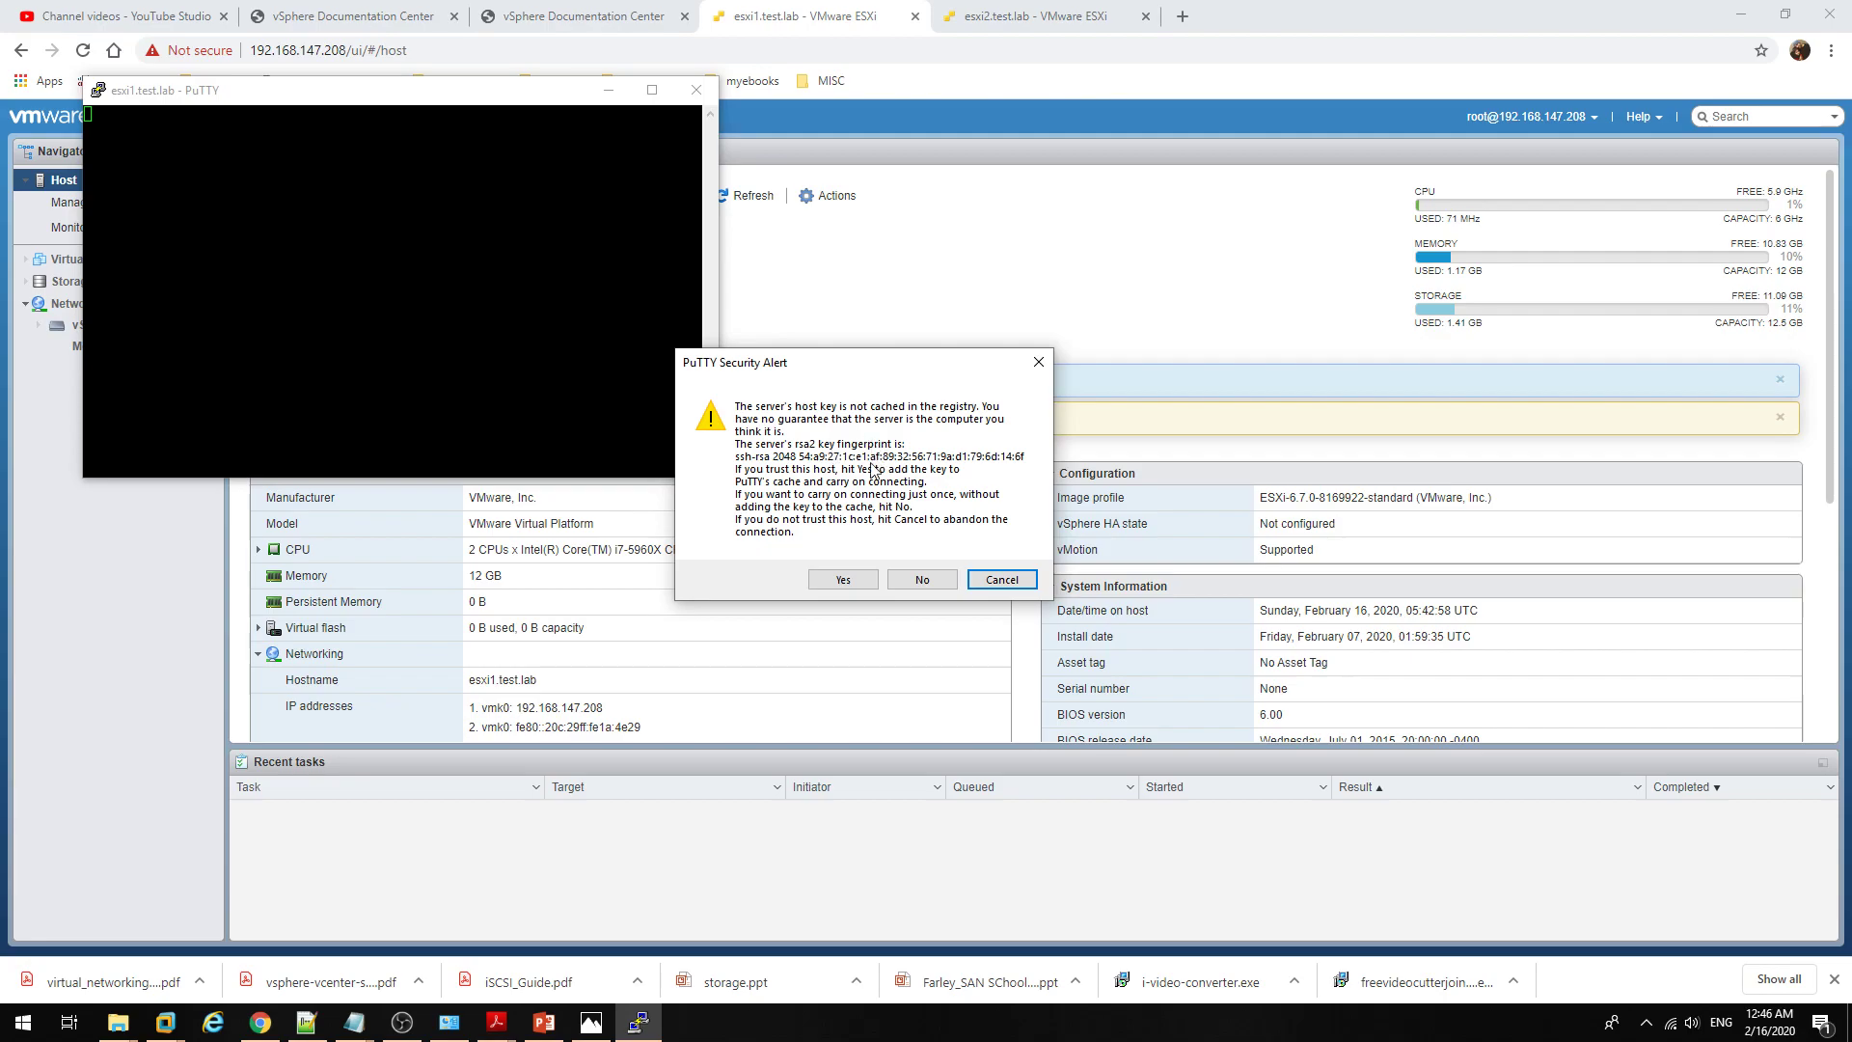
Step: Accept and cache the host key, then log in to the shell as root
{"action": "left_click", "coordinate": [843, 579]}
{"action": "left_click_drag", "start_coordinate": [496, 97], "coordinate": [892, 355]}
{"action": "type", "text": "root"}
{"action": "key", "text": "Return"}
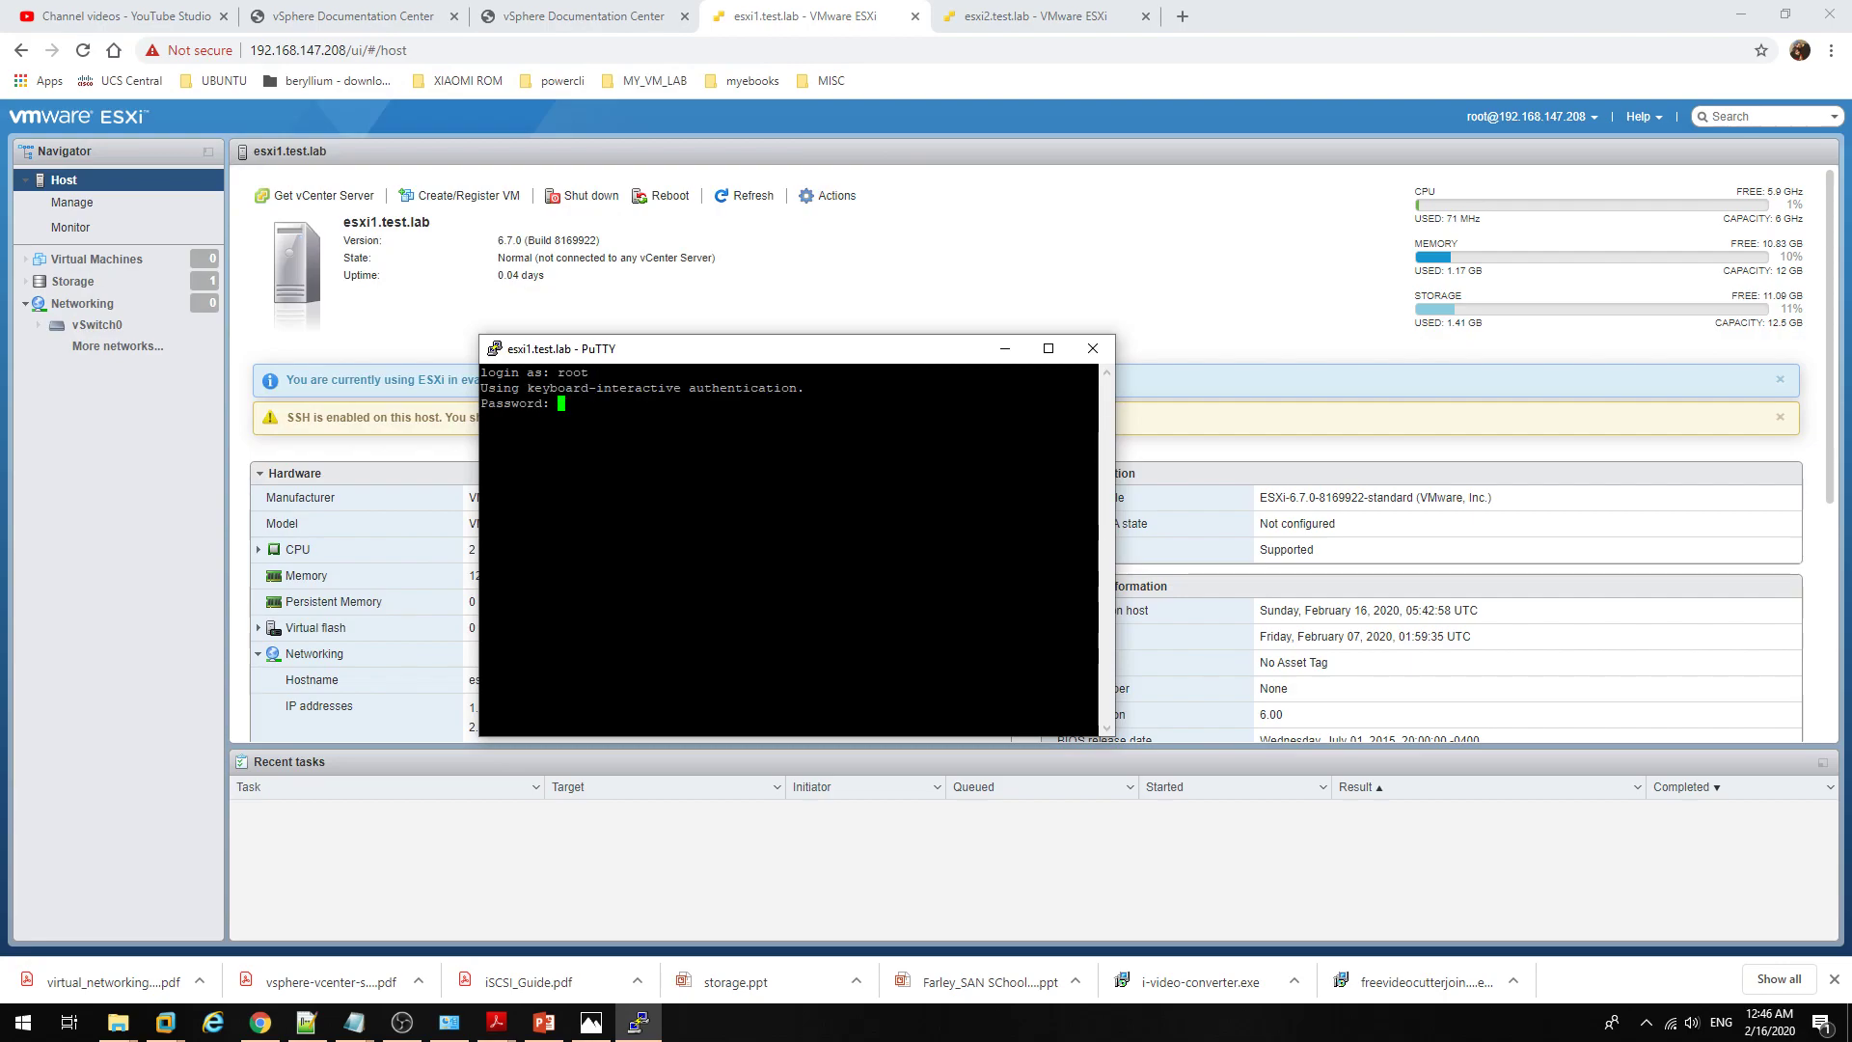
{"action": "key", "text": "Return"}
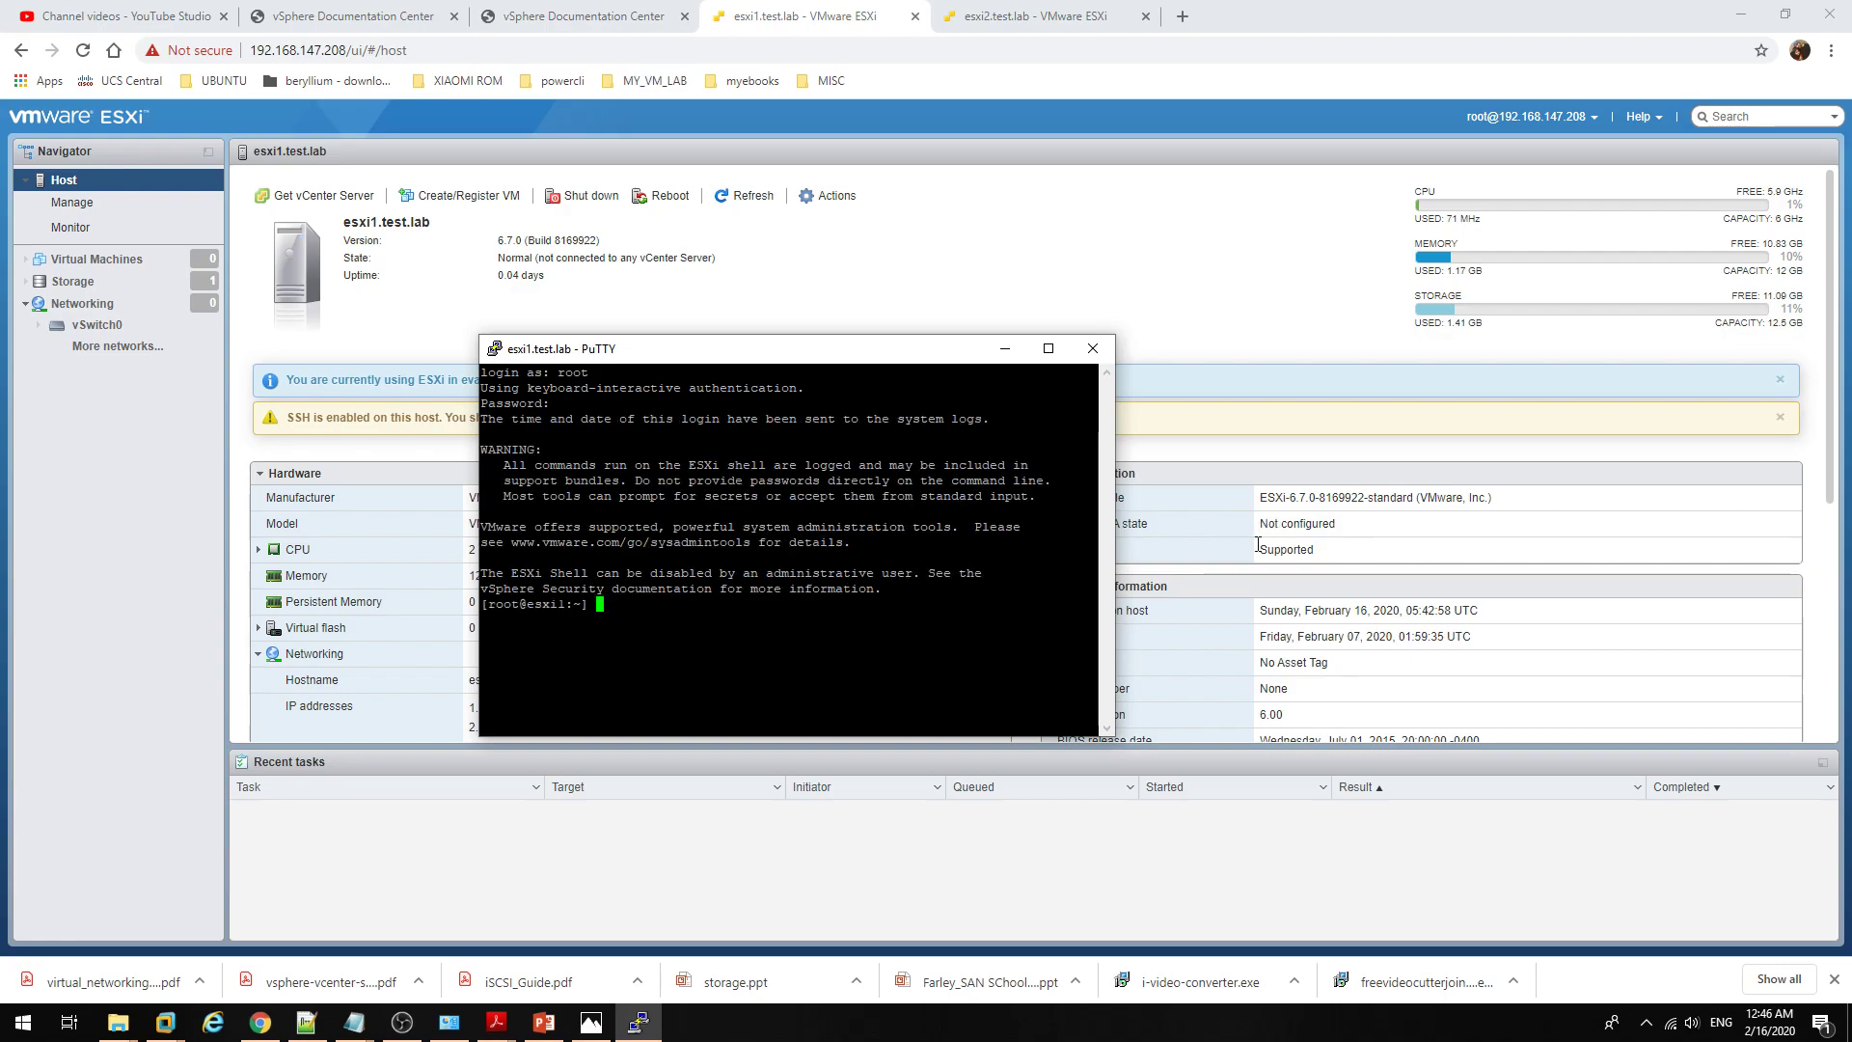
{"action": "left_click_drag", "start_coordinate": [1115, 737], "coordinate": [1658, 919]}
{"action": "left_click_drag", "start_coordinate": [894, 348], "coordinate": [939, 281]}
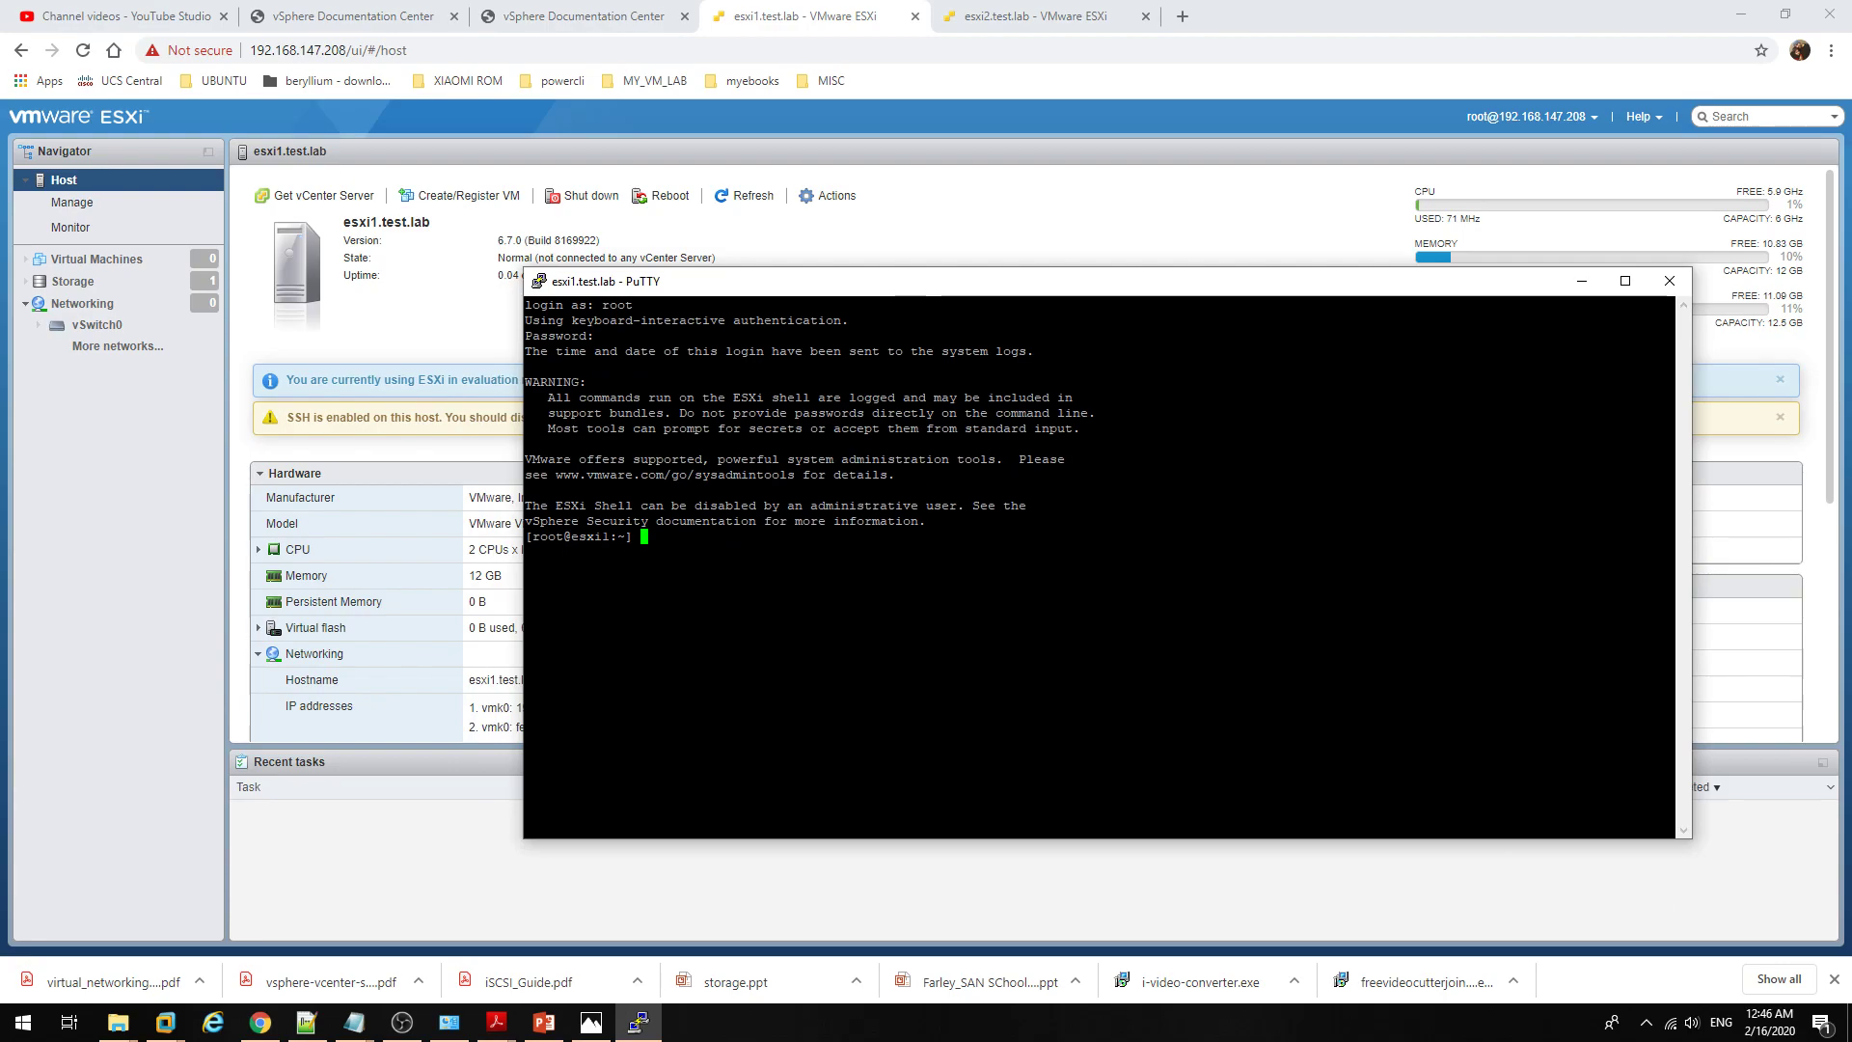
Step: Run esxcli to list its namespaces, then exit the session
{"action": "type", "text": "esxc"}
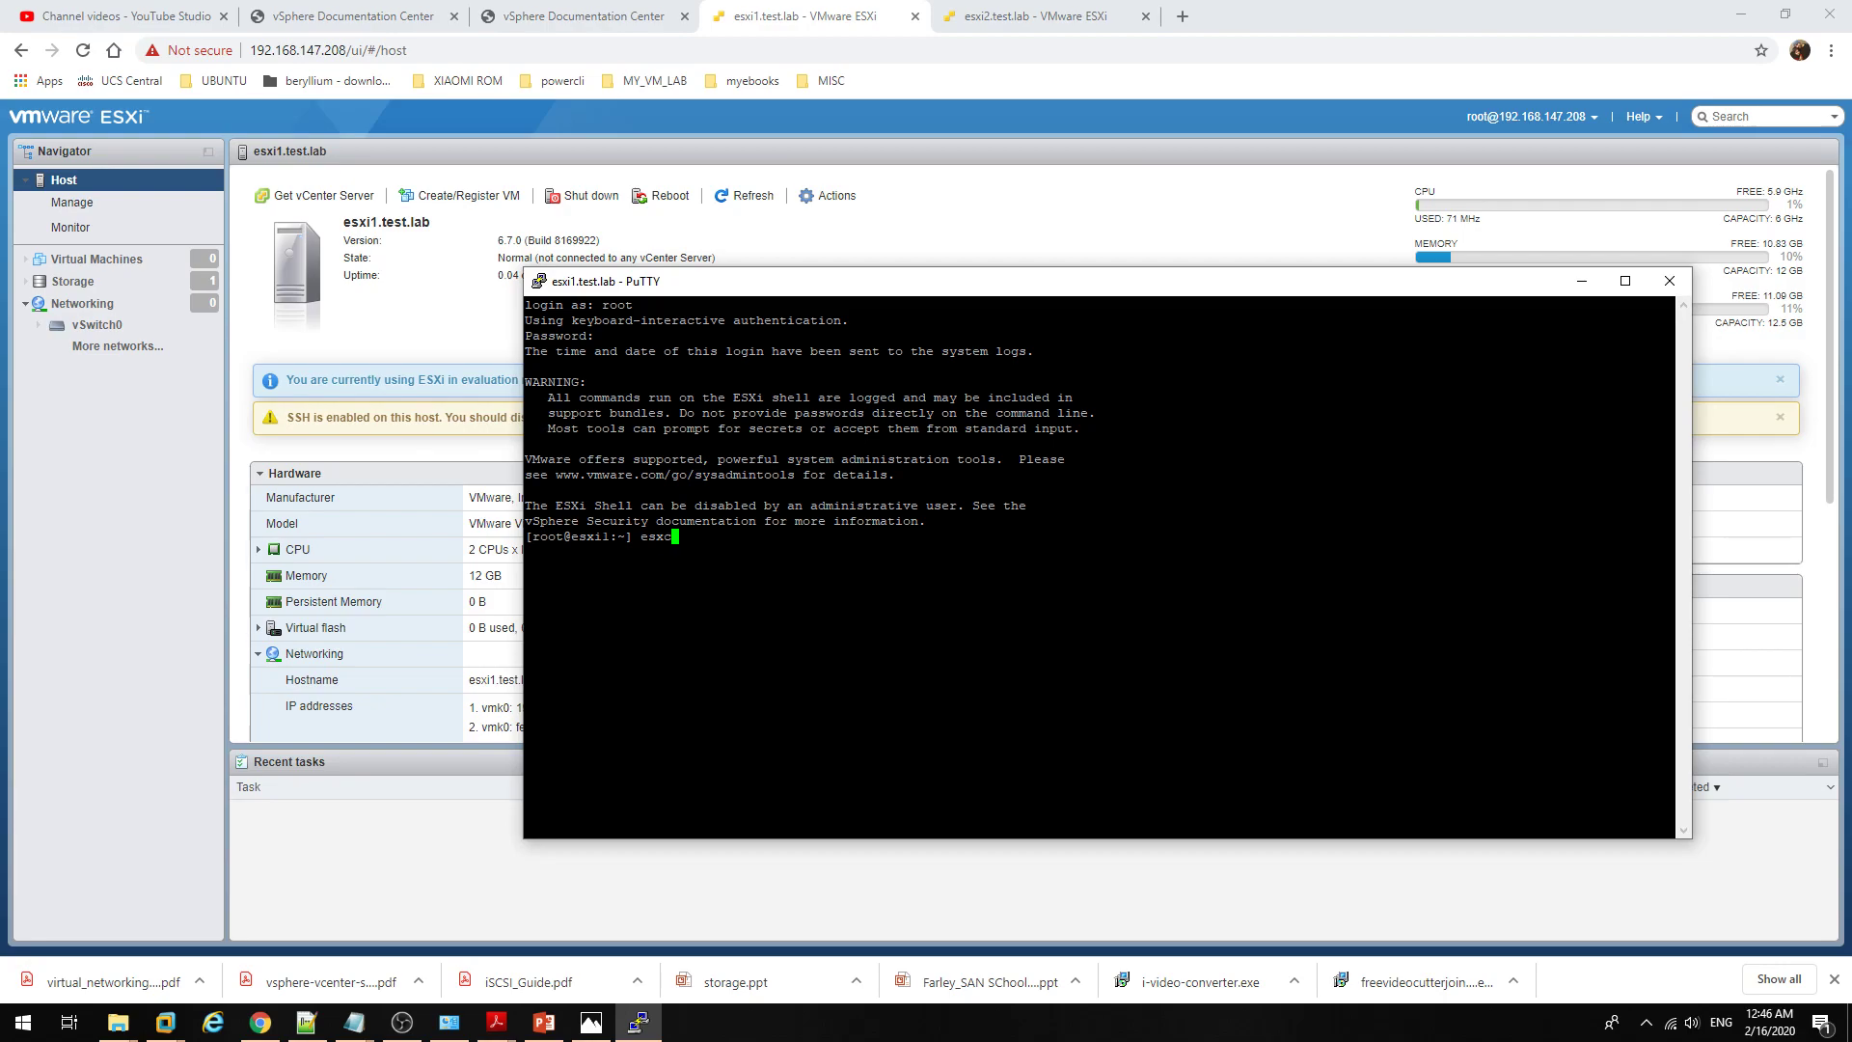
{"action": "type", "text": "li"}
{"action": "key", "text": "Return"}
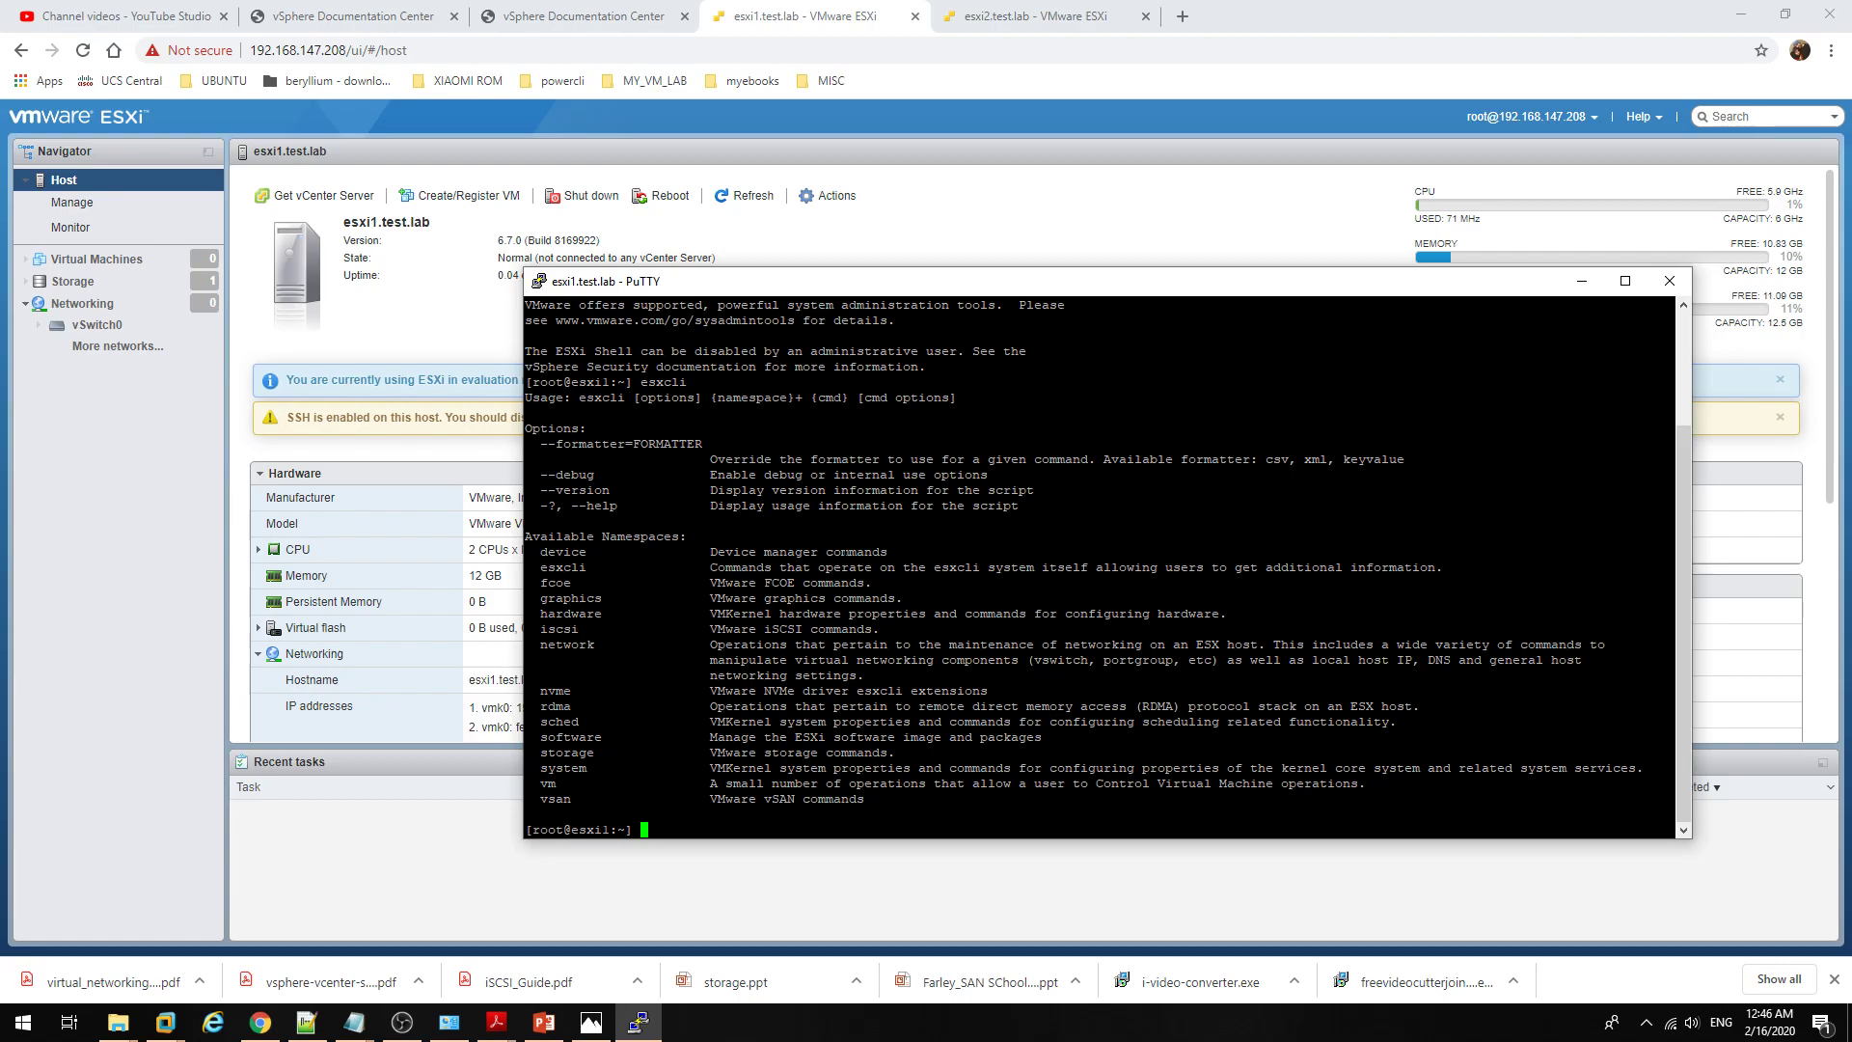
{"action": "type", "text": "exit"}
{"action": "key", "text": "Return"}
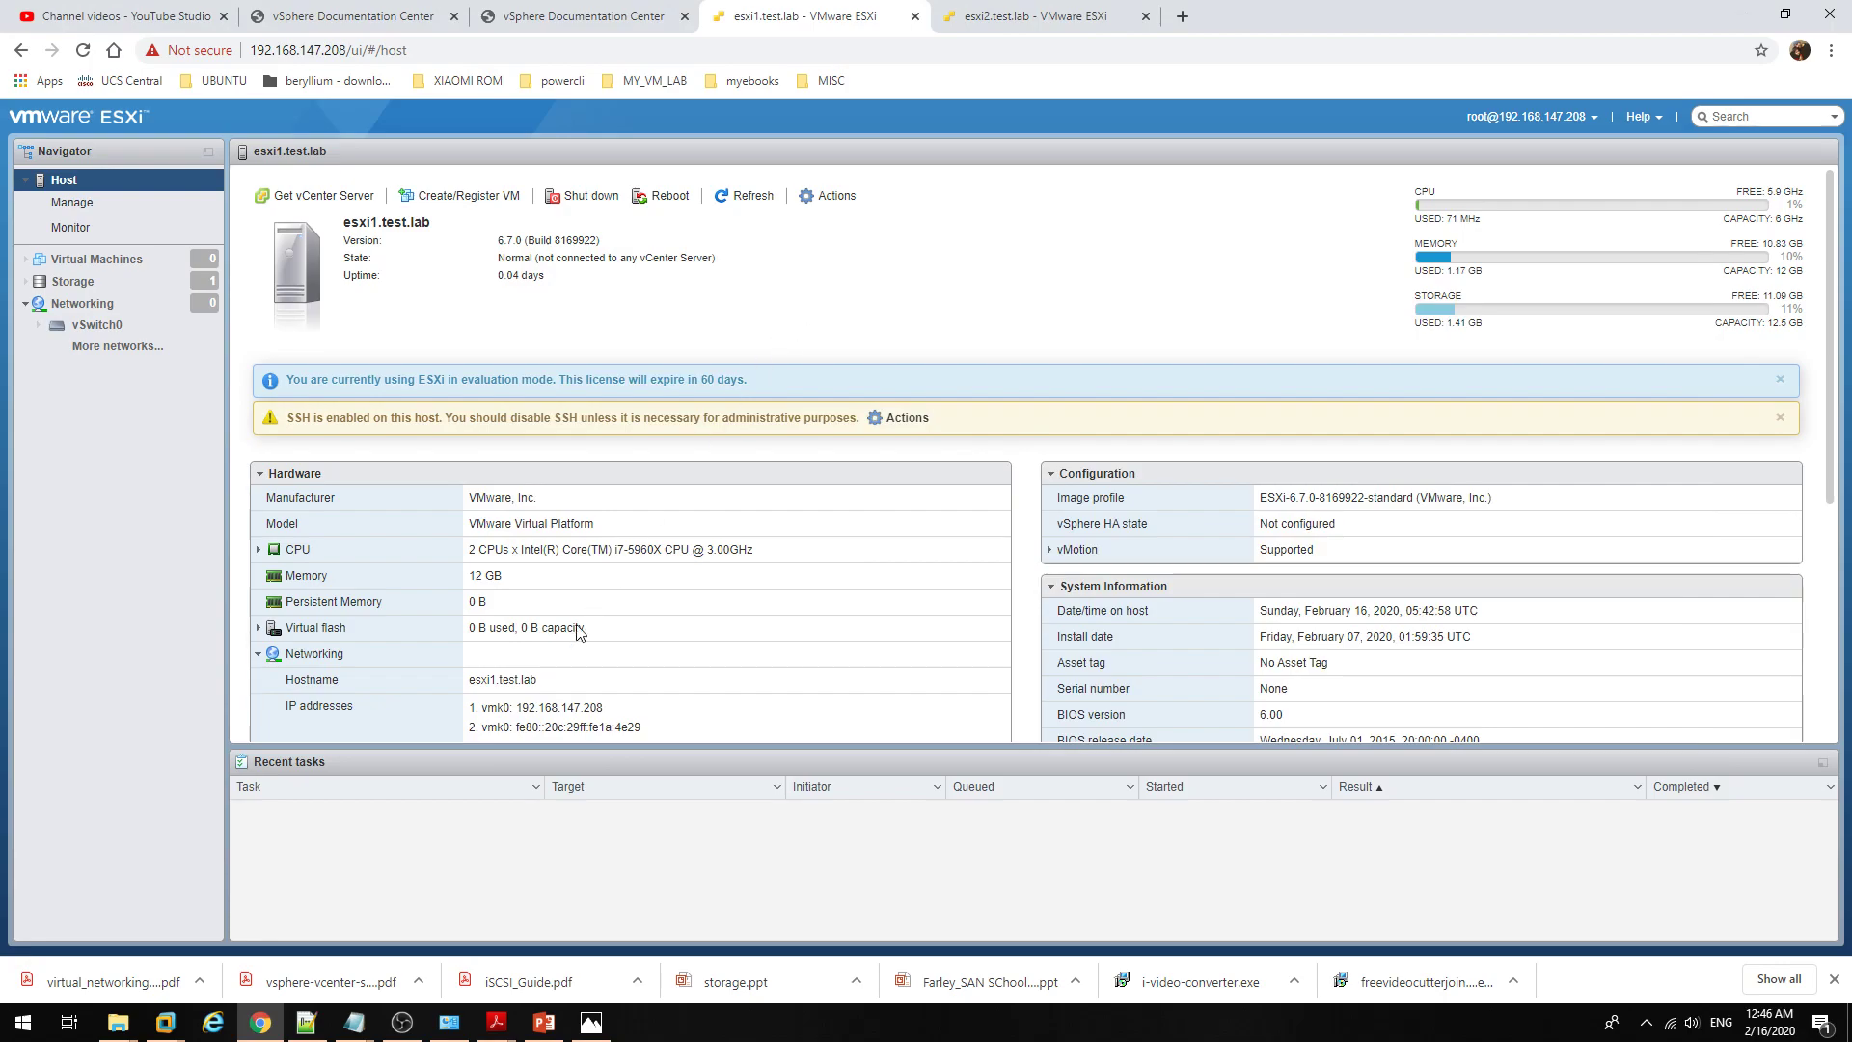
Step: Log in to the esxi1 console and open Troubleshooting Options
{"action": "left_click", "coordinate": [260, 1028]}
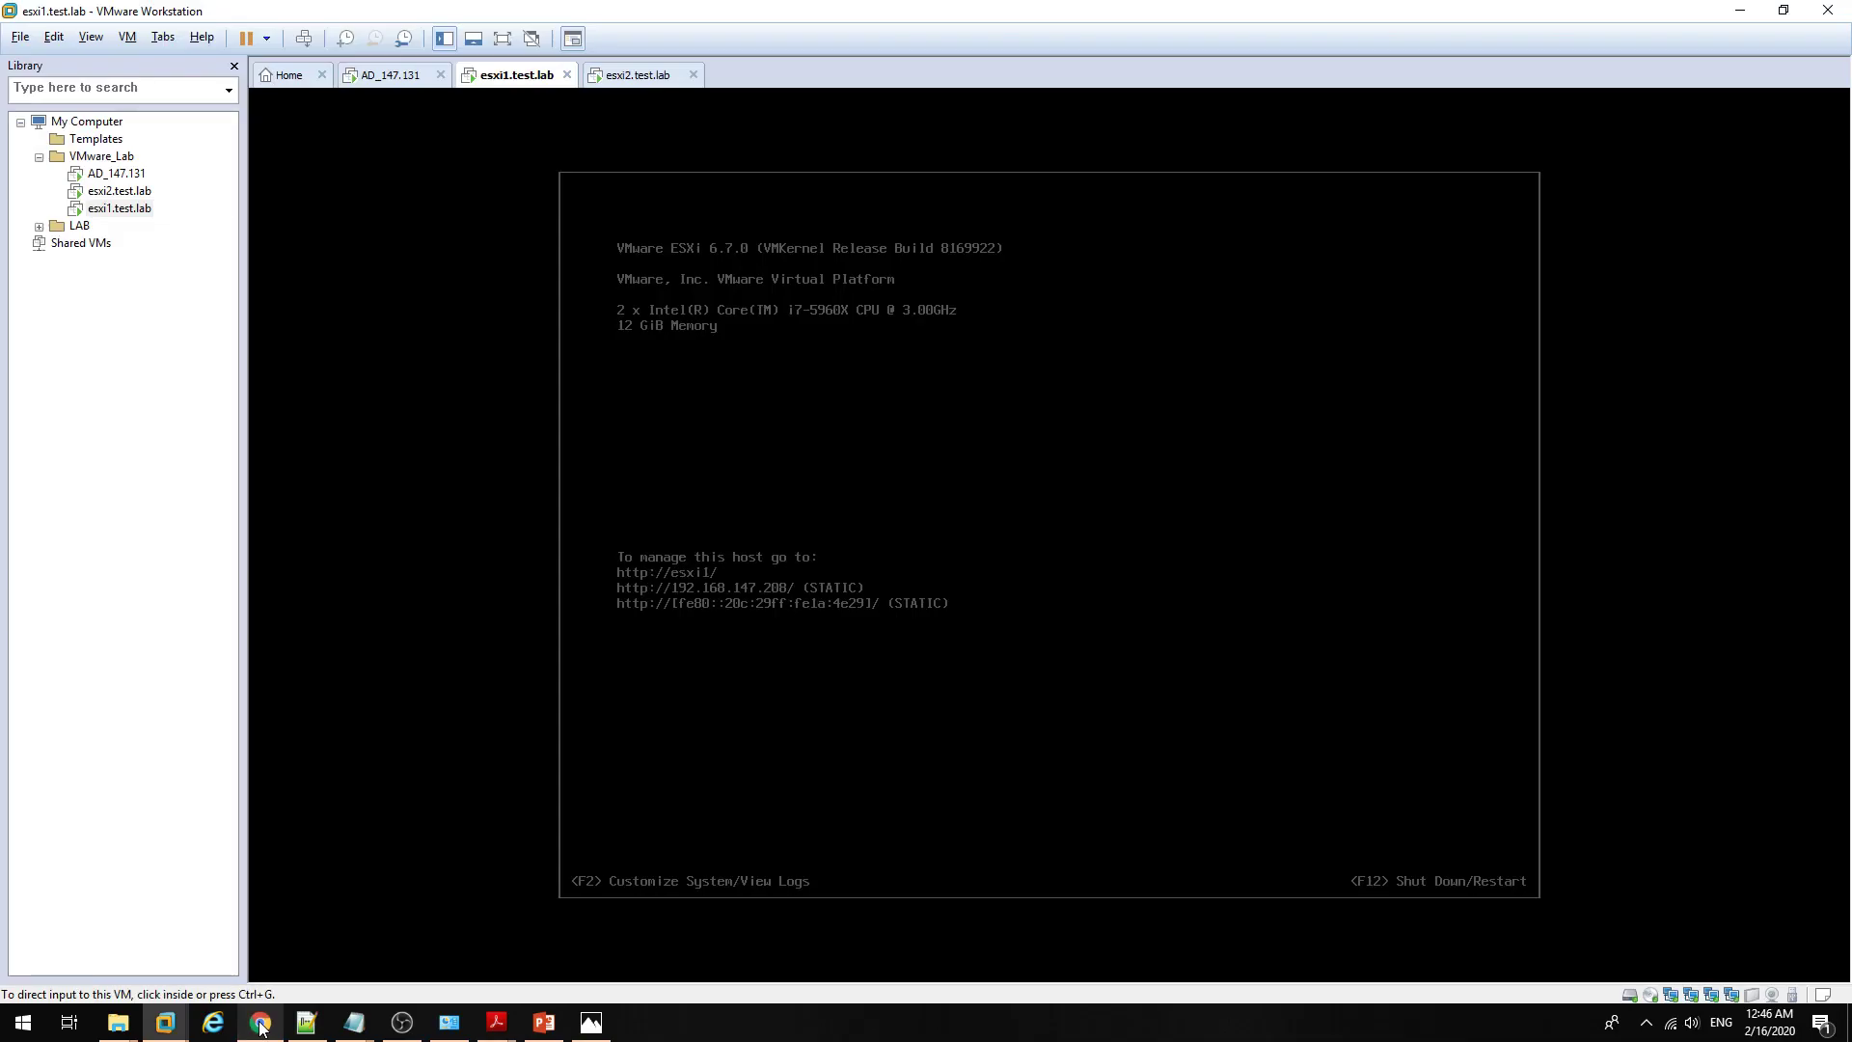
{"action": "left_click", "coordinate": [881, 488]}
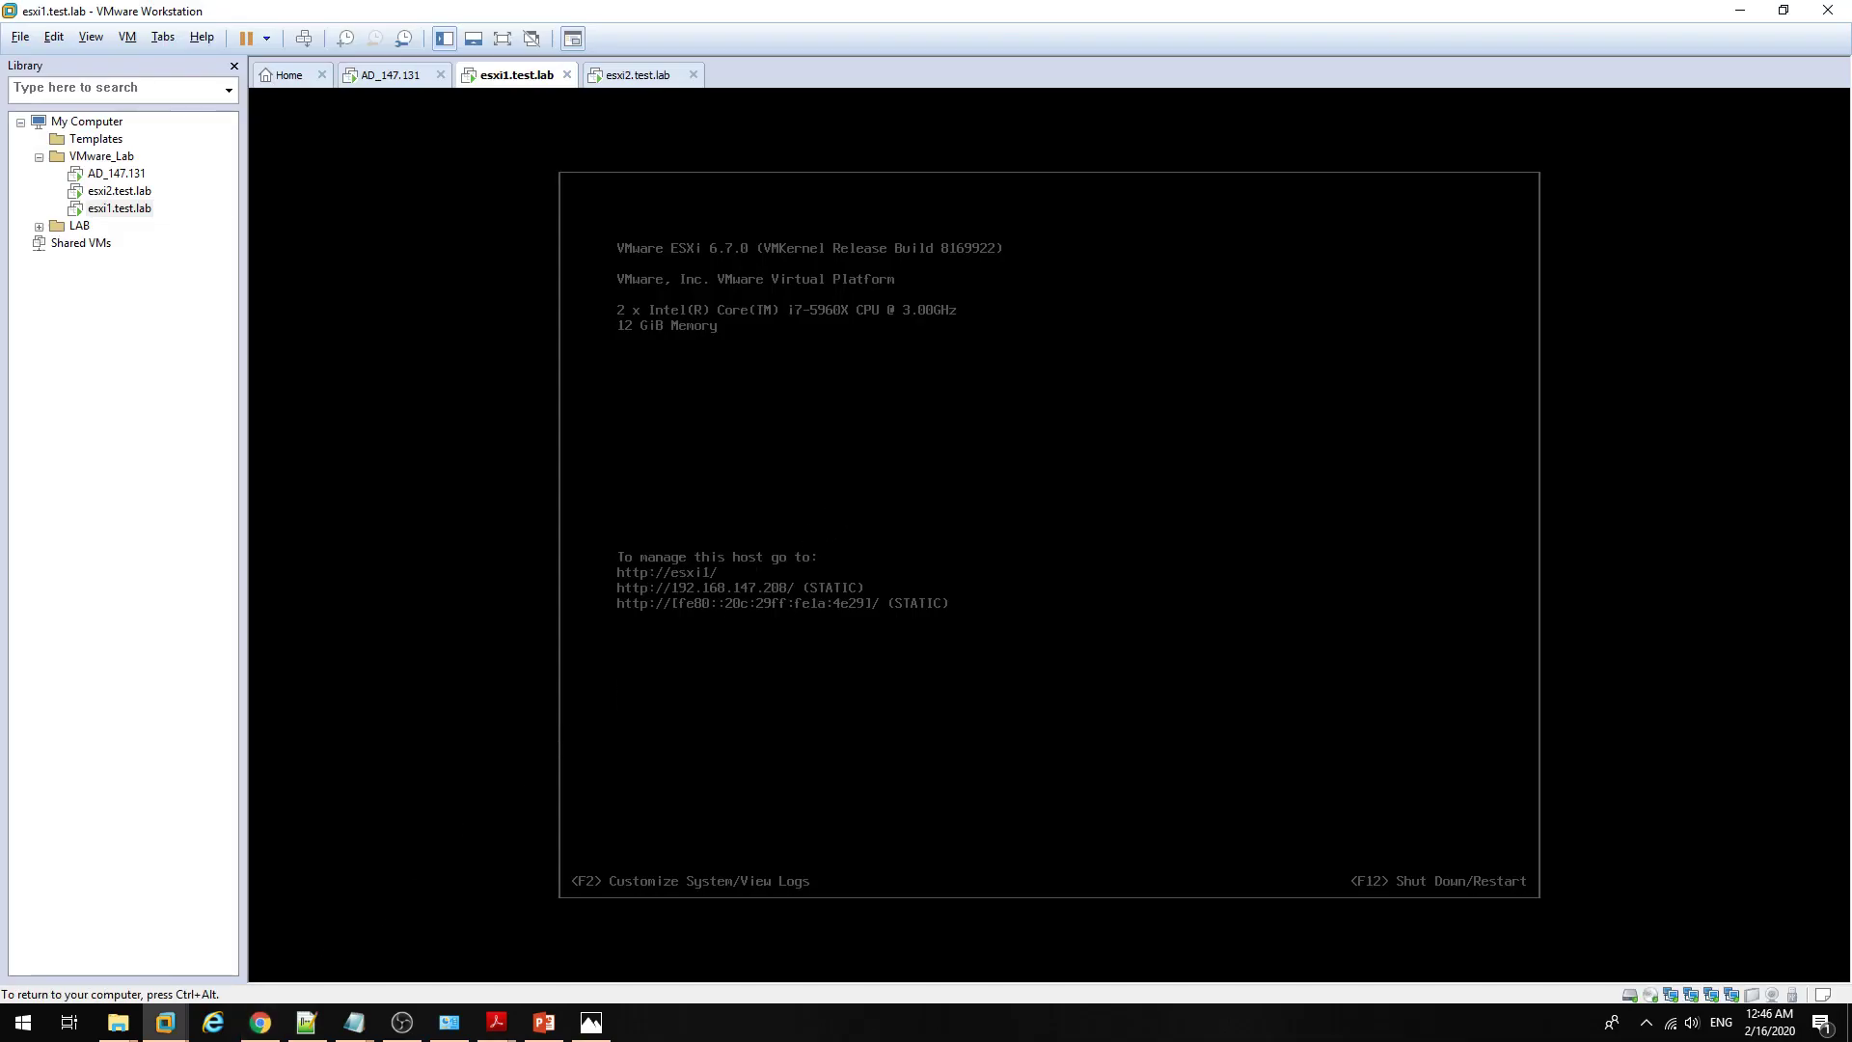
{"action": "key", "text": "F2"}
{"action": "key", "text": "F2"}
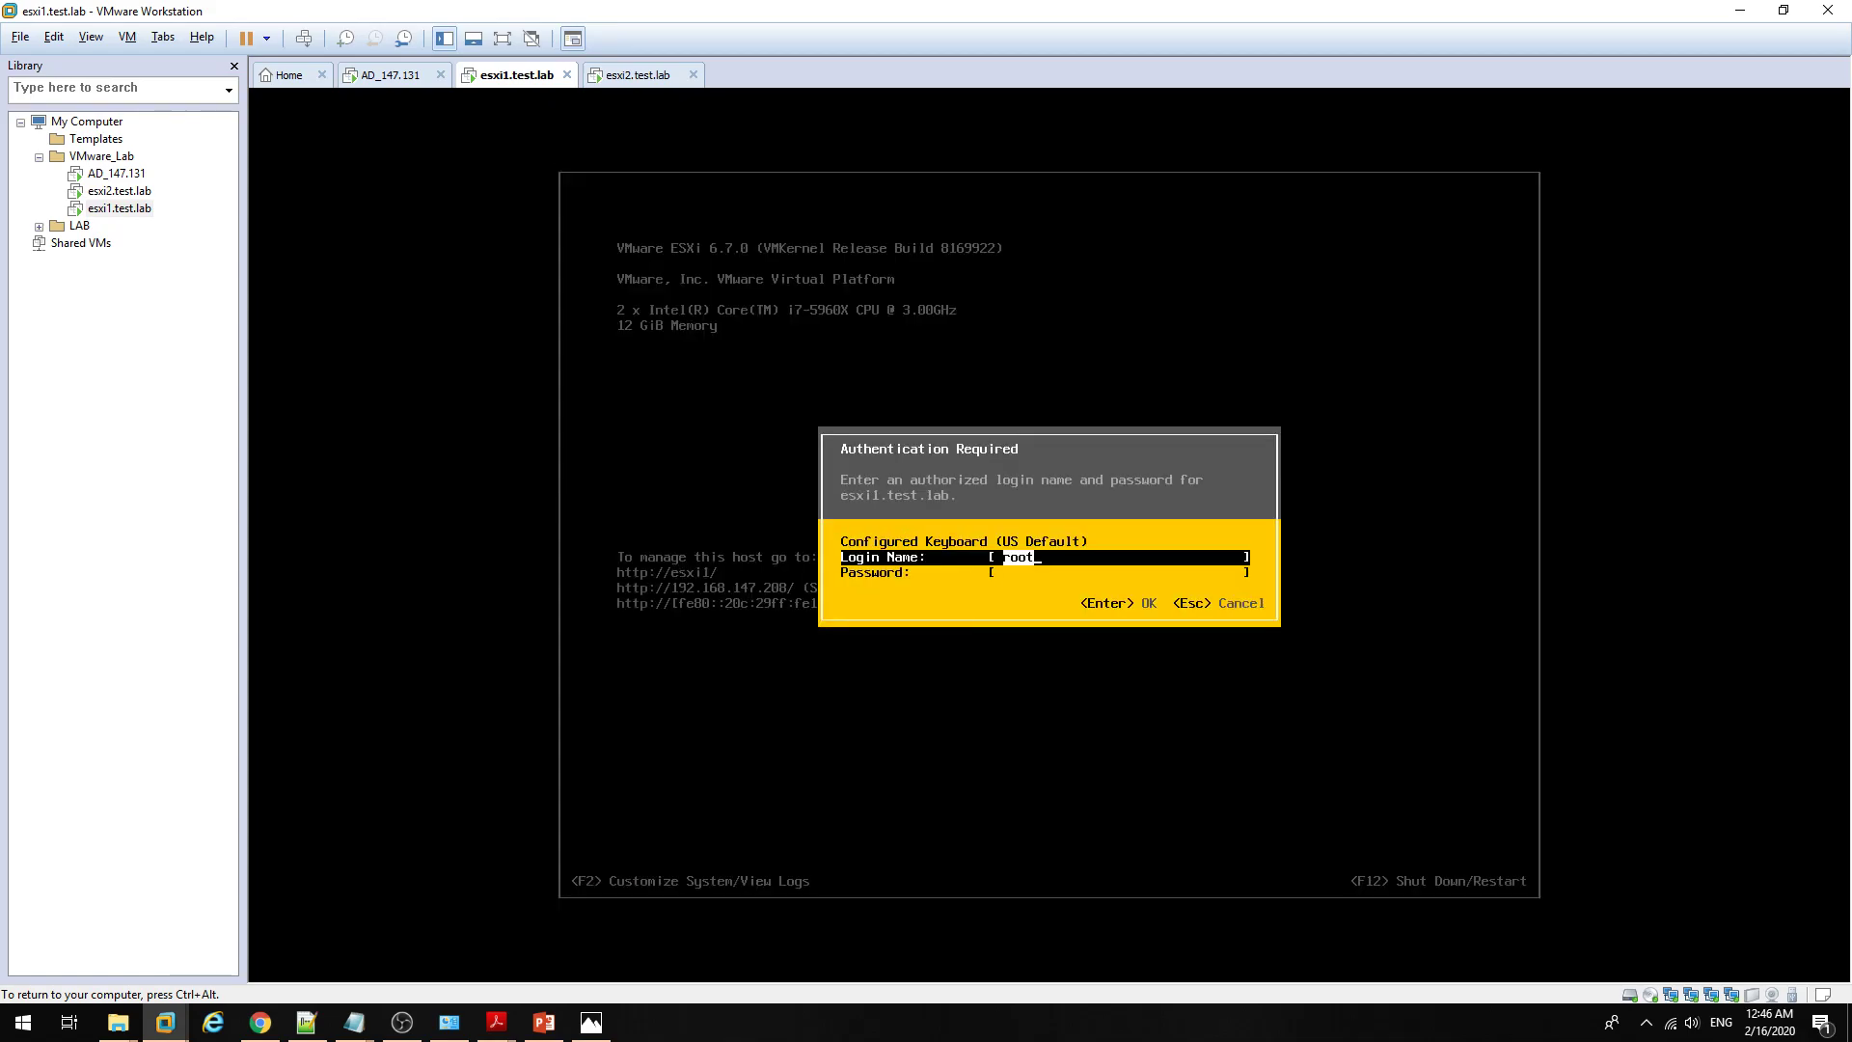
{"action": "key", "text": "Tab"}
{"action": "type", "text": "*********"}
{"action": "key", "text": "Return"}
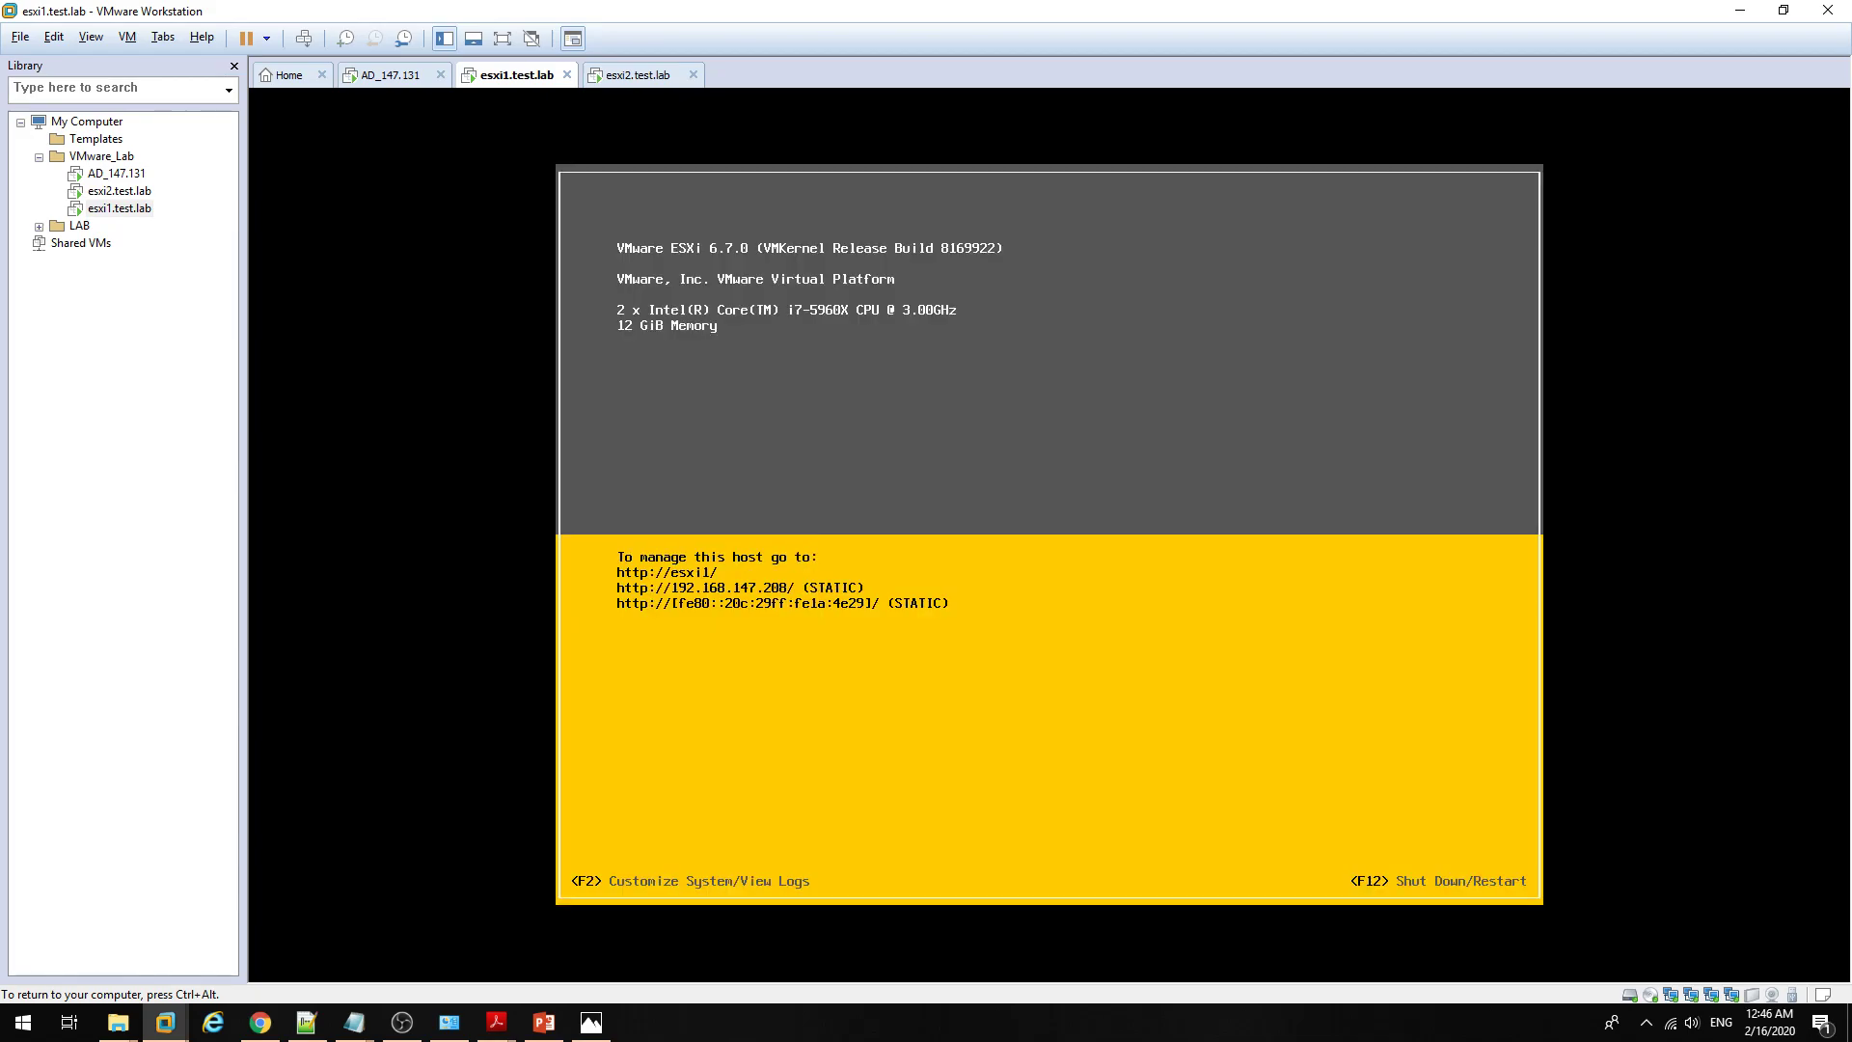
{"action": "key", "text": "Down"}
{"action": "key", "text": "Down"}
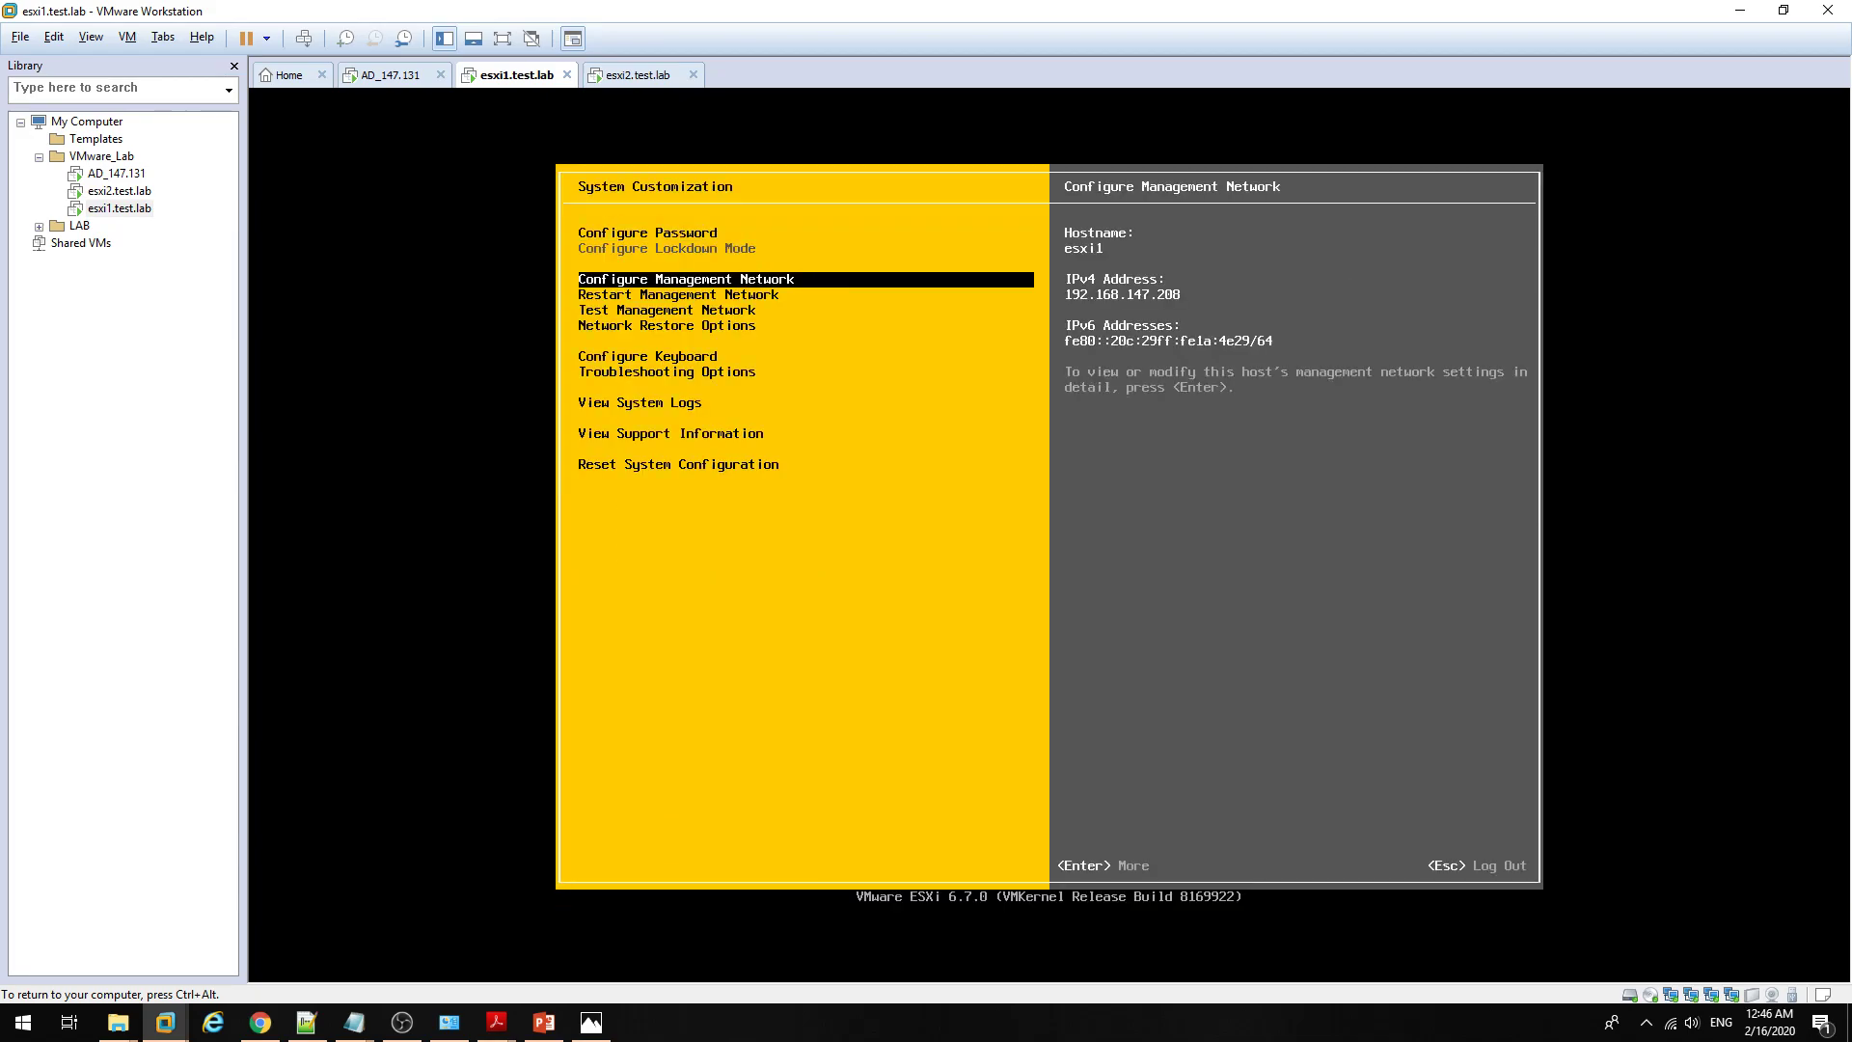
{"action": "key", "text": "Down"}
{"action": "key", "text": "Down"}
{"action": "key", "text": "Down"}
{"action": "key", "text": "Down"}
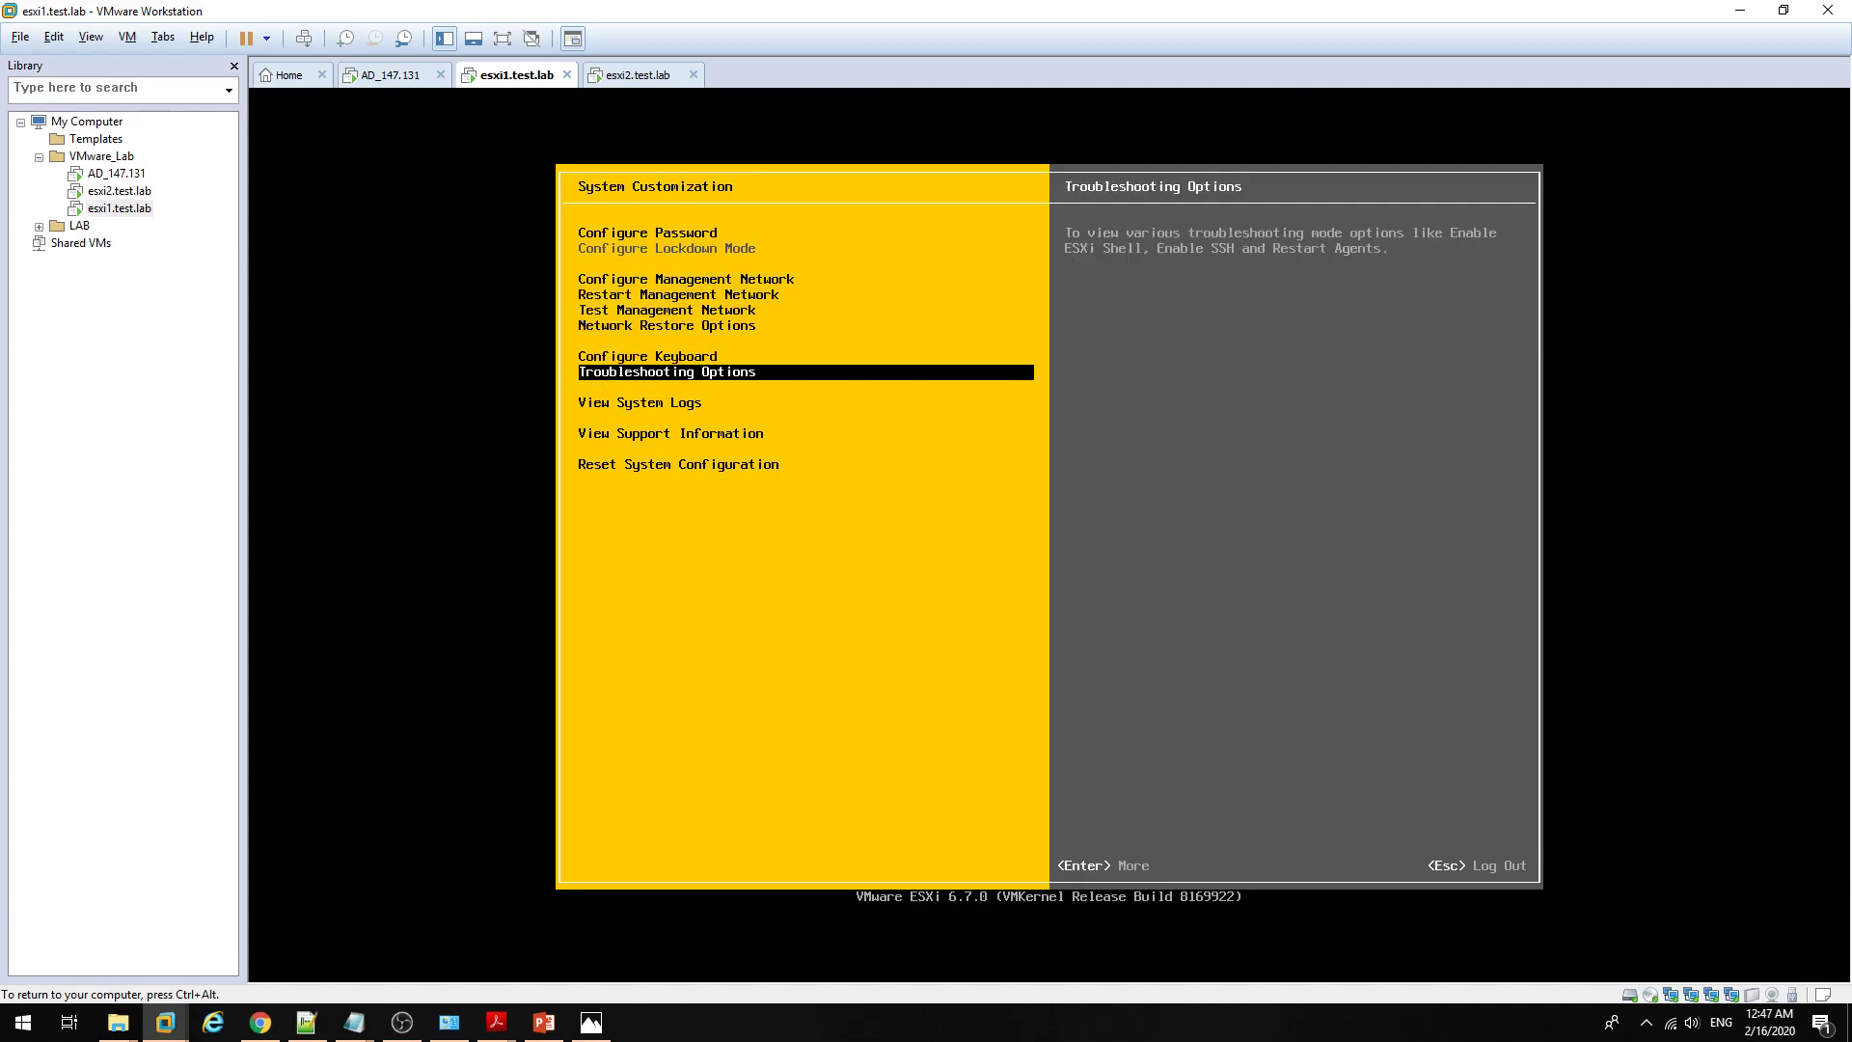
{"action": "key", "text": "Return"}
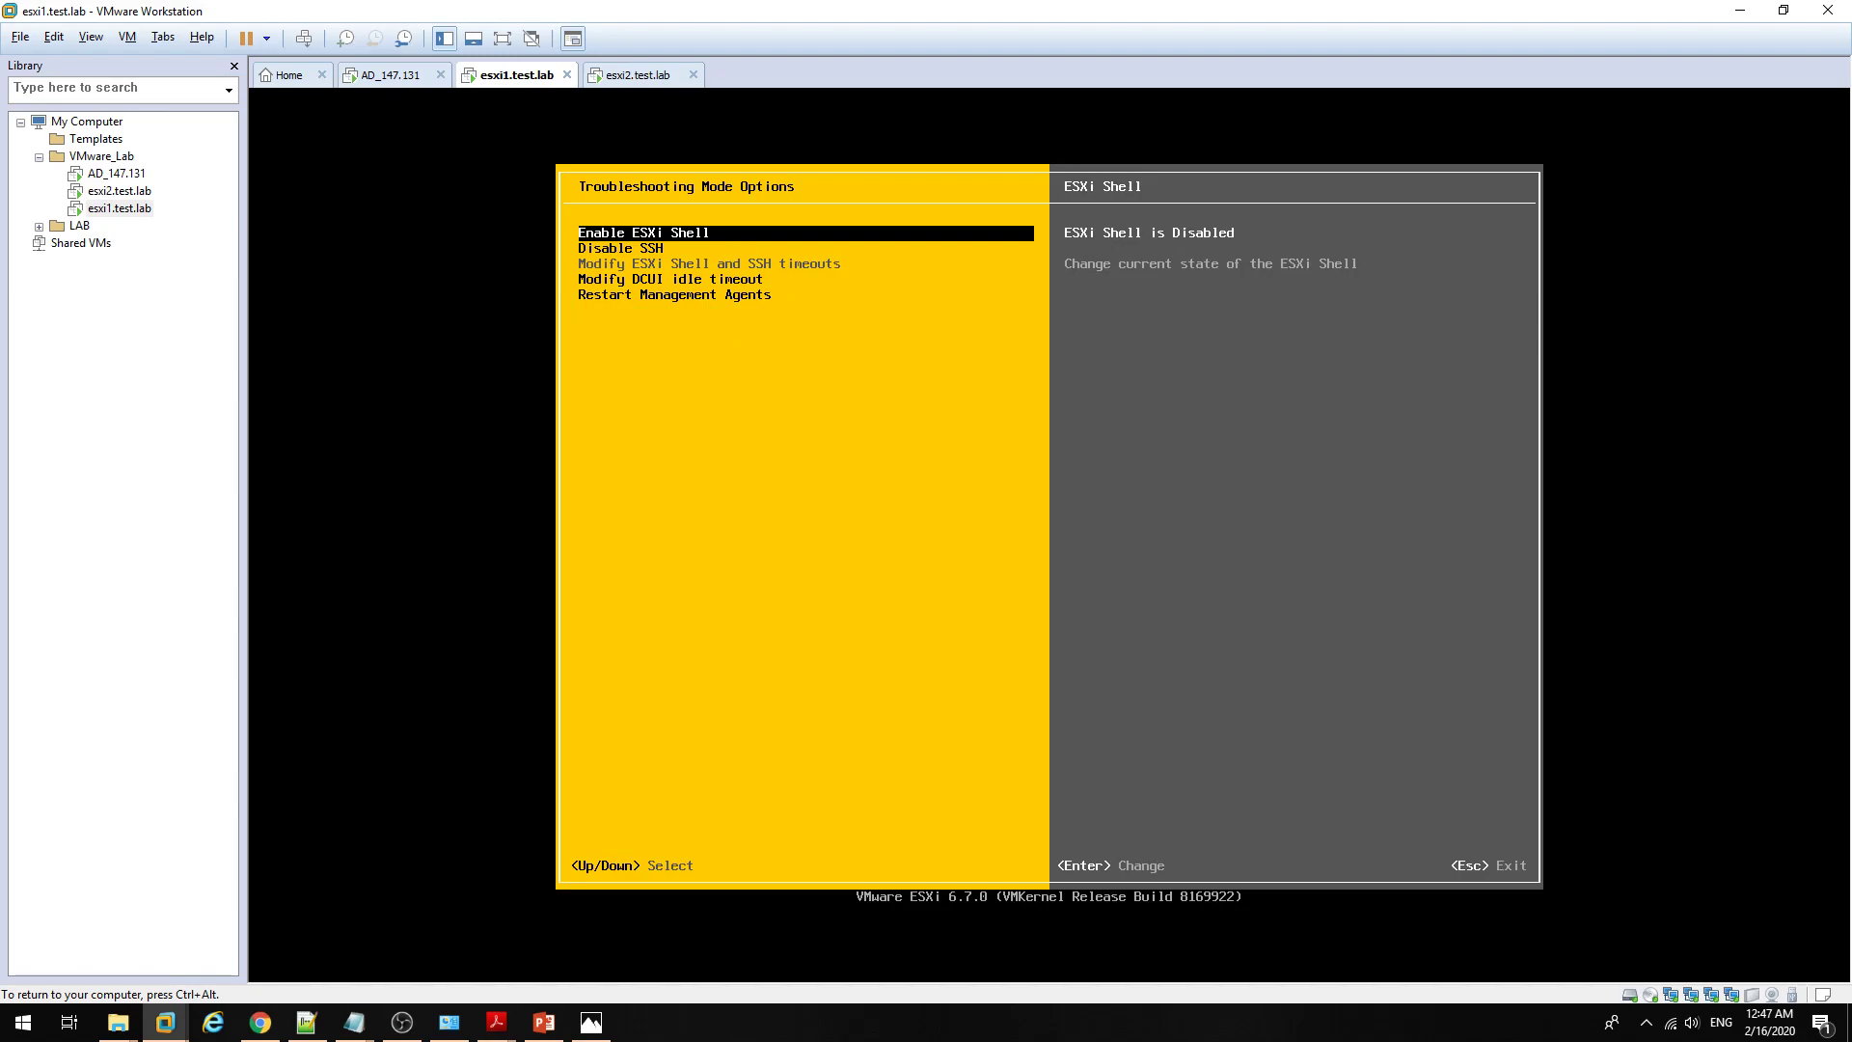
Step: Enable then disable the ESXi Shell, checking its Alt+F1 console, and move to the SSH setting
{"action": "key", "text": "alt+F1"}
{"action": "key", "text": "Down"}
{"action": "key", "text": "Down"}
{"action": "key", "text": "Up"}
{"action": "key", "text": "Up"}
{"action": "key", "text": "Return"}
{"action": "key", "text": "alt+F1"}
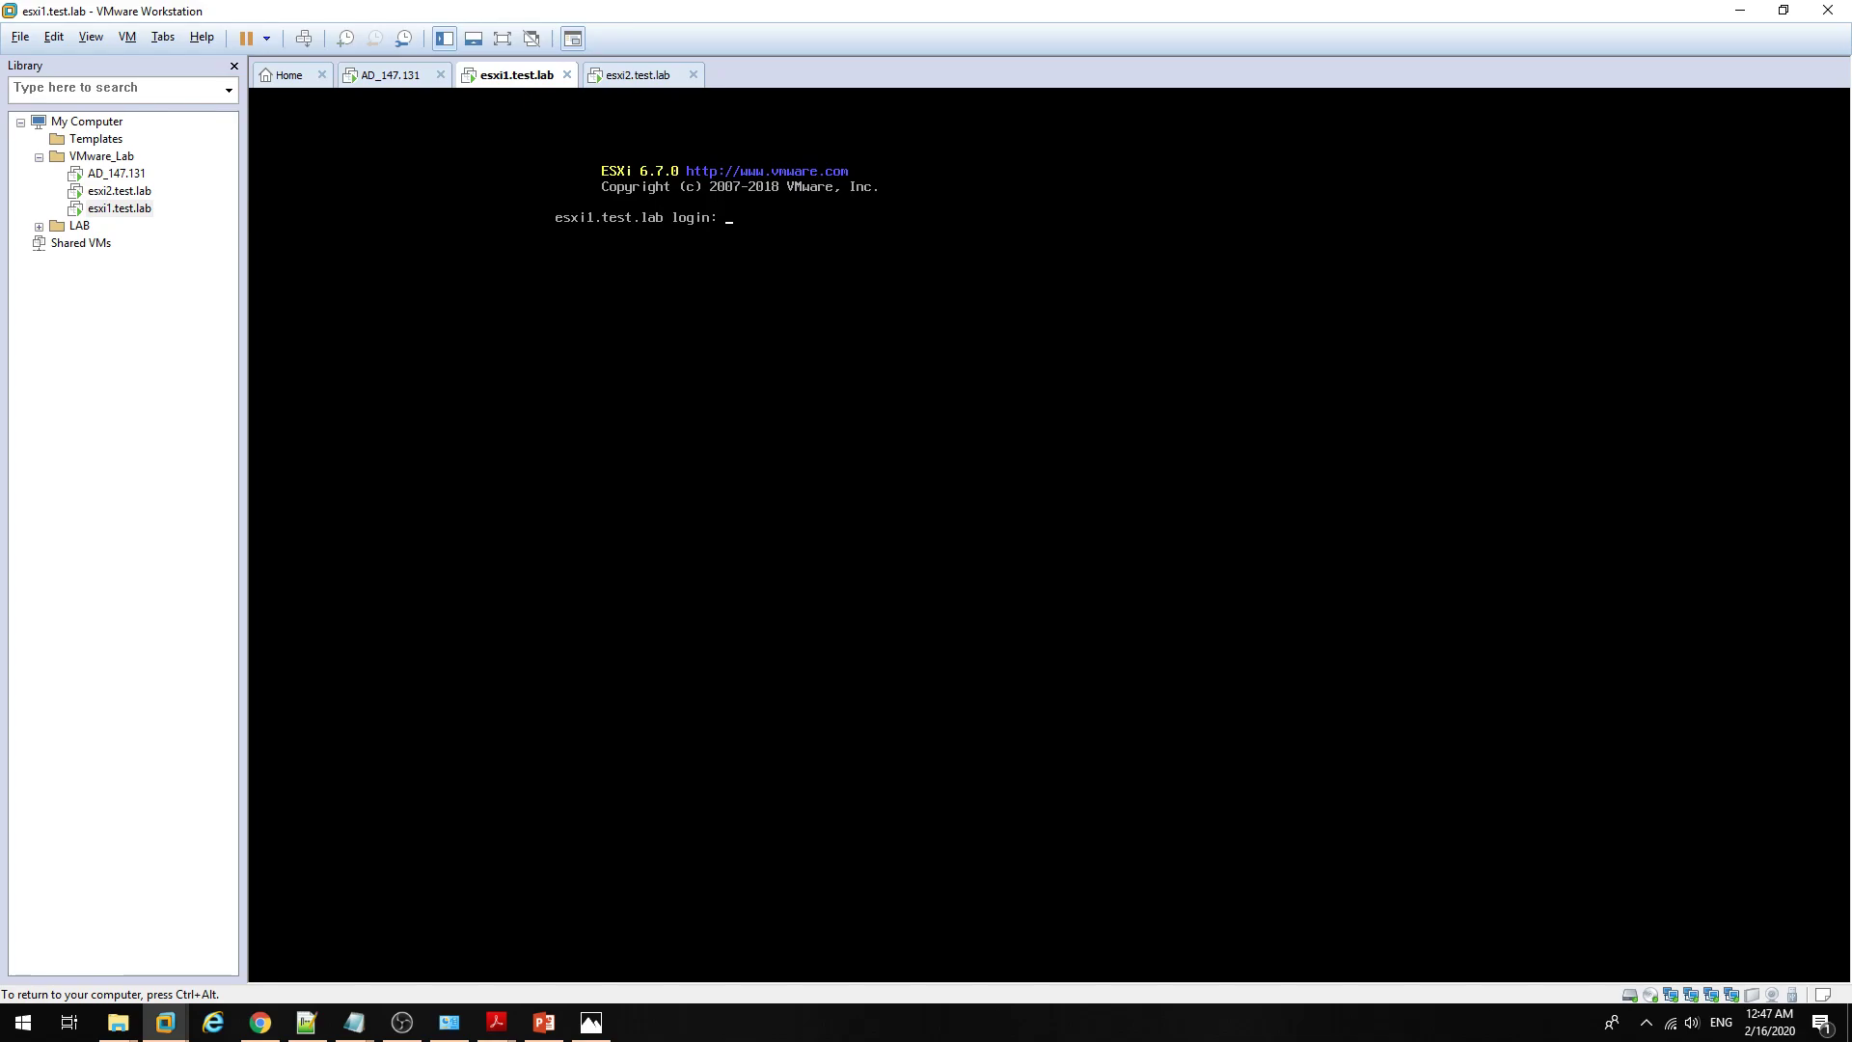
{"action": "key", "text": "alt+F2"}
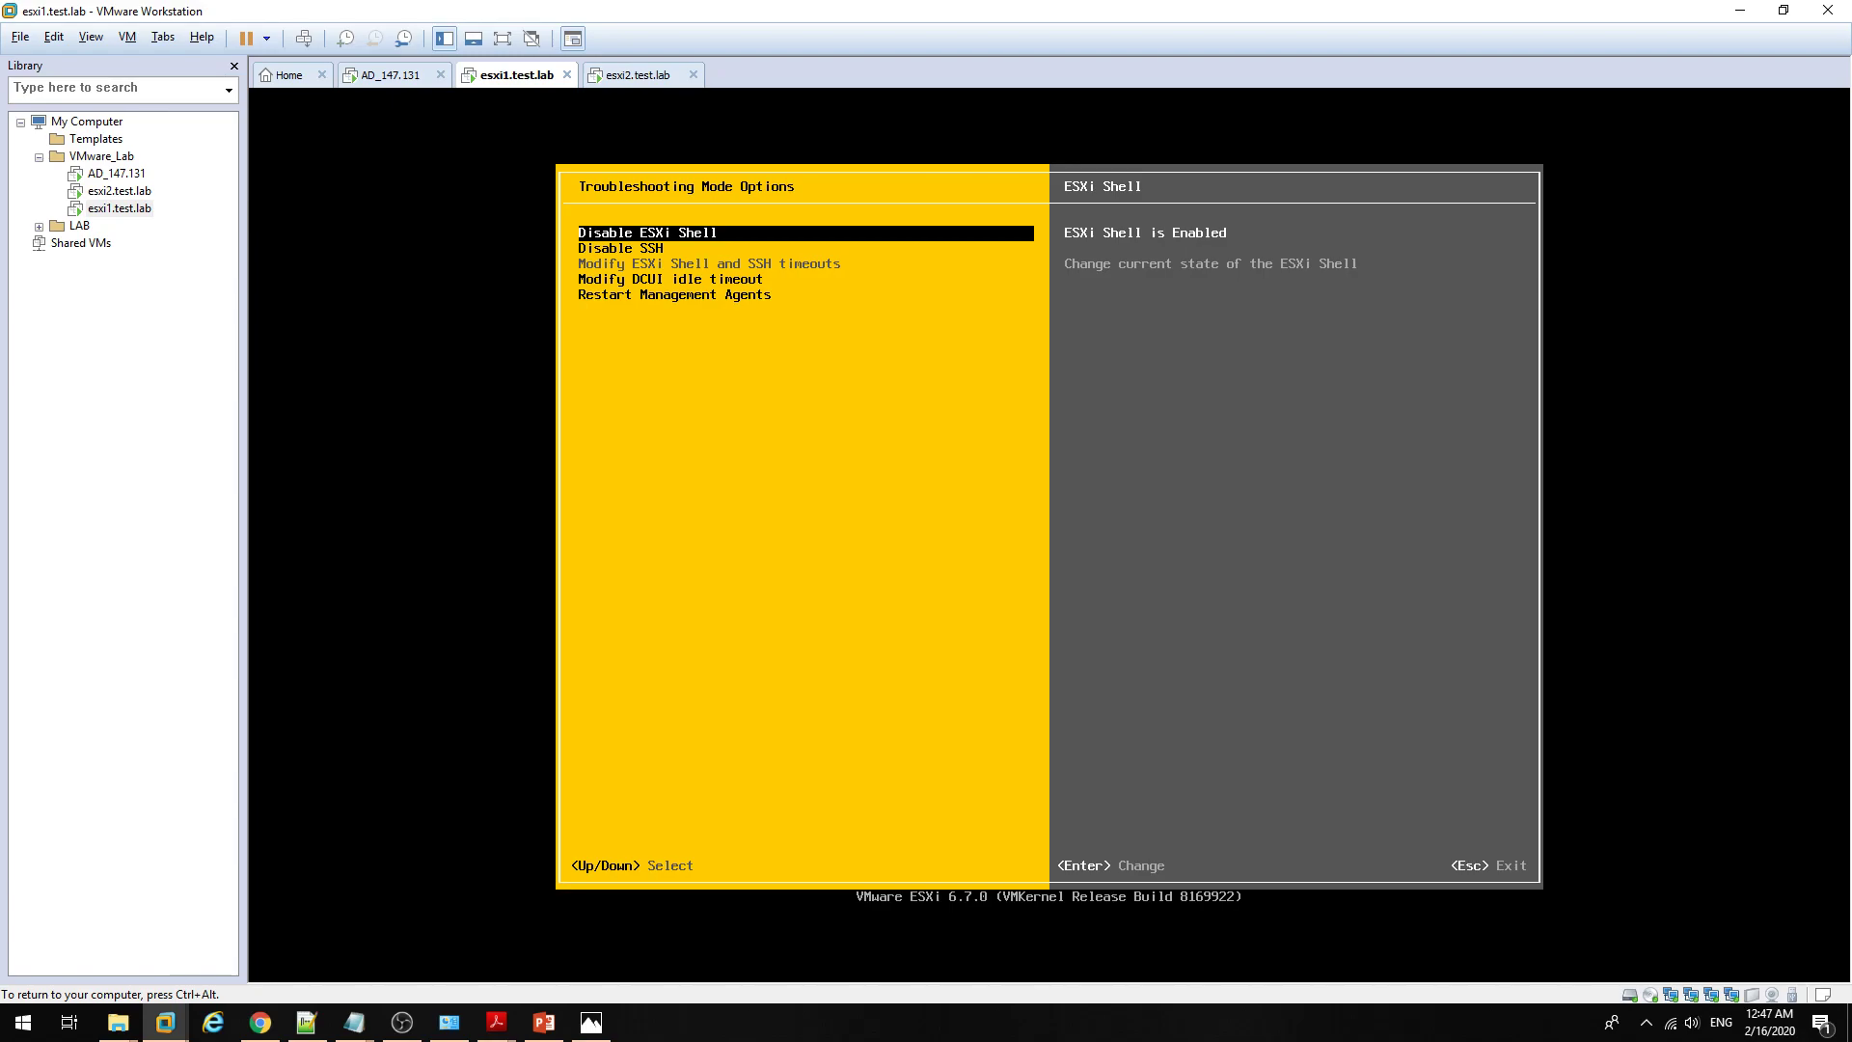
{"action": "key", "text": "Return"}
{"action": "key", "text": "Down"}
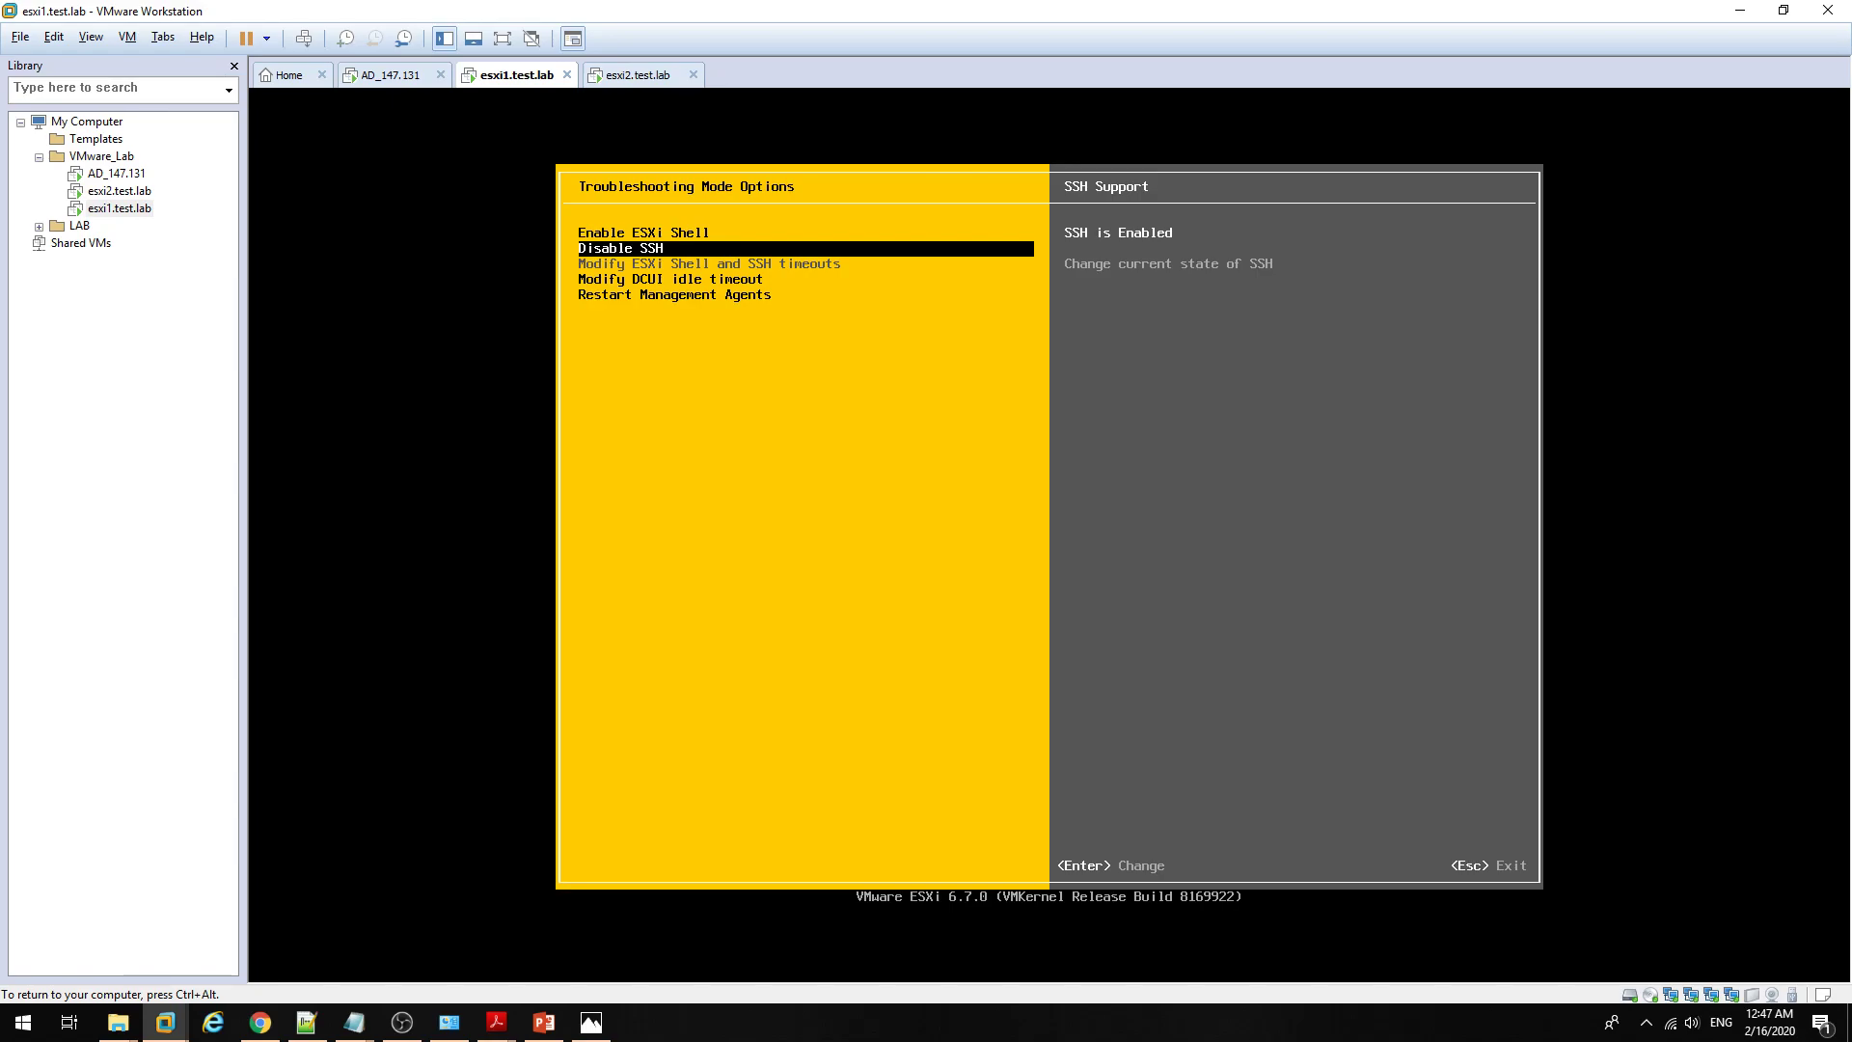
{"action": "key", "text": "ctrl+alt"}
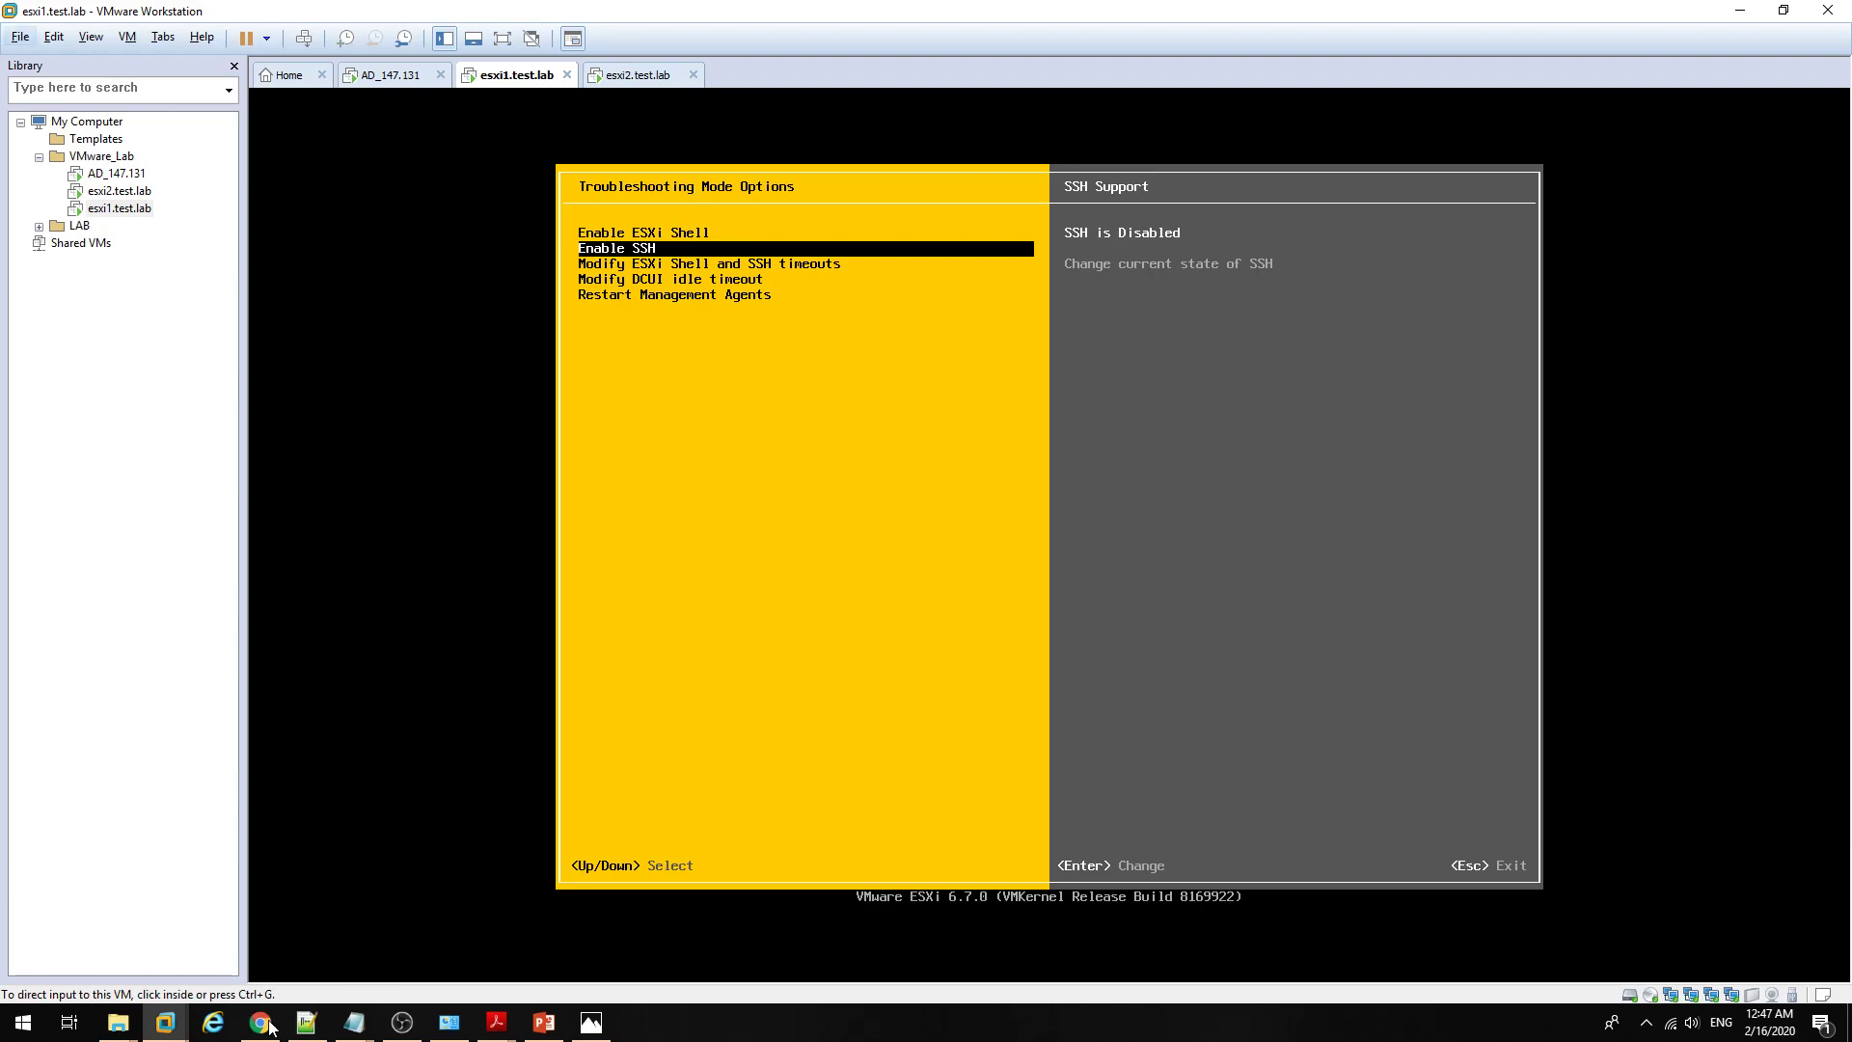
Step: Open Host > Manage in the Navigator and show the Services tab for esxi1.test.lab
{"action": "left_click", "coordinate": [261, 1025]}
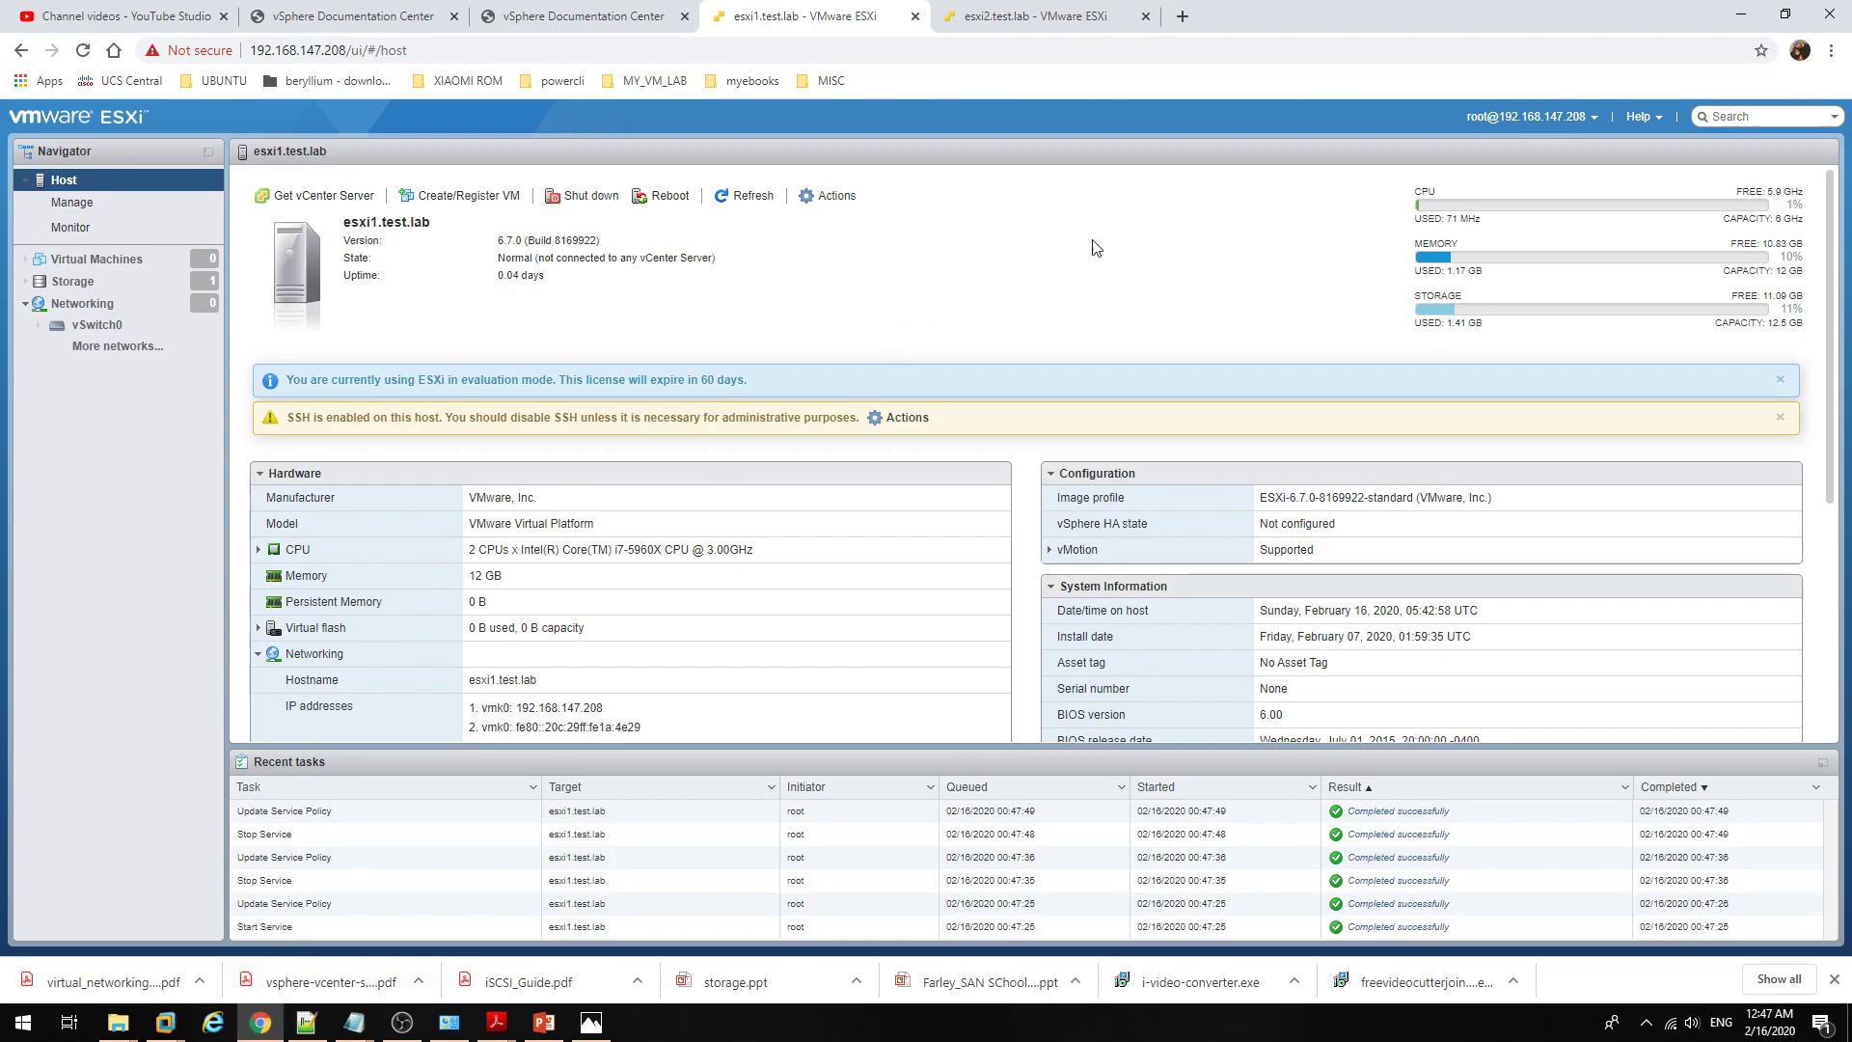
{"action": "left_click", "coordinate": [135, 203]}
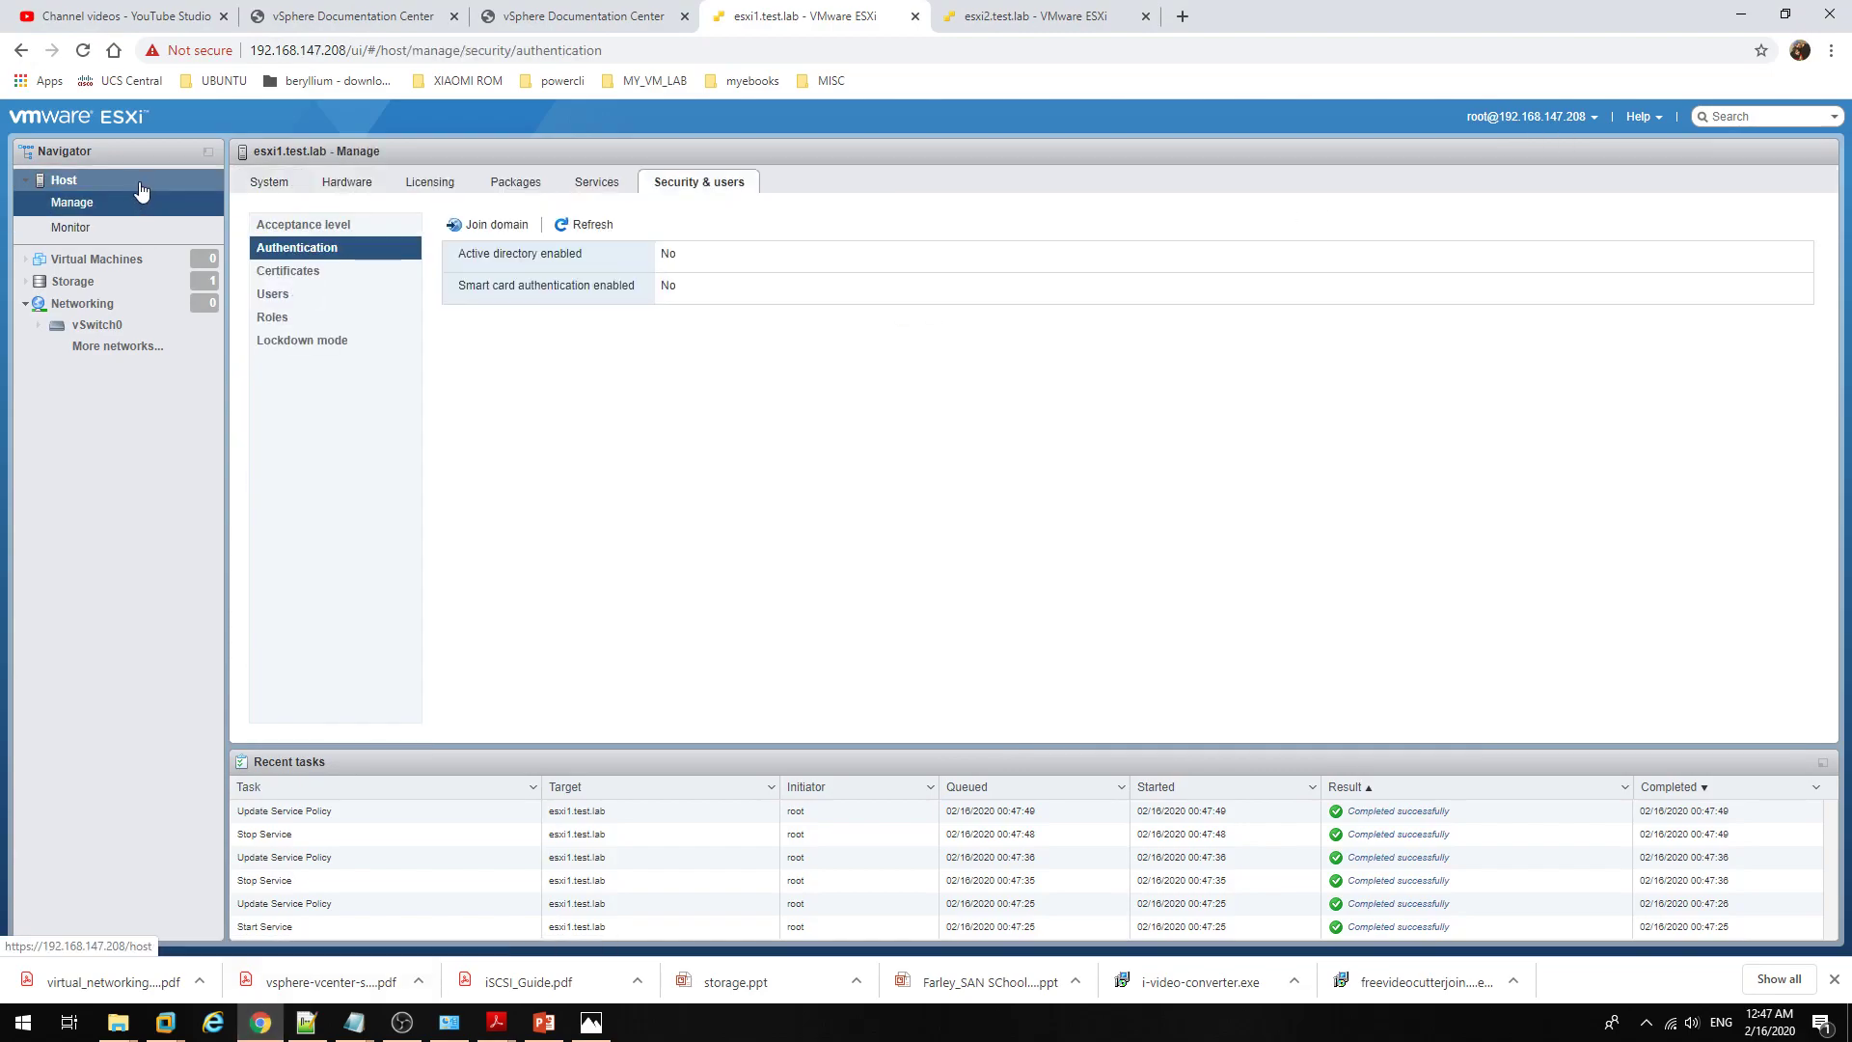
{"action": "left_click", "coordinate": [141, 185]}
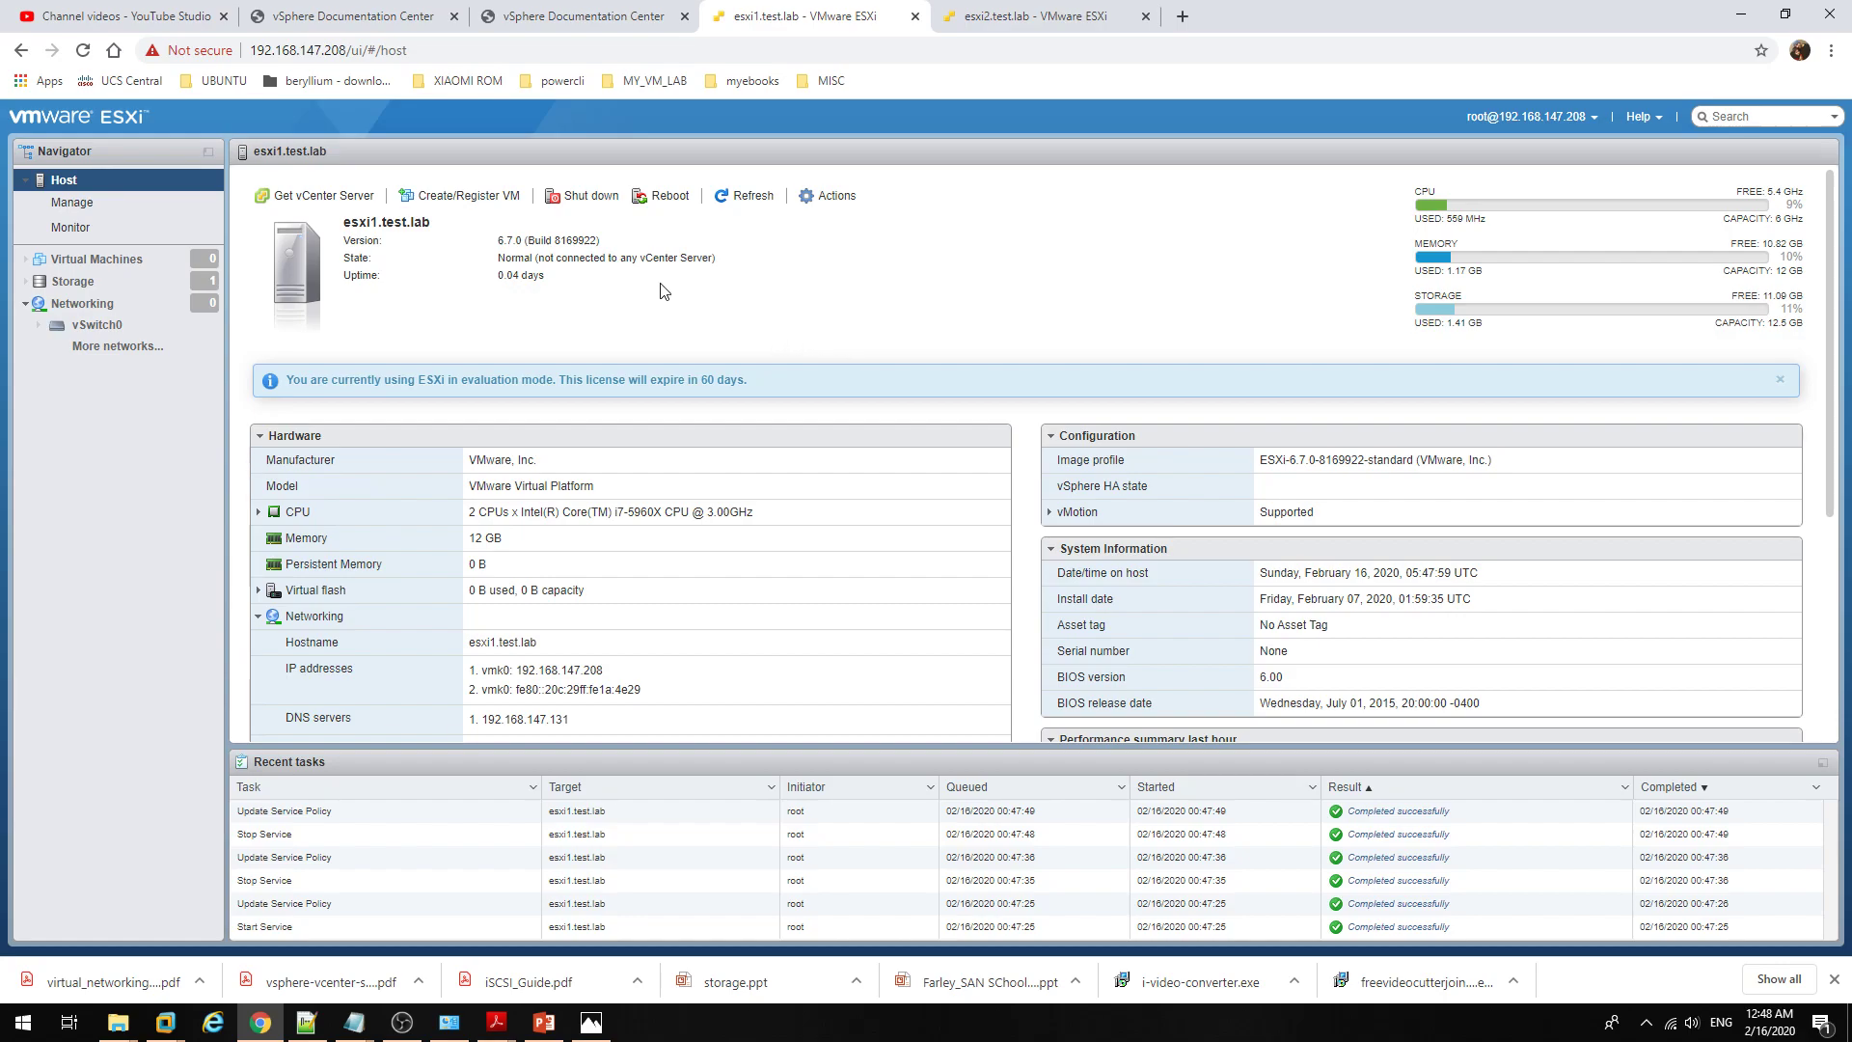
{"action": "left_click", "coordinate": [114, 209]}
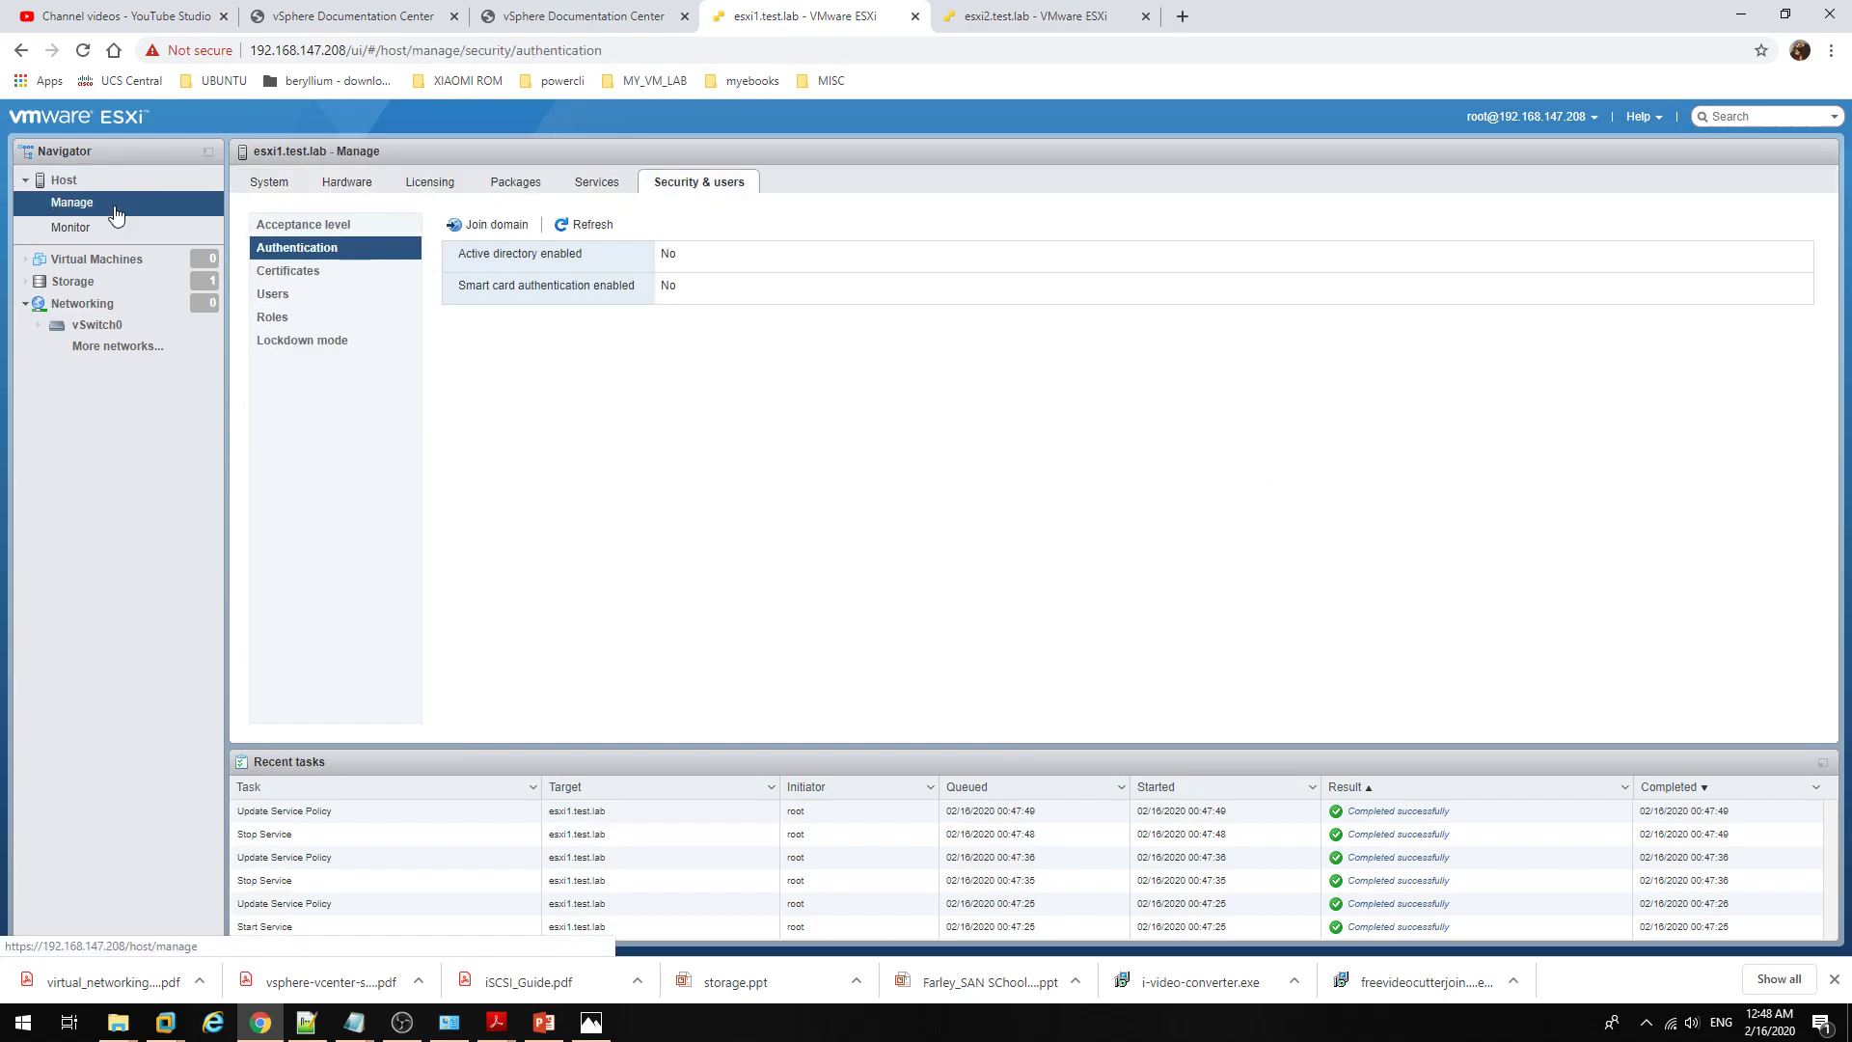
{"action": "left_click", "coordinate": [611, 183]}
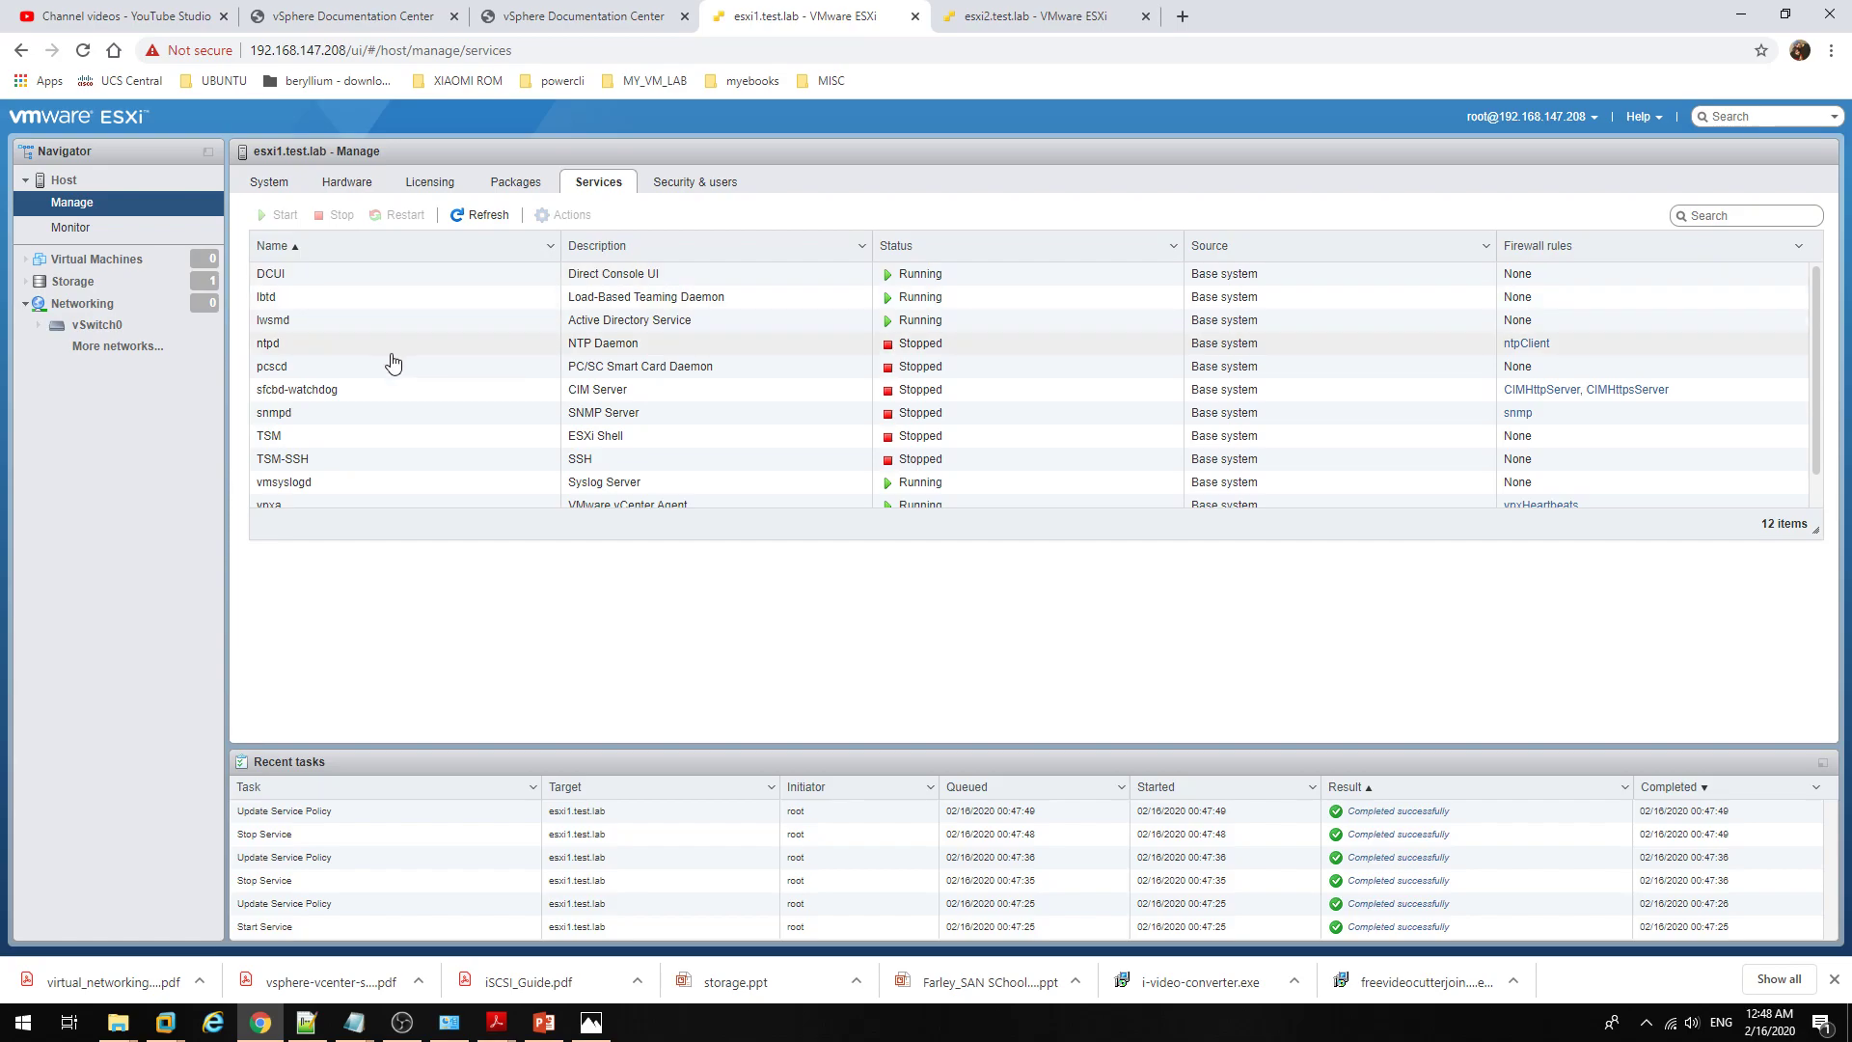
Step: Select TSM-SSH in the services list and start it so it shows Running
{"action": "left_click", "coordinate": [386, 460]}
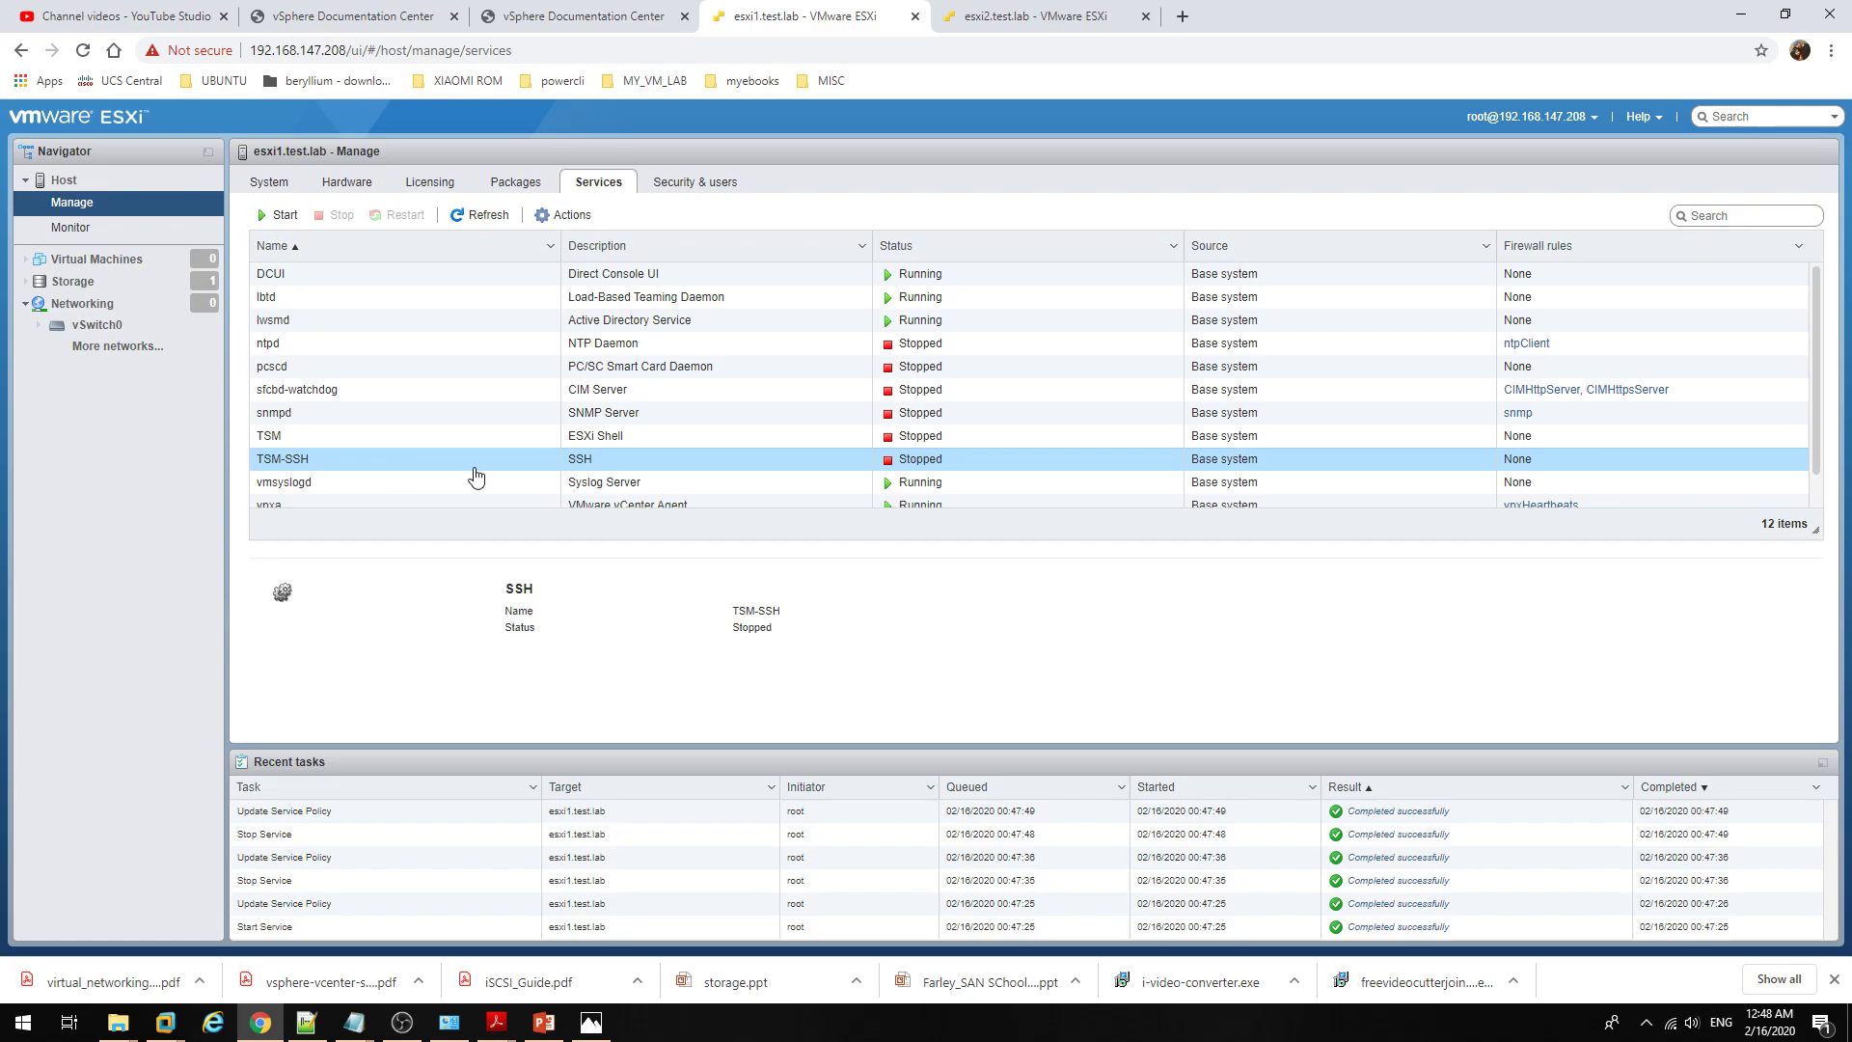
{"action": "left_click", "coordinate": [282, 216]}
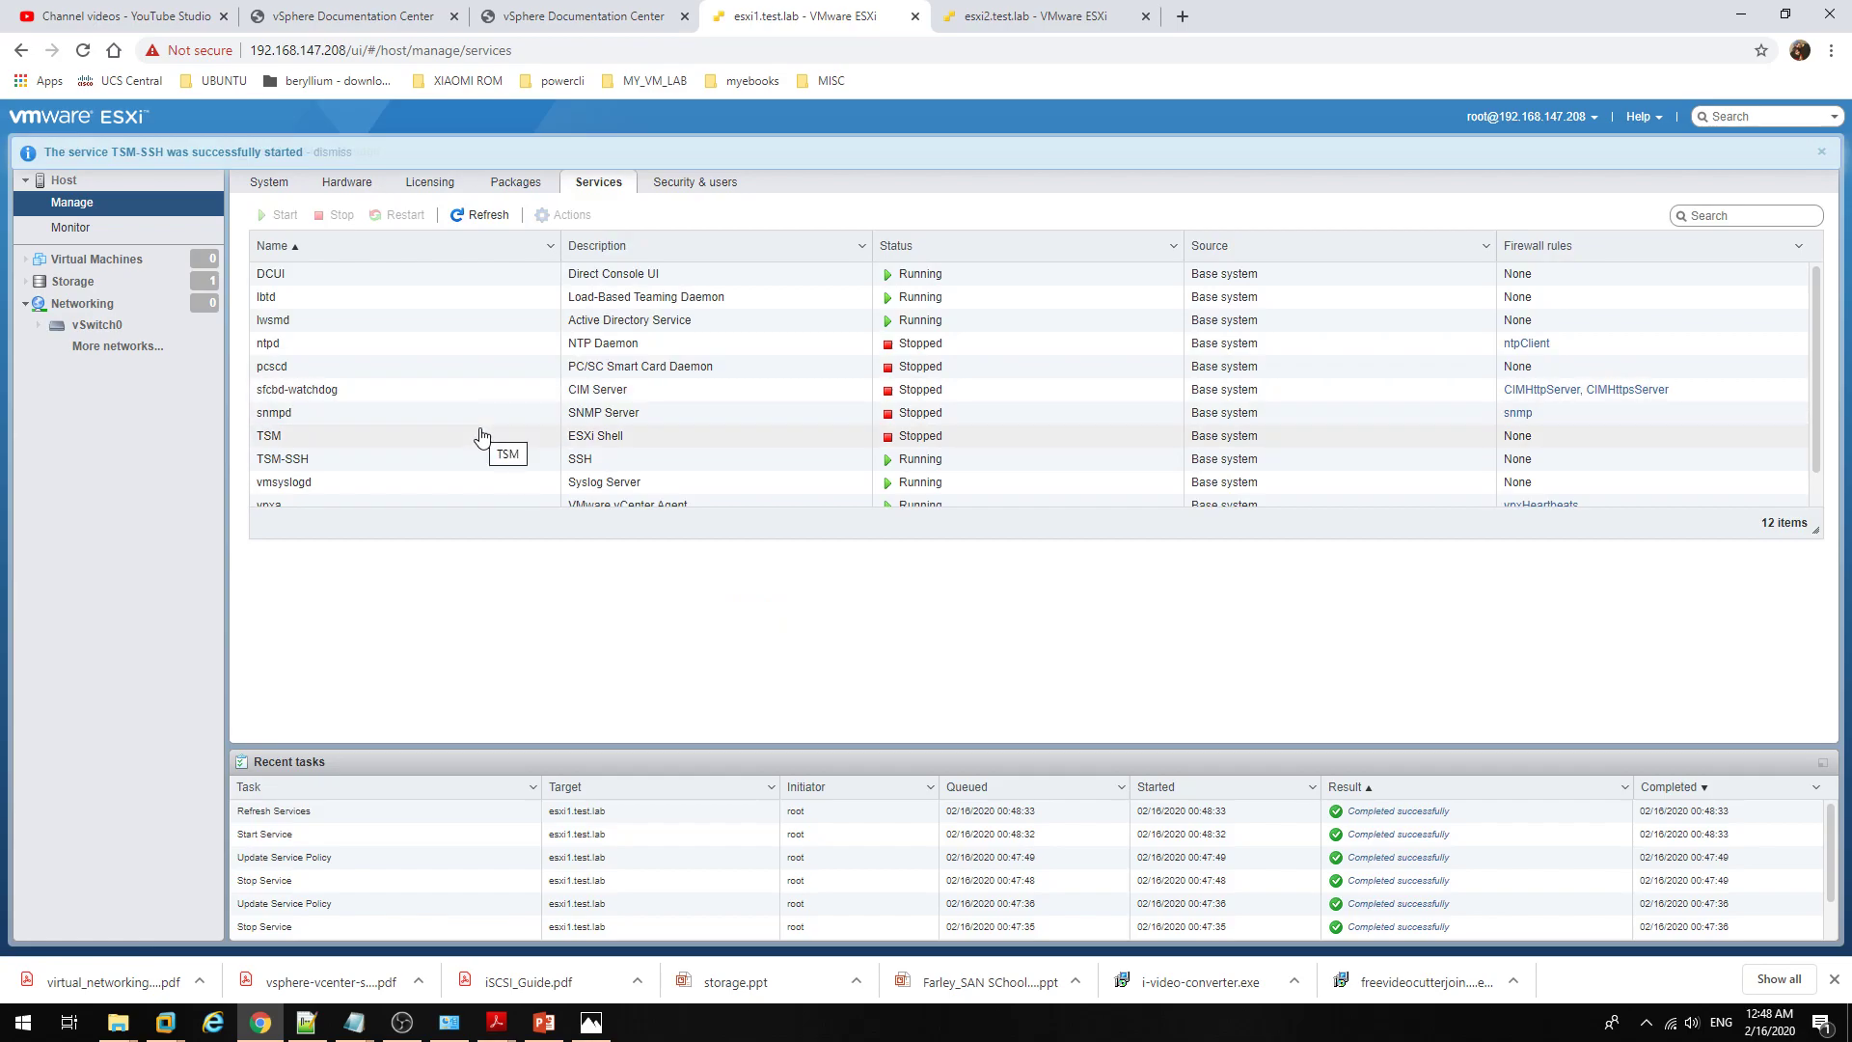
{"action": "left_click", "coordinate": [453, 468]}
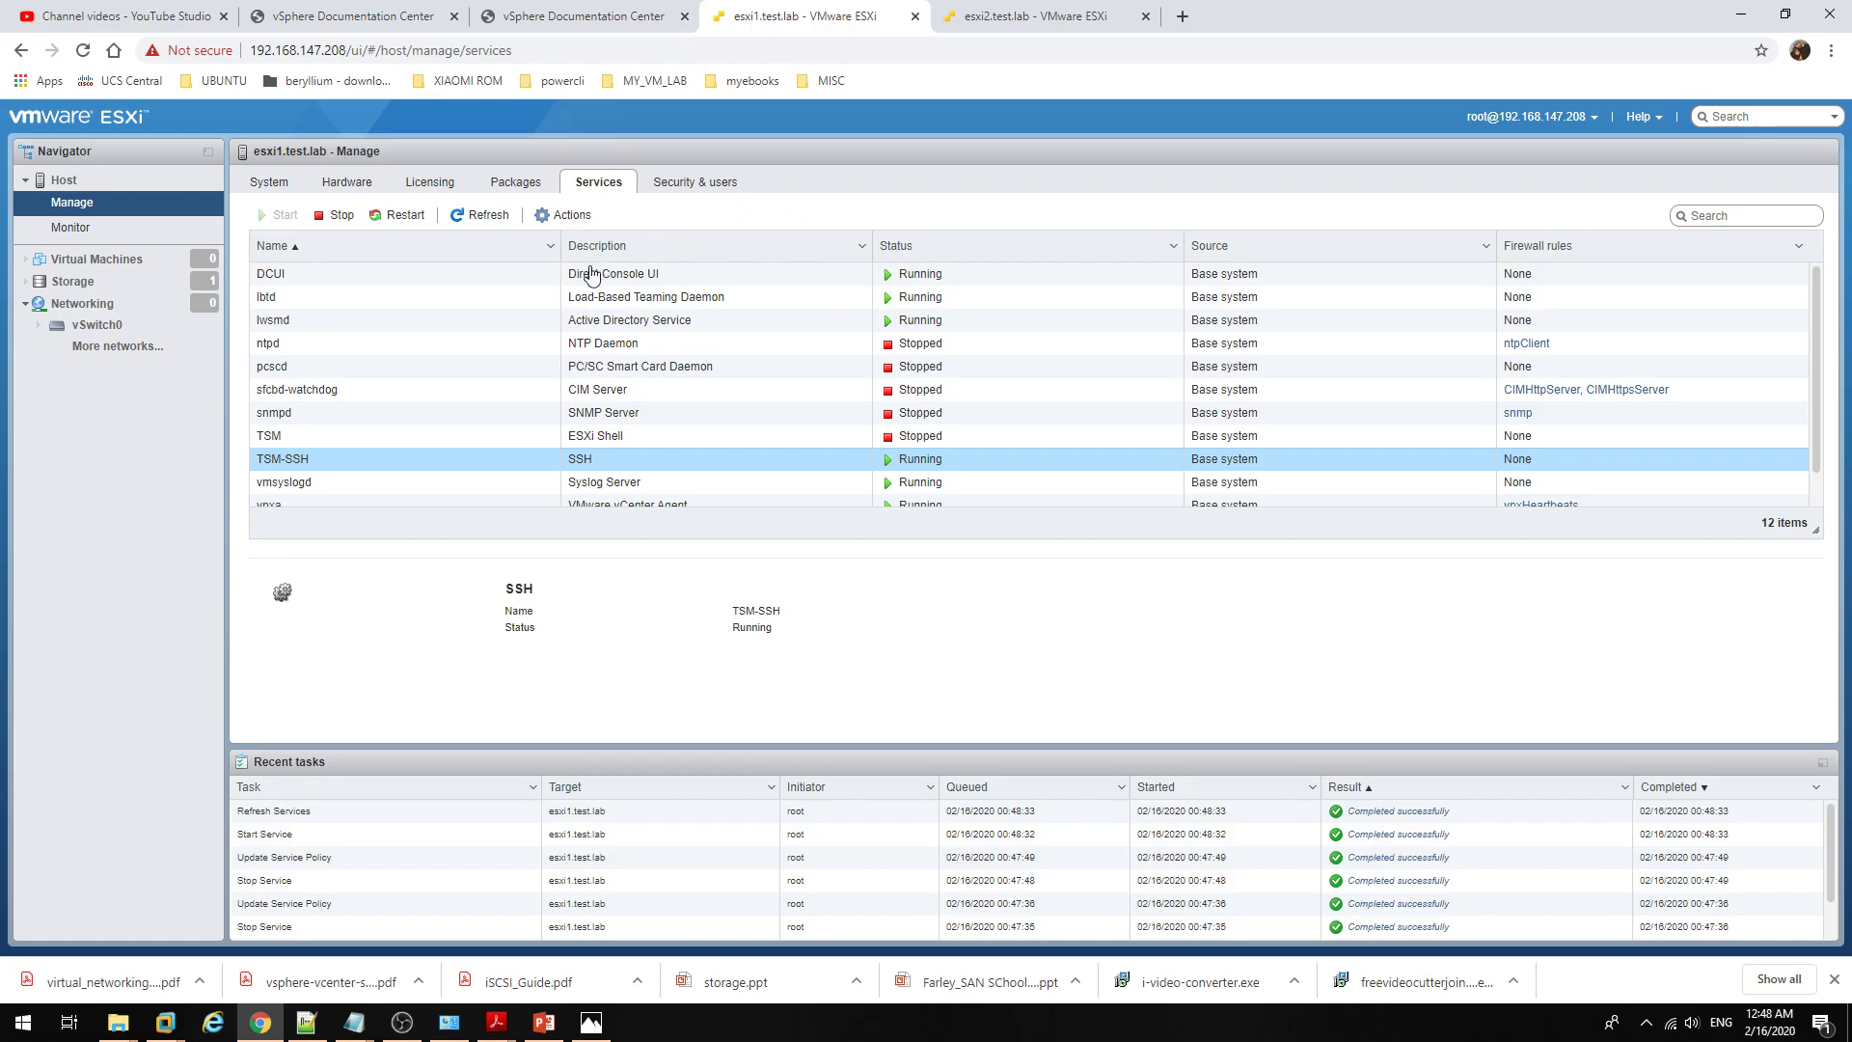
Step: Check the ntpd details, then select sfcbd-watchdog (CIM Server) and start it
{"action": "left_click", "coordinate": [454, 348]}
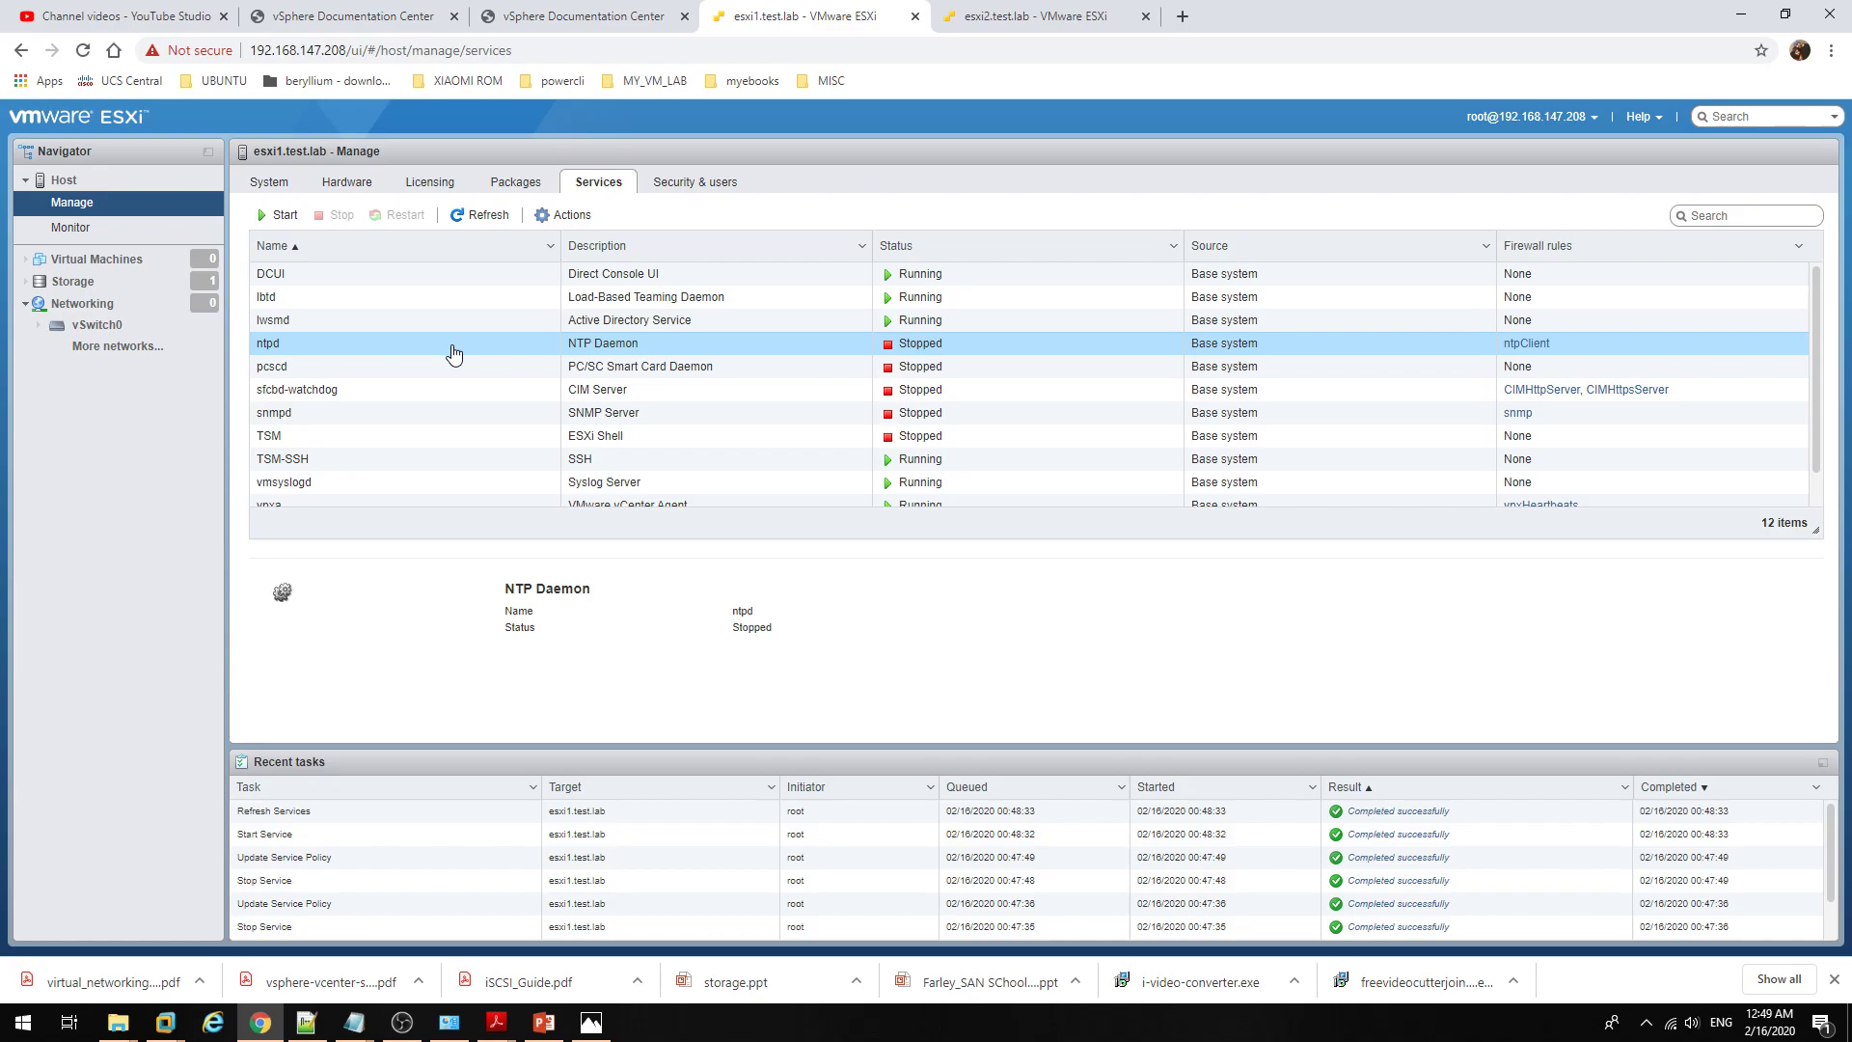
{"action": "left_click", "coordinate": [451, 399]}
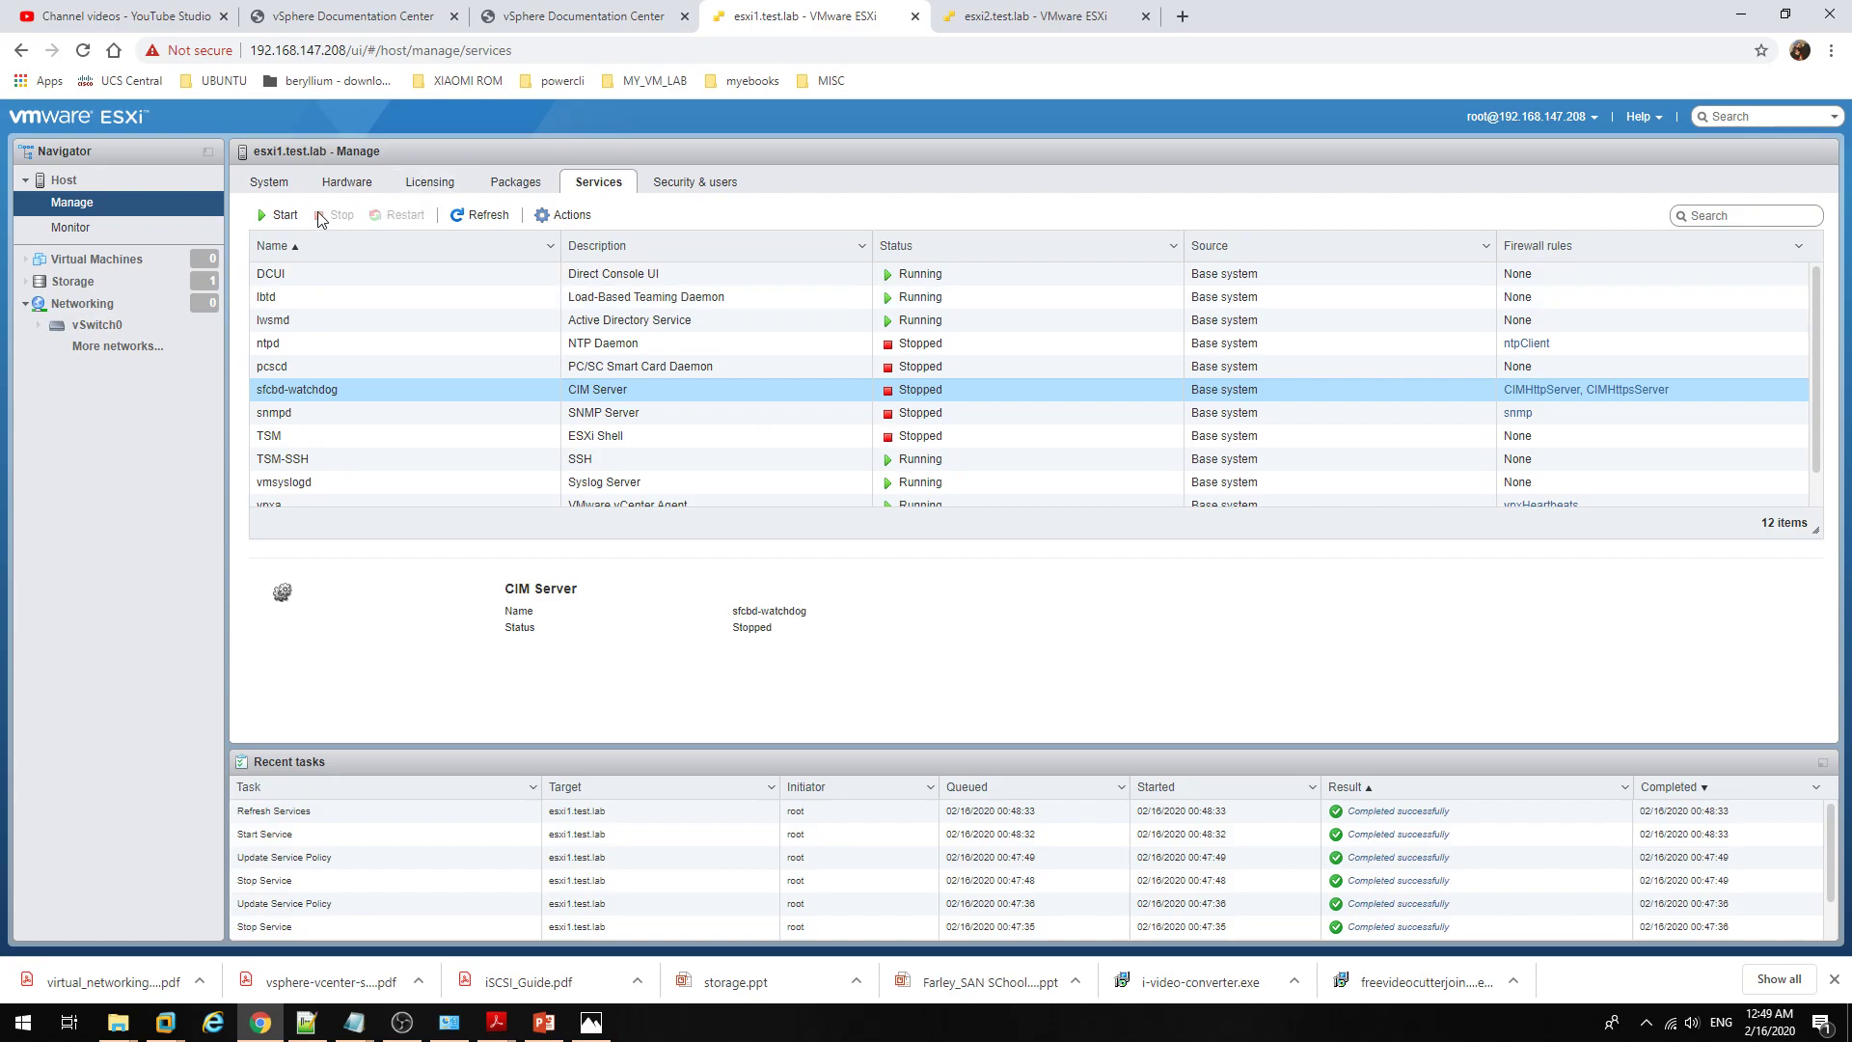
{"action": "left_click", "coordinate": [278, 216]}
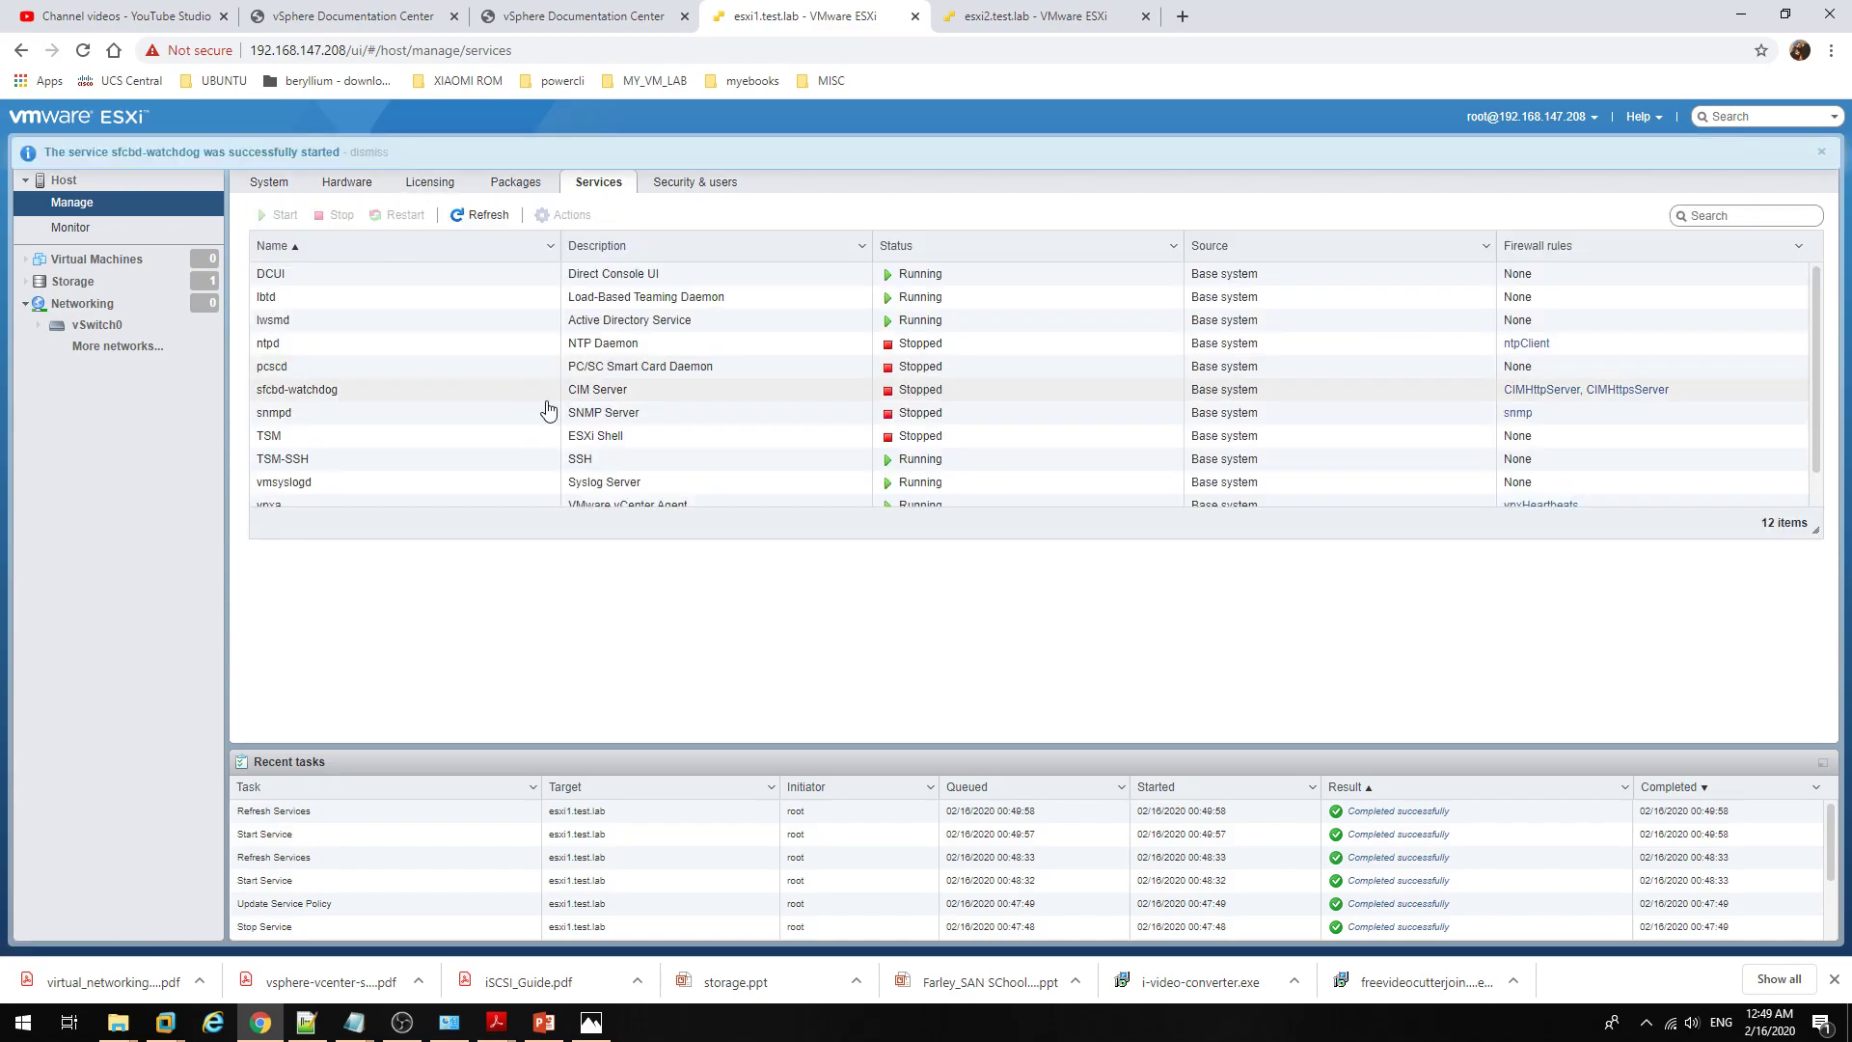
Step: Refresh the services list and inspect the CIM Server, vCenter Agent and Active Directory services
{"action": "left_click", "coordinate": [417, 394]}
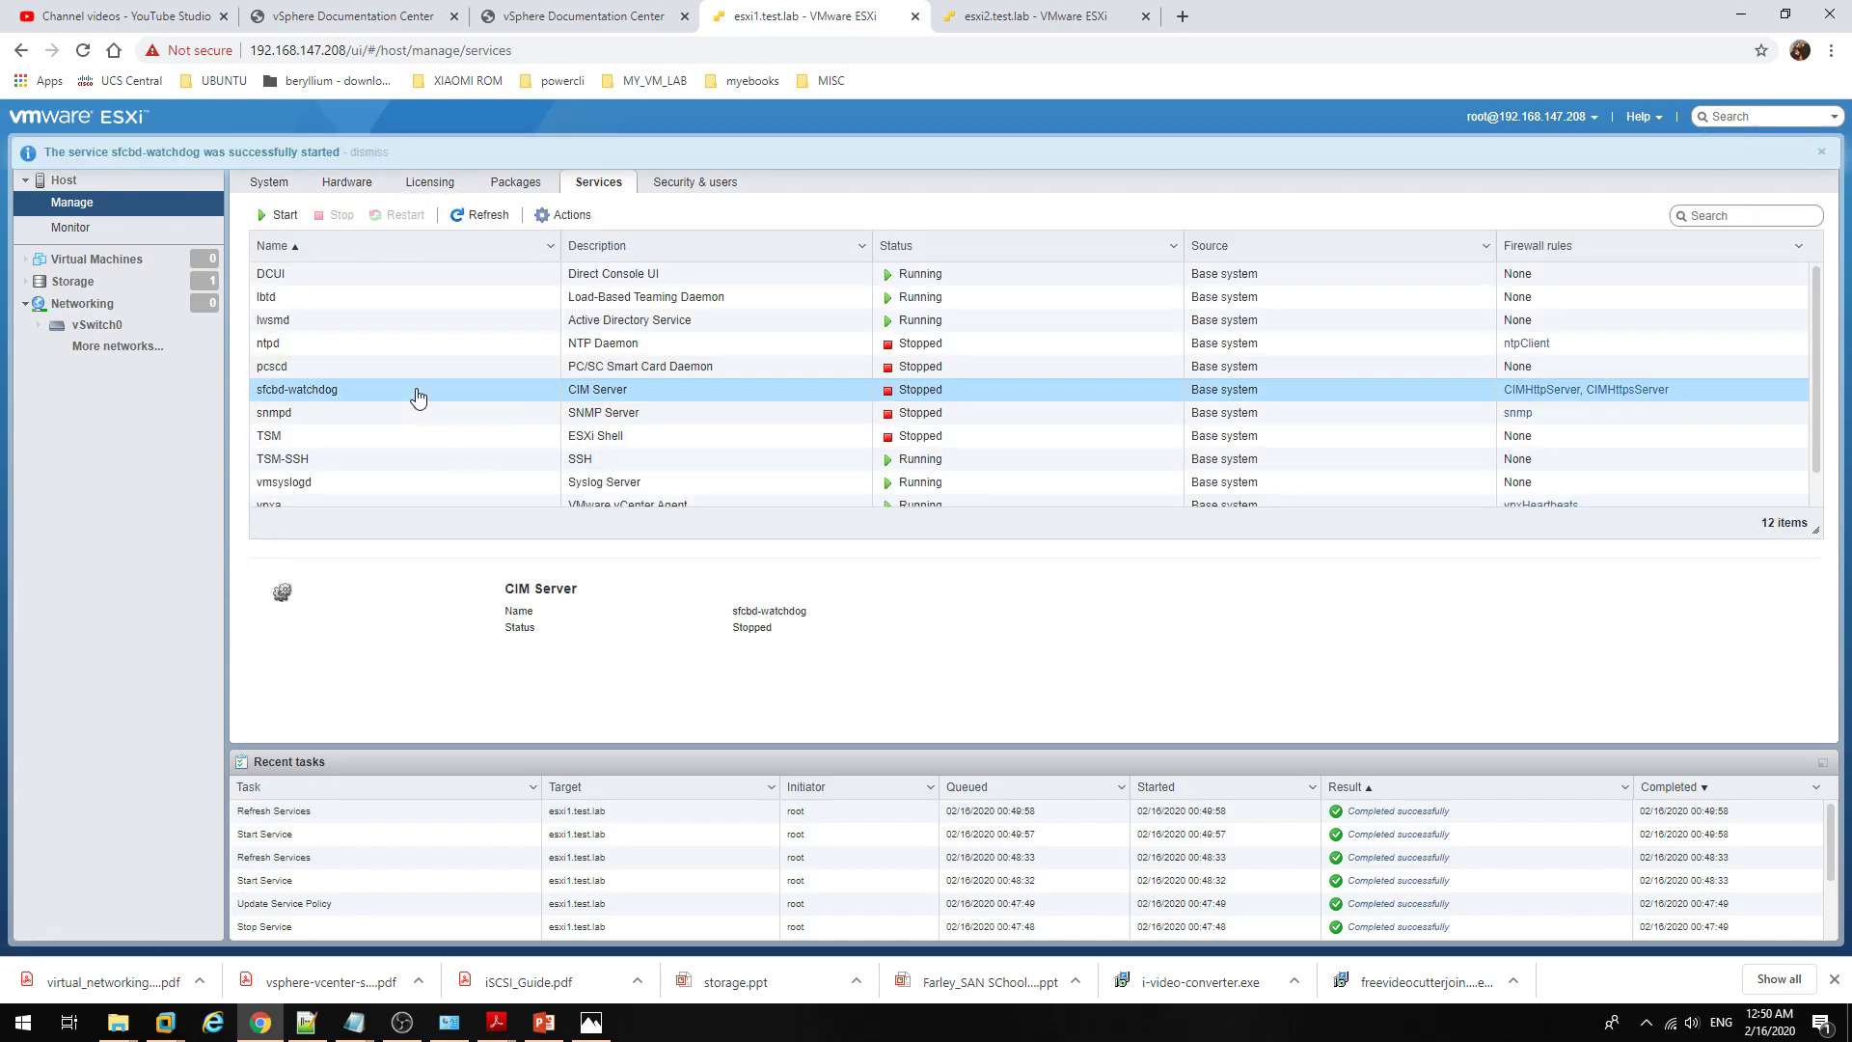
{"action": "left_click", "coordinate": [482, 216]}
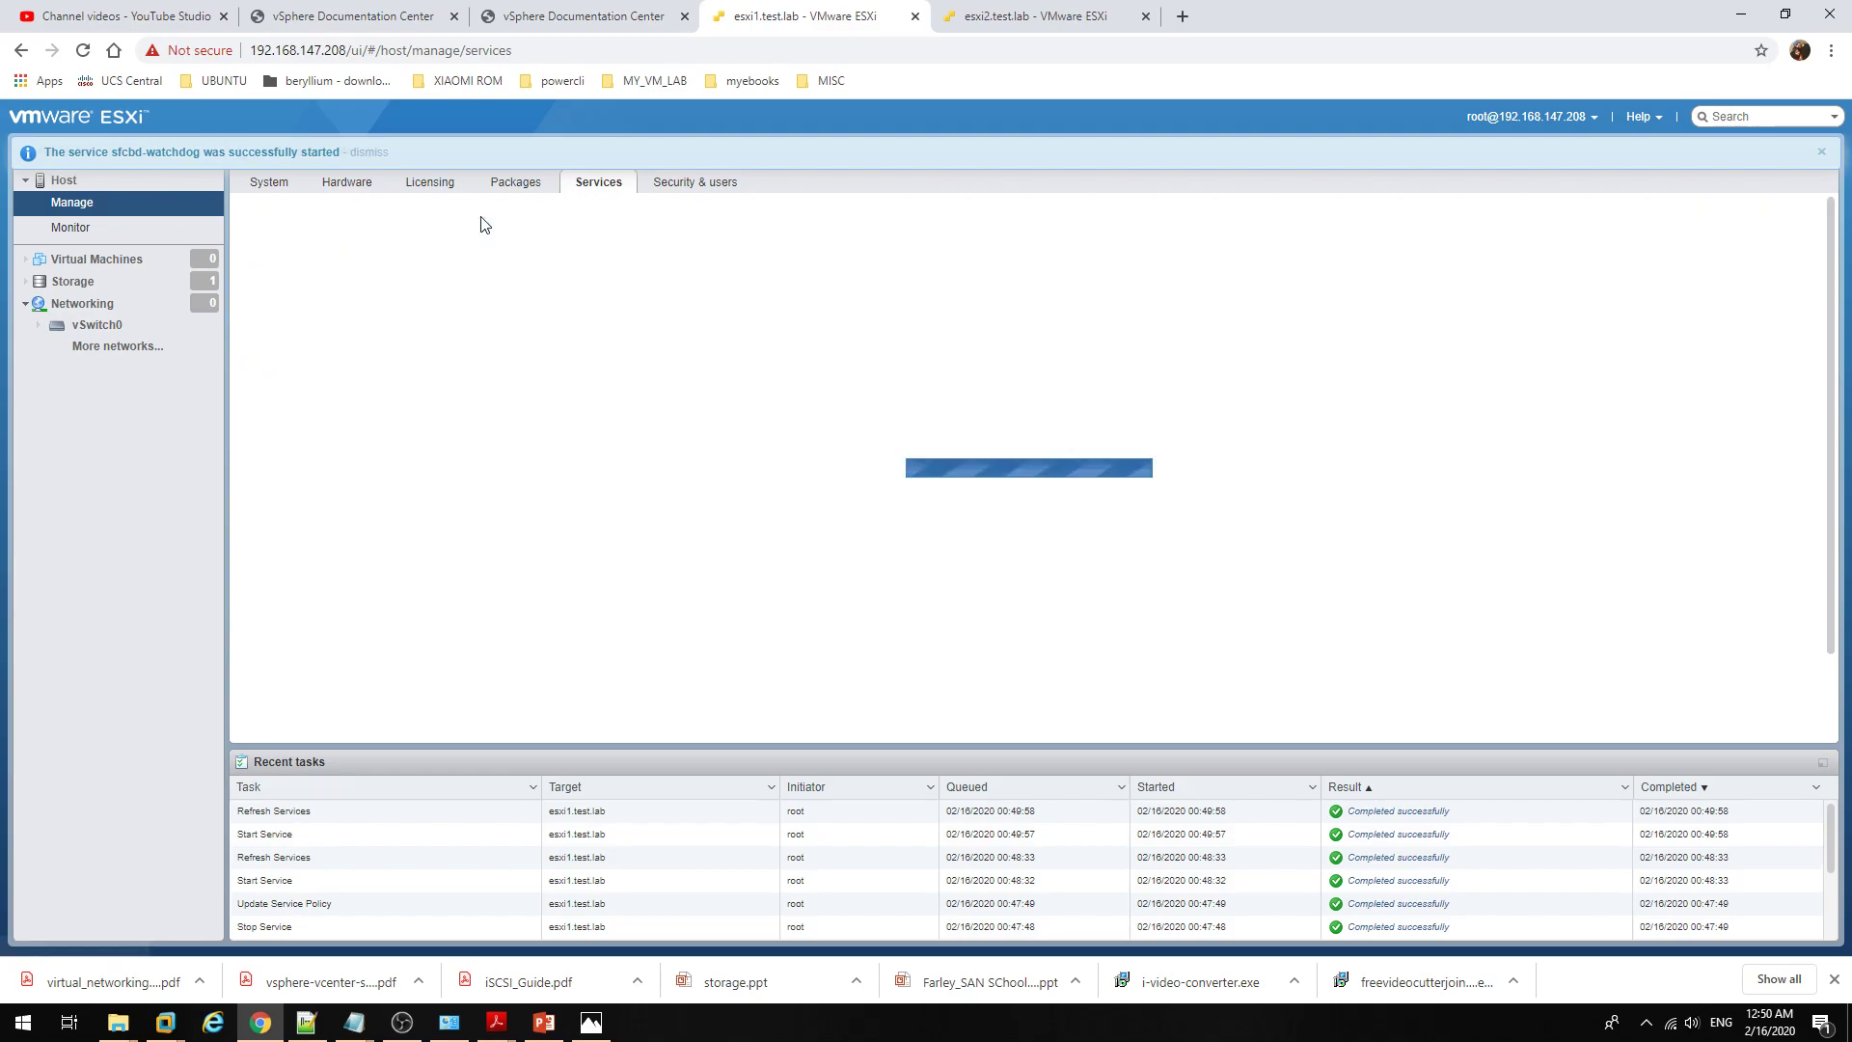
{"action": "left_click", "coordinate": [441, 394]}
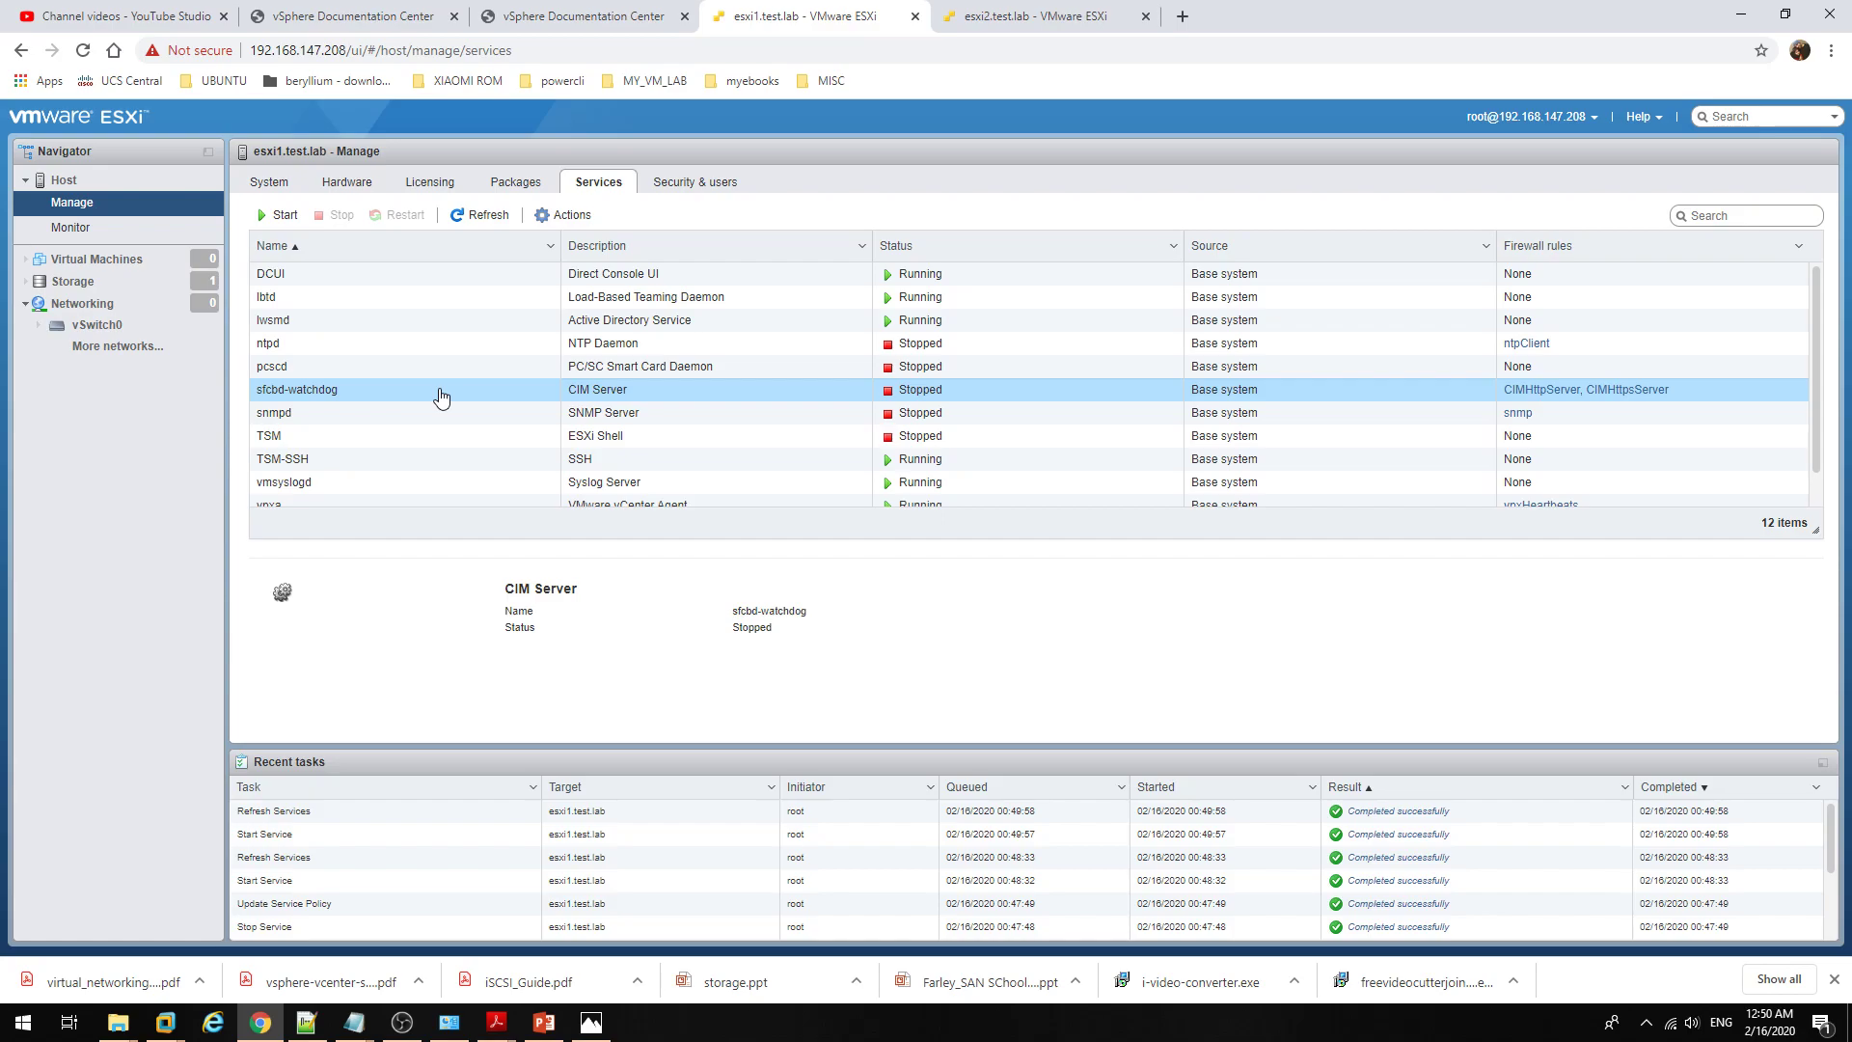
{"action": "scroll", "coordinate": [463, 421], "scroll_direction": "down", "scroll_amount": 1}
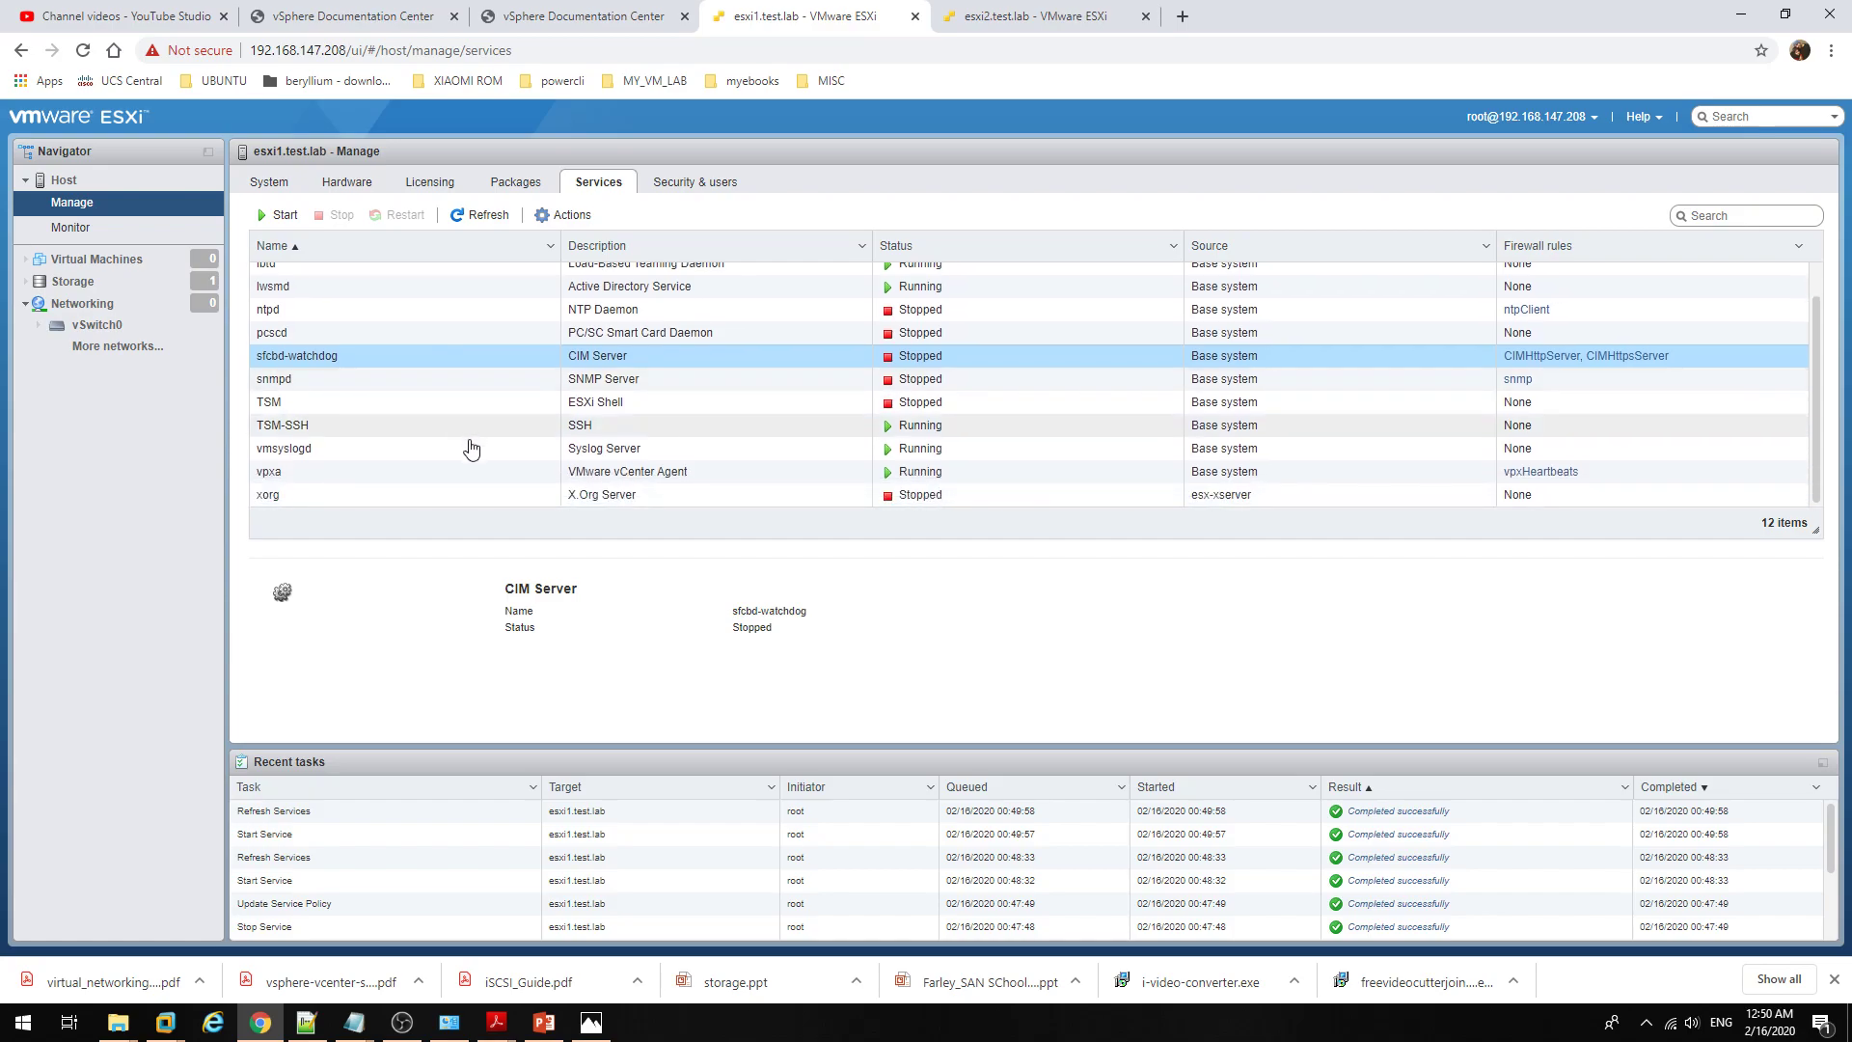
{"action": "left_click", "coordinate": [428, 472]}
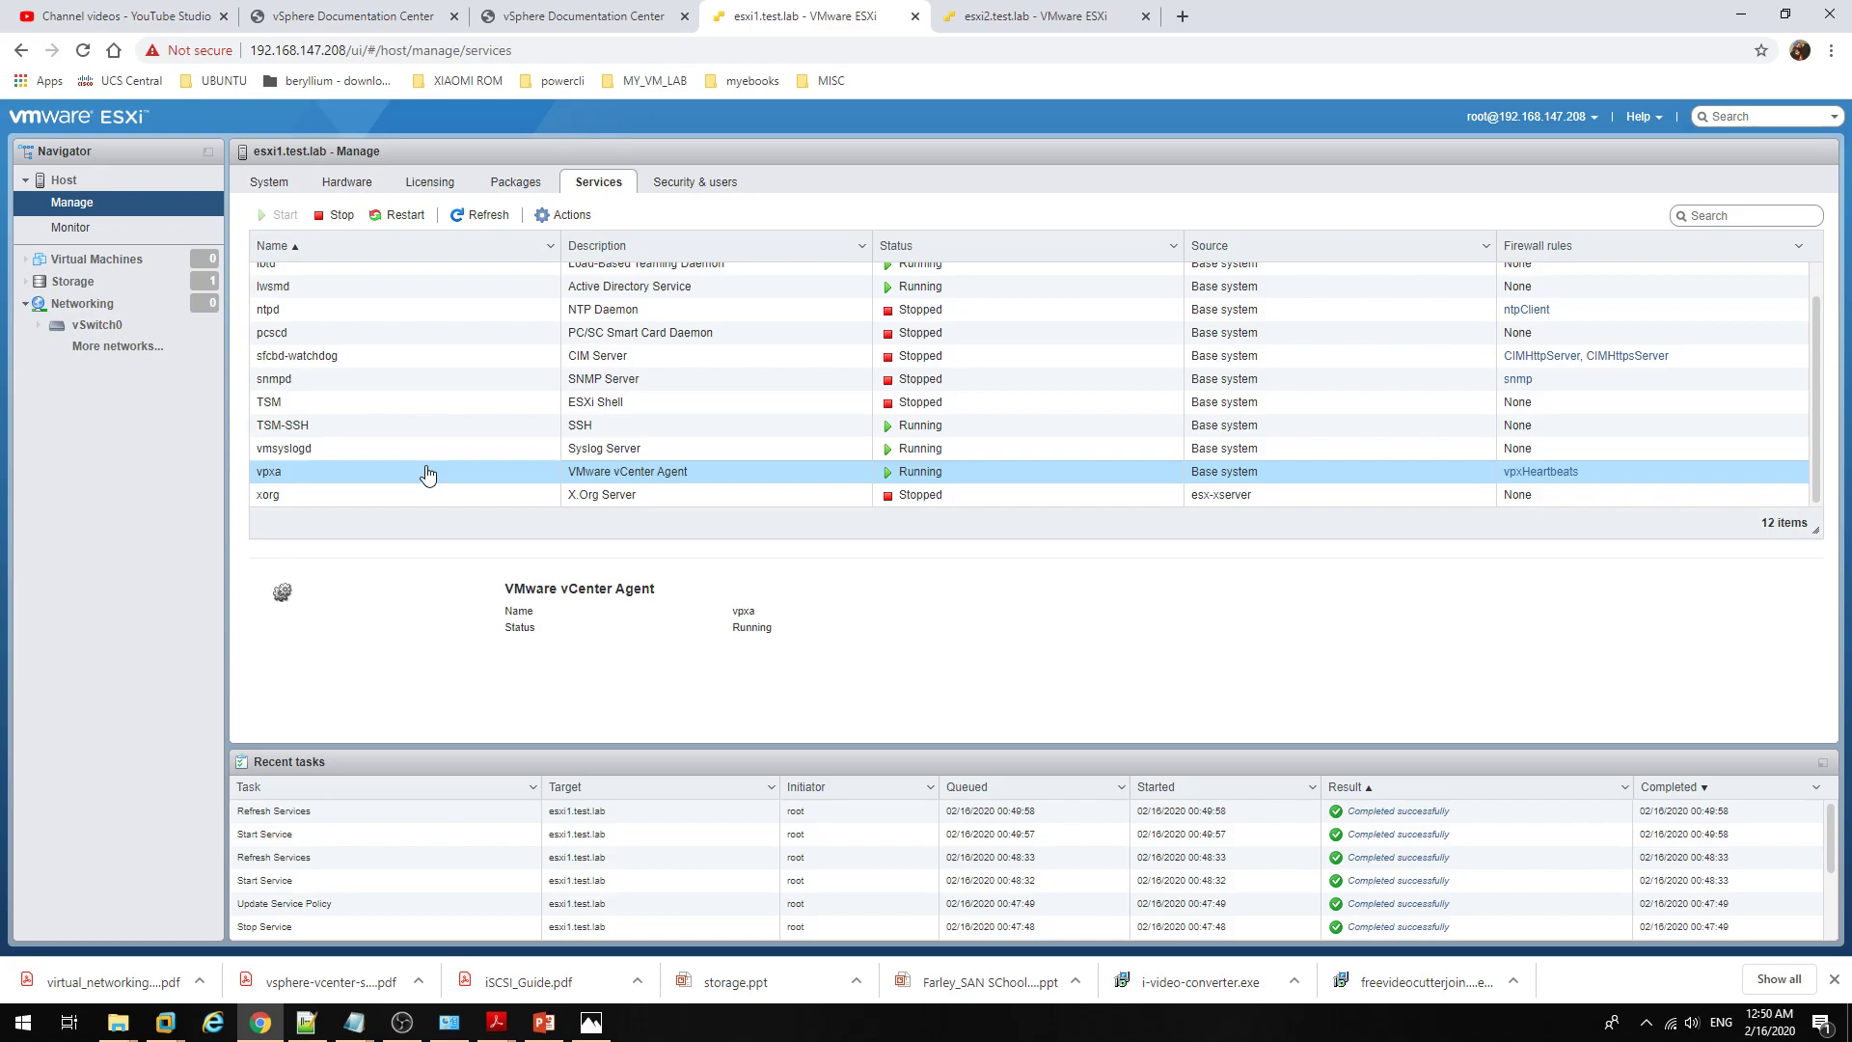
{"action": "scroll", "coordinate": [421, 444], "scroll_direction": "up", "scroll_amount": 1}
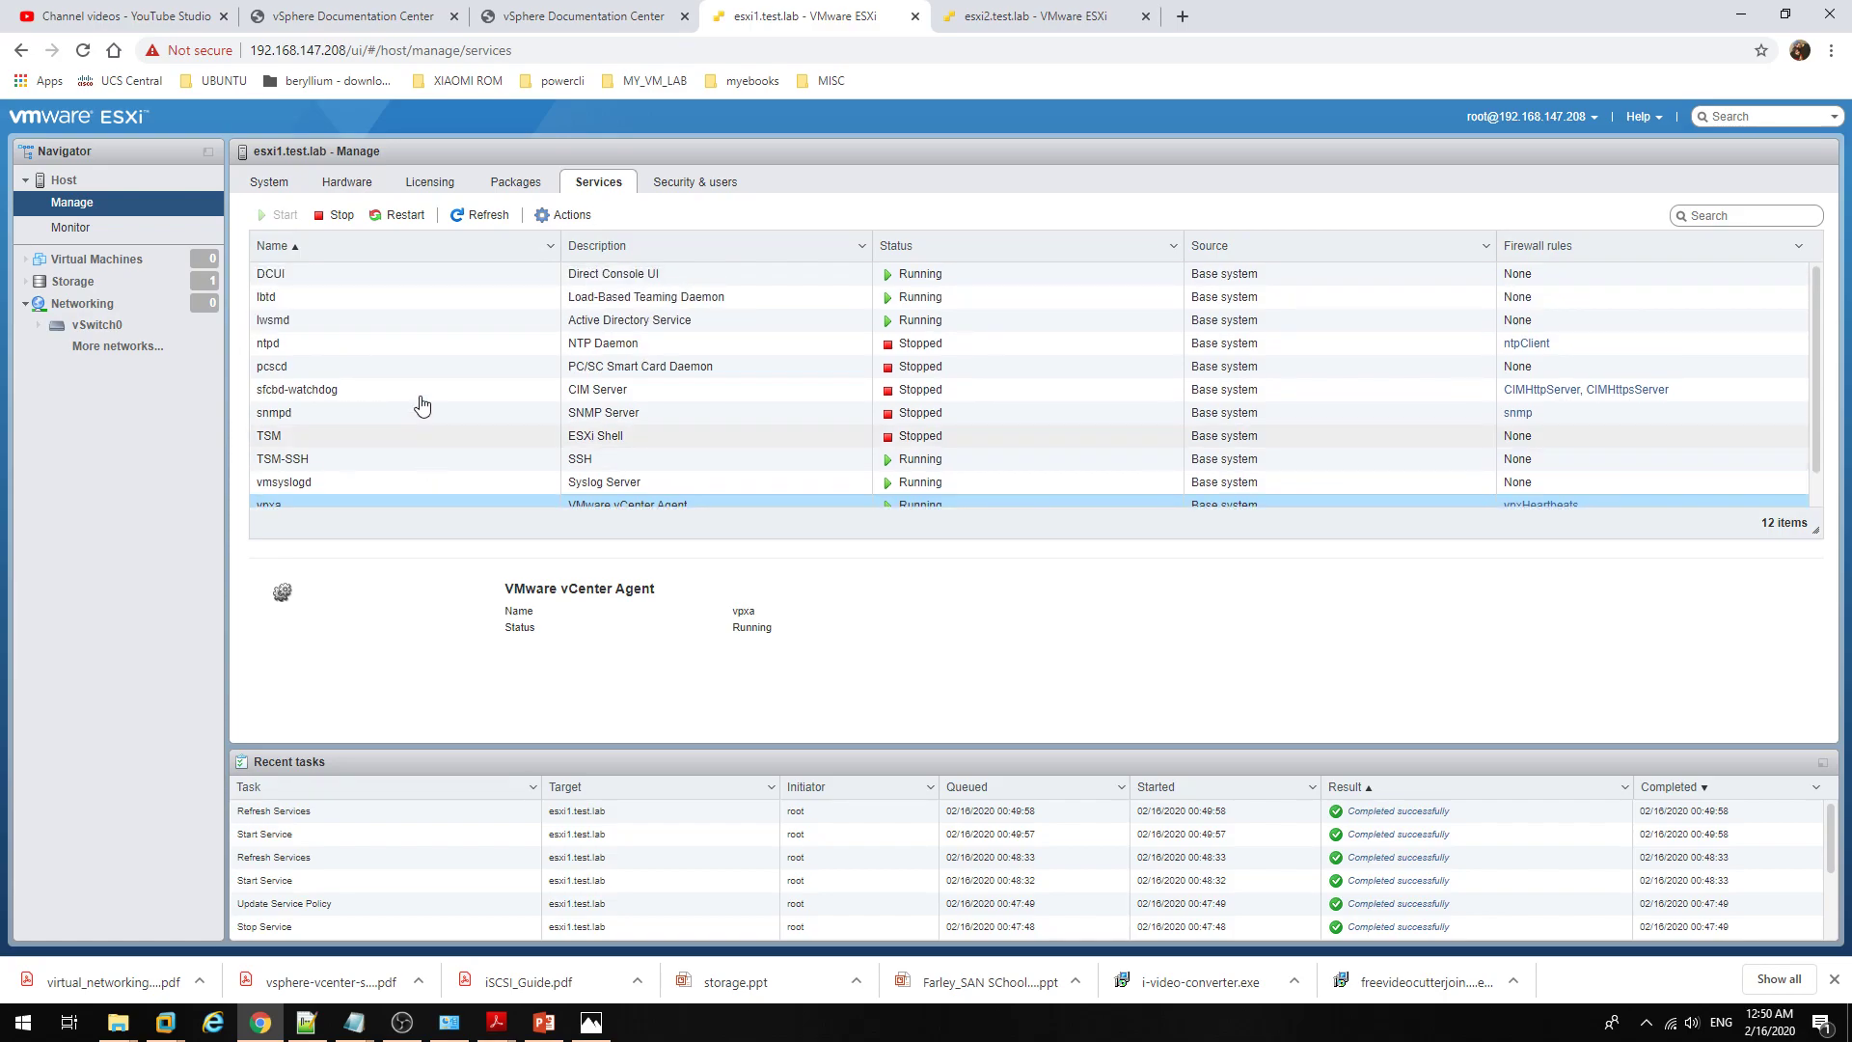
{"action": "left_click", "coordinate": [433, 328]}
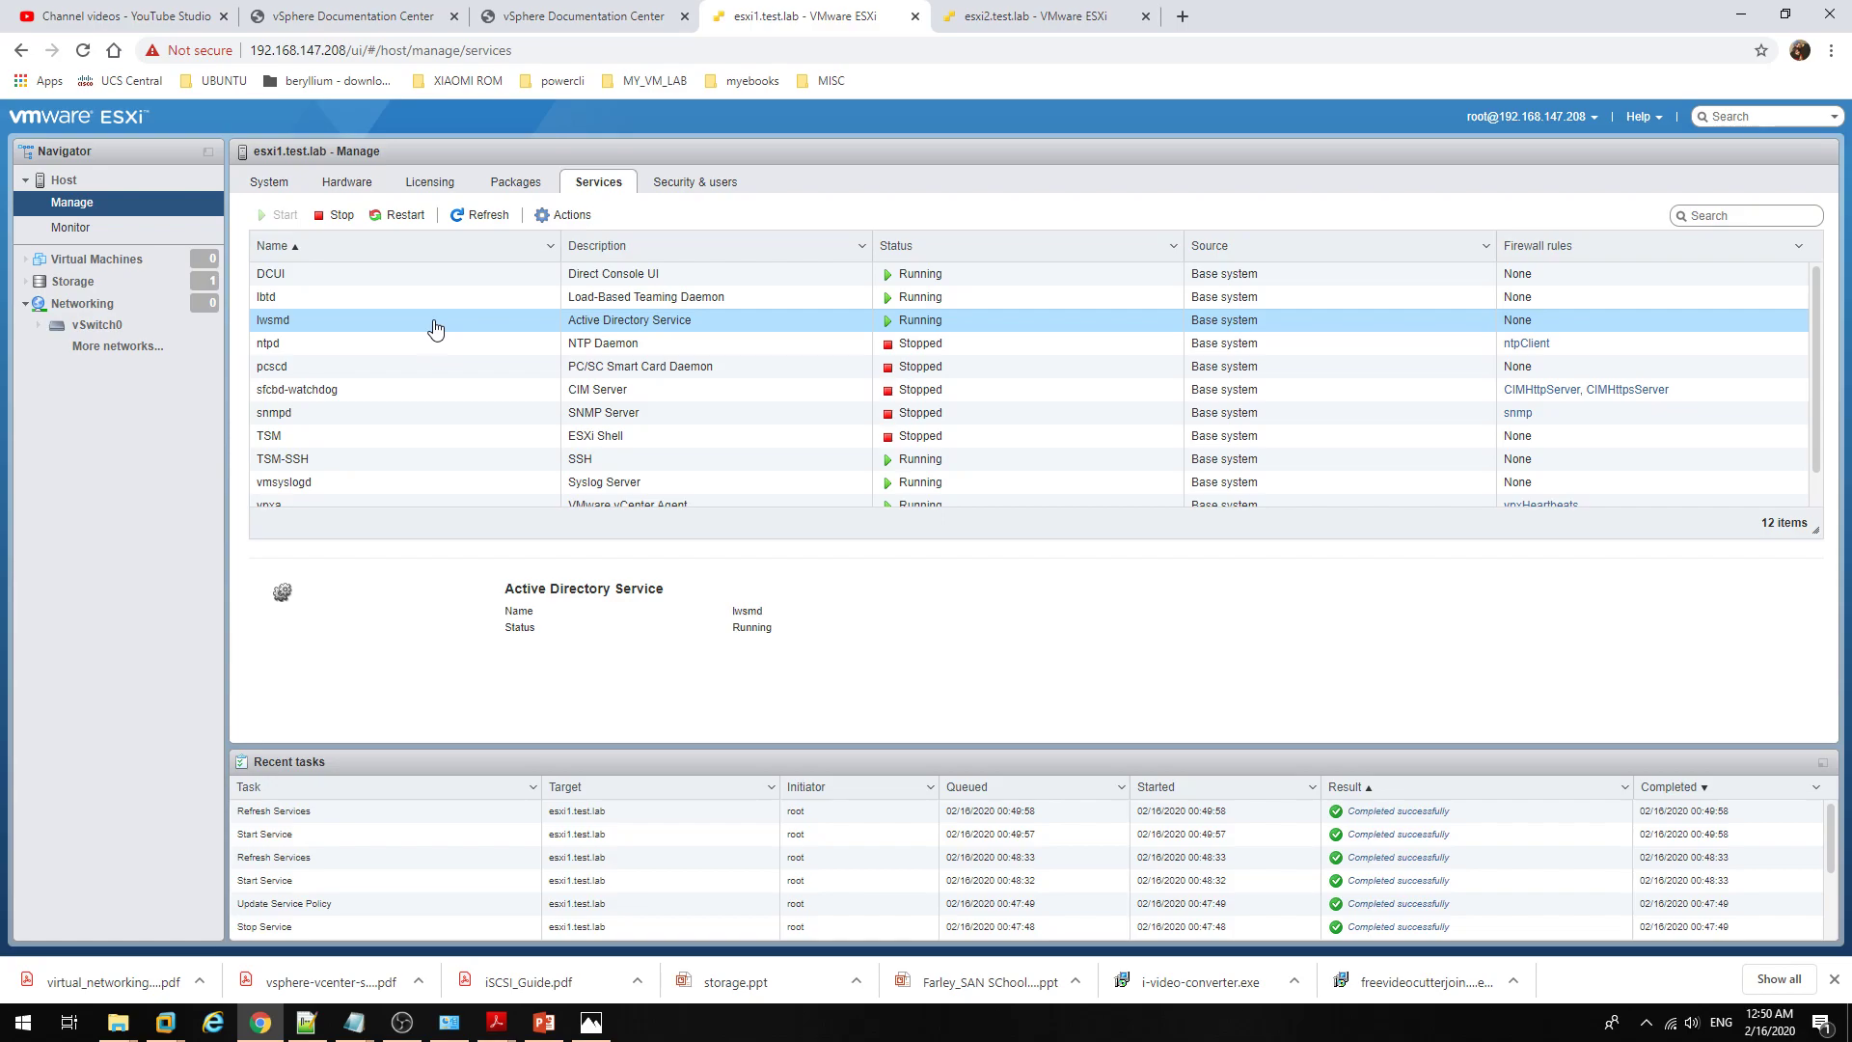
Step: Check the host's Security & users page, then switch to the AD_147.131 virtual machine
{"action": "left_click", "coordinate": [666, 188]}
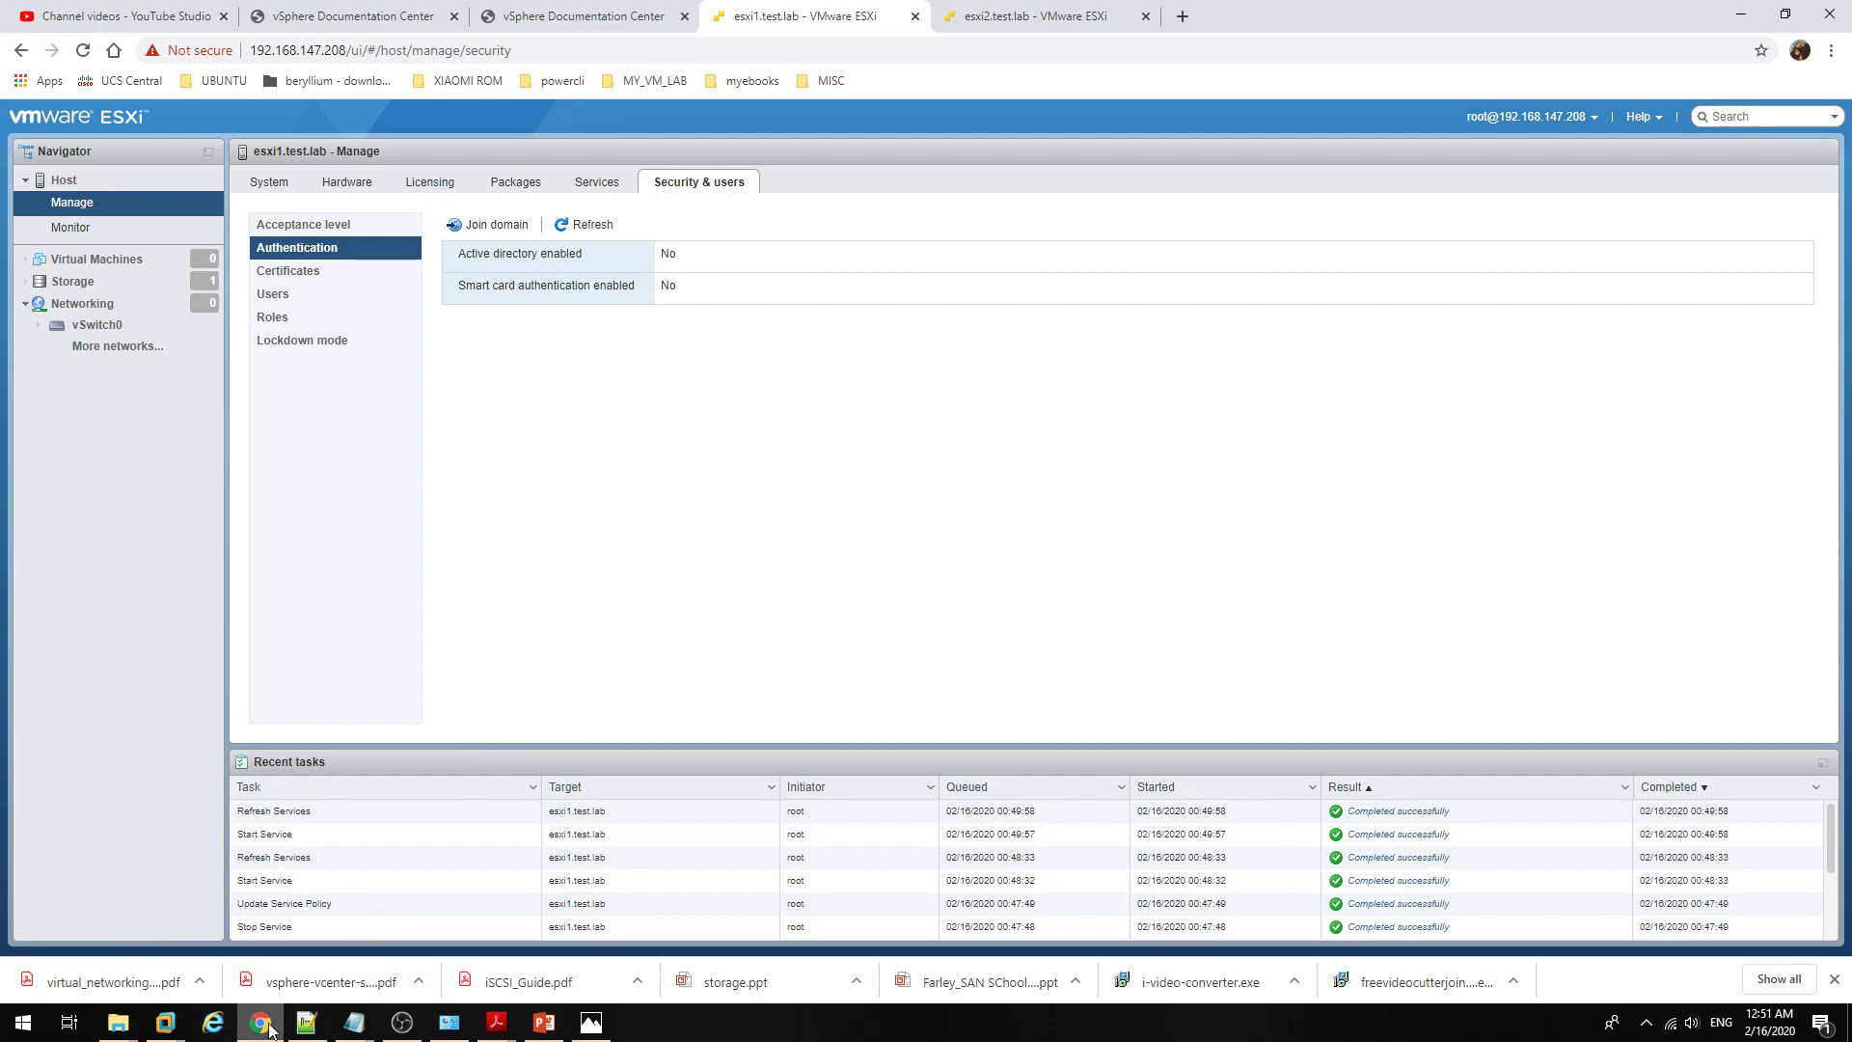
{"action": "mouse_move", "coordinate": [169, 1025]}
{"action": "left_click", "coordinate": [259, 931]}
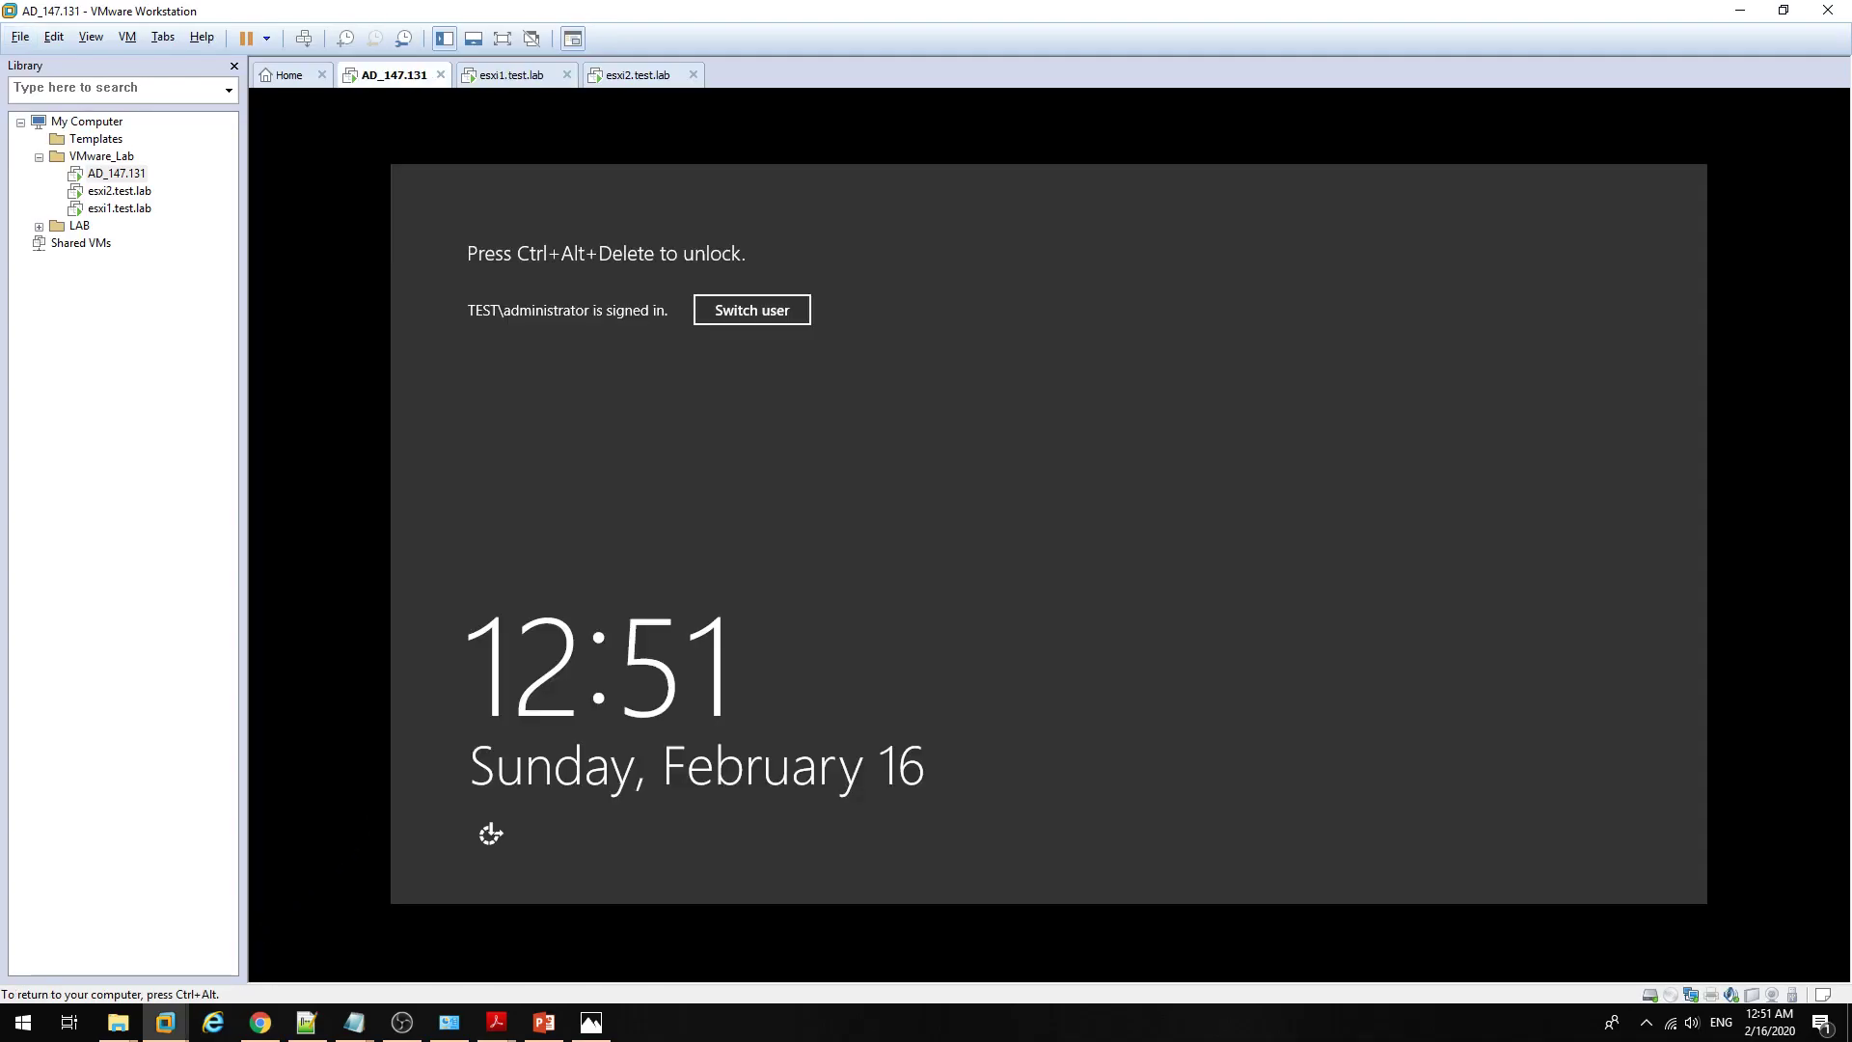
Step: Unlock the AD_147.131 Windows Server with Ctrl+Alt+Delete and the account password
{"action": "key", "text": "ctrl+alt+Delete"}
{"action": "type", "text": "********"}
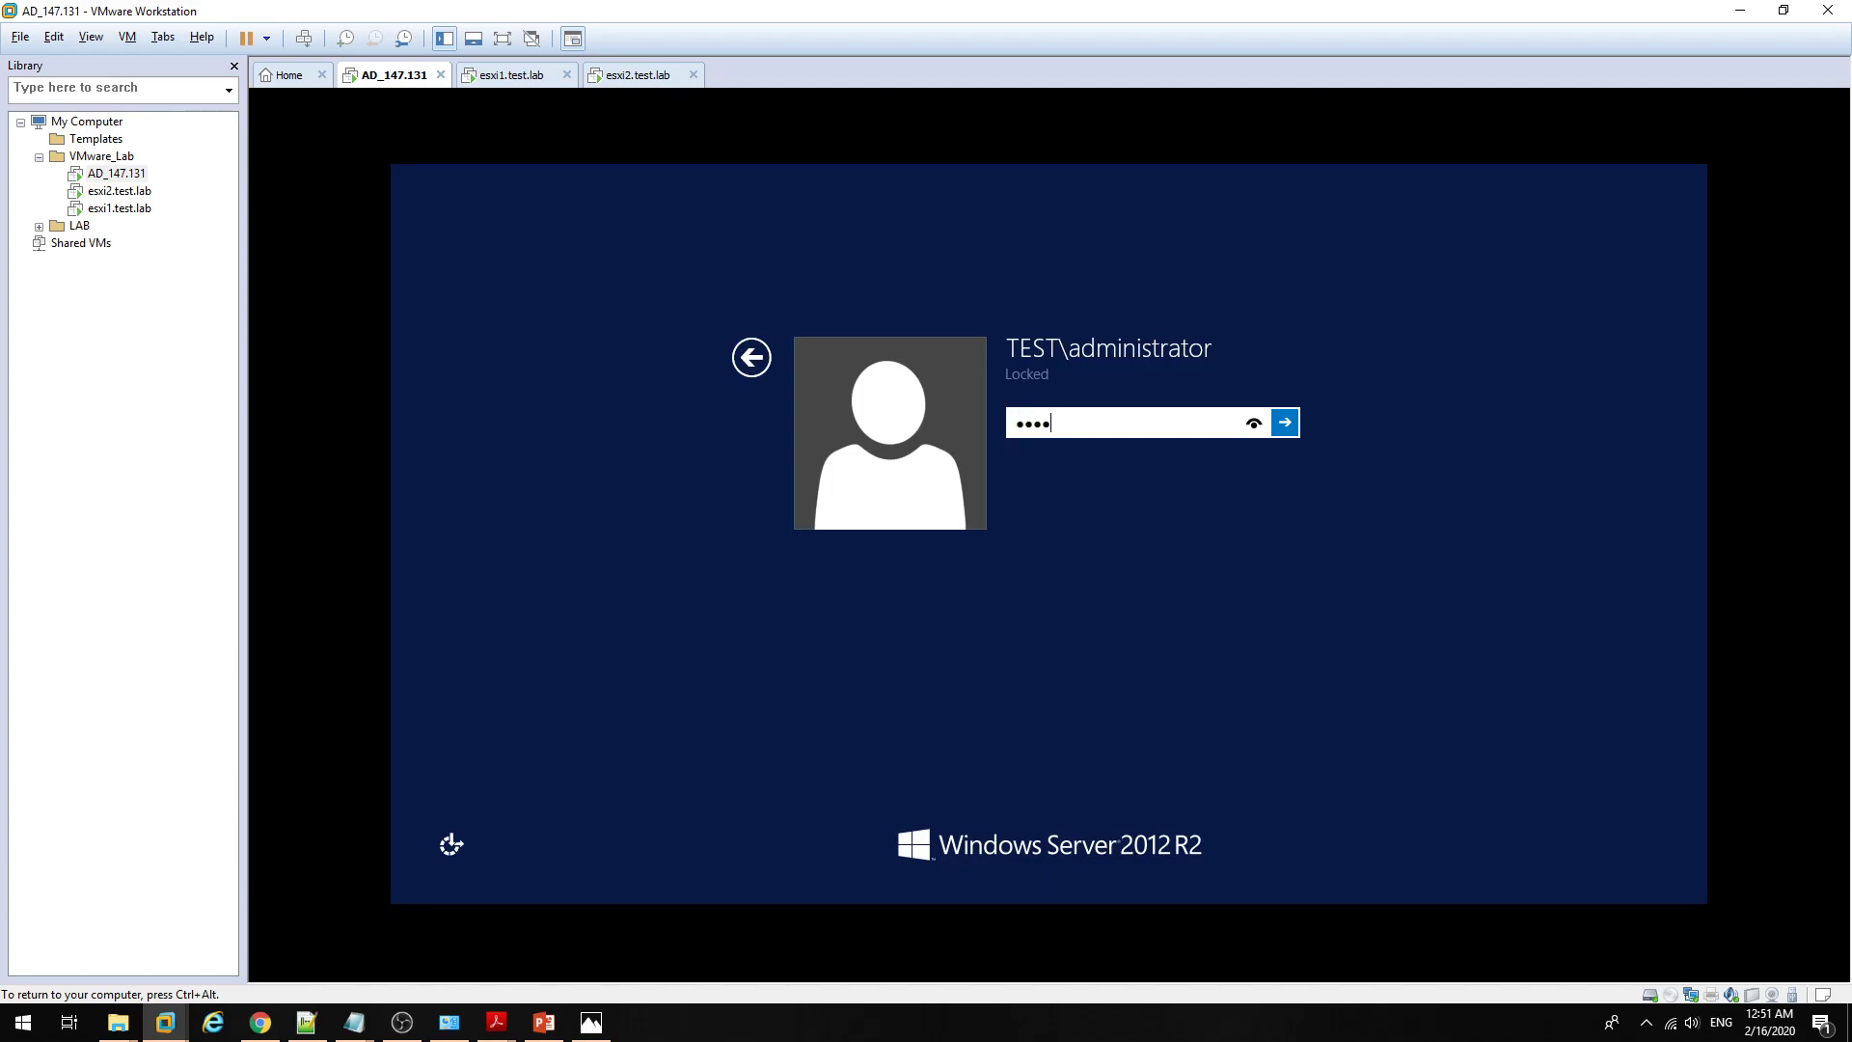
{"action": "key", "text": "Return"}
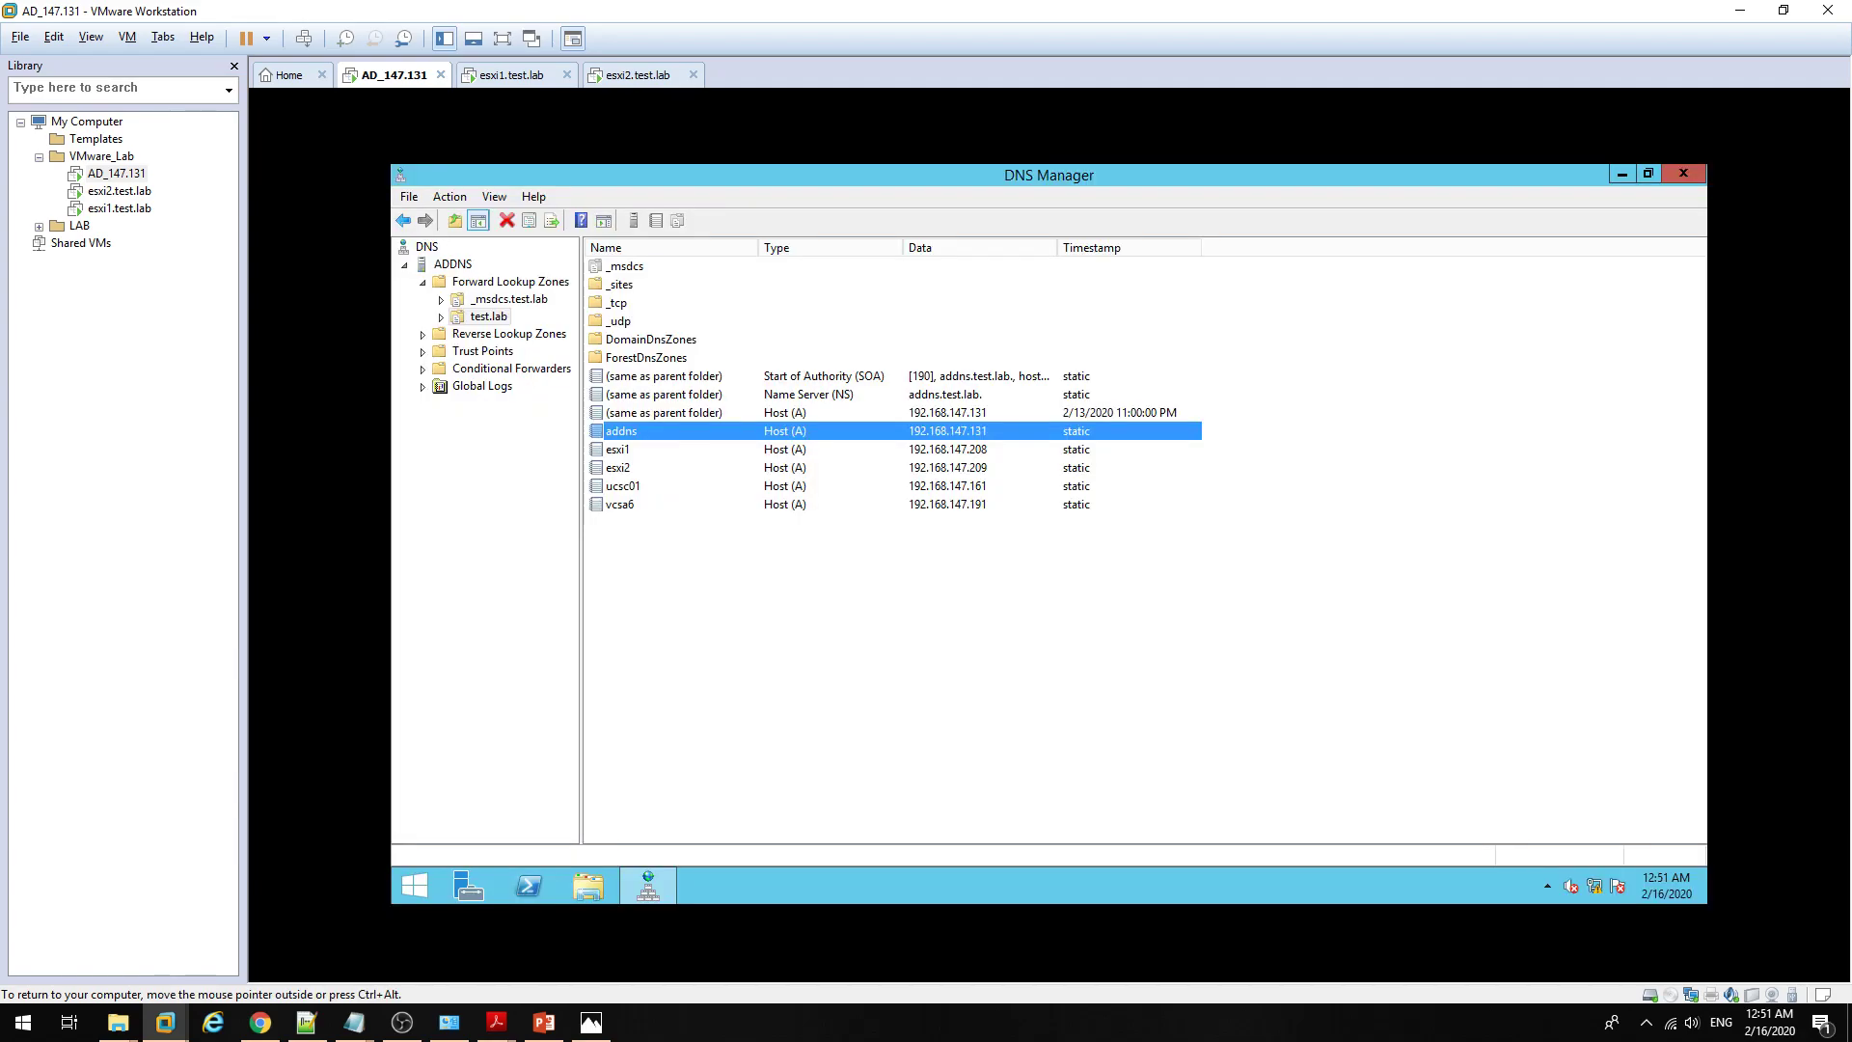
Step: Review the esxi1 and esxi2 host records in DNS Manager, then minimize it to the desktop
{"action": "left_click", "coordinate": [1613, 174]}
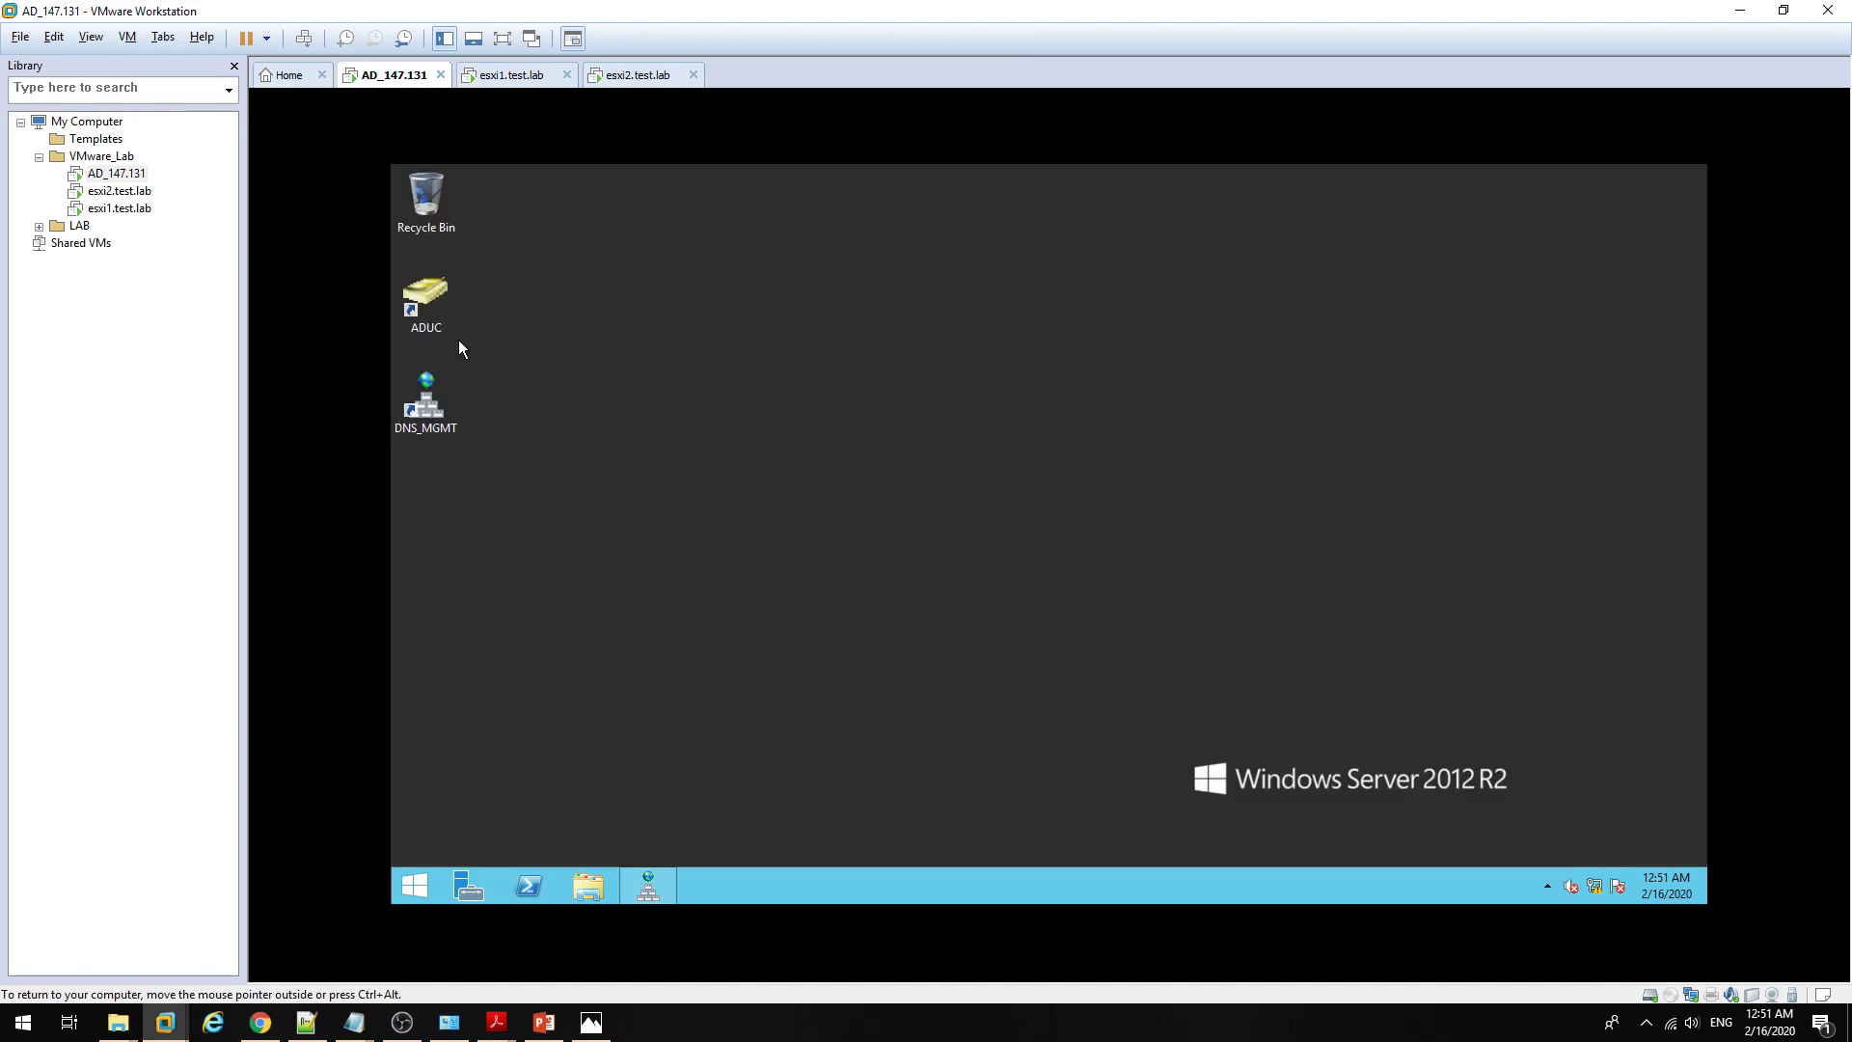
{"action": "double_click", "coordinate": [429, 309]}
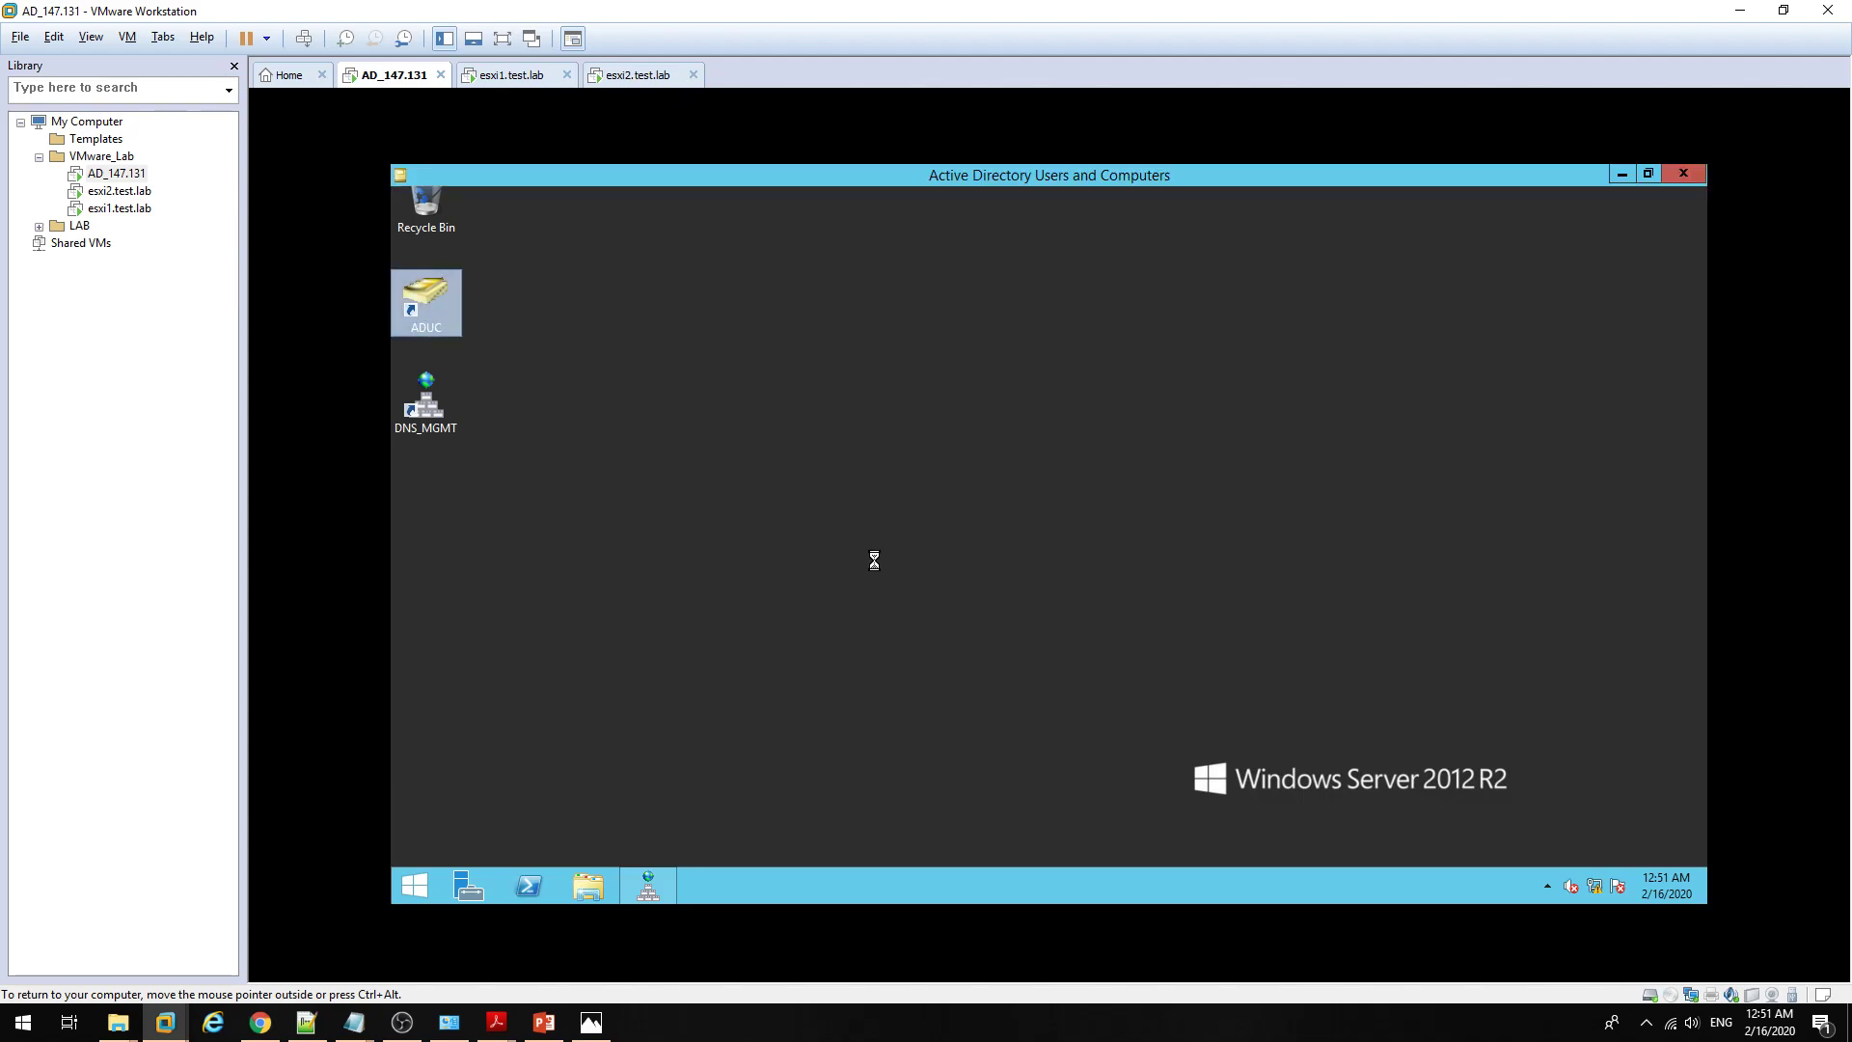
{"action": "left_click", "coordinate": [698, 890]}
{"action": "left_click", "coordinate": [654, 889]}
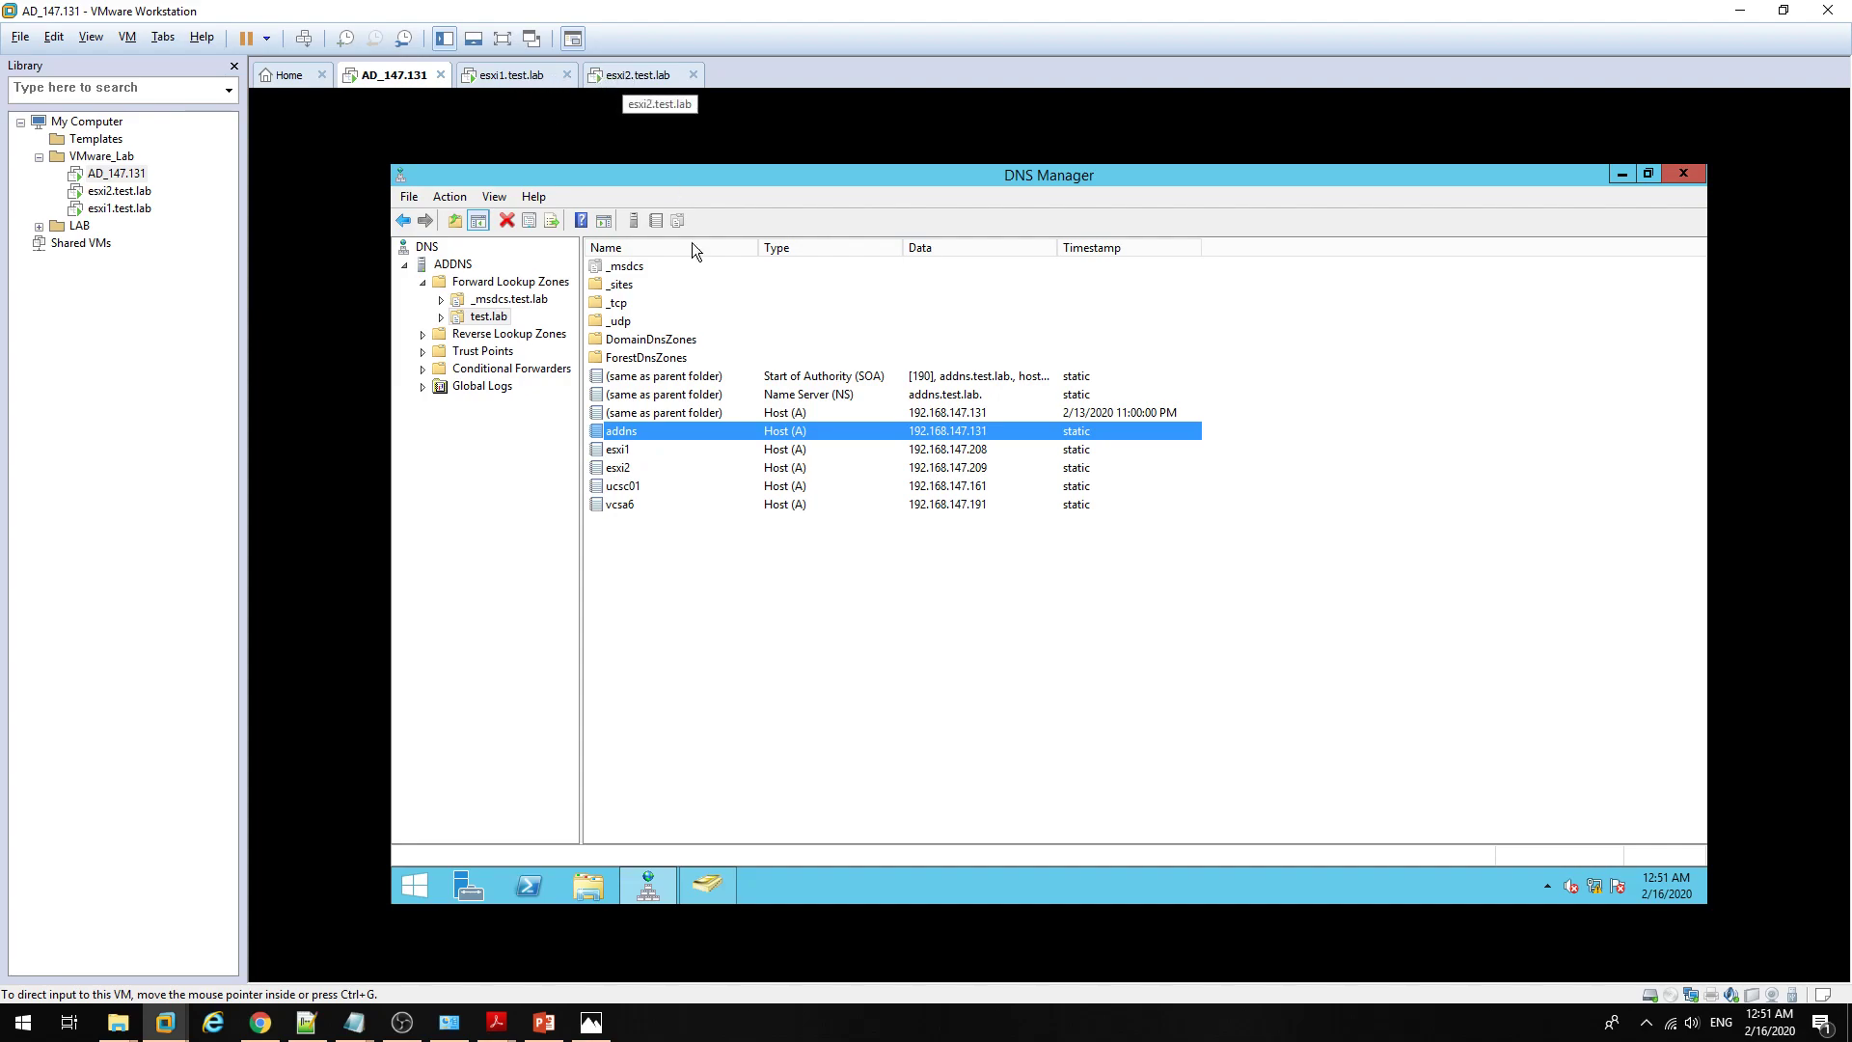
{"action": "left_click", "coordinate": [656, 451]}
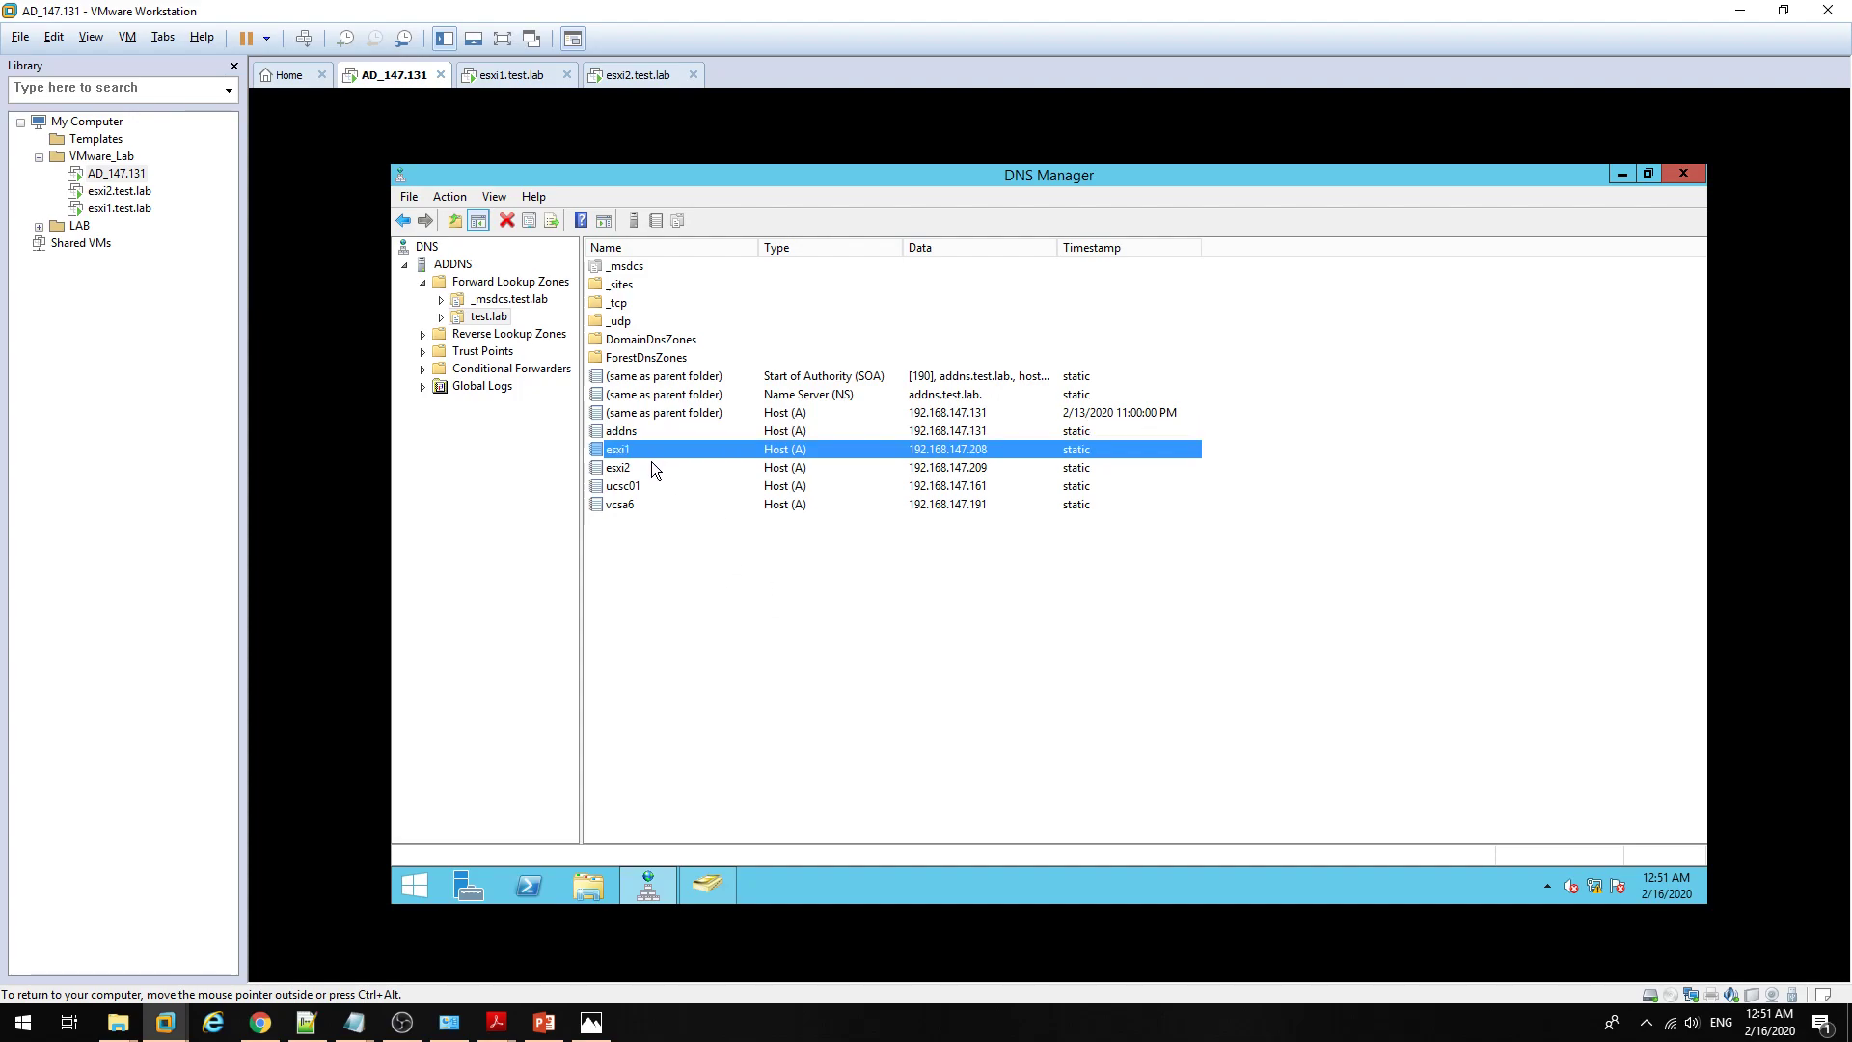
{"action": "left_click", "coordinate": [651, 463]}
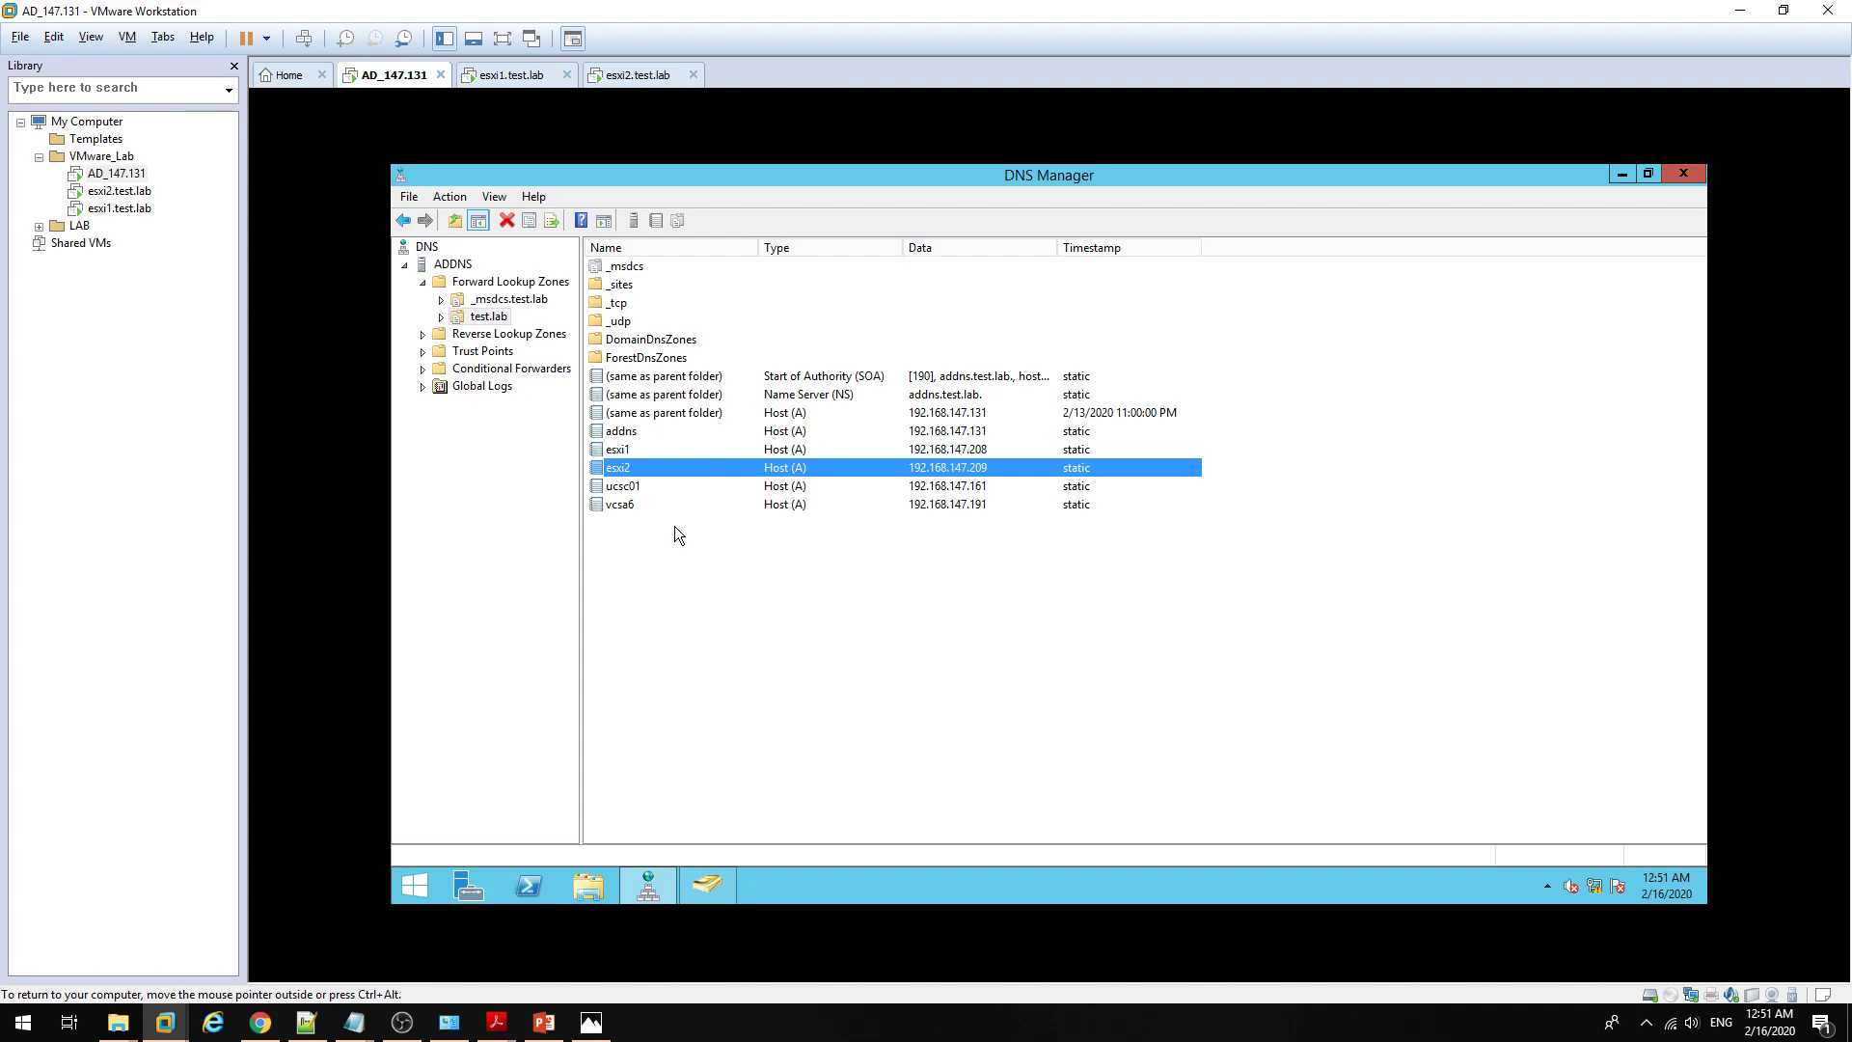
{"action": "left_click", "coordinate": [1623, 176]}
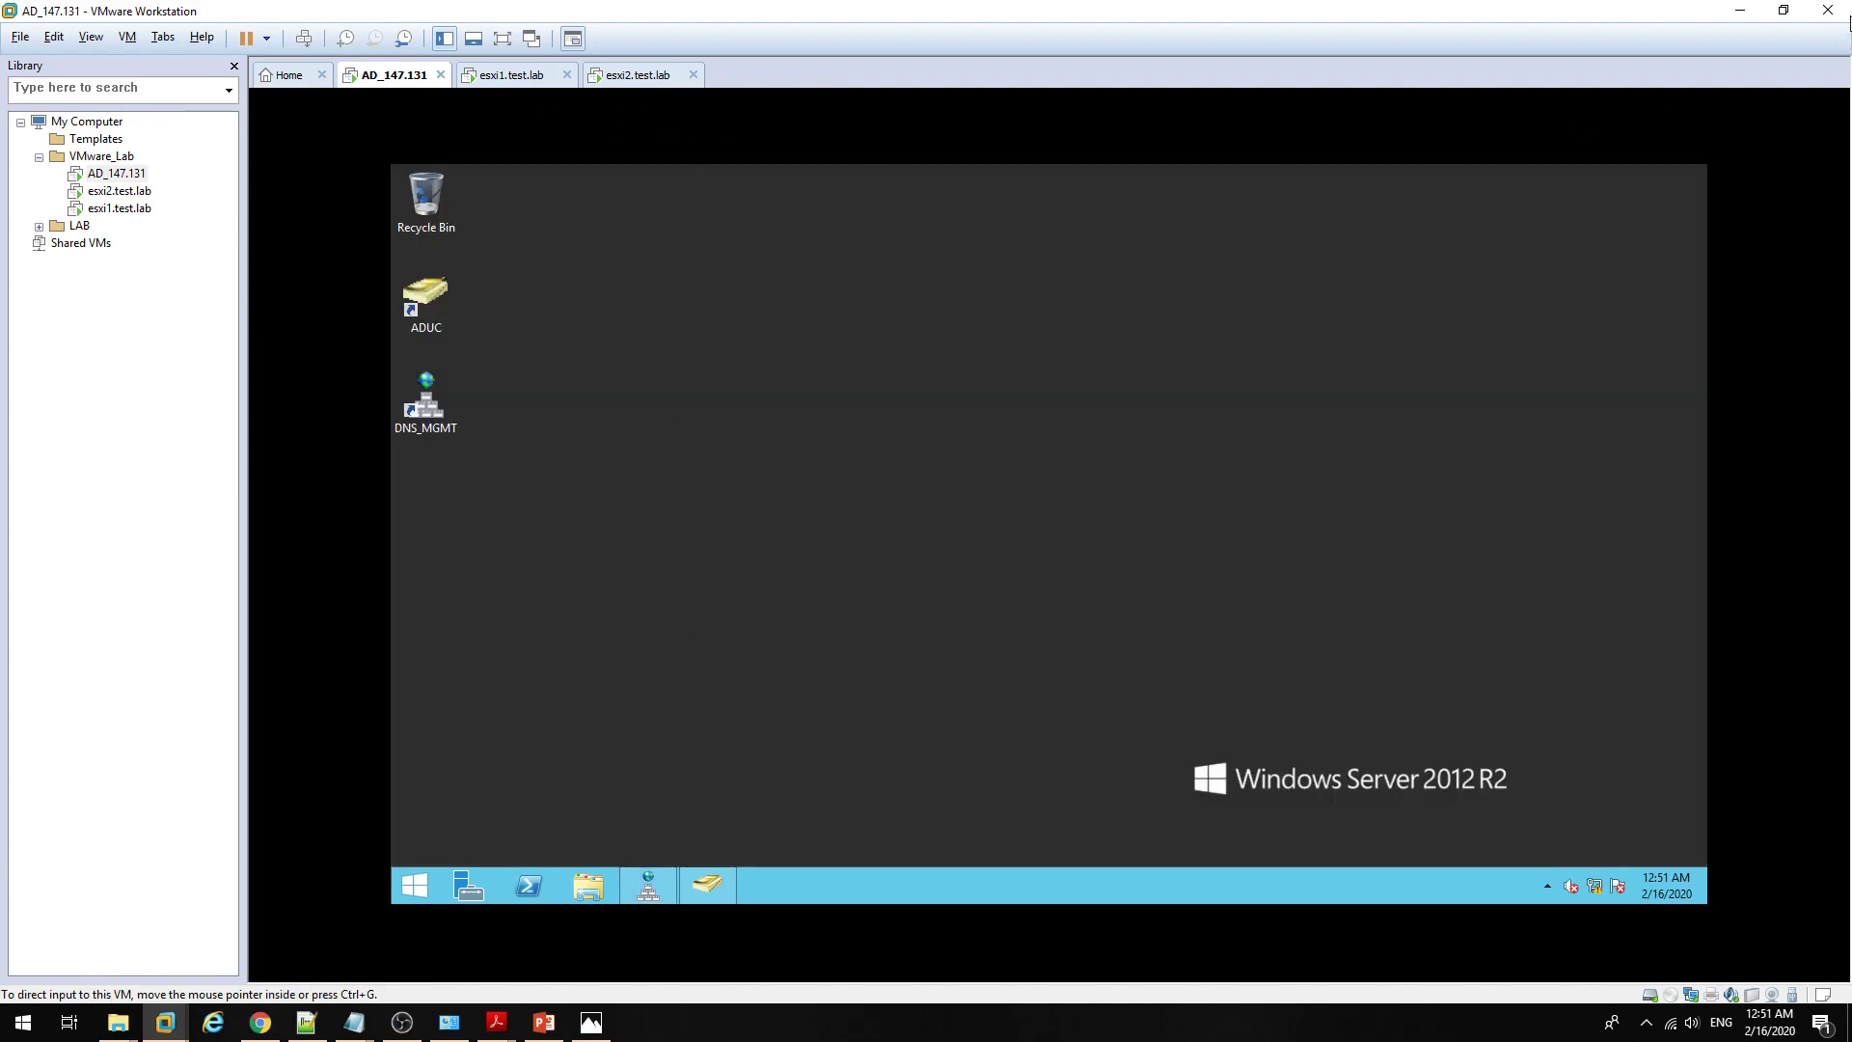
Step: Join esxi1 to the test.lab domain using the administrator account and its password
{"action": "left_click", "coordinate": [1741, 11]}
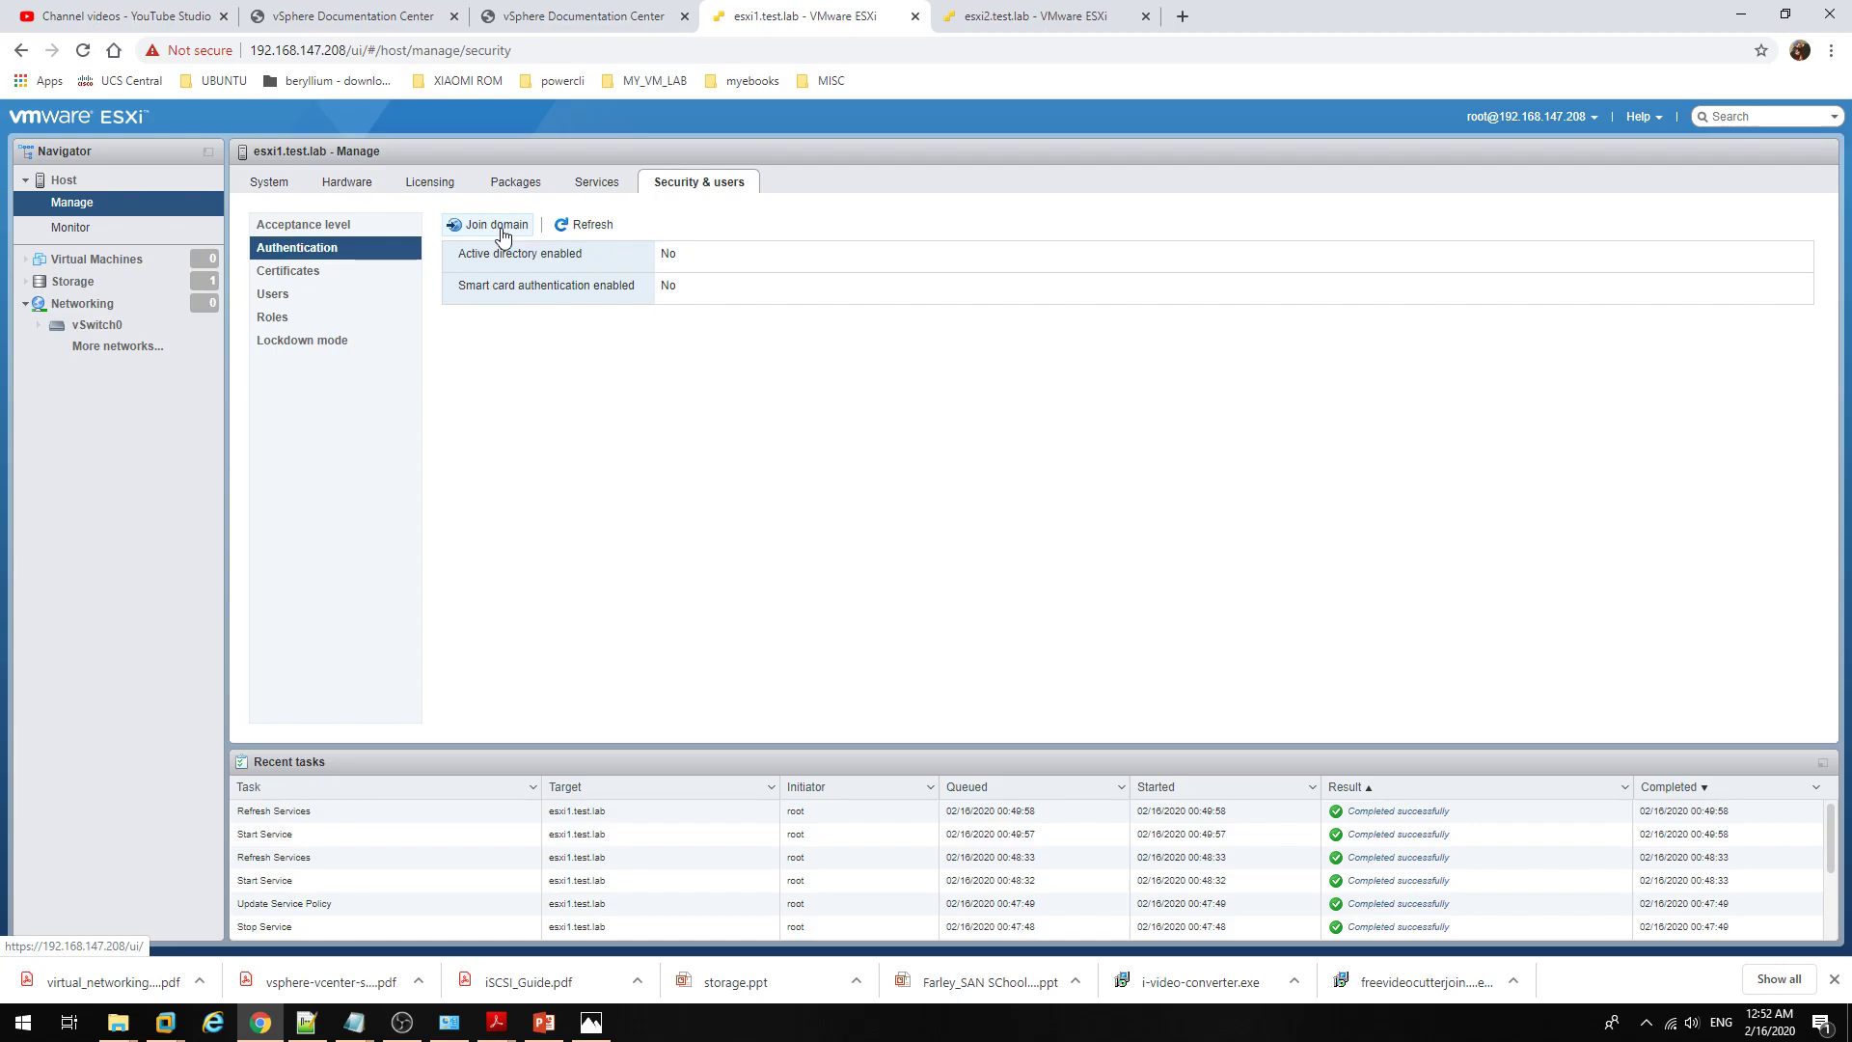
{"action": "left_click", "coordinate": [502, 235]}
{"action": "left_click", "coordinate": [958, 471]}
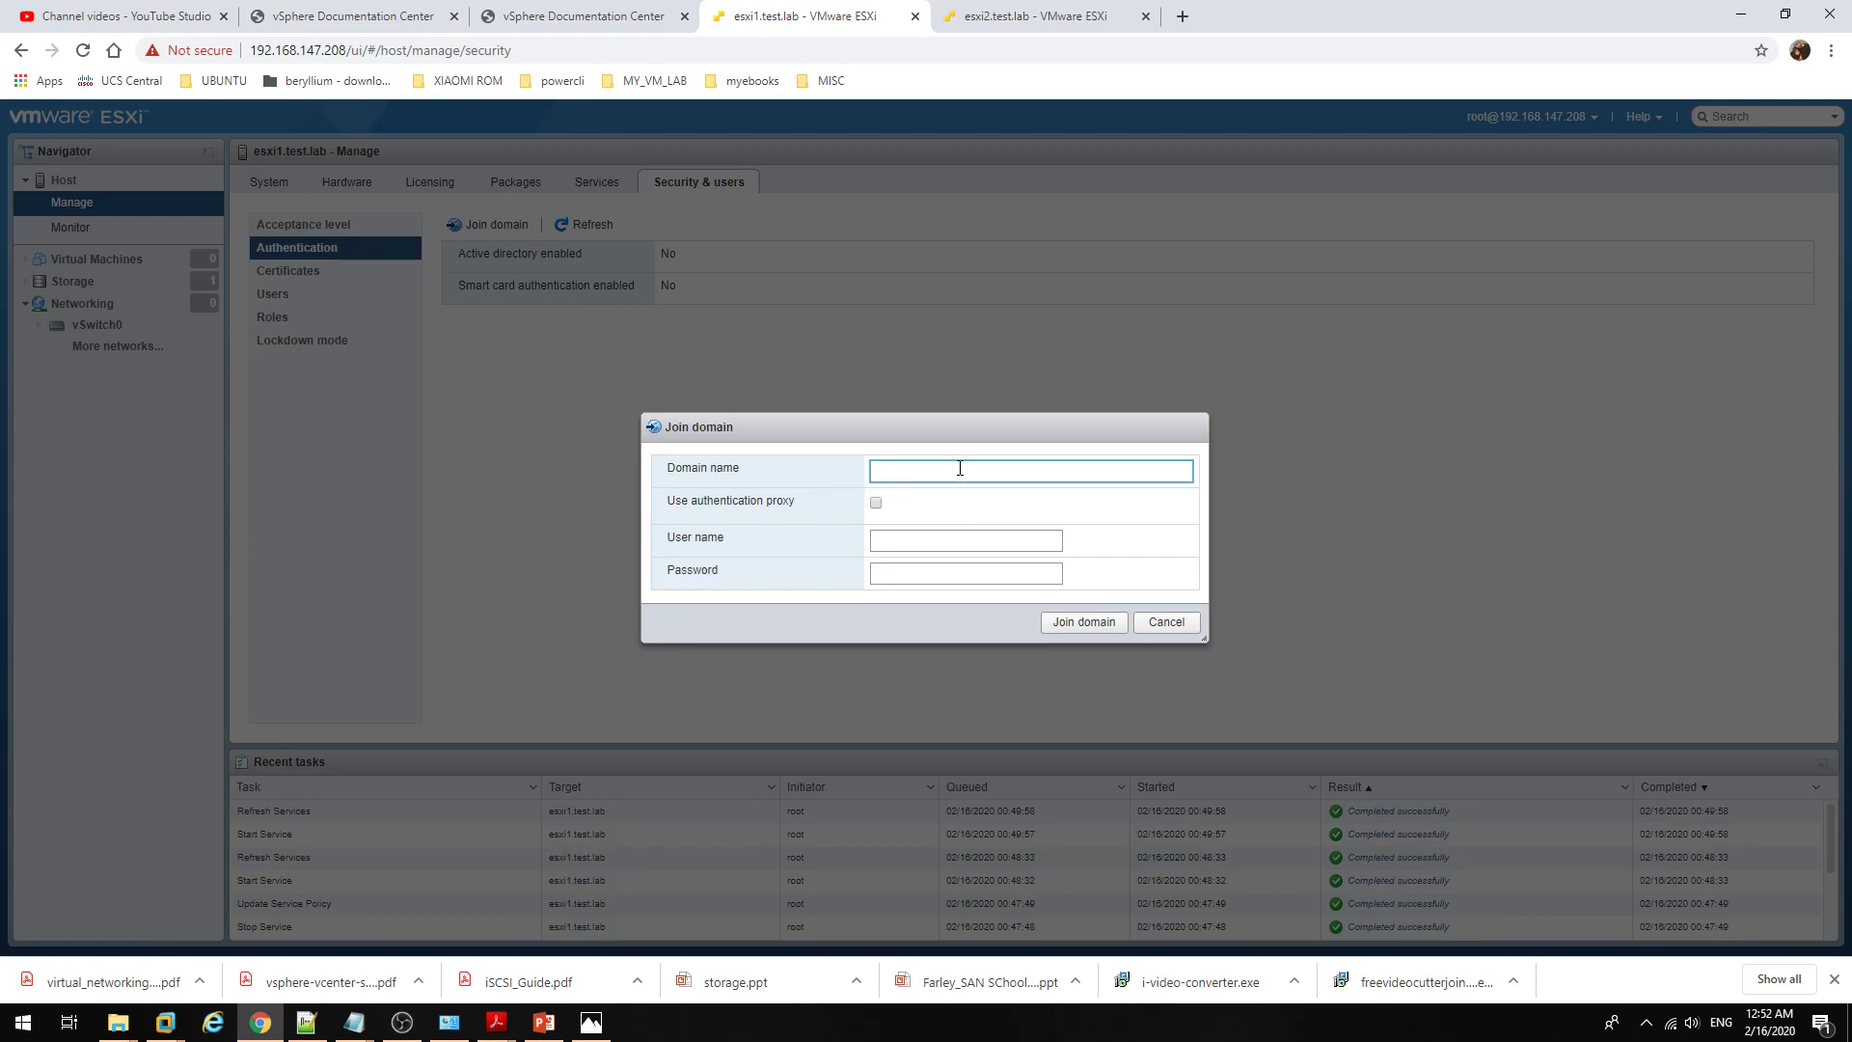
{"action": "type", "text": "test.lab"}
{"action": "left_click", "coordinate": [955, 544]}
{"action": "type", "text": "admini"}
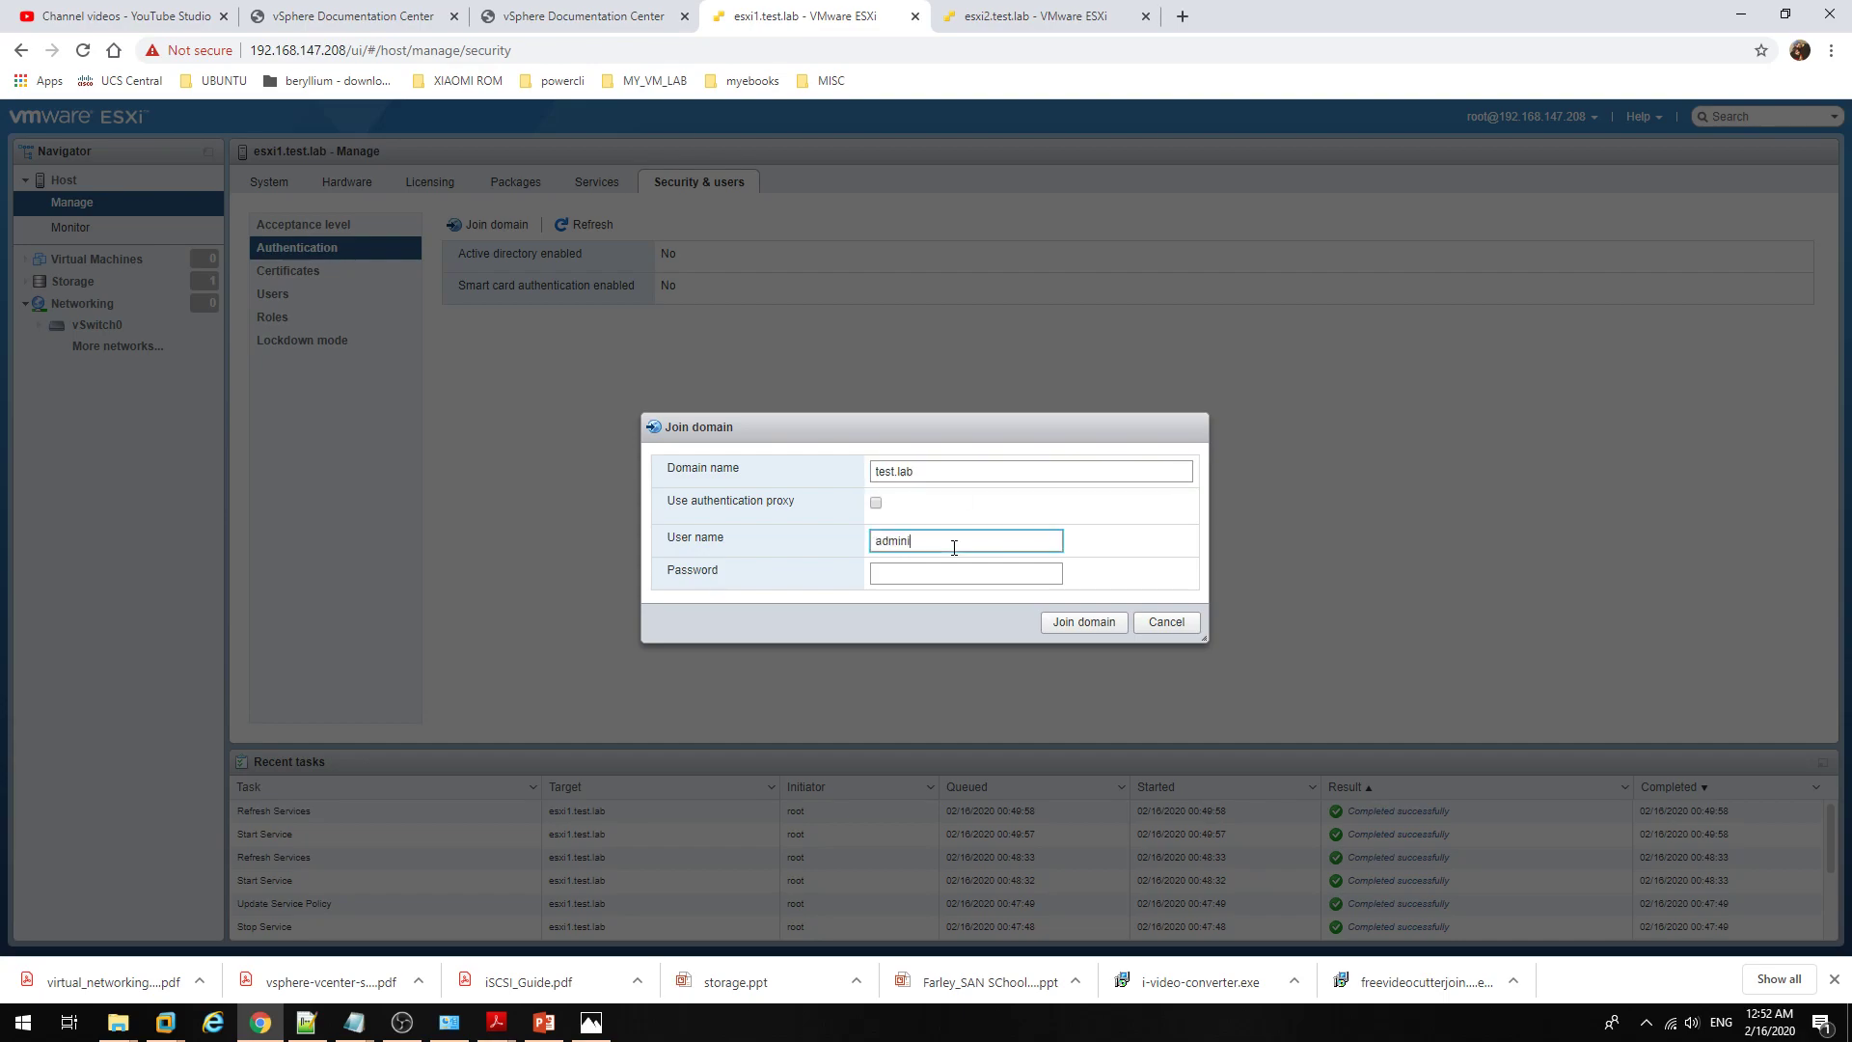
{"action": "type", "text": "strator"}
{"action": "key", "text": "Tab"}
{"action": "type", "text": "••••••"}
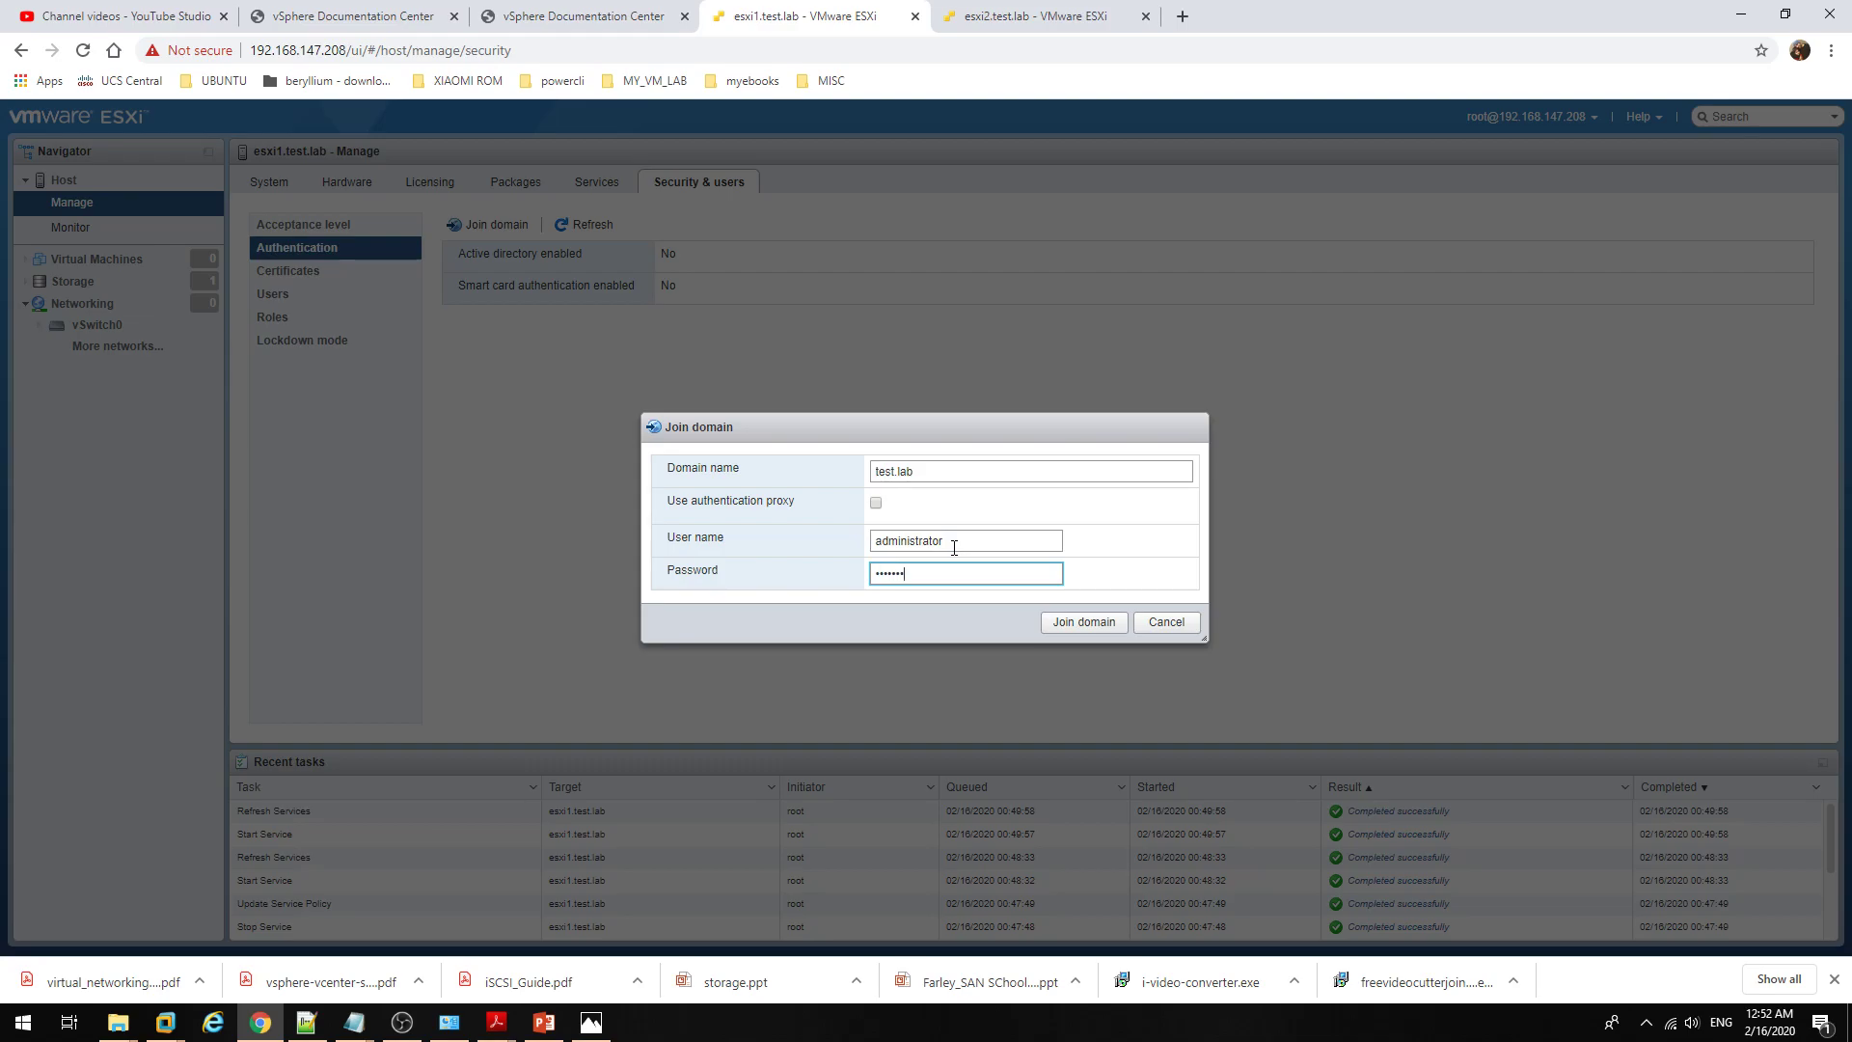
{"action": "left_click", "coordinate": [1082, 624]}
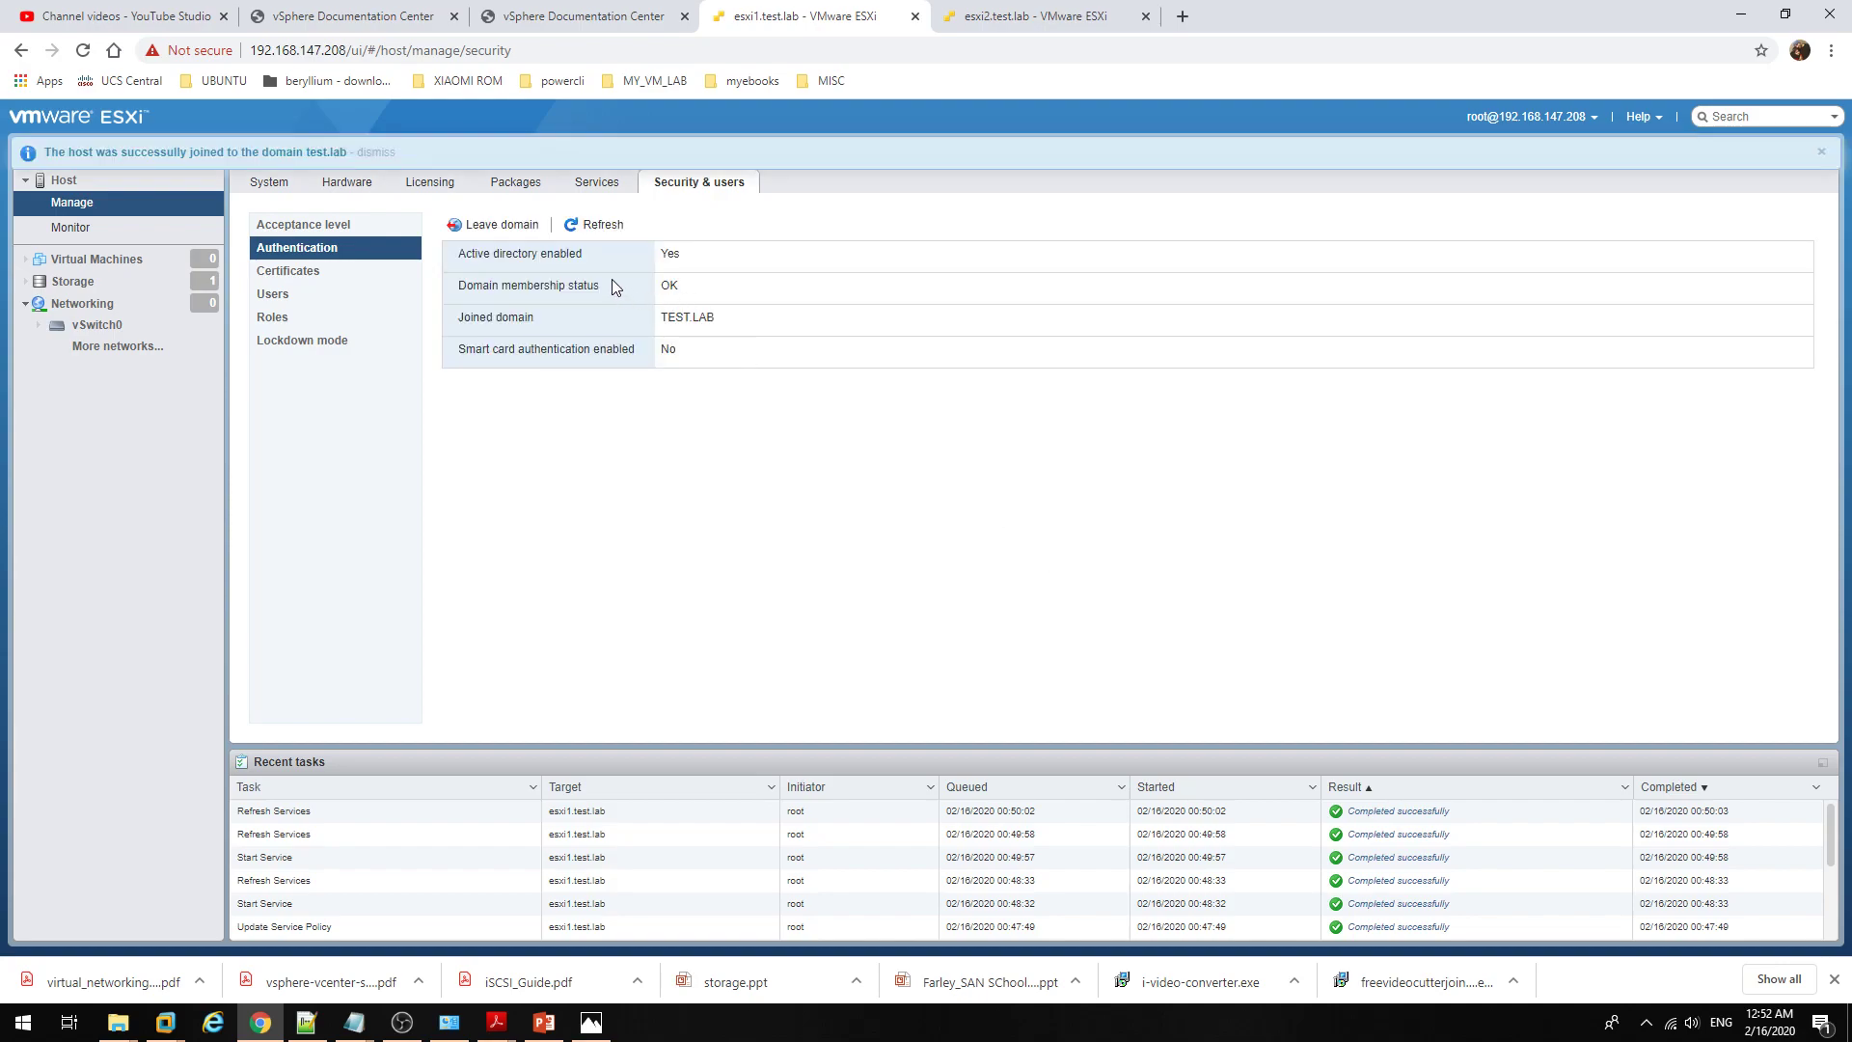
{"action": "left_click_drag", "start_coordinate": [500, 256], "coordinate": [600, 287]}
Step: Confirm esxi1's authentication settings show the joined TEST.LAB domain
{"action": "left_click", "coordinate": [654, 258]}
{"action": "left_click", "coordinate": [696, 291]}
{"action": "double_click", "coordinate": [705, 322]}
{"action": "left_click", "coordinate": [719, 447]}
Step: Check esxi2's Security & users Authentication page shows it joined to TEST.LAB
{"action": "left_click", "coordinate": [974, 15]}
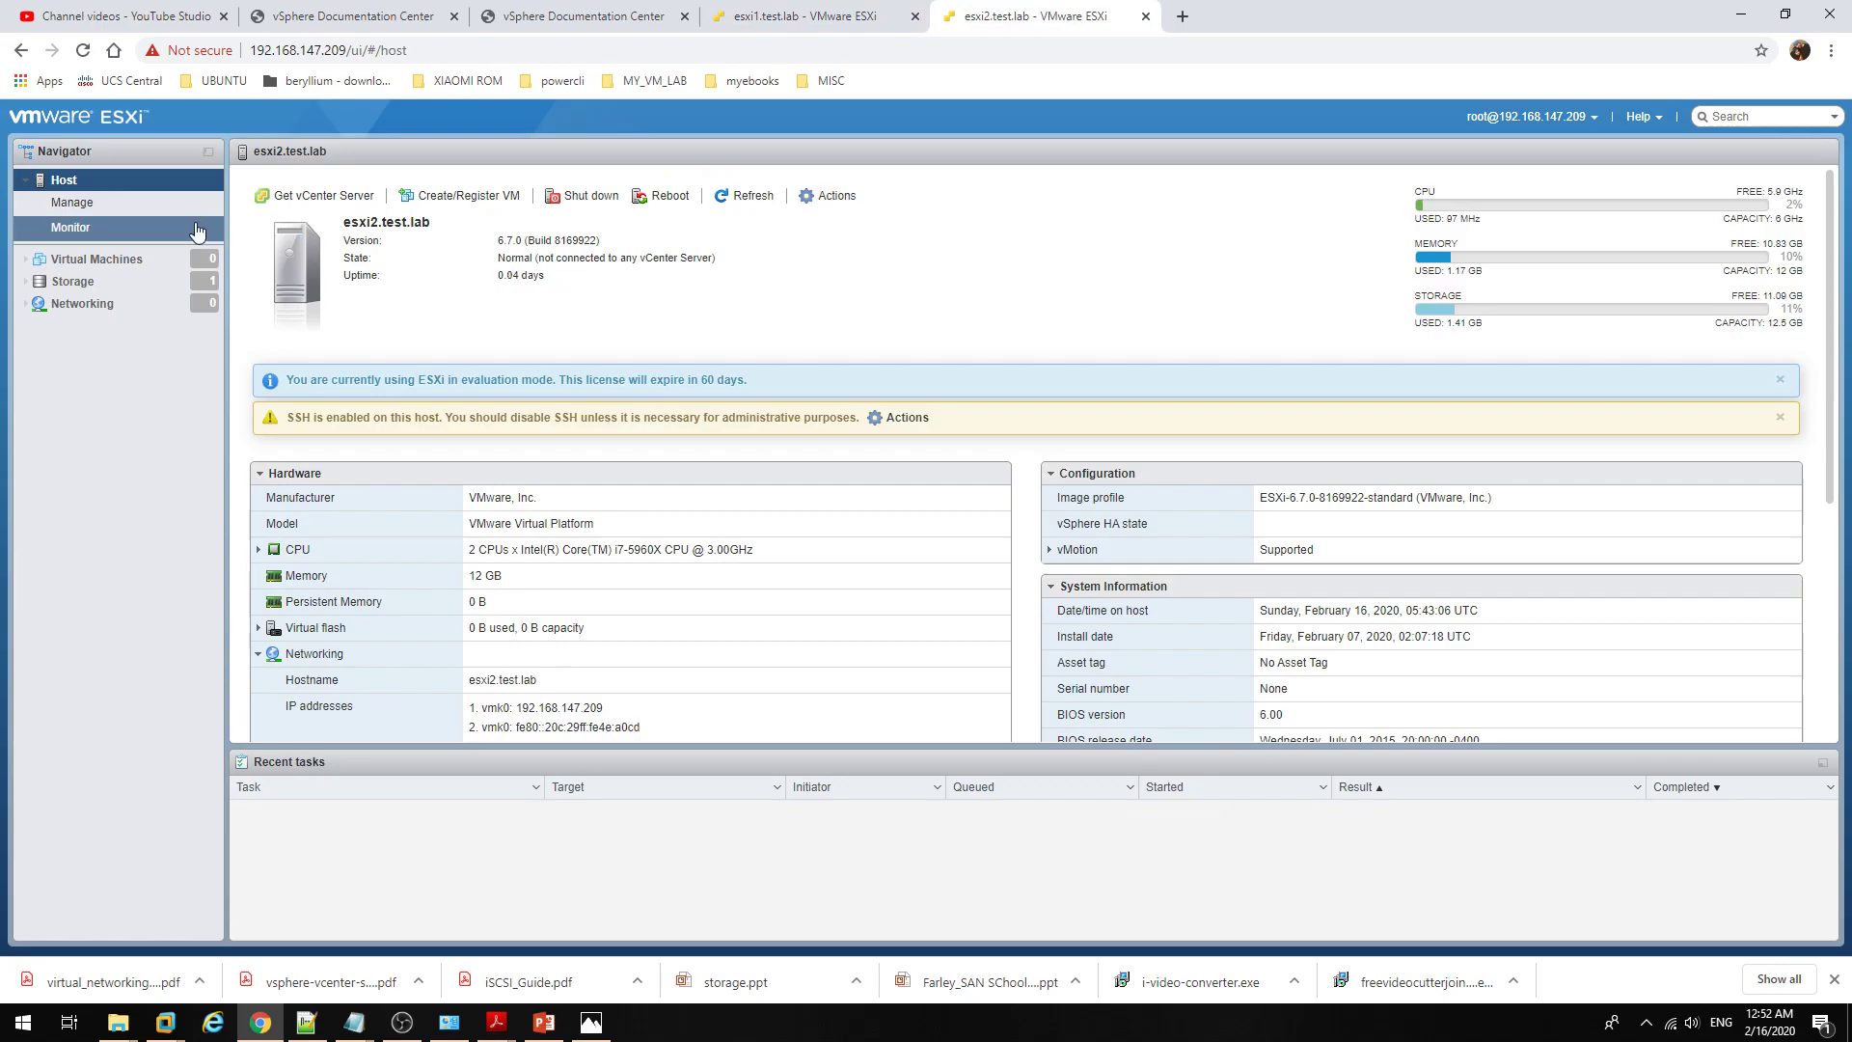
{"action": "left_click_drag", "start_coordinate": [823, 199], "coordinate": [825, 232]}
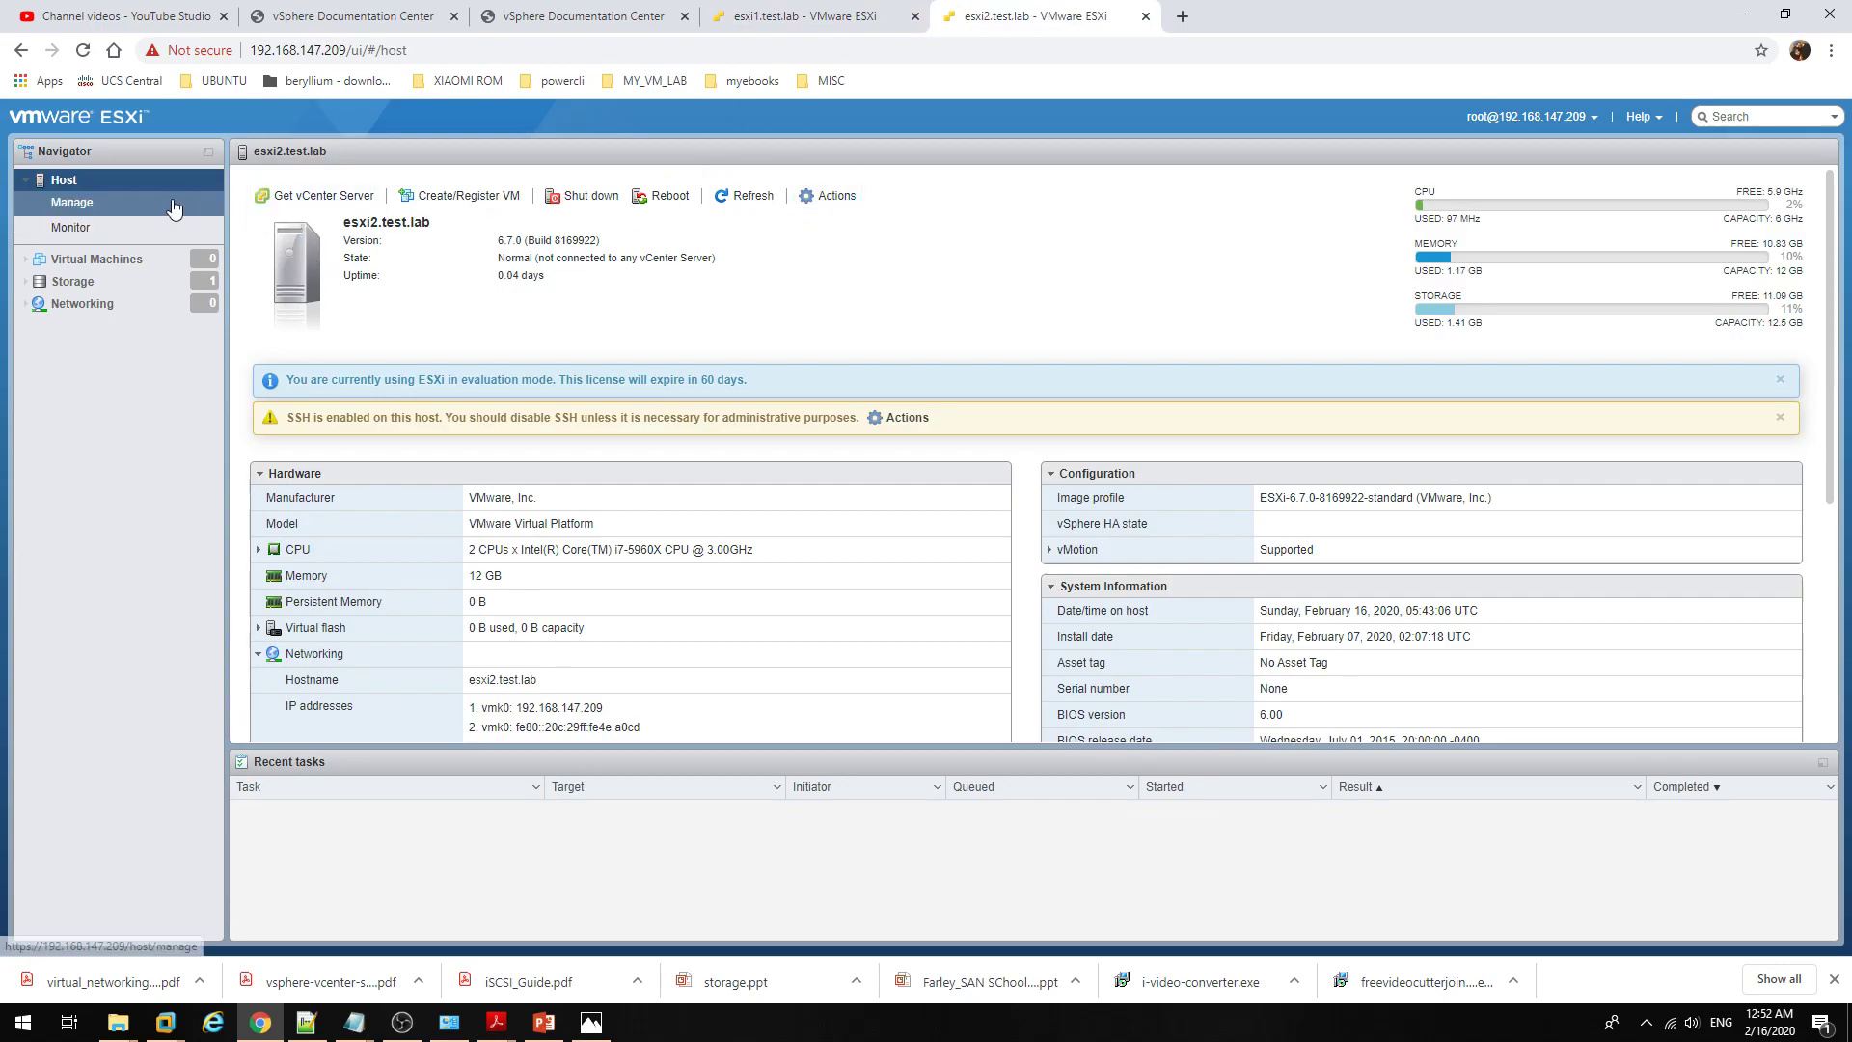
{"action": "left_click", "coordinate": [174, 204]}
{"action": "left_click", "coordinate": [697, 193]}
{"action": "left_click", "coordinate": [360, 248]}
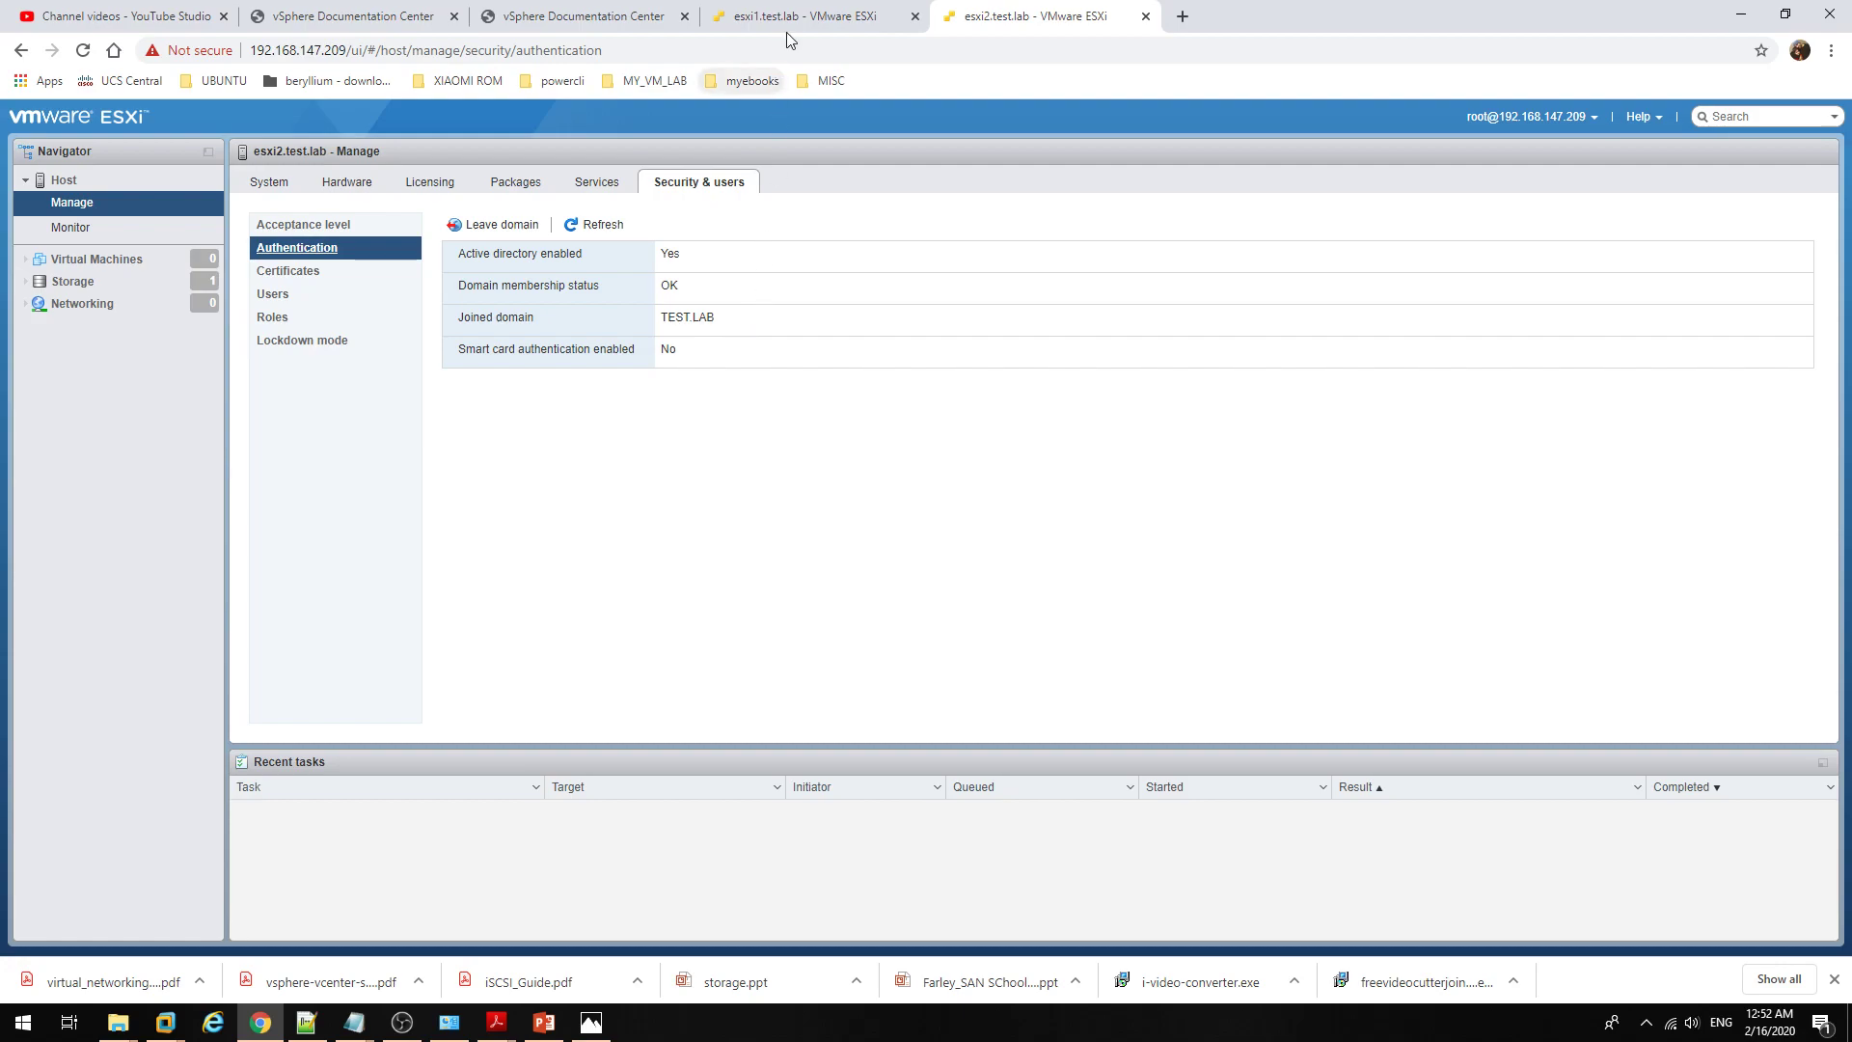
Step: Return to esxi1 and list its local users, showing only root
{"action": "left_click", "coordinate": [815, 20]}
{"action": "left_click", "coordinate": [983, 24]}
{"action": "left_click", "coordinate": [857, 18]}
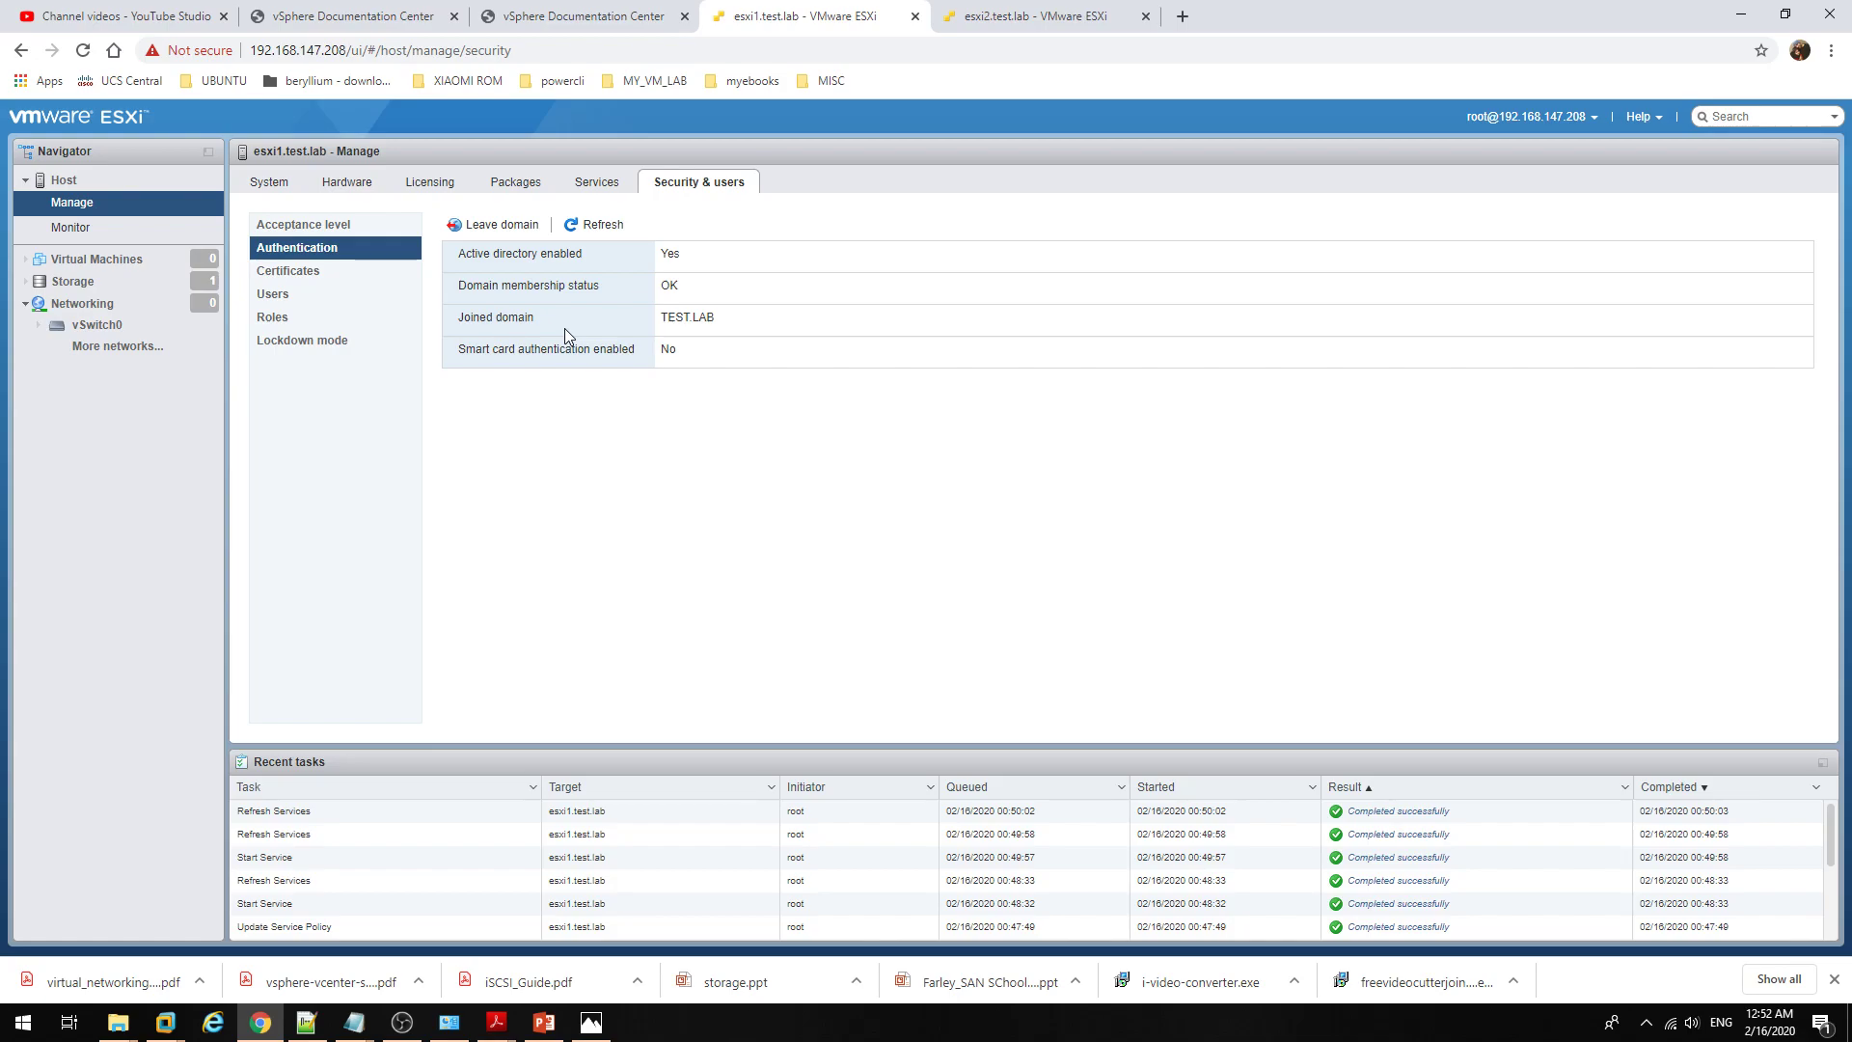
{"action": "left_click", "coordinate": [335, 296]}
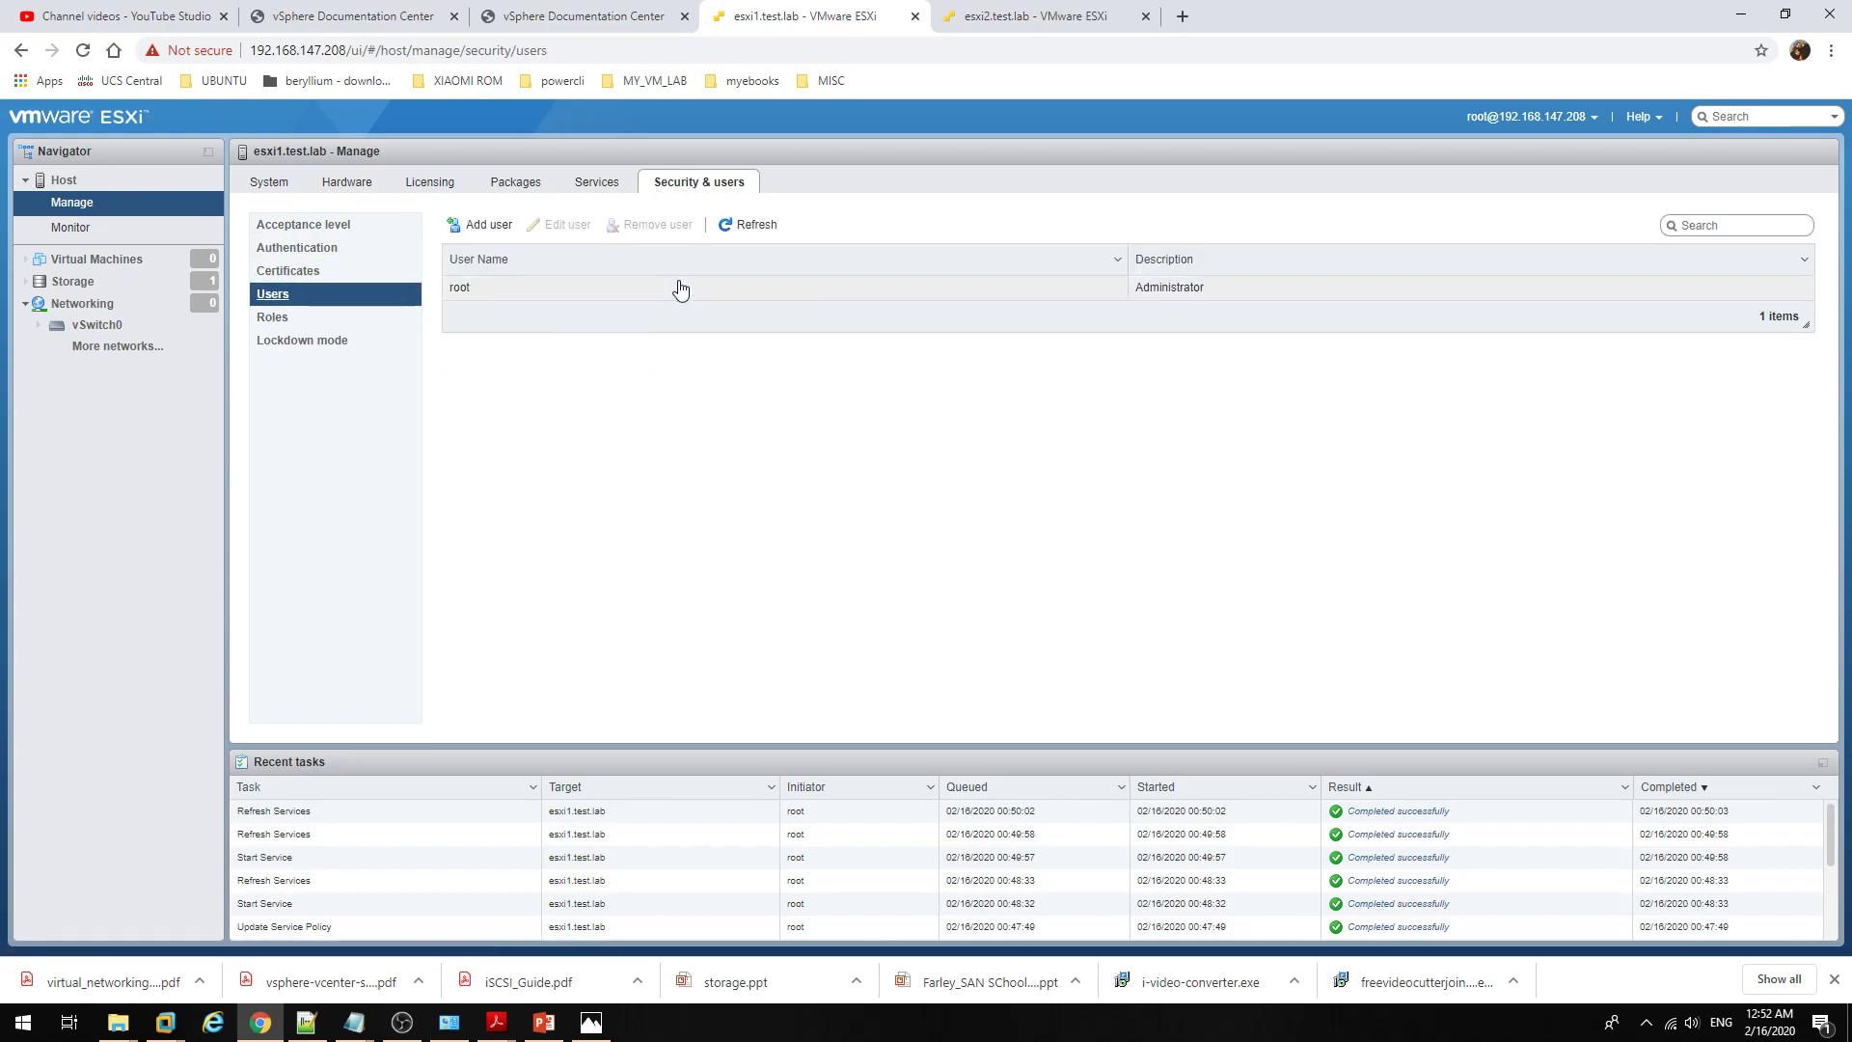
Step: Refresh the users list and start a new local user named testuser
{"action": "left_click", "coordinate": [770, 225]}
{"action": "left_click", "coordinate": [498, 223]}
{"action": "left_click", "coordinate": [1023, 464]}
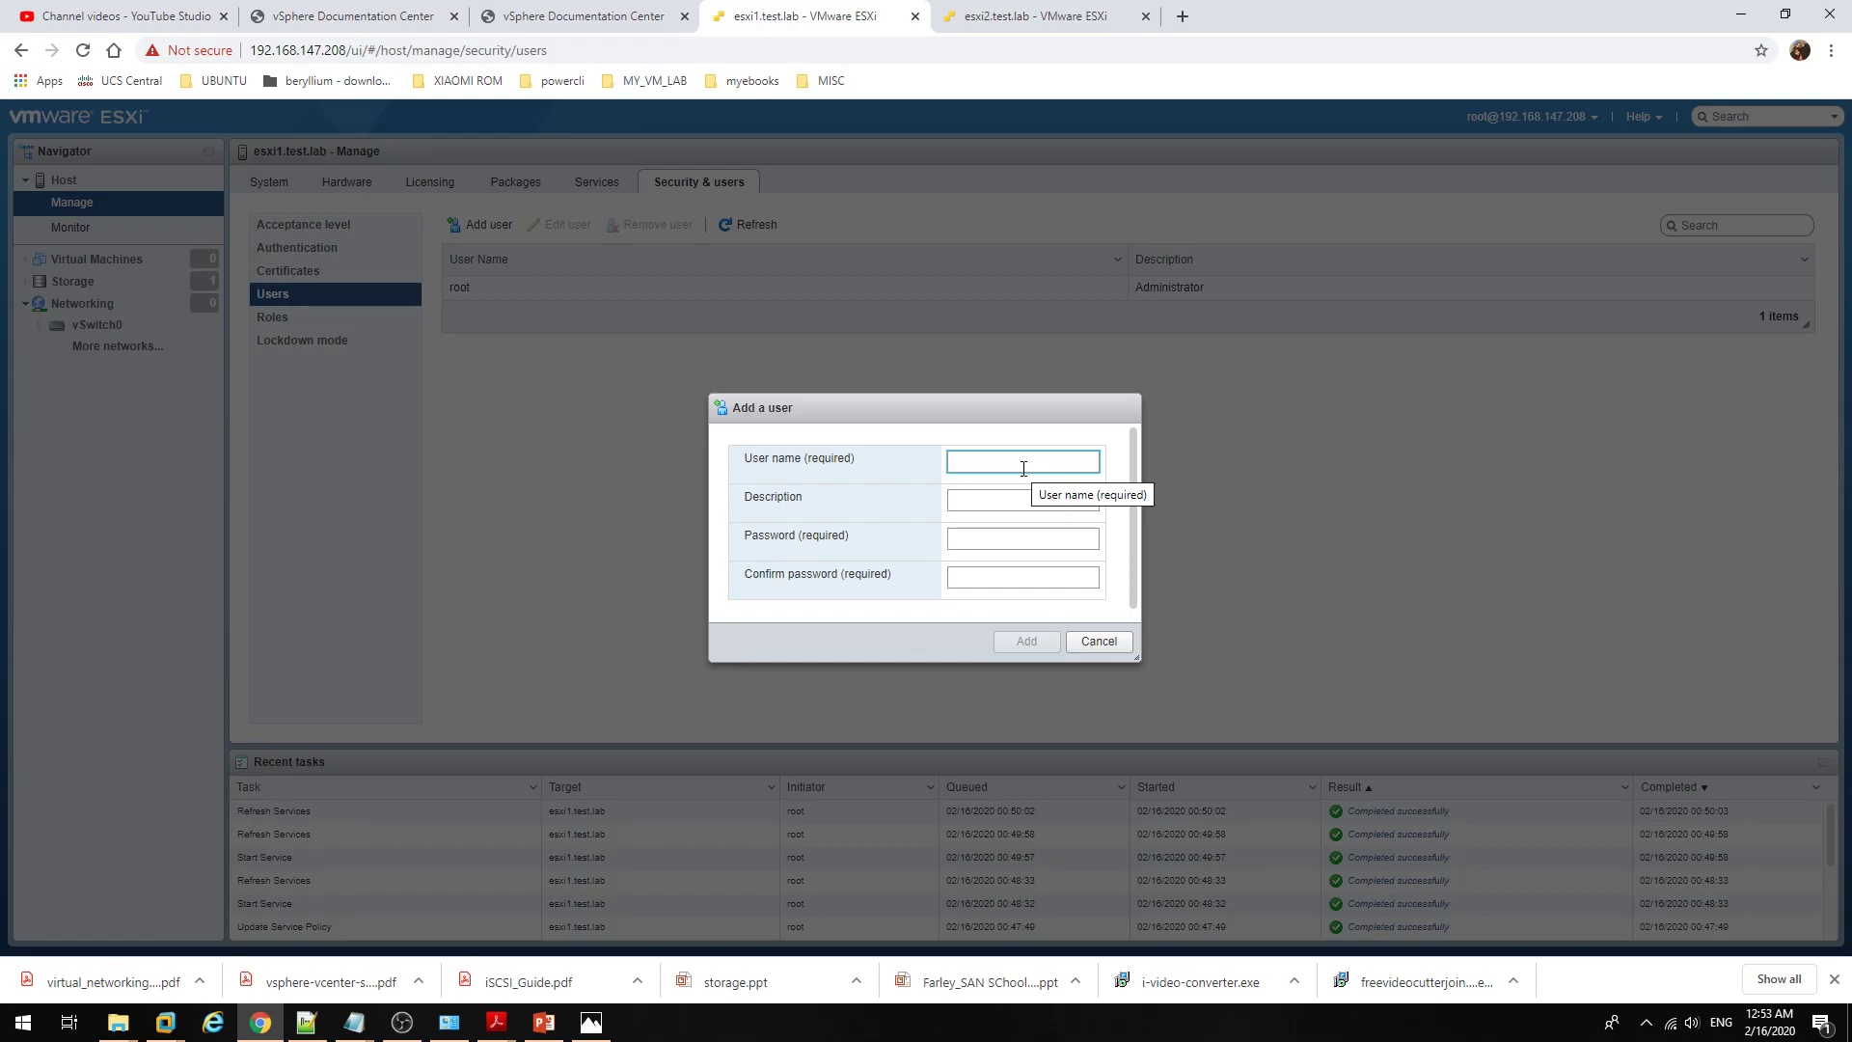
{"action": "type", "text": "testuser"}
{"action": "double_click", "coordinate": [1024, 469]}
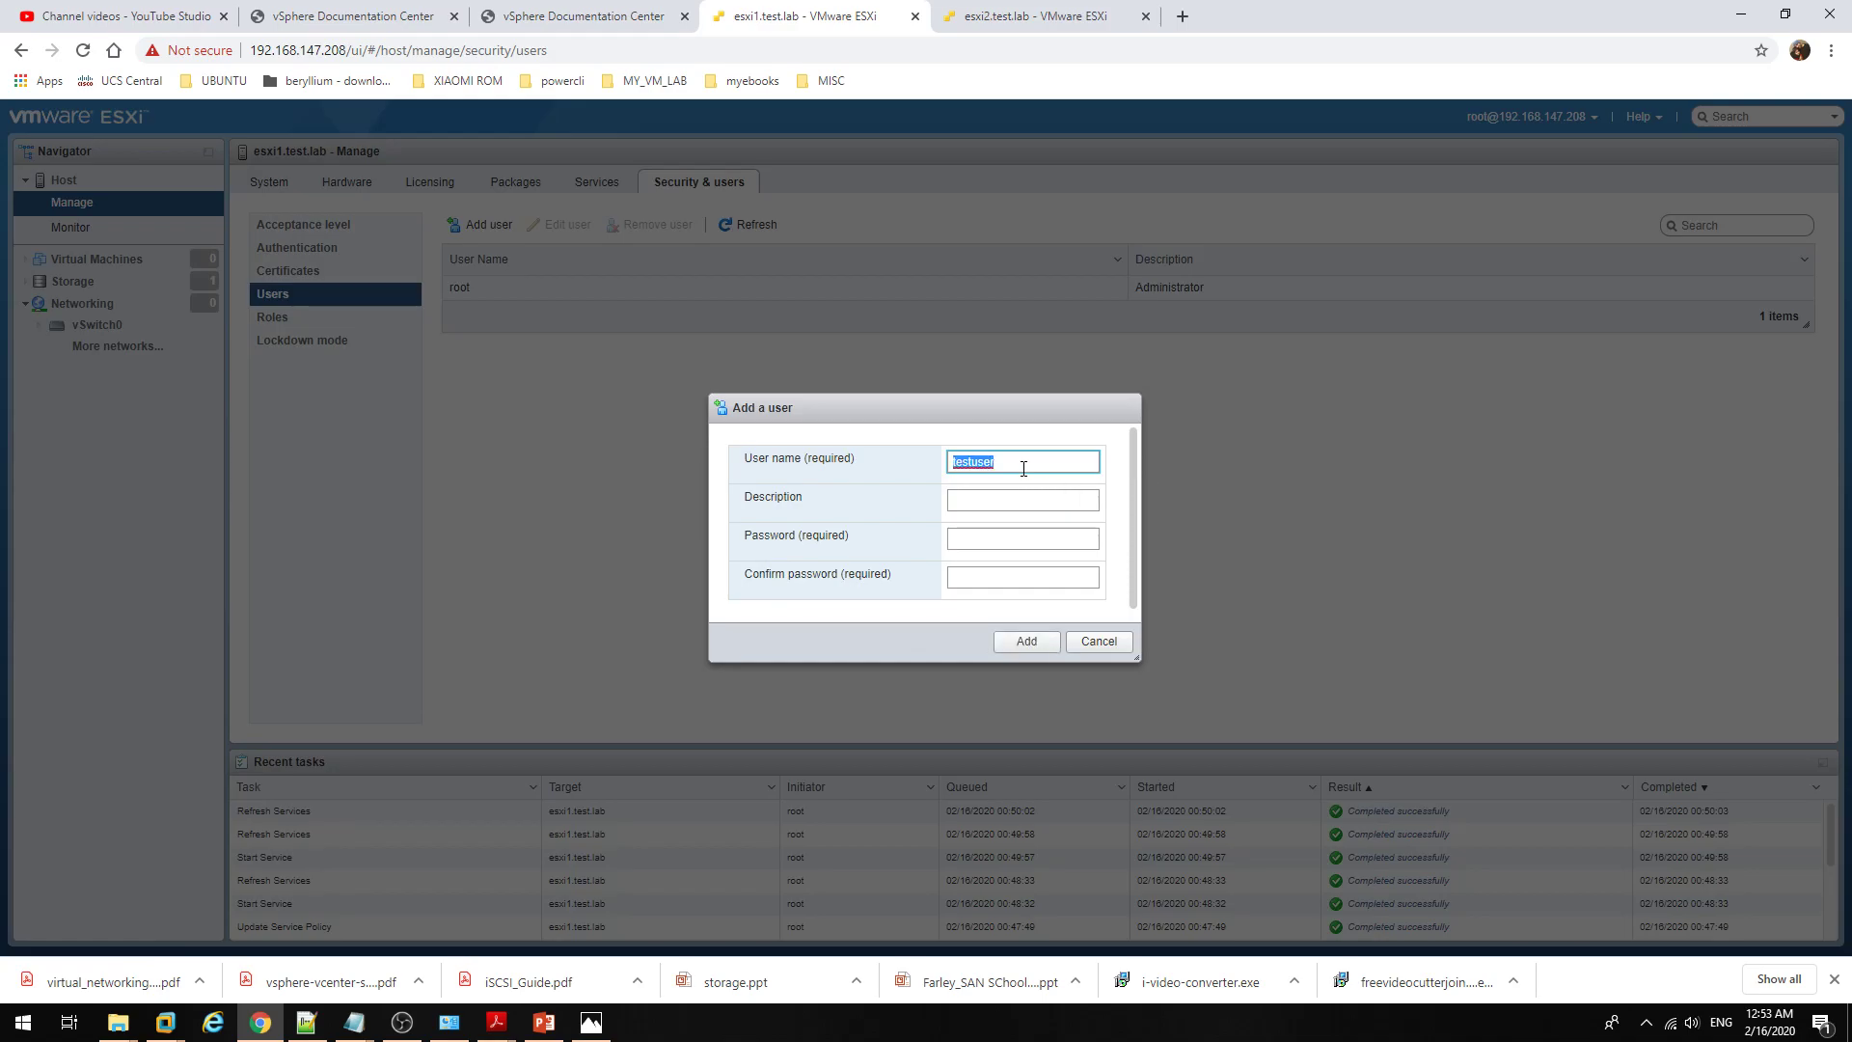
{"action": "key", "text": "Tab"}
Step: Give testuser description test and a password, create it, and list the host roles
{"action": "type", "text": "test"}
{"action": "key", "text": "Tab"}
{"action": "type", "text": "******"}
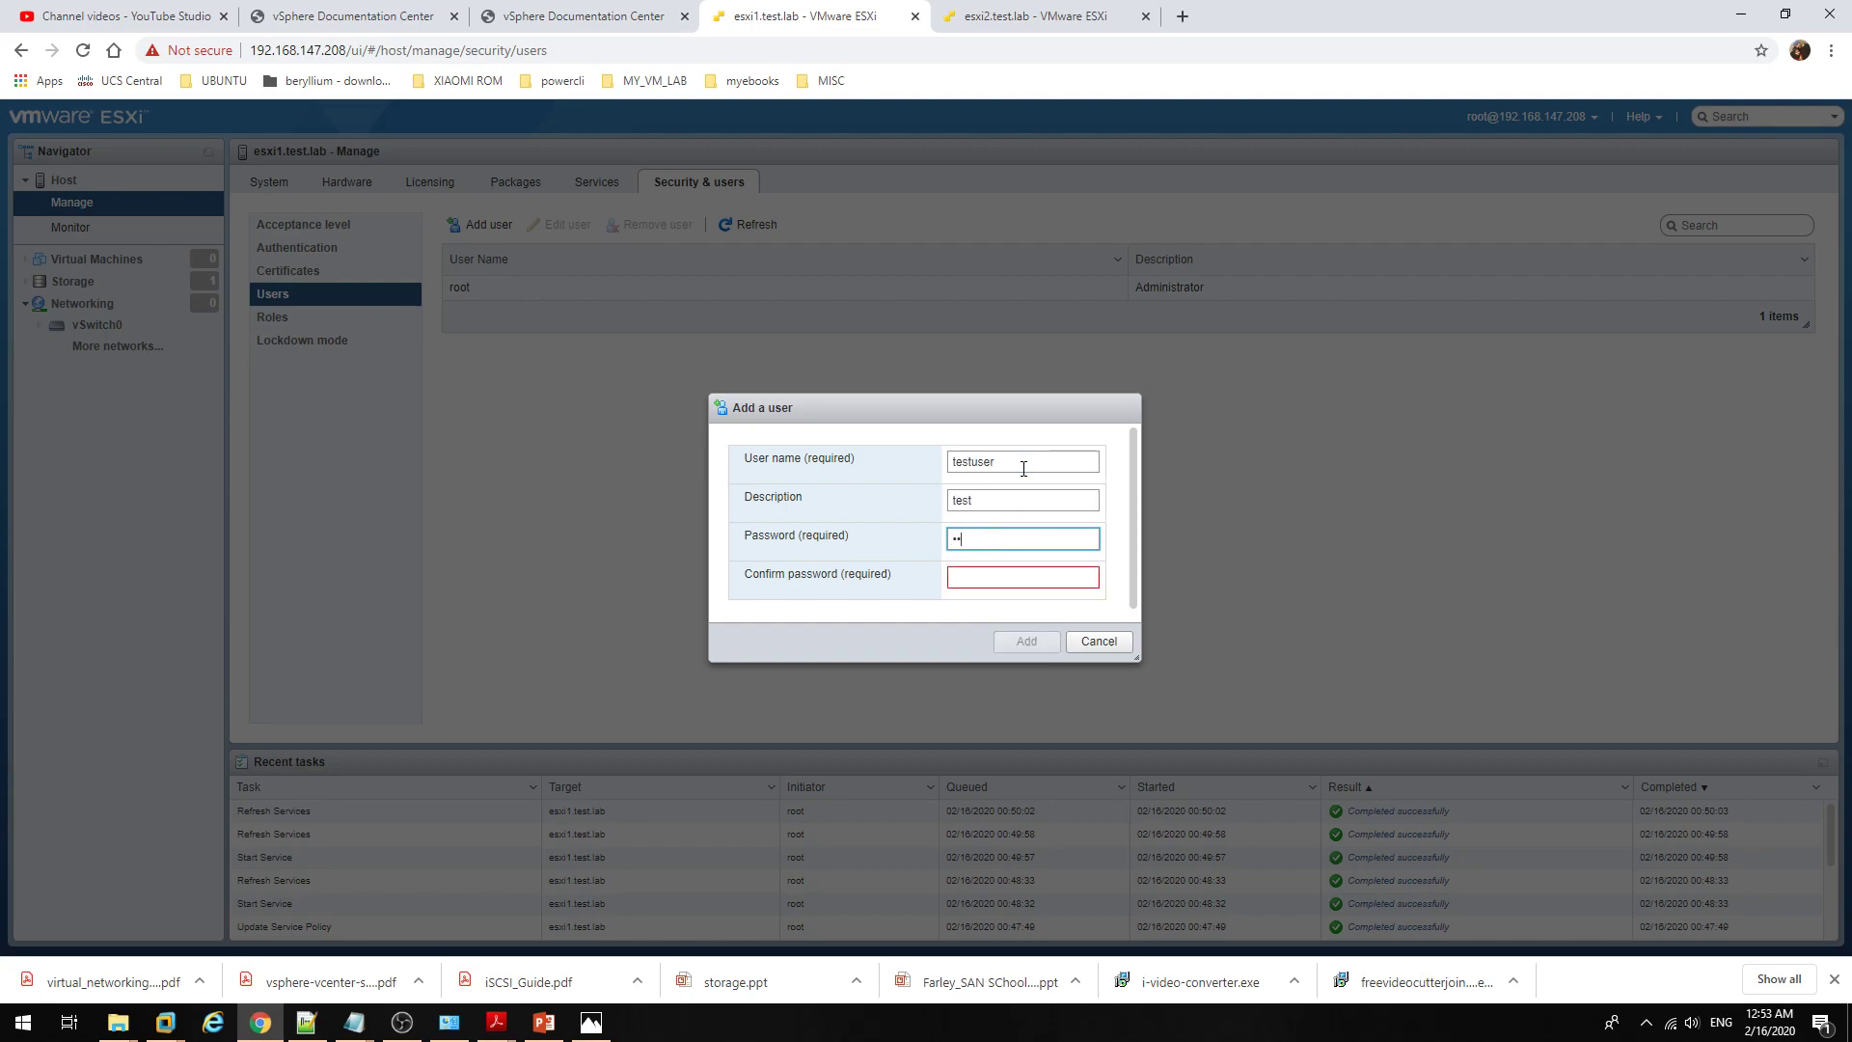
{"action": "type", "text": "****"}
{"action": "key", "text": "Tab"}
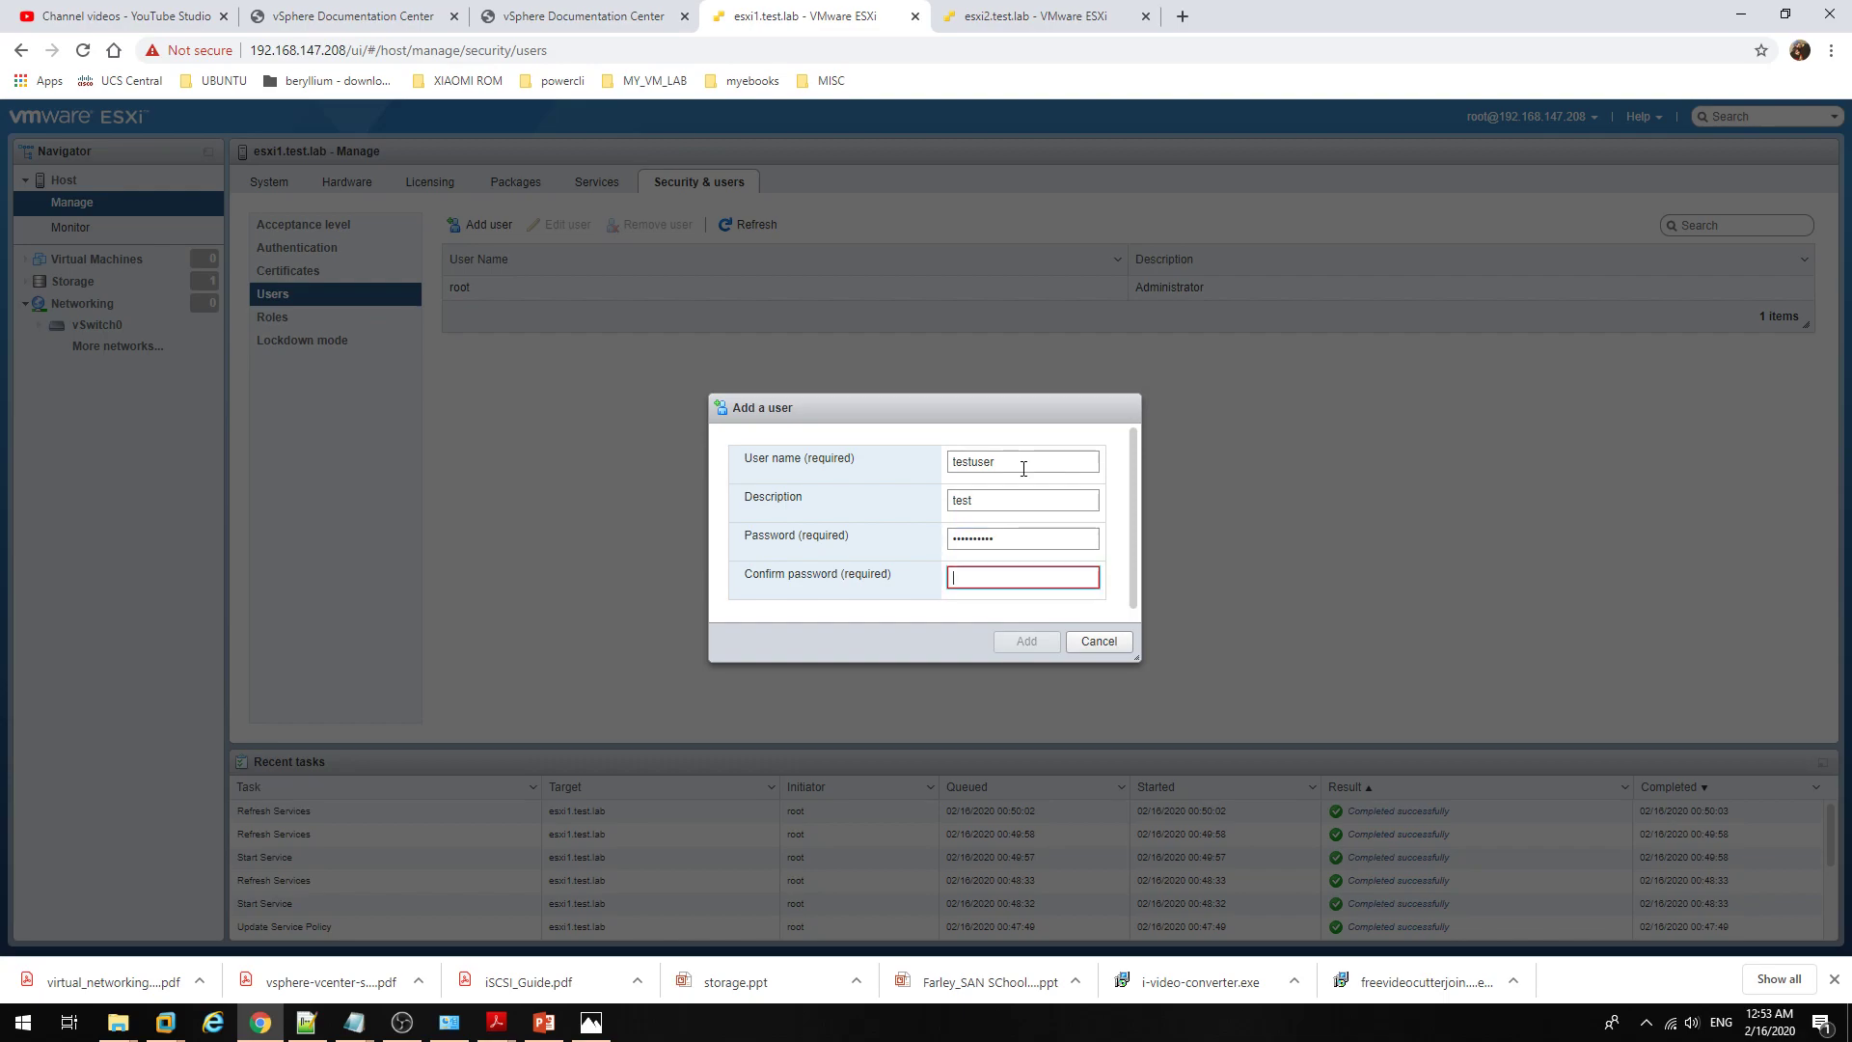
{"action": "type", "text": "**********"}
{"action": "left_click", "coordinate": [1008, 644]}
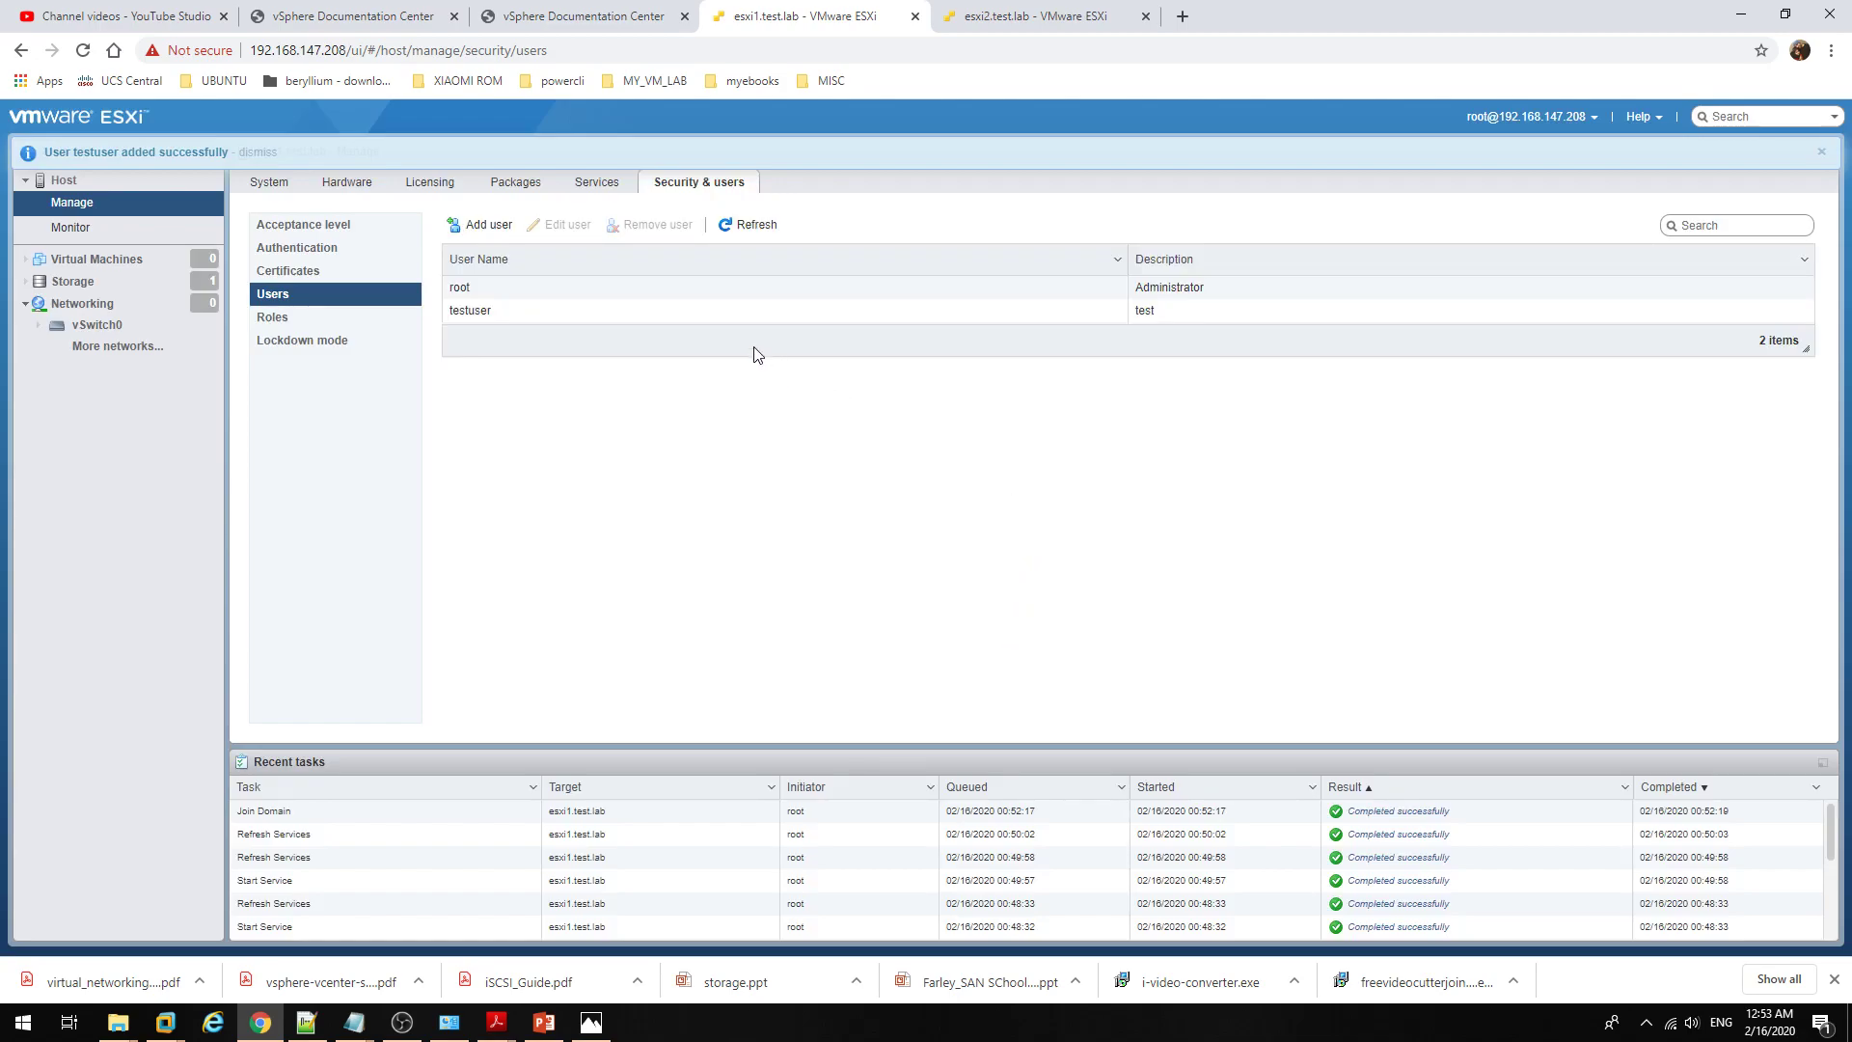
{"action": "left_click", "coordinate": [723, 318]}
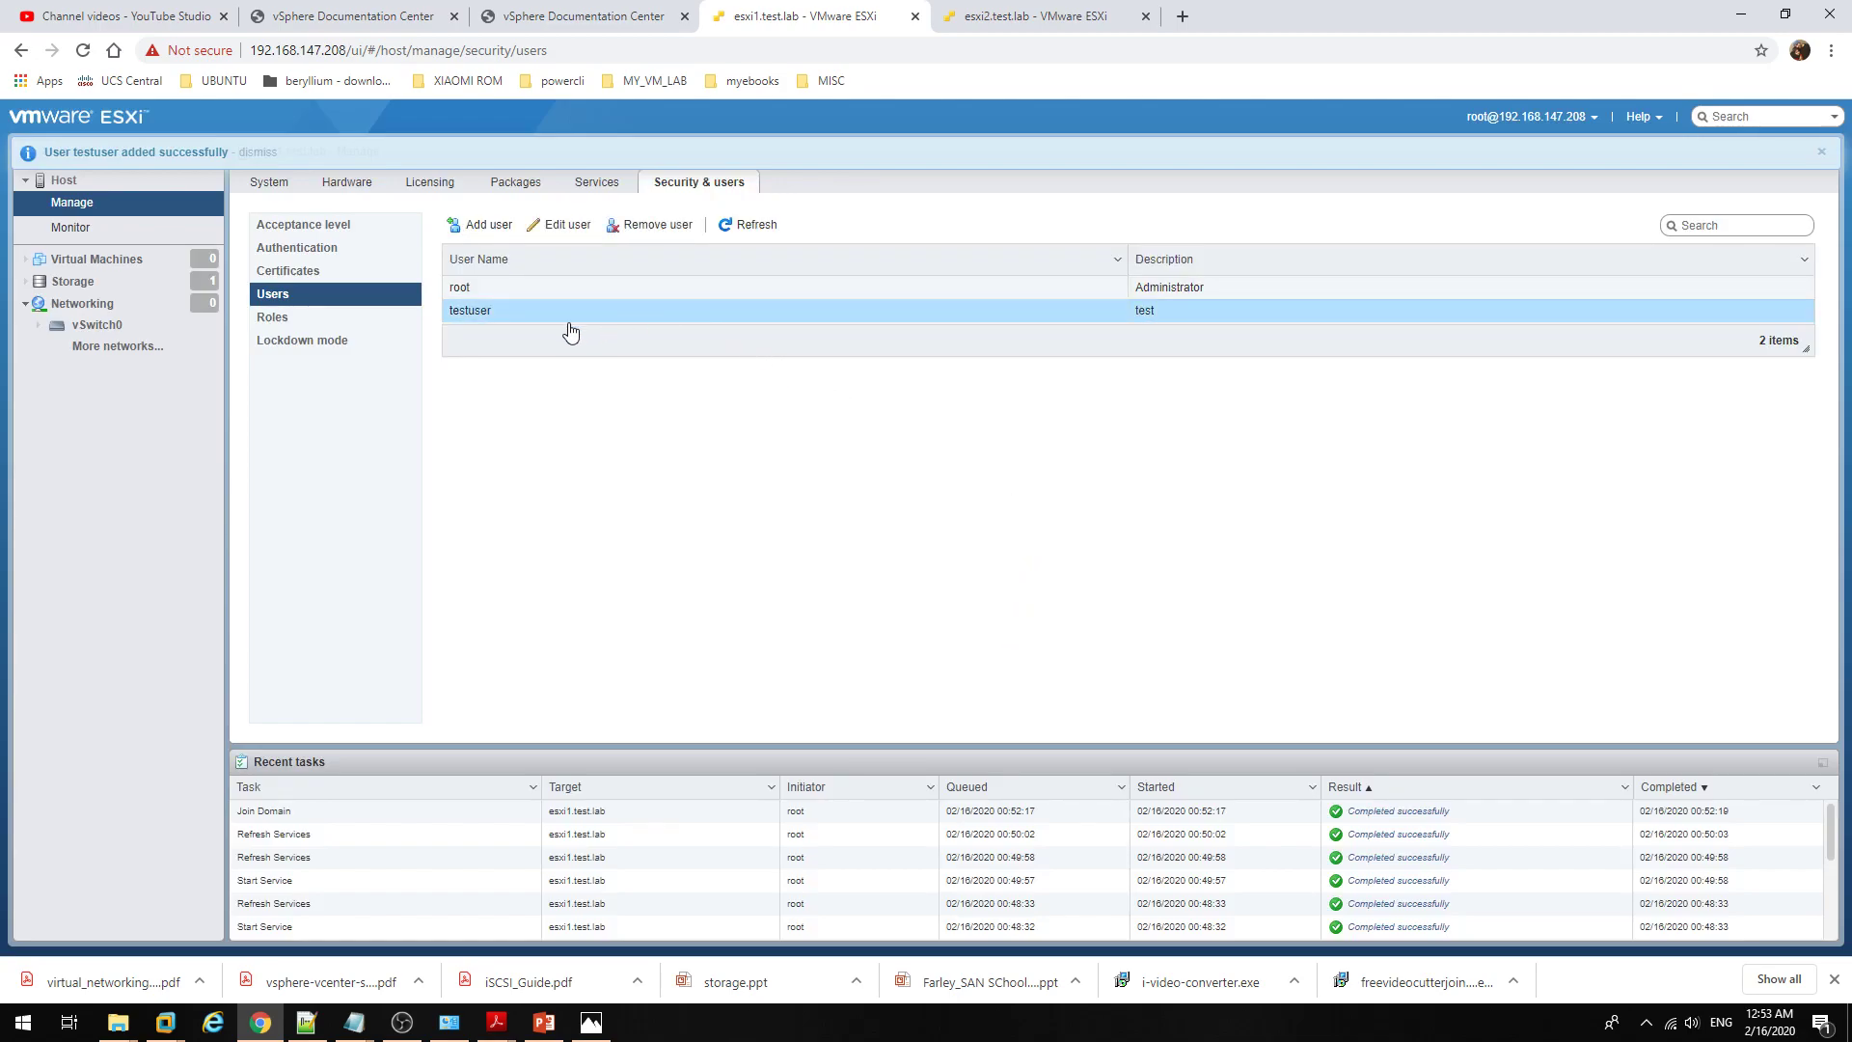
{"action": "left_click", "coordinate": [329, 322]}
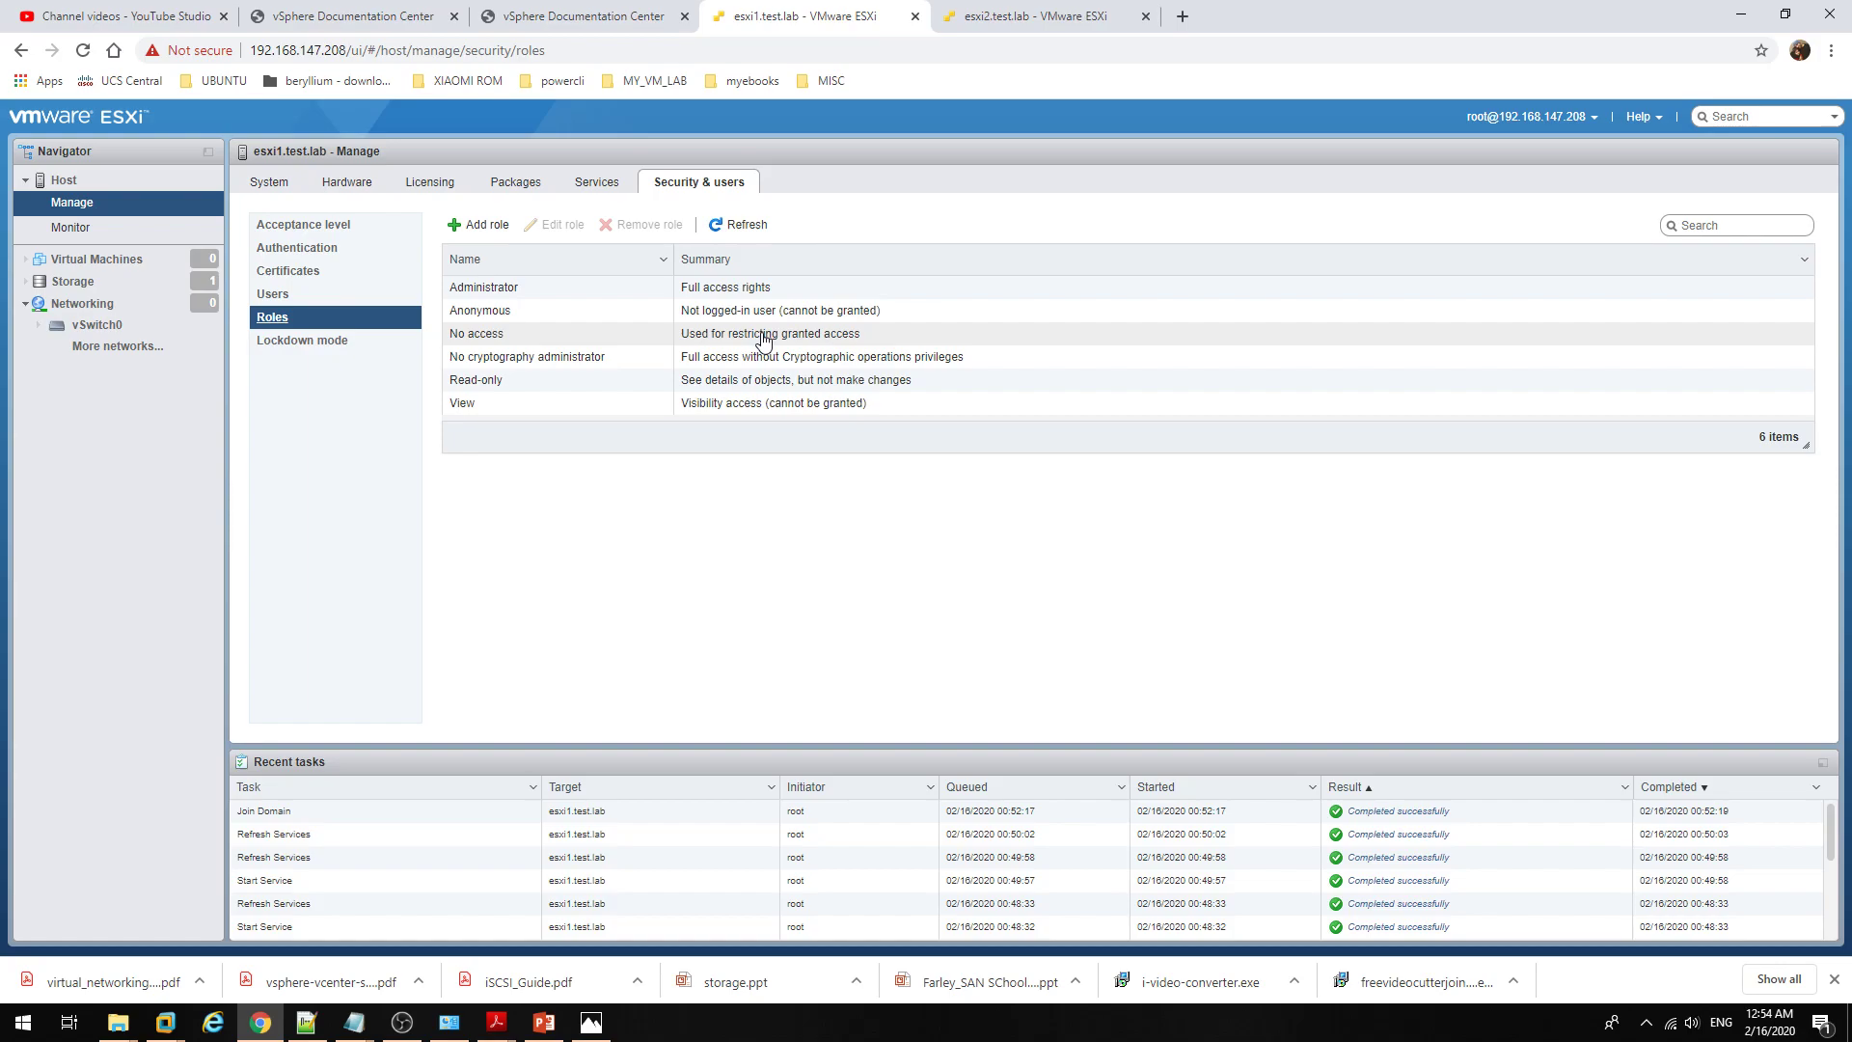
{"action": "left_click", "coordinate": [688, 292]}
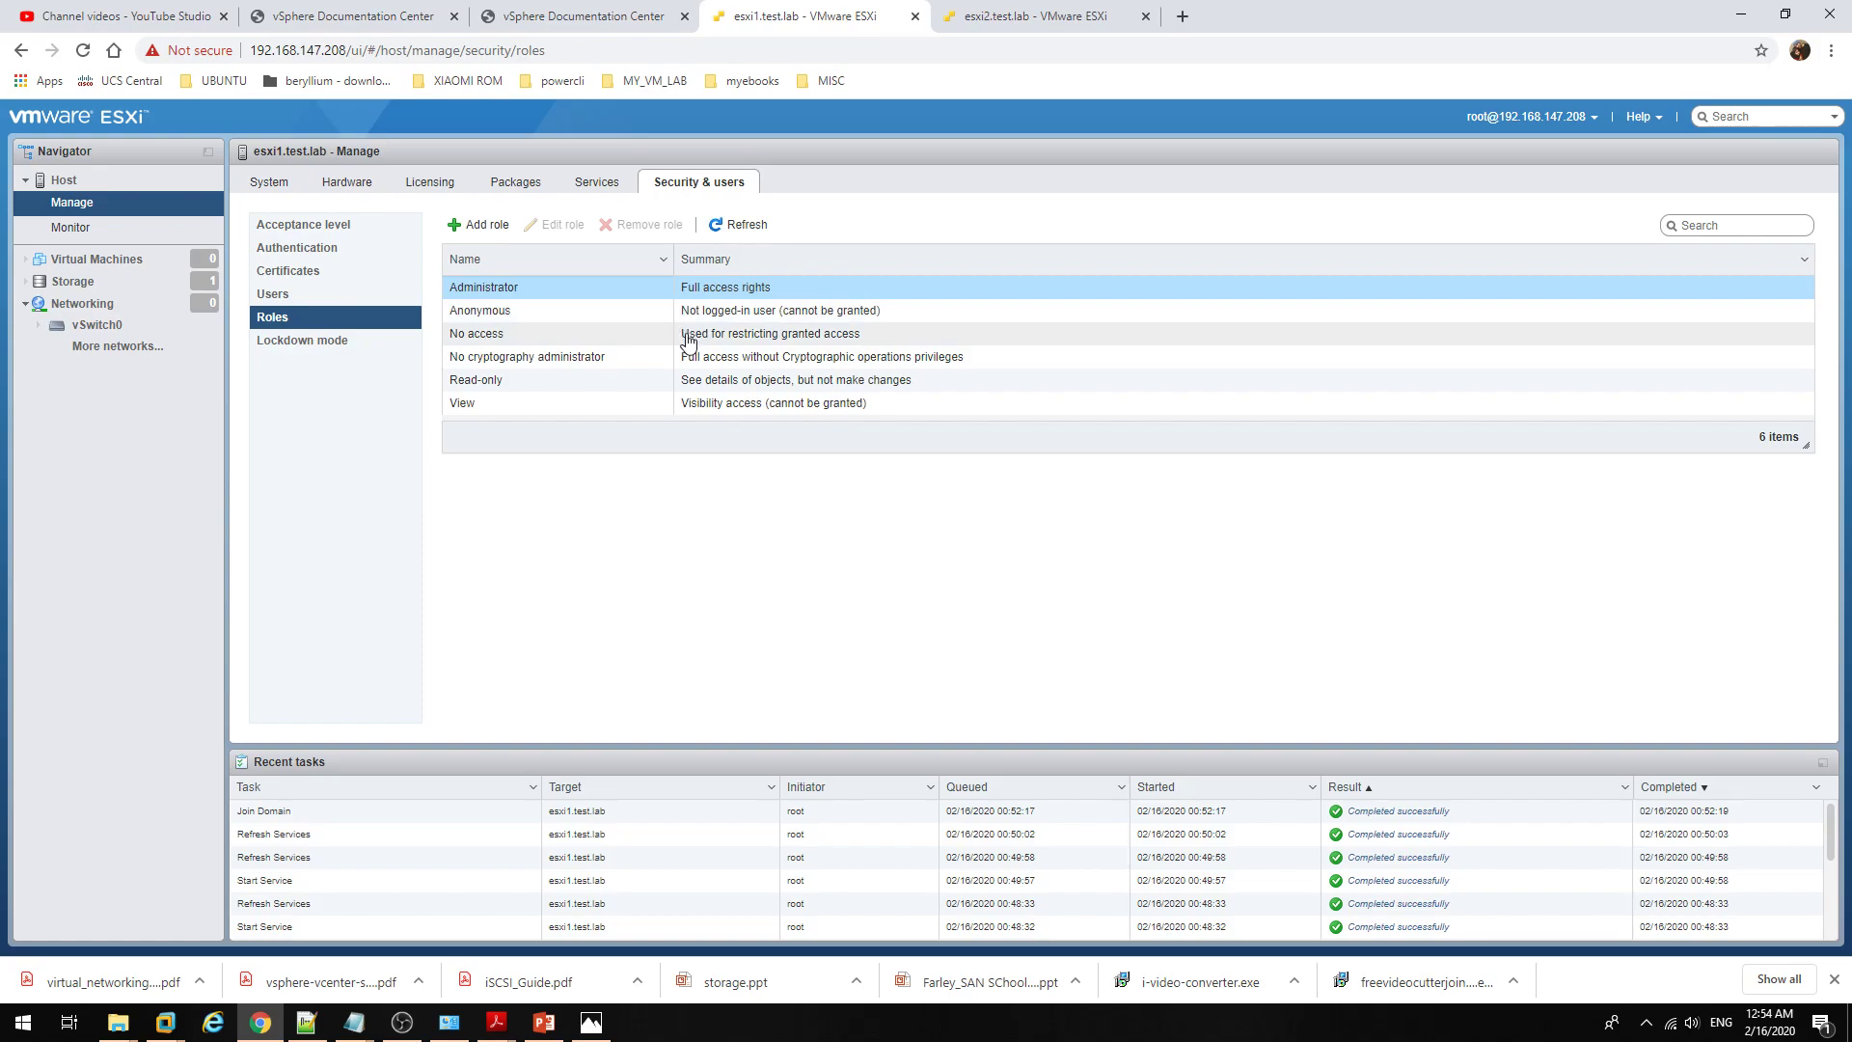
{"action": "left_click", "coordinate": [688, 337]}
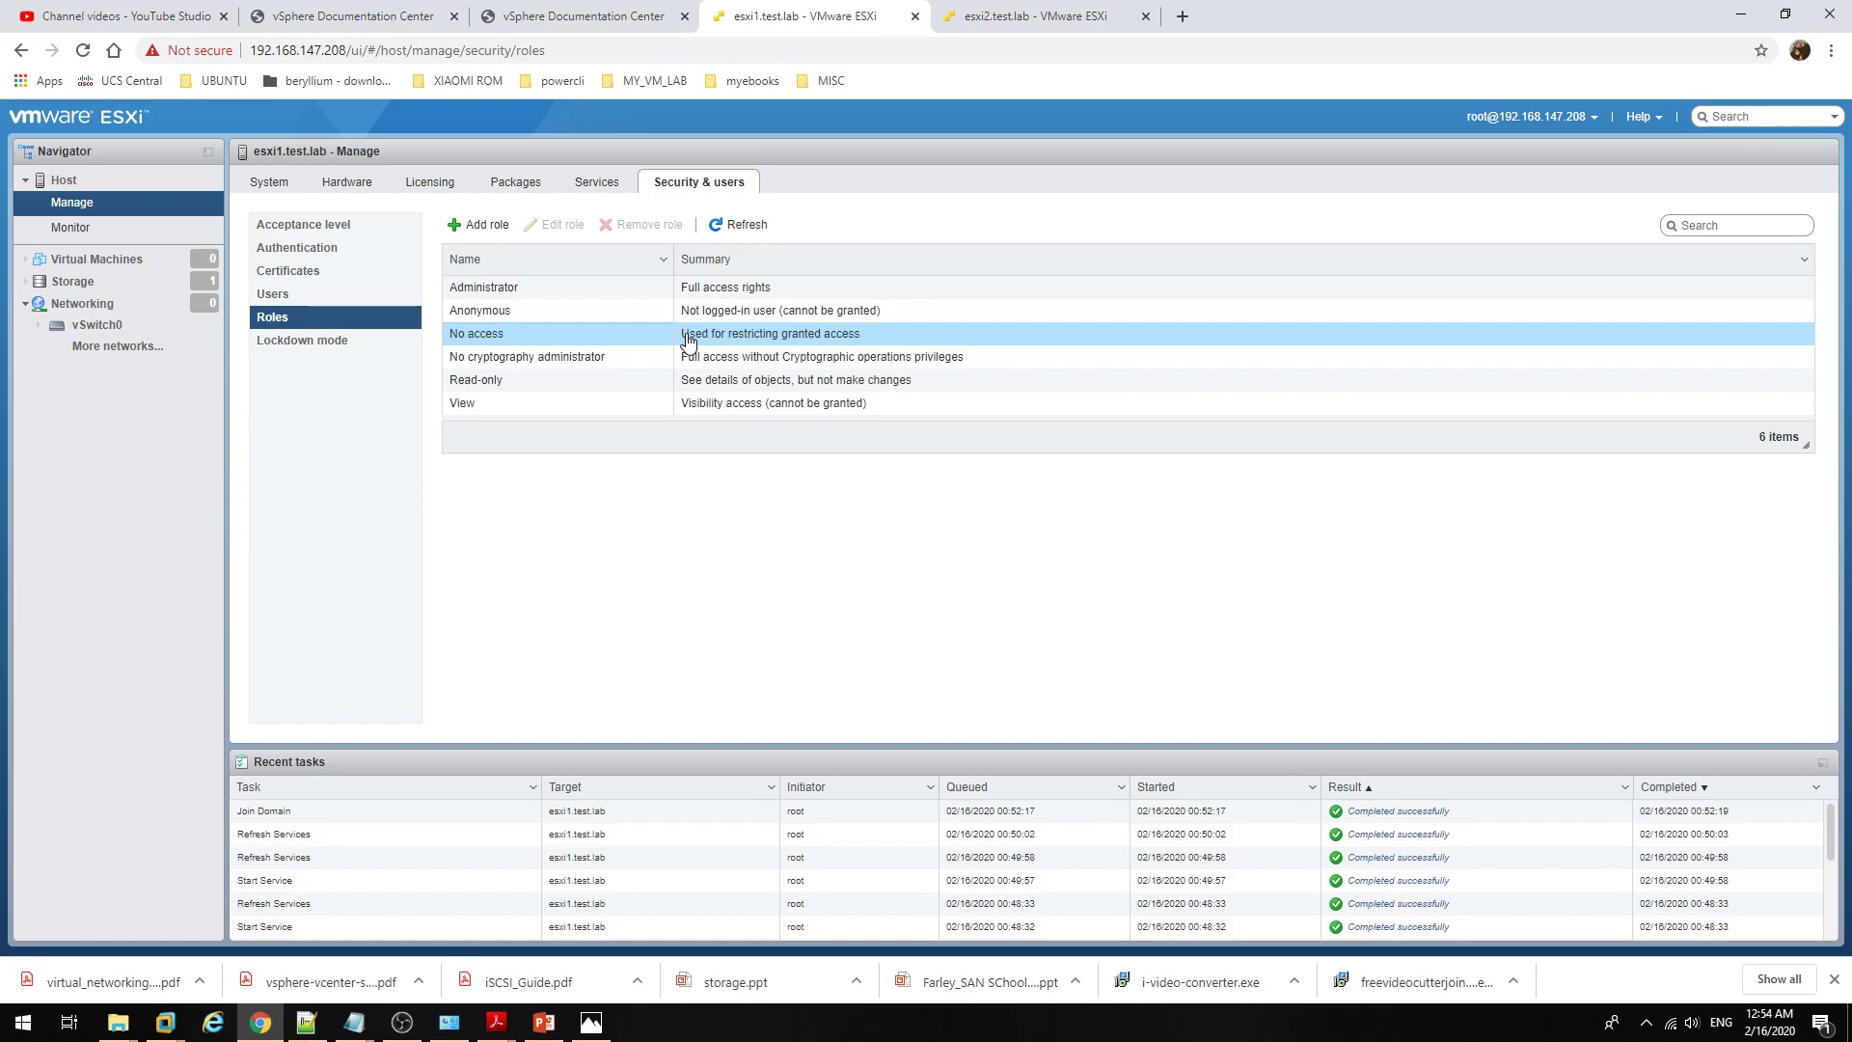
{"action": "left_click", "coordinate": [152, 267]}
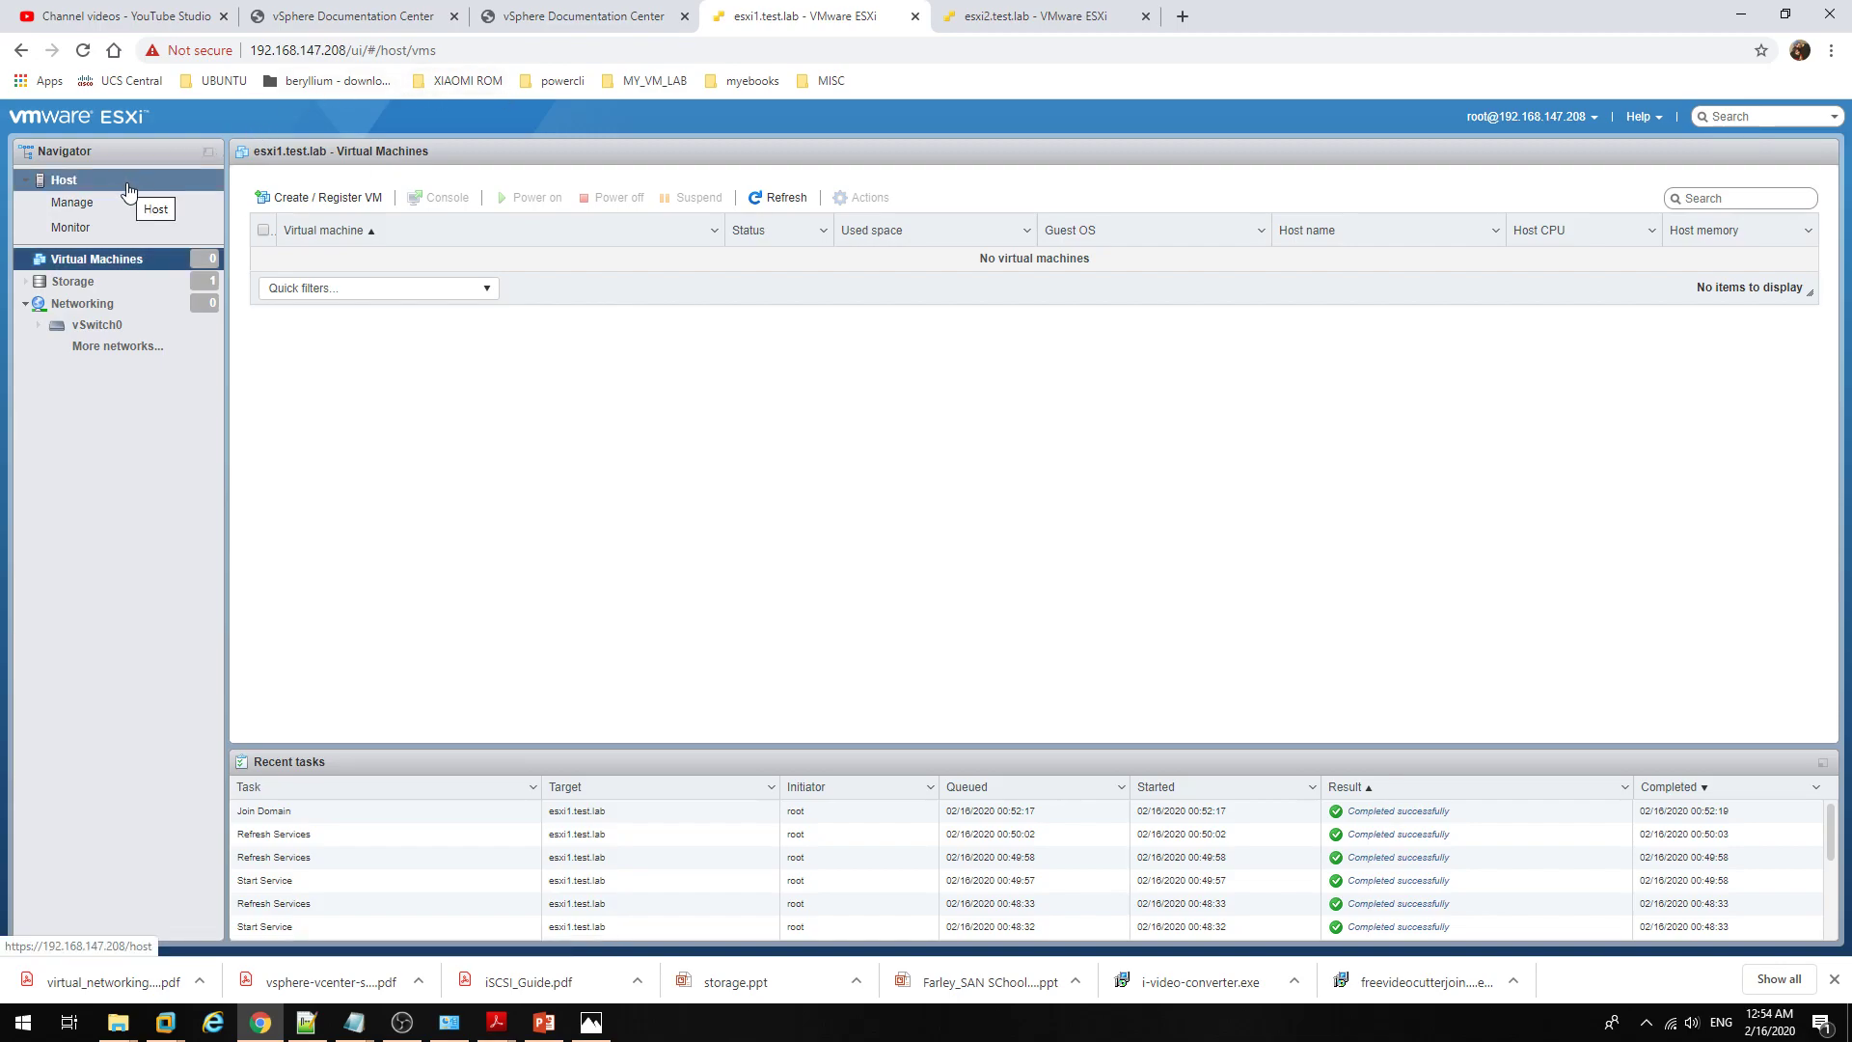
{"action": "left_click", "coordinate": [128, 190]}
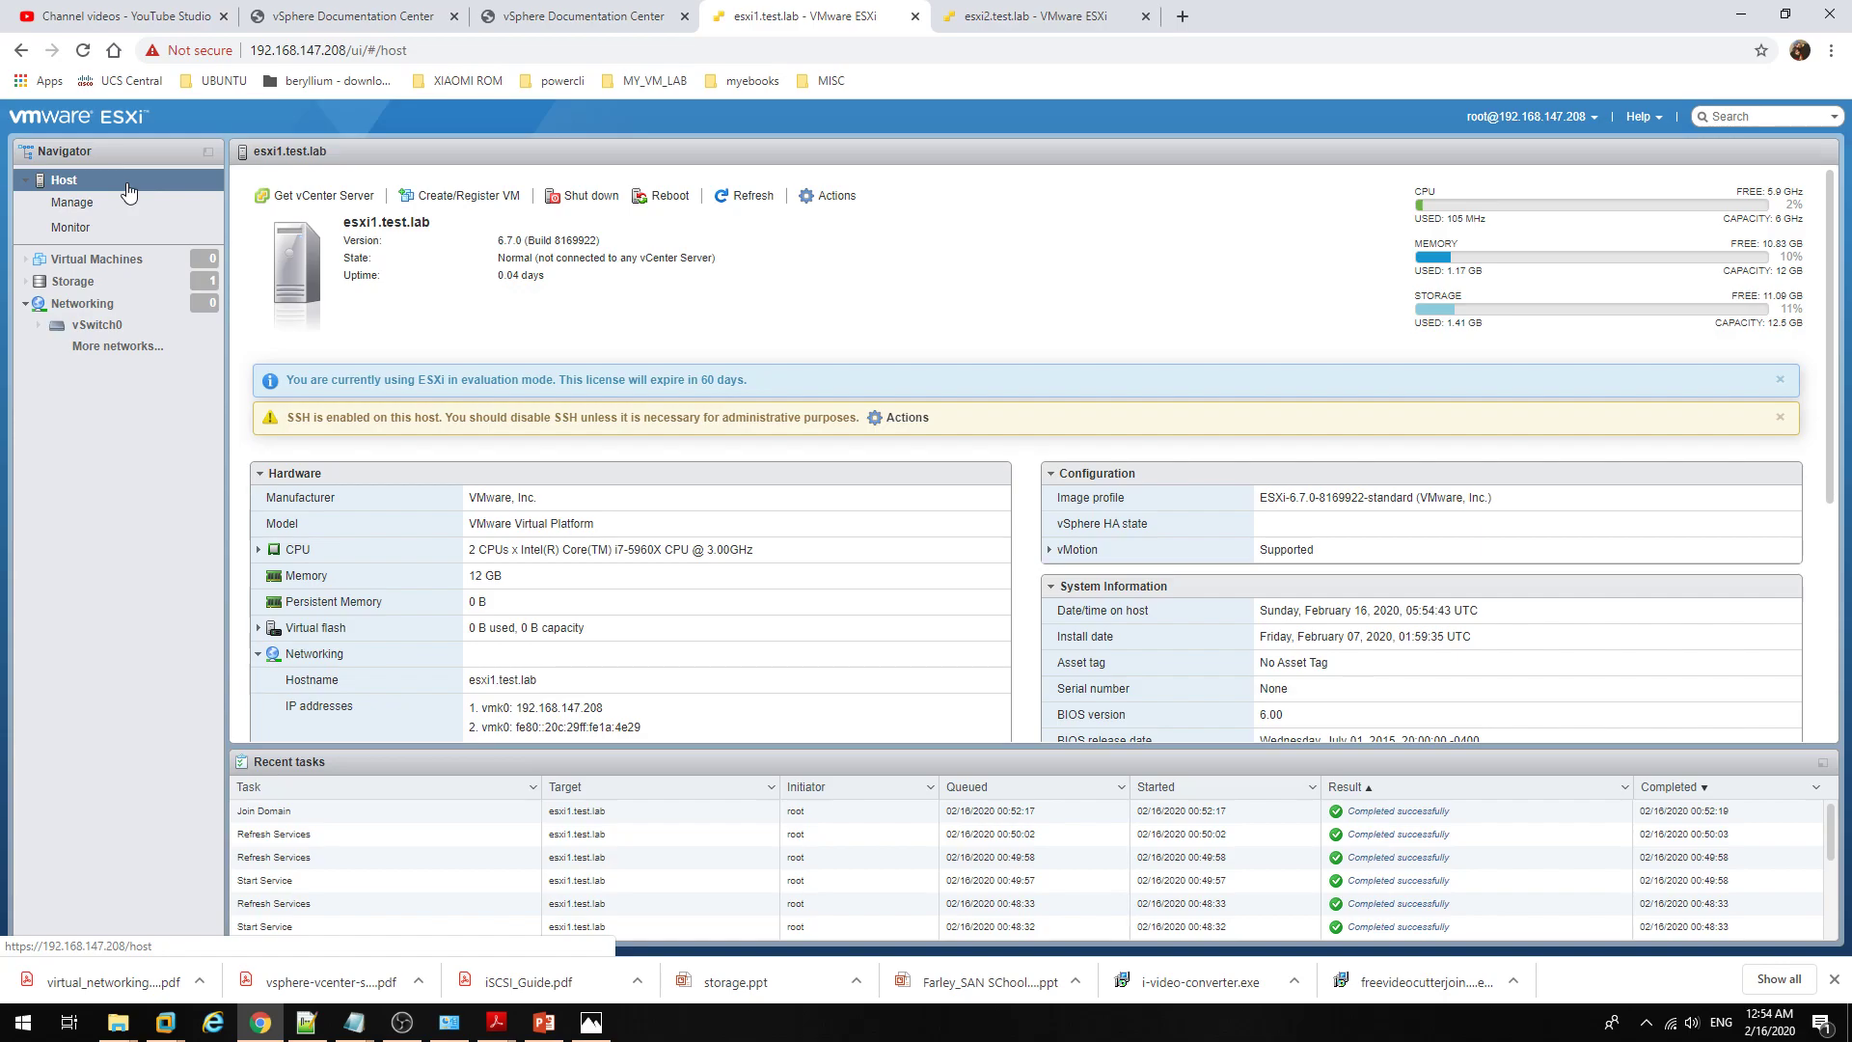
{"action": "left_click", "coordinate": [129, 202]}
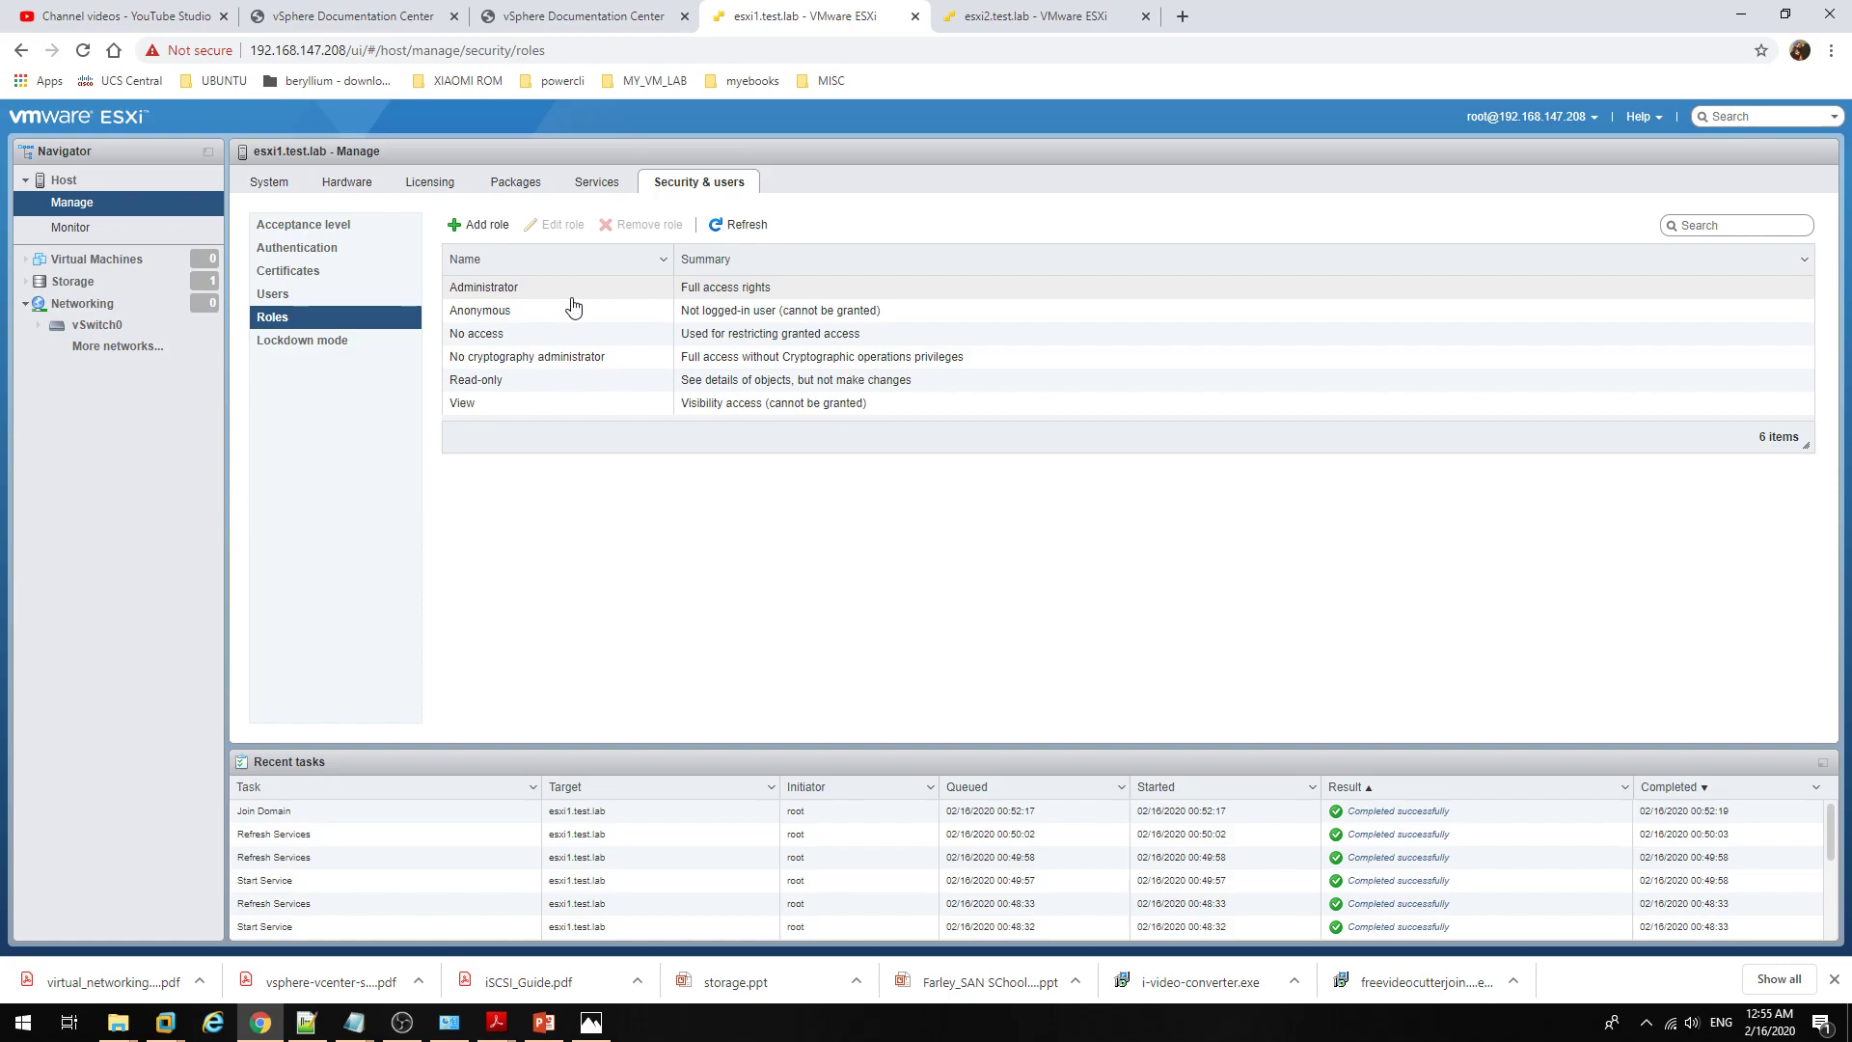
{"action": "left_click", "coordinate": [560, 388]}
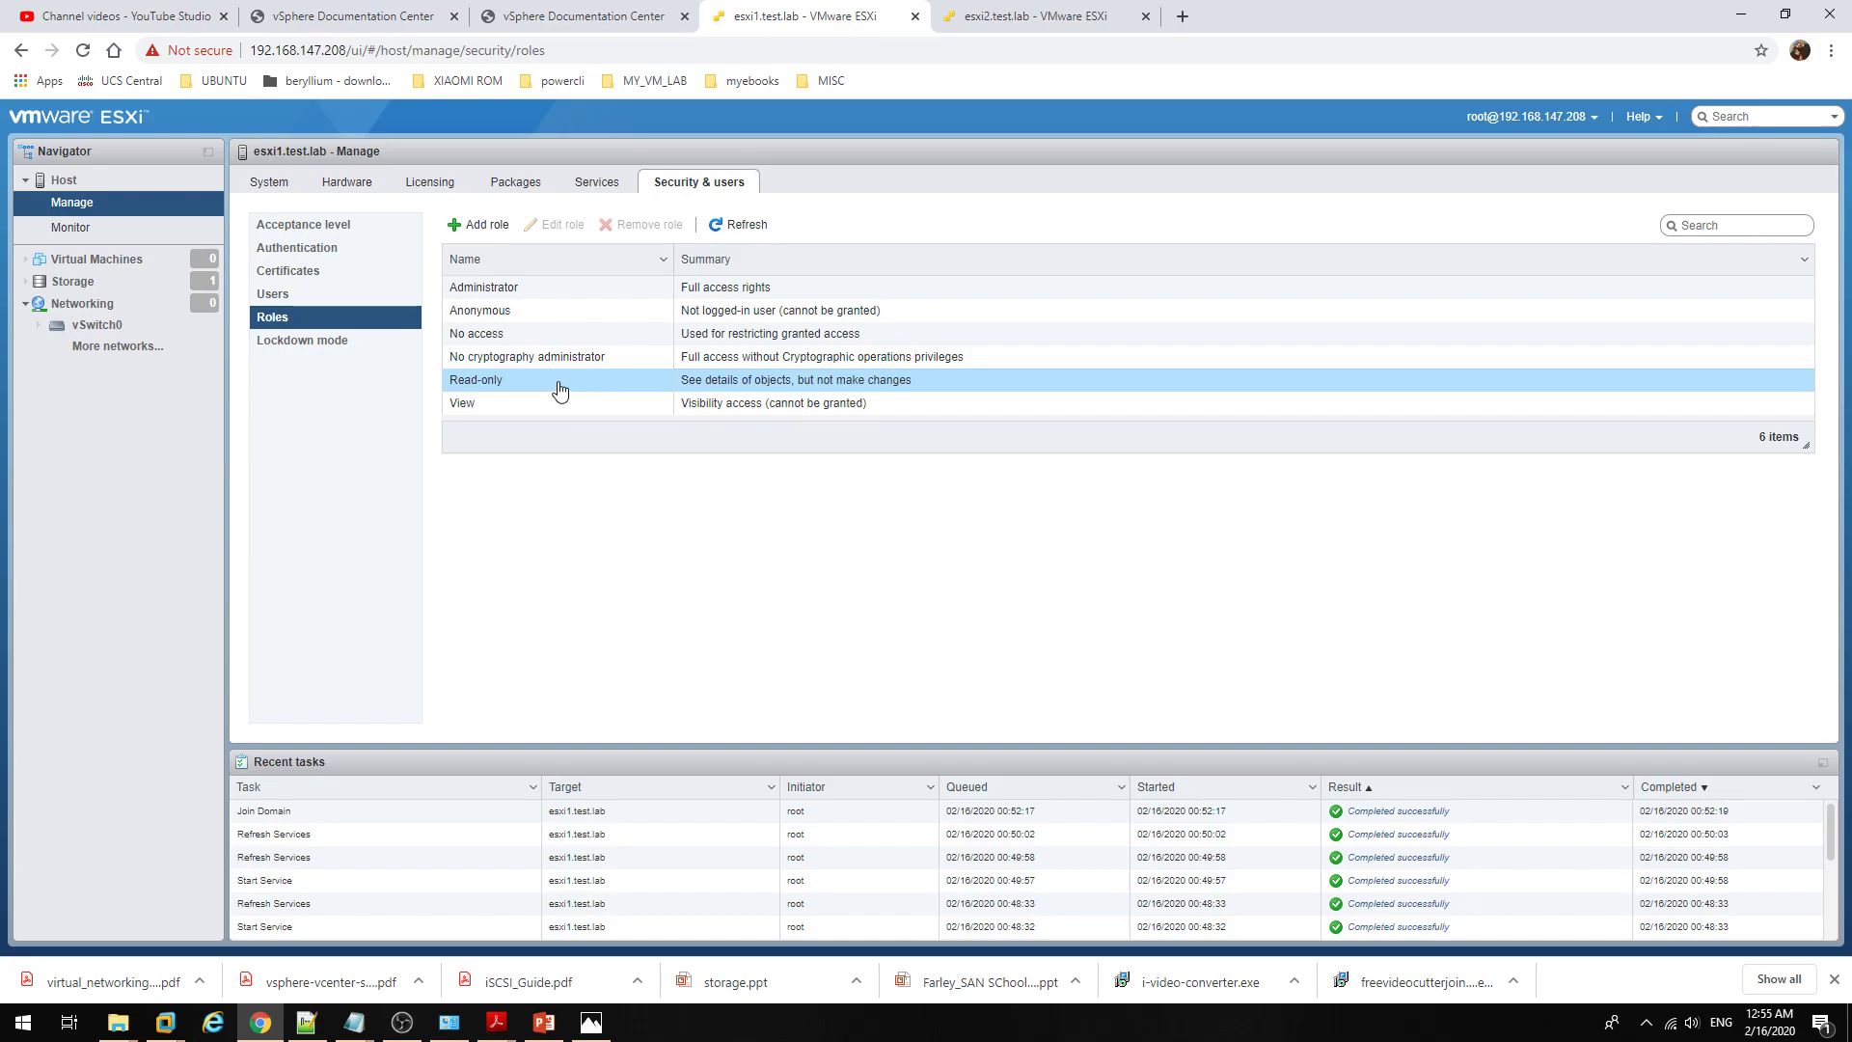
{"action": "left_click", "coordinate": [597, 182]}
{"action": "left_click", "coordinate": [521, 182]}
{"action": "left_click", "coordinate": [446, 183]}
{"action": "left_click", "coordinate": [679, 182]}
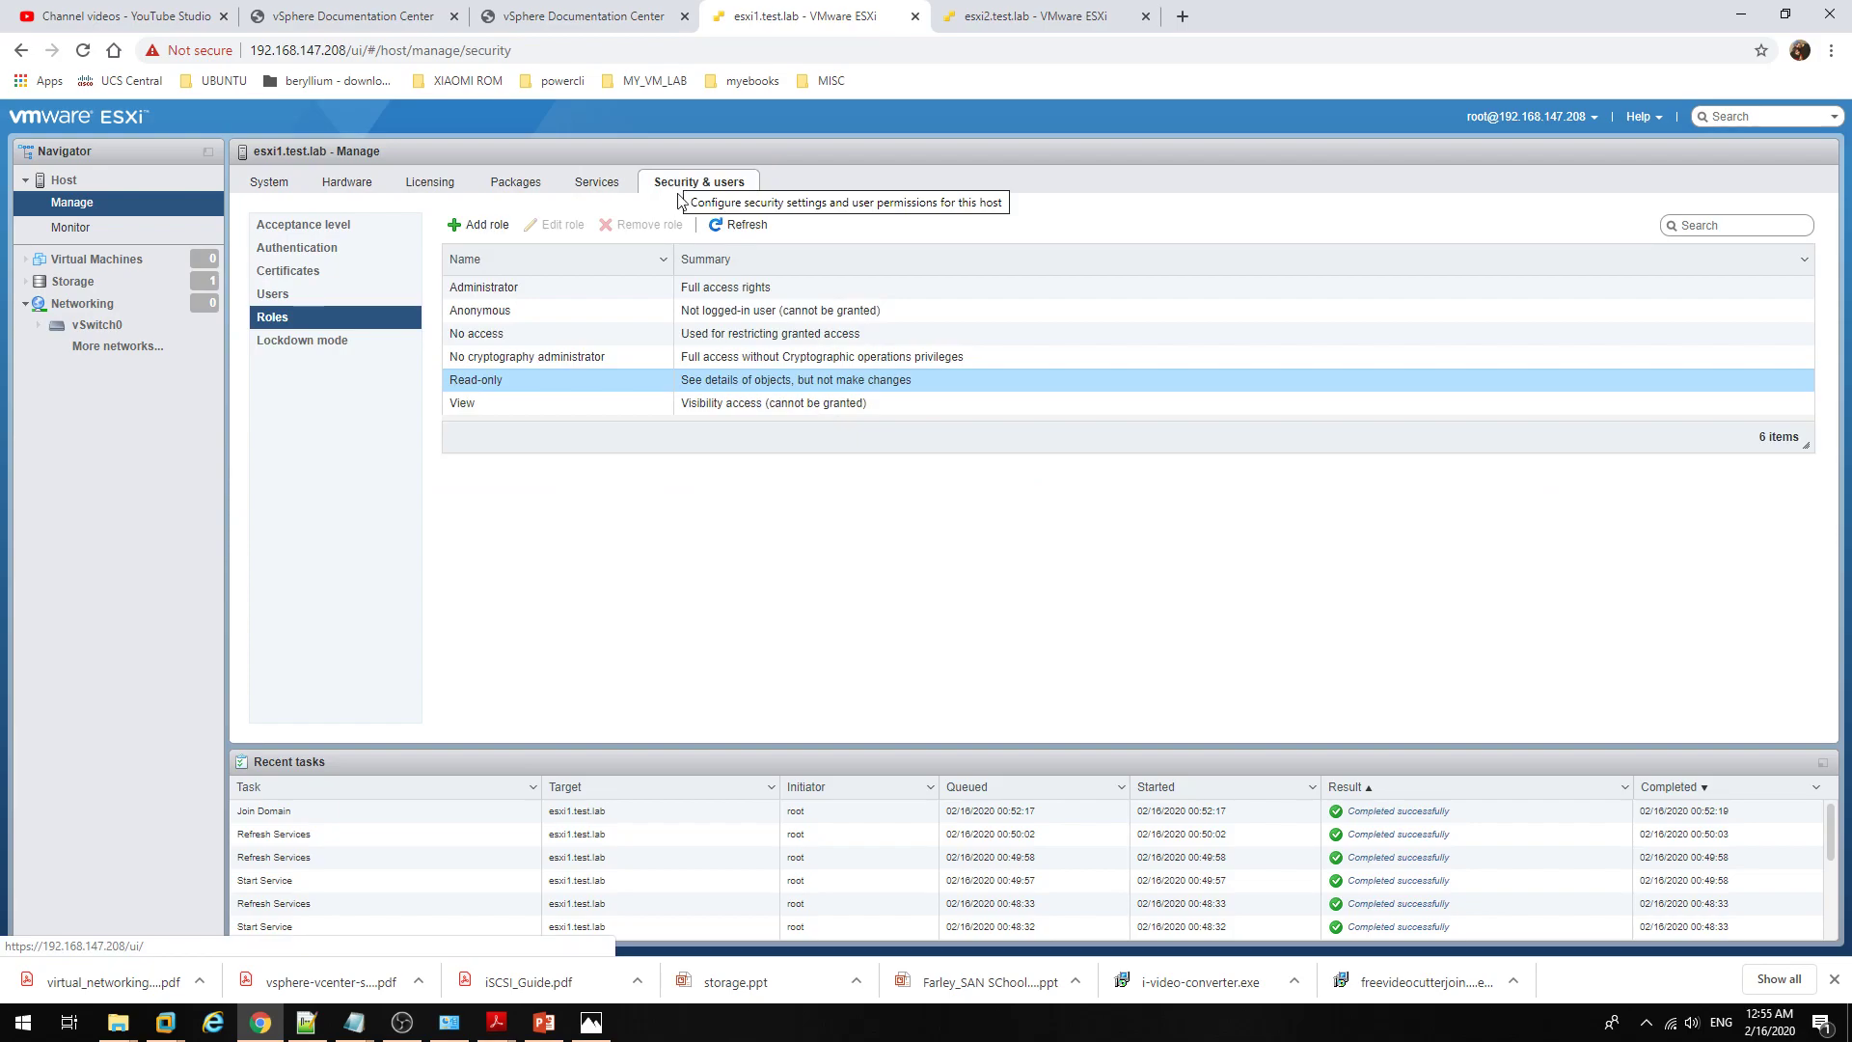
Step: Edit esxi1's lockdown mode settings, choosing Normal lockdown after Strict, and apply the change
{"action": "left_click", "coordinate": [366, 346]}
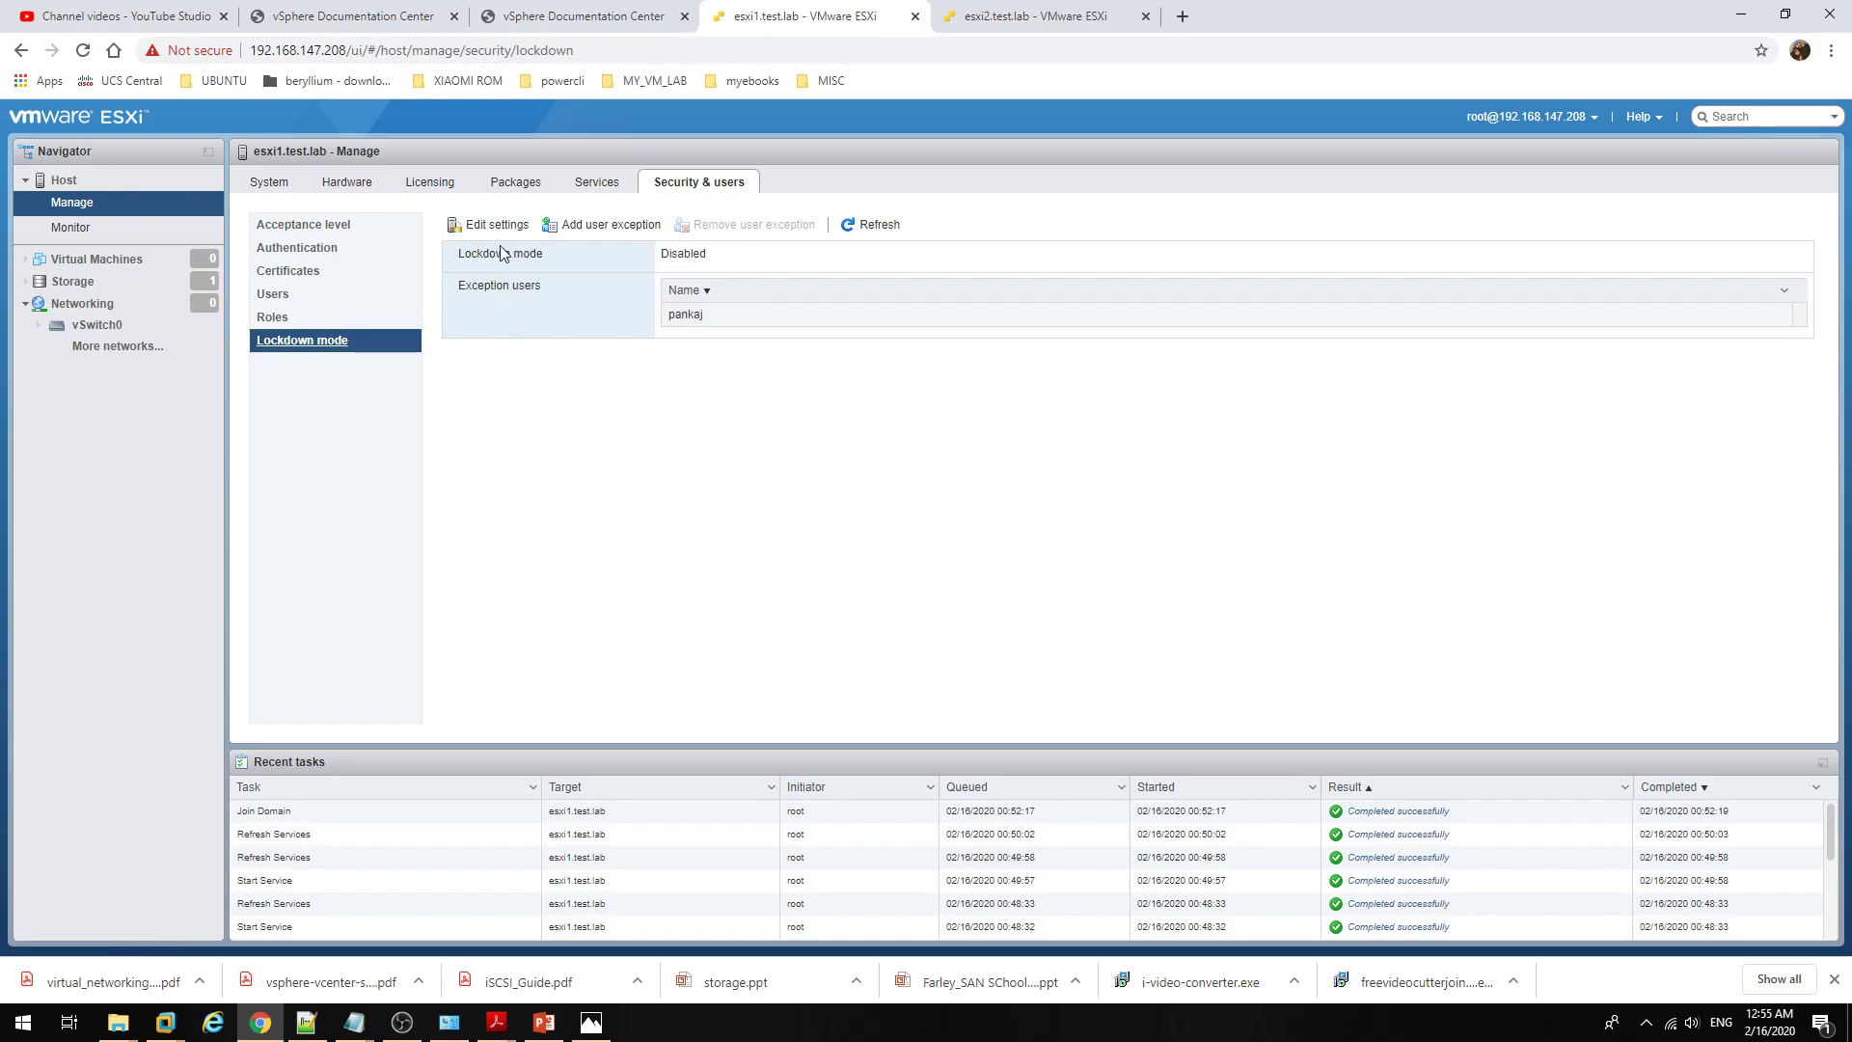
{"action": "left_click_drag", "start_coordinate": [683, 254], "coordinate": [710, 255]}
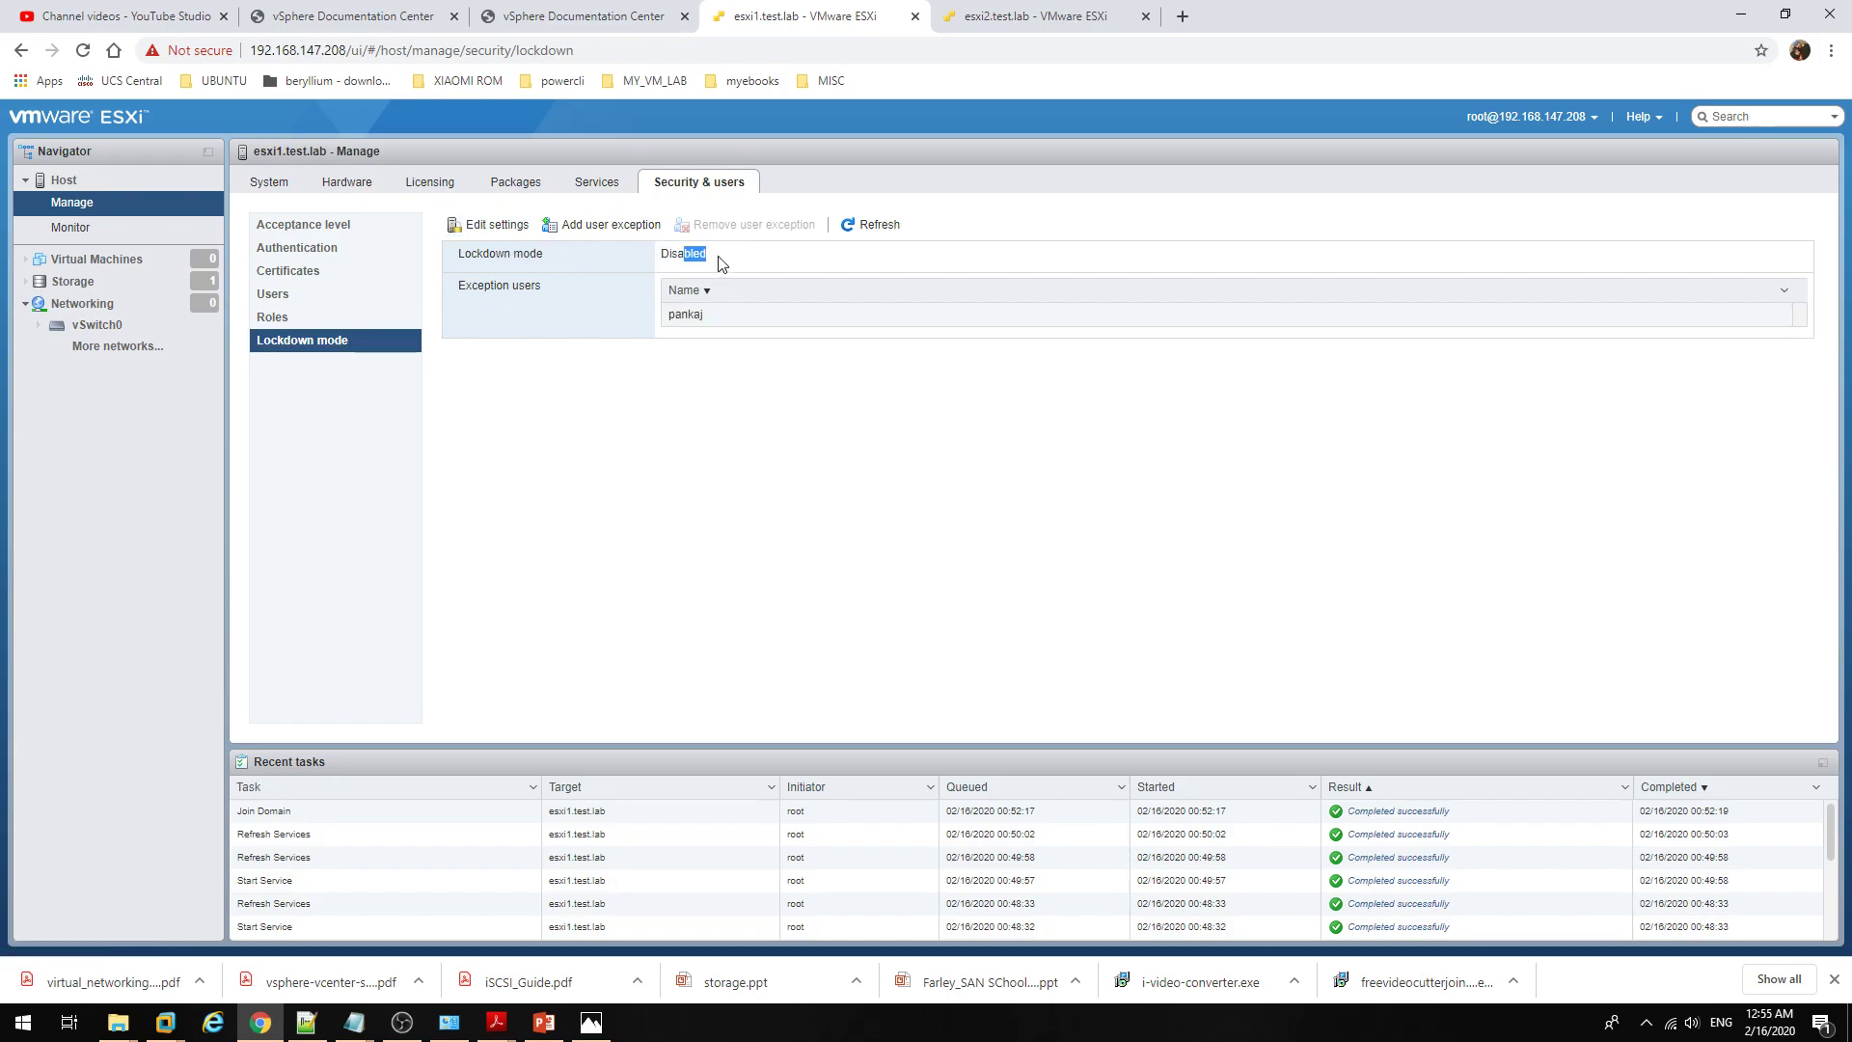
{"action": "left_click", "coordinate": [498, 228]}
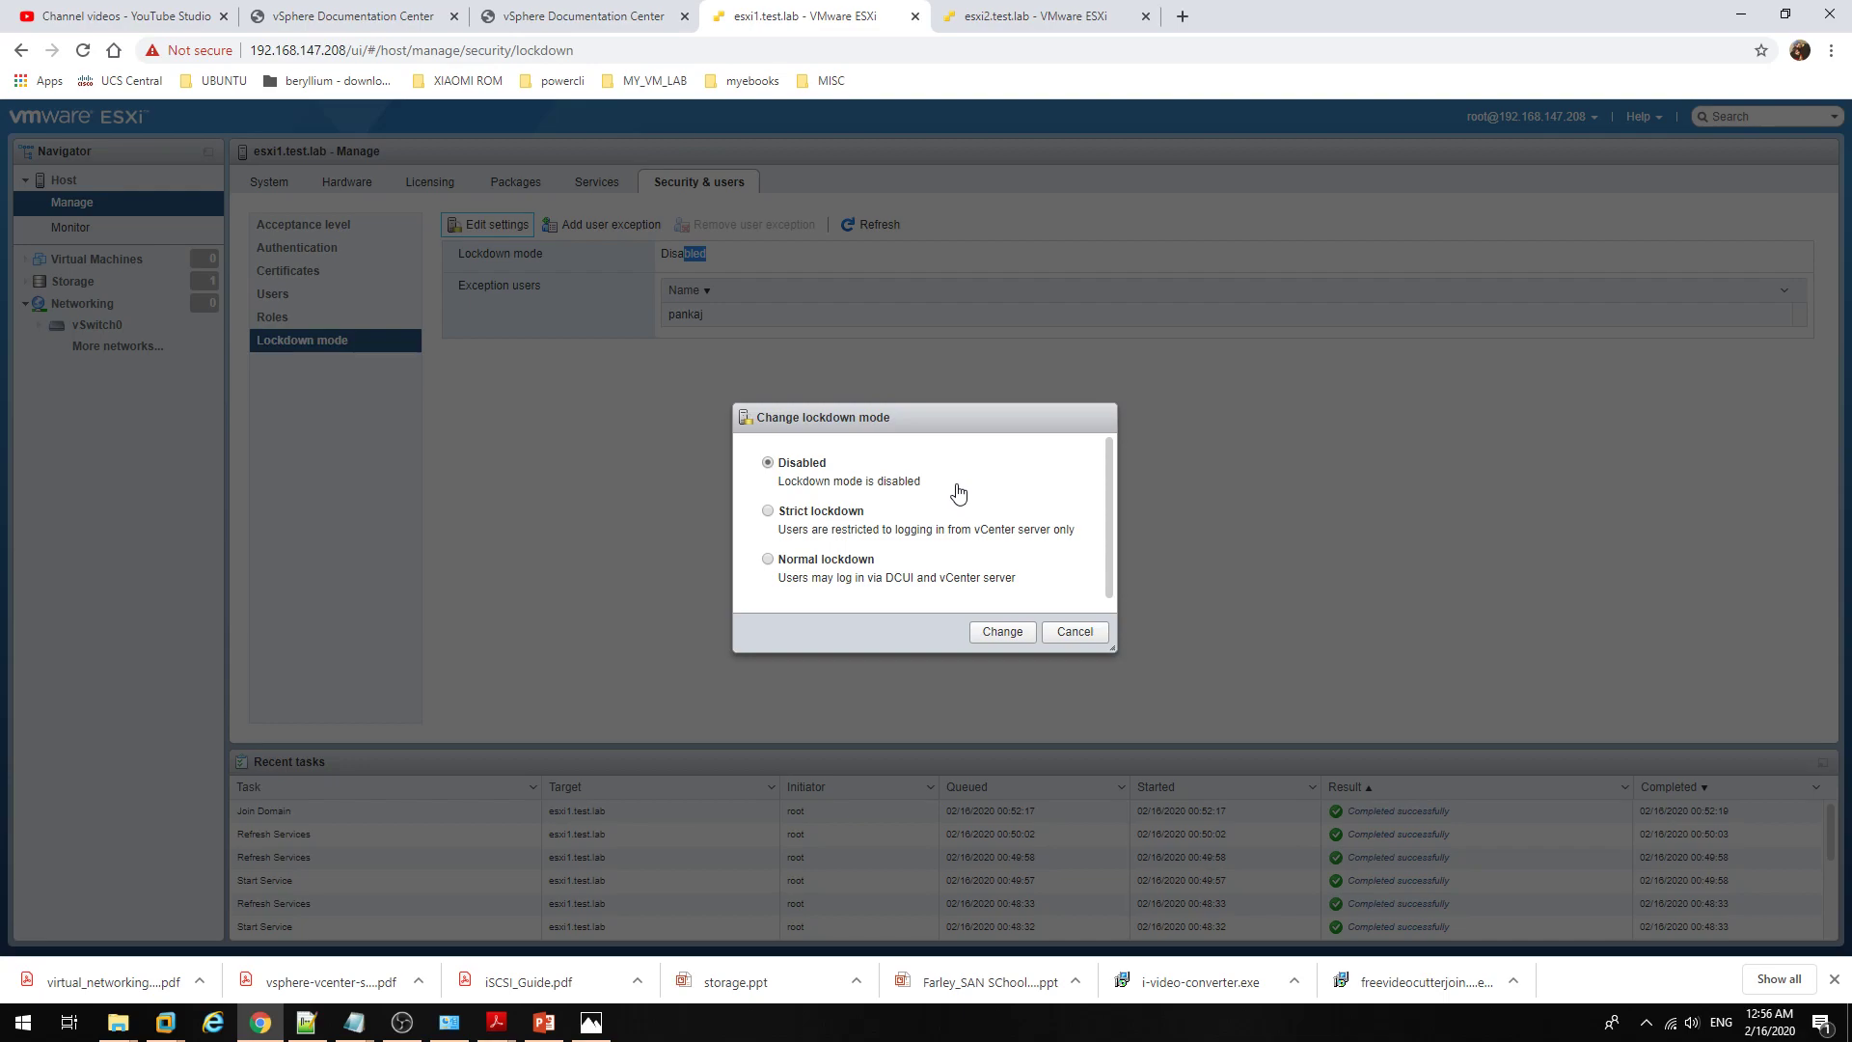
{"action": "left_click", "coordinate": [813, 518]}
{"action": "left_click", "coordinate": [855, 569]}
{"action": "left_click", "coordinate": [1003, 632]}
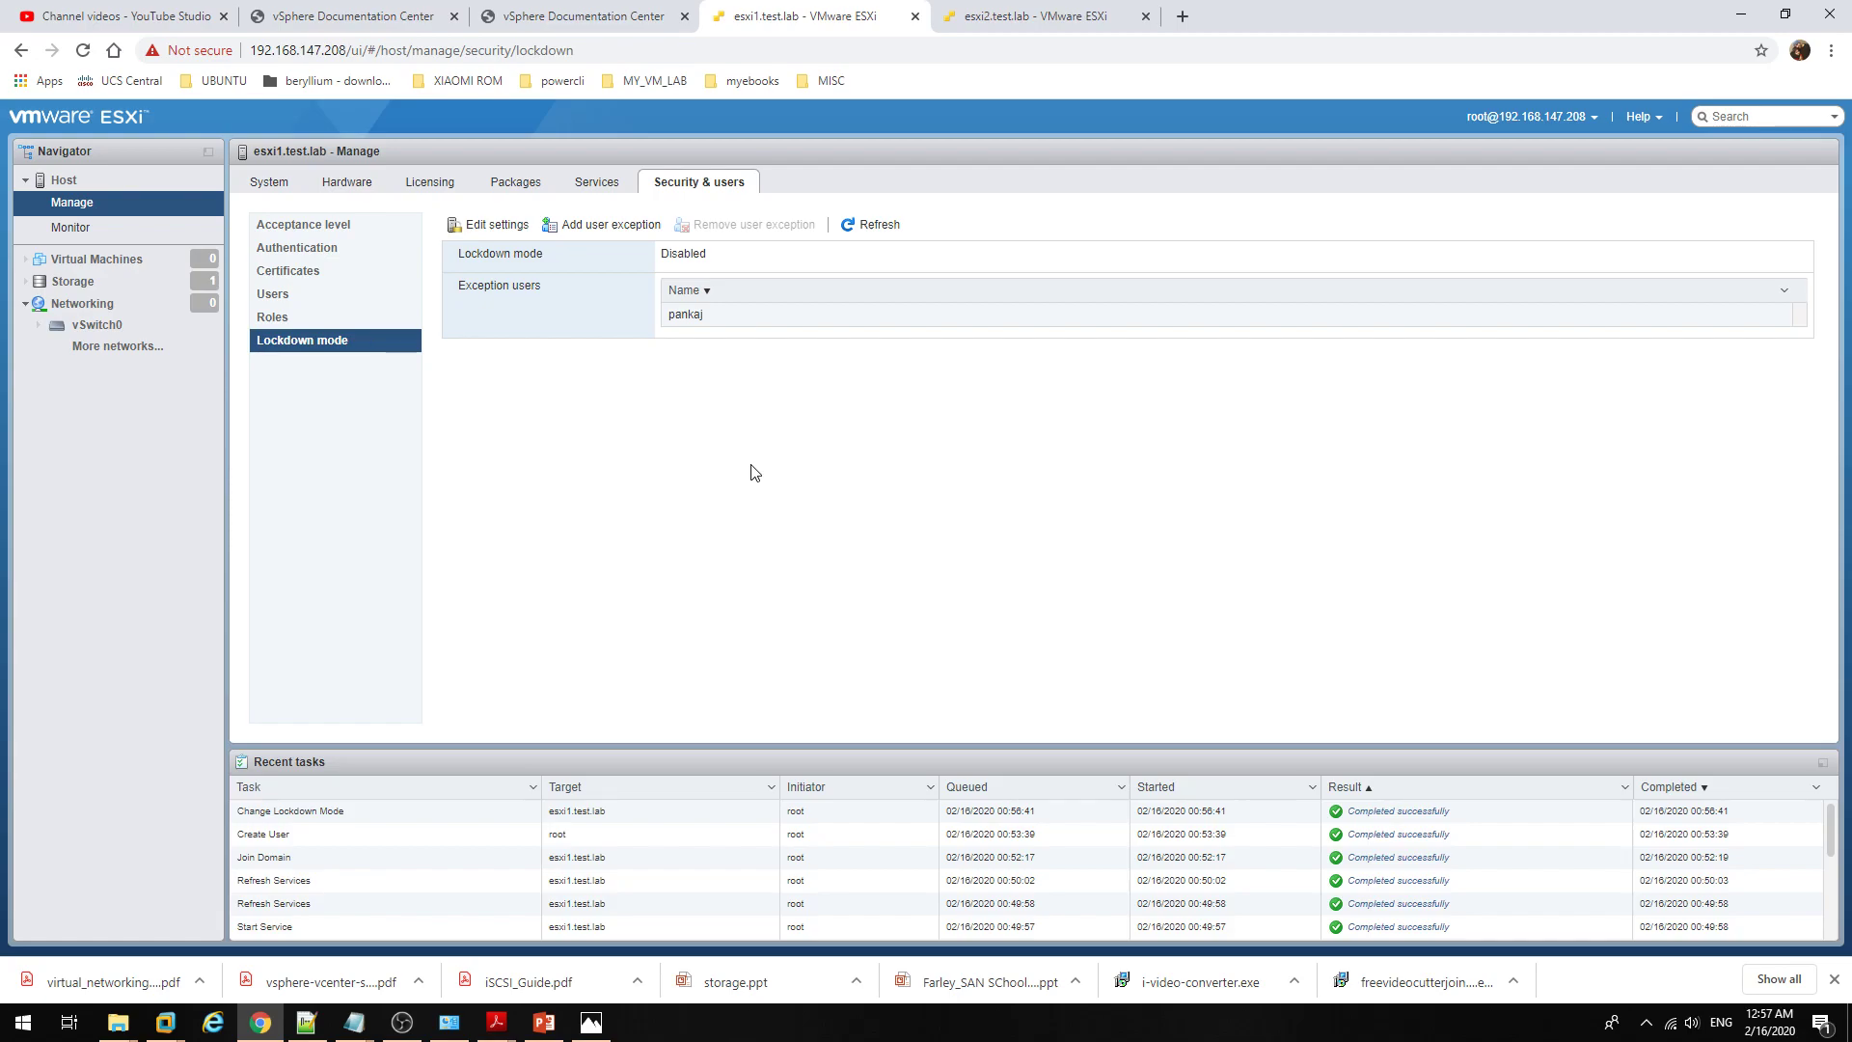
{"action": "left_click", "coordinate": [329, 286]}
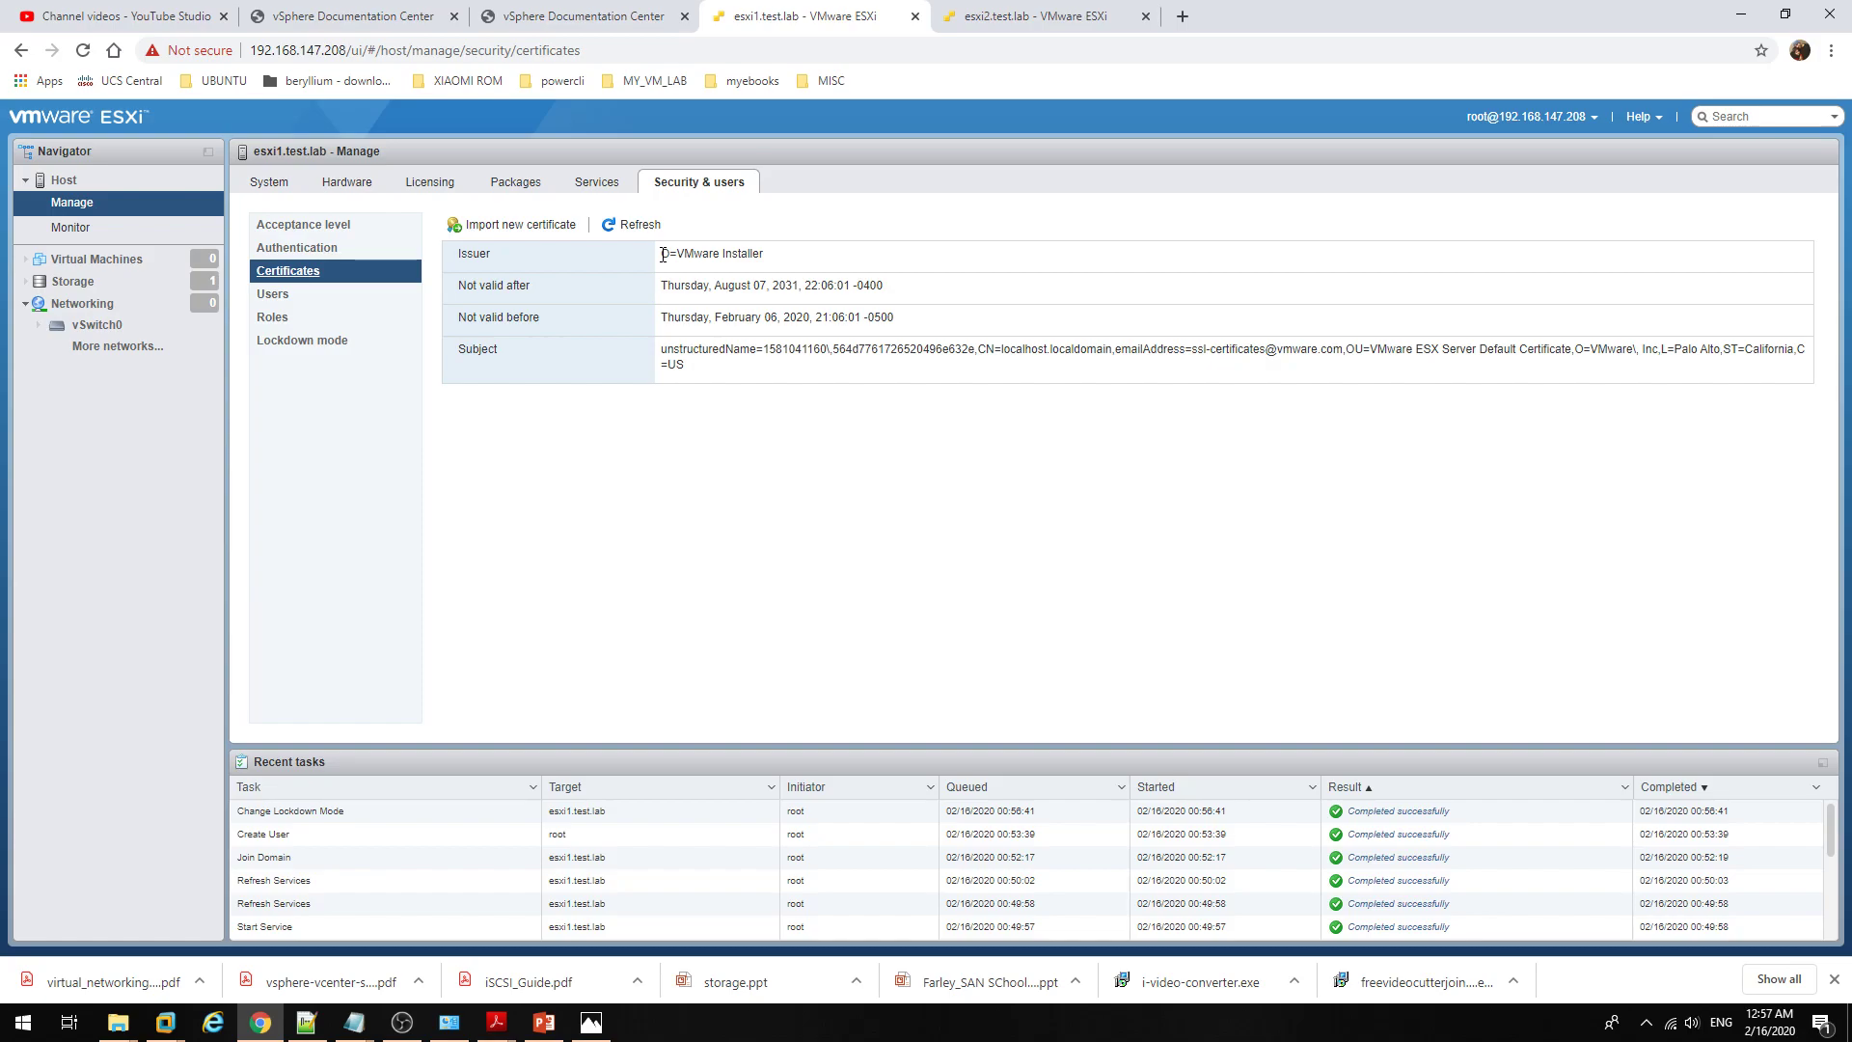
{"action": "left_click_drag", "start_coordinate": [663, 255], "coordinate": [706, 378]}
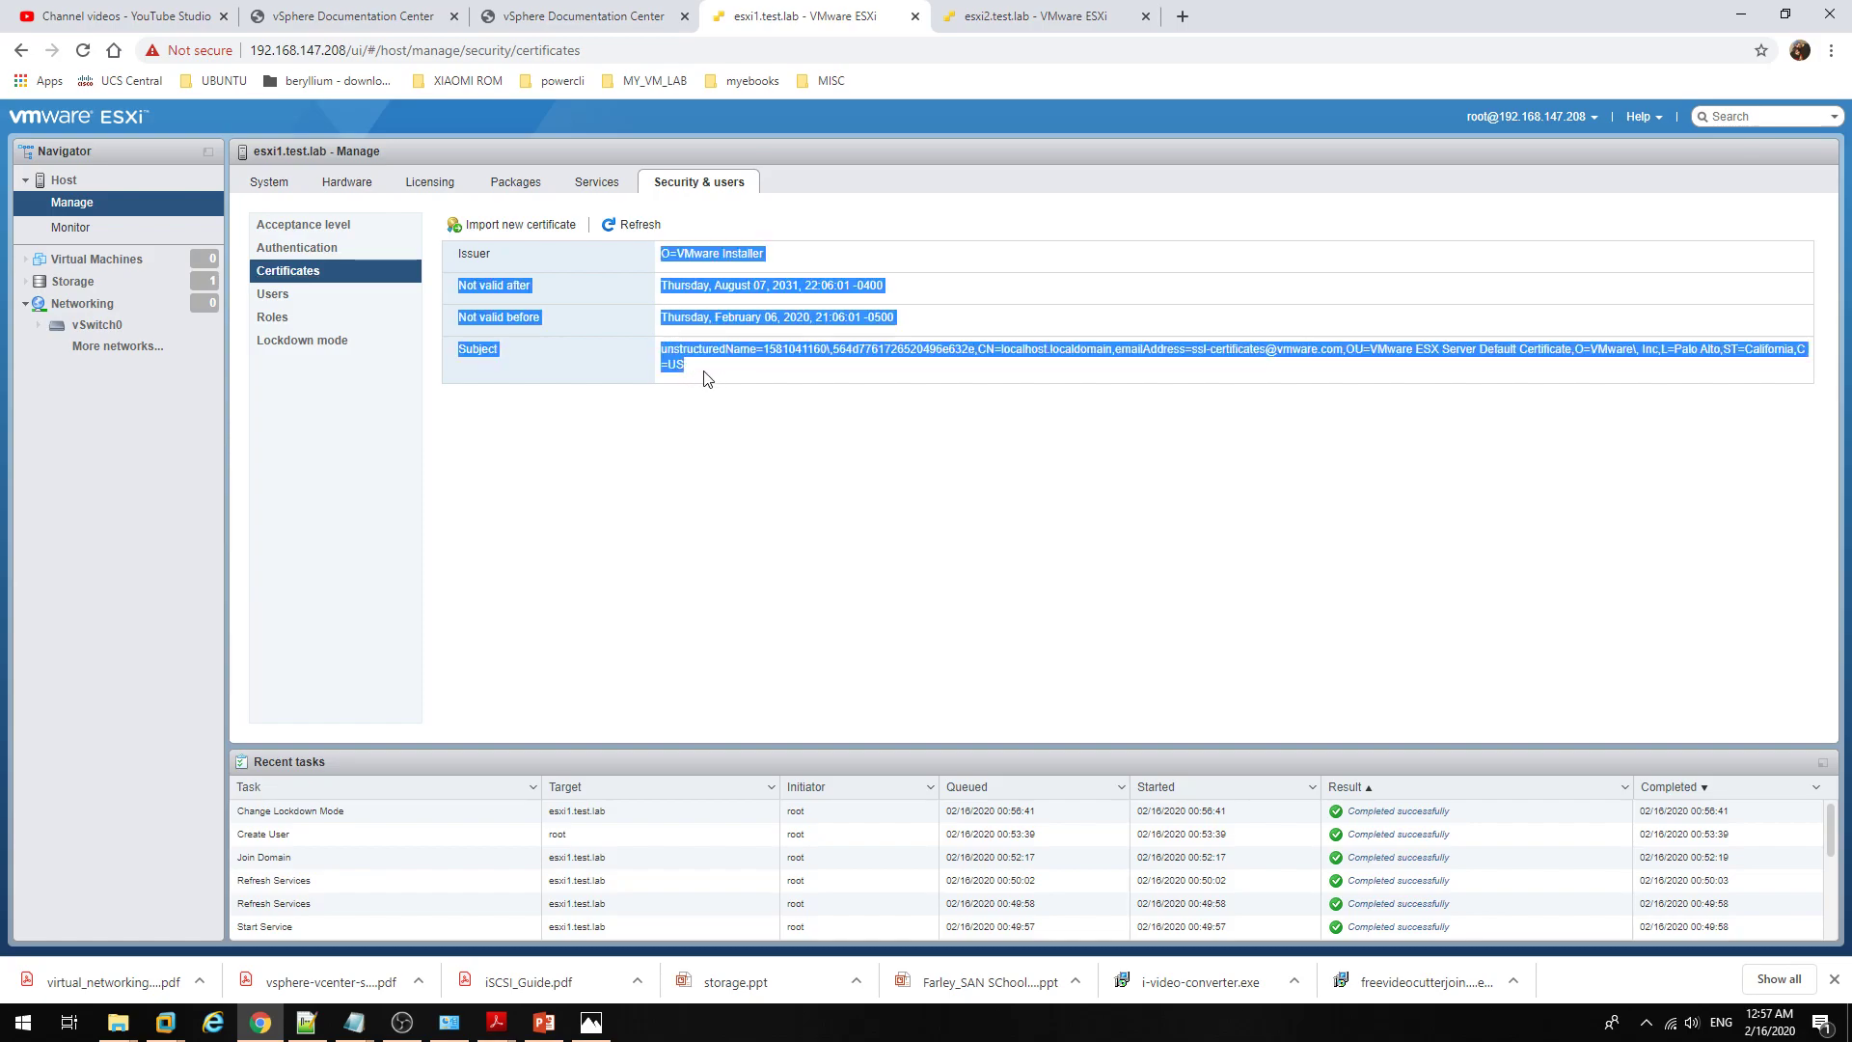
{"action": "left_click", "coordinate": [736, 400]}
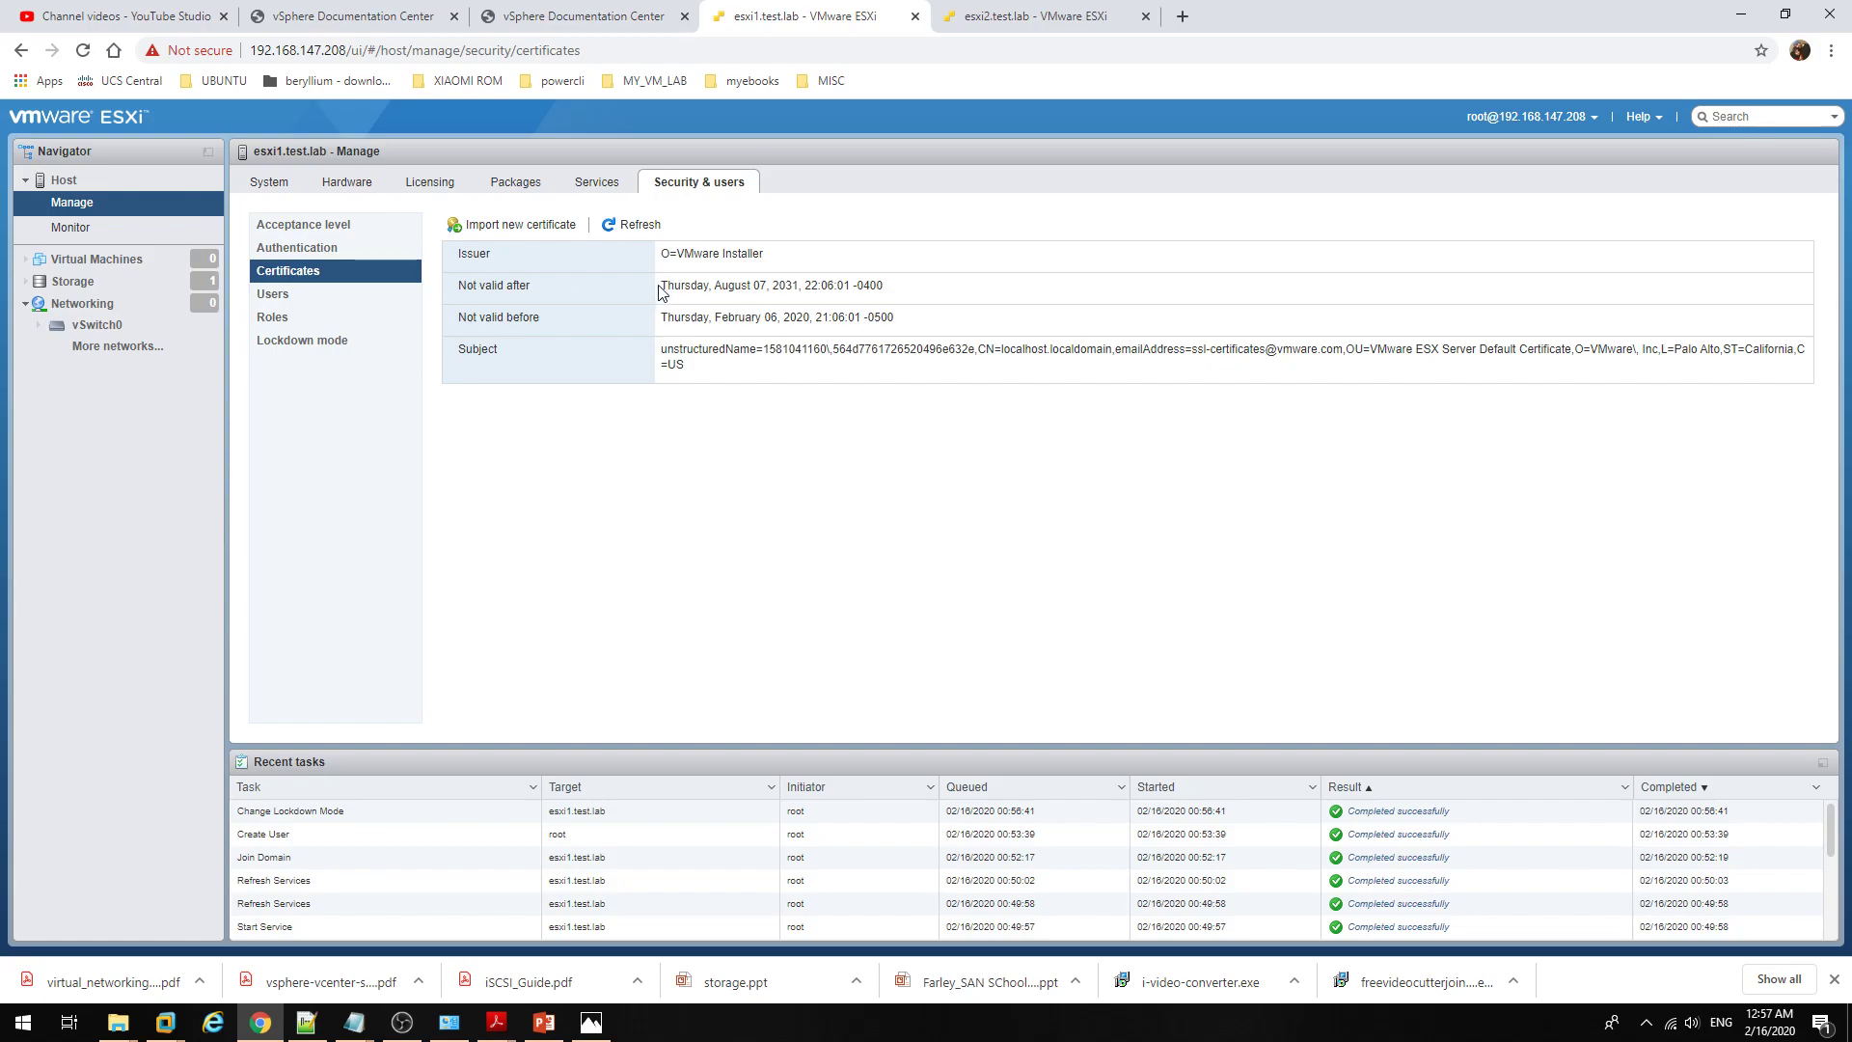
{"action": "left_click_drag", "start_coordinate": [662, 287], "coordinate": [945, 297]}
{"action": "left_click", "coordinate": [961, 305]}
Step: Edit the acceptance level, comparing VMware certified and Partner, and save it as Partner
{"action": "left_click", "coordinate": [330, 229]}
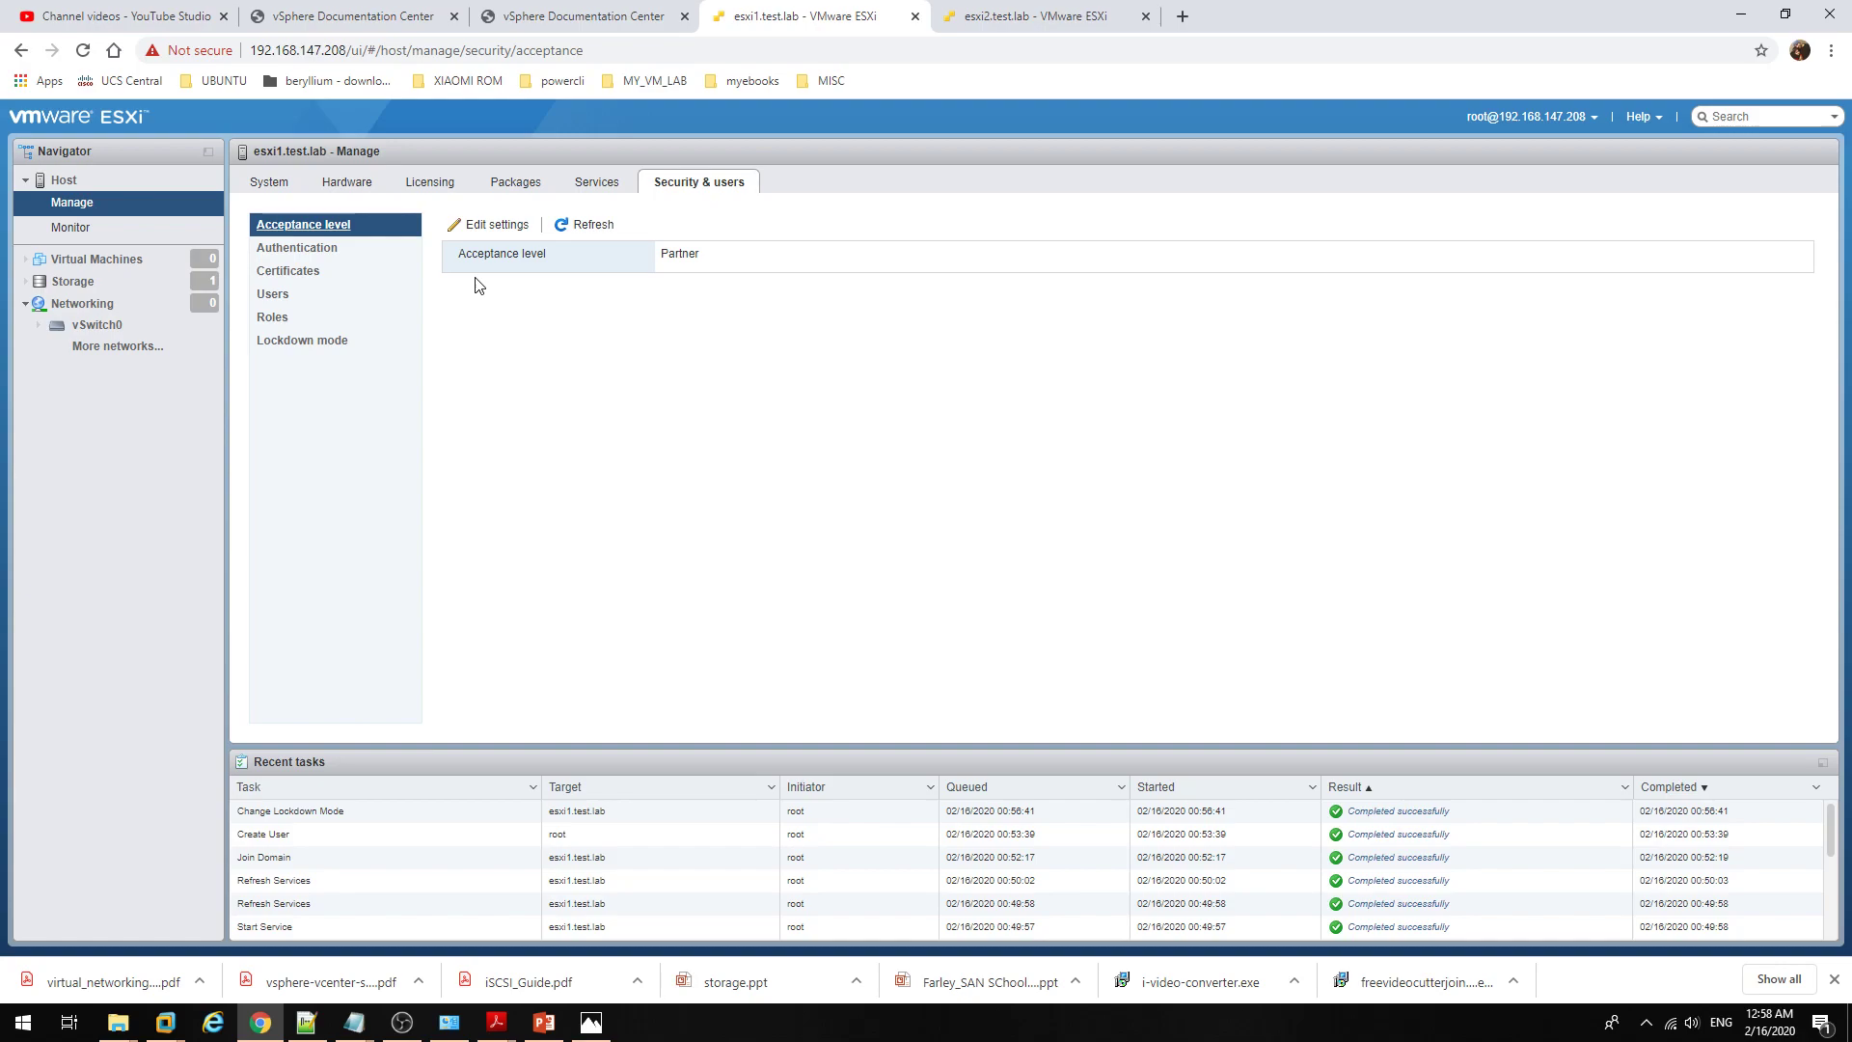
{"action": "left_click", "coordinate": [506, 228]}
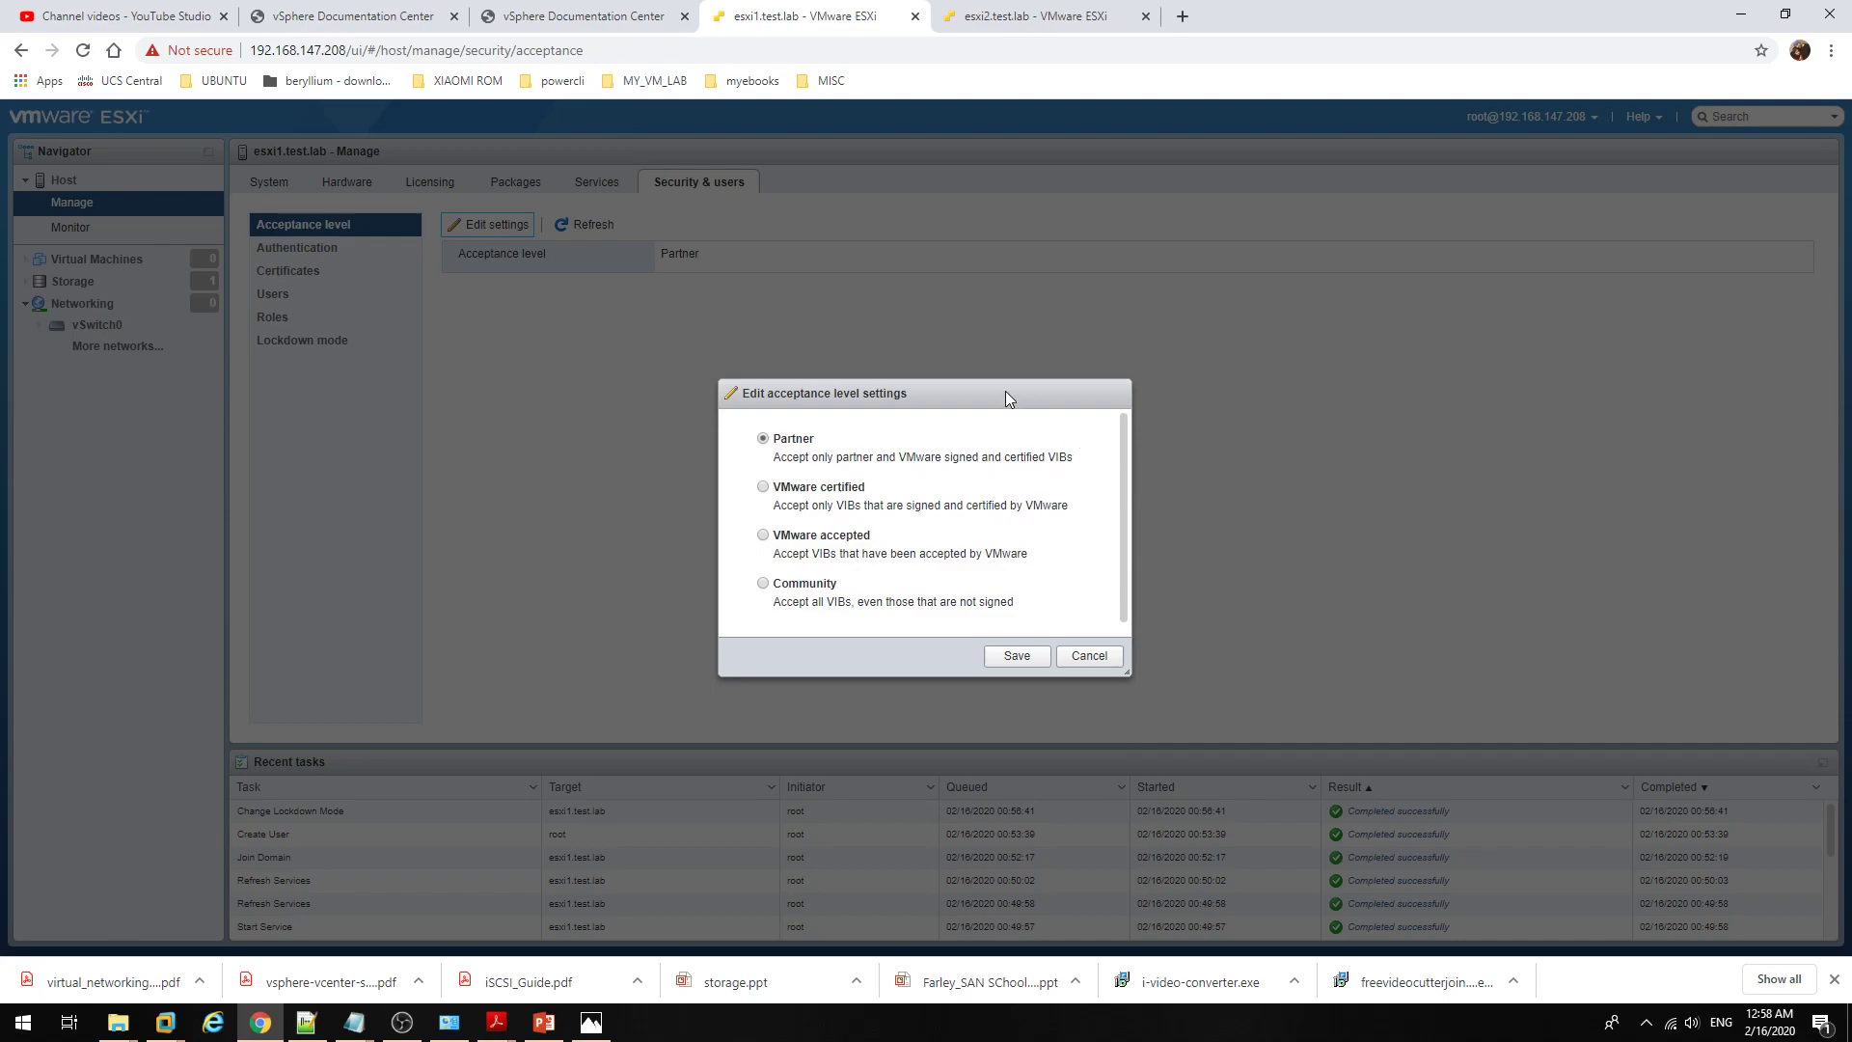
{"action": "left_click_drag", "start_coordinate": [1006, 392], "coordinate": [987, 359]}
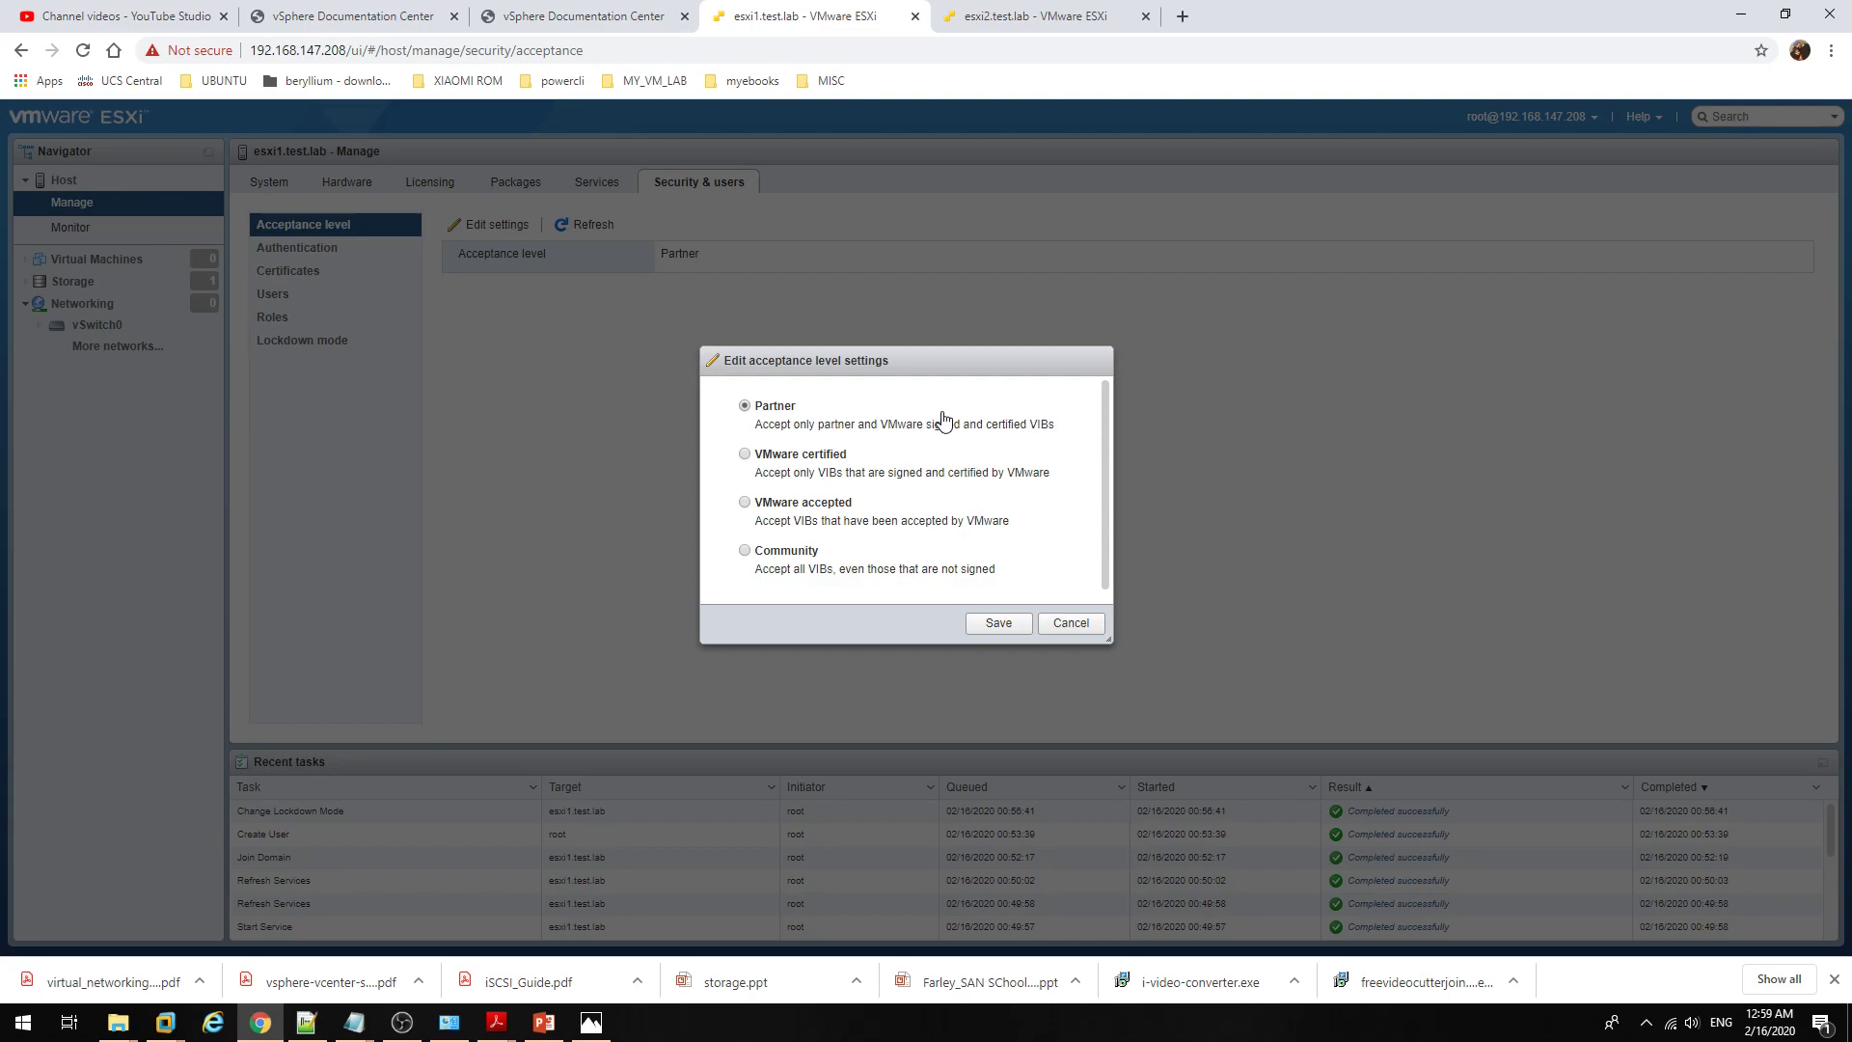
{"action": "left_click", "coordinate": [783, 454]}
{"action": "left_click", "coordinate": [781, 431]}
{"action": "left_click", "coordinate": [783, 459]}
{"action": "left_click", "coordinate": [1008, 624]}
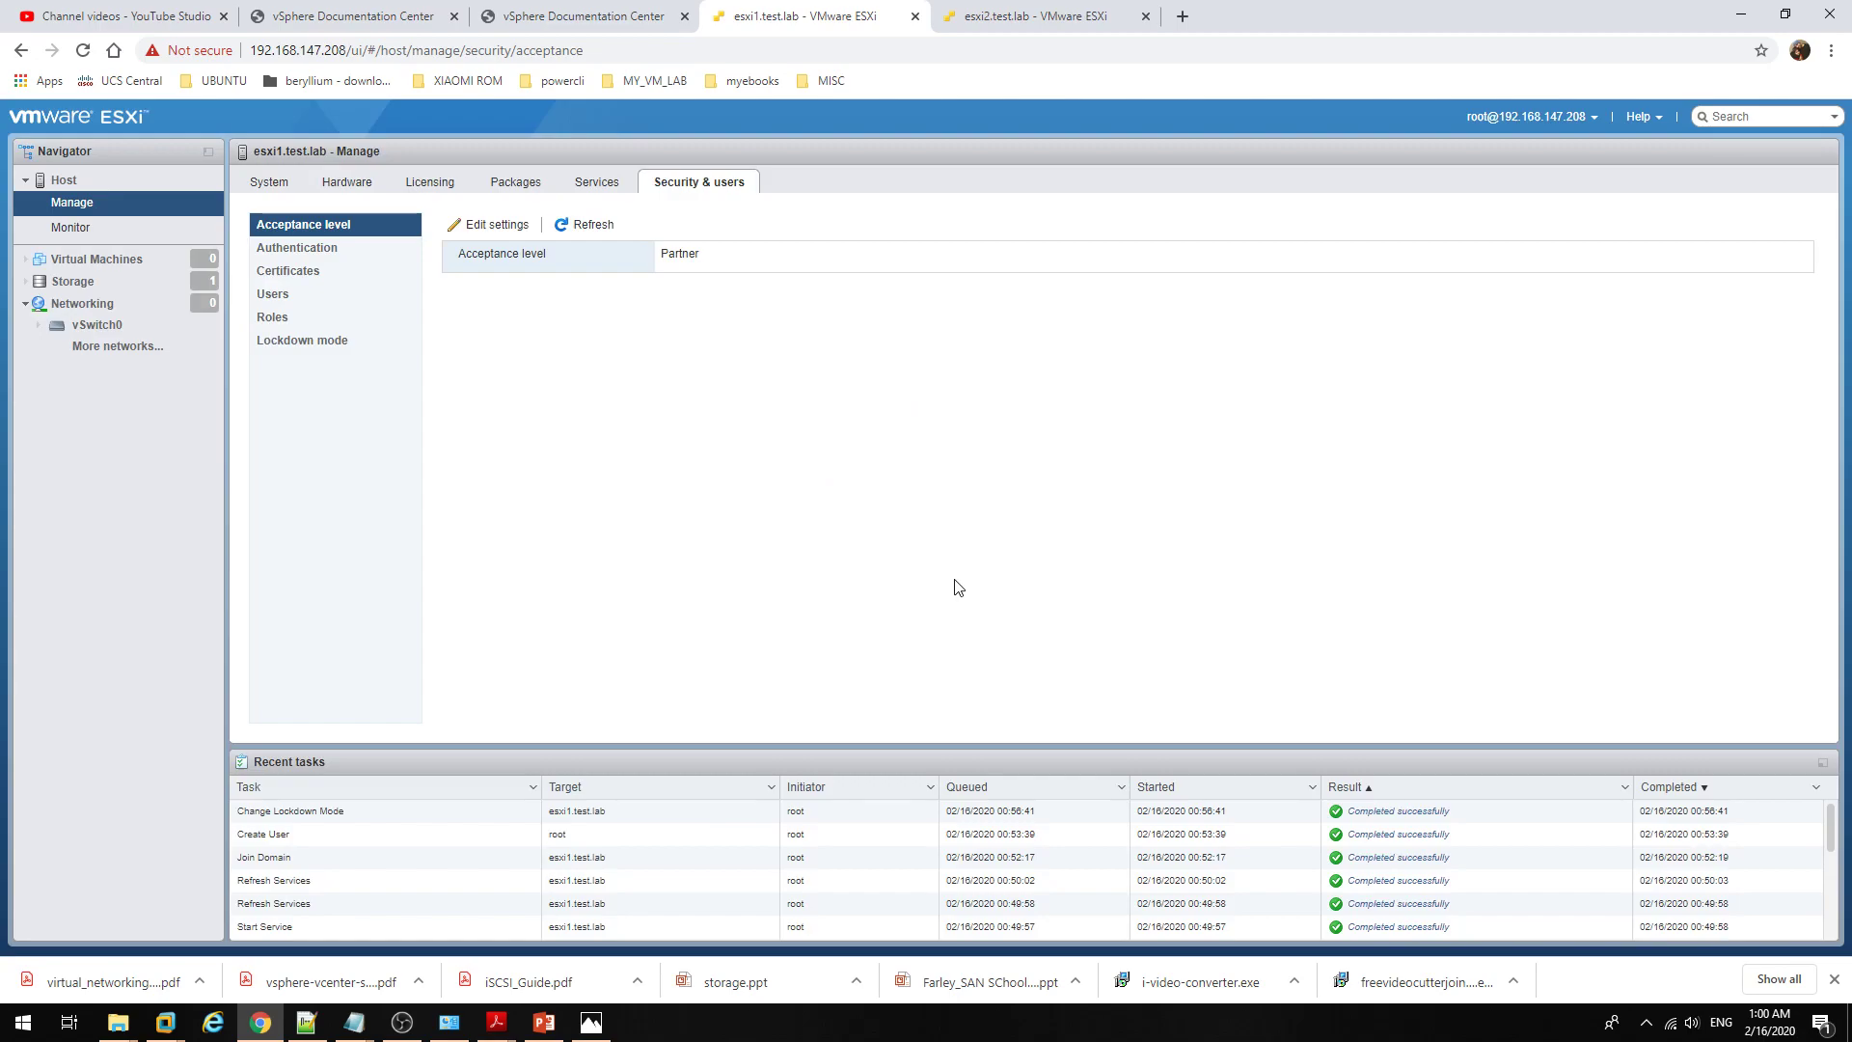
Step: Browse the 136 installed VMW packages, picking out vmkplexer-vmkplexer and scsi-fnic
{"action": "left_click", "coordinate": [600, 183]}
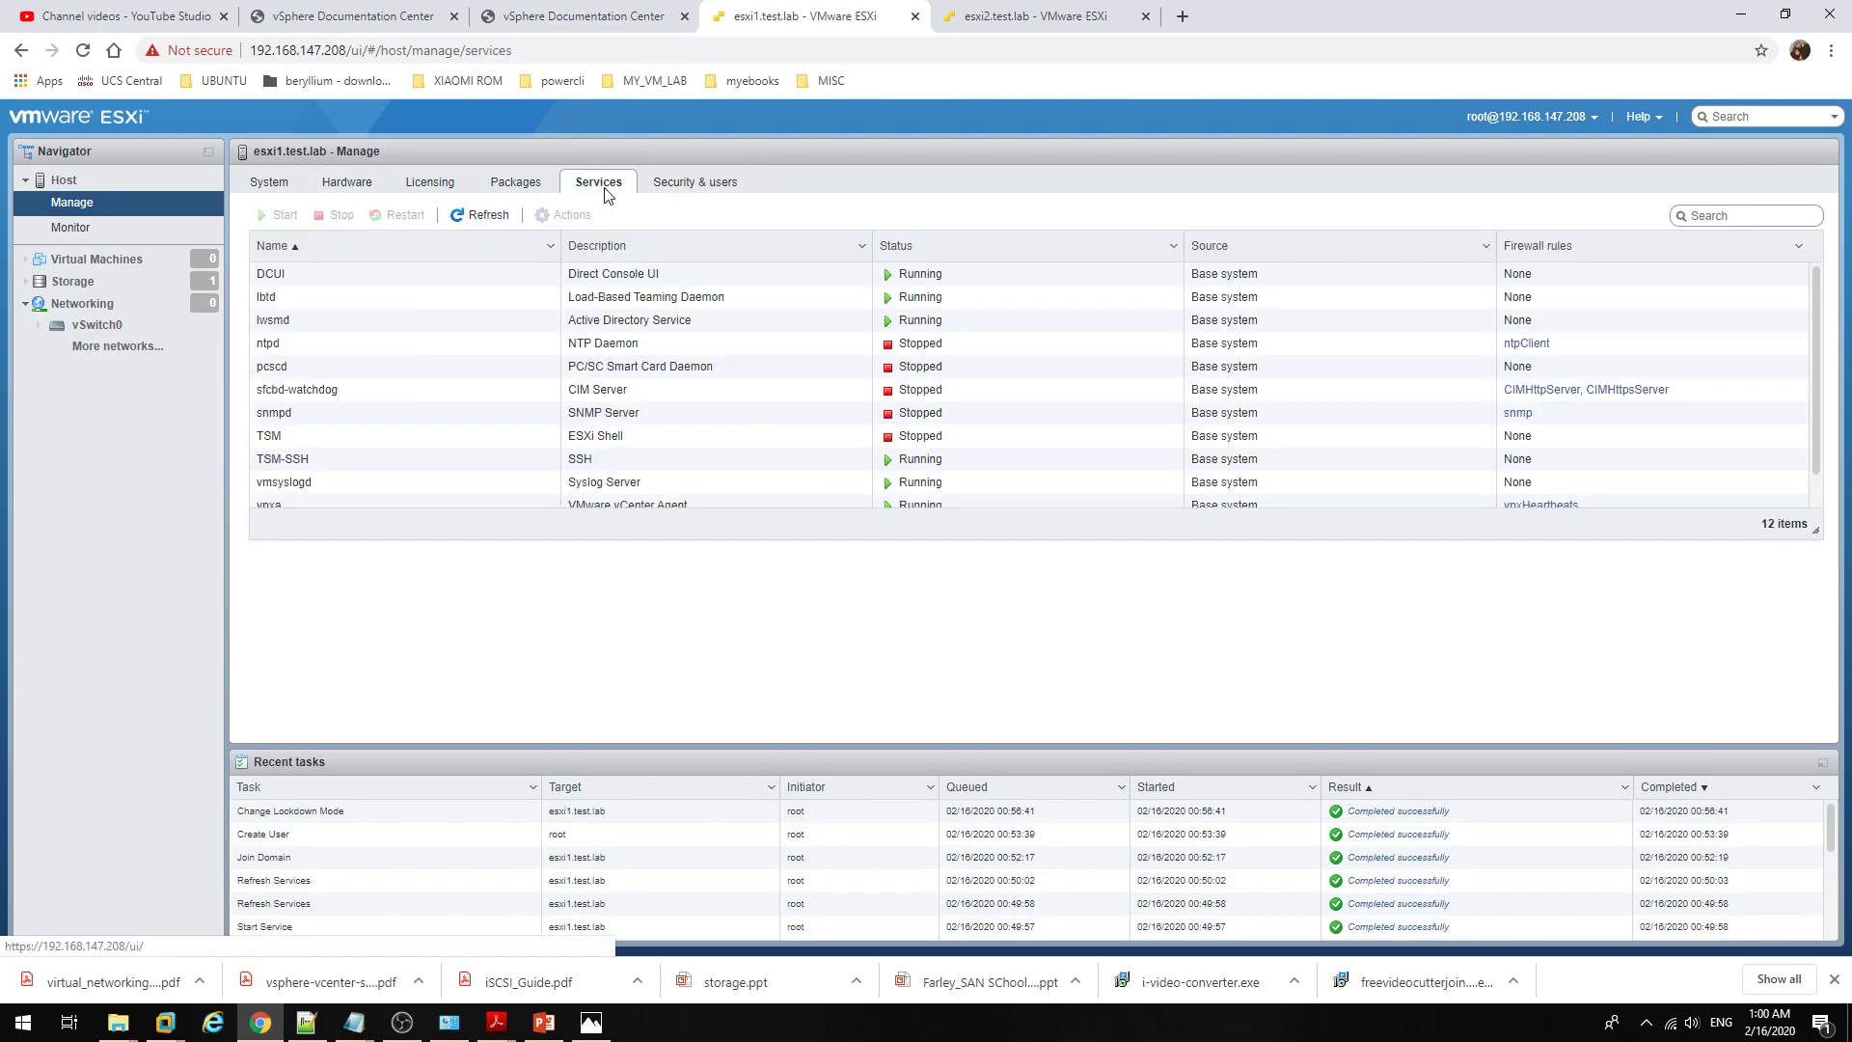
{"action": "left_click", "coordinate": [529, 184]}
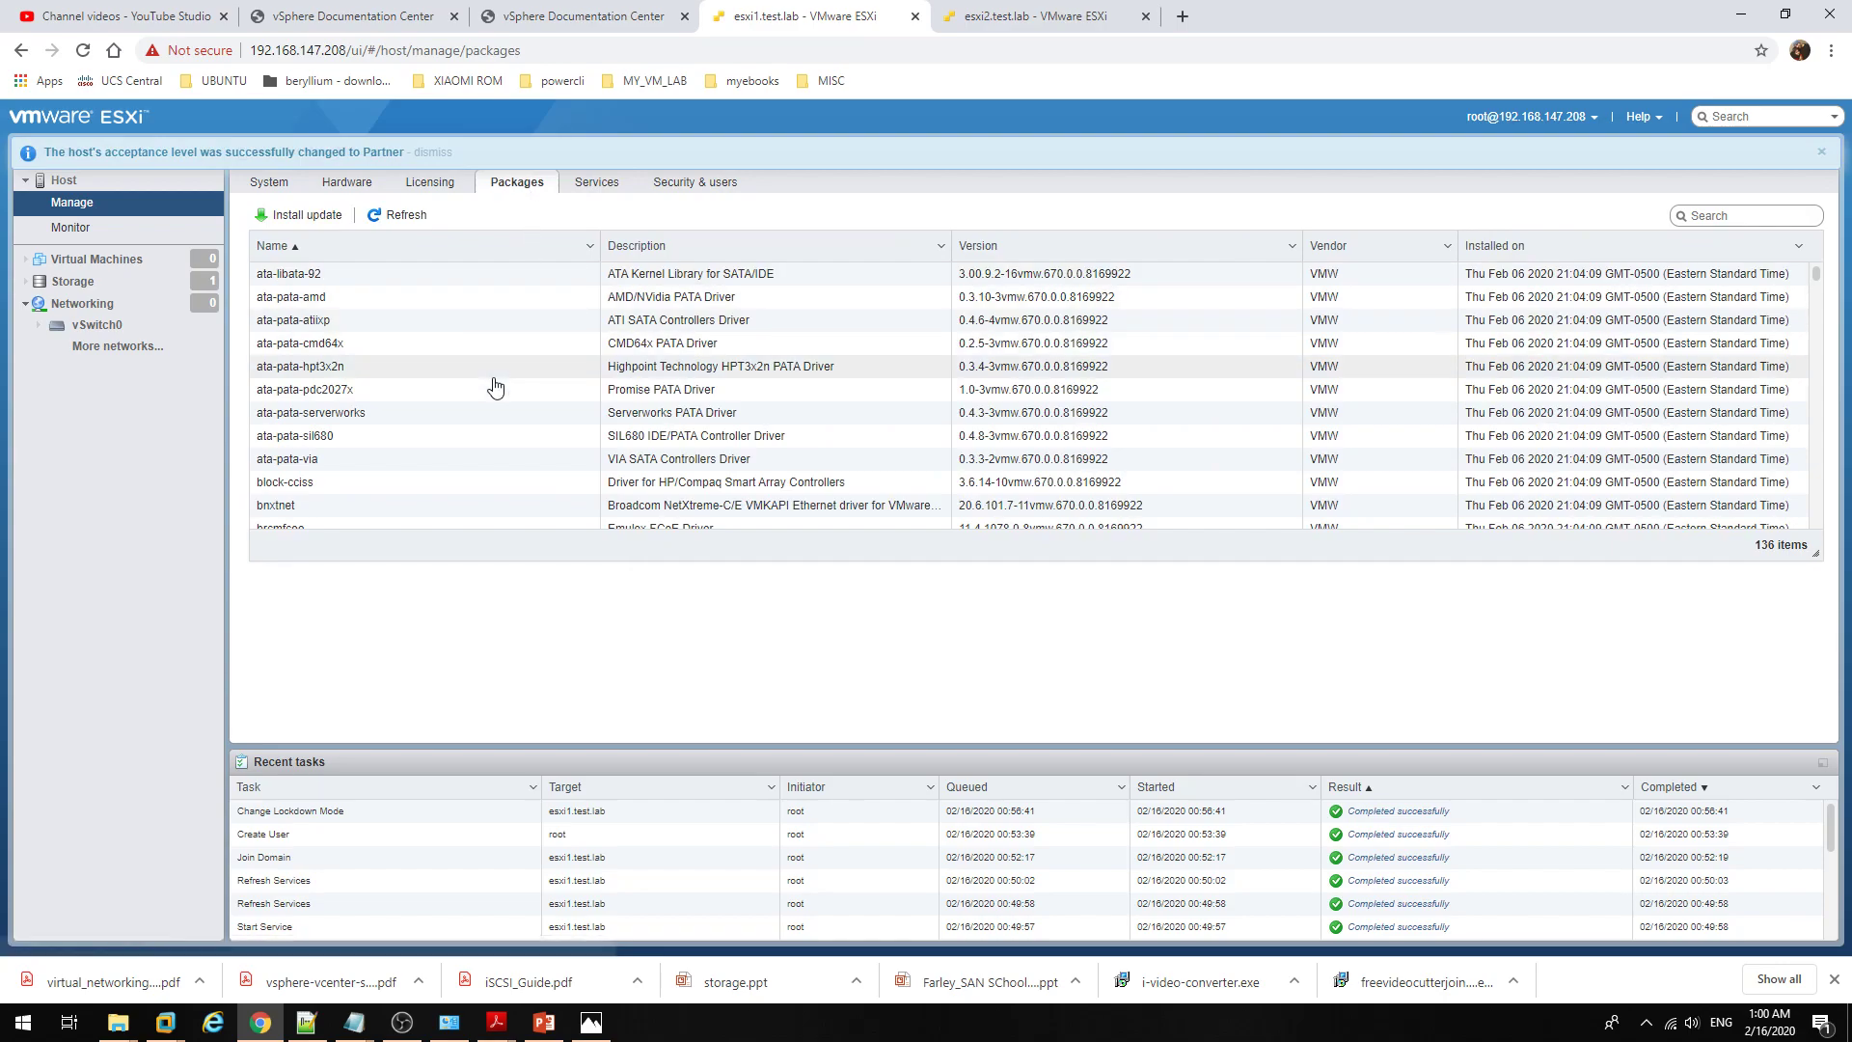
{"action": "scroll", "coordinate": [493, 384], "scroll_direction": "down", "scroll_amount": 7}
{"action": "scroll", "coordinate": [495, 387], "scroll_direction": "down", "scroll_amount": 15}
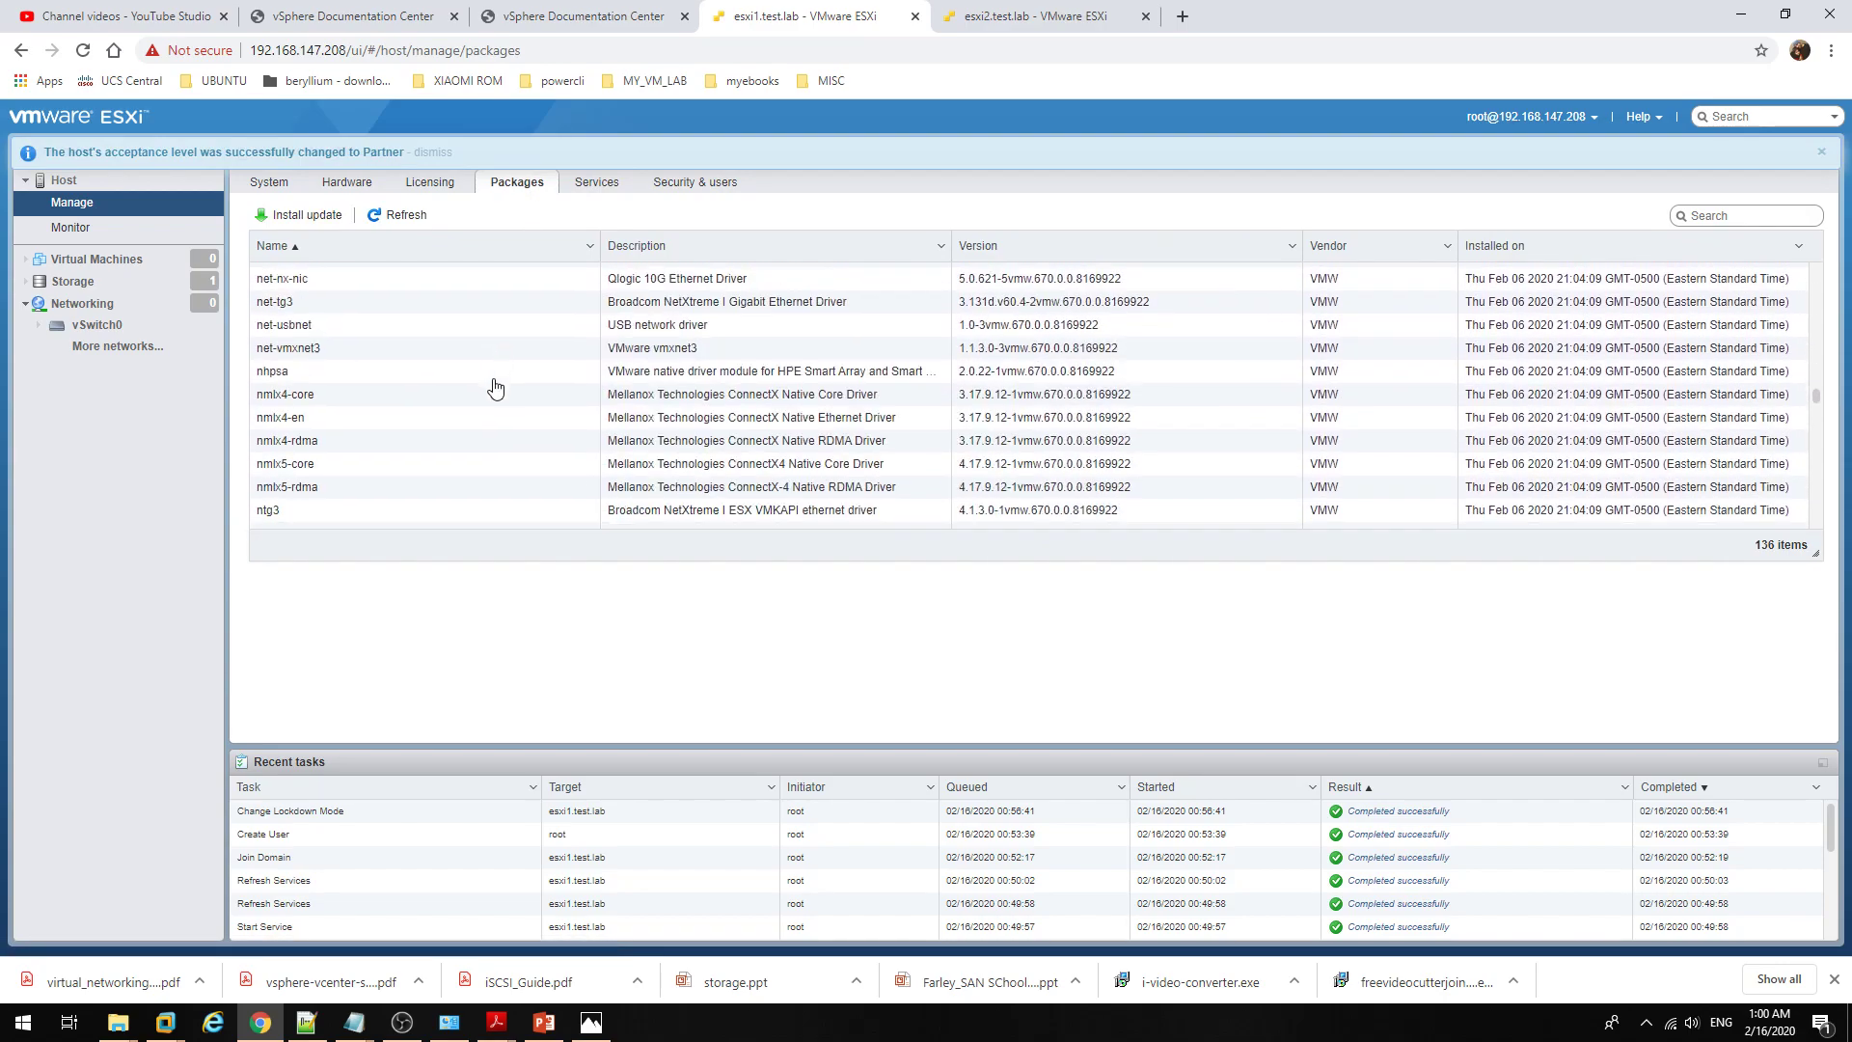
{"action": "scroll", "coordinate": [495, 386], "scroll_direction": "down", "scroll_amount": 3}
{"action": "left_click", "coordinate": [500, 377]}
{"action": "scroll", "coordinate": [547, 401], "scroll_direction": "up", "scroll_amount": 8}
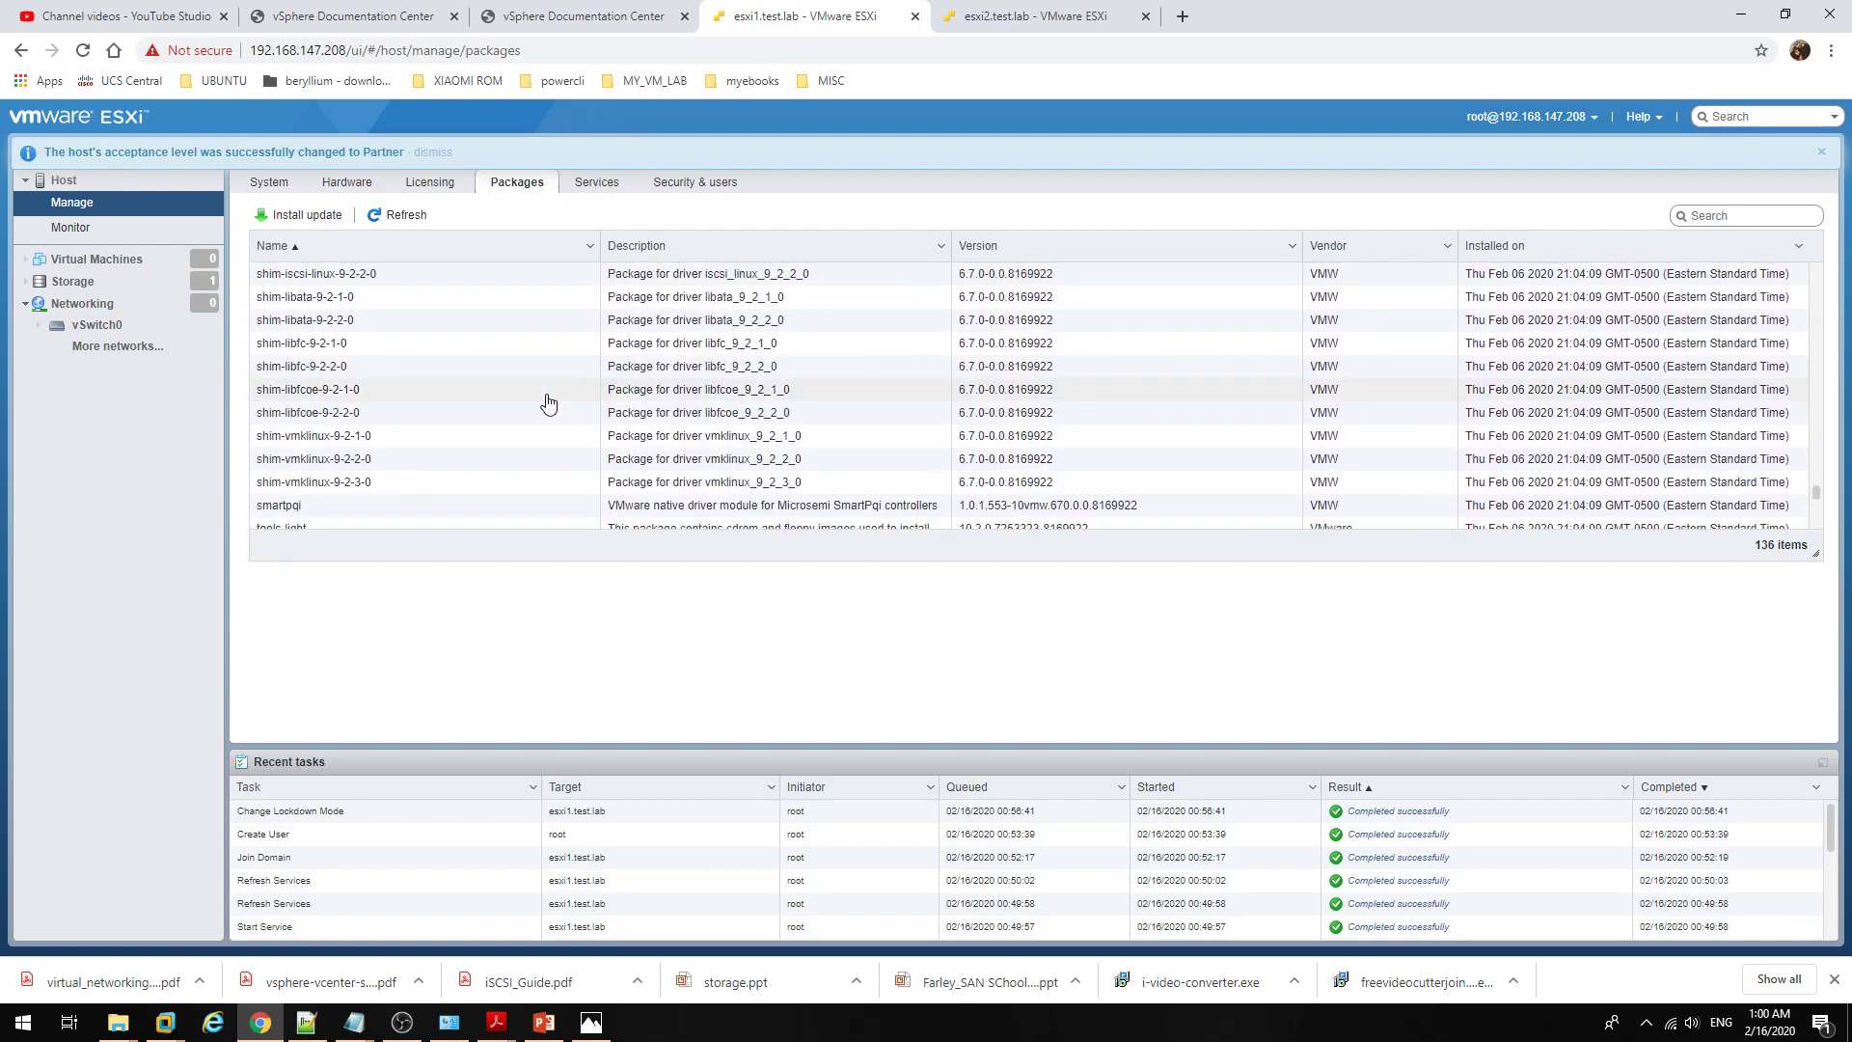
{"action": "scroll", "coordinate": [547, 401], "scroll_direction": "up", "scroll_amount": 2}
{"action": "left_click", "coordinate": [621, 359]}
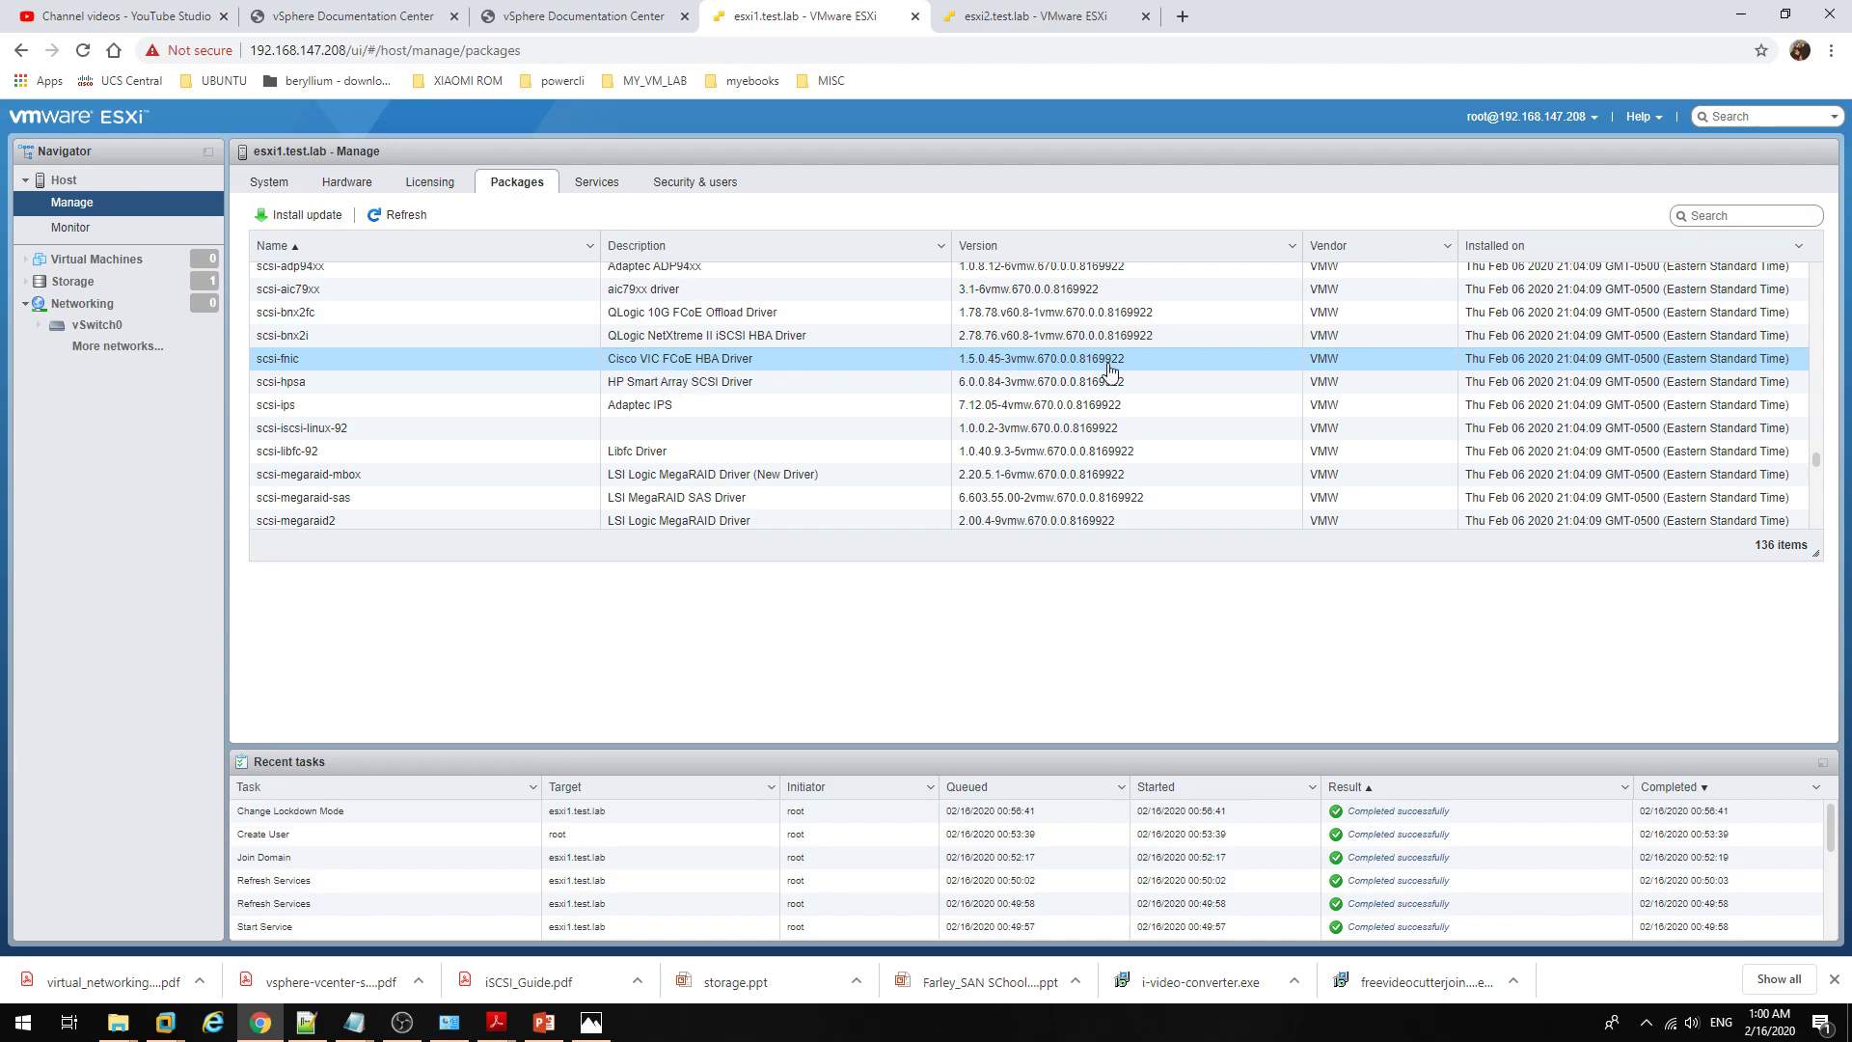
{"action": "scroll", "coordinate": [1110, 372], "scroll_direction": "up", "scroll_amount": 15}
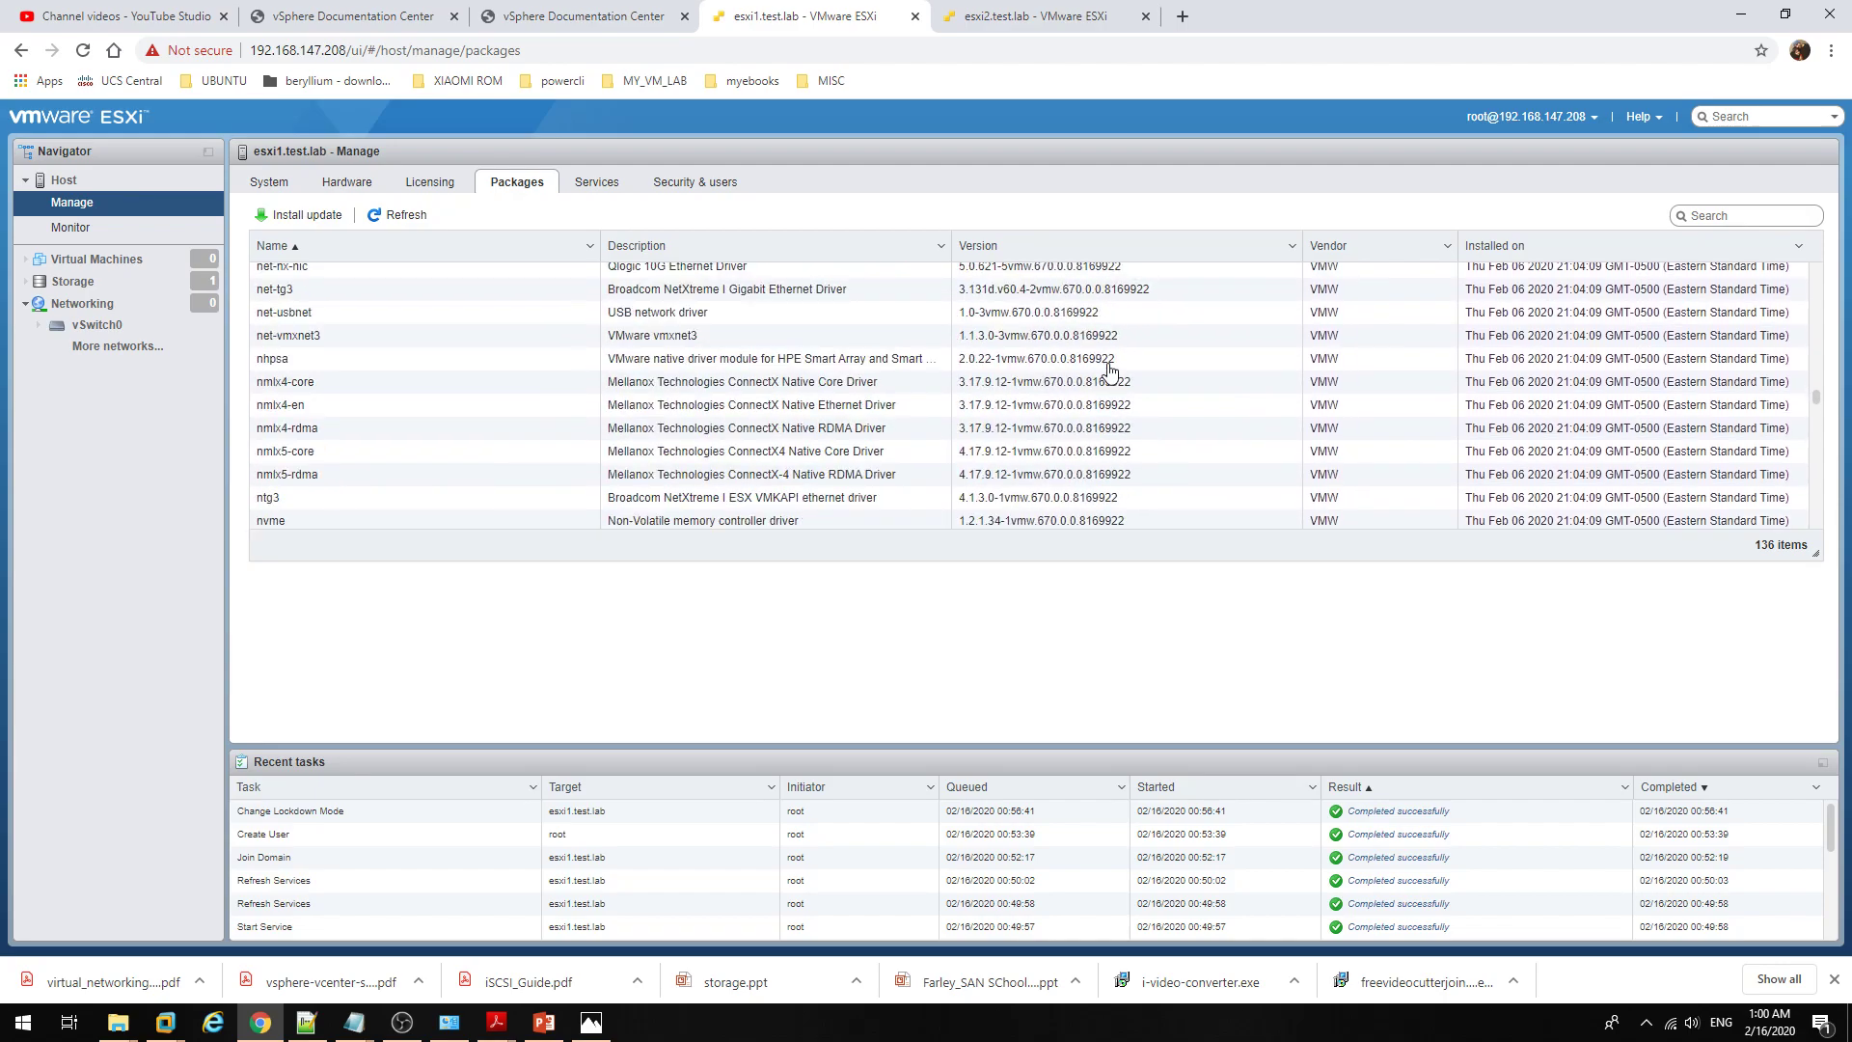
{"action": "scroll", "coordinate": [1109, 371], "scroll_direction": "up", "scroll_amount": 10}
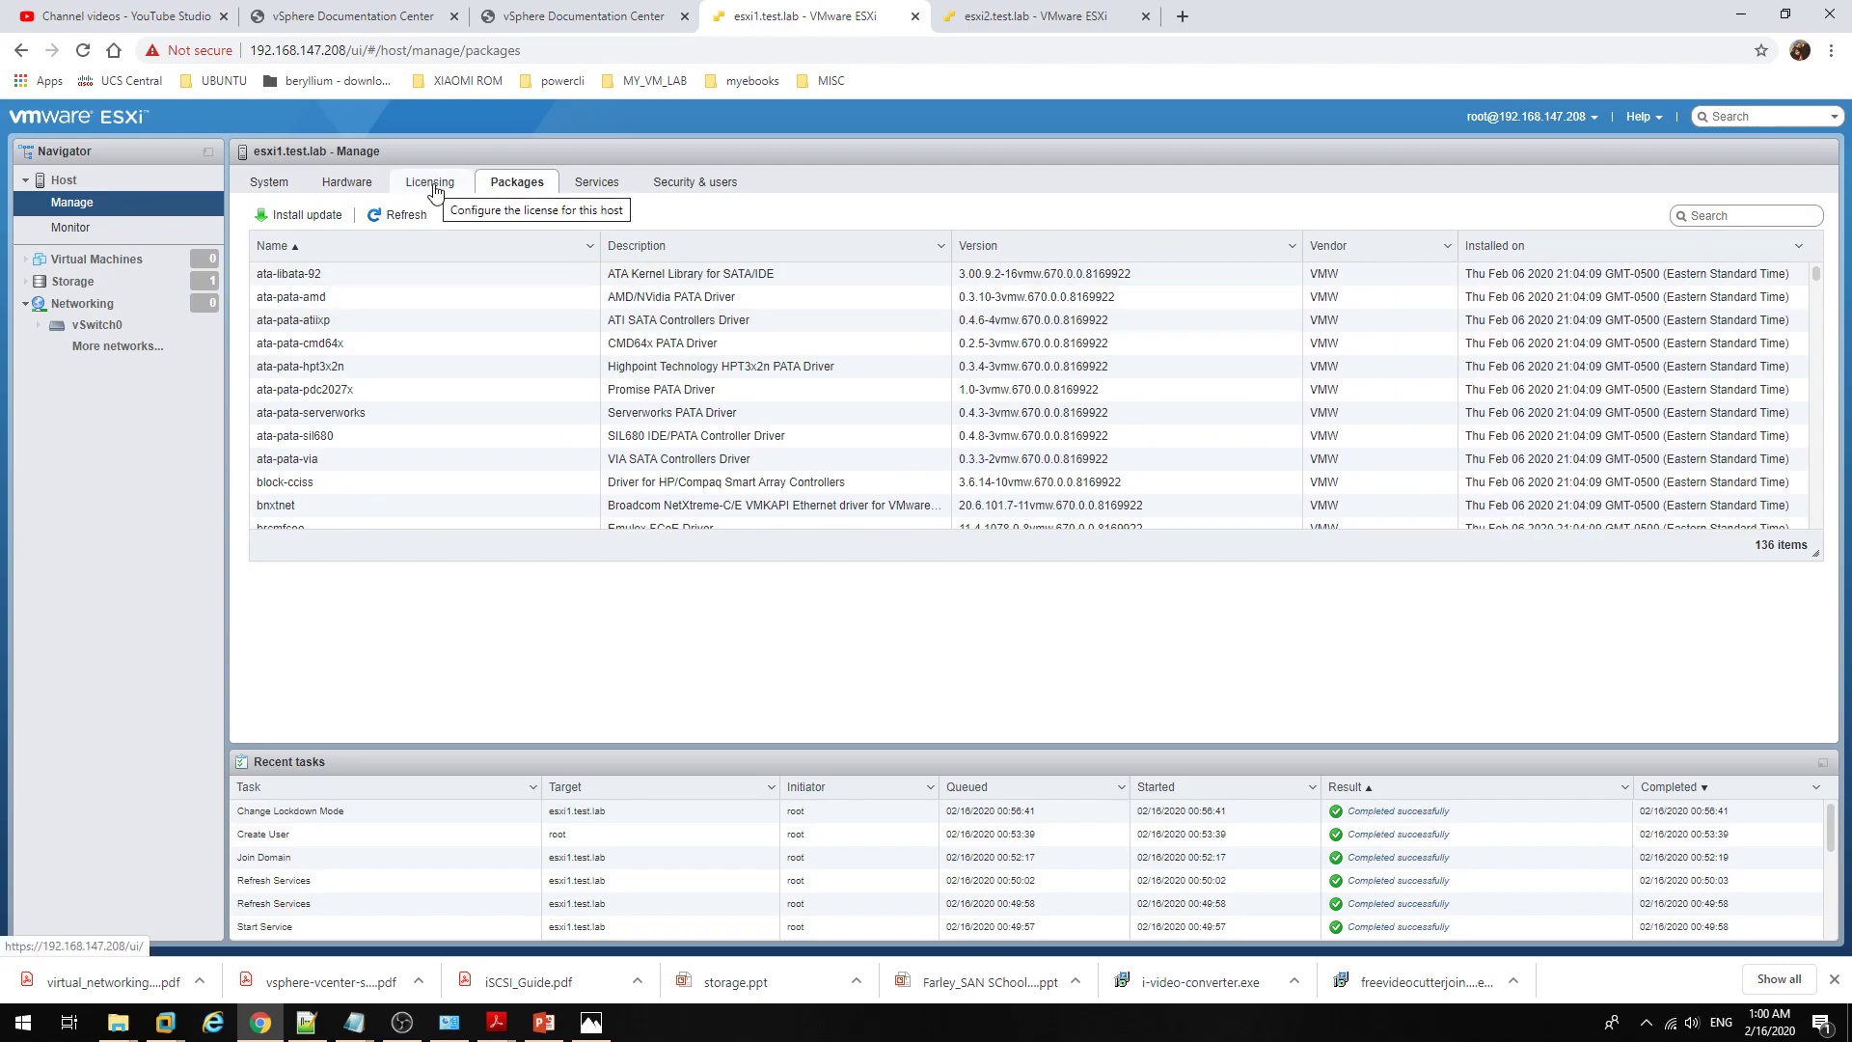
{"action": "left_click", "coordinate": [323, 214]}
{"action": "left_click", "coordinate": [1005, 521]}
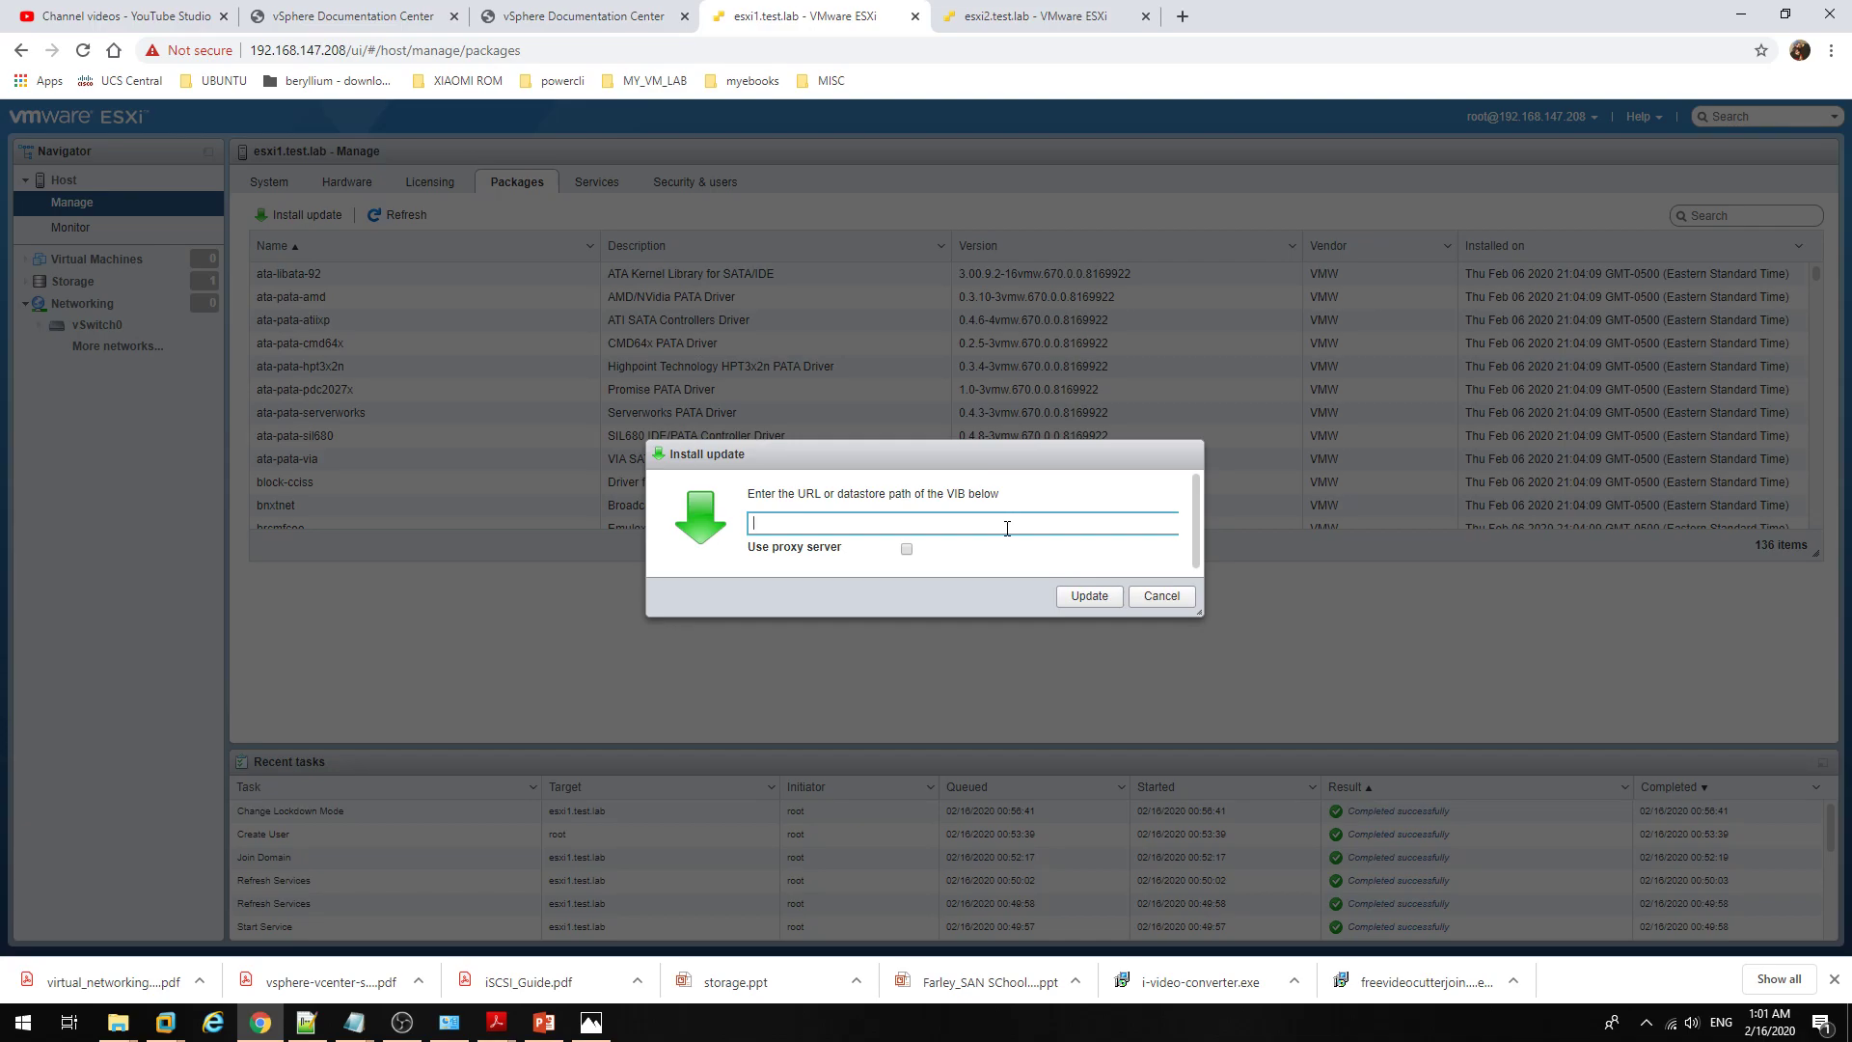
{"action": "left_click", "coordinate": [1162, 597]}
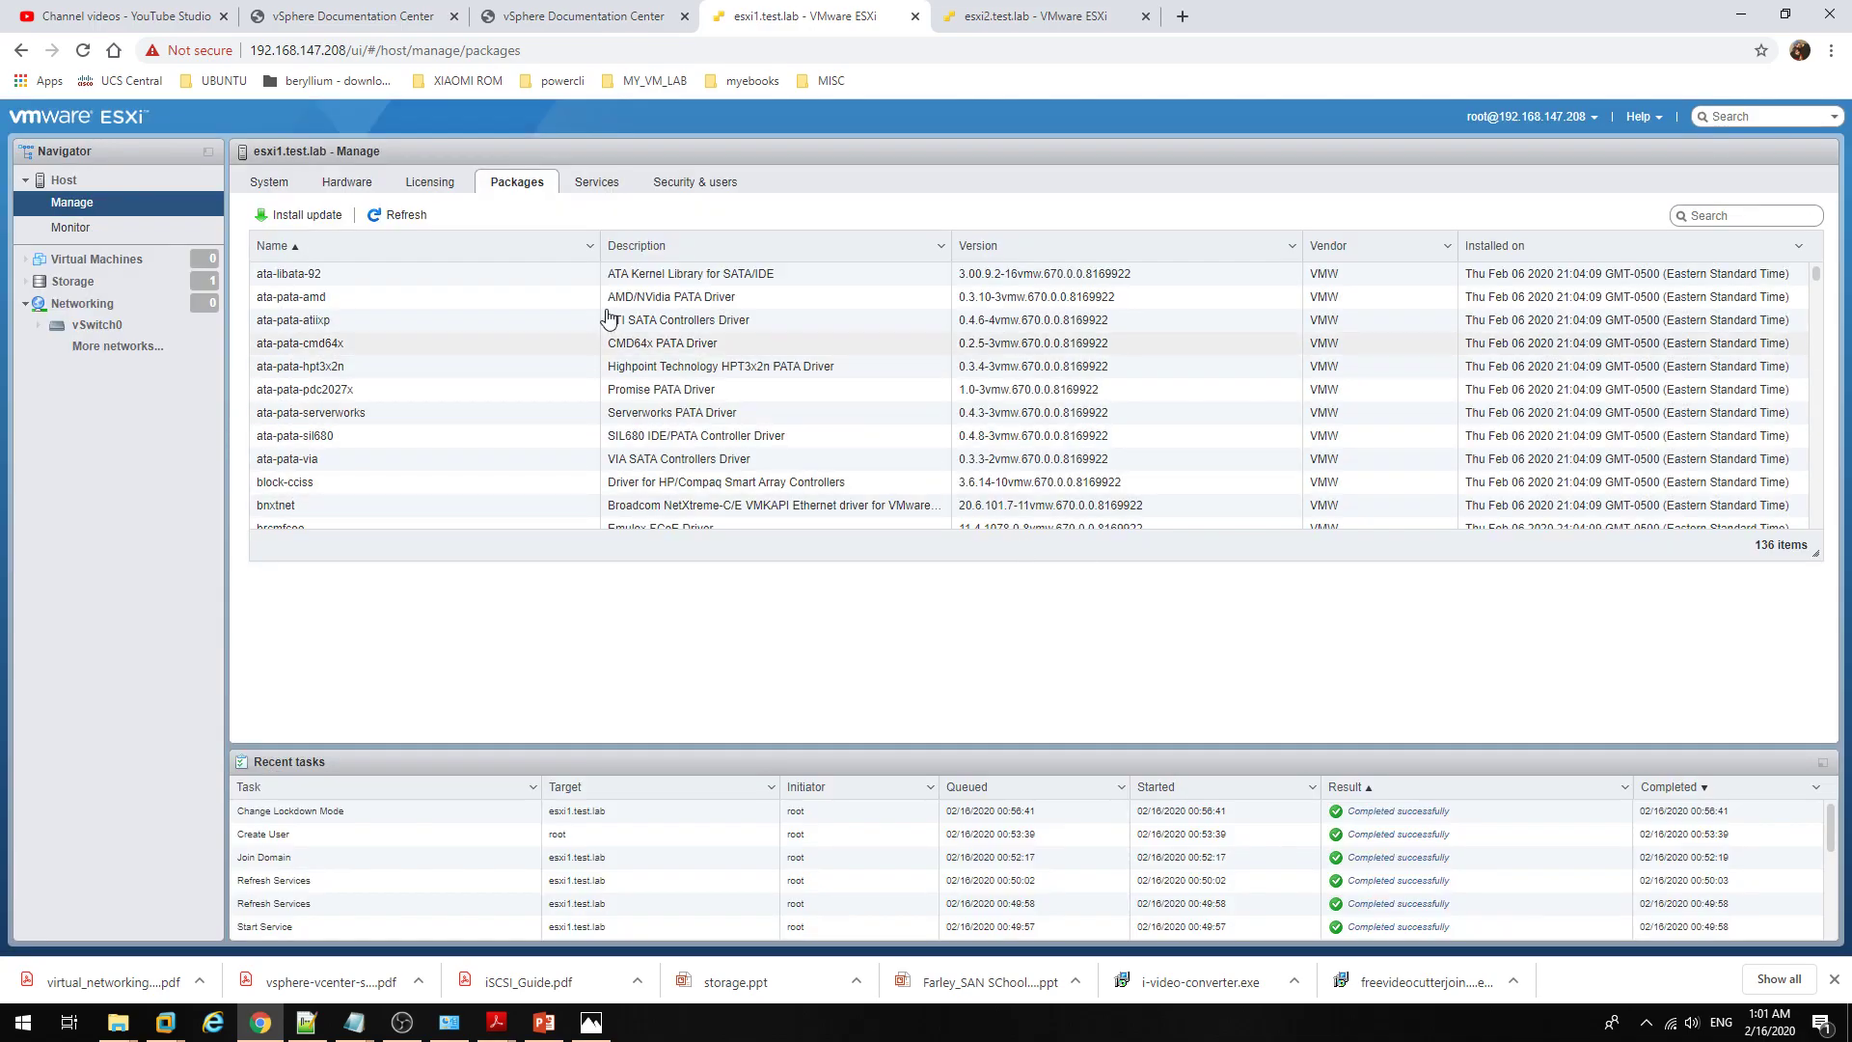
Step: Open Licensing and review the Evaluation Mode licence details and features
{"action": "left_click", "coordinate": [429, 184]}
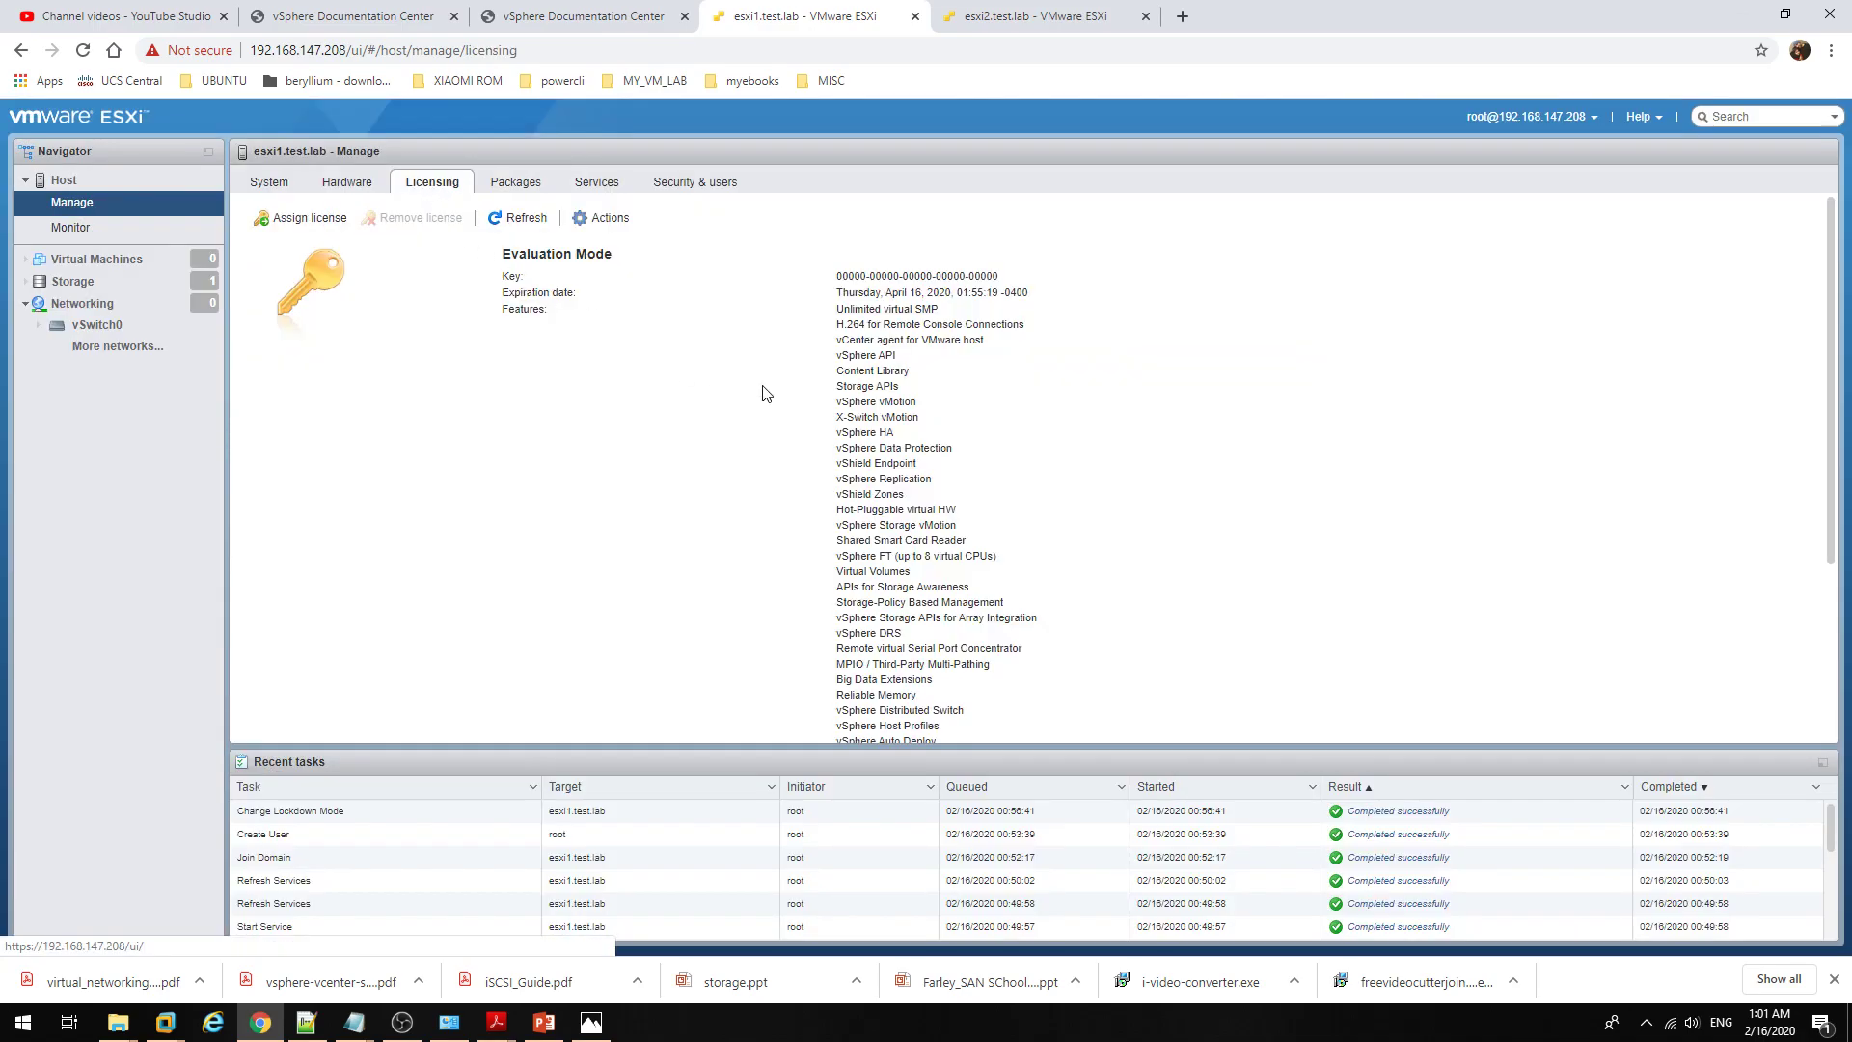
{"action": "scroll", "coordinate": [767, 501], "scroll_direction": "down", "scroll_amount": 3}
{"action": "scroll", "coordinate": [767, 501], "scroll_direction": "up", "scroll_amount": 5}
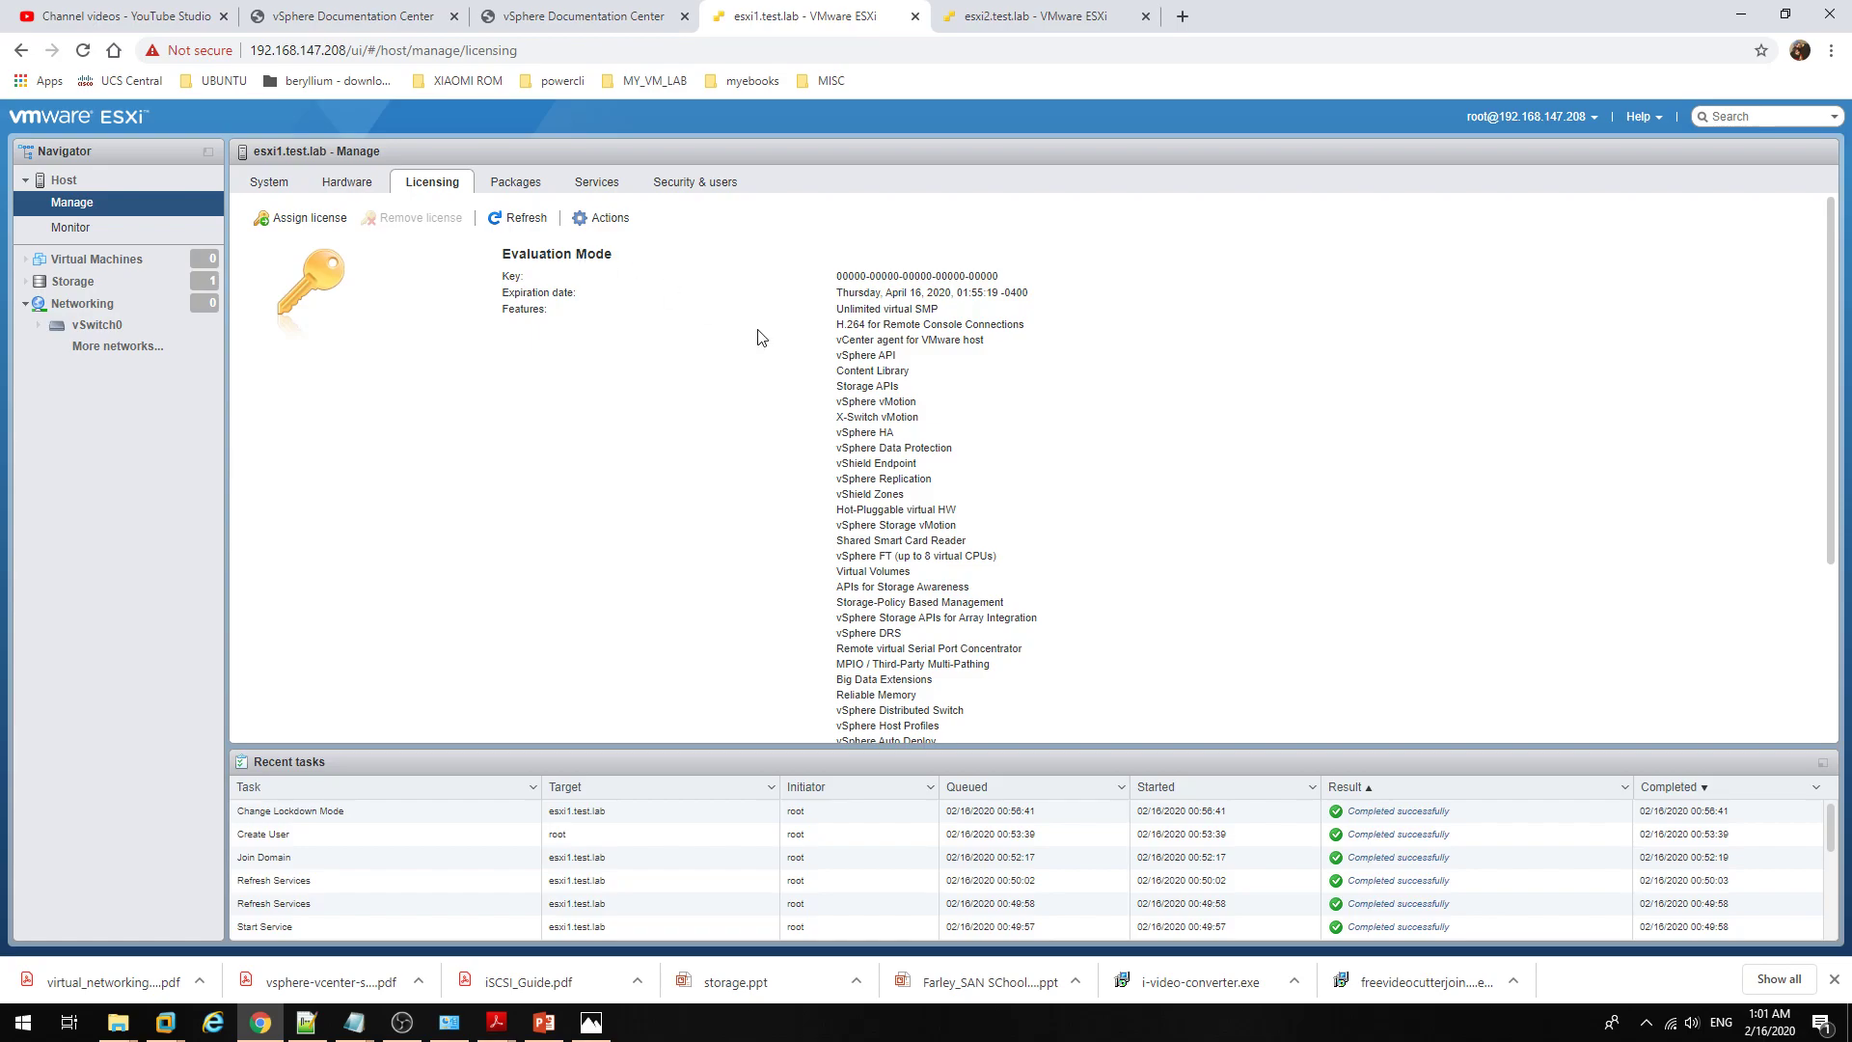
{"action": "scroll", "coordinate": [835, 397], "scroll_direction": "down", "scroll_amount": 3}
{"action": "scroll", "coordinate": [839, 394], "scroll_direction": "up", "scroll_amount": 3}
{"action": "left_click_drag", "start_coordinate": [836, 277], "coordinate": [1034, 650]}
{"action": "scroll", "coordinate": [1139, 637], "scroll_direction": "down", "scroll_amount": 2}
{"action": "scroll", "coordinate": [1139, 636], "scroll_direction": "down", "scroll_amount": 1}
{"action": "left_click", "coordinate": [1138, 636]}
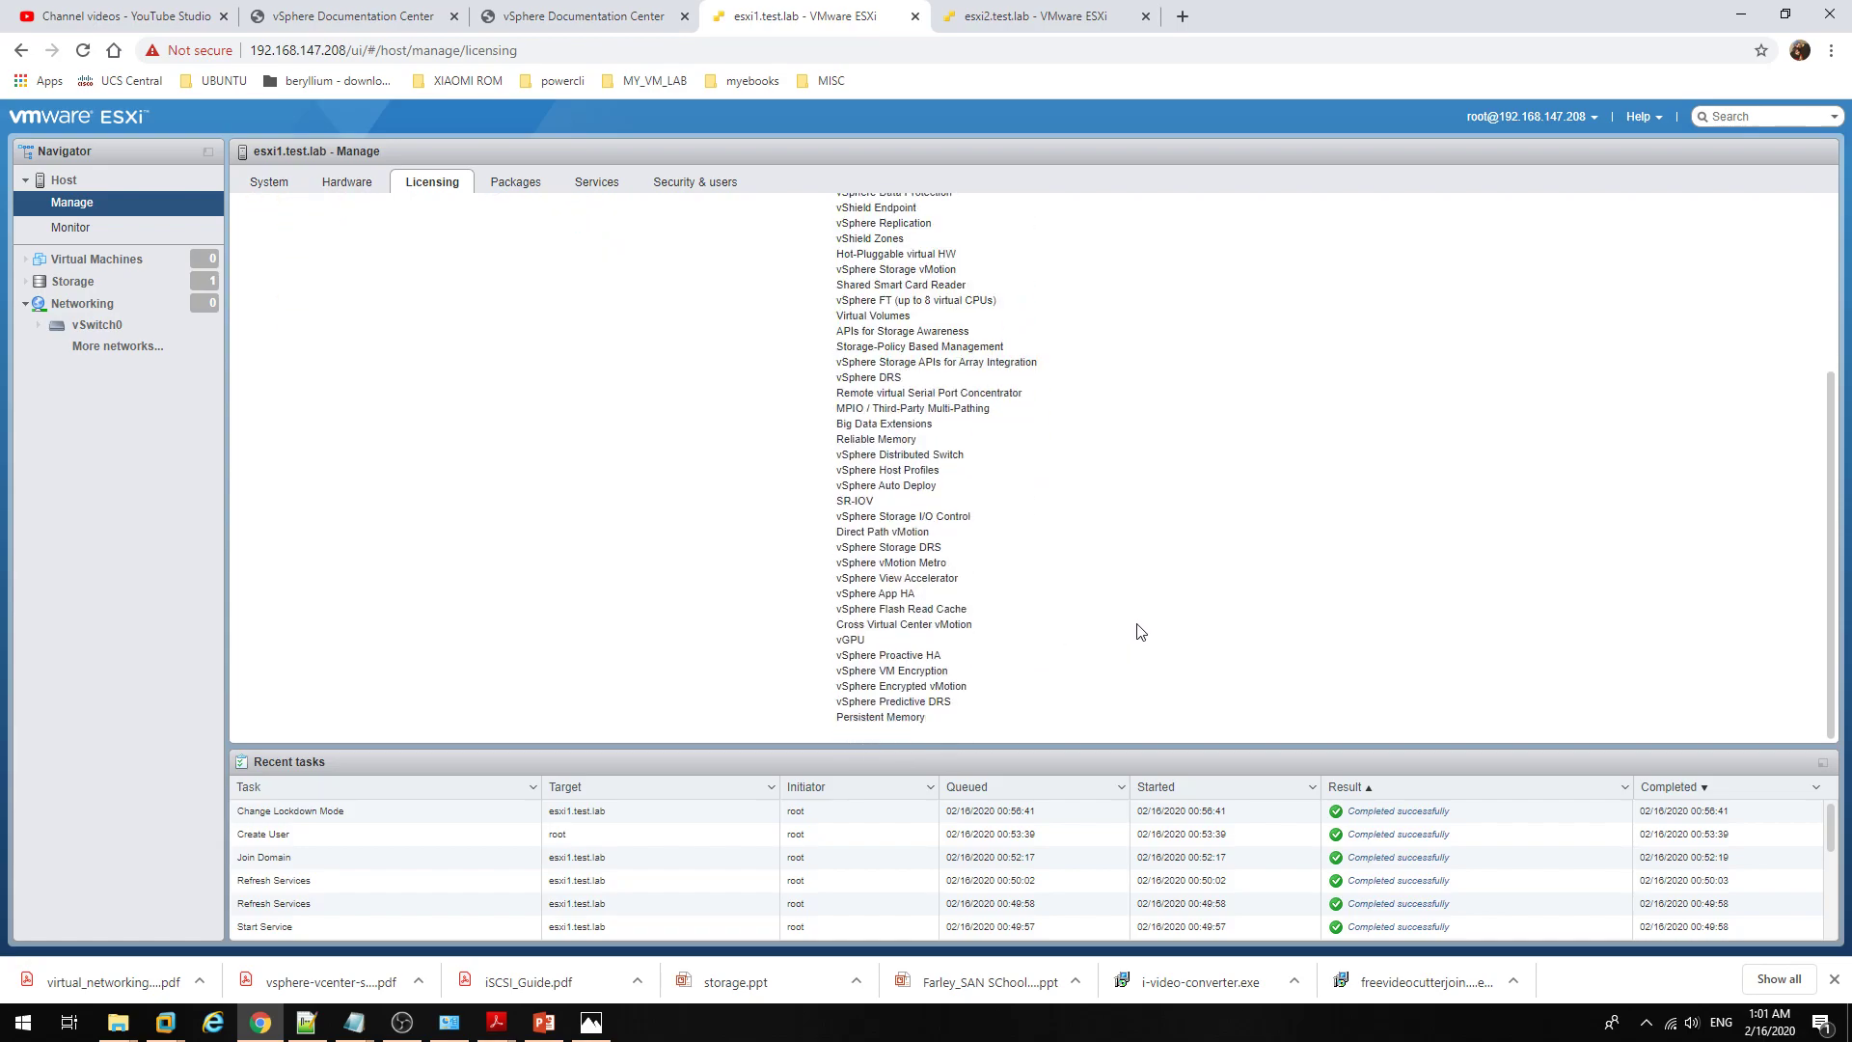
Step: Highlight the April 16, 2020 expiration date and the remaining licensed features
{"action": "left_click_drag", "start_coordinate": [934, 724], "coordinate": [964, 187]}
{"action": "left_click", "coordinate": [1075, 389]}
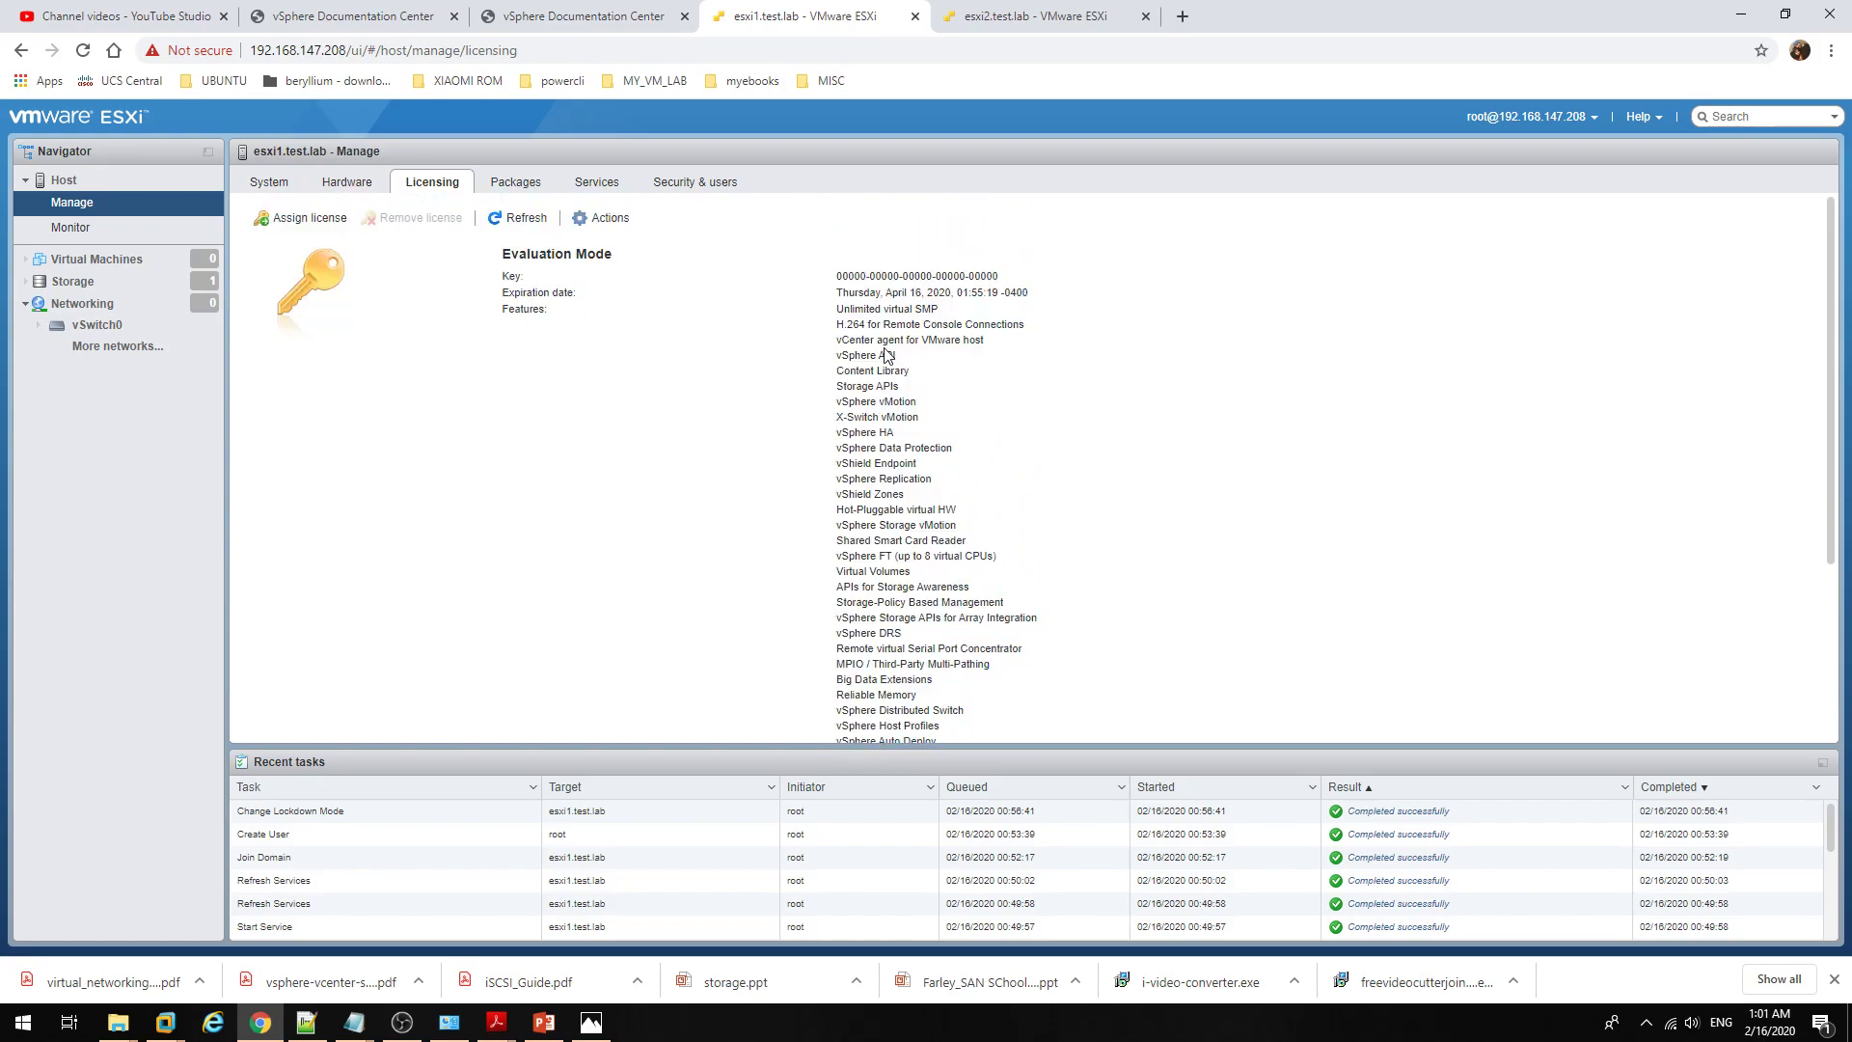
{"action": "scroll", "coordinate": [881, 365], "scroll_direction": "down", "scroll_amount": 1}
{"action": "scroll", "coordinate": [875, 371], "scroll_direction": "up", "scroll_amount": 1}
{"action": "left_click_drag", "start_coordinate": [836, 291], "coordinate": [1022, 613]}
{"action": "left_click", "coordinate": [1142, 649]}
{"action": "scroll", "coordinate": [1154, 637], "scroll_direction": "down", "scroll_amount": 2}
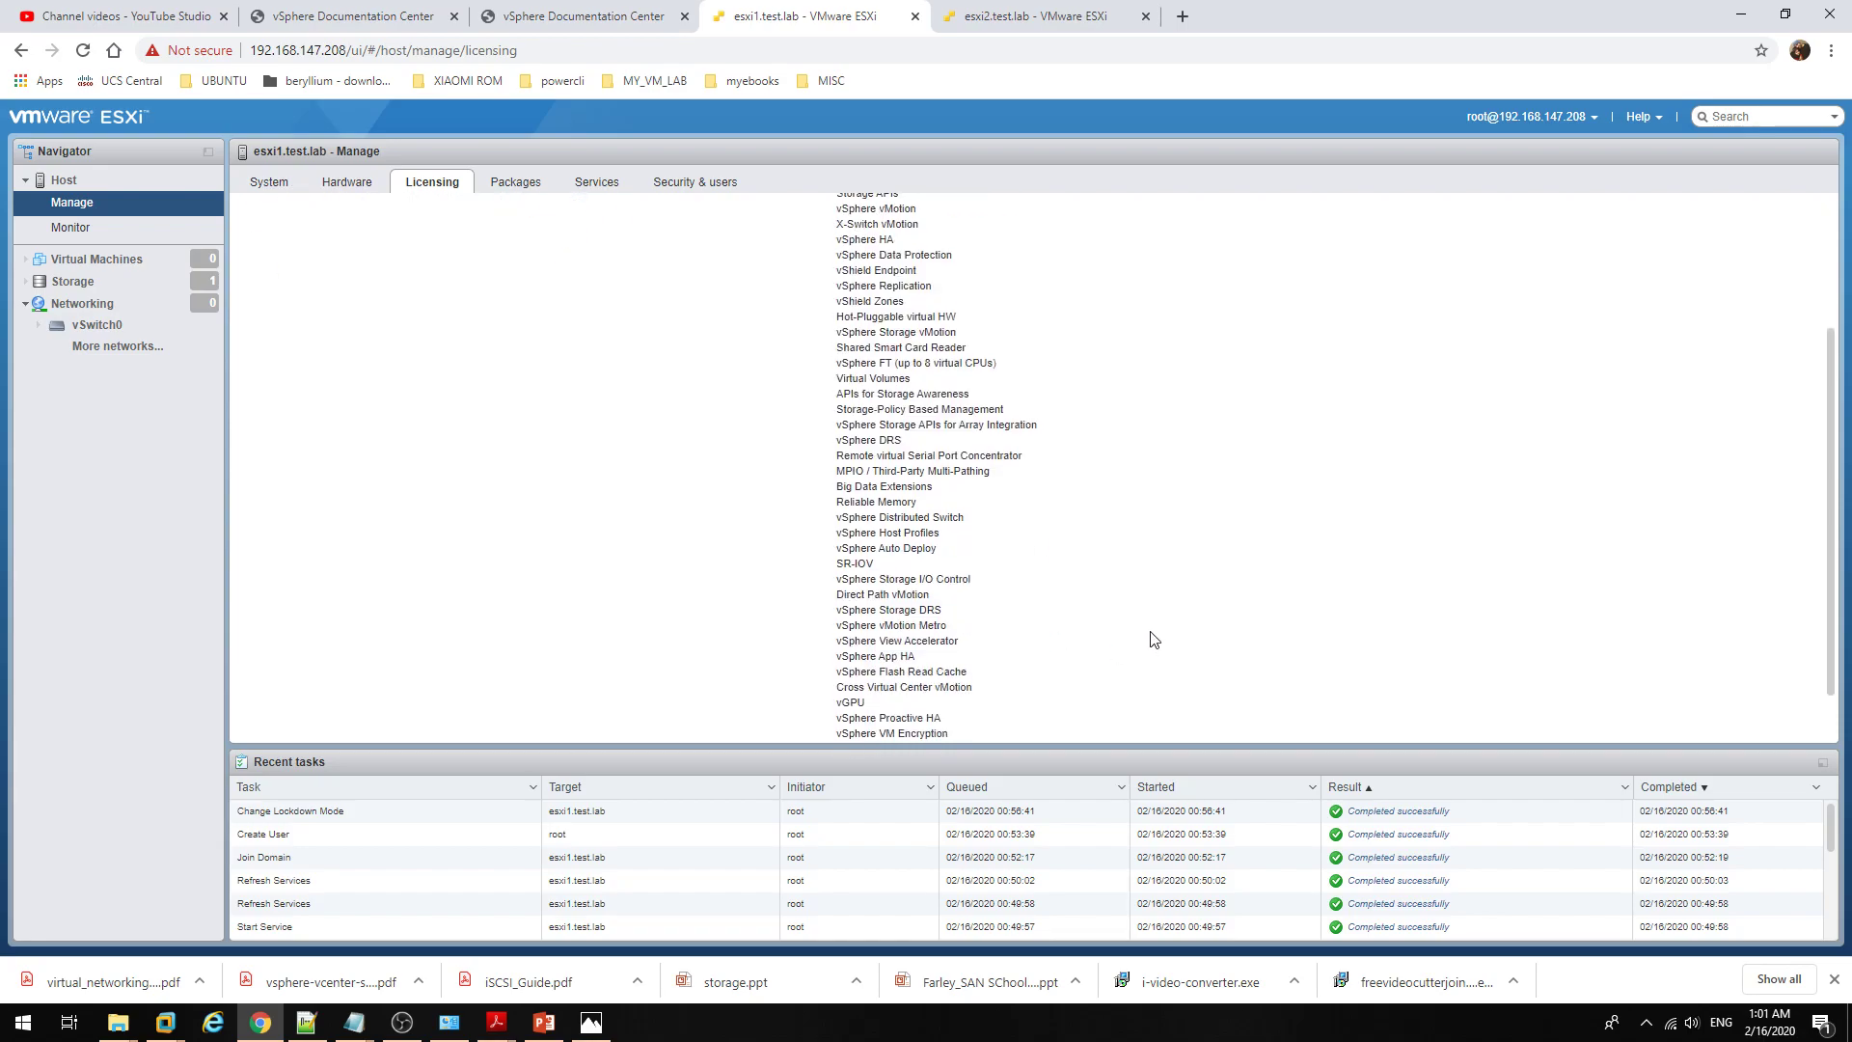
{"action": "scroll", "coordinate": [1154, 639], "scroll_direction": "up", "scroll_amount": 2}
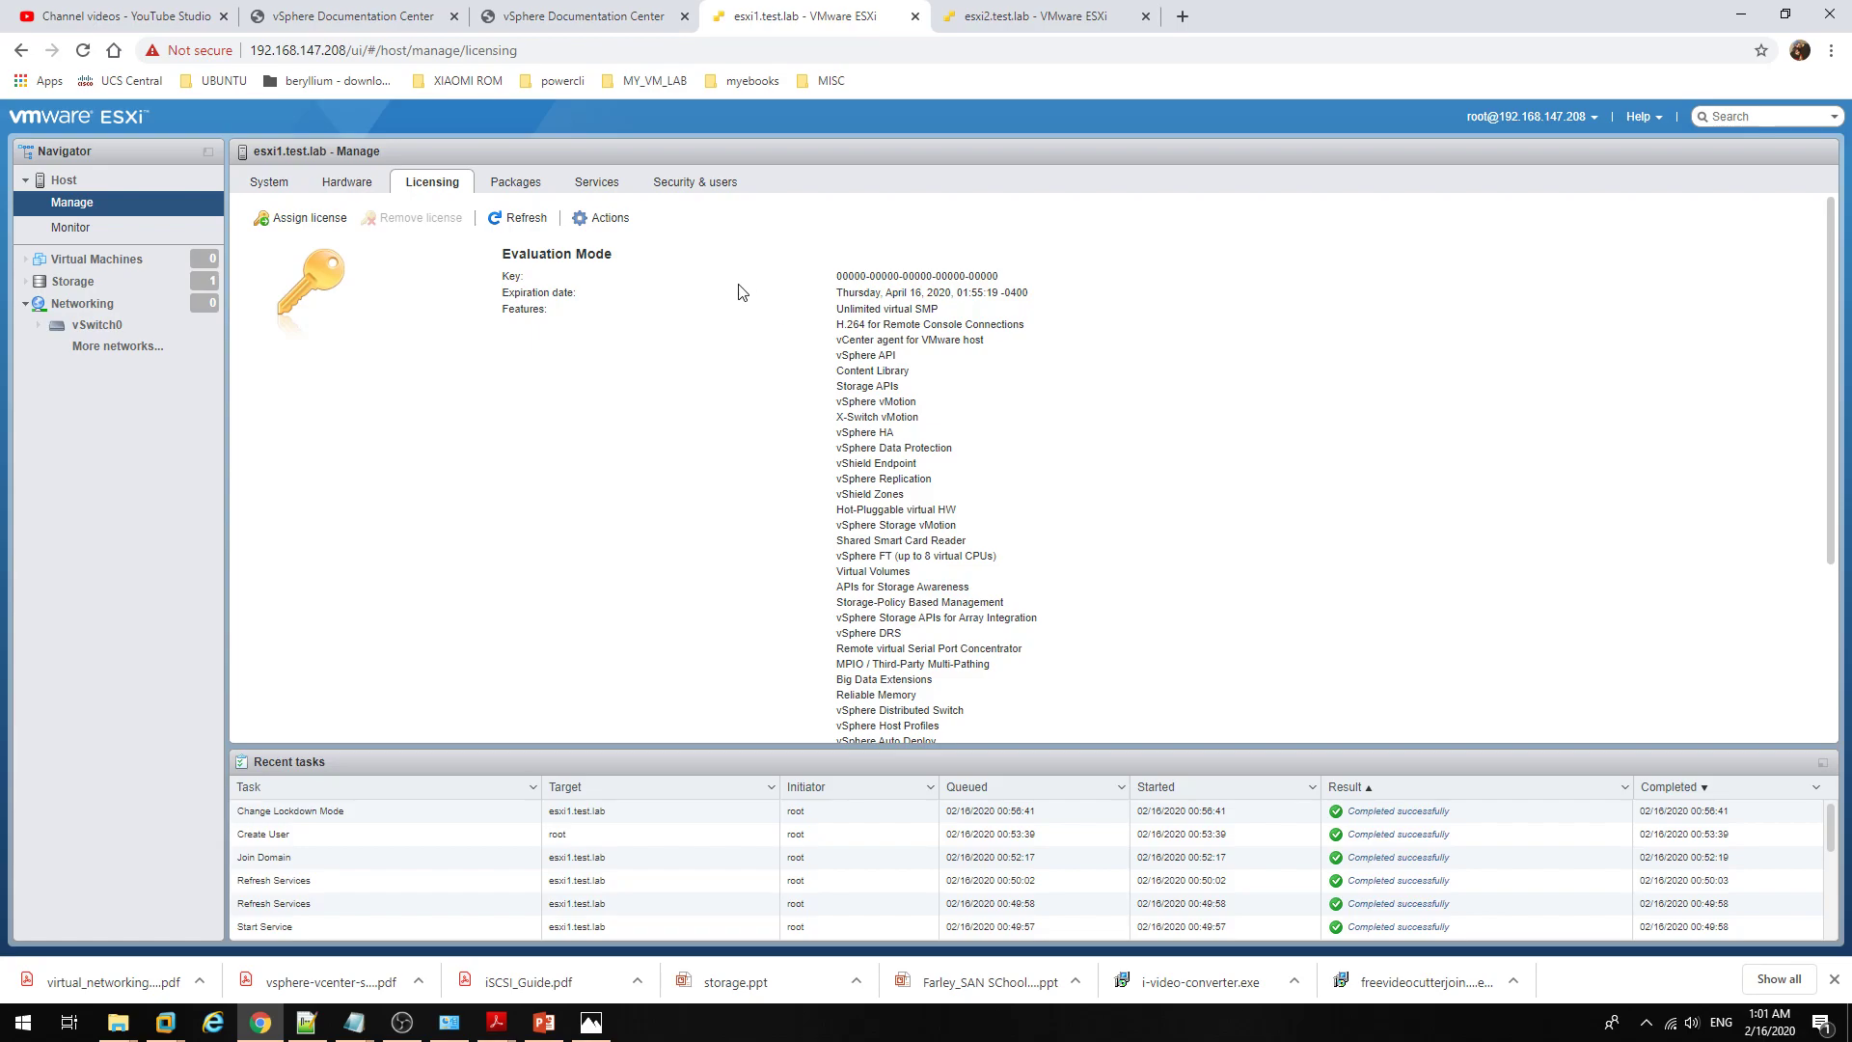
Step: Scroll through the host's Hardware PCI devices list
{"action": "left_click", "coordinate": [364, 190]}
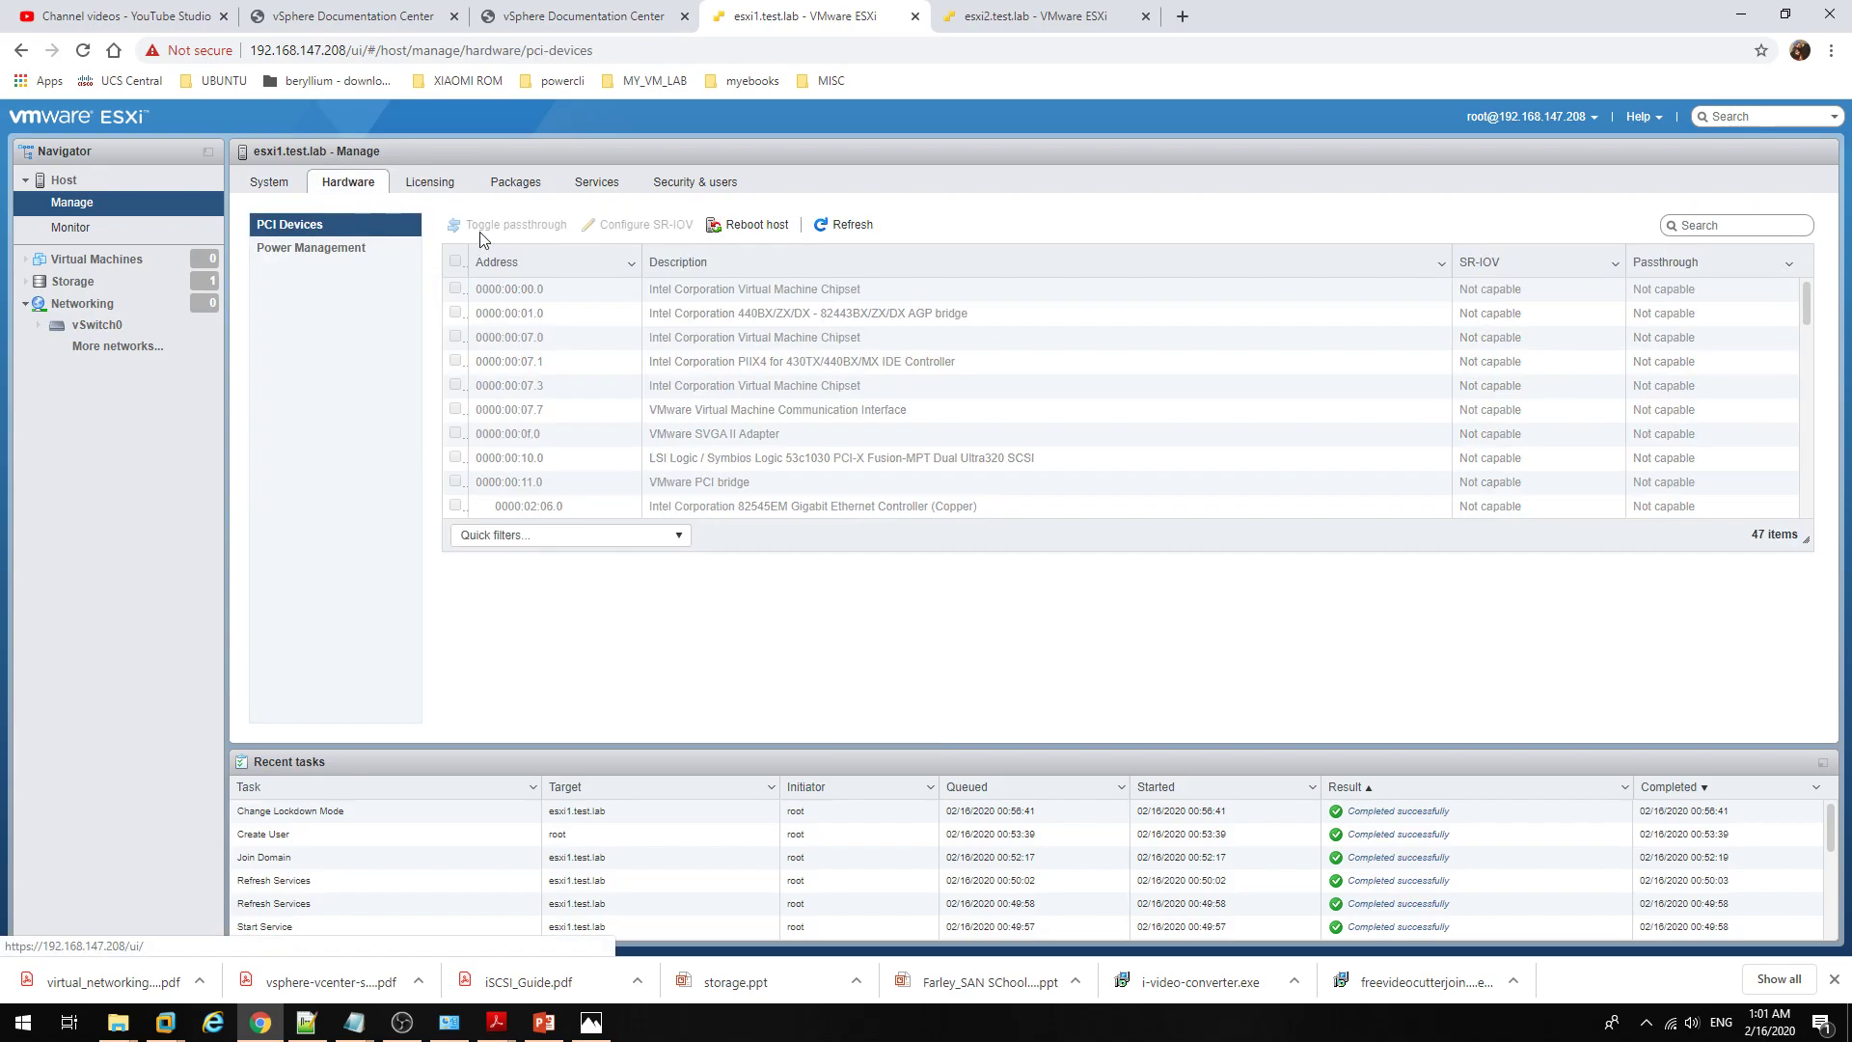
{"action": "scroll", "coordinate": [823, 384], "scroll_direction": "down", "scroll_amount": 5}
{"action": "scroll", "coordinate": [823, 384], "scroll_direction": "up", "scroll_amount": 5}
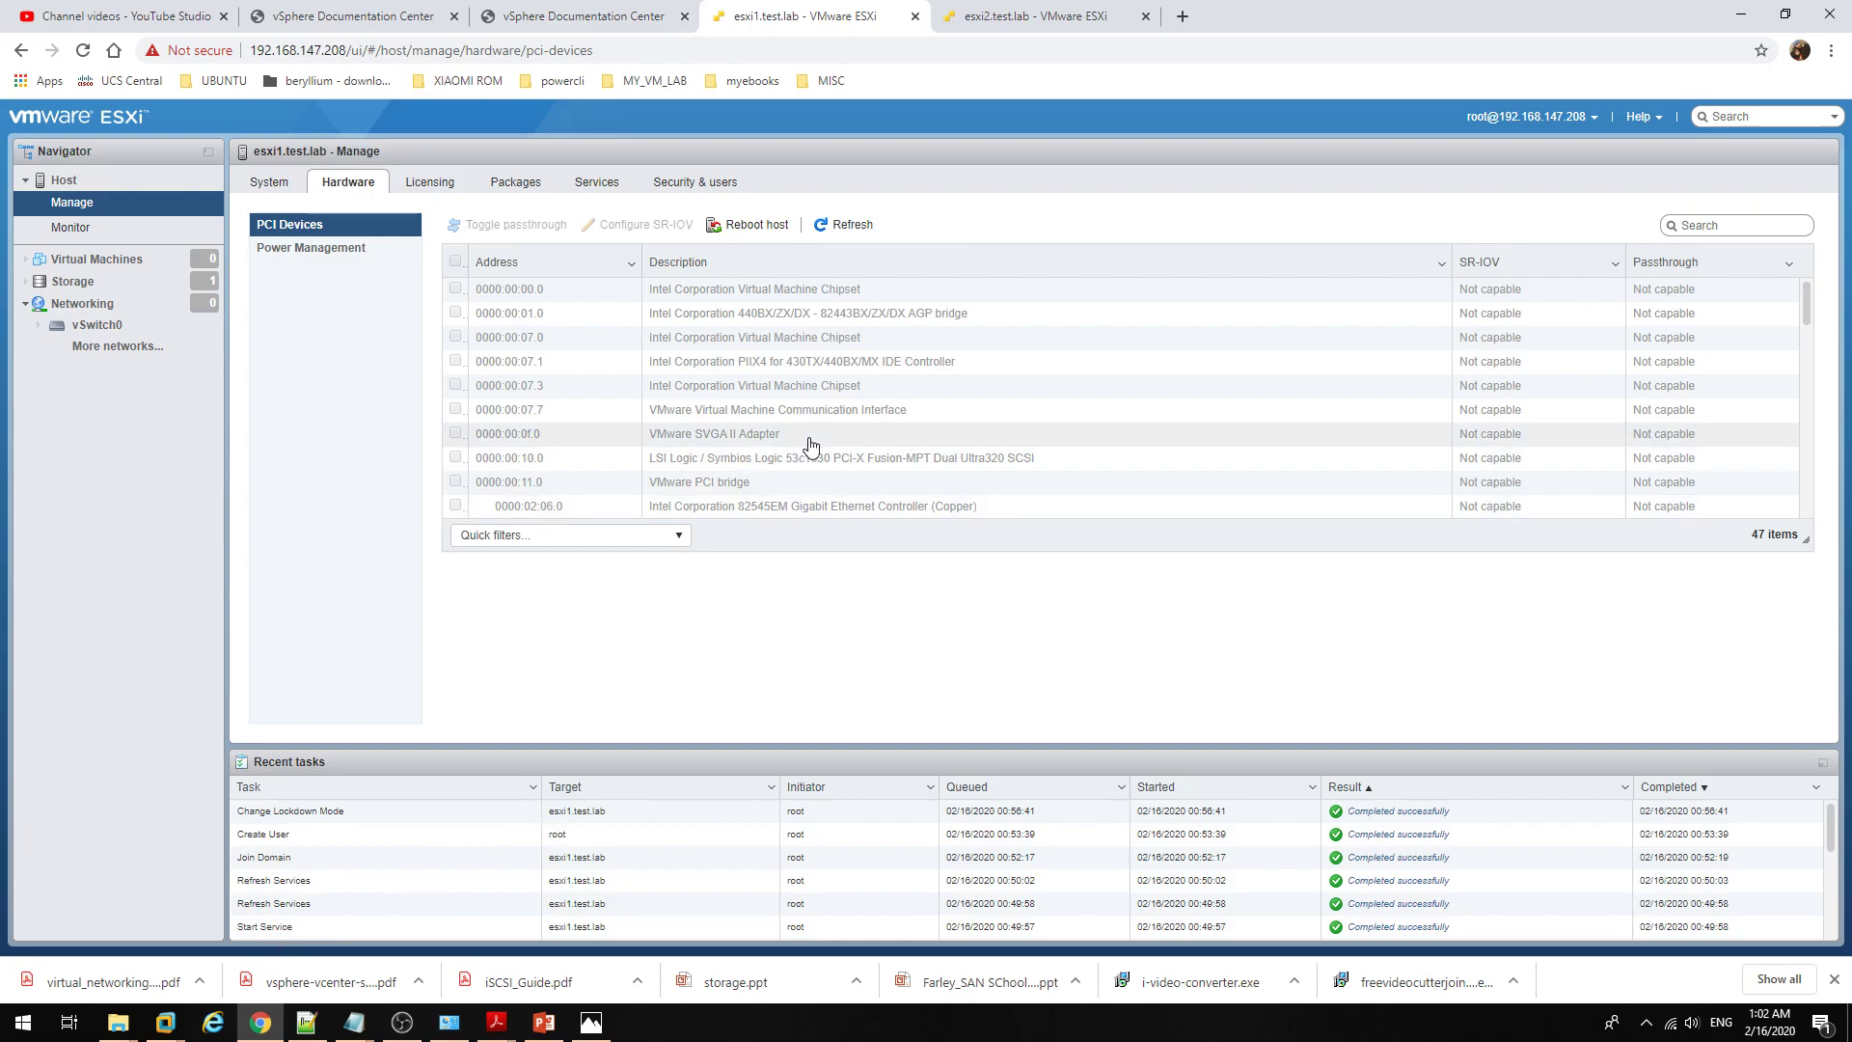
{"action": "scroll", "coordinate": [810, 444], "scroll_direction": "down", "scroll_amount": 5}
{"action": "scroll", "coordinate": [810, 443], "scroll_direction": "up", "scroll_amount": 5}
{"action": "scroll", "coordinate": [810, 444], "scroll_direction": "down", "scroll_amount": 1}
{"action": "scroll", "coordinate": [810, 444], "scroll_direction": "down", "scroll_amount": 5}
{"action": "scroll", "coordinate": [811, 442], "scroll_direction": "up", "scroll_amount": 7}
Step: Glance at the esxi1 console in Workstation, then show System > Advanced settings
{"action": "mouse_move", "coordinate": [166, 1023]}
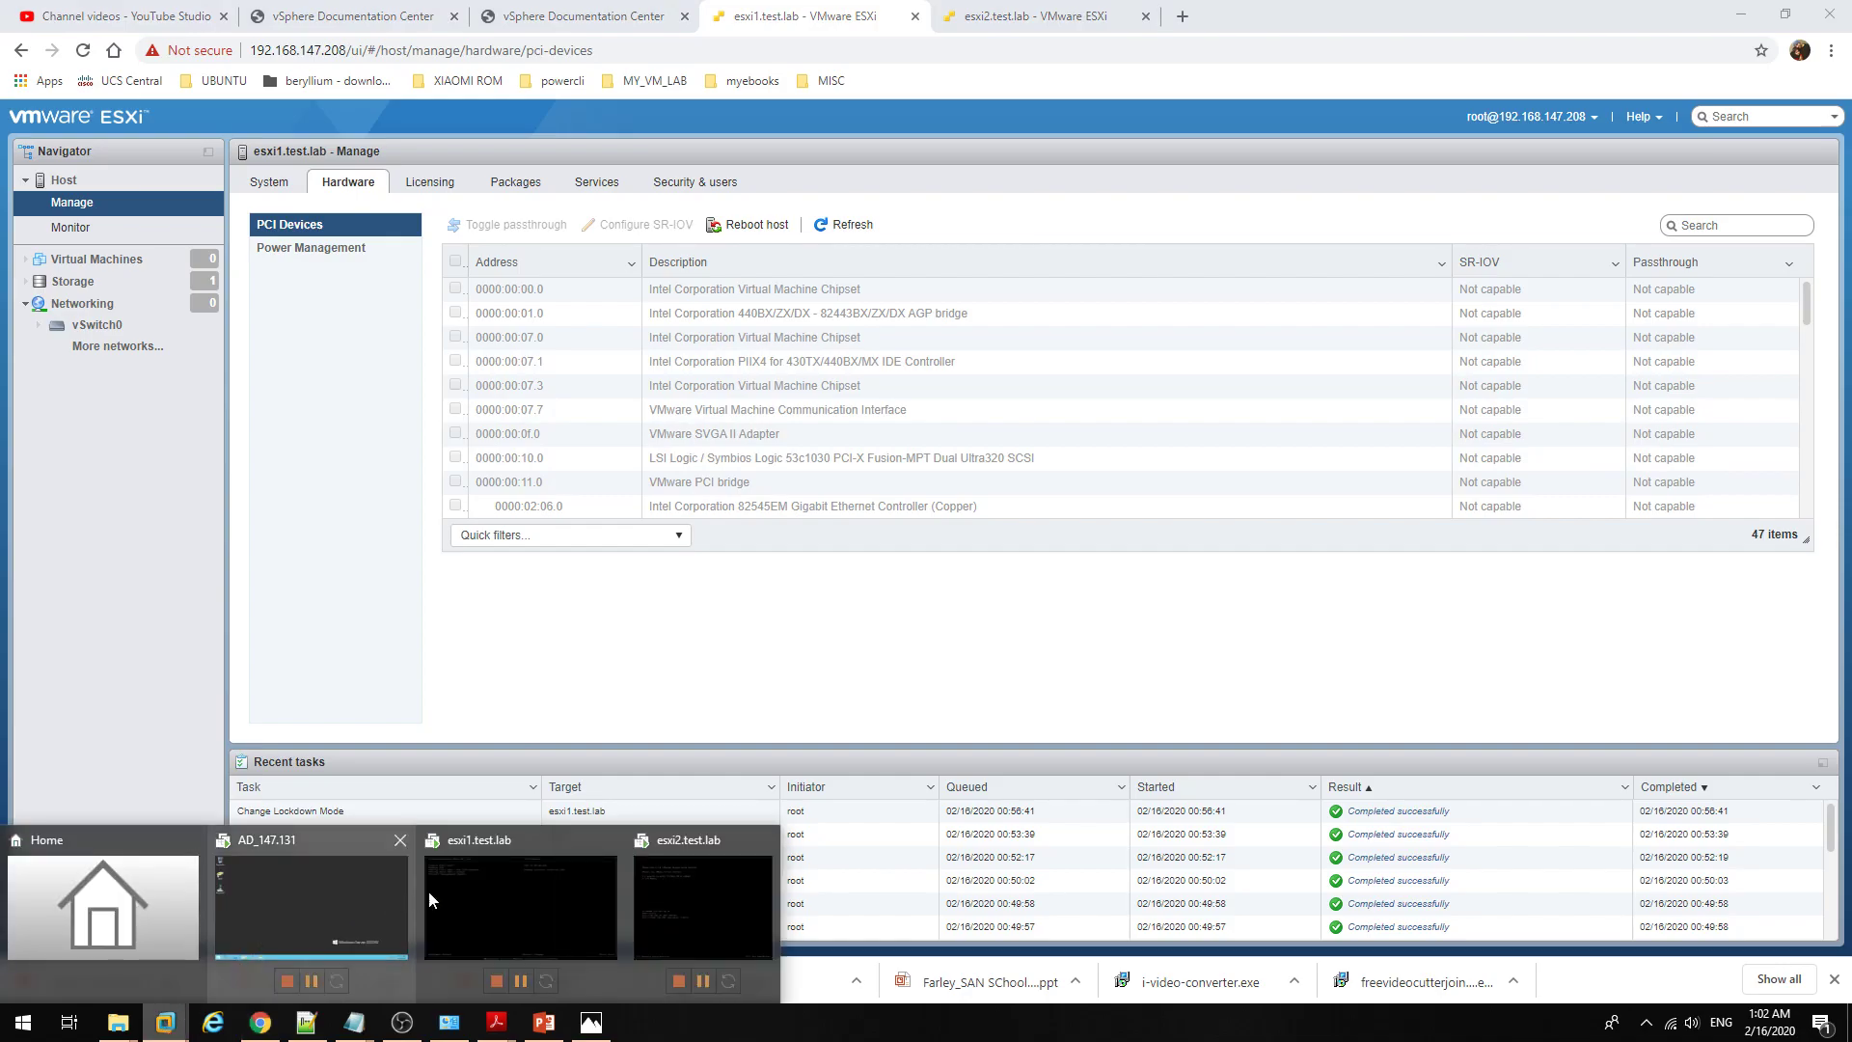
{"action": "left_click", "coordinate": [454, 902]}
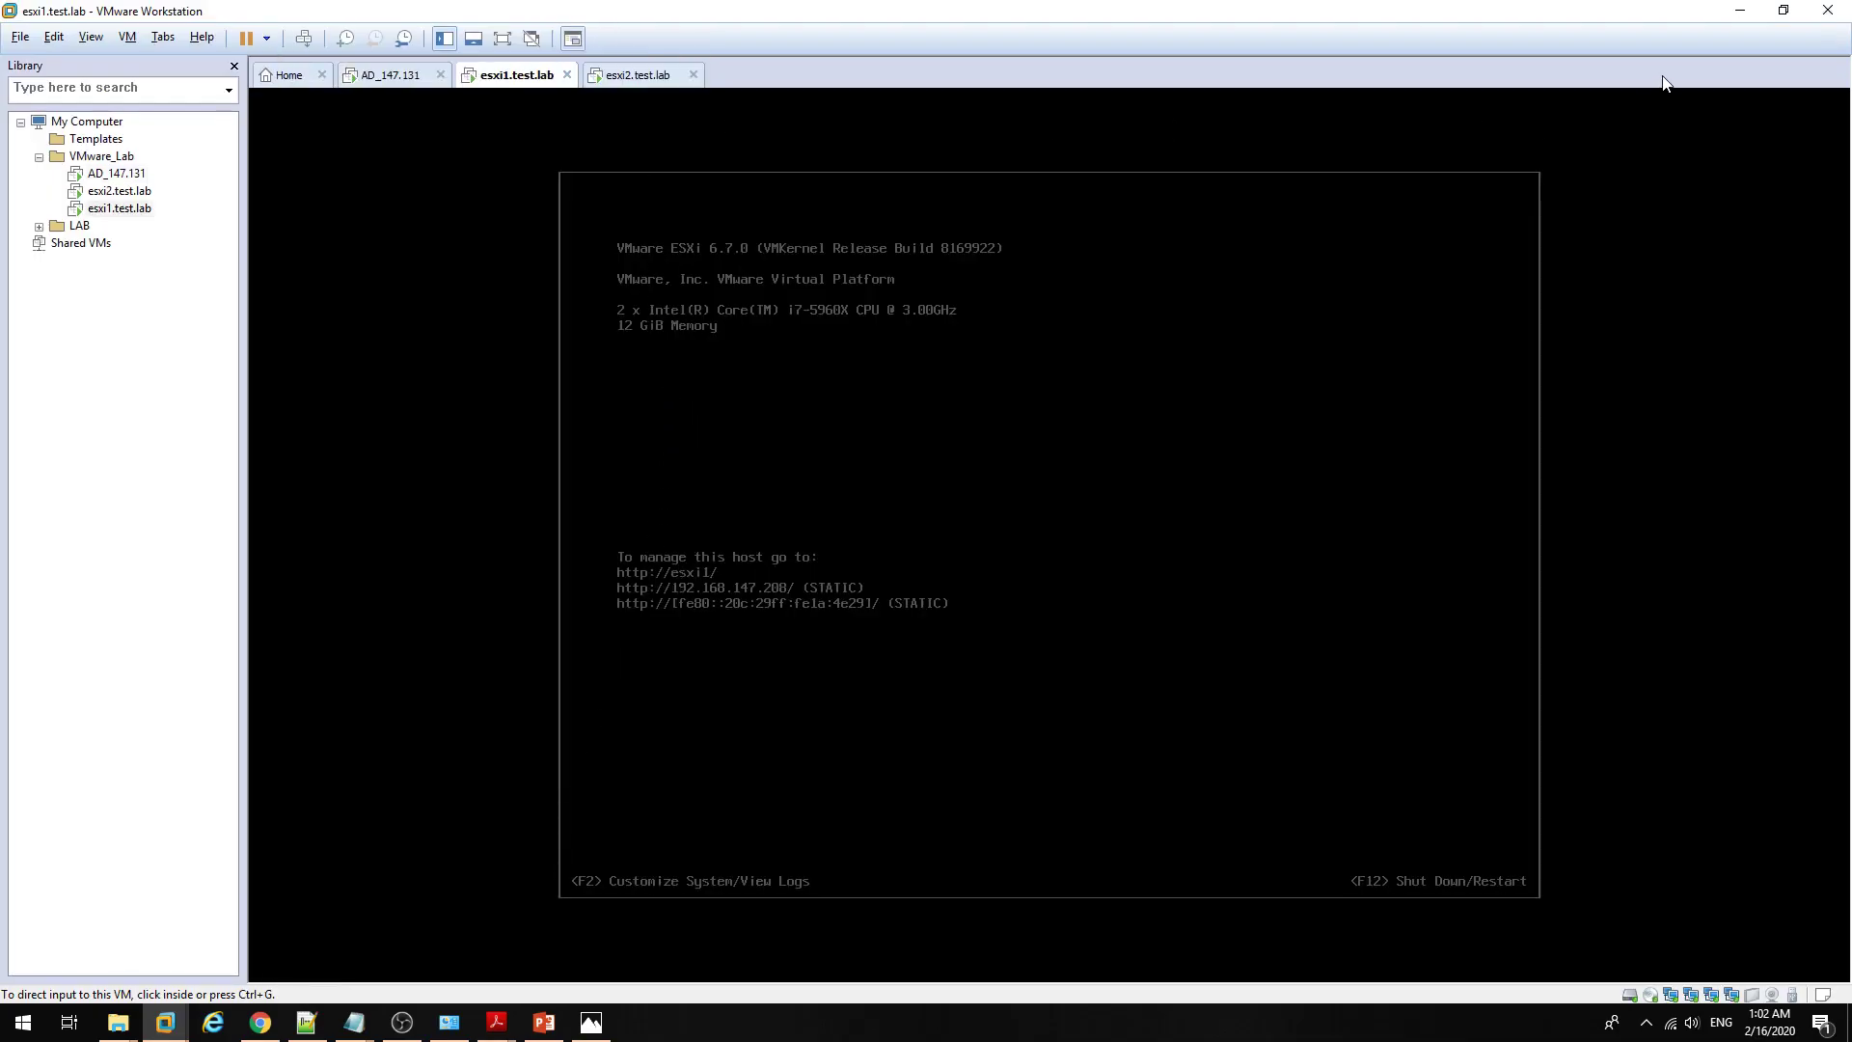
{"action": "left_click", "coordinate": [1740, 11]}
{"action": "left_click", "coordinate": [269, 181]}
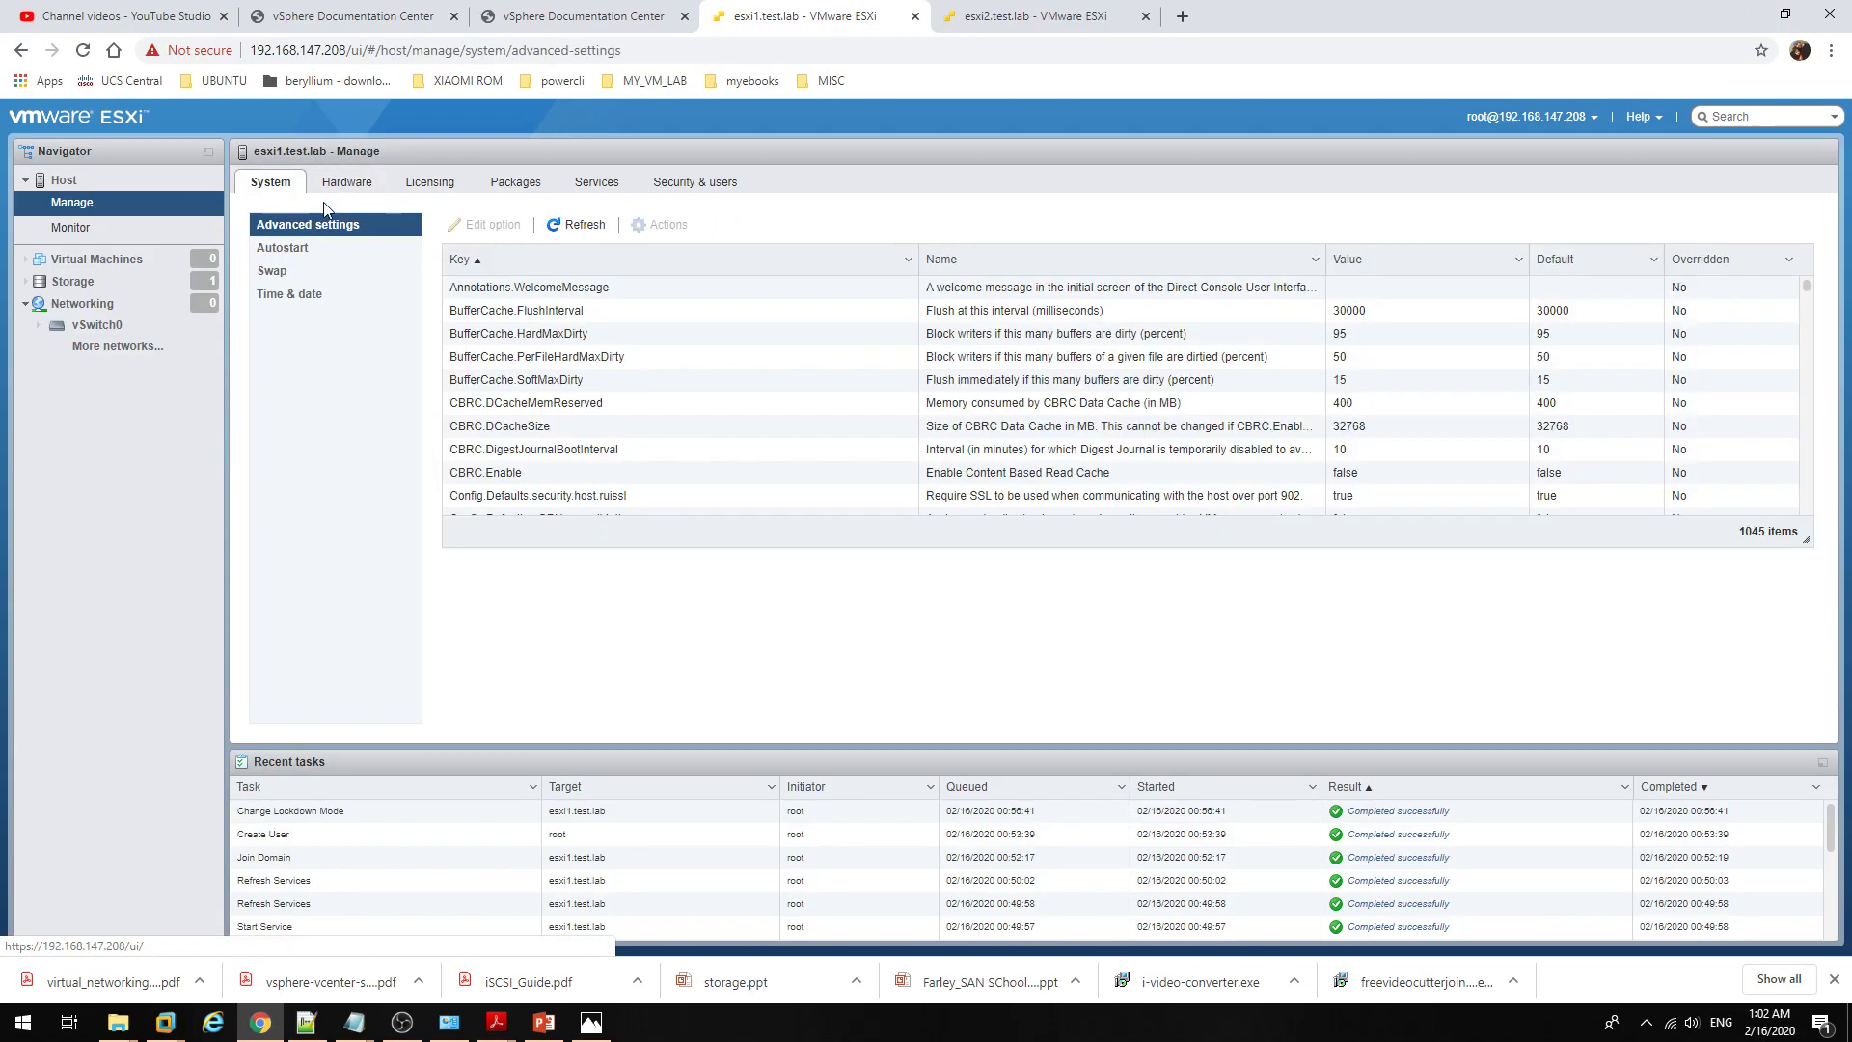
Step: Check the host summary's model (VMware Virtual Platform), CPU and 12 GB memory, then show the CPU performance chart
{"action": "left_click", "coordinate": [124, 181]}
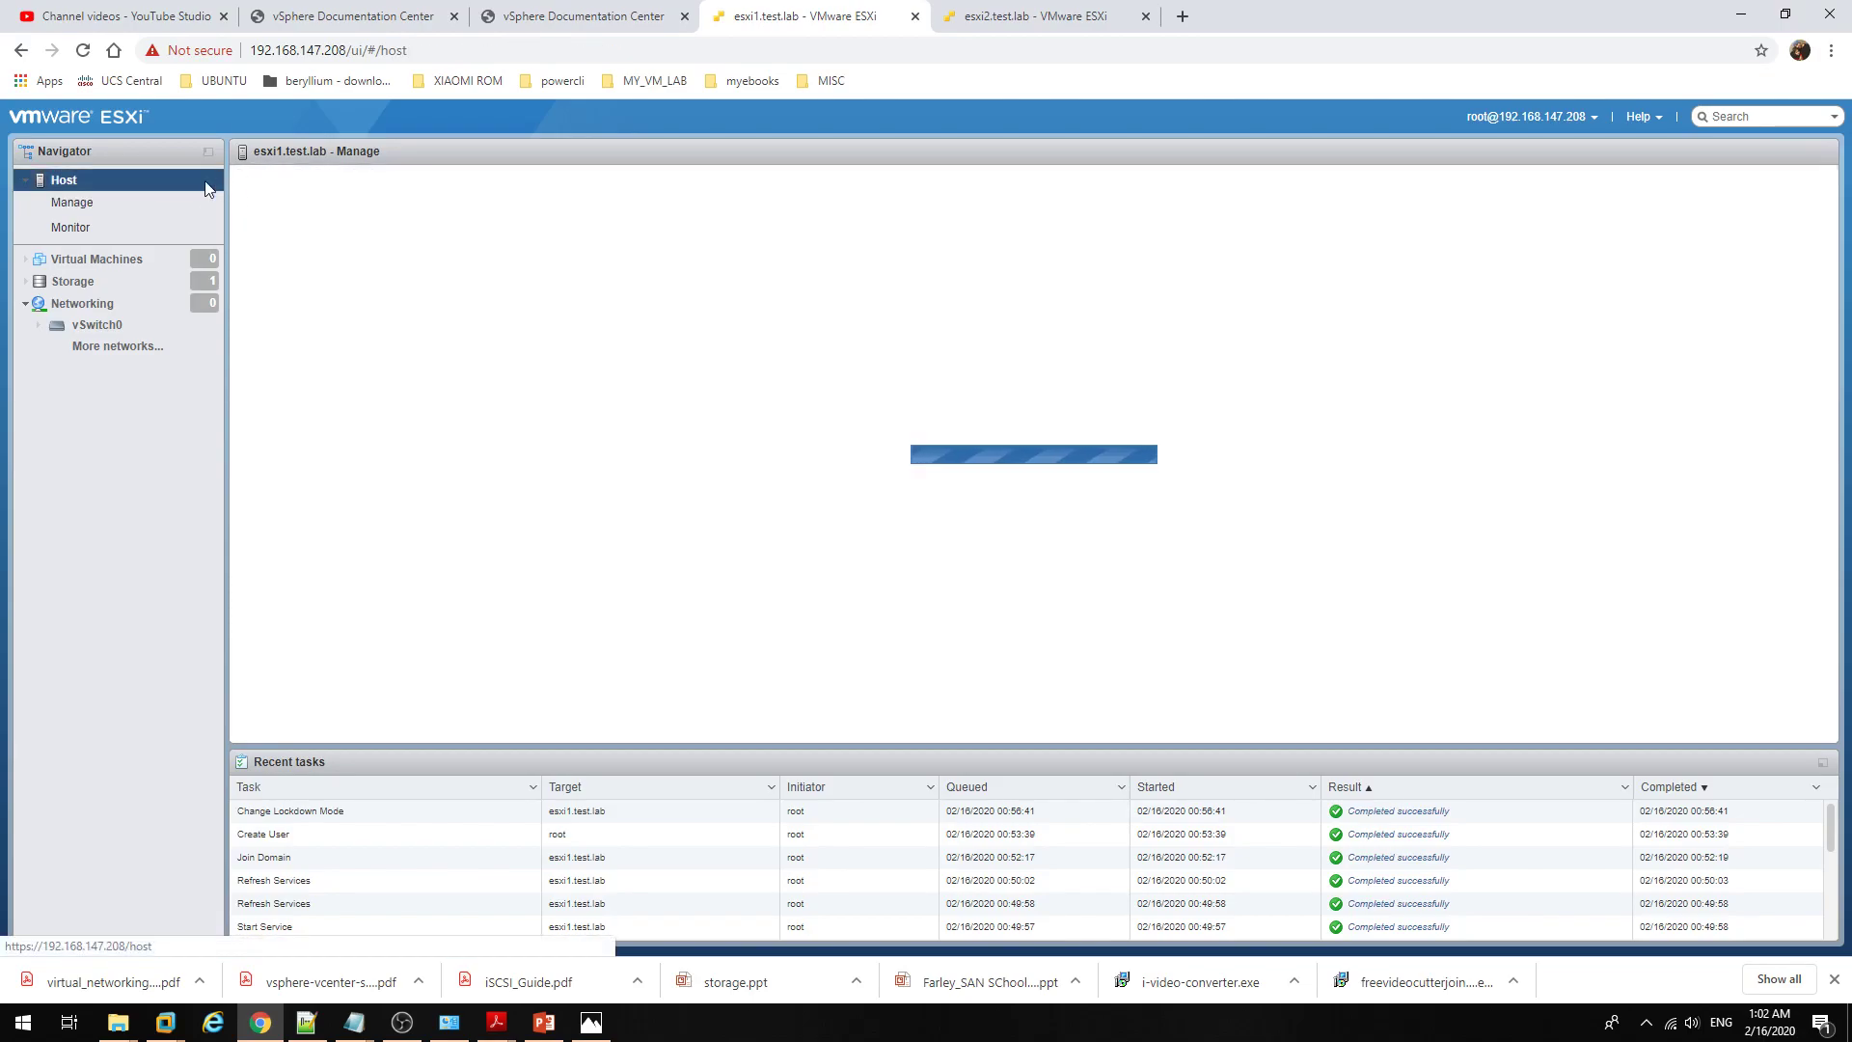
{"action": "scroll", "coordinate": [464, 452], "scroll_direction": "down", "scroll_amount": 3}
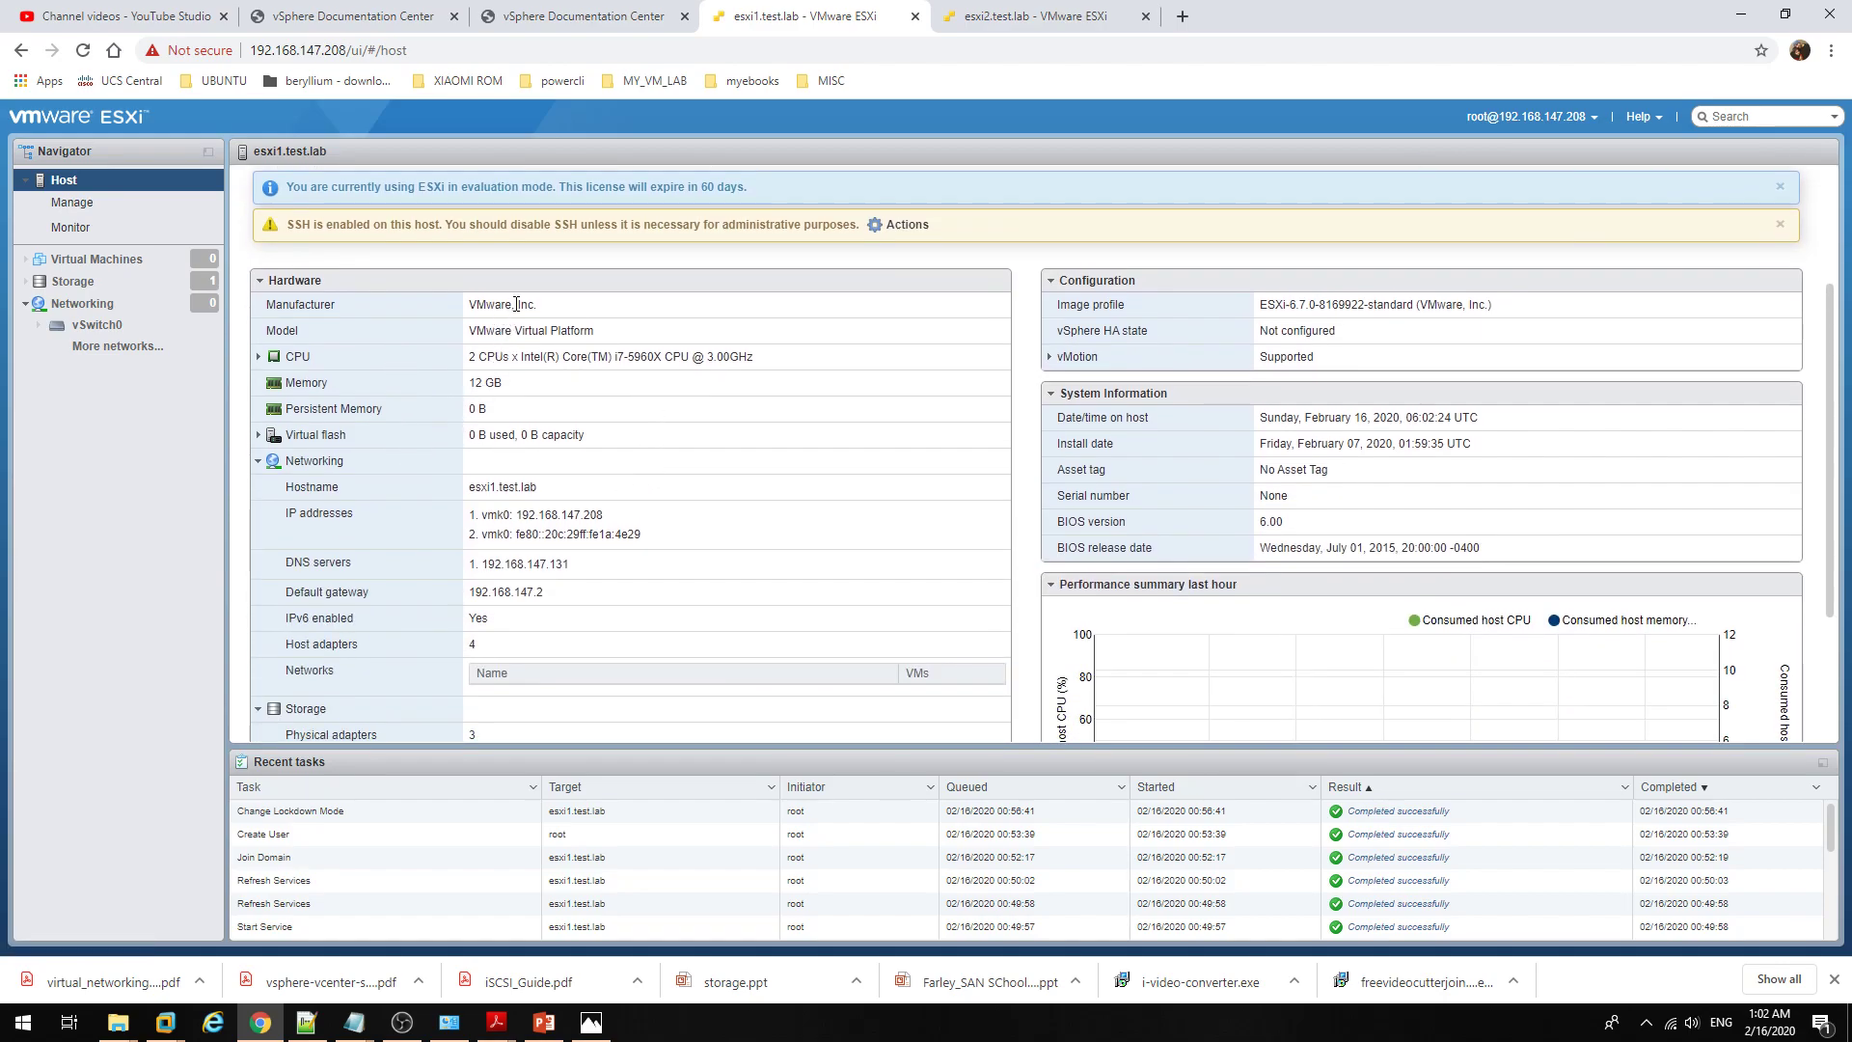
{"action": "left_click_drag", "start_coordinate": [480, 329], "coordinate": [647, 336]}
{"action": "left_click", "coordinate": [646, 336]}
{"action": "left_click_drag", "start_coordinate": [476, 330], "coordinate": [631, 335]}
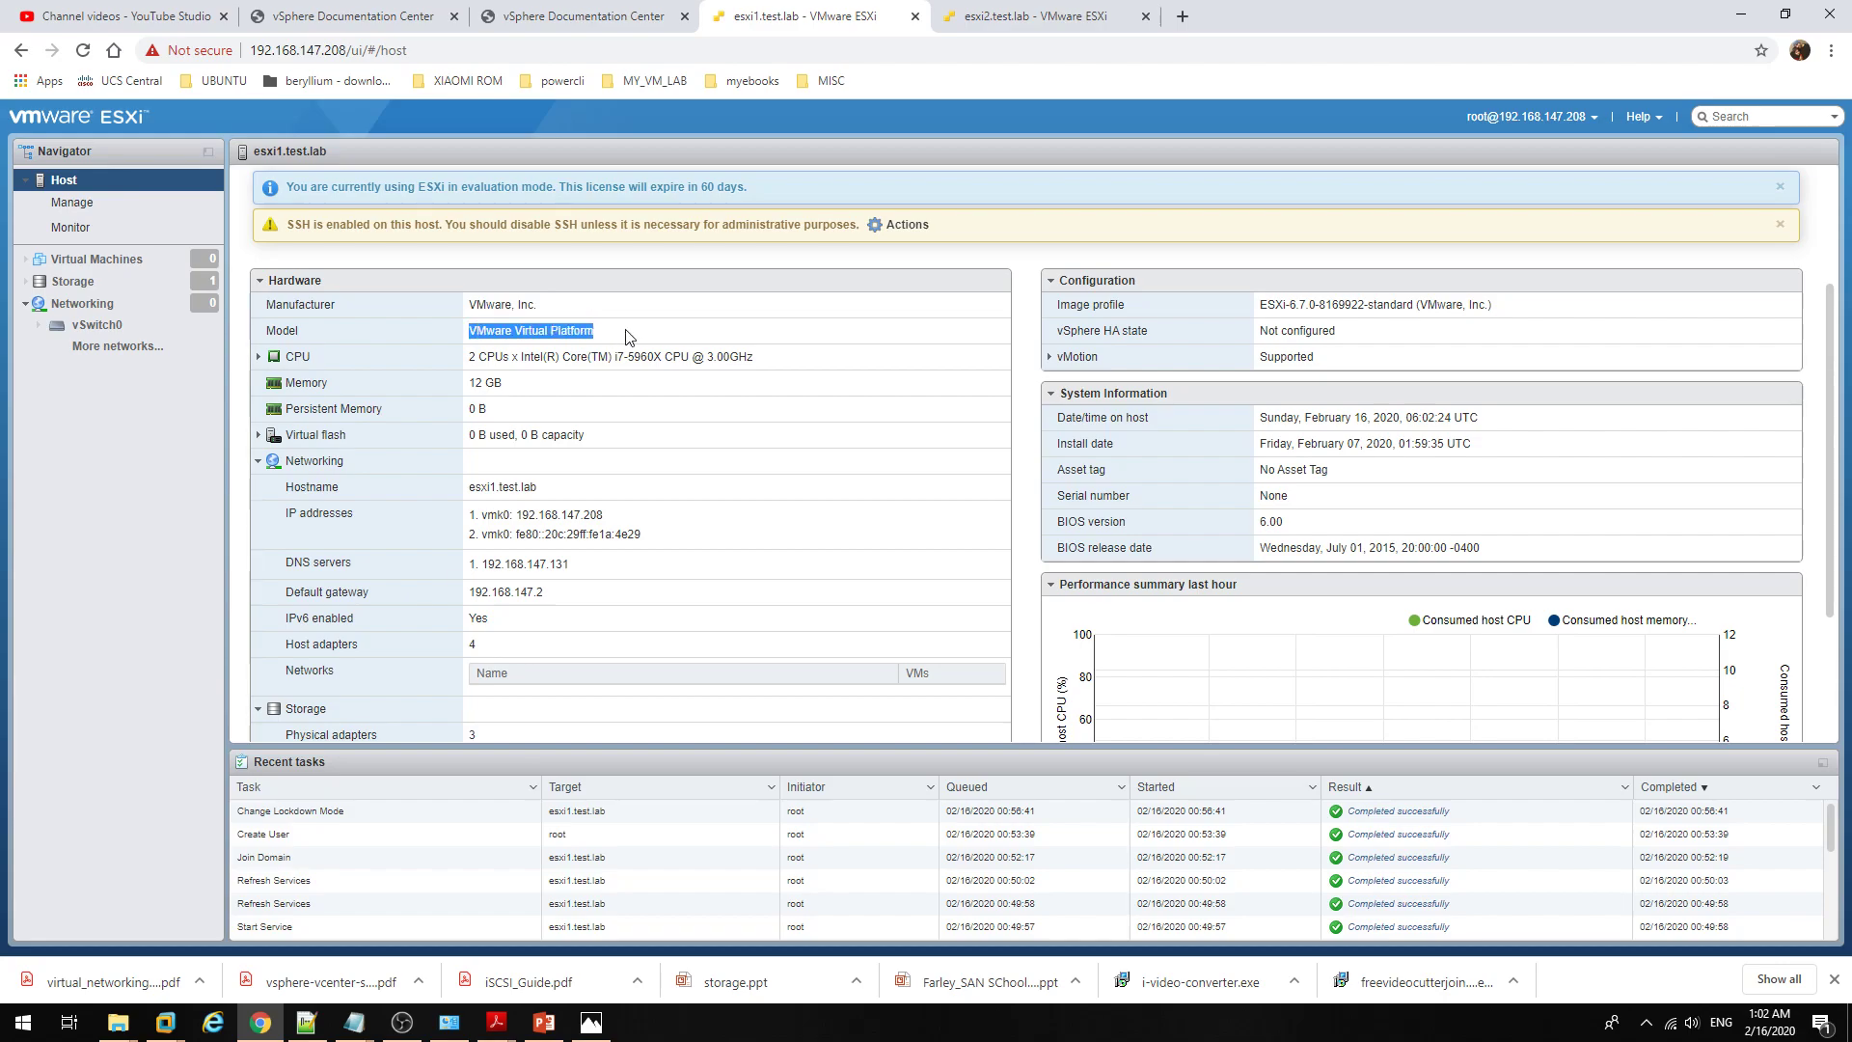
{"action": "left_click", "coordinate": [718, 334]}
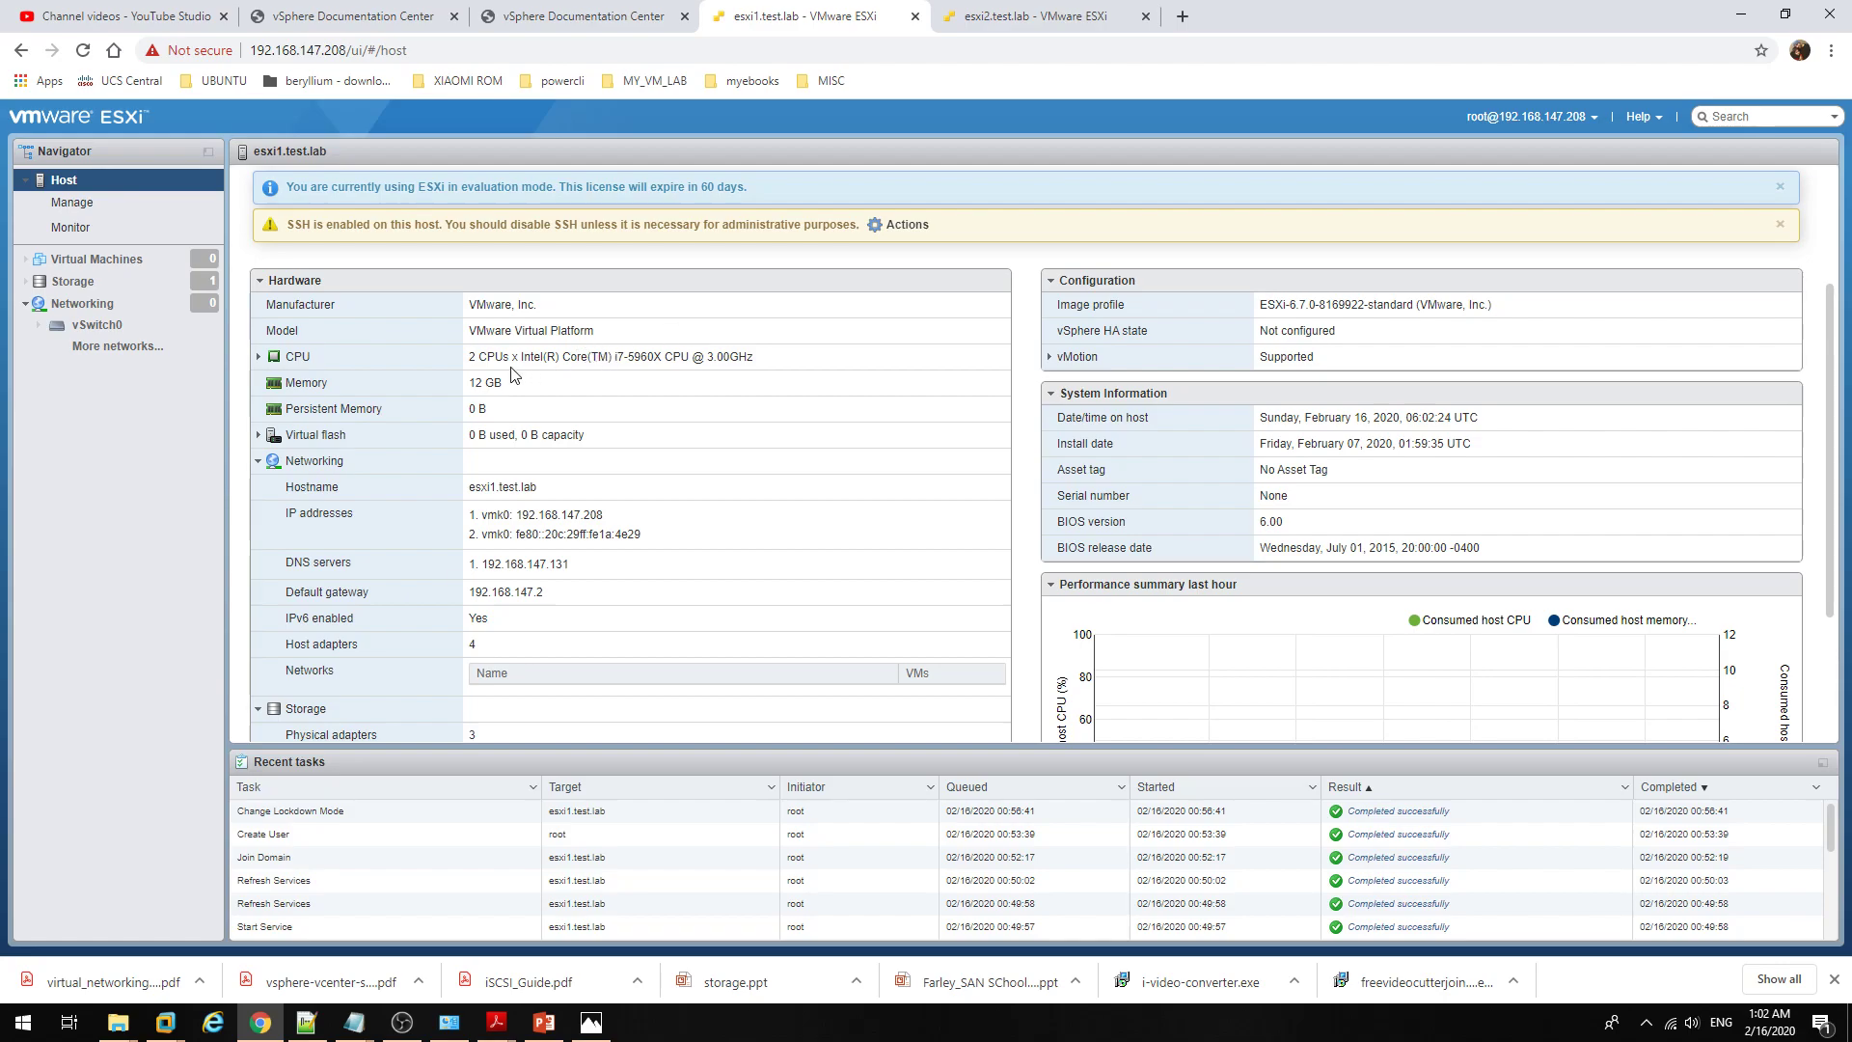
{"action": "left_click_drag", "start_coordinate": [495, 357], "coordinate": [796, 363]}
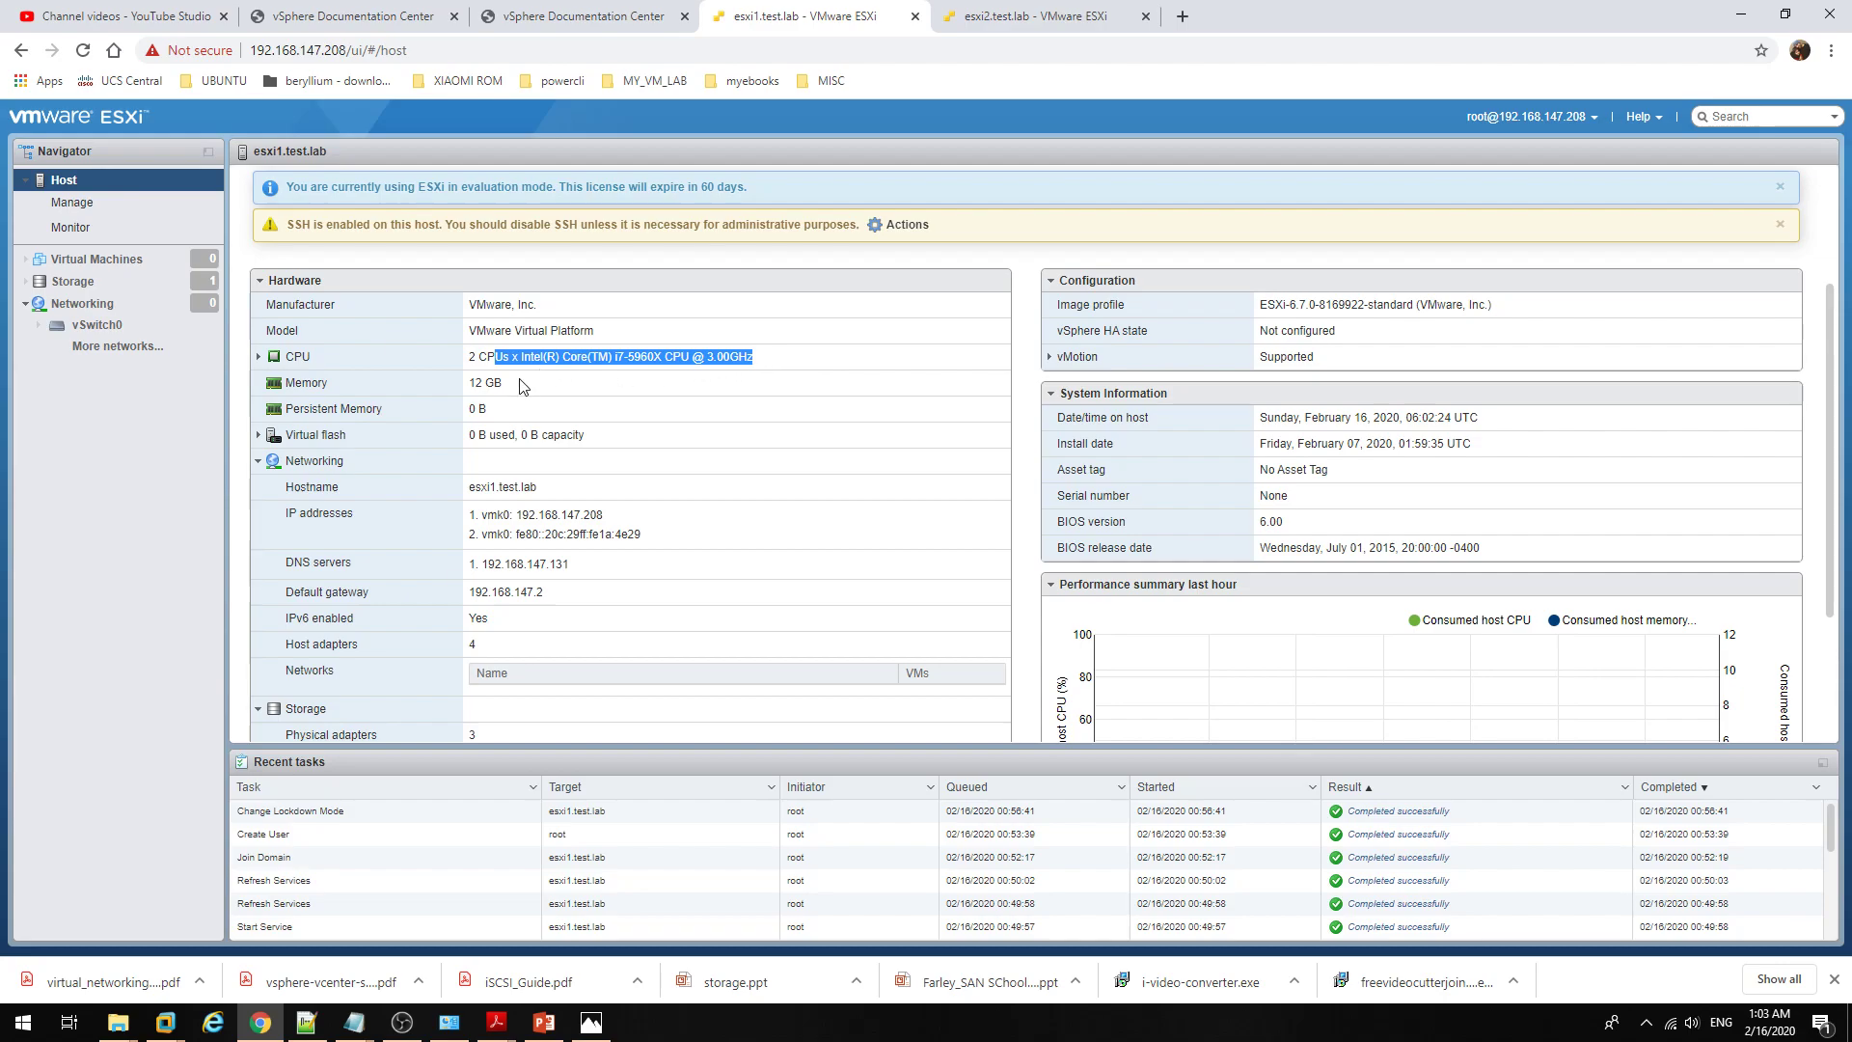
{"action": "triple_click", "coordinate": [486, 384]}
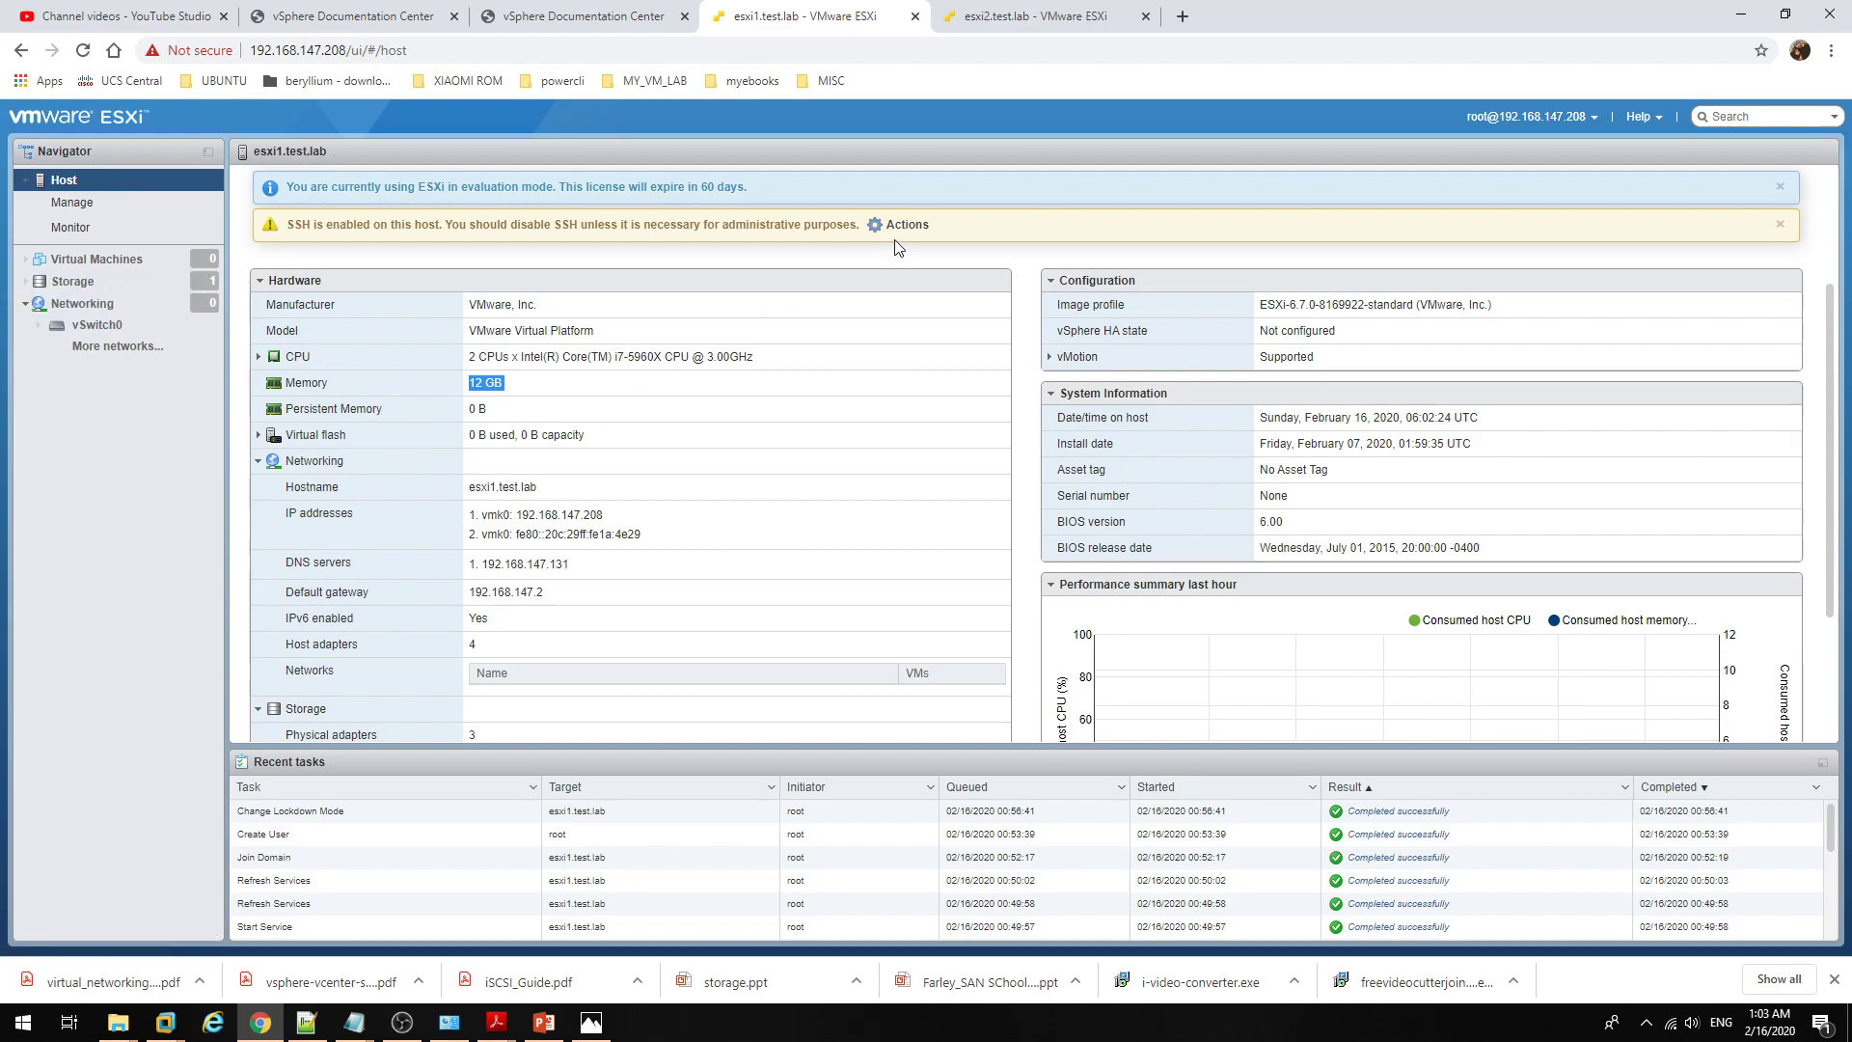
{"action": "left_click", "coordinate": [121, 237]}
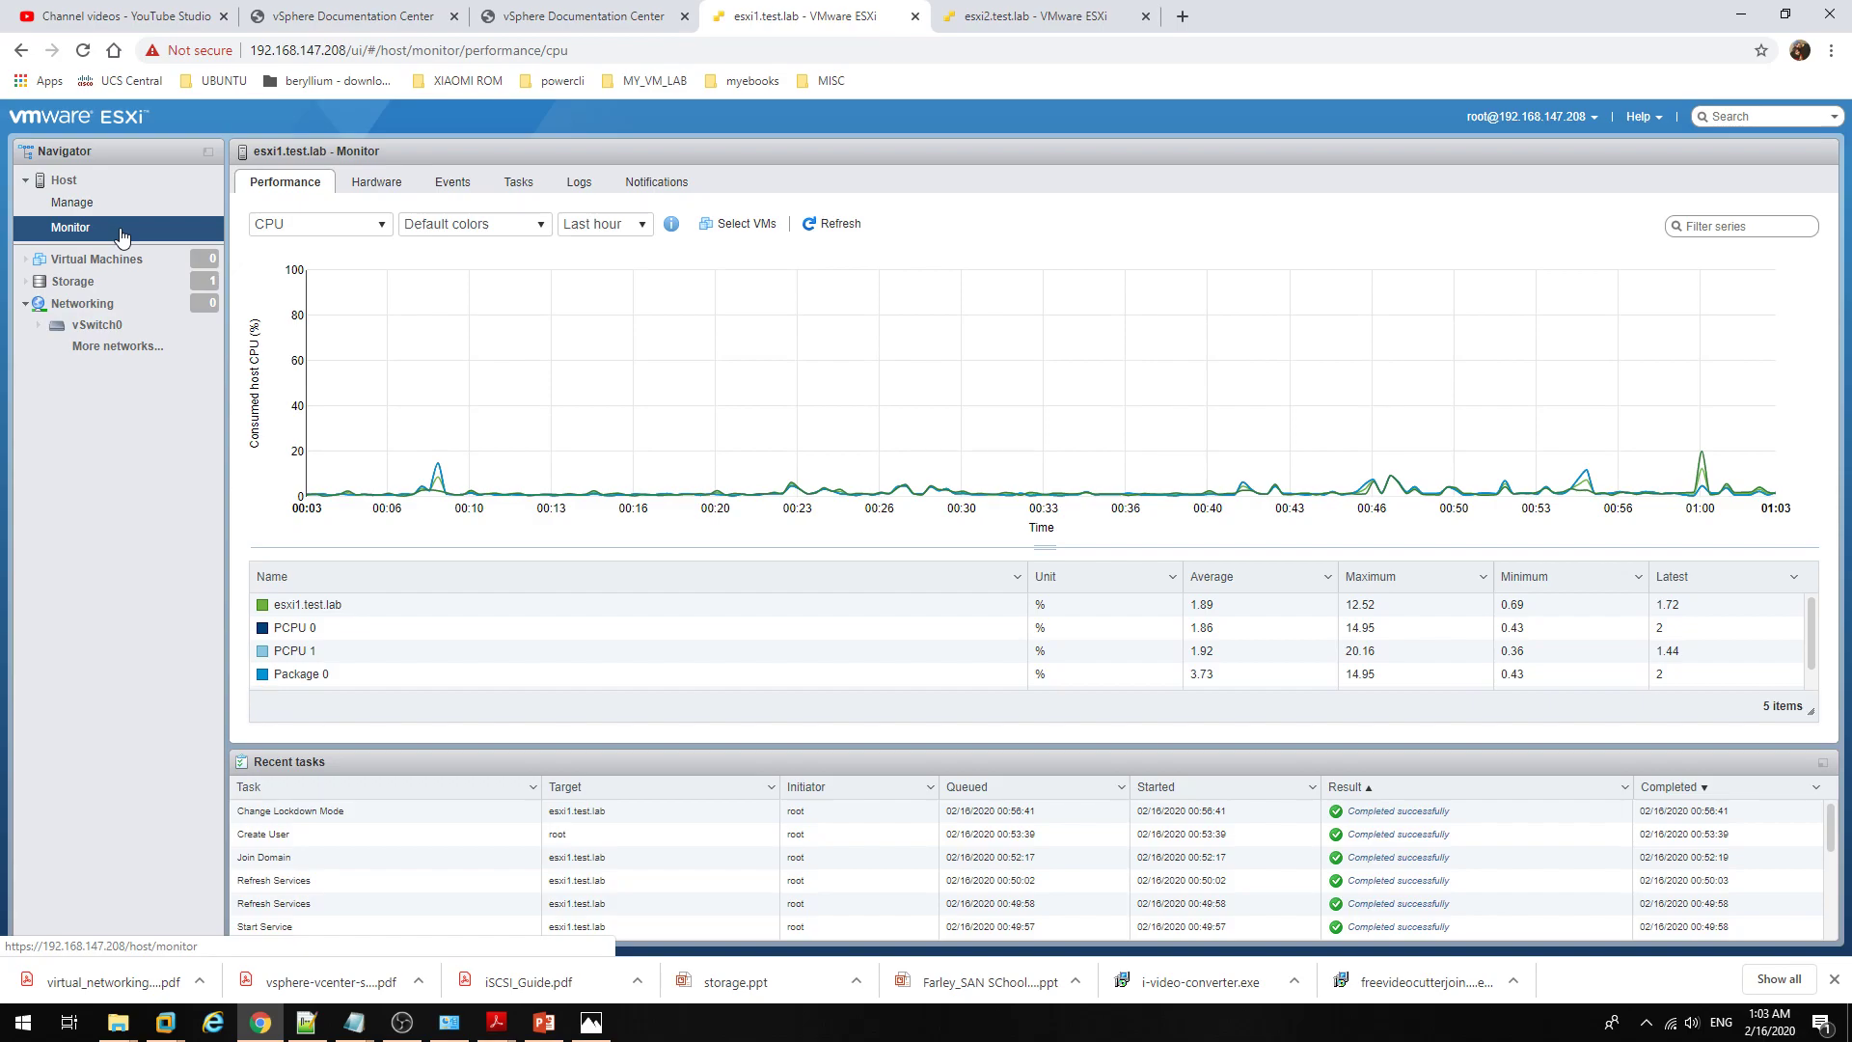
Step: Switch the performance chart to Memory, then to Network
{"action": "left_click", "coordinate": [380, 227]}
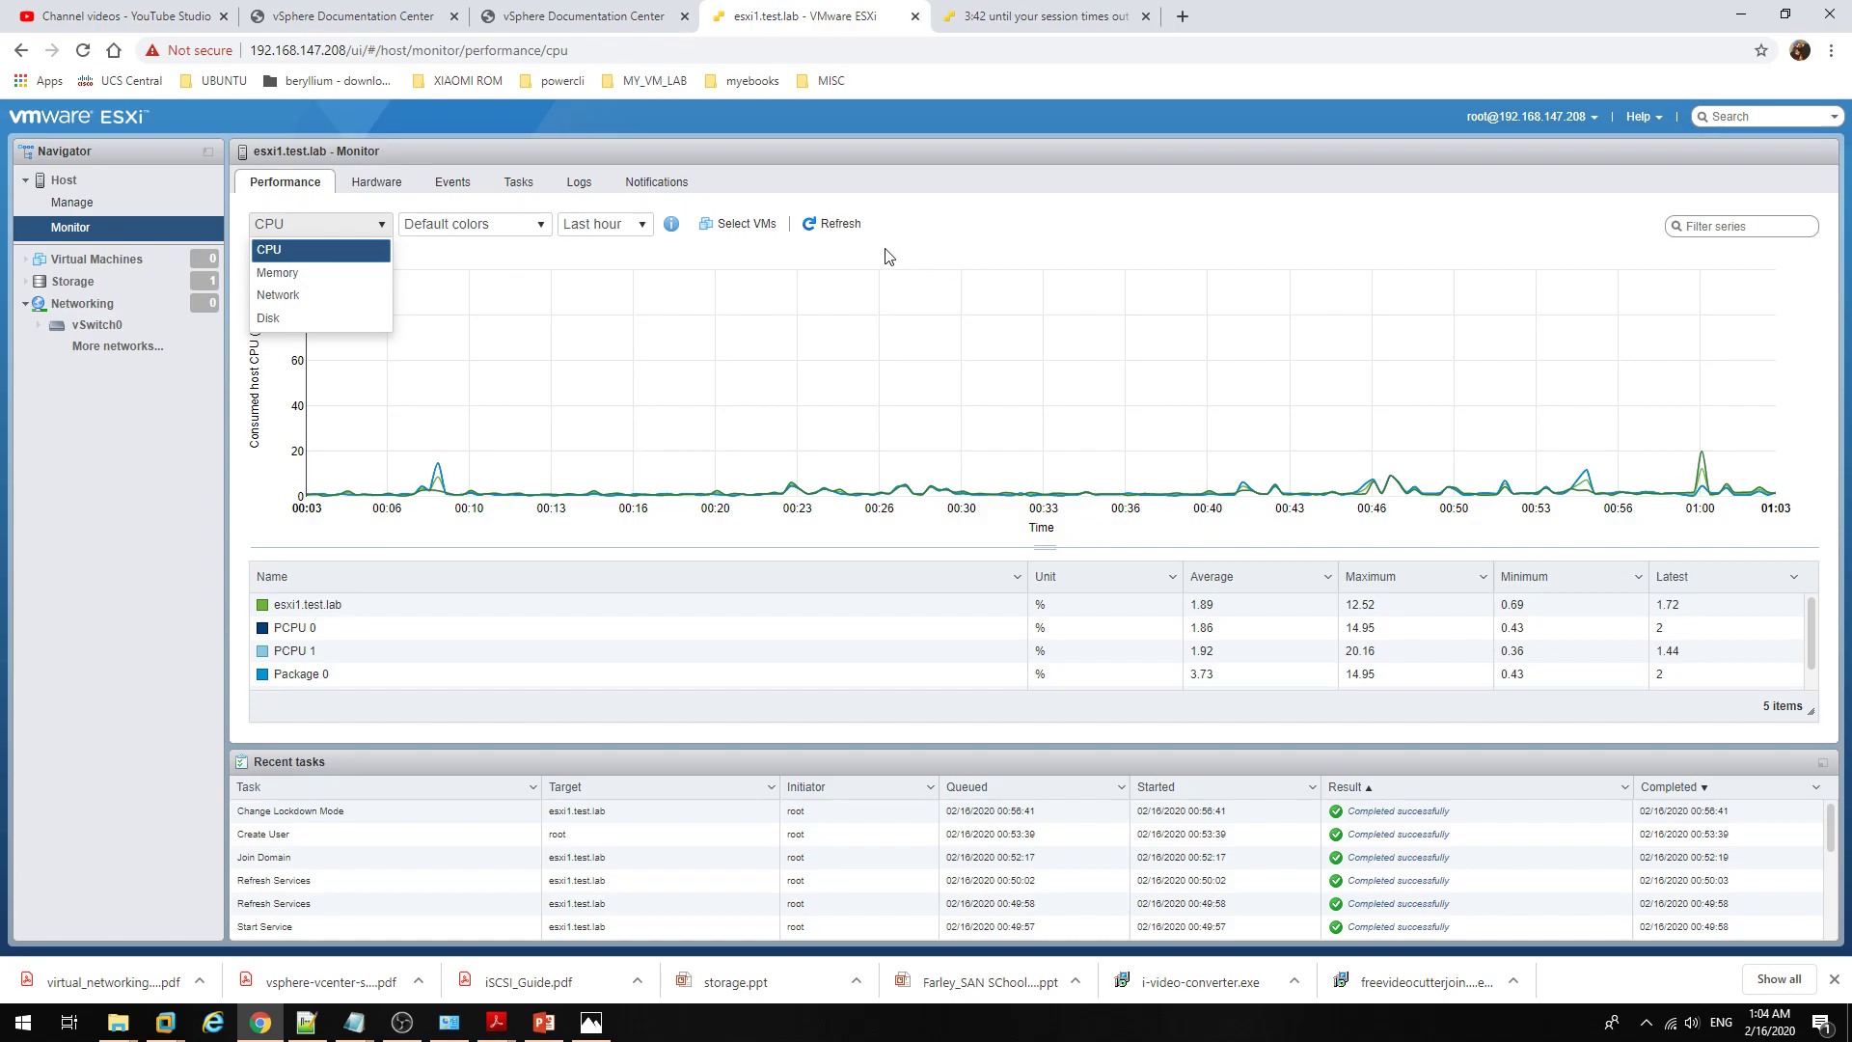
{"action": "left_click", "coordinate": [342, 275]}
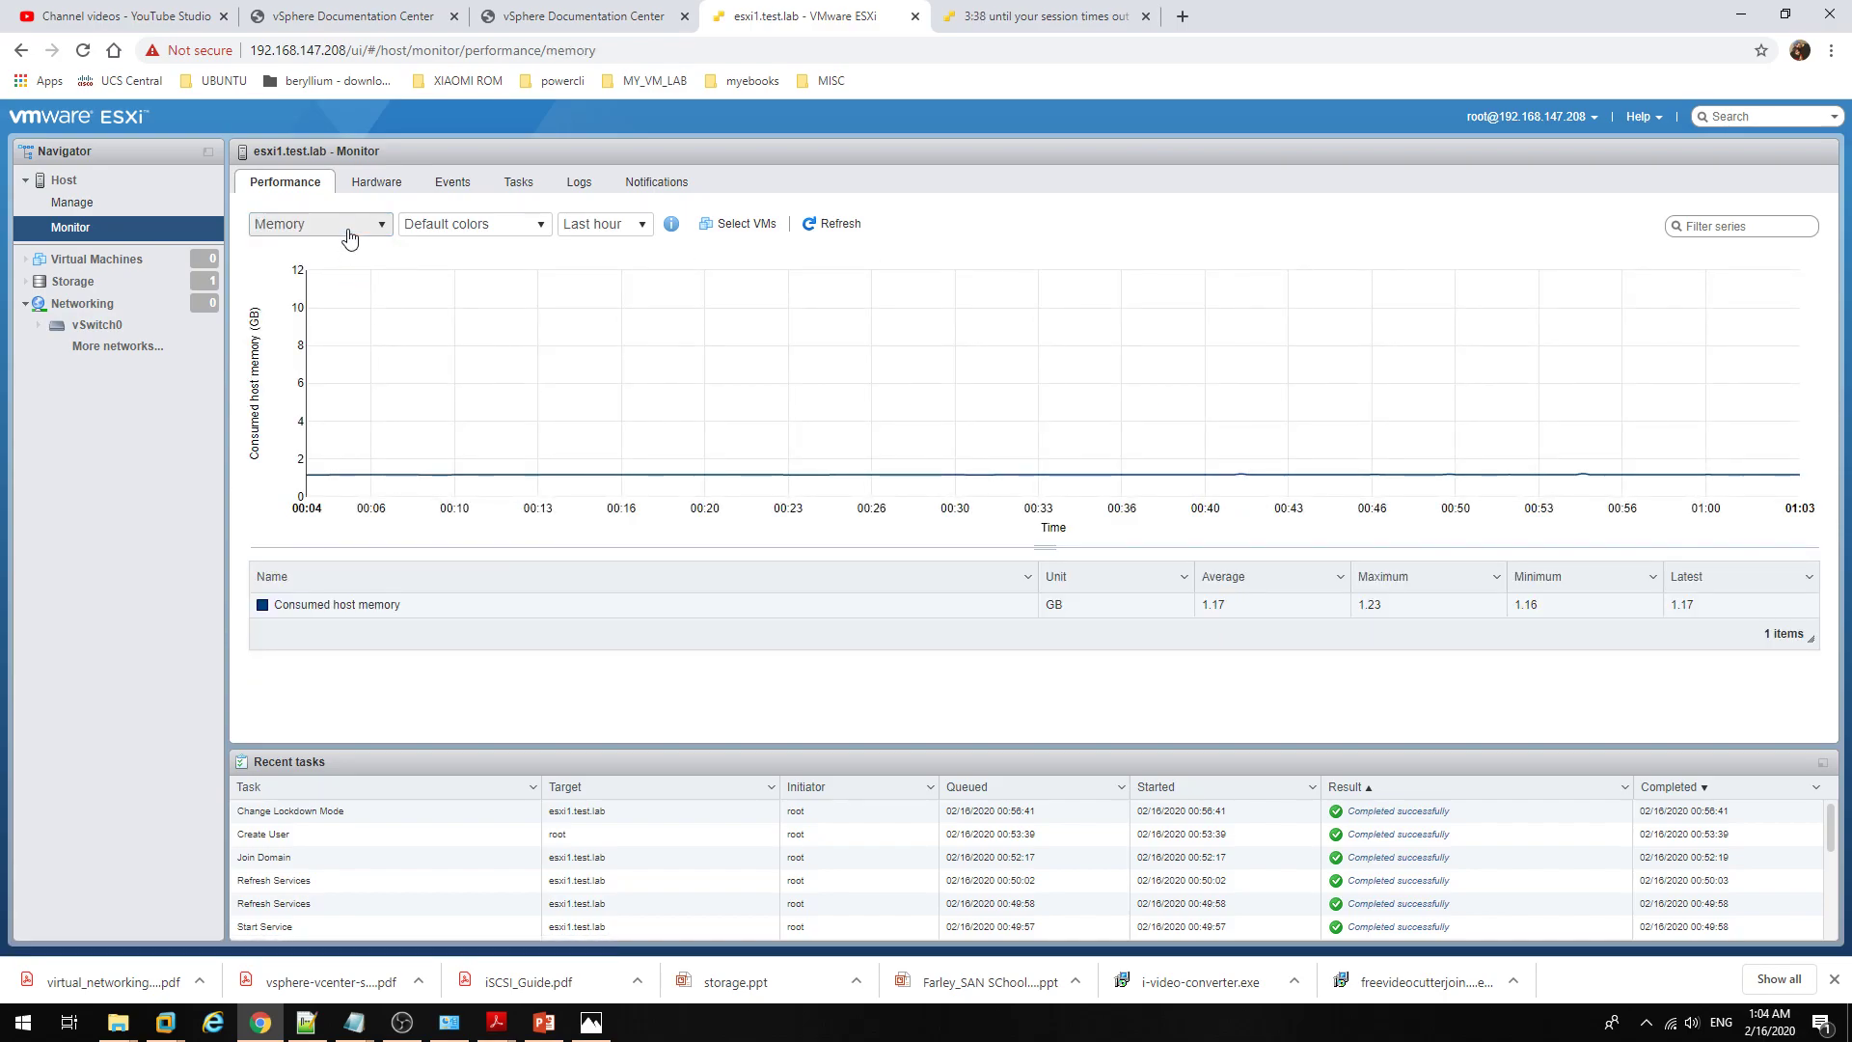
{"action": "left_click", "coordinate": [361, 225]}
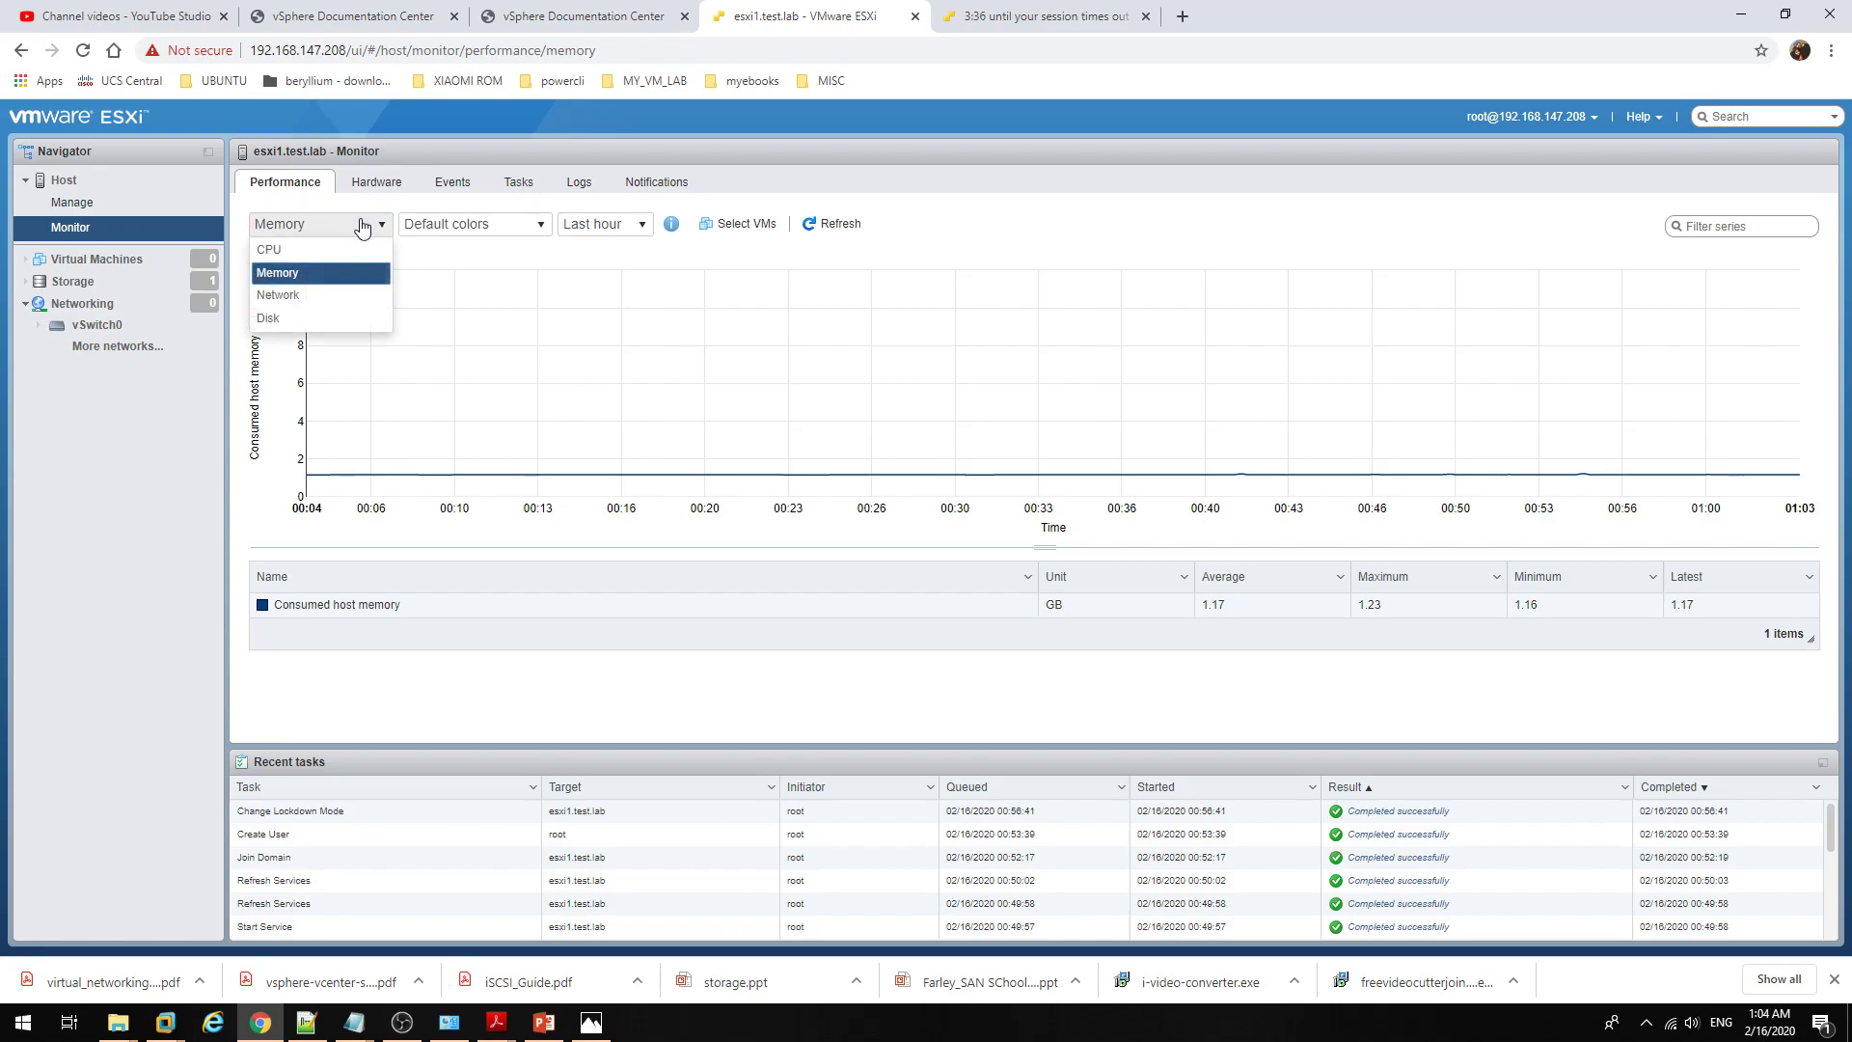
{"action": "left_click", "coordinate": [333, 295]}
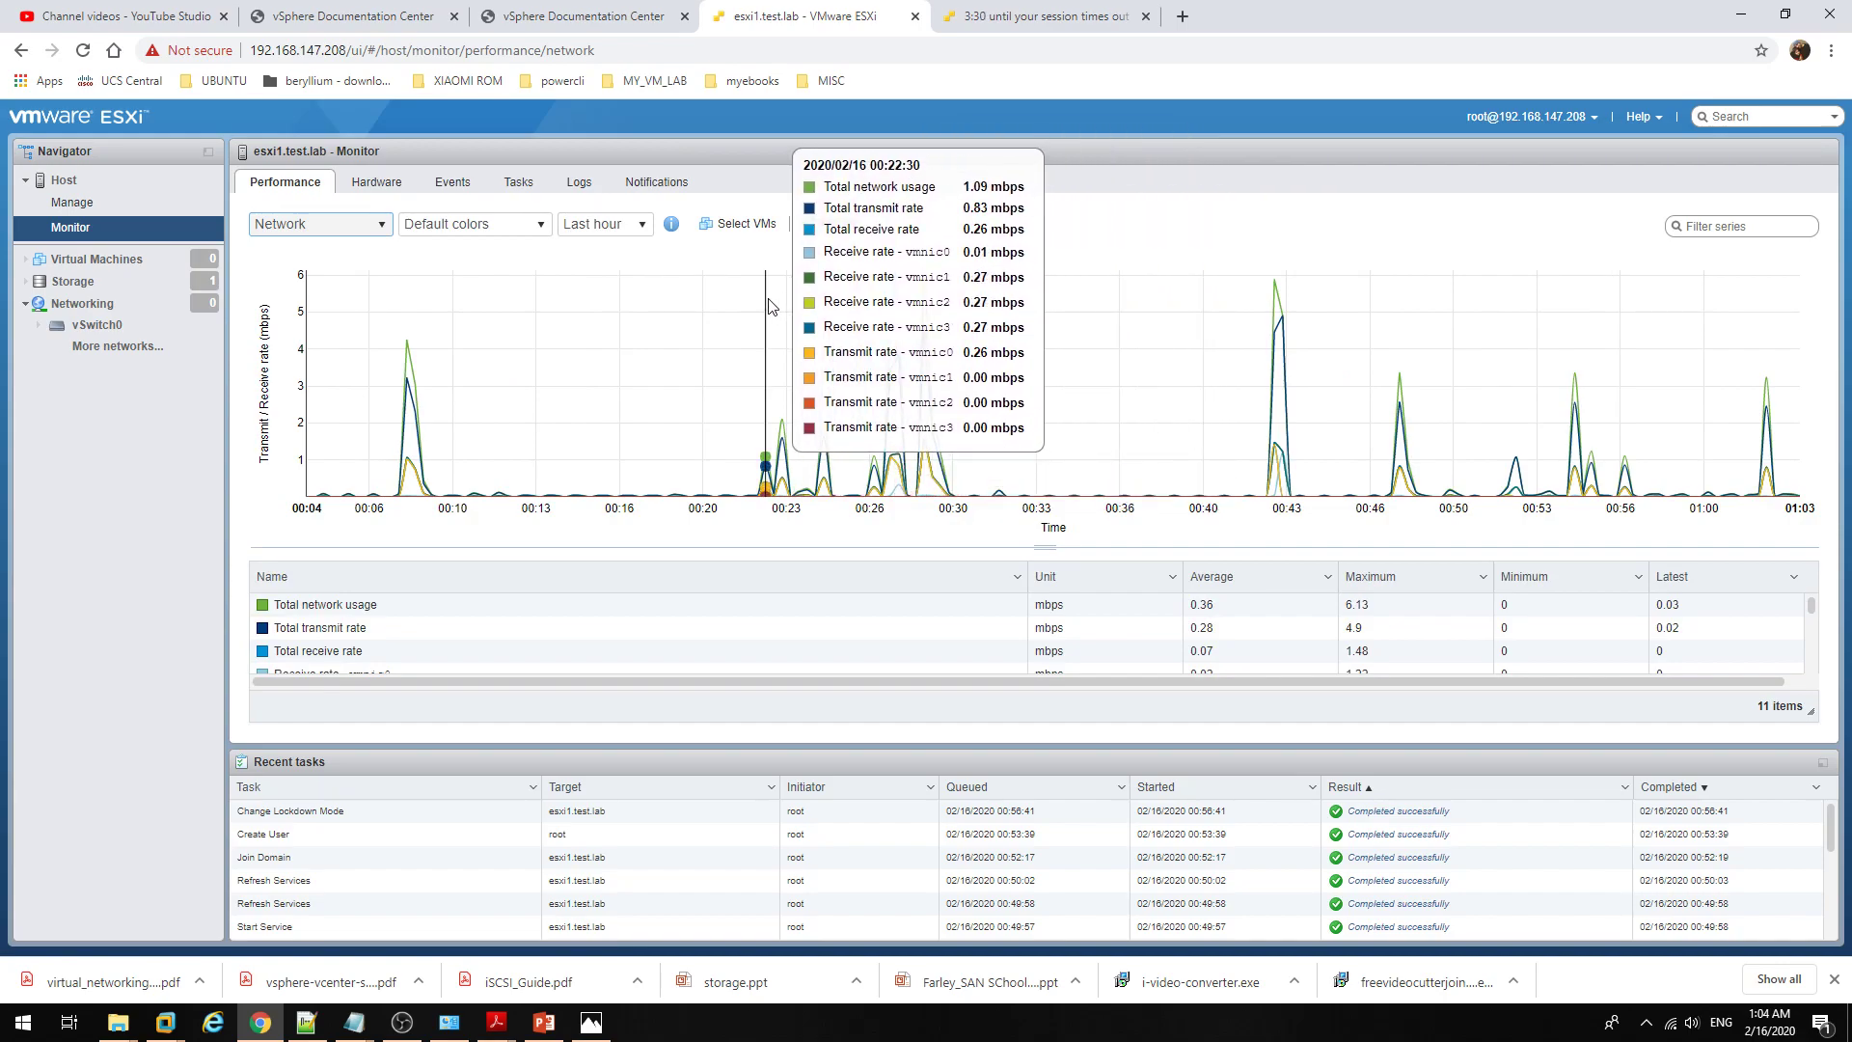
Step: Check the available time ranges beside Last hour, then show the hardware sensors page
{"action": "left_click", "coordinate": [360, 234]}
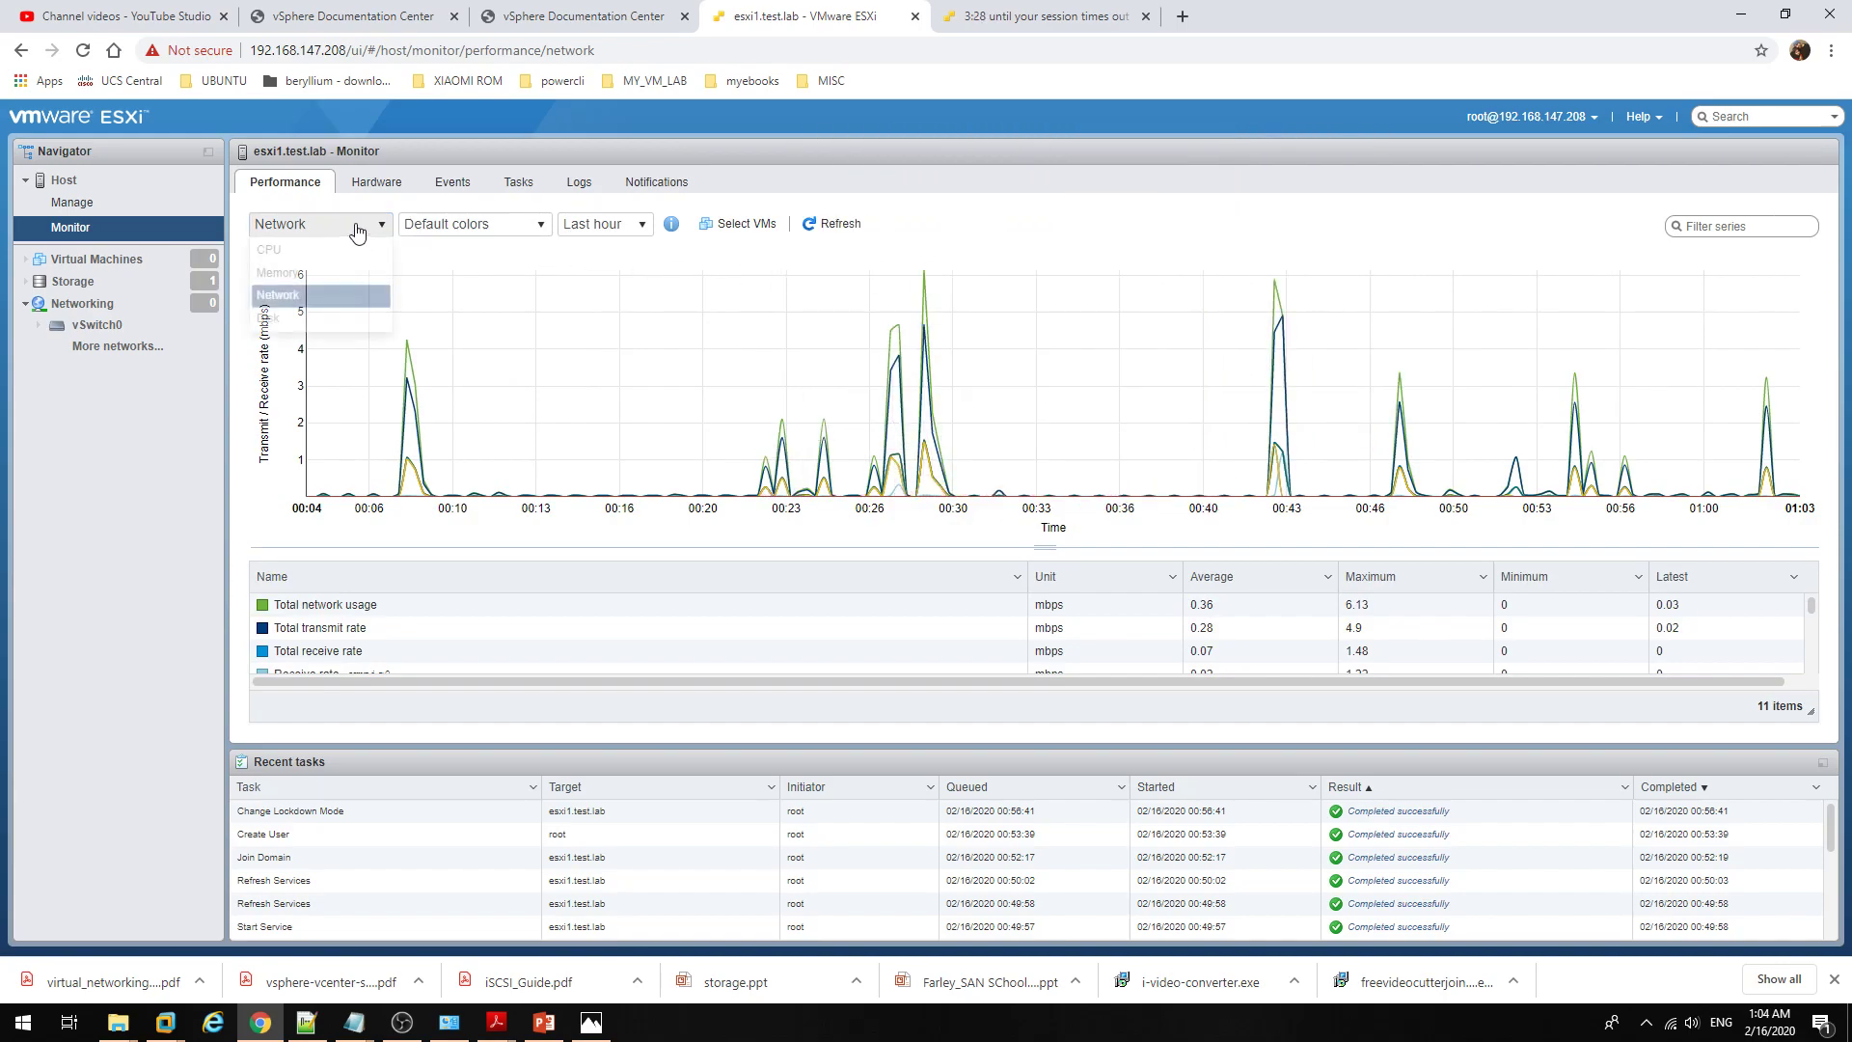
{"action": "left_click", "coordinate": [624, 235]}
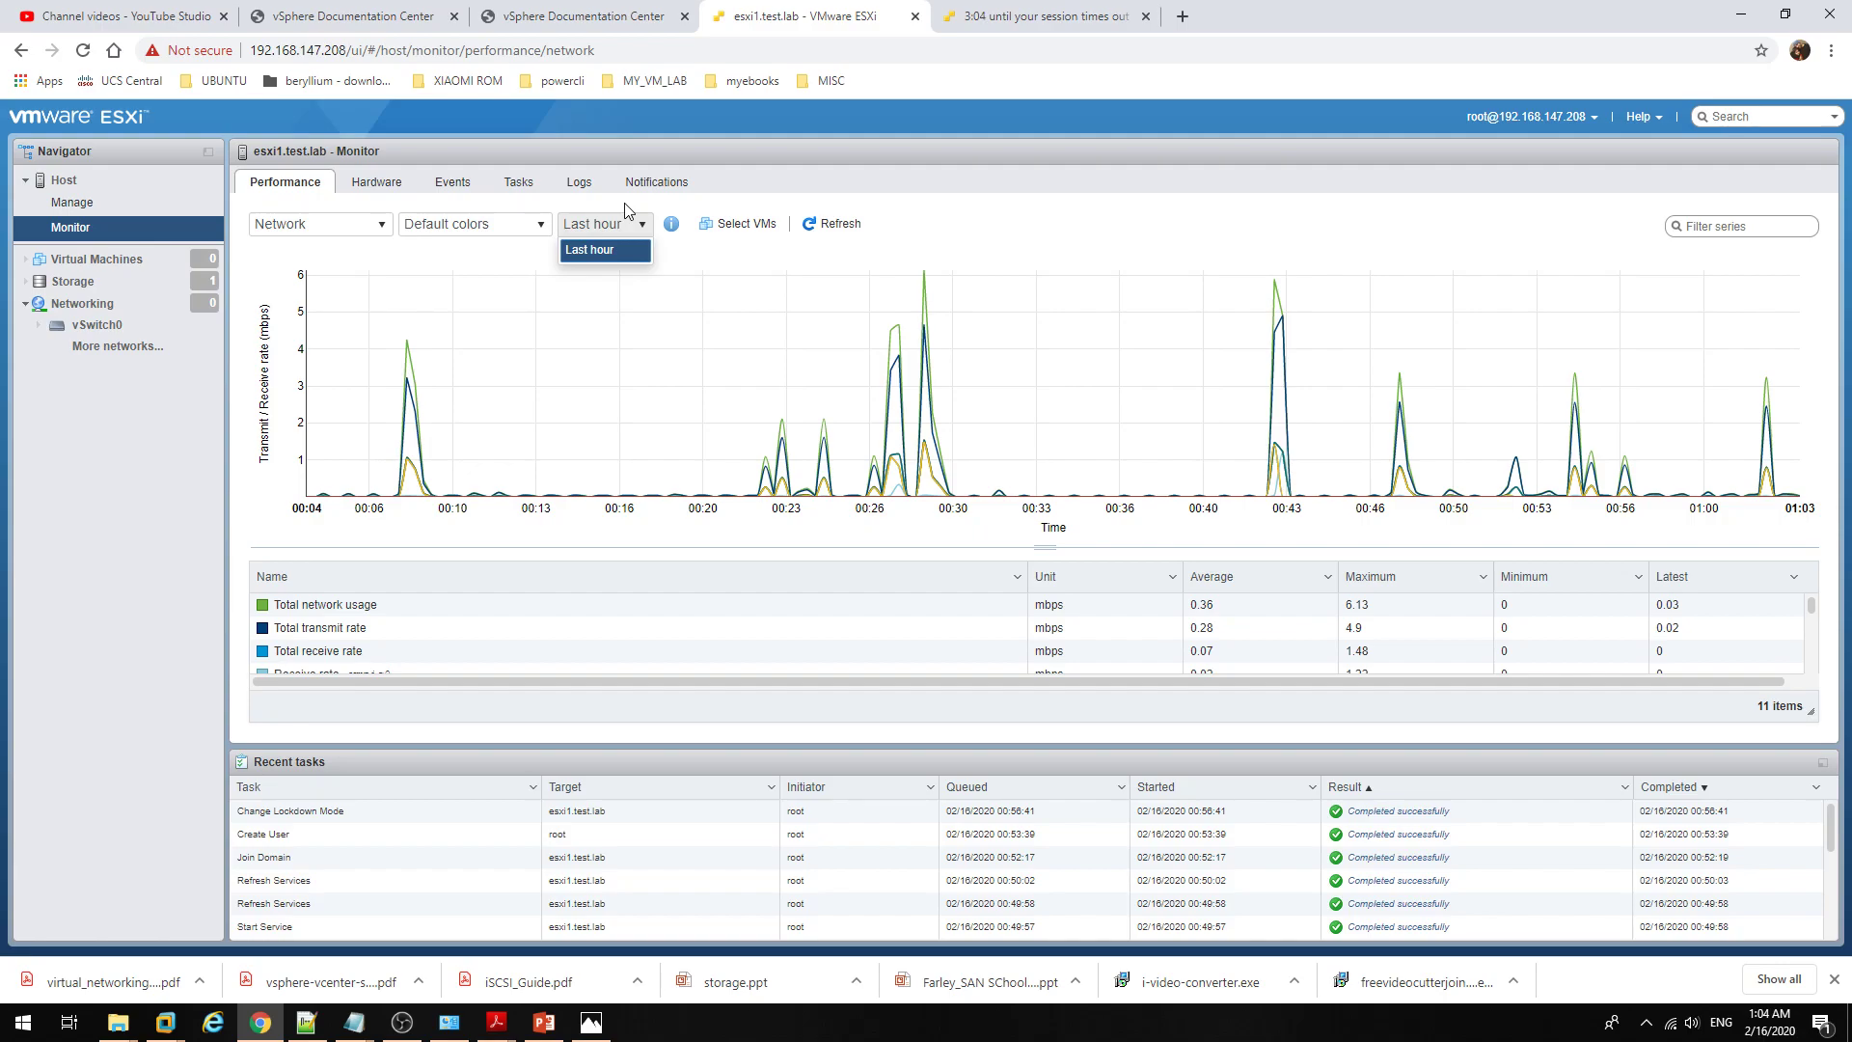
{"action": "left_click", "coordinate": [377, 182]}
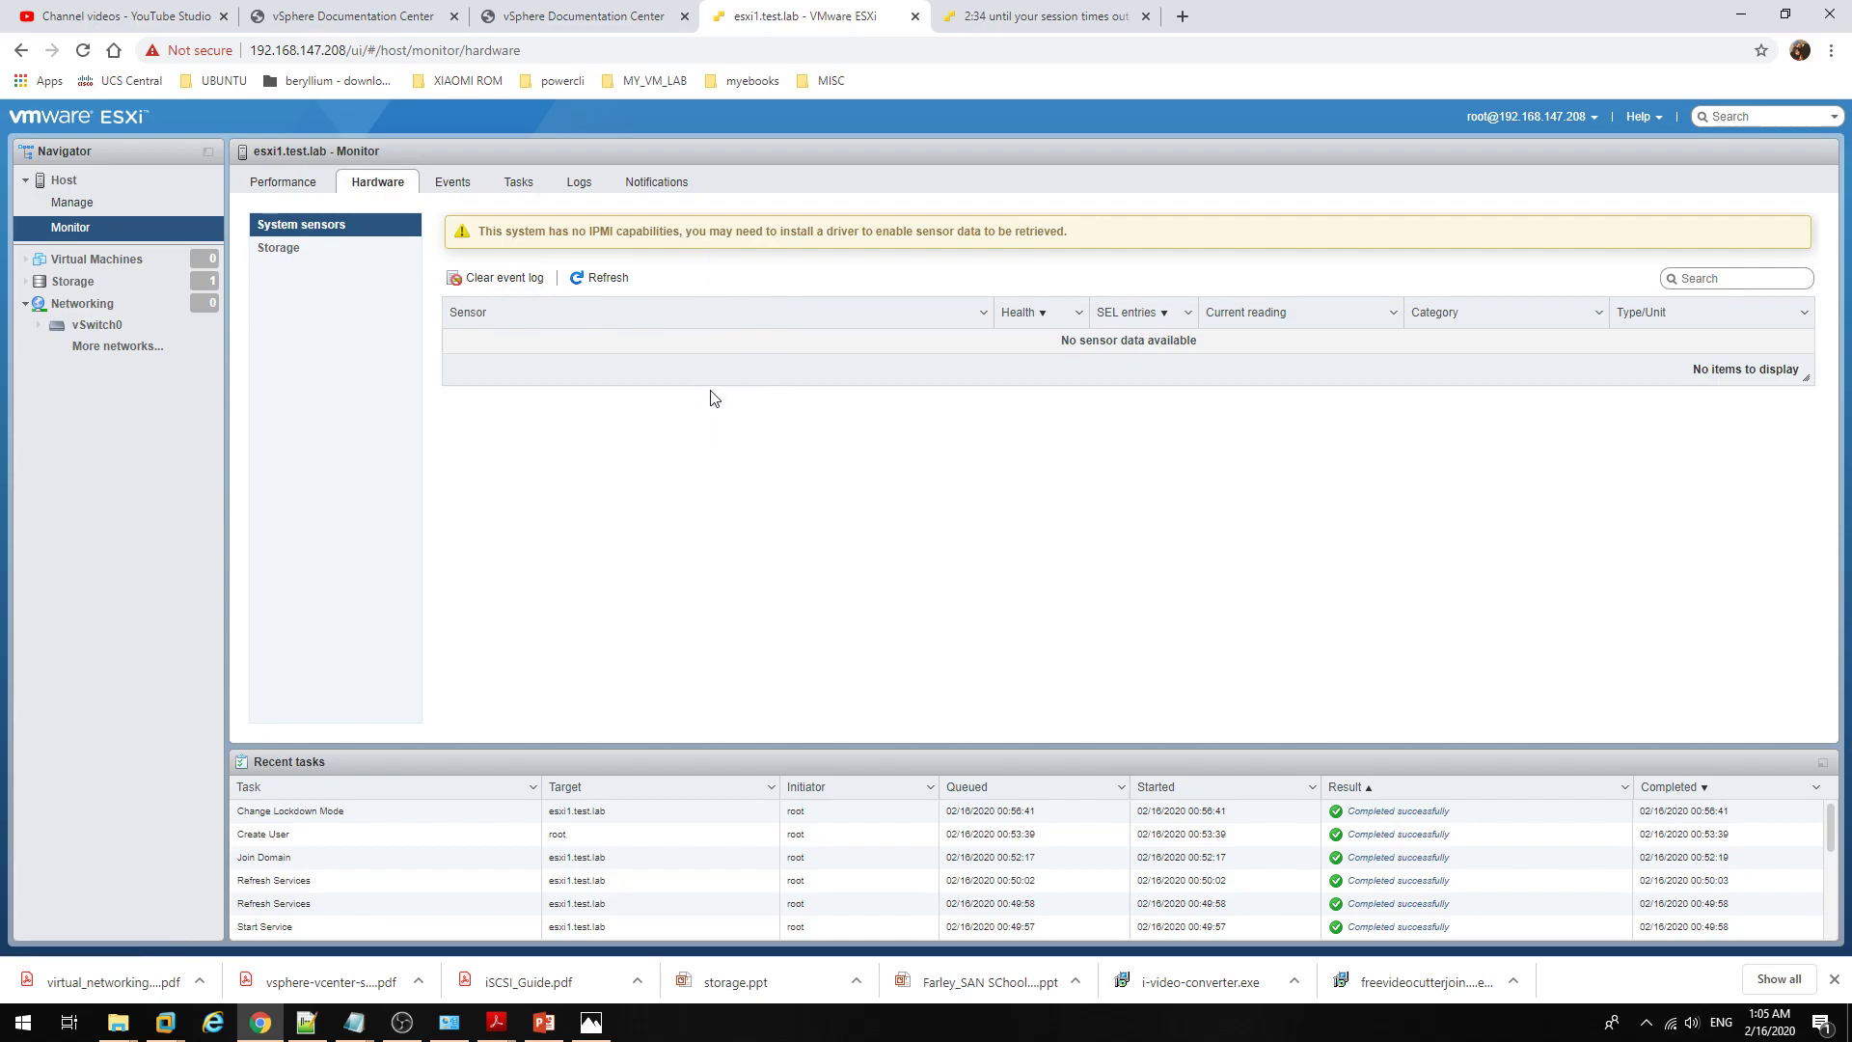
Step: Open the Events list and read the SSH access, logged out and logged in event details
{"action": "left_click", "coordinate": [454, 183]}
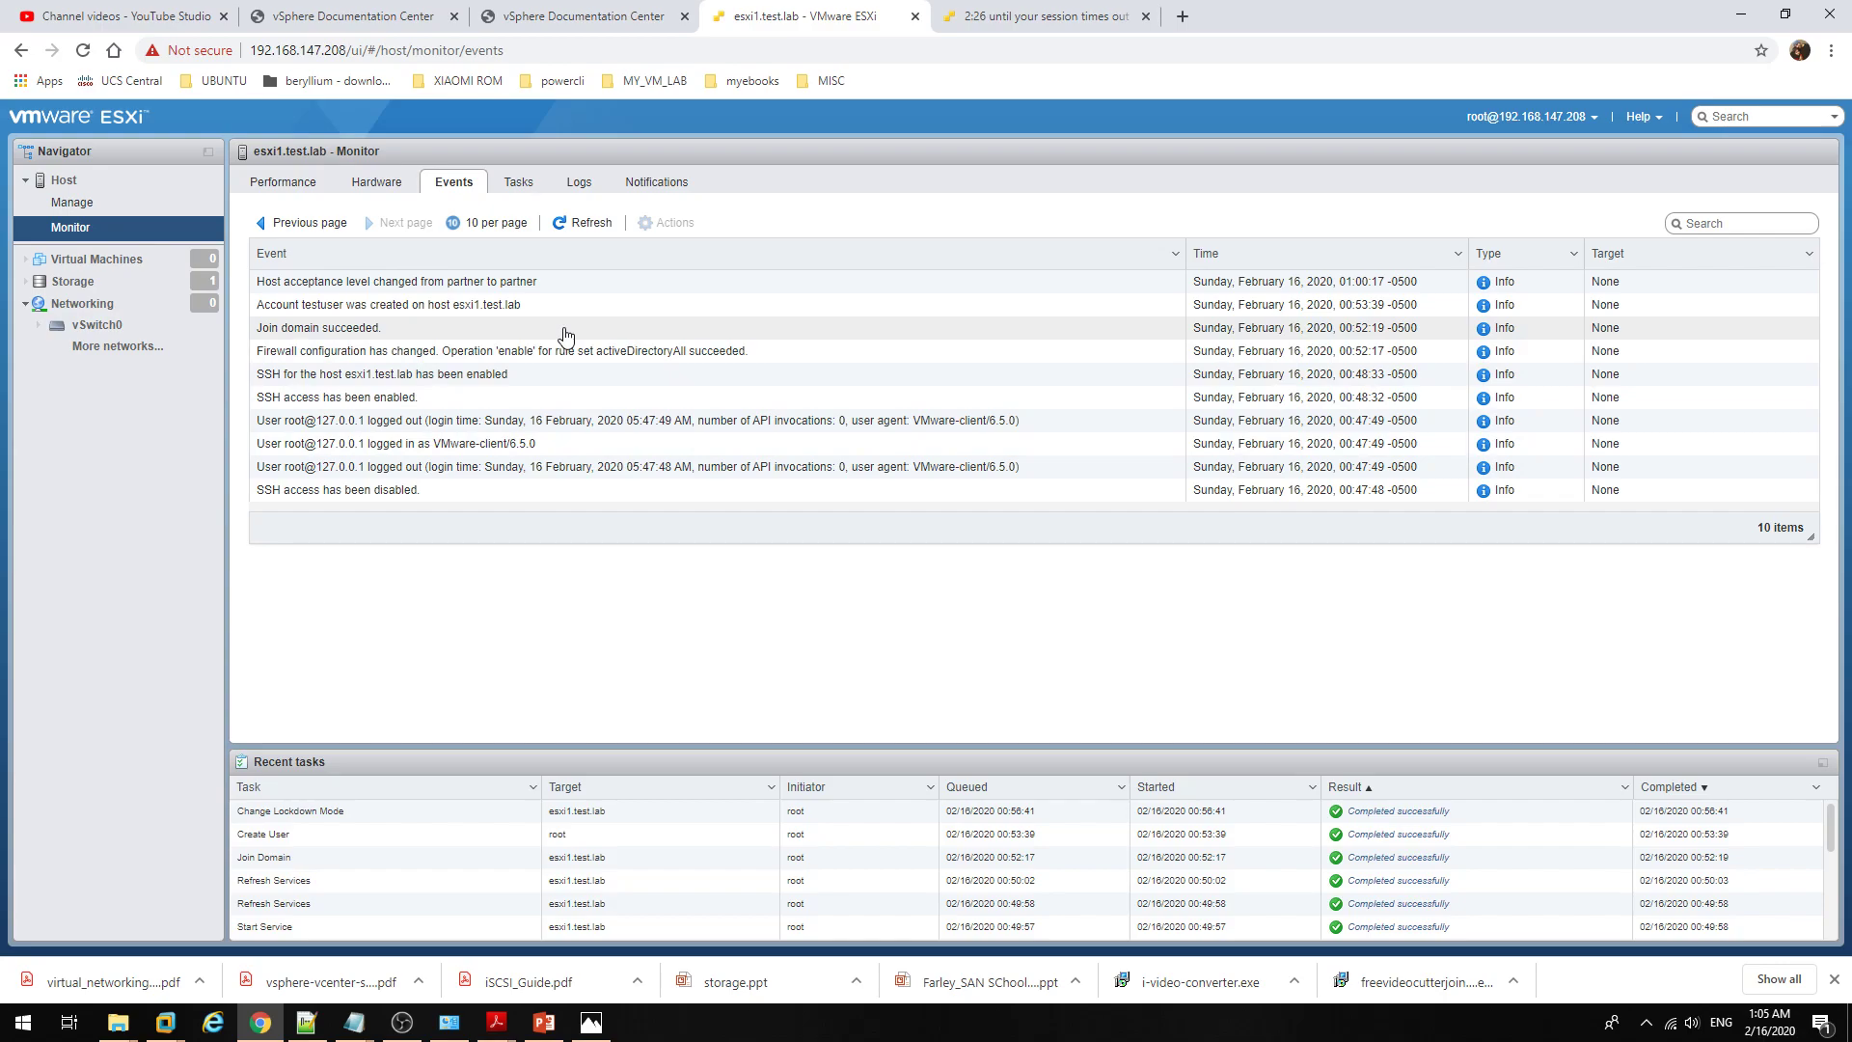
{"action": "left_click", "coordinate": [418, 494]}
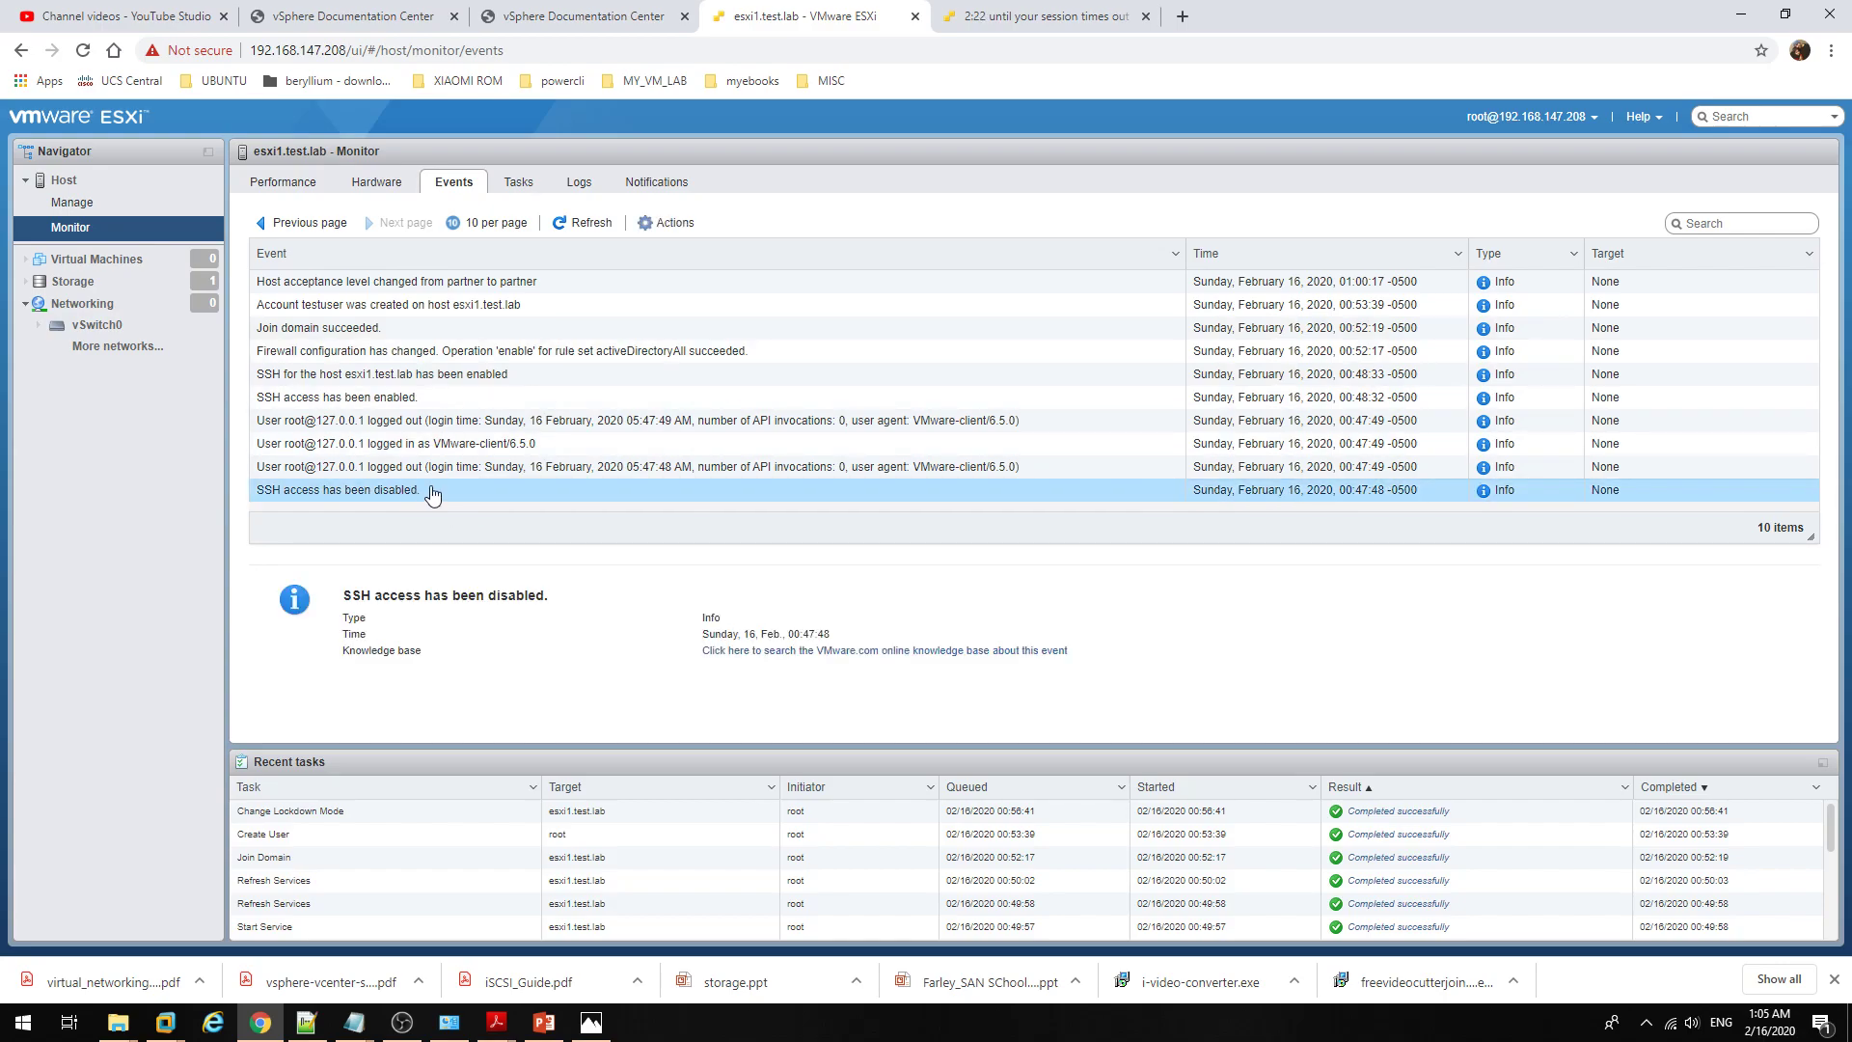
{"action": "left_click", "coordinate": [421, 473]}
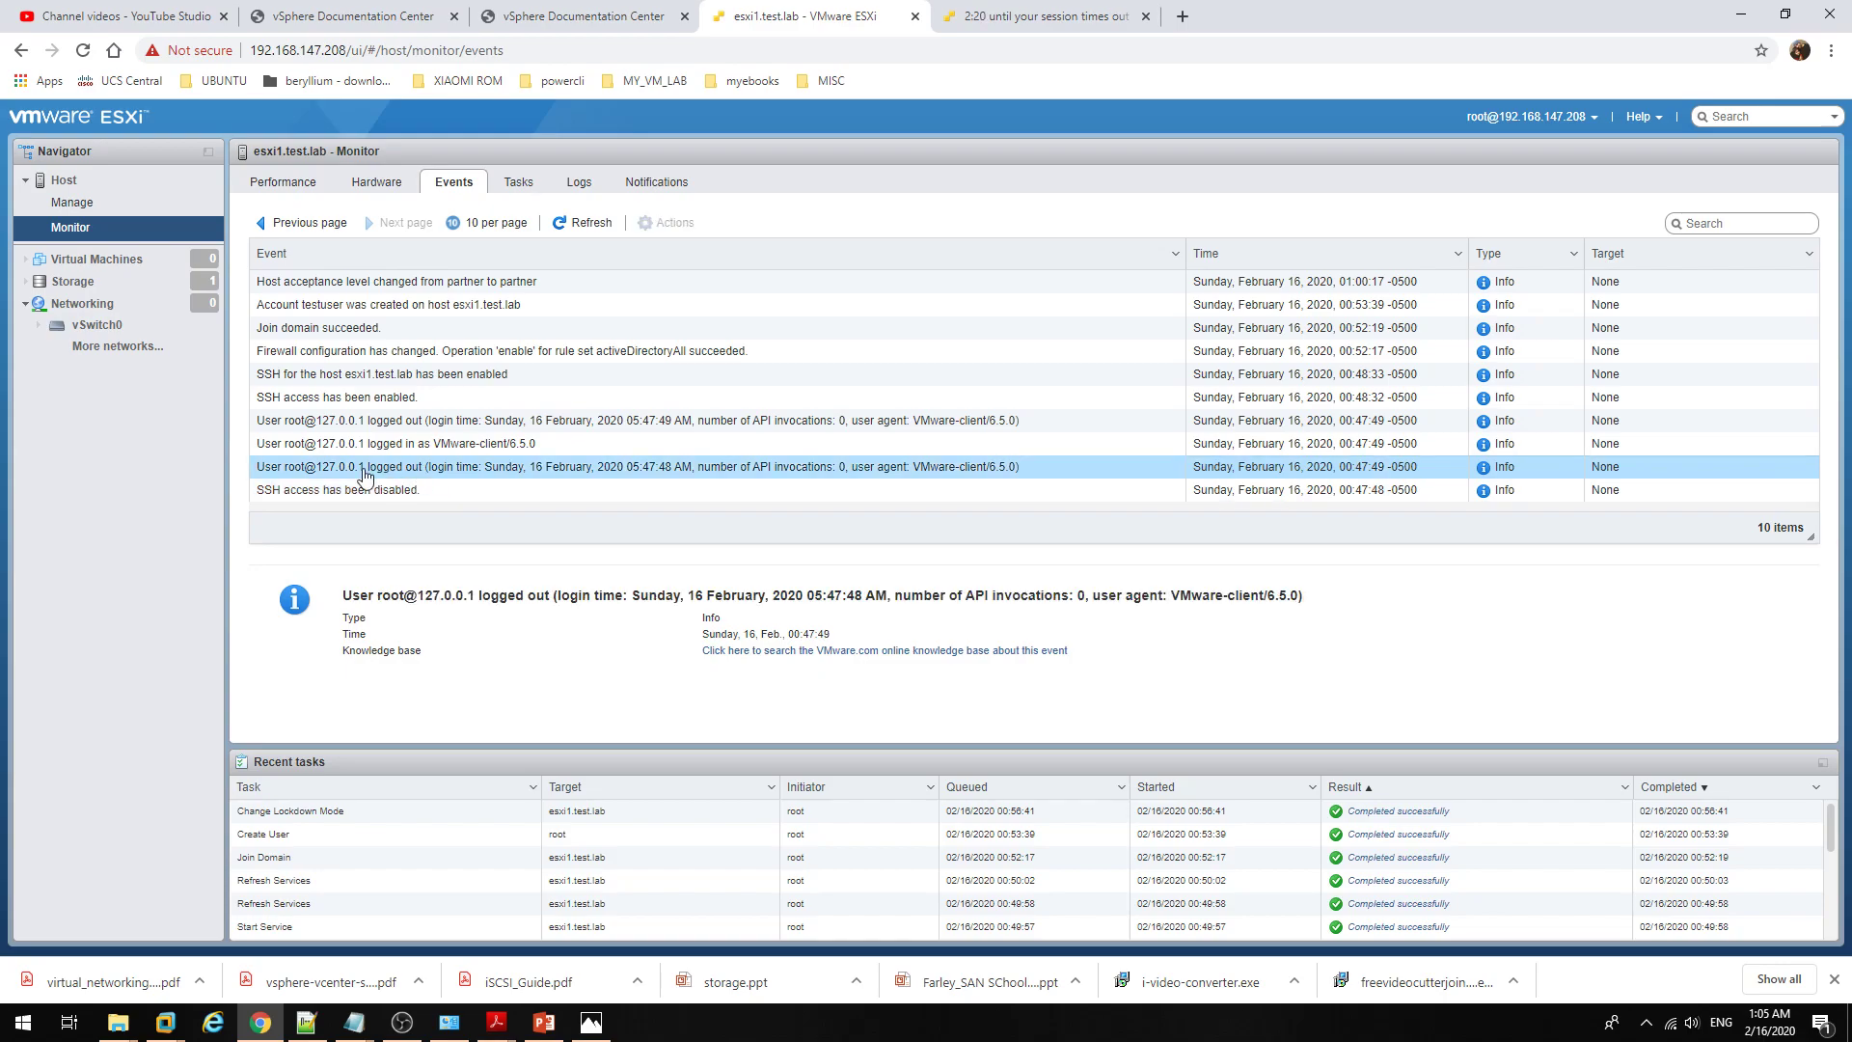
{"action": "left_click", "coordinate": [368, 442]}
{"action": "left_click", "coordinate": [376, 400]}
{"action": "left_click", "coordinate": [425, 378]}
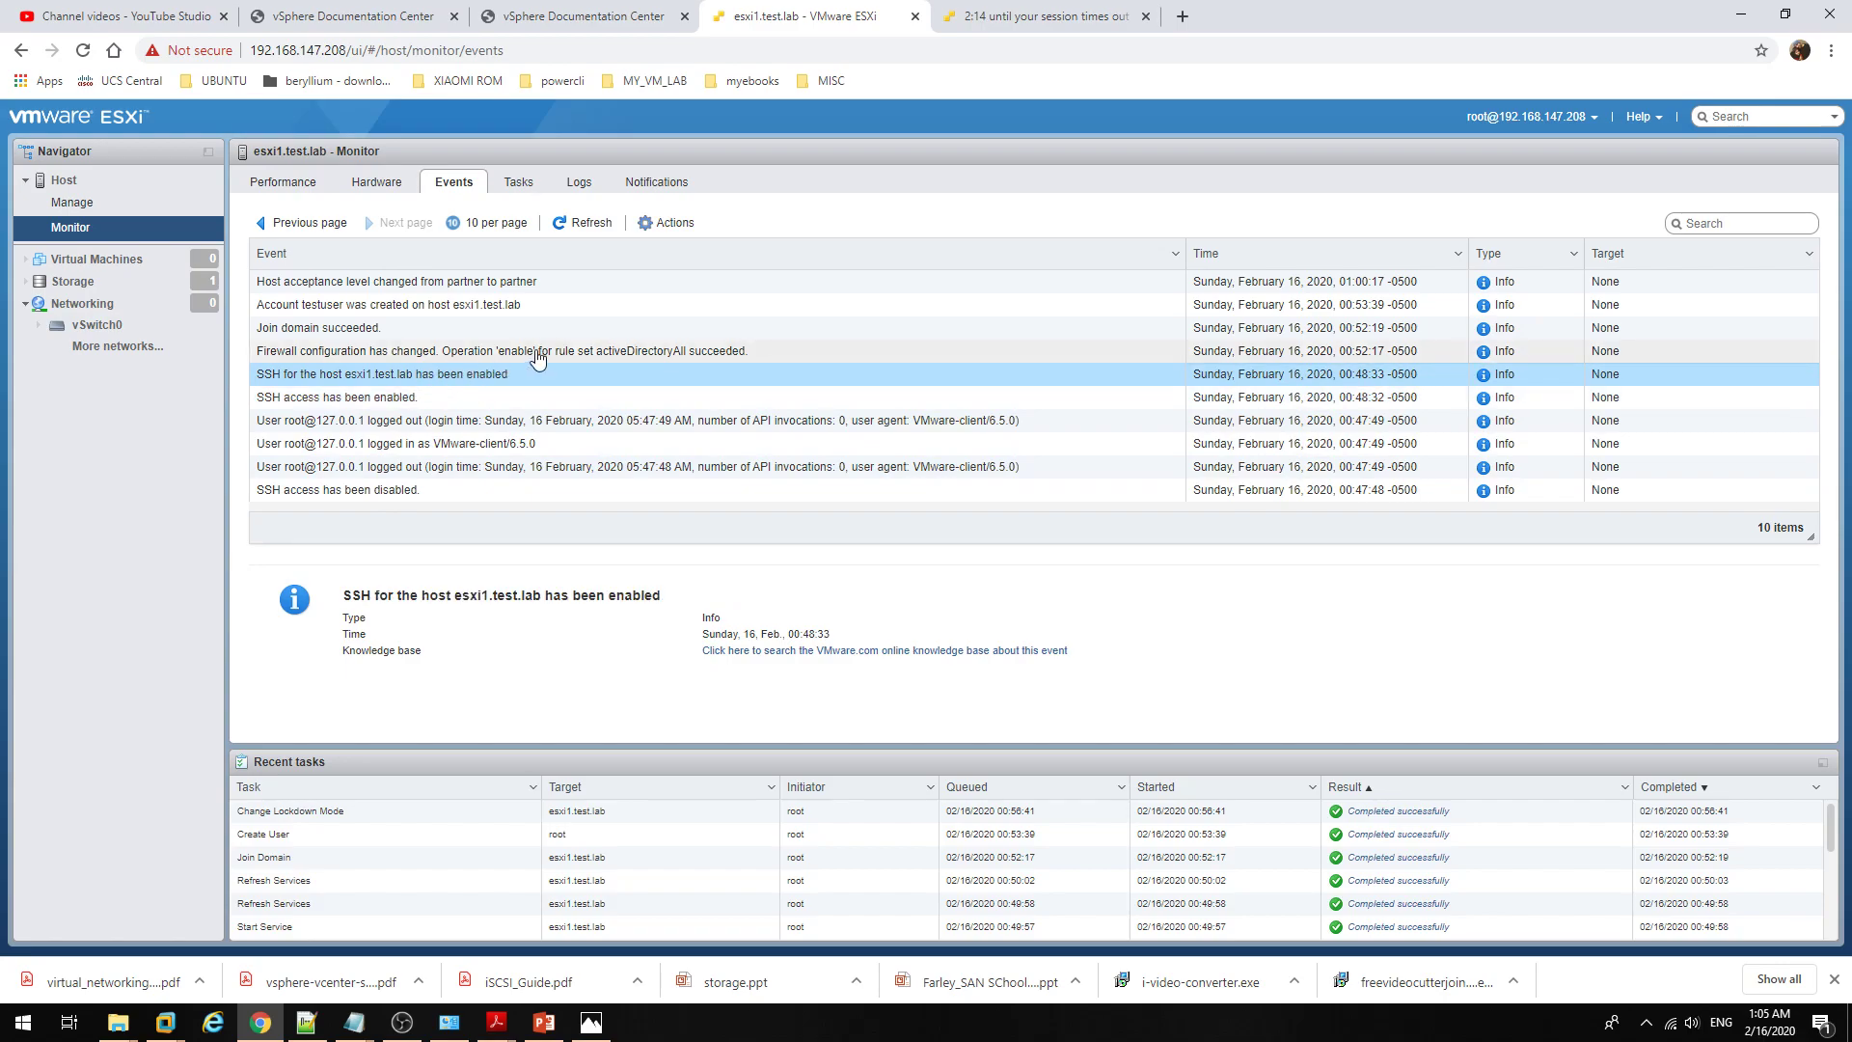
Step: Read the firewall, account creation, acceptance level and Join domain events, then show the task list
{"action": "left_click", "coordinate": [537, 357]}
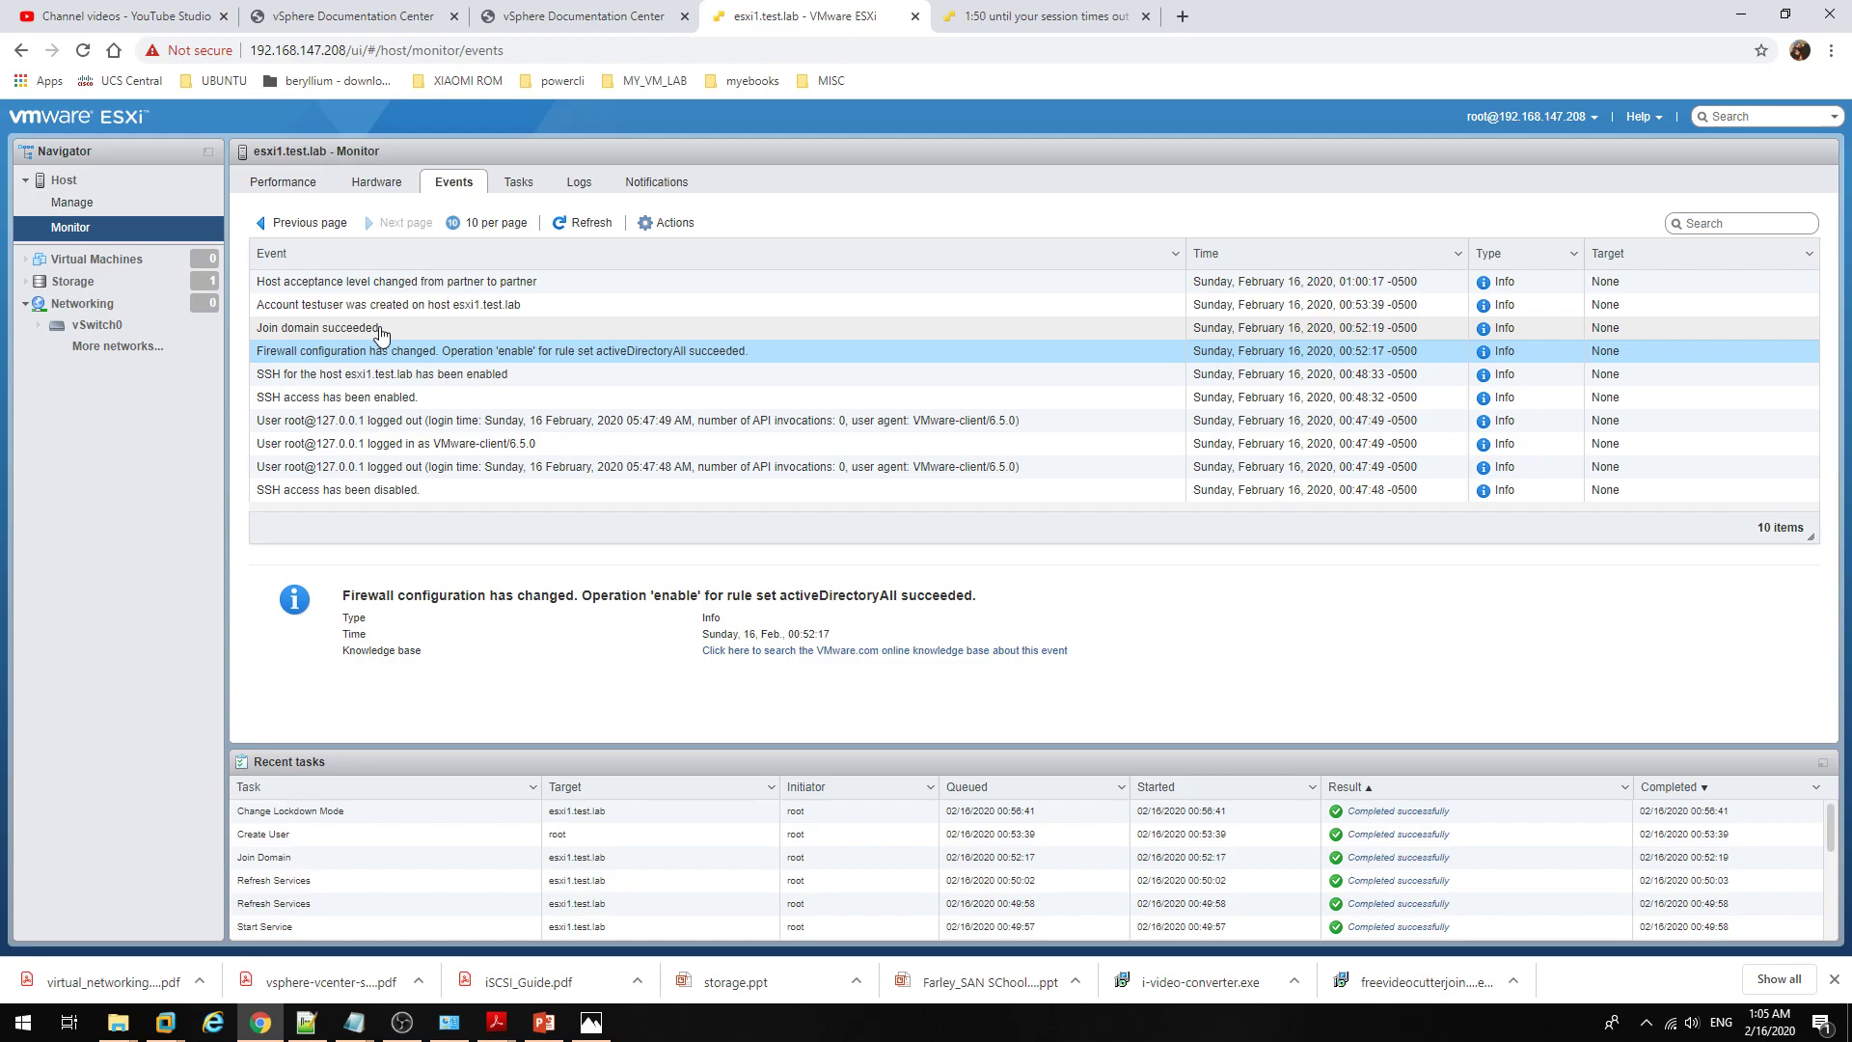
{"action": "left_click", "coordinate": [458, 307]}
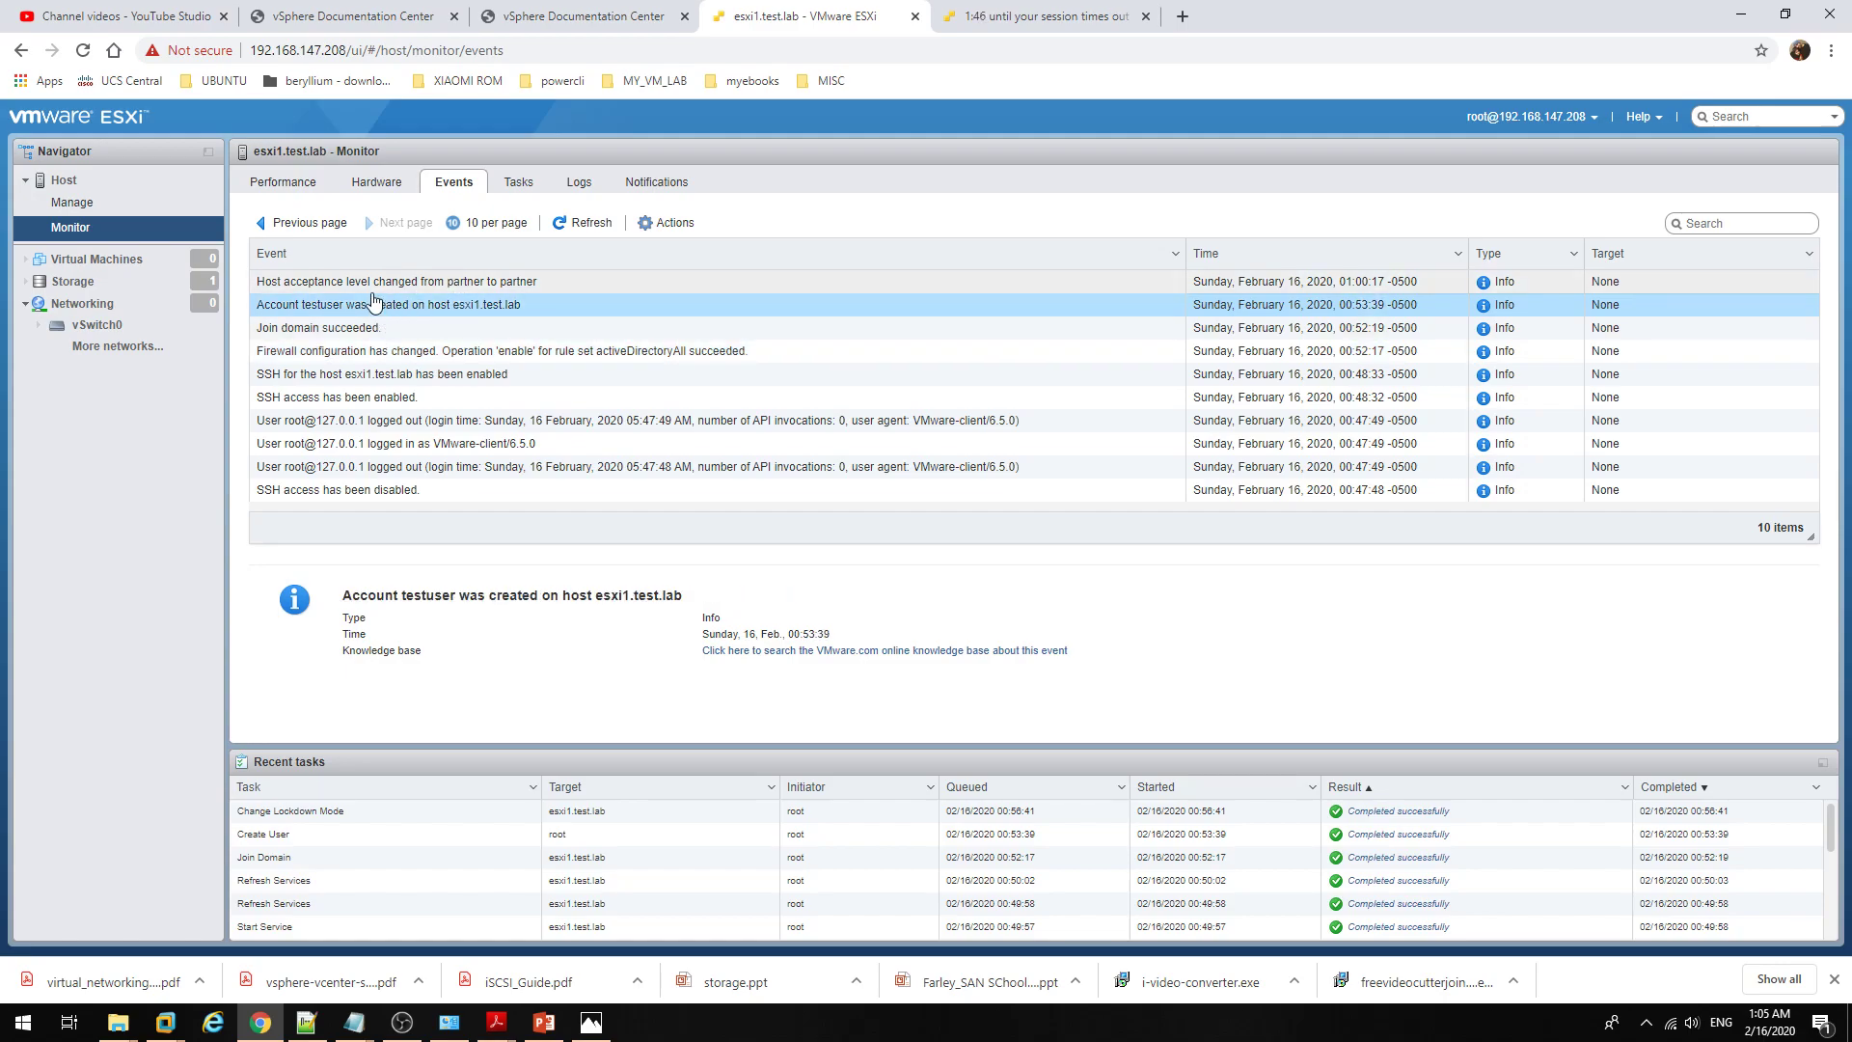
{"action": "left_click", "coordinate": [487, 283]}
{"action": "left_click", "coordinate": [502, 328]}
{"action": "left_click", "coordinate": [530, 398]}
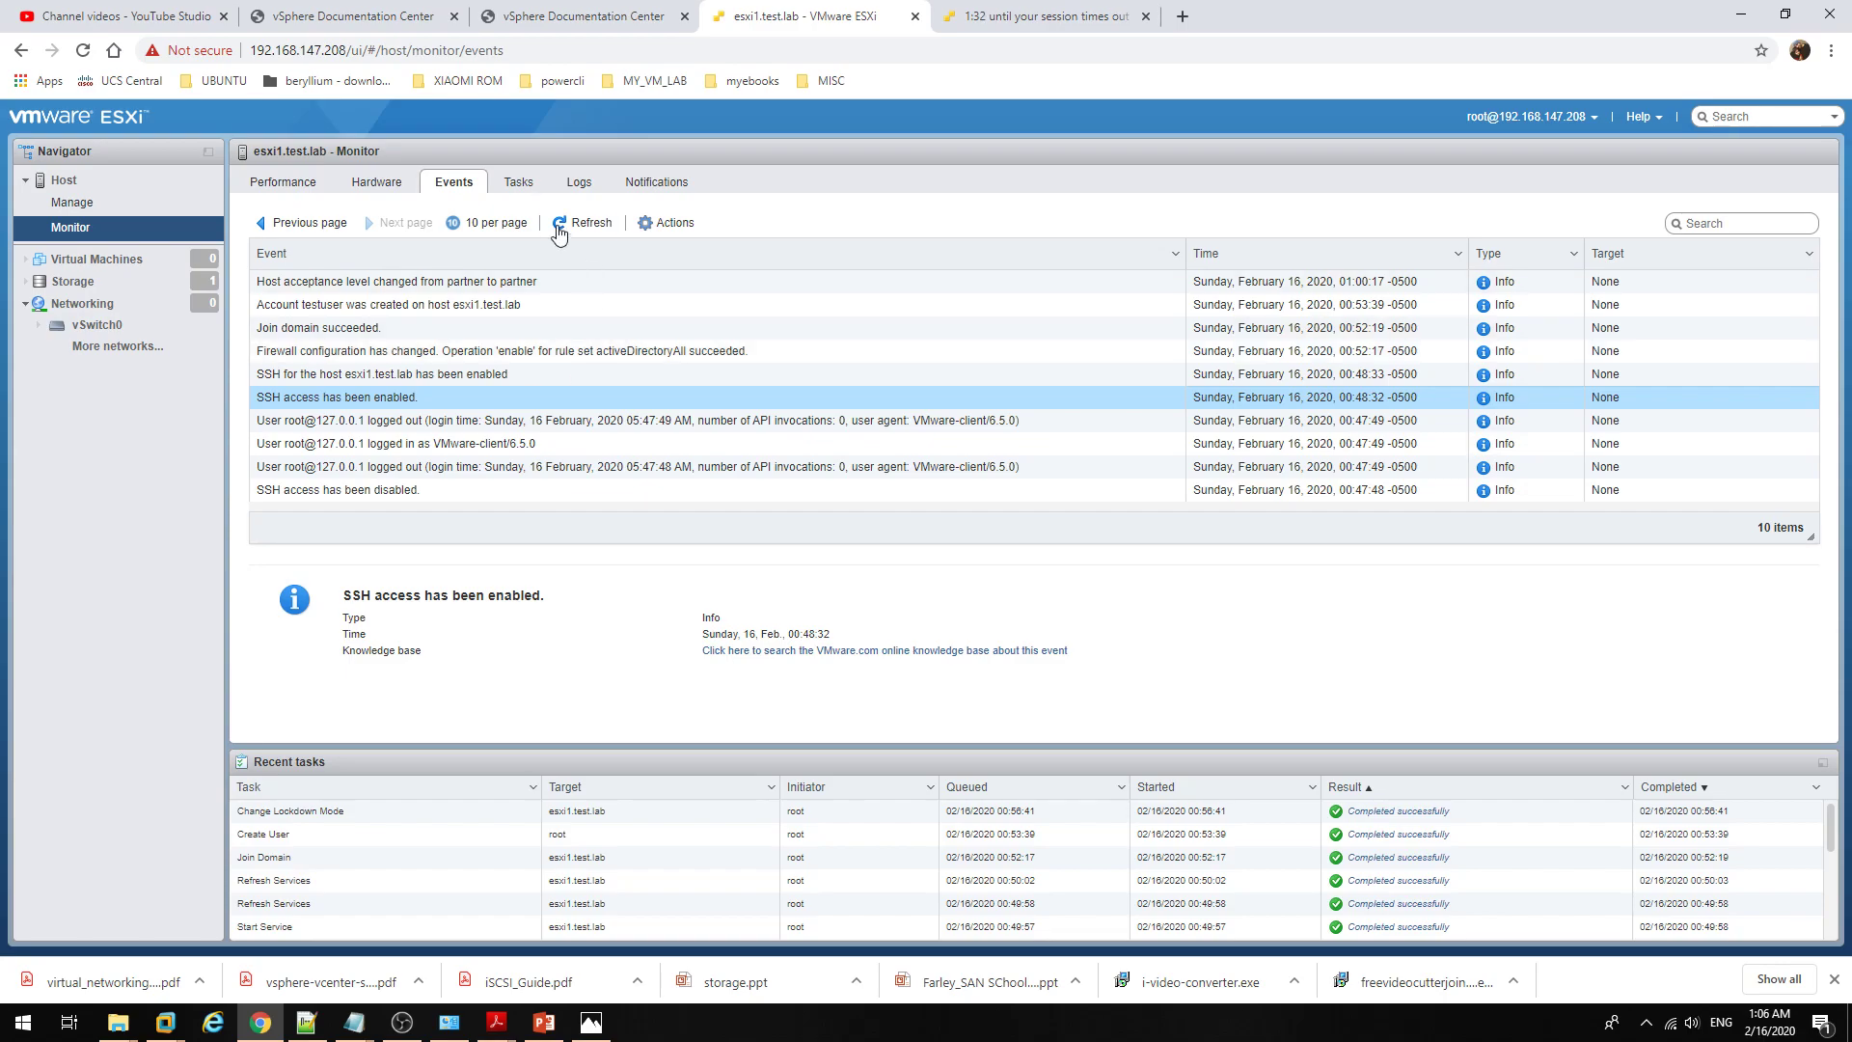
{"action": "left_click", "coordinate": [518, 182]}
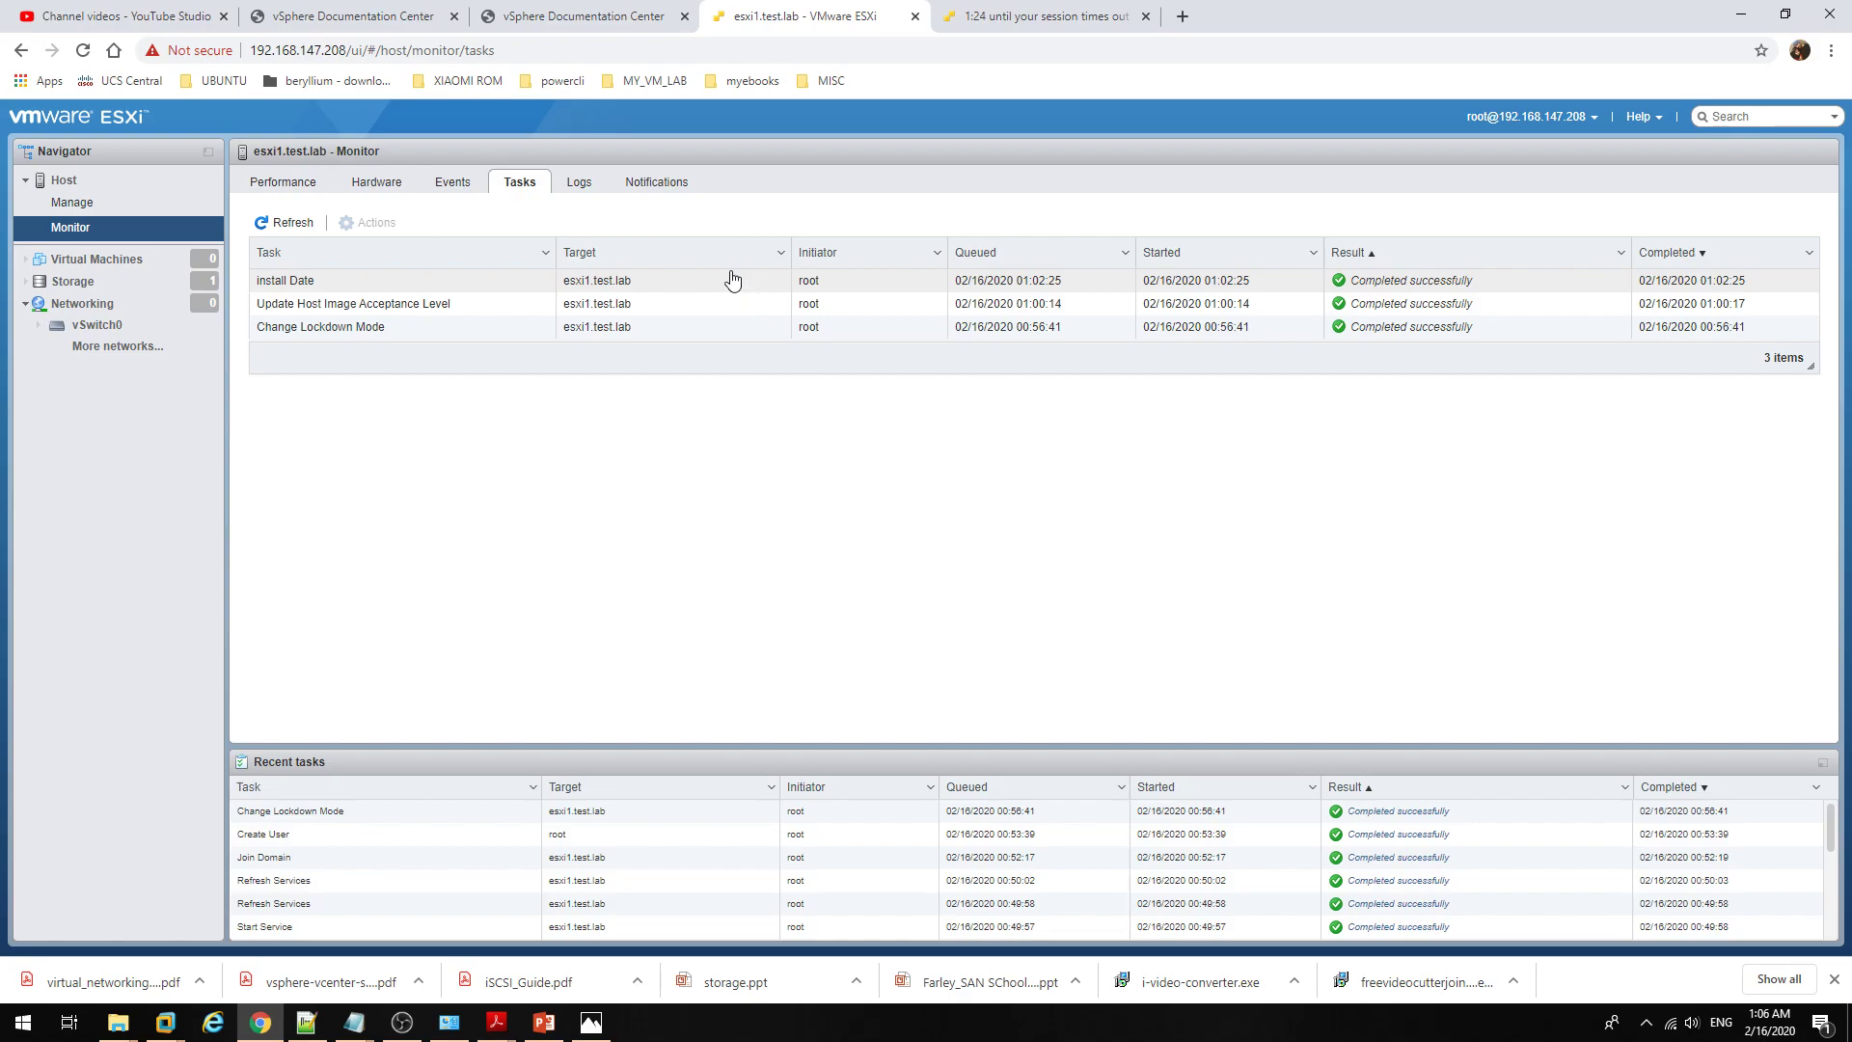
Step: Open the Logs tab and view vmkwarning.log and vmkernel.log
{"action": "left_click", "coordinate": [577, 184]}
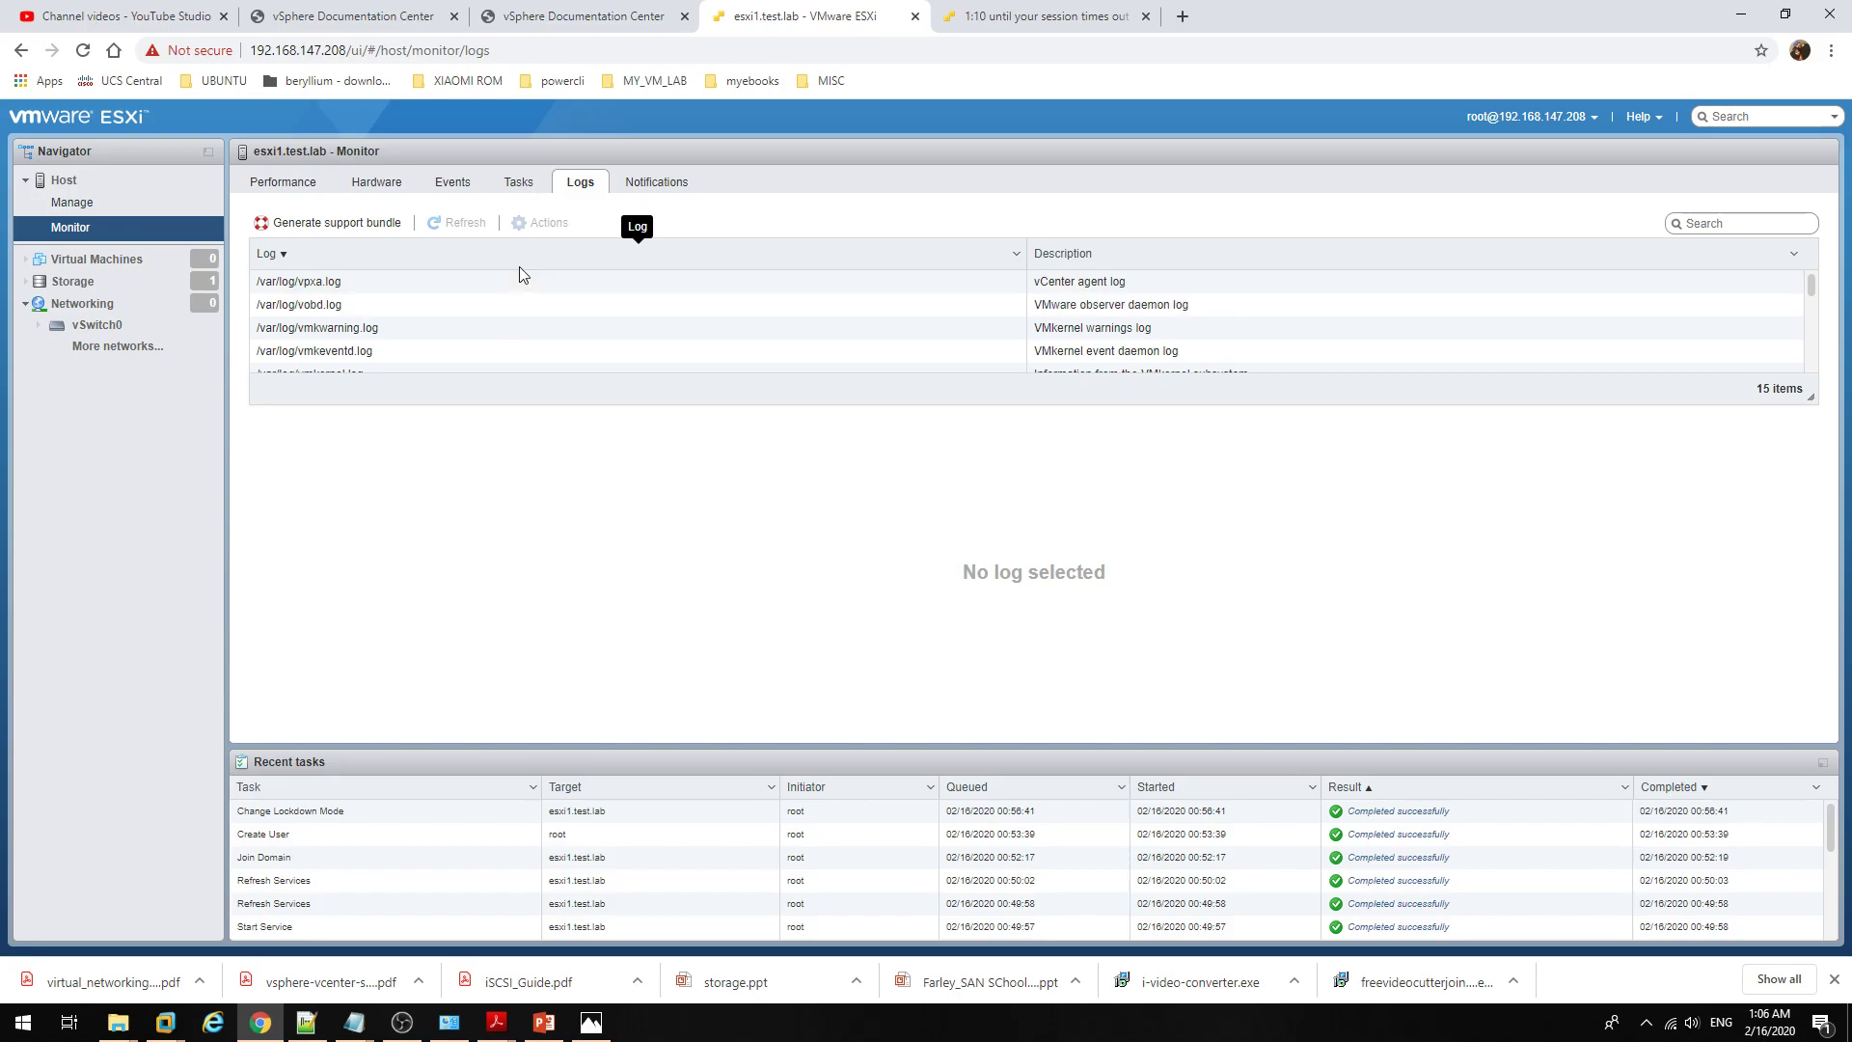
{"action": "left_click", "coordinate": [517, 329]}
{"action": "scroll", "coordinate": [506, 328], "scroll_direction": "down", "scroll_amount": 2}
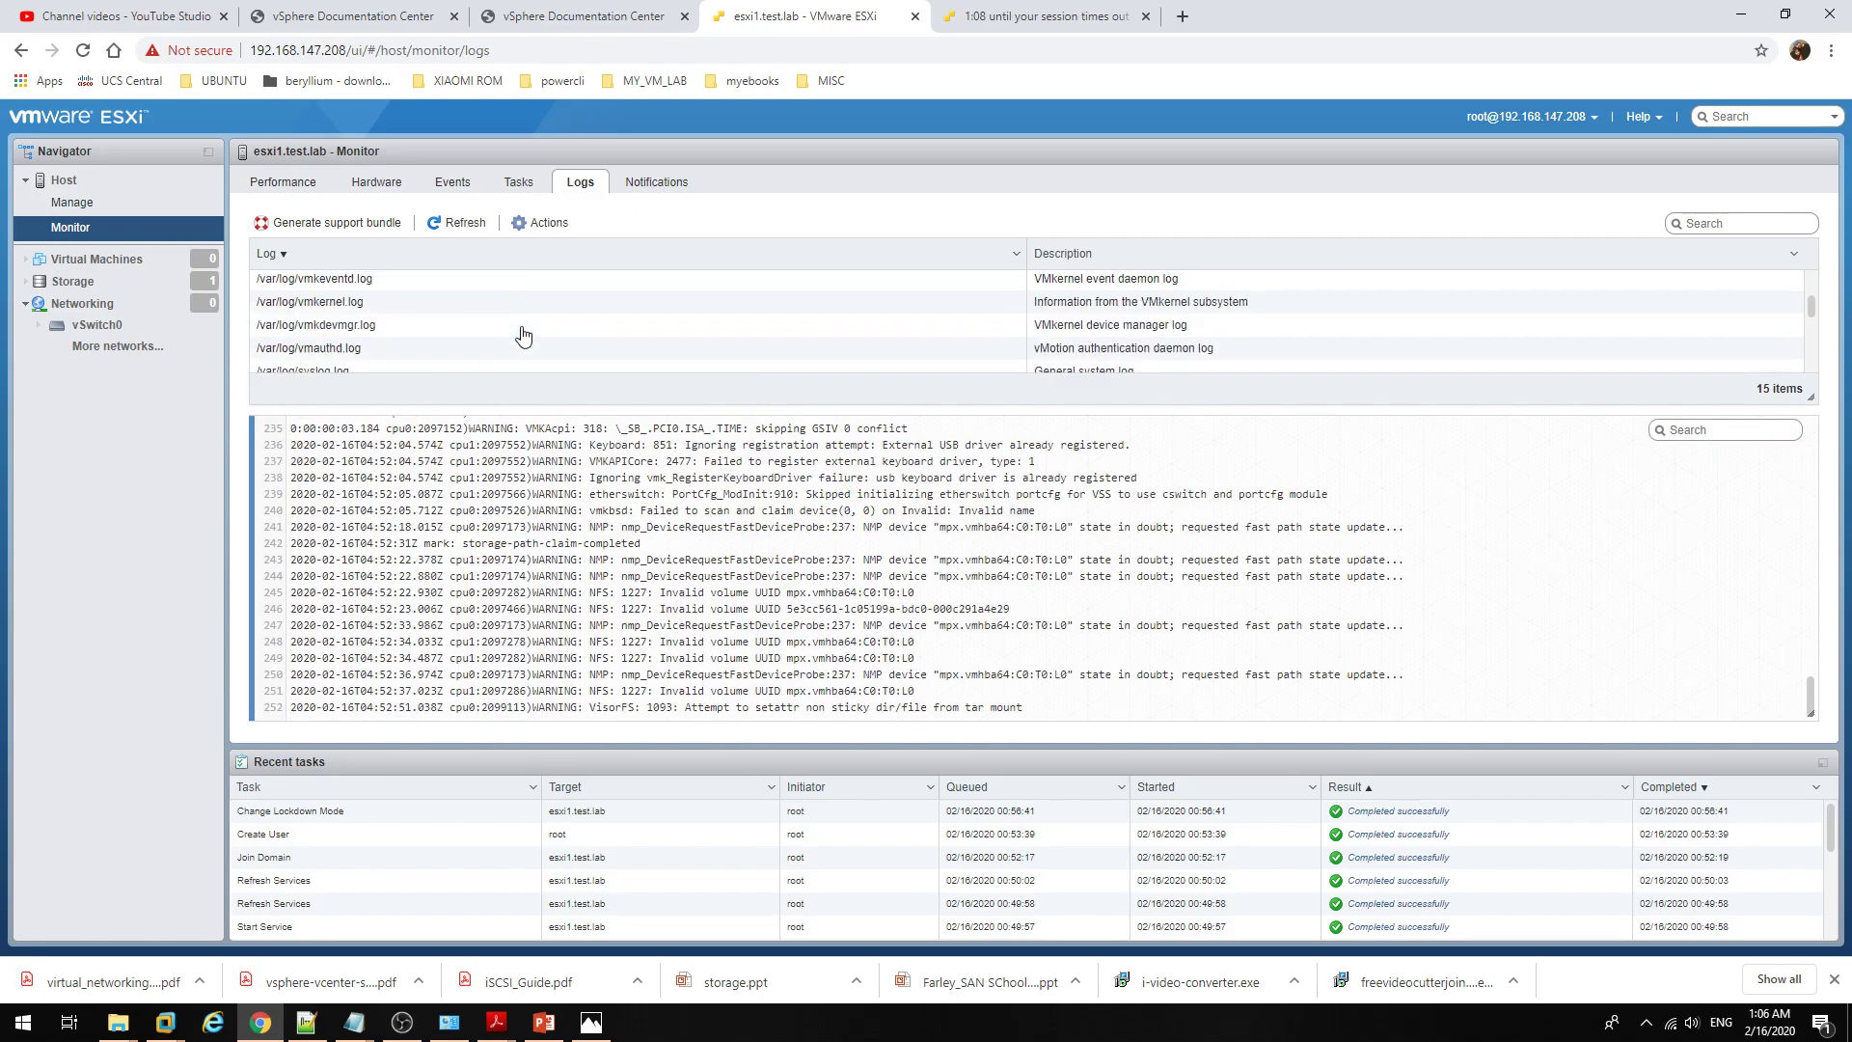
{"action": "left_click", "coordinate": [432, 281]}
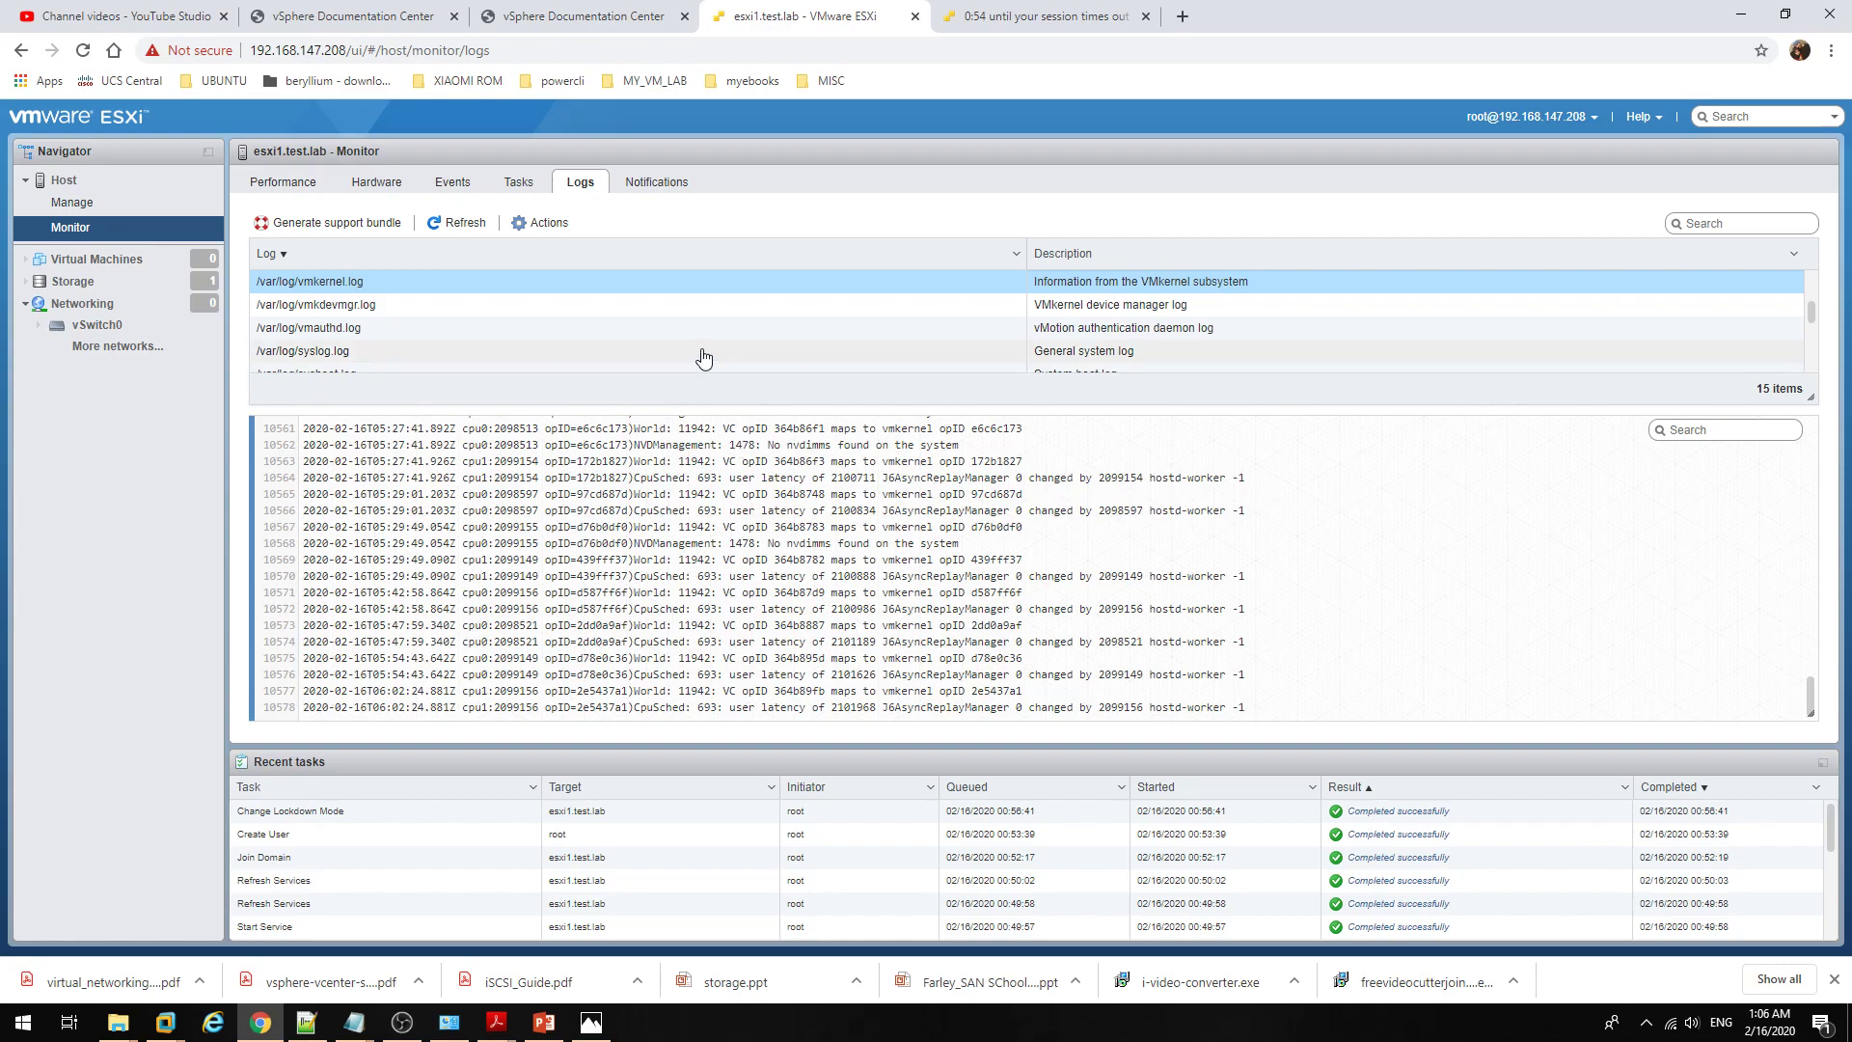
Step: Recheck vmkwarning.log, read vpxa.log, then show the empty Virtual Machines list
{"action": "scroll", "coordinate": [702, 358], "scroll_direction": "up", "scroll_amount": 2}
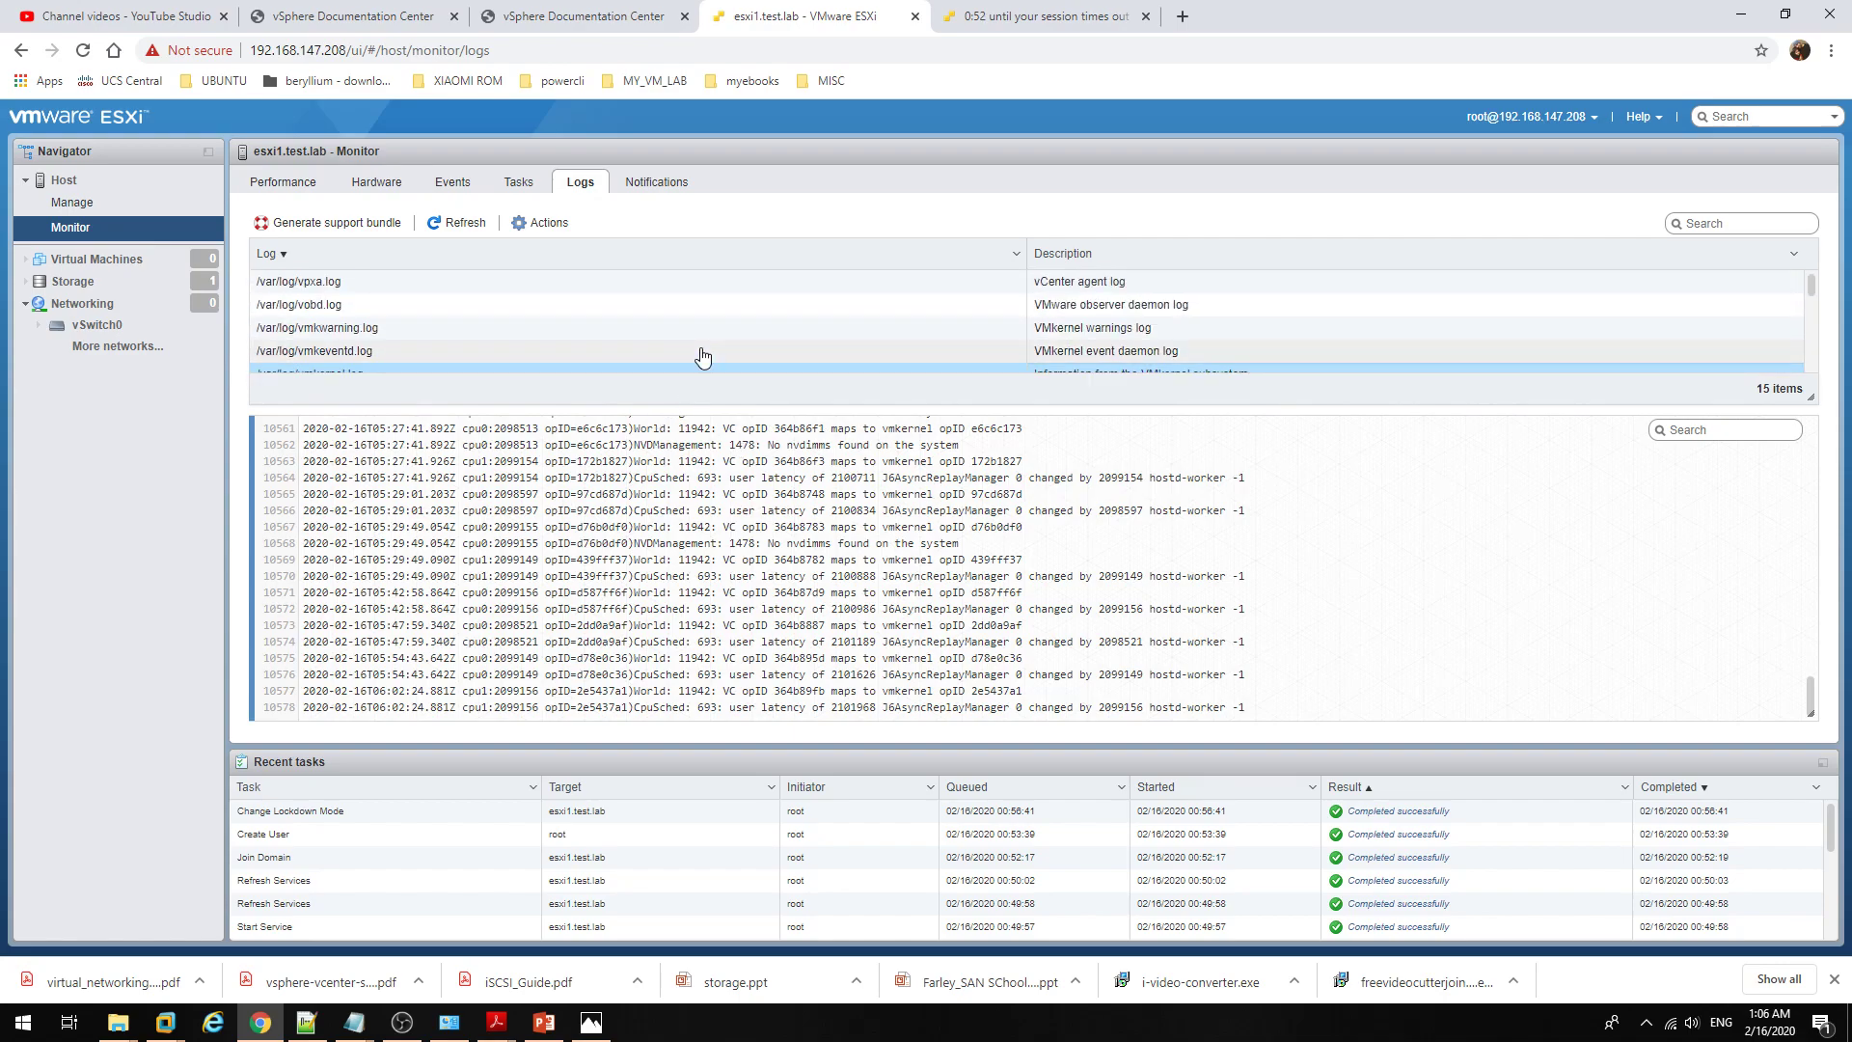
{"action": "left_click", "coordinate": [419, 344]}
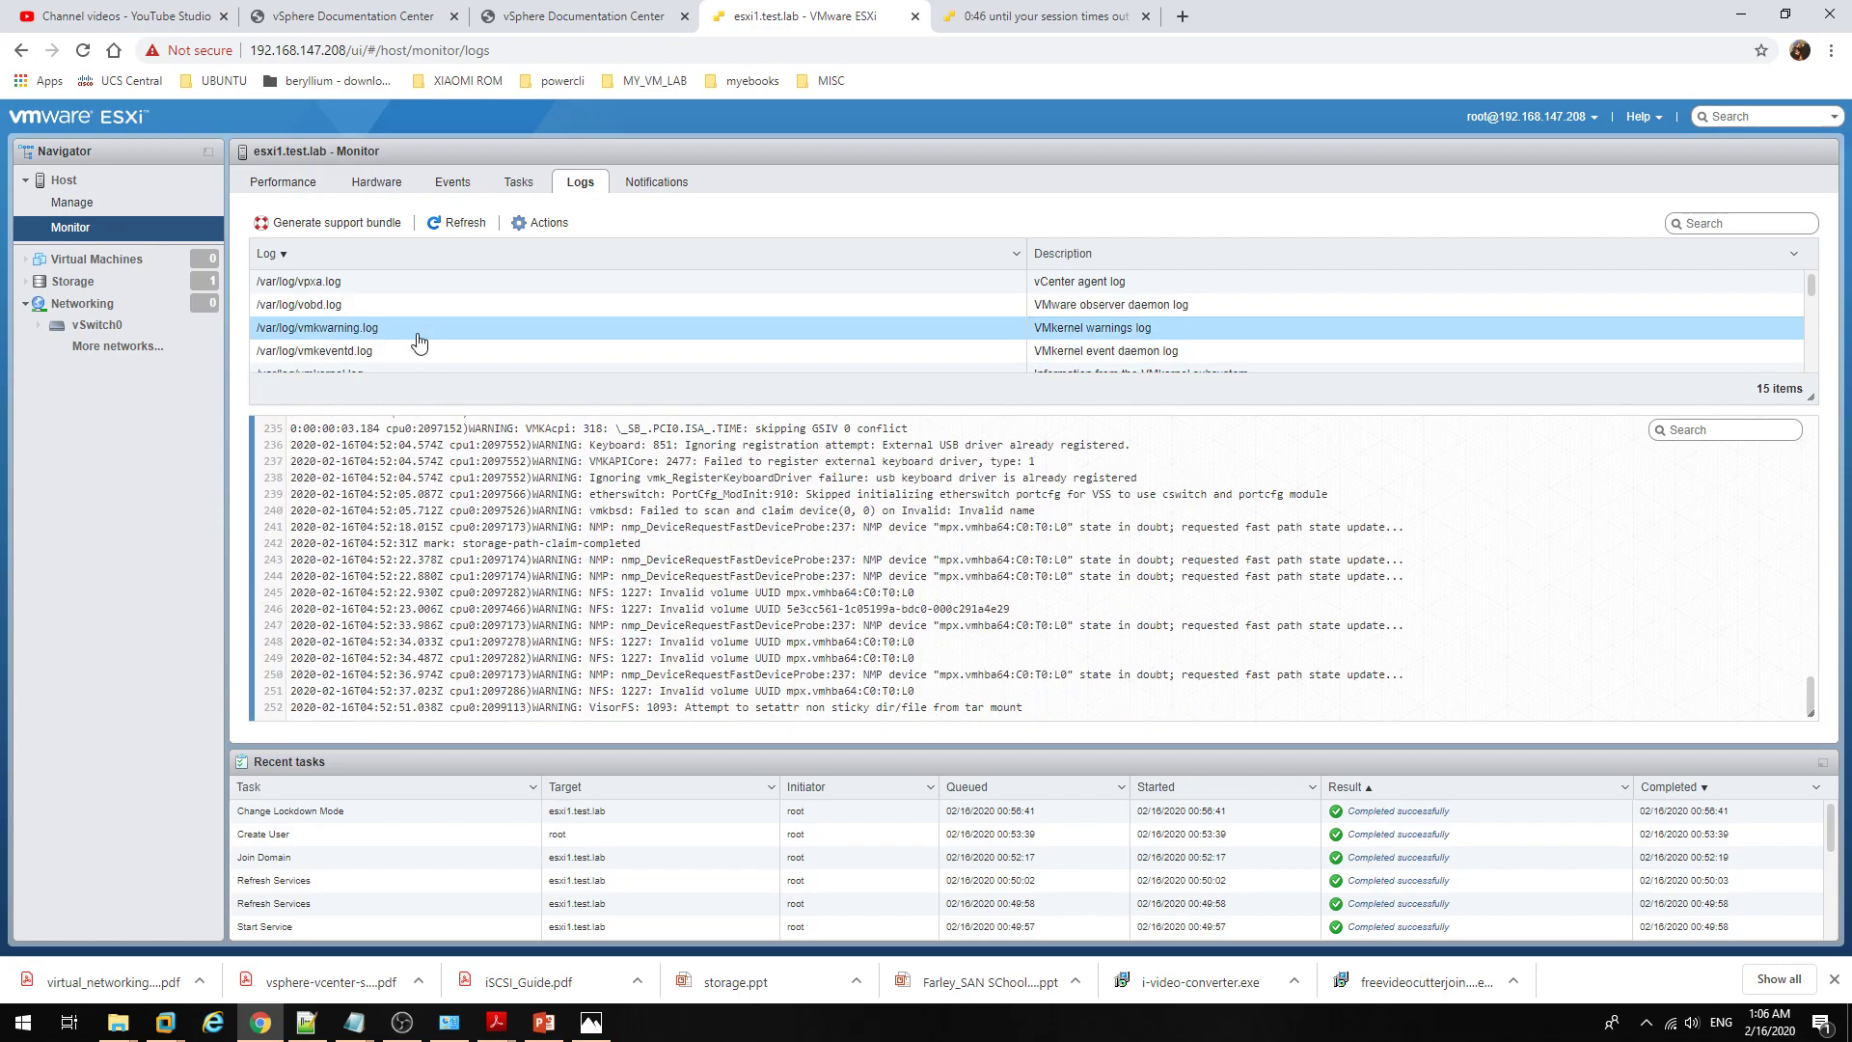
{"action": "scroll", "coordinate": [425, 342], "scroll_direction": "down", "scroll_amount": 2}
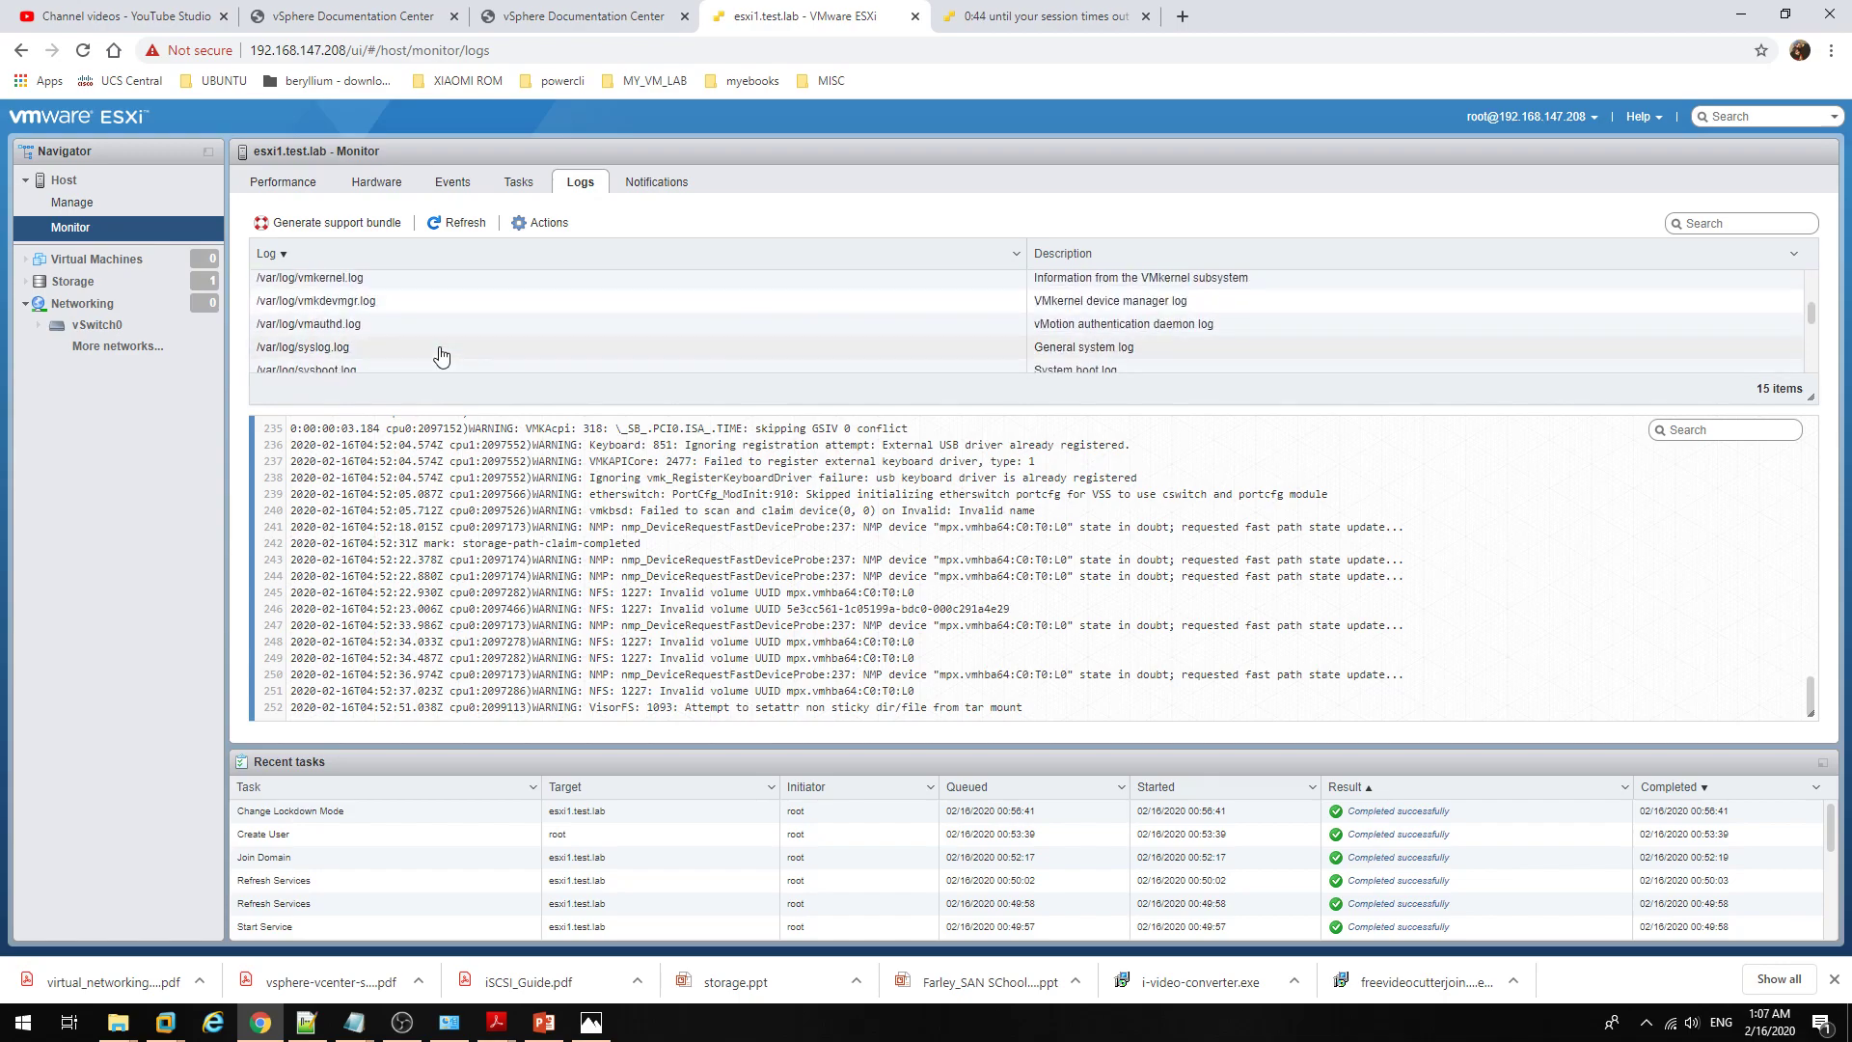
{"action": "scroll", "coordinate": [432, 335], "scroll_direction": "up", "scroll_amount": 2}
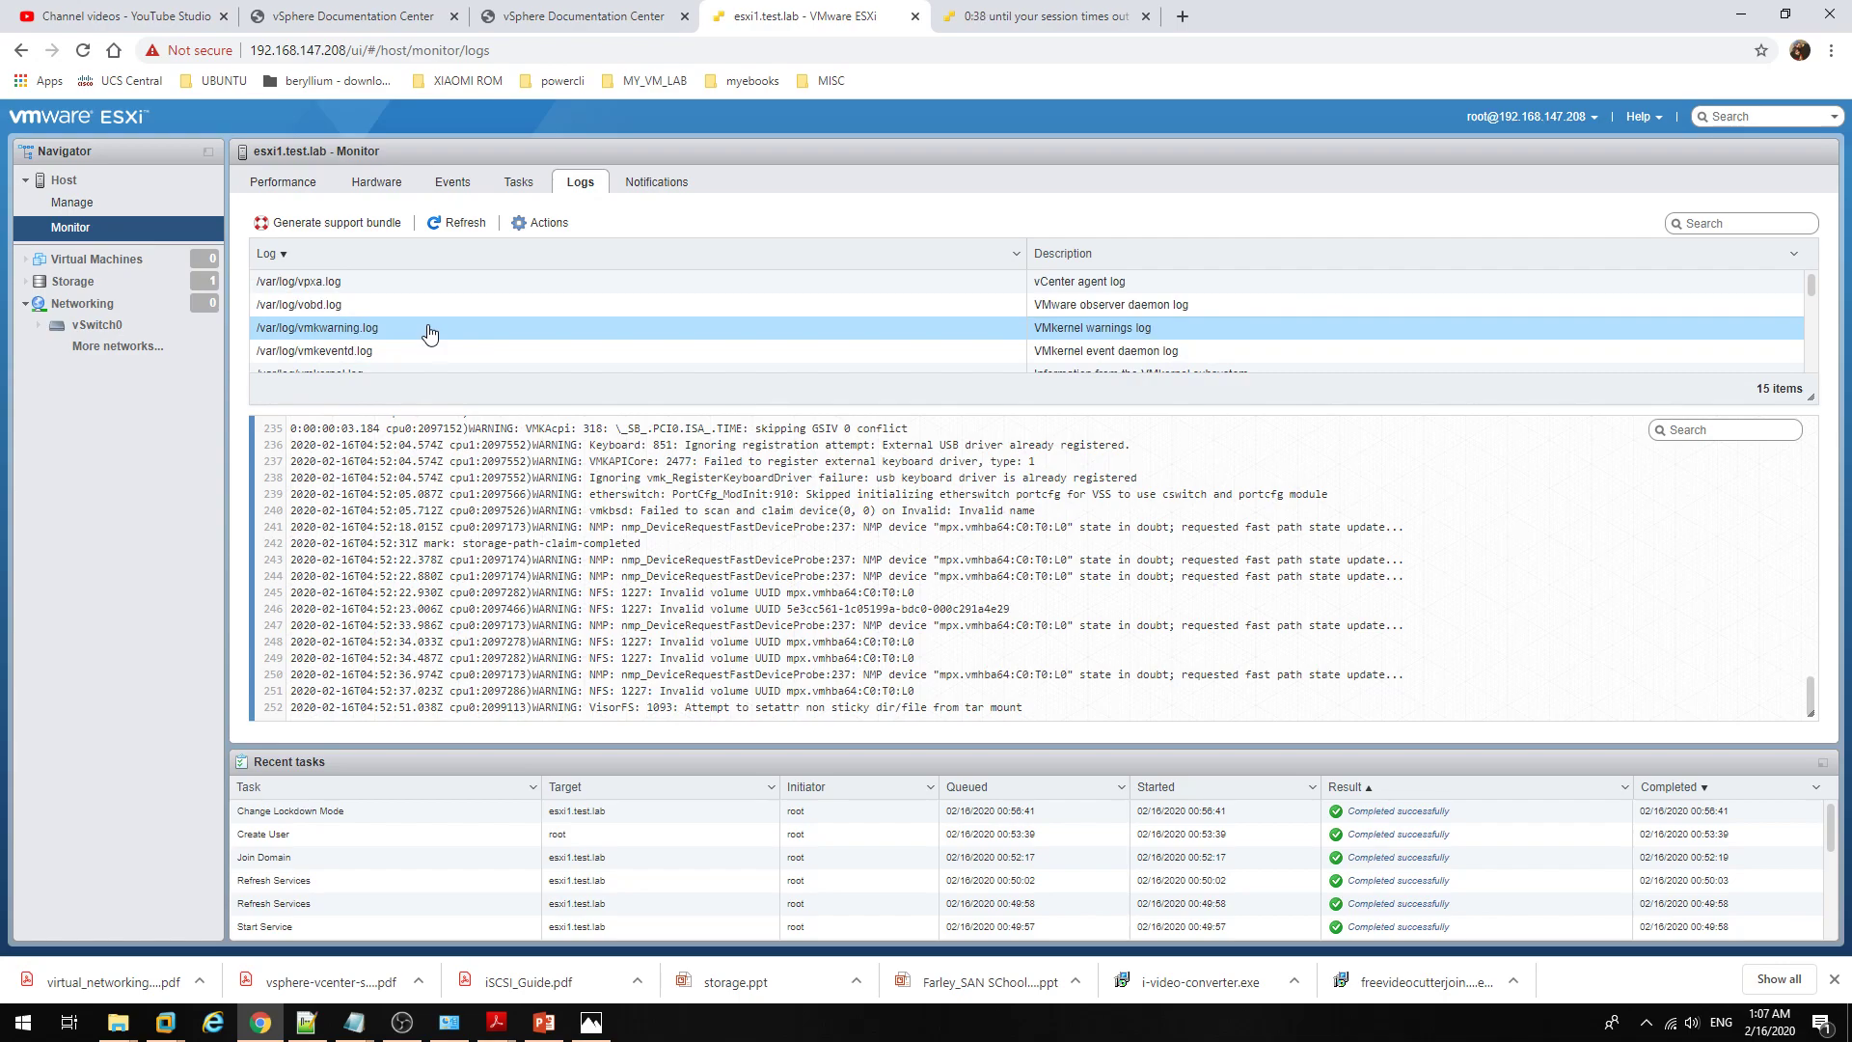
{"action": "left_click", "coordinate": [357, 285]}
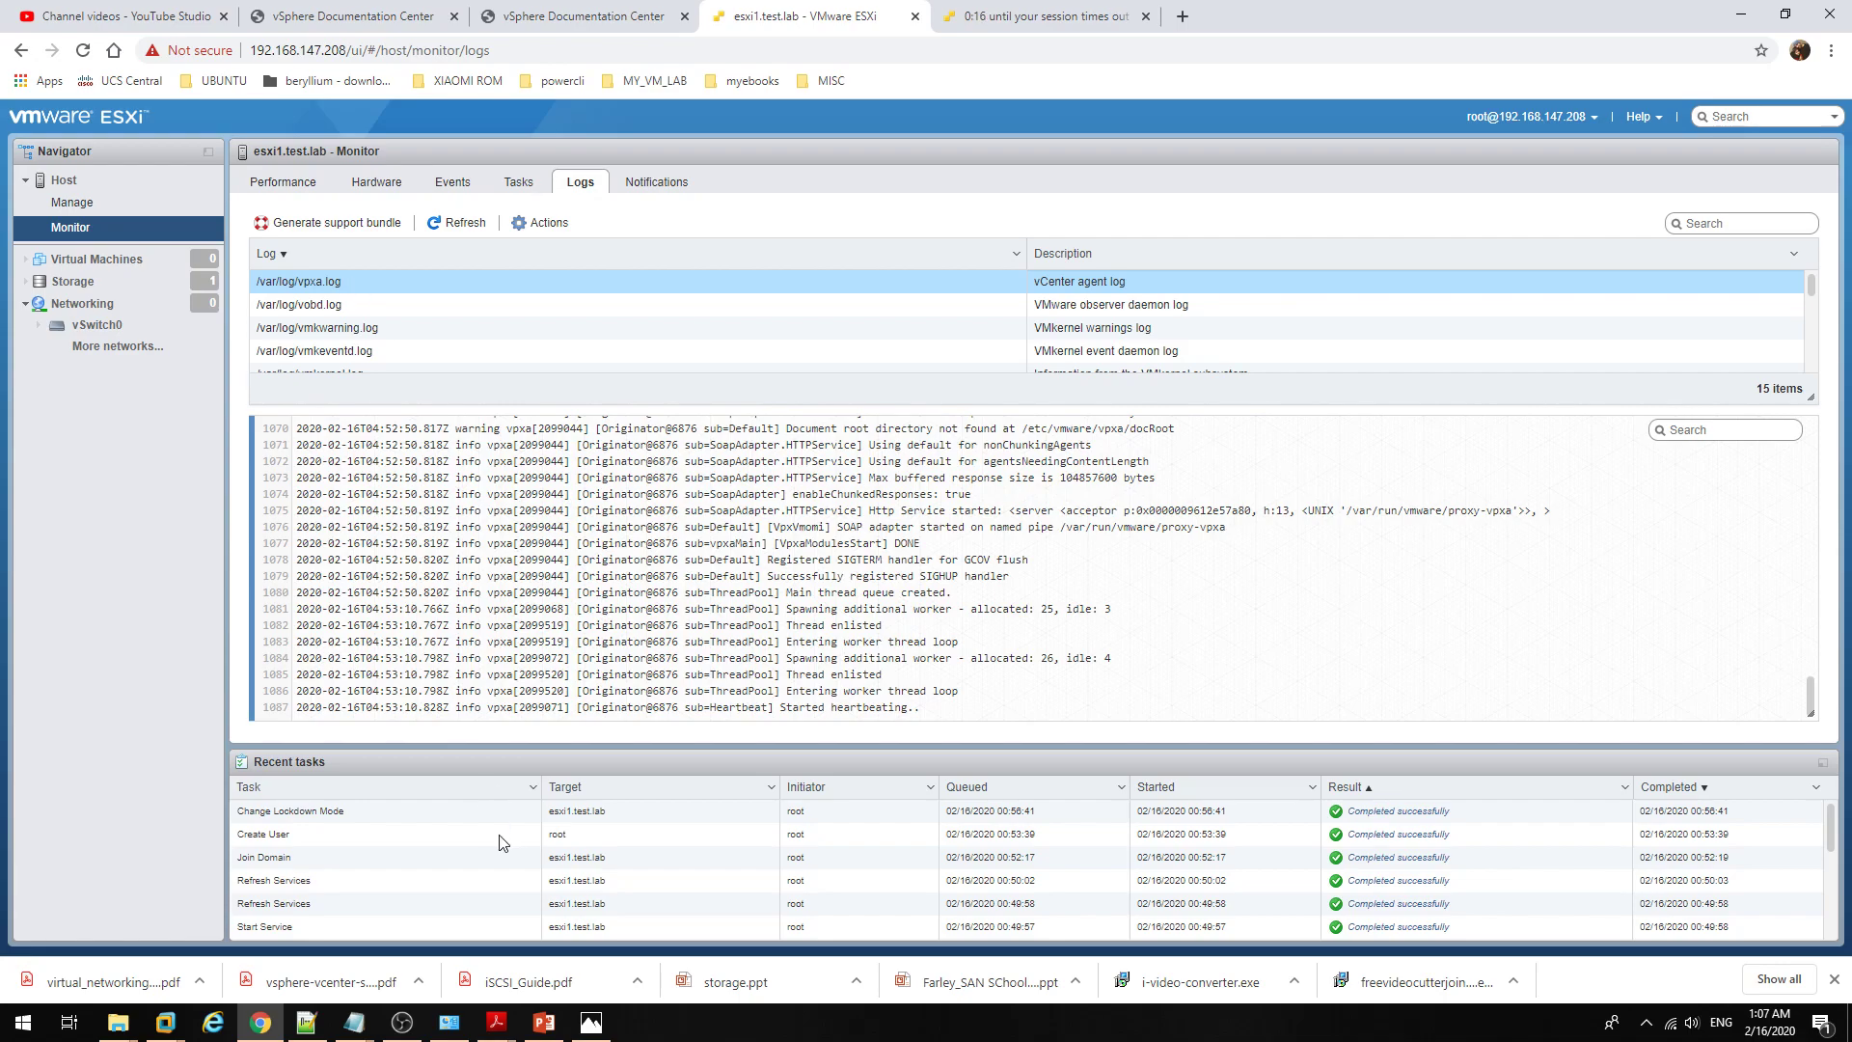
{"action": "left_click", "coordinate": [147, 271]}
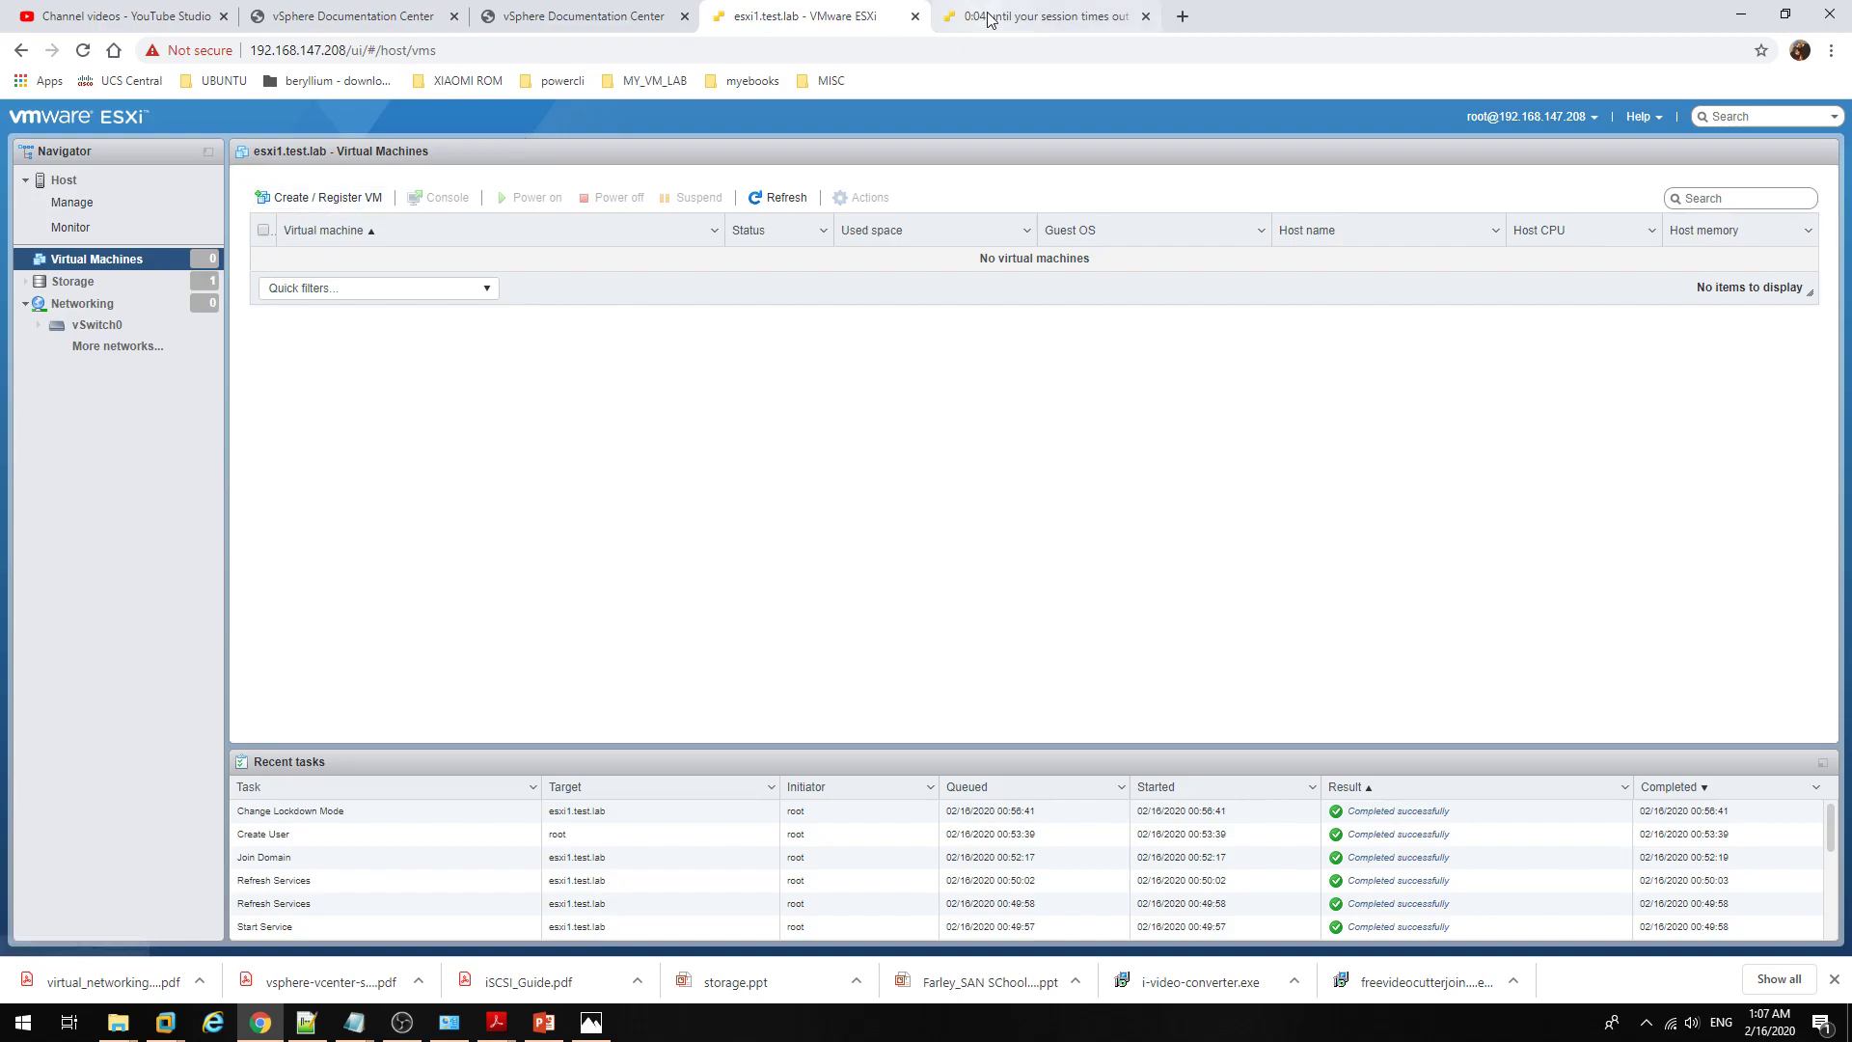
Step: Log back in to the esxi2 host as root with the account password
{"action": "left_click", "coordinate": [1021, 8]}
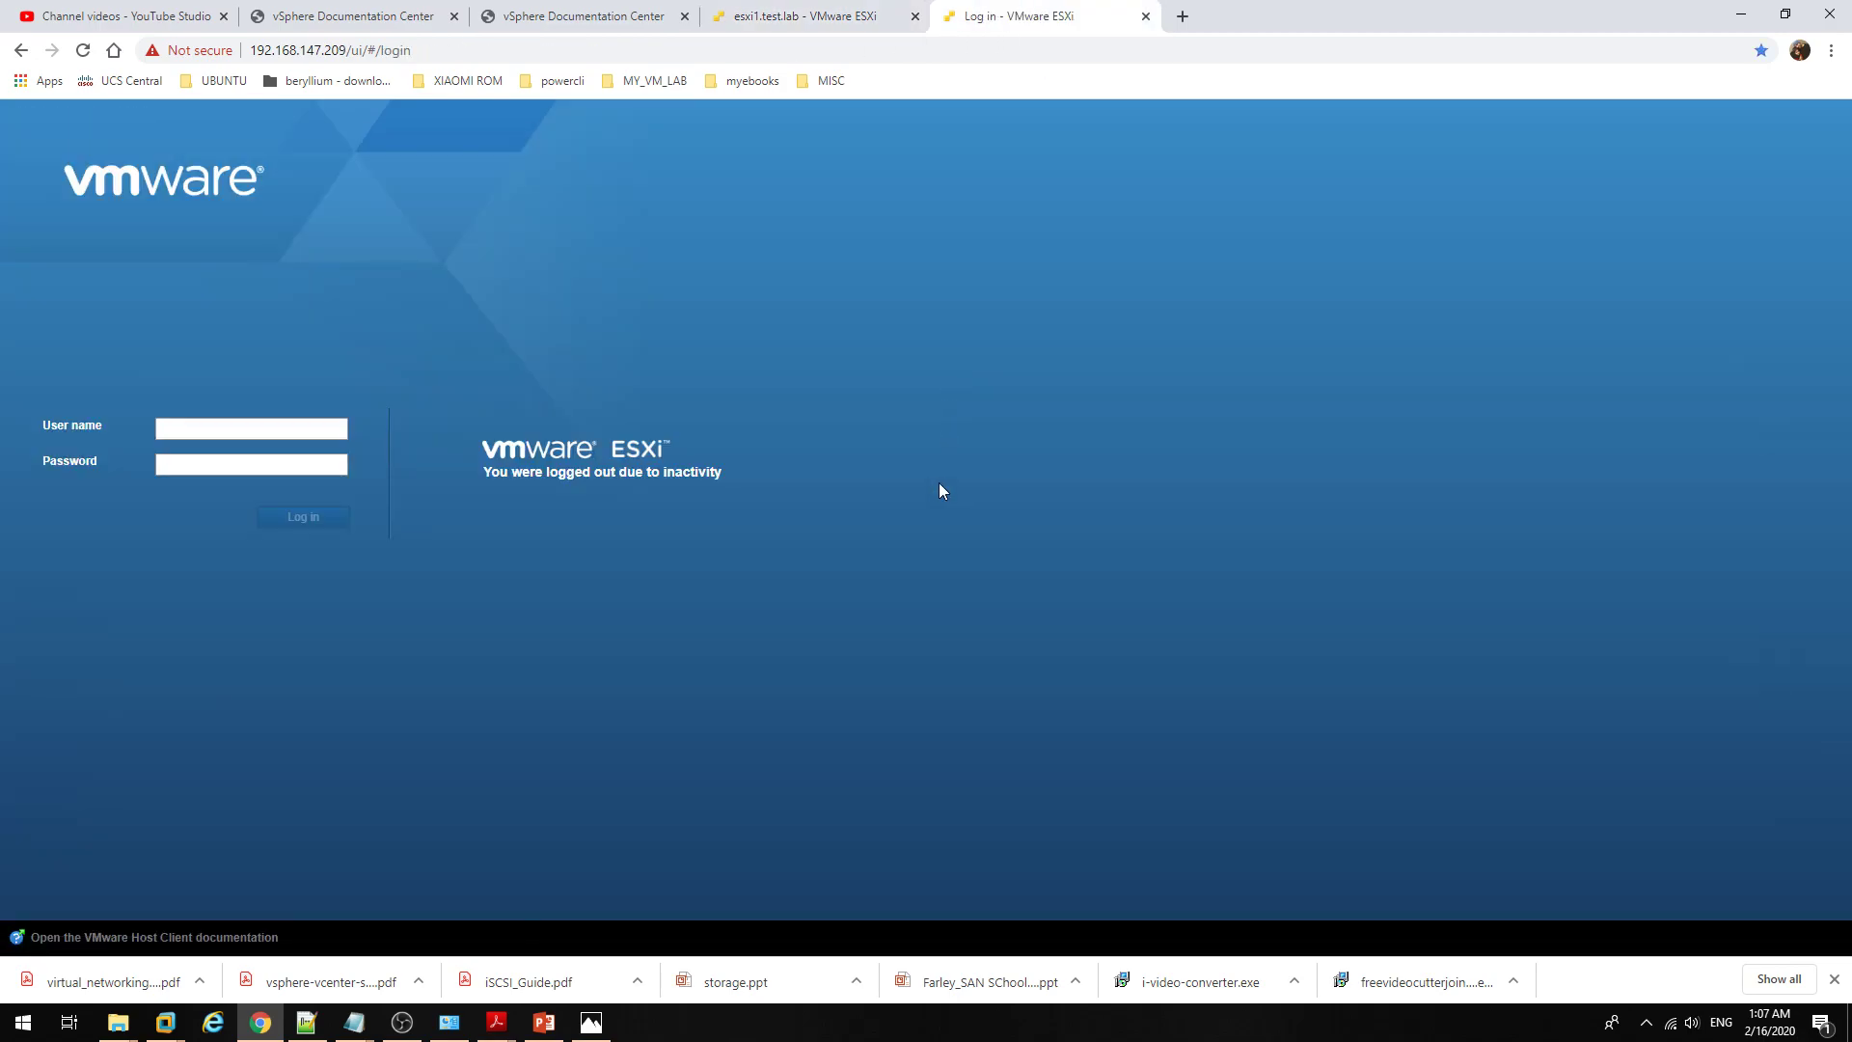
{"action": "left_click", "coordinate": [291, 431]}
{"action": "type", "text": "root"}
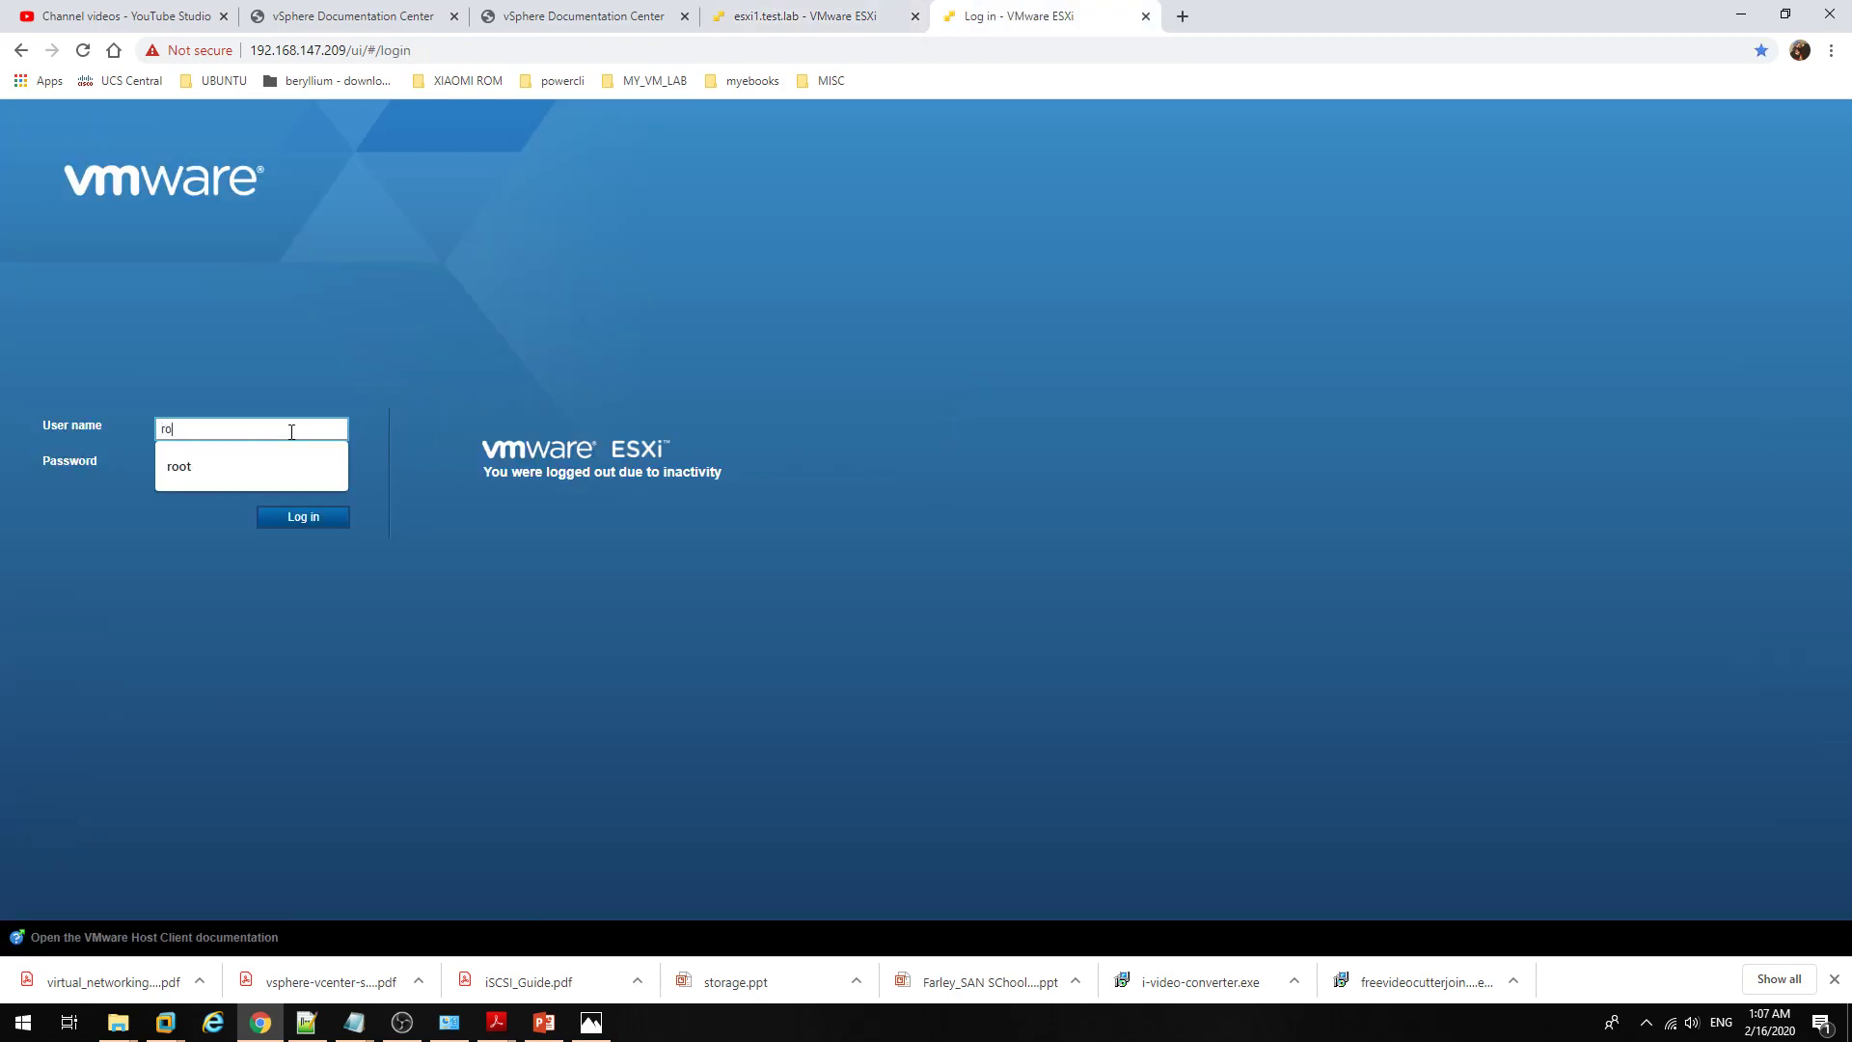
{"action": "key", "text": "Tab"}
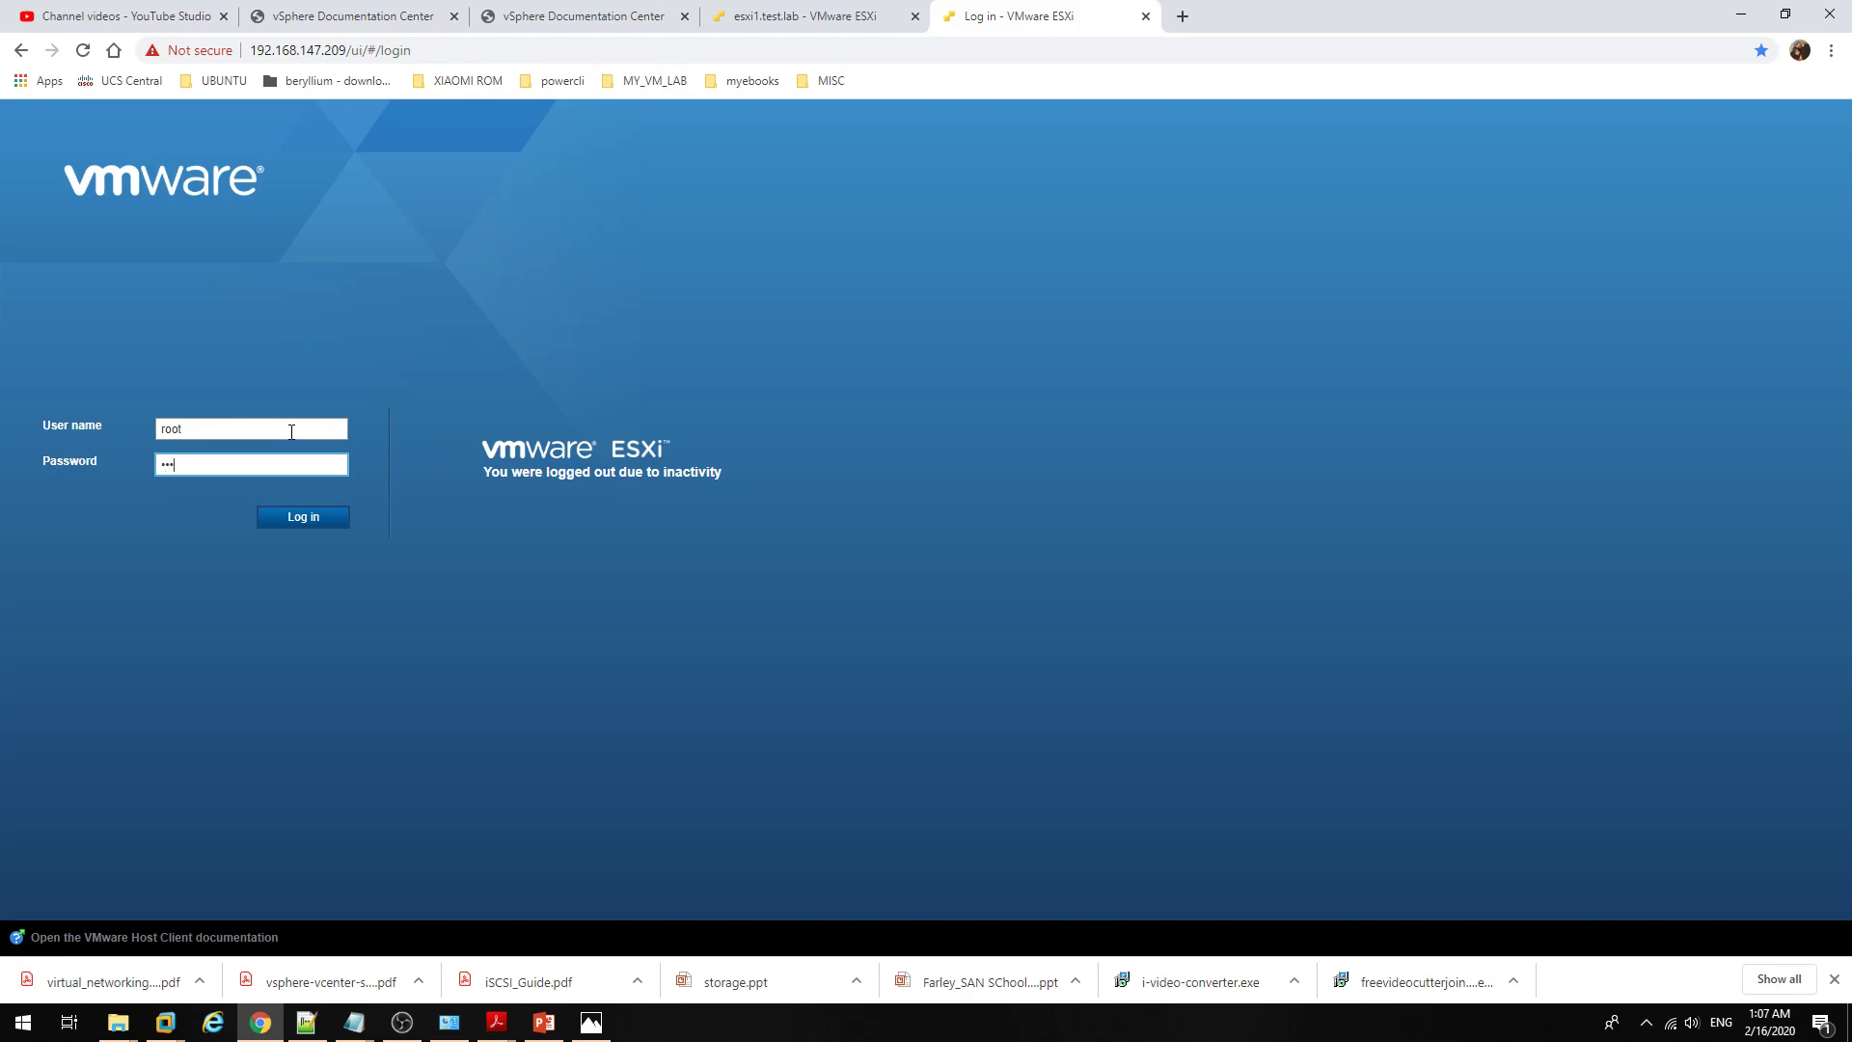
{"action": "key", "text": "Return"}
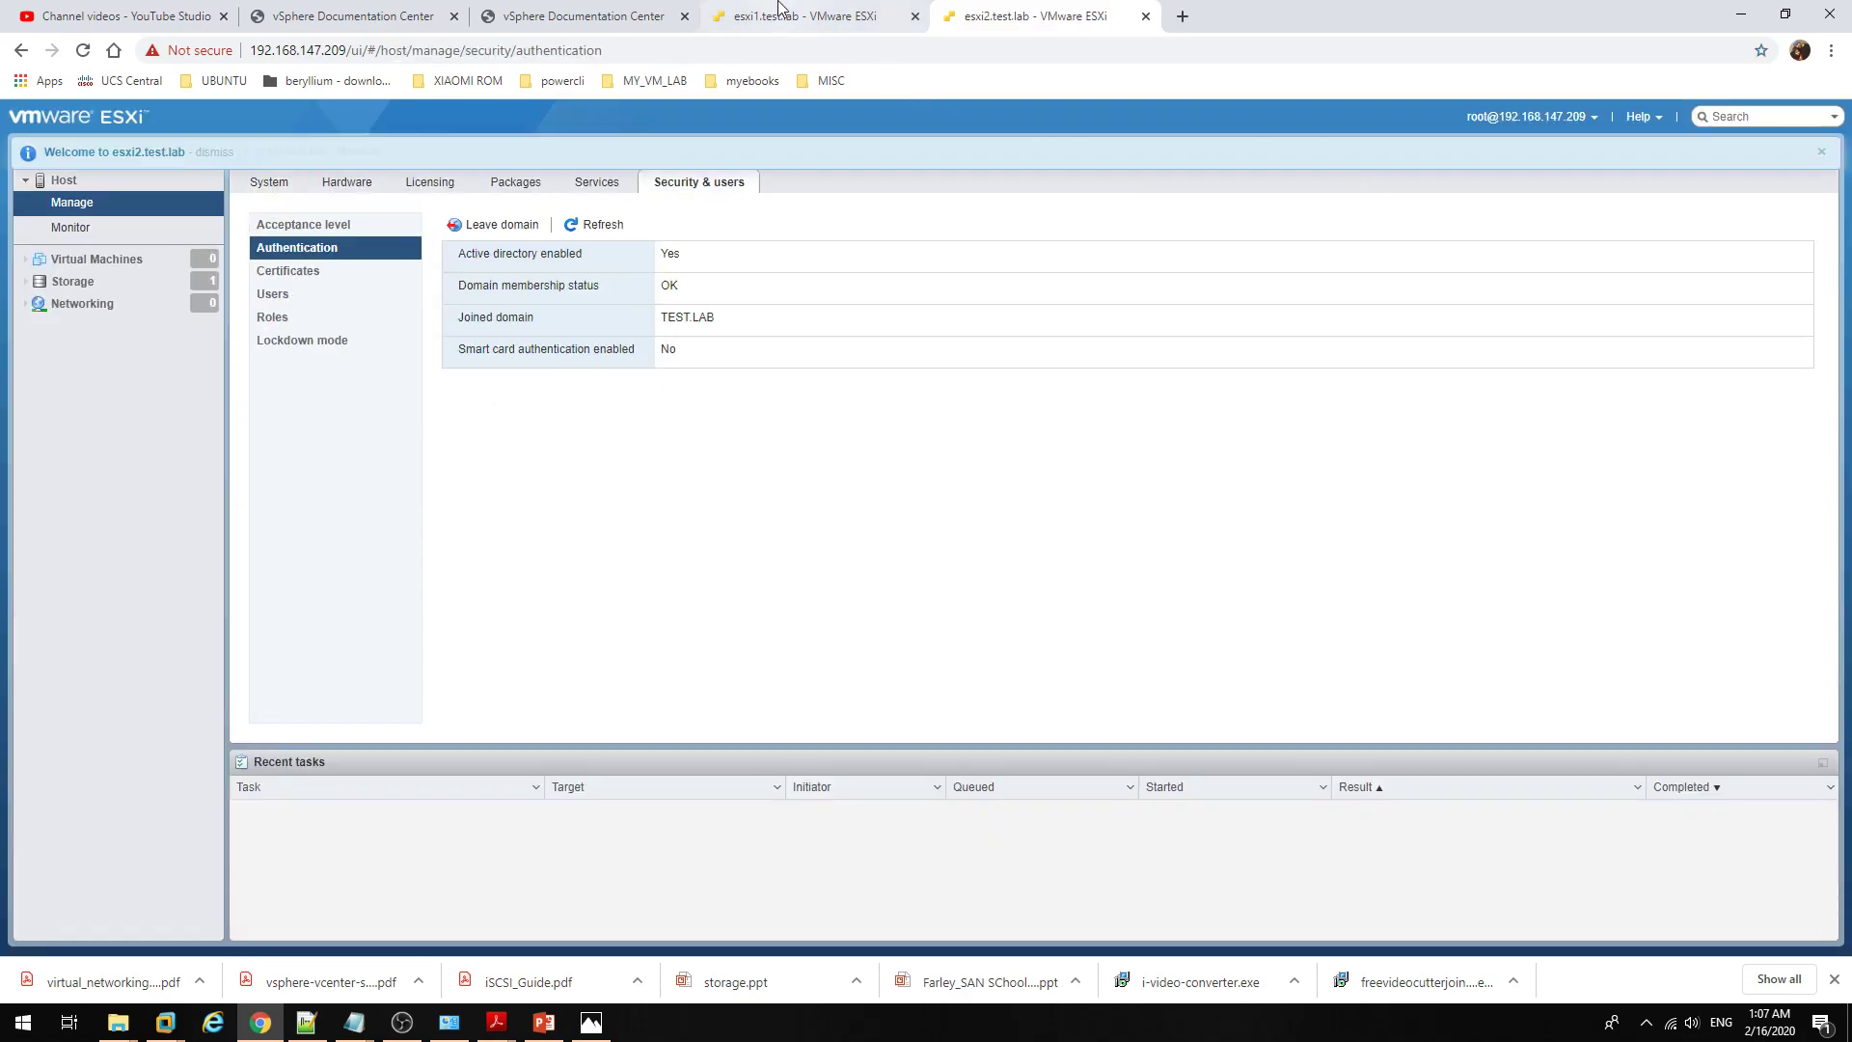
Step: Switch between the esxi2 and esxi1 browser tabs, ending on esxi1's Virtual Machines list
{"action": "left_click", "coordinate": [779, 9]}
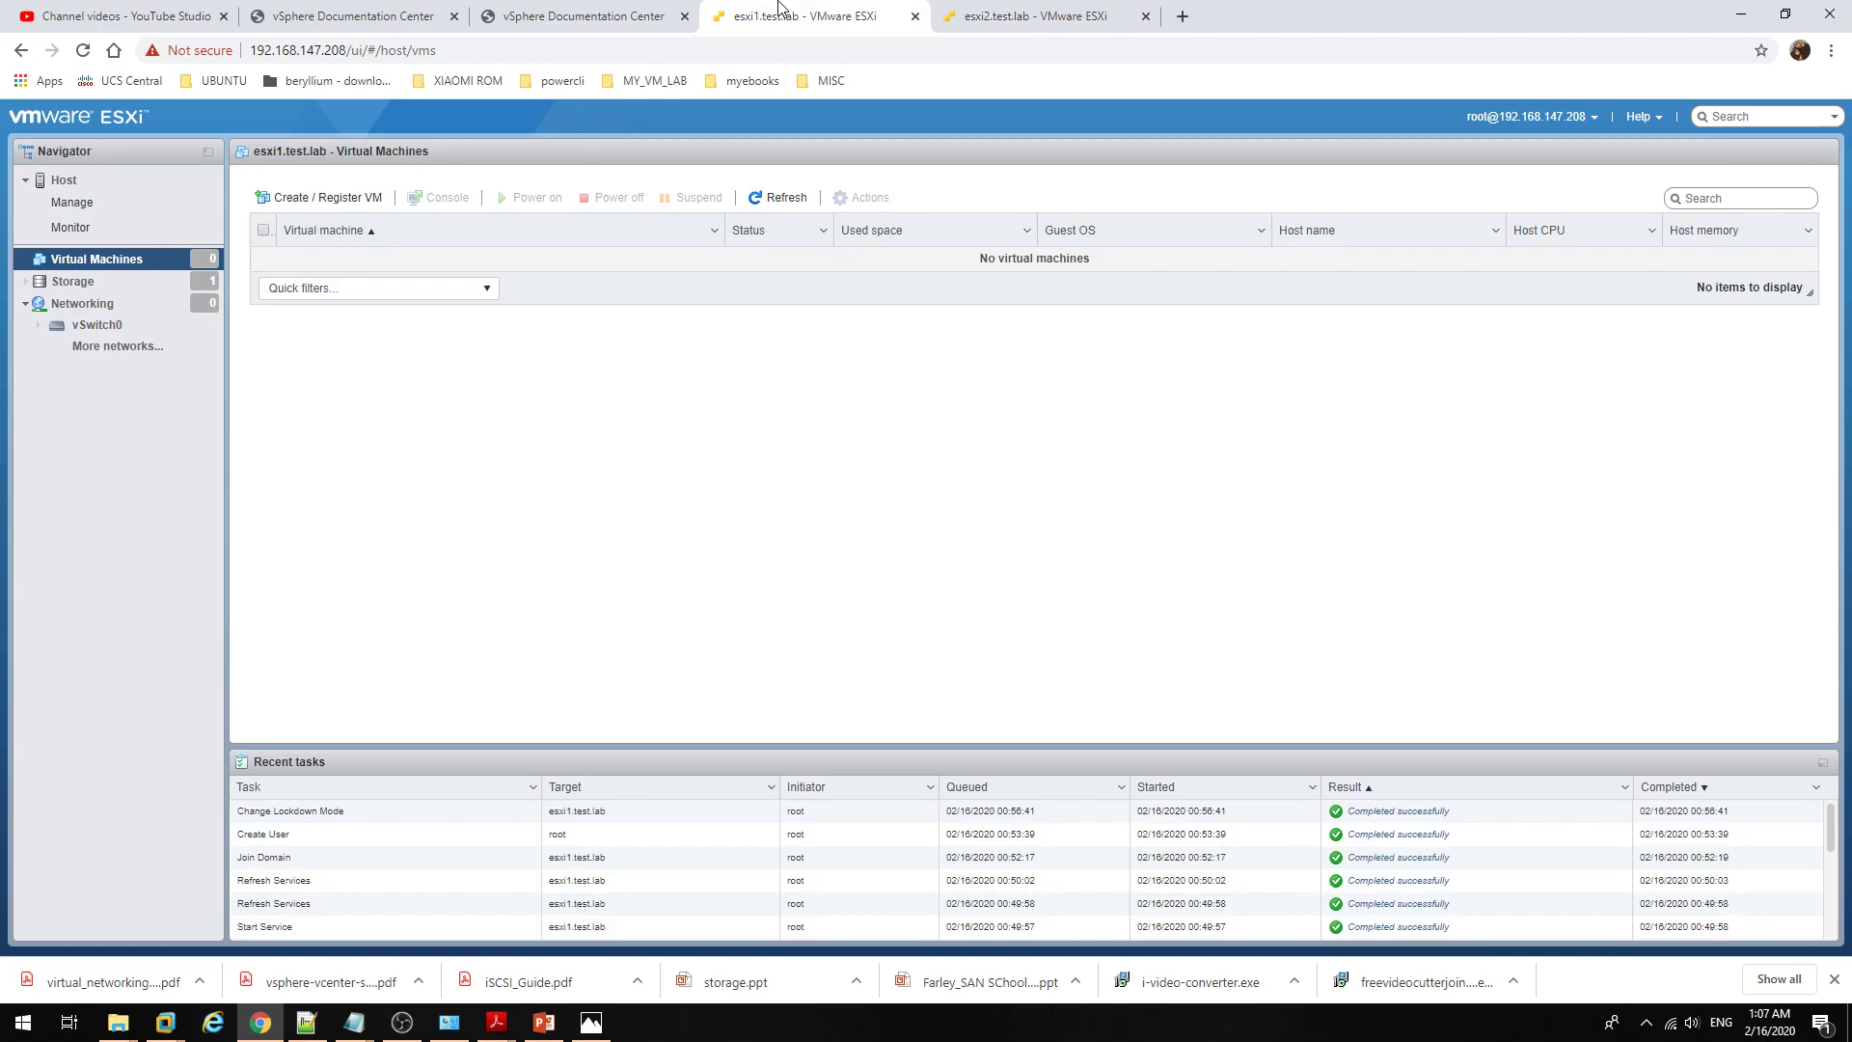
{"action": "left_click", "coordinate": [1013, 14]}
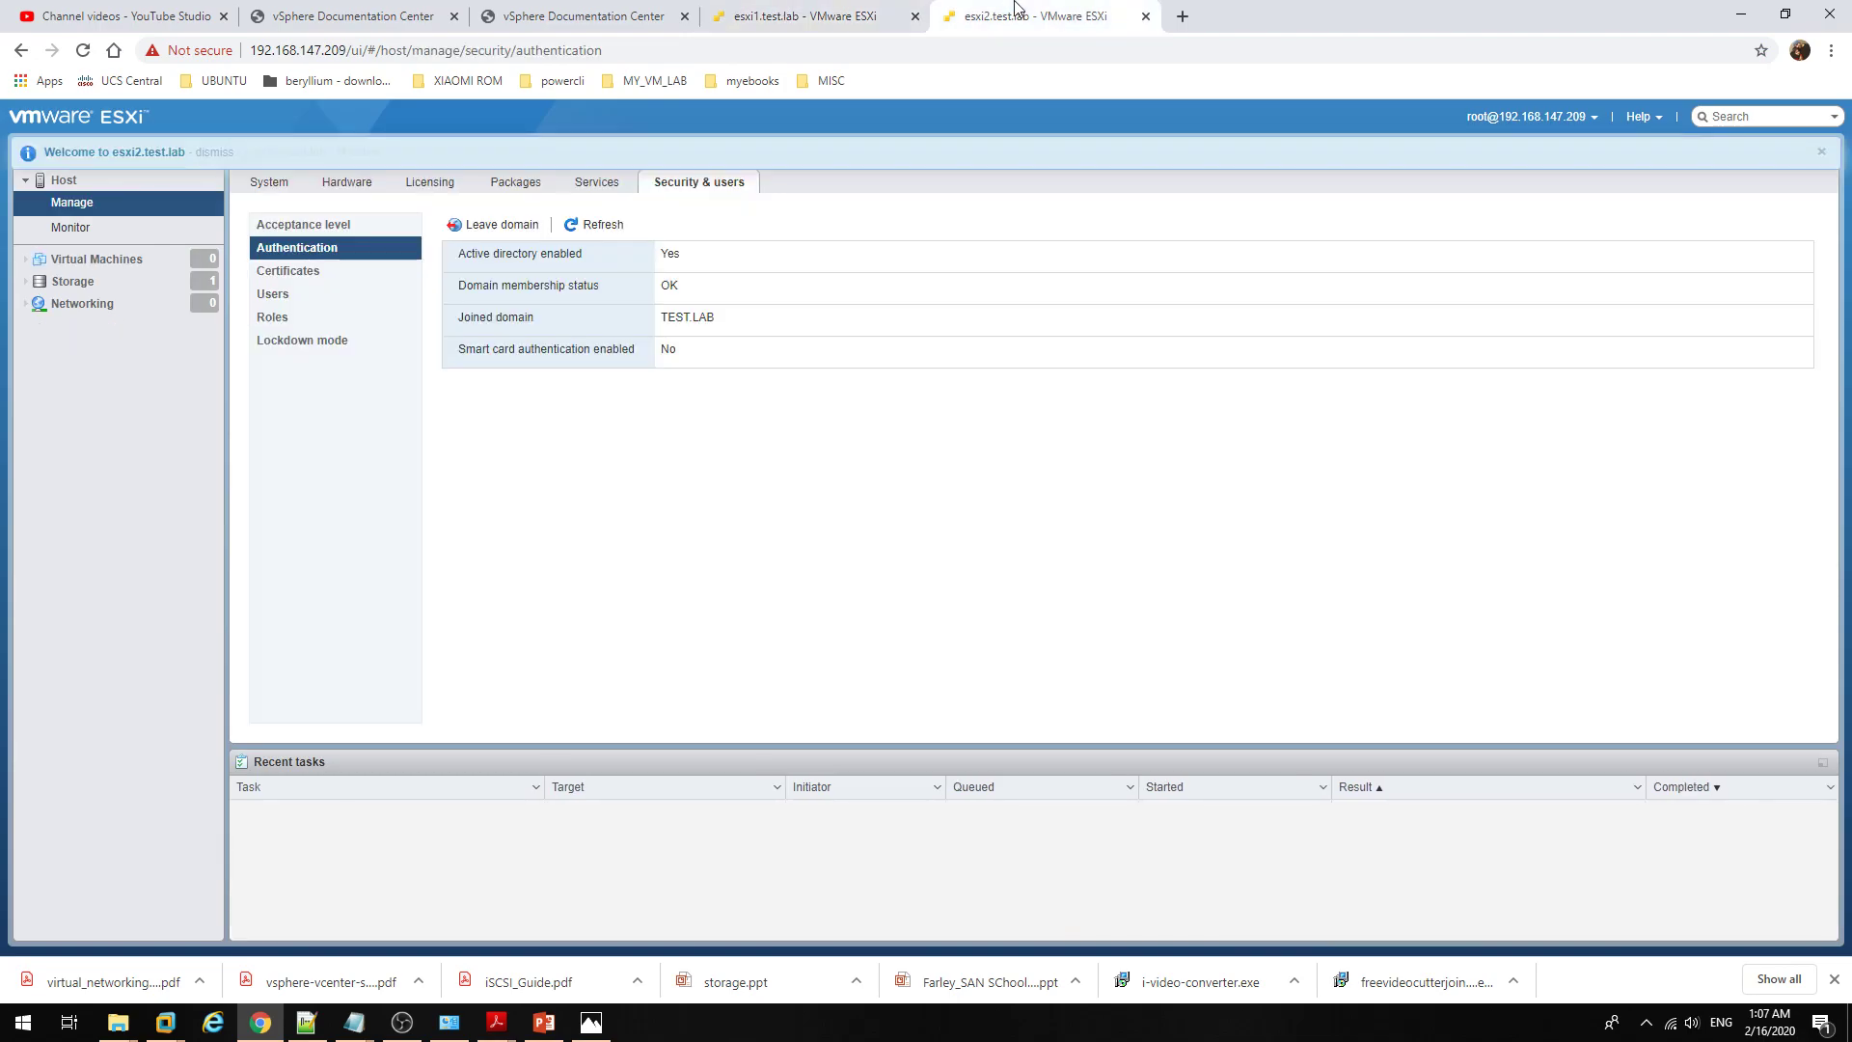
{"action": "left_click", "coordinate": [875, 9]}
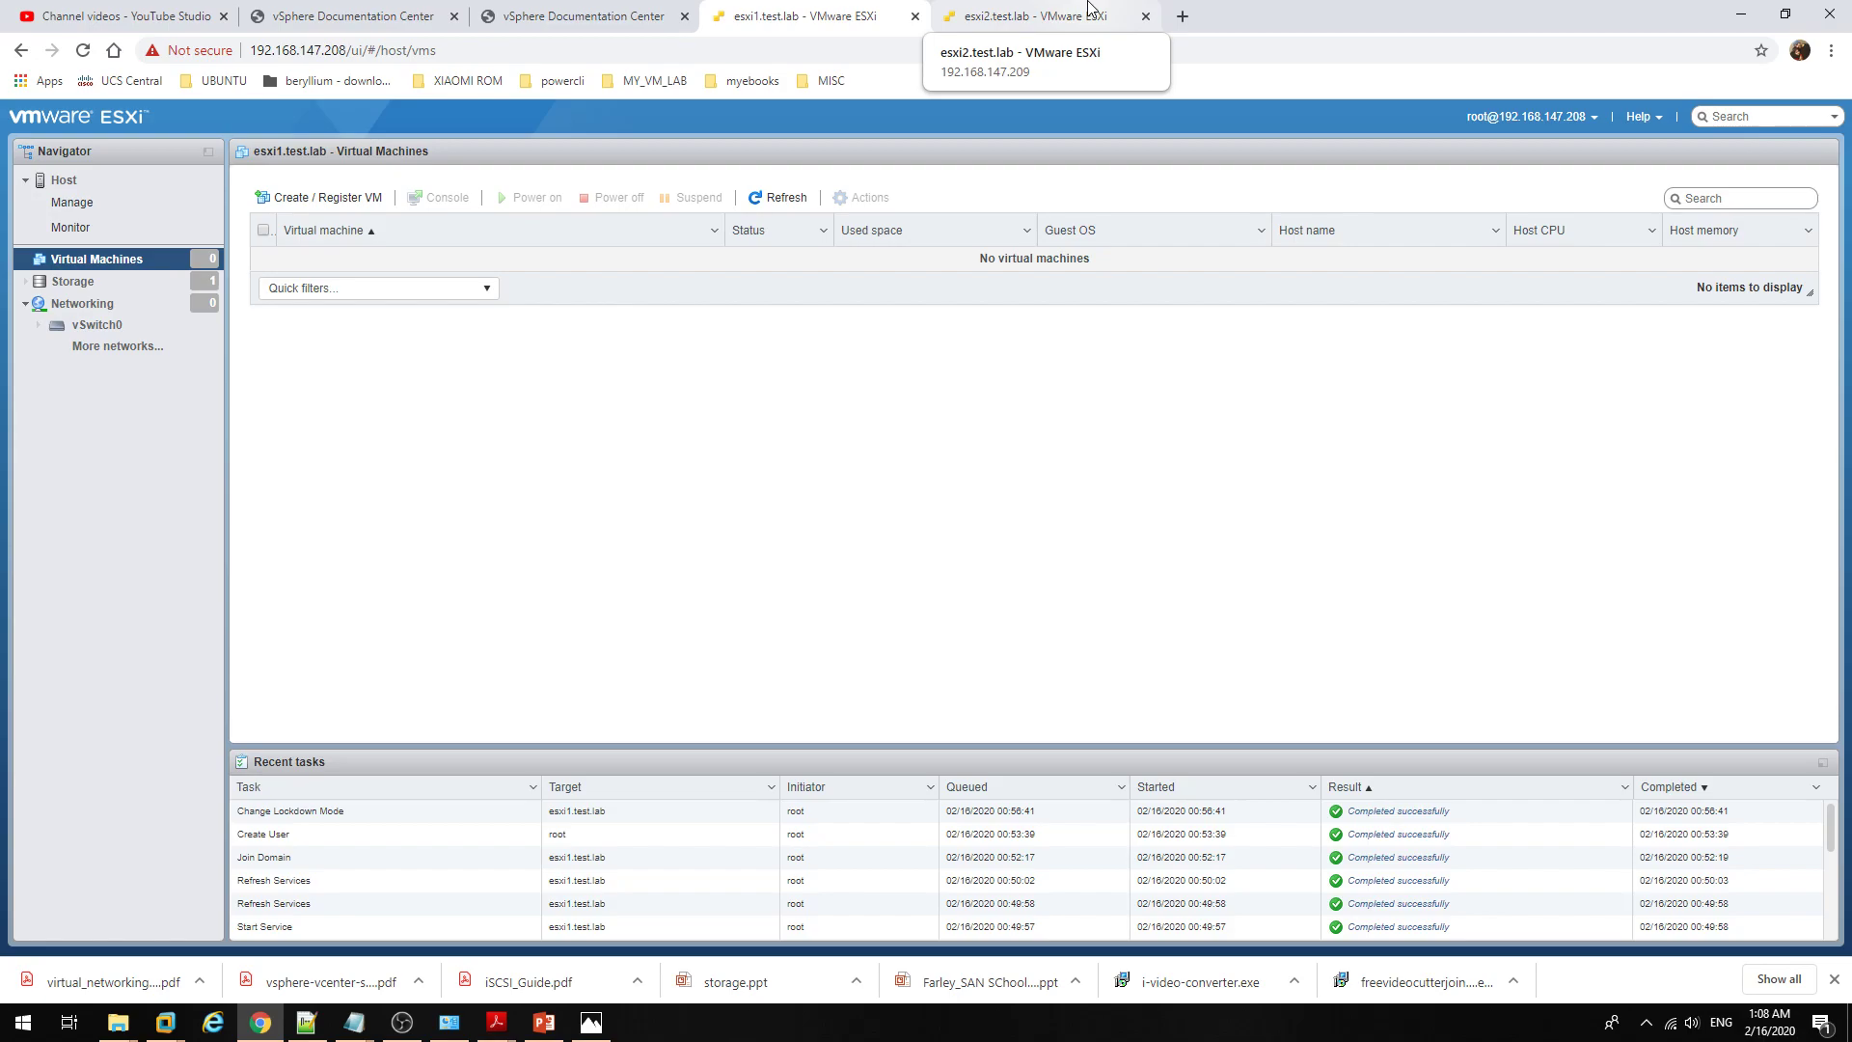
{"action": "left_click", "coordinate": [1091, 7]}
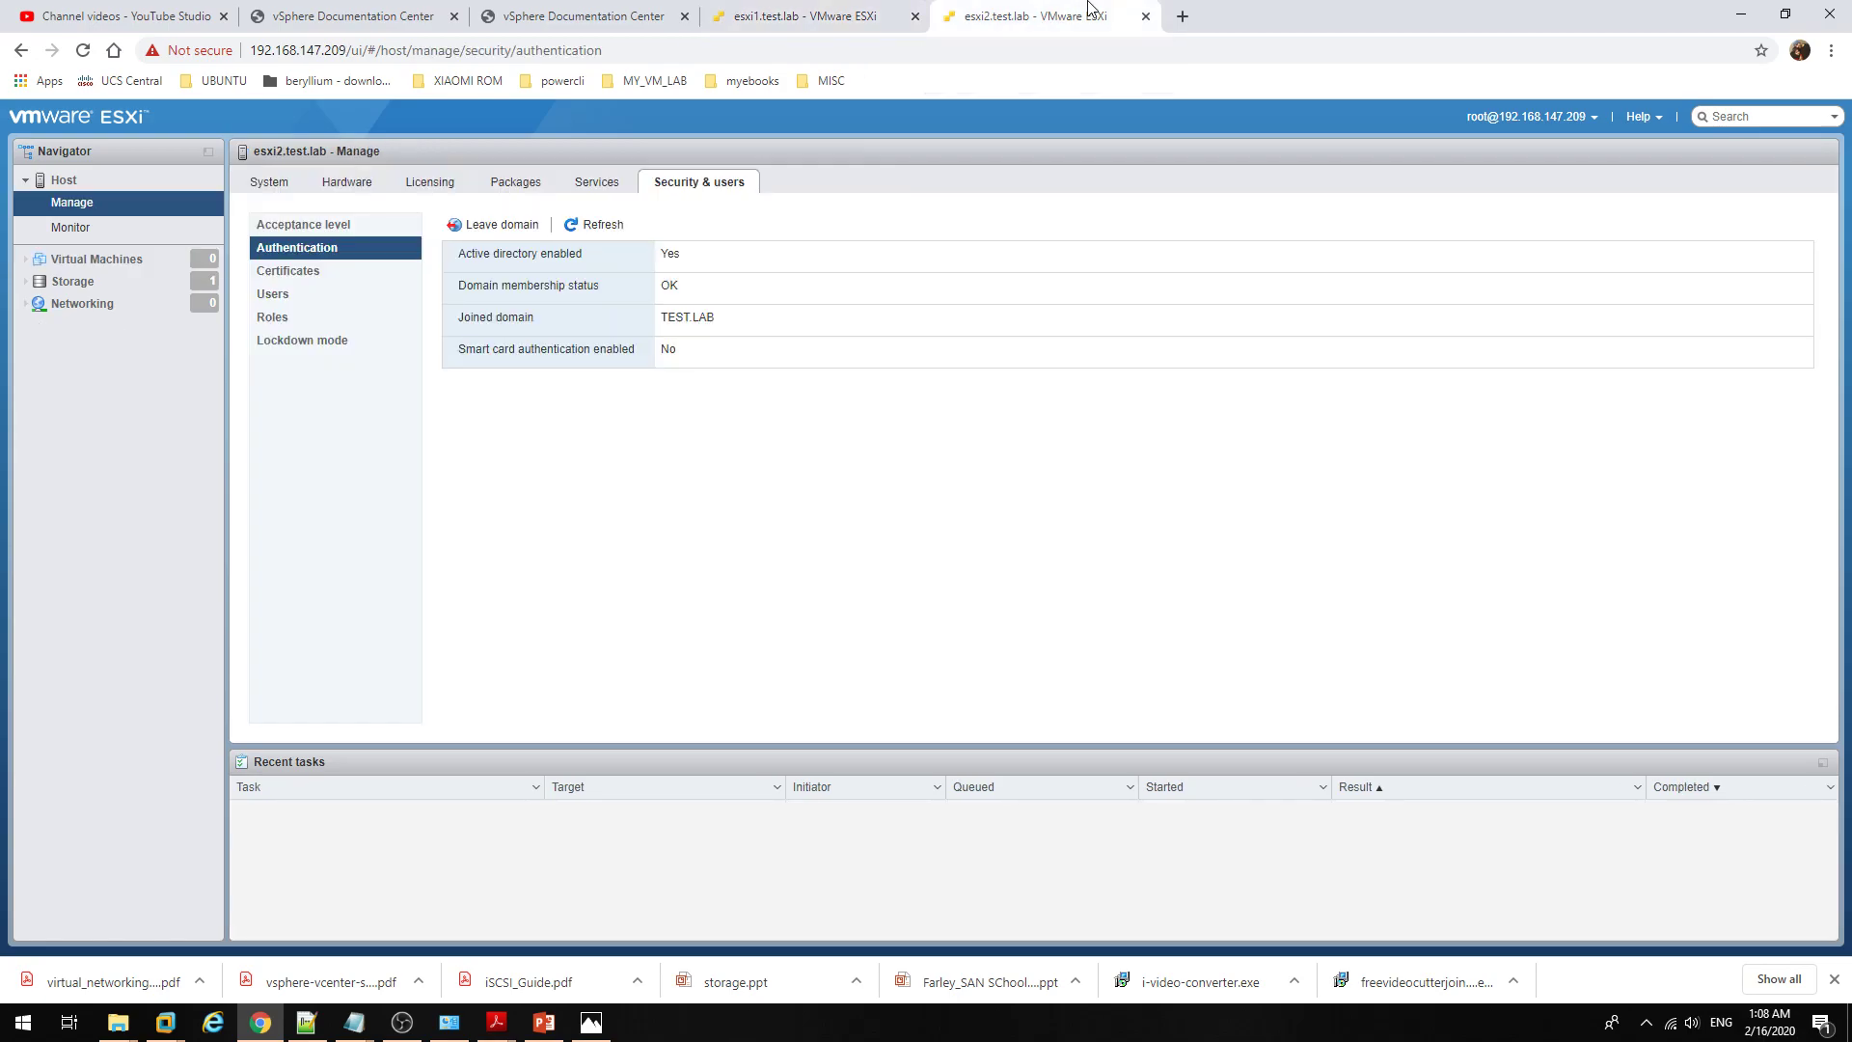
{"action": "left_click", "coordinate": [842, 8]}
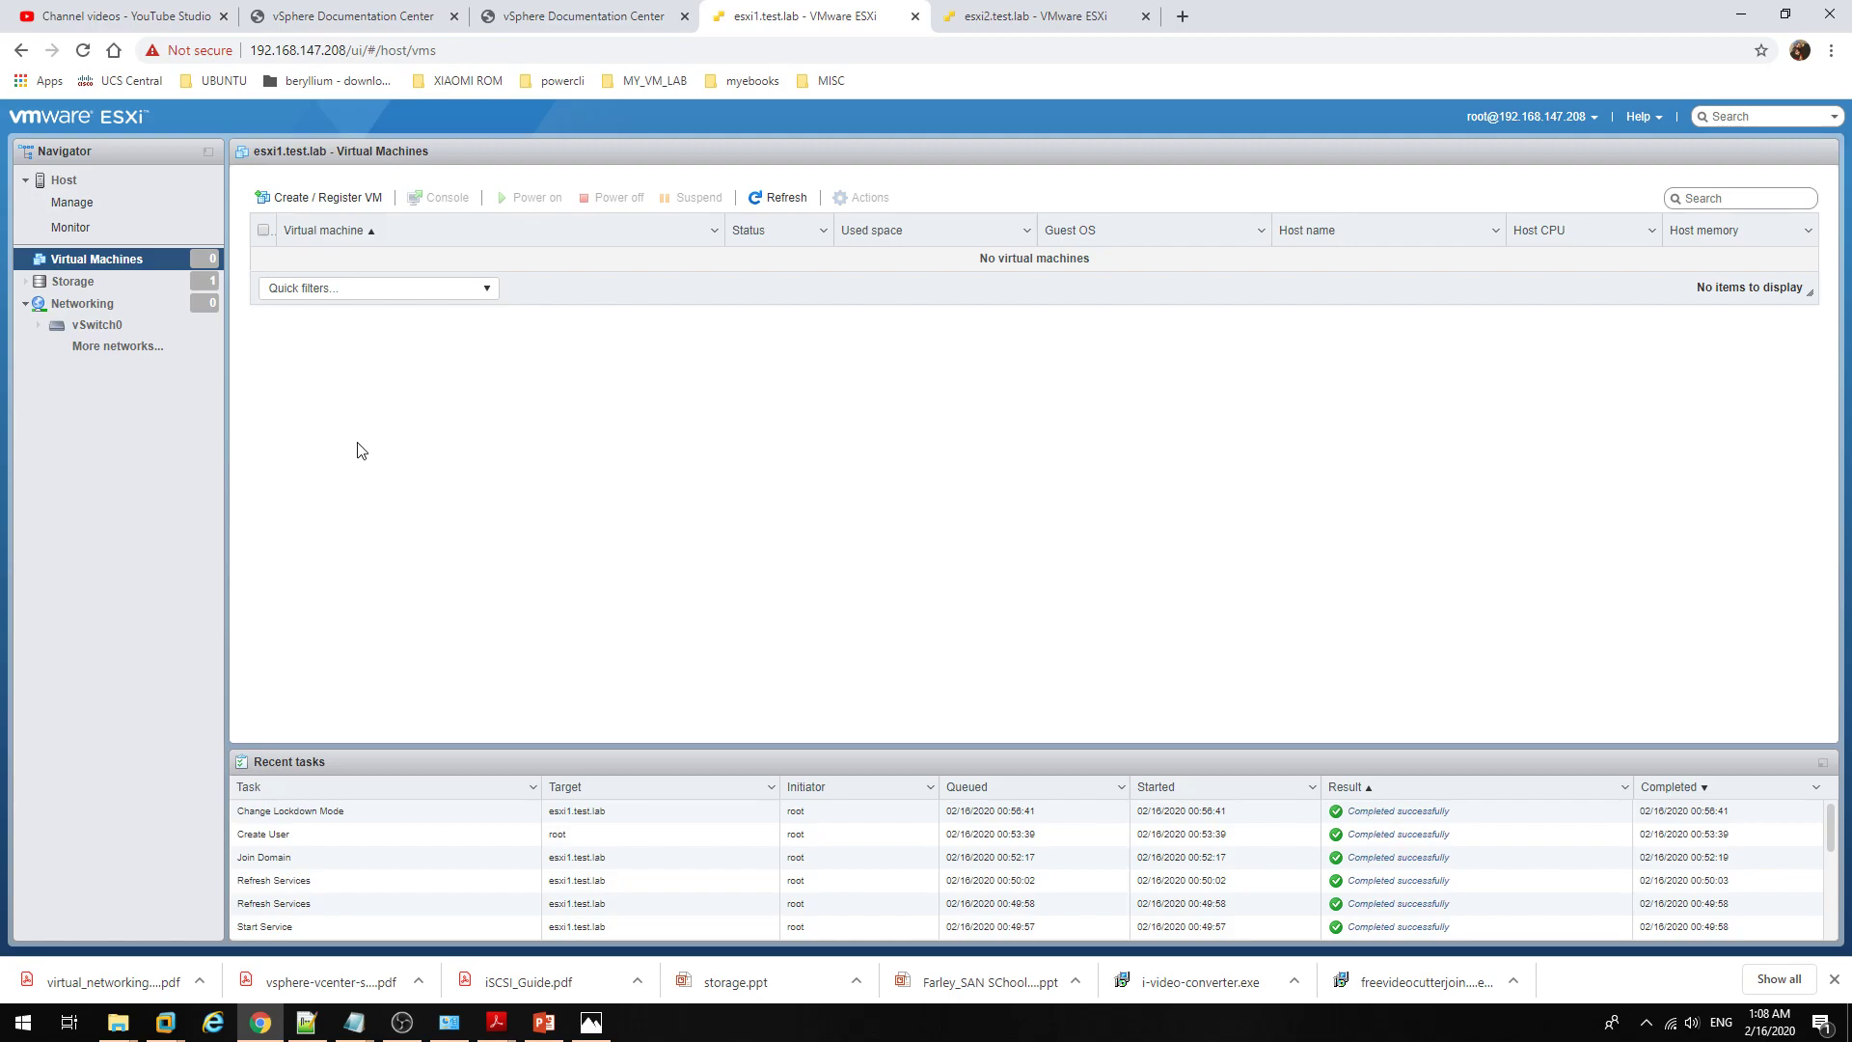
Step: Open Storage and switch from Adapters to the Datastores tab listing local_ds01
{"action": "left_click", "coordinate": [134, 287]}
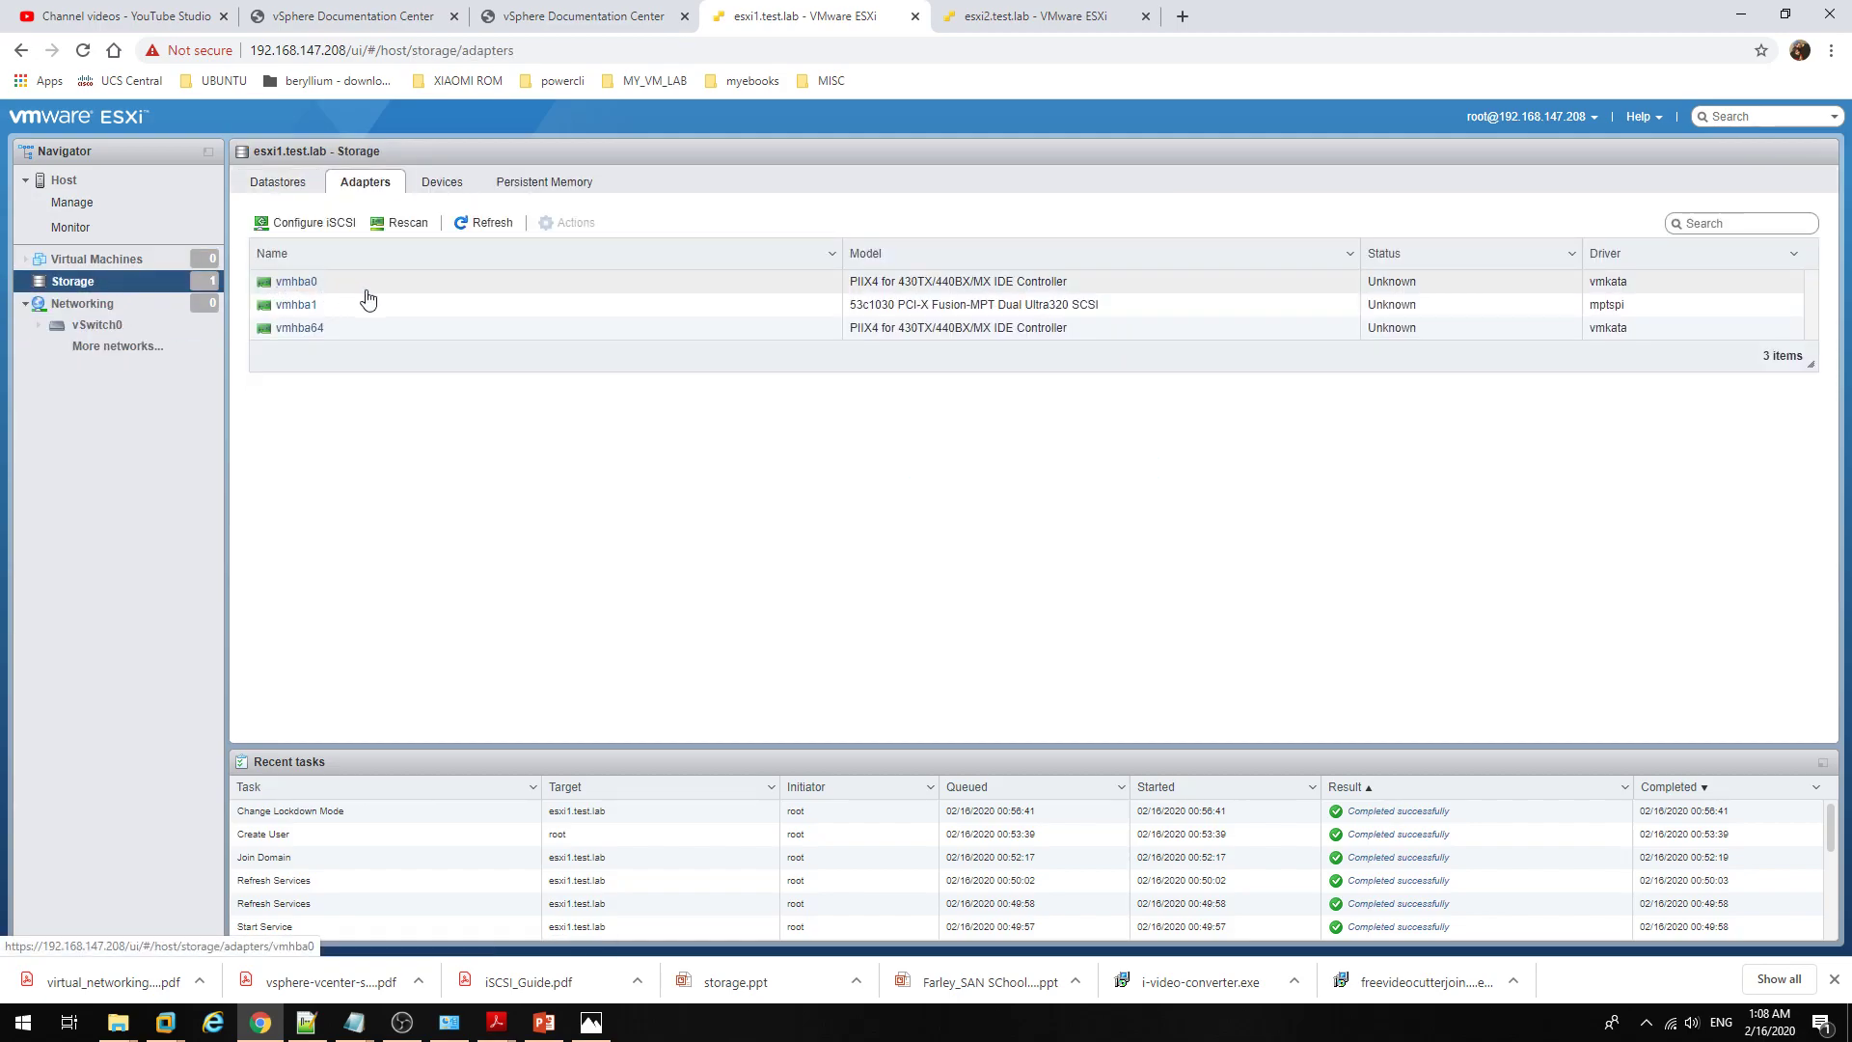
{"action": "left_click", "coordinate": [302, 187]}
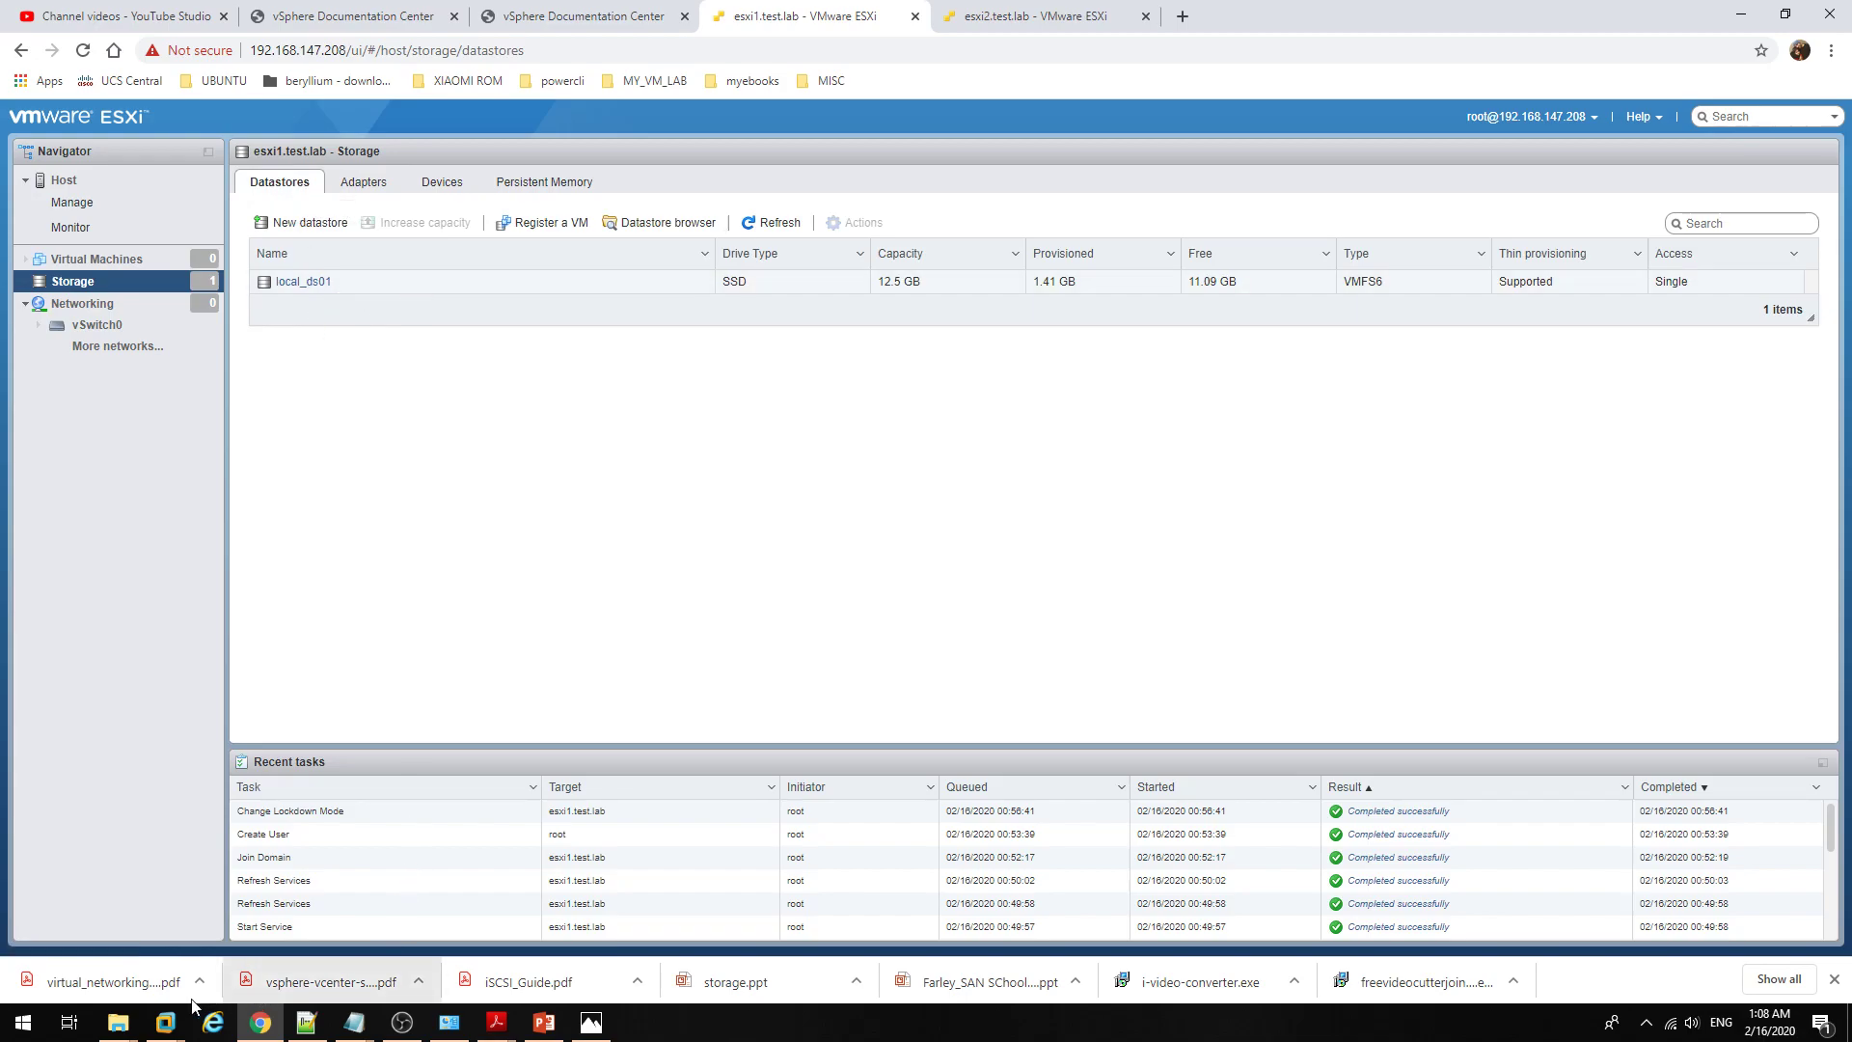
Step: Inspect the esxi1 VM's Hard Disk settings in VMware Workstation and cancel without changes
{"action": "mouse_move", "coordinate": [165, 1021]}
{"action": "left_click", "coordinate": [469, 857]}
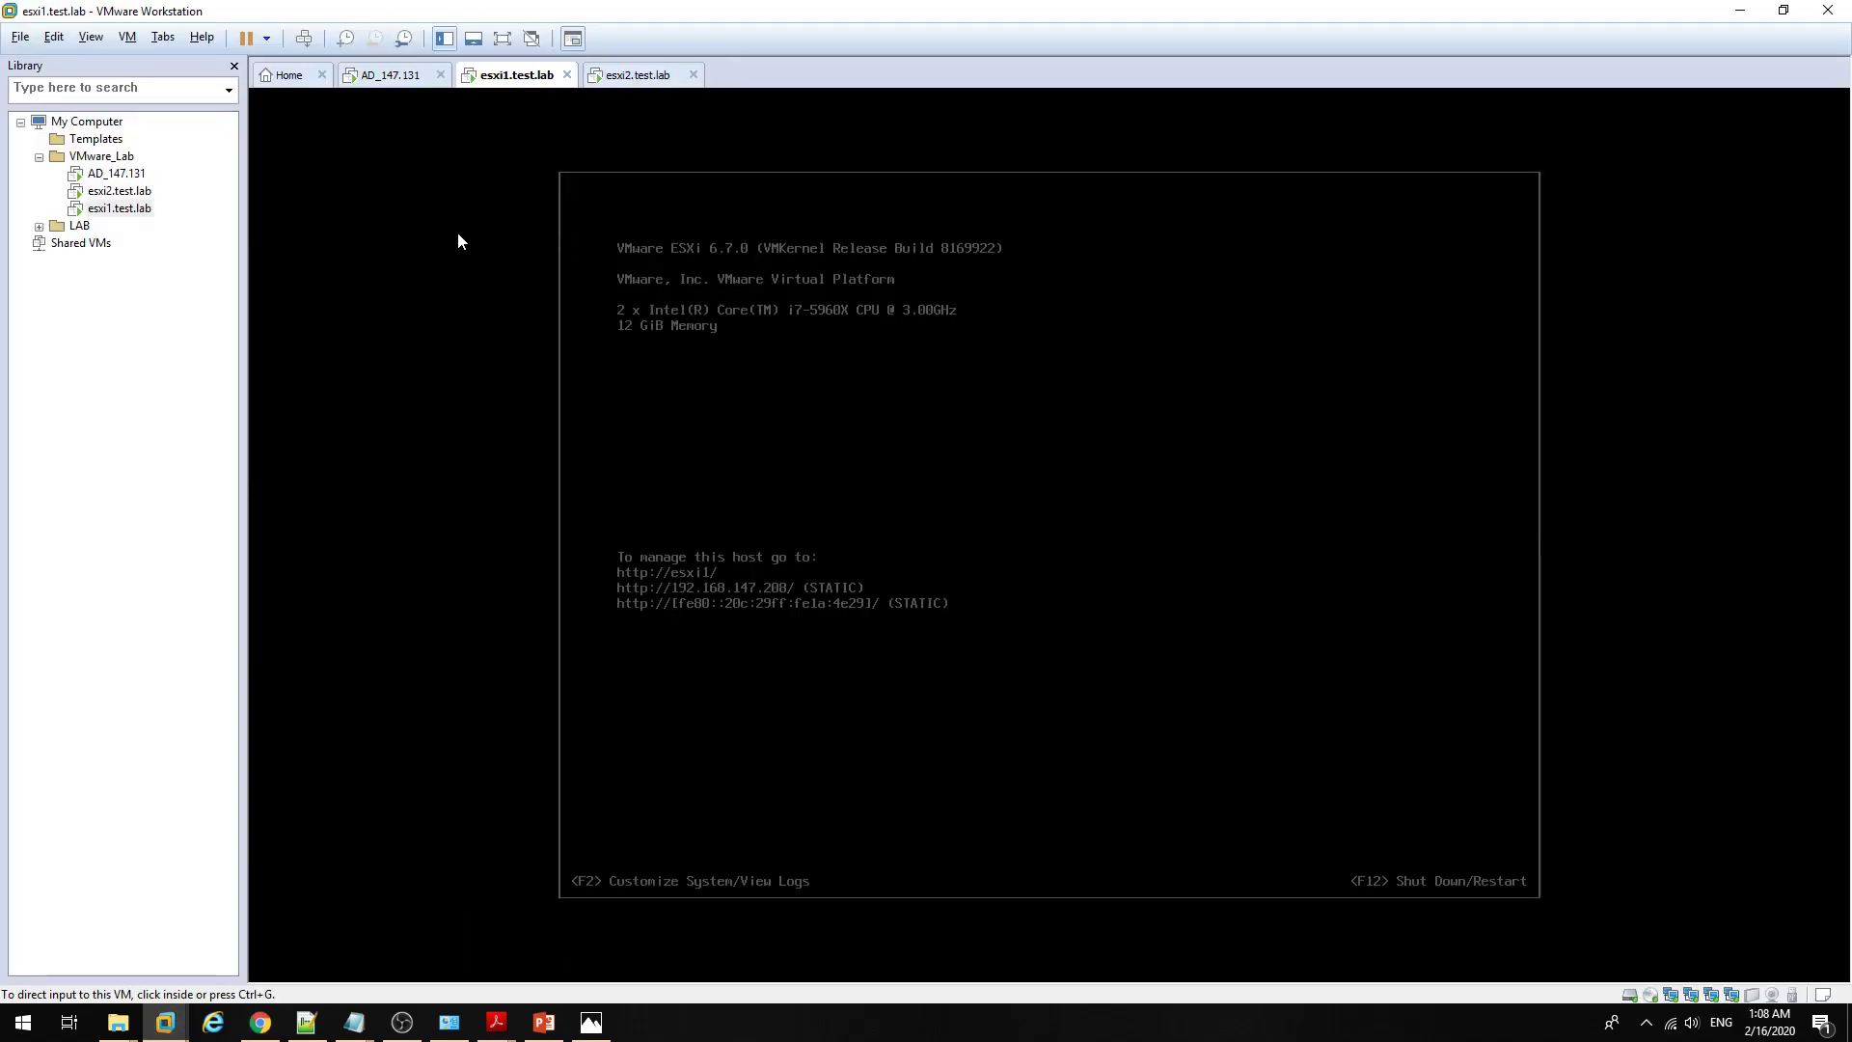
{"action": "right_click", "coordinate": [494, 87]}
{"action": "left_click", "coordinate": [540, 340]}
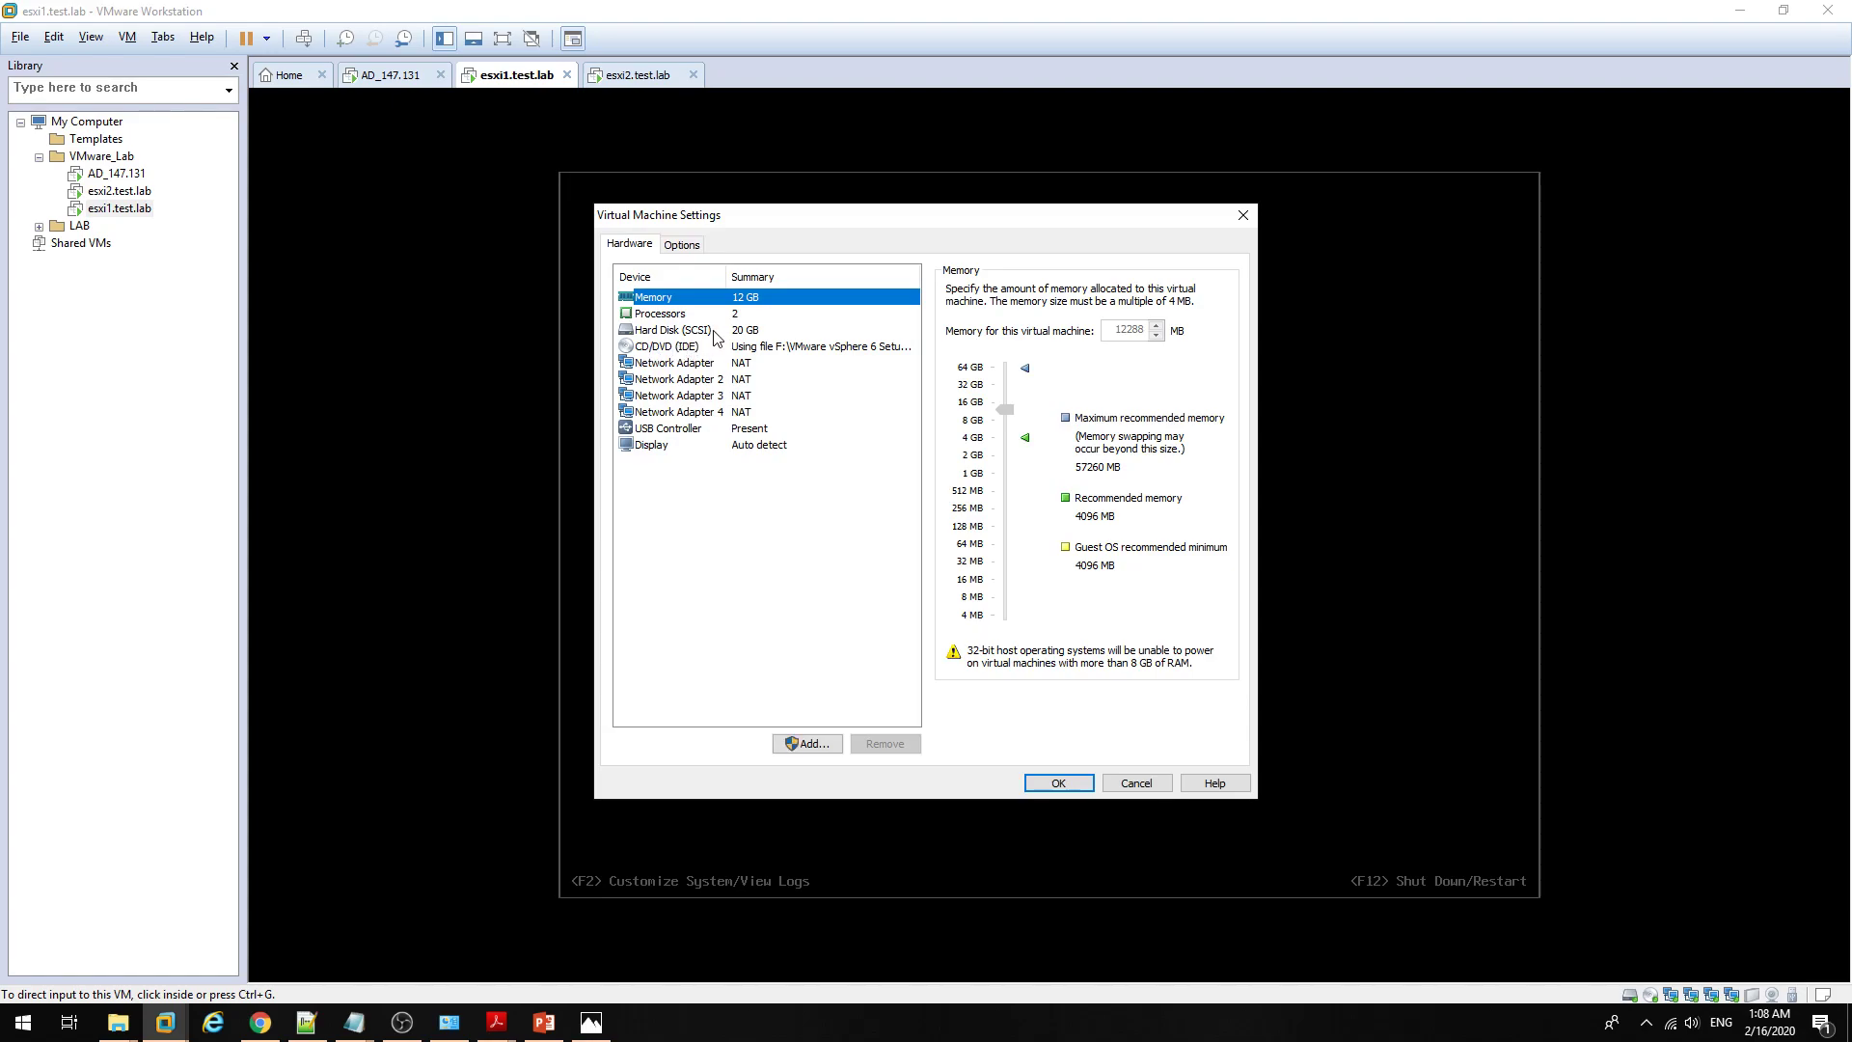
{"action": "left_click", "coordinate": [715, 332]}
{"action": "left_click", "coordinate": [1137, 783]}
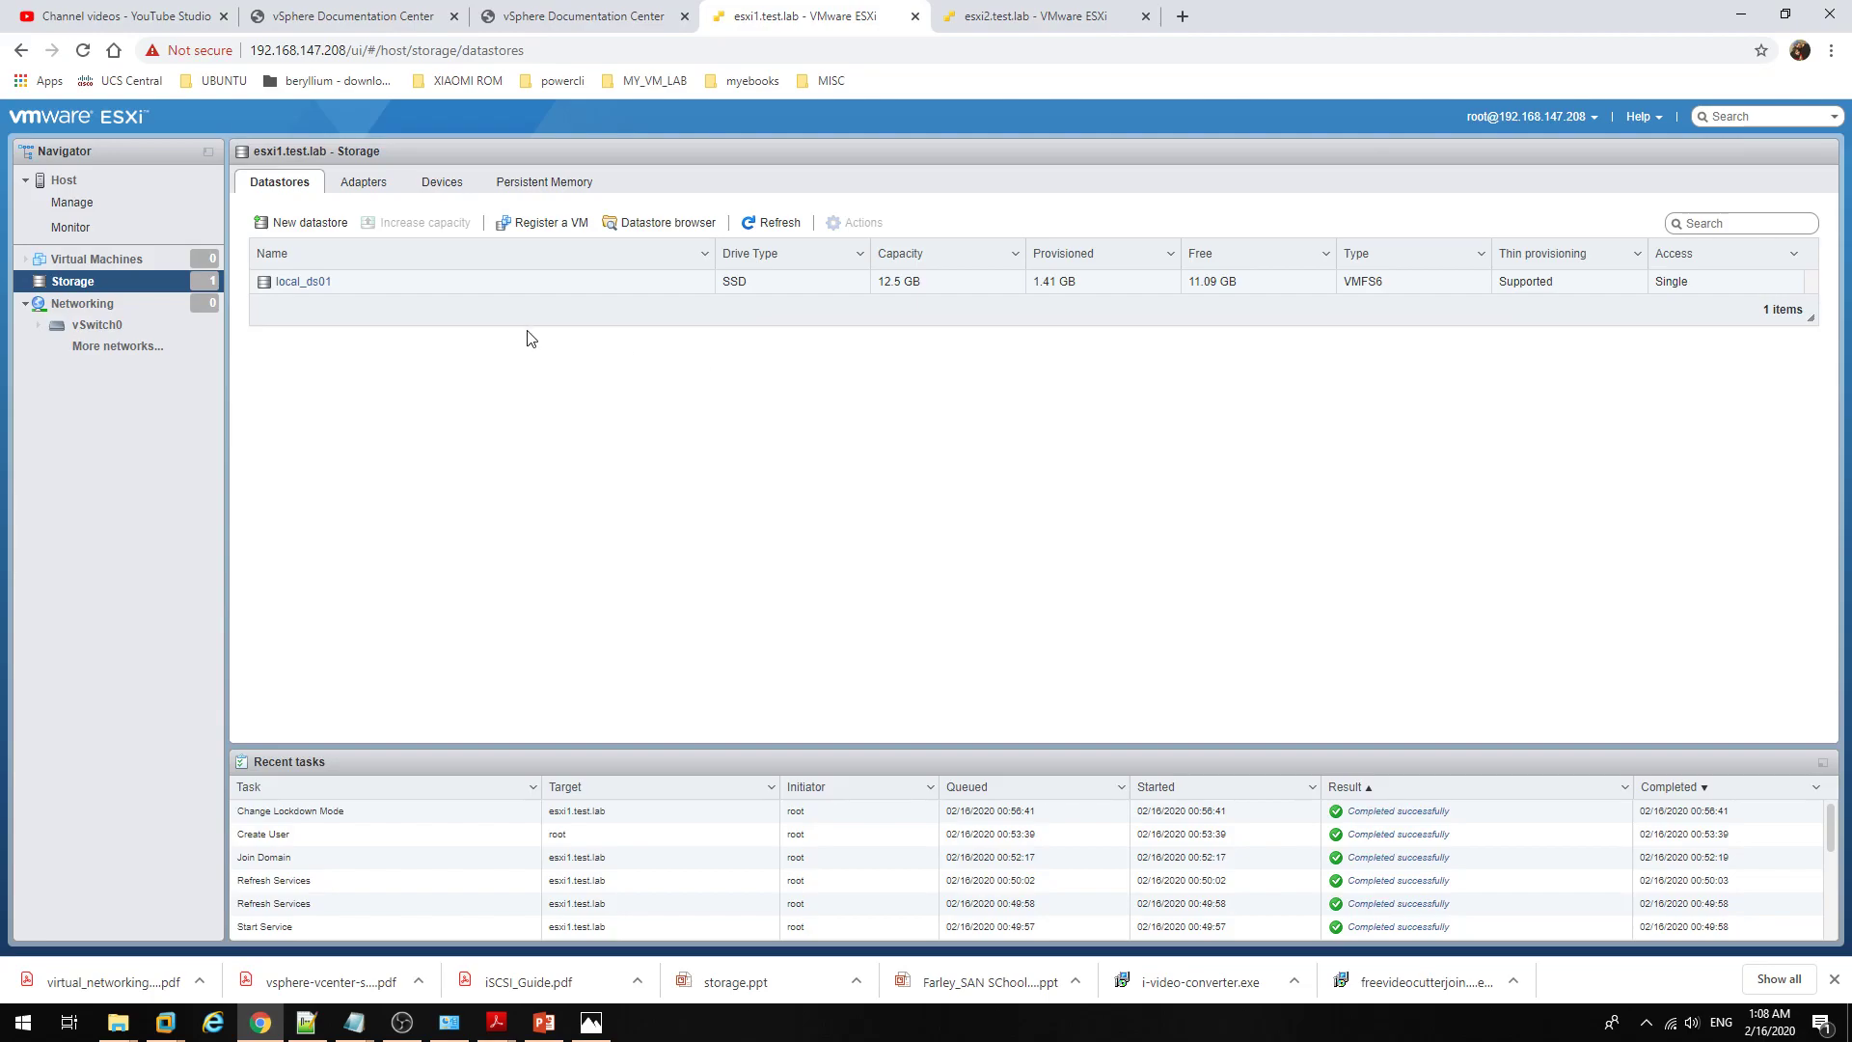
Step: Check local_ds01's details and the vSwitch0 virtual switch, ending on the Virtual Machines list
{"action": "left_click", "coordinate": [513, 288]}
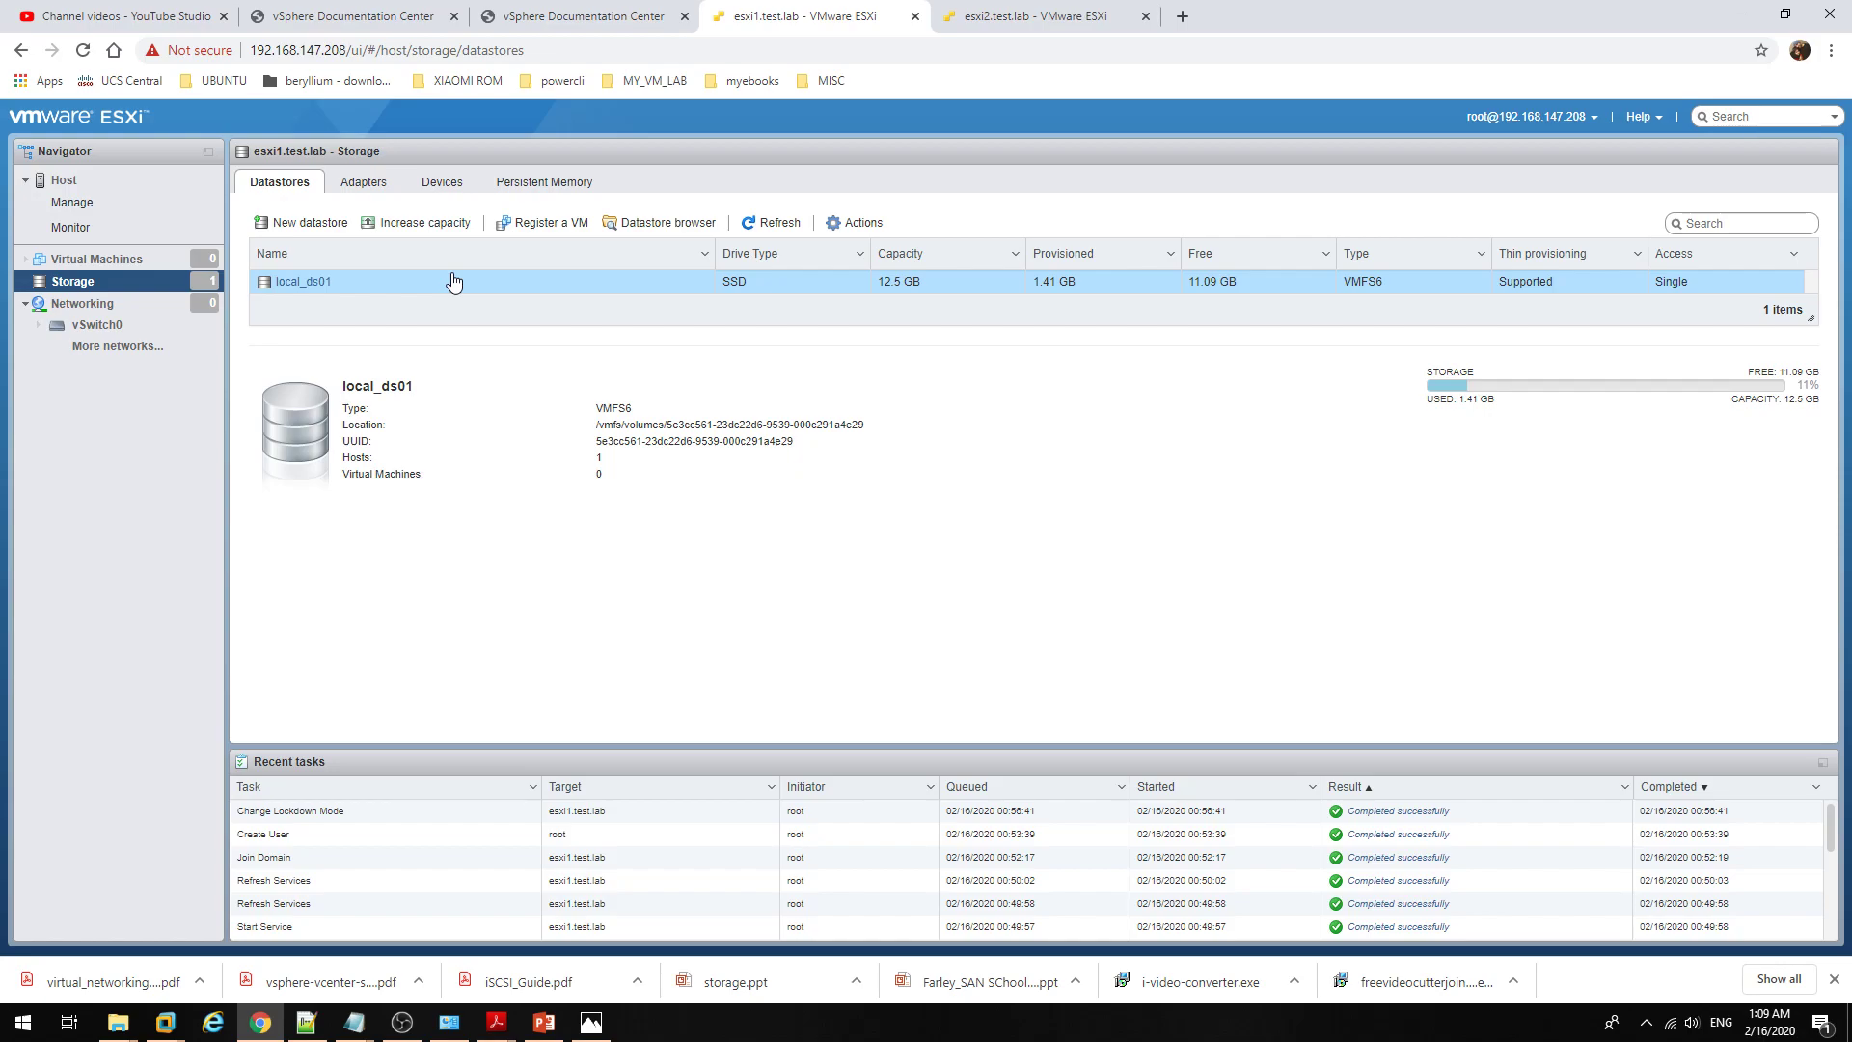
{"action": "left_click", "coordinate": [87, 303]}
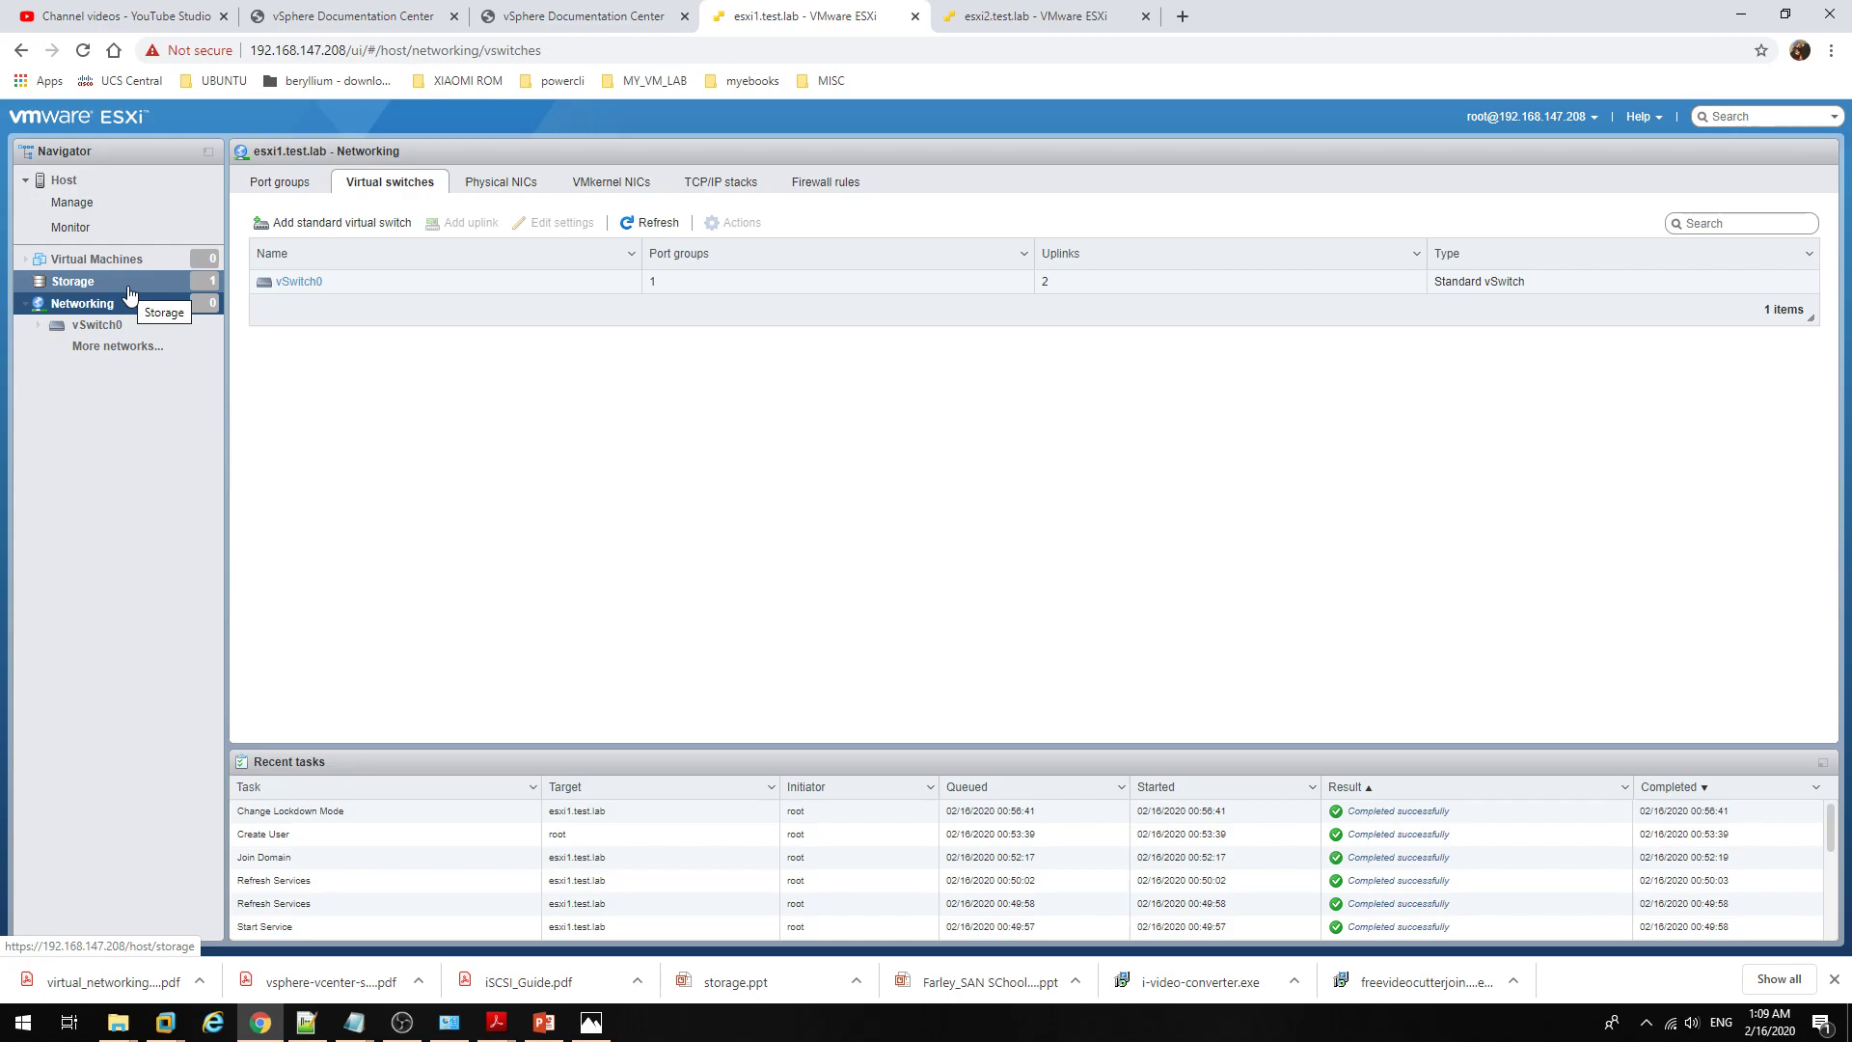
{"action": "left_click", "coordinate": [150, 282]}
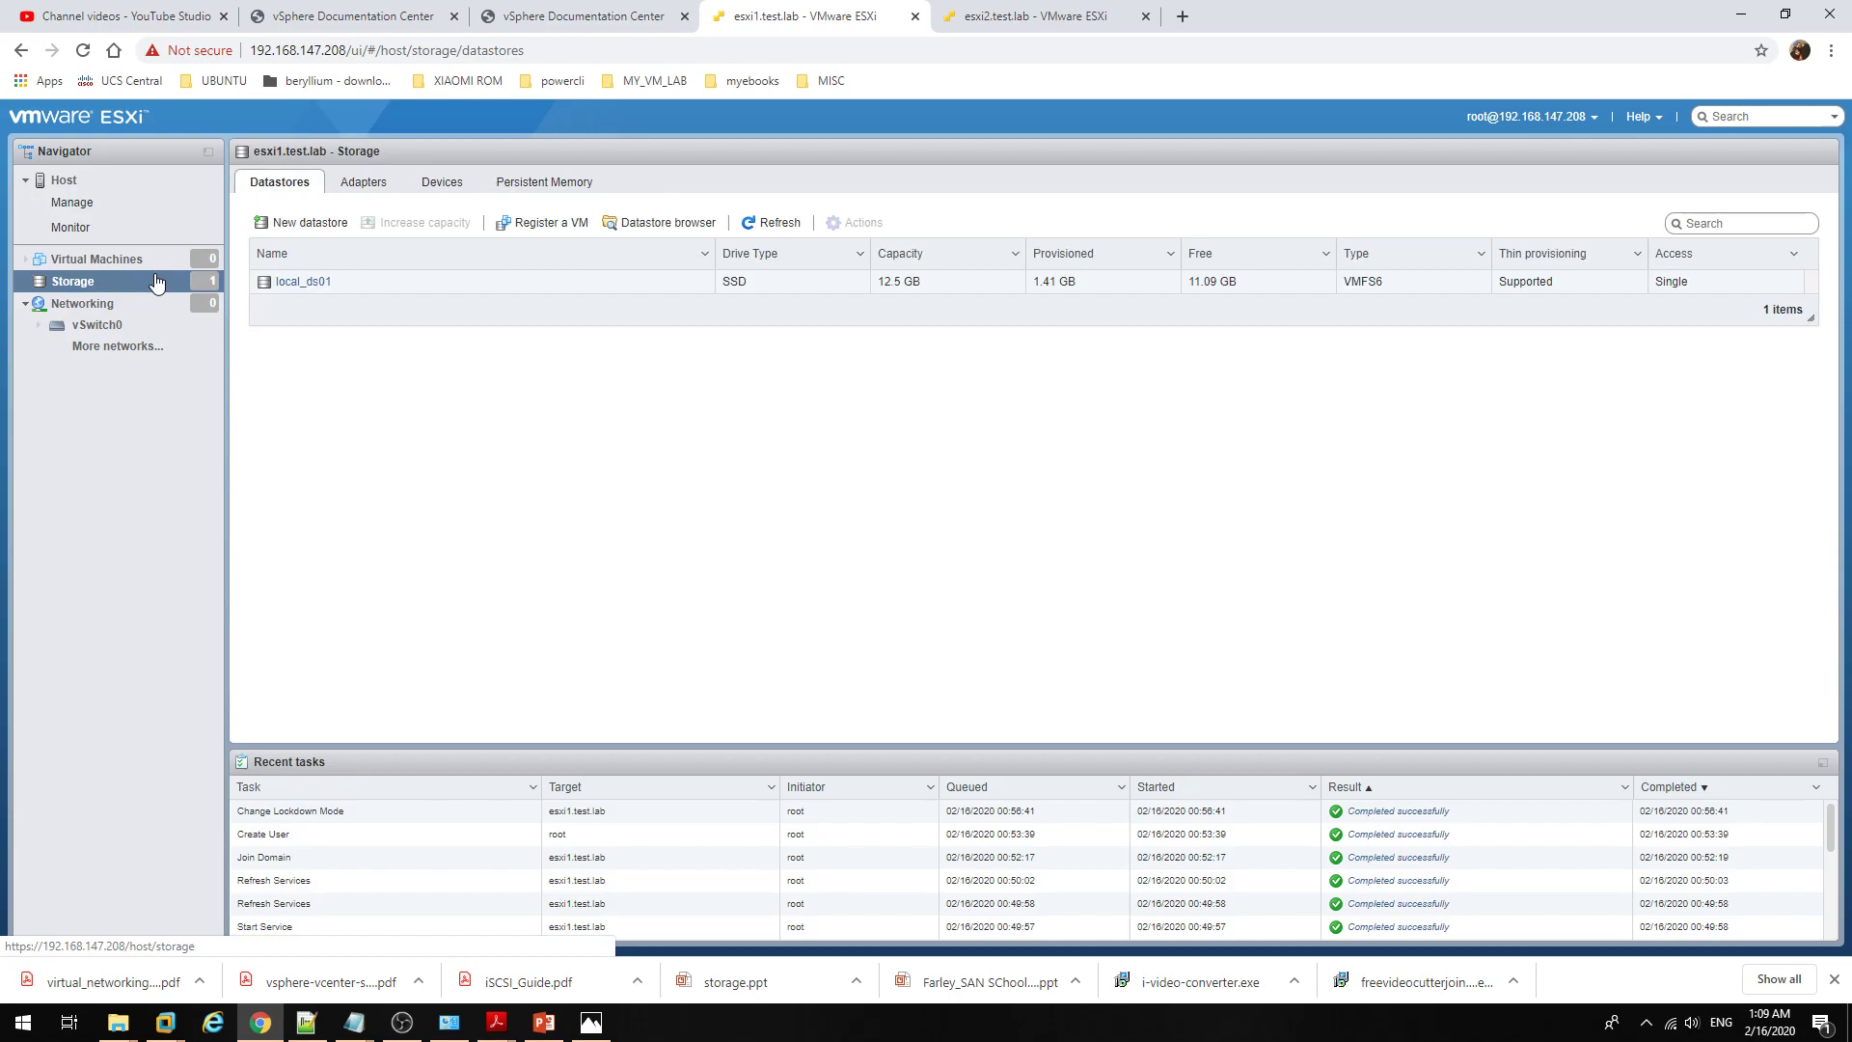
{"action": "left_click", "coordinate": [145, 262]}
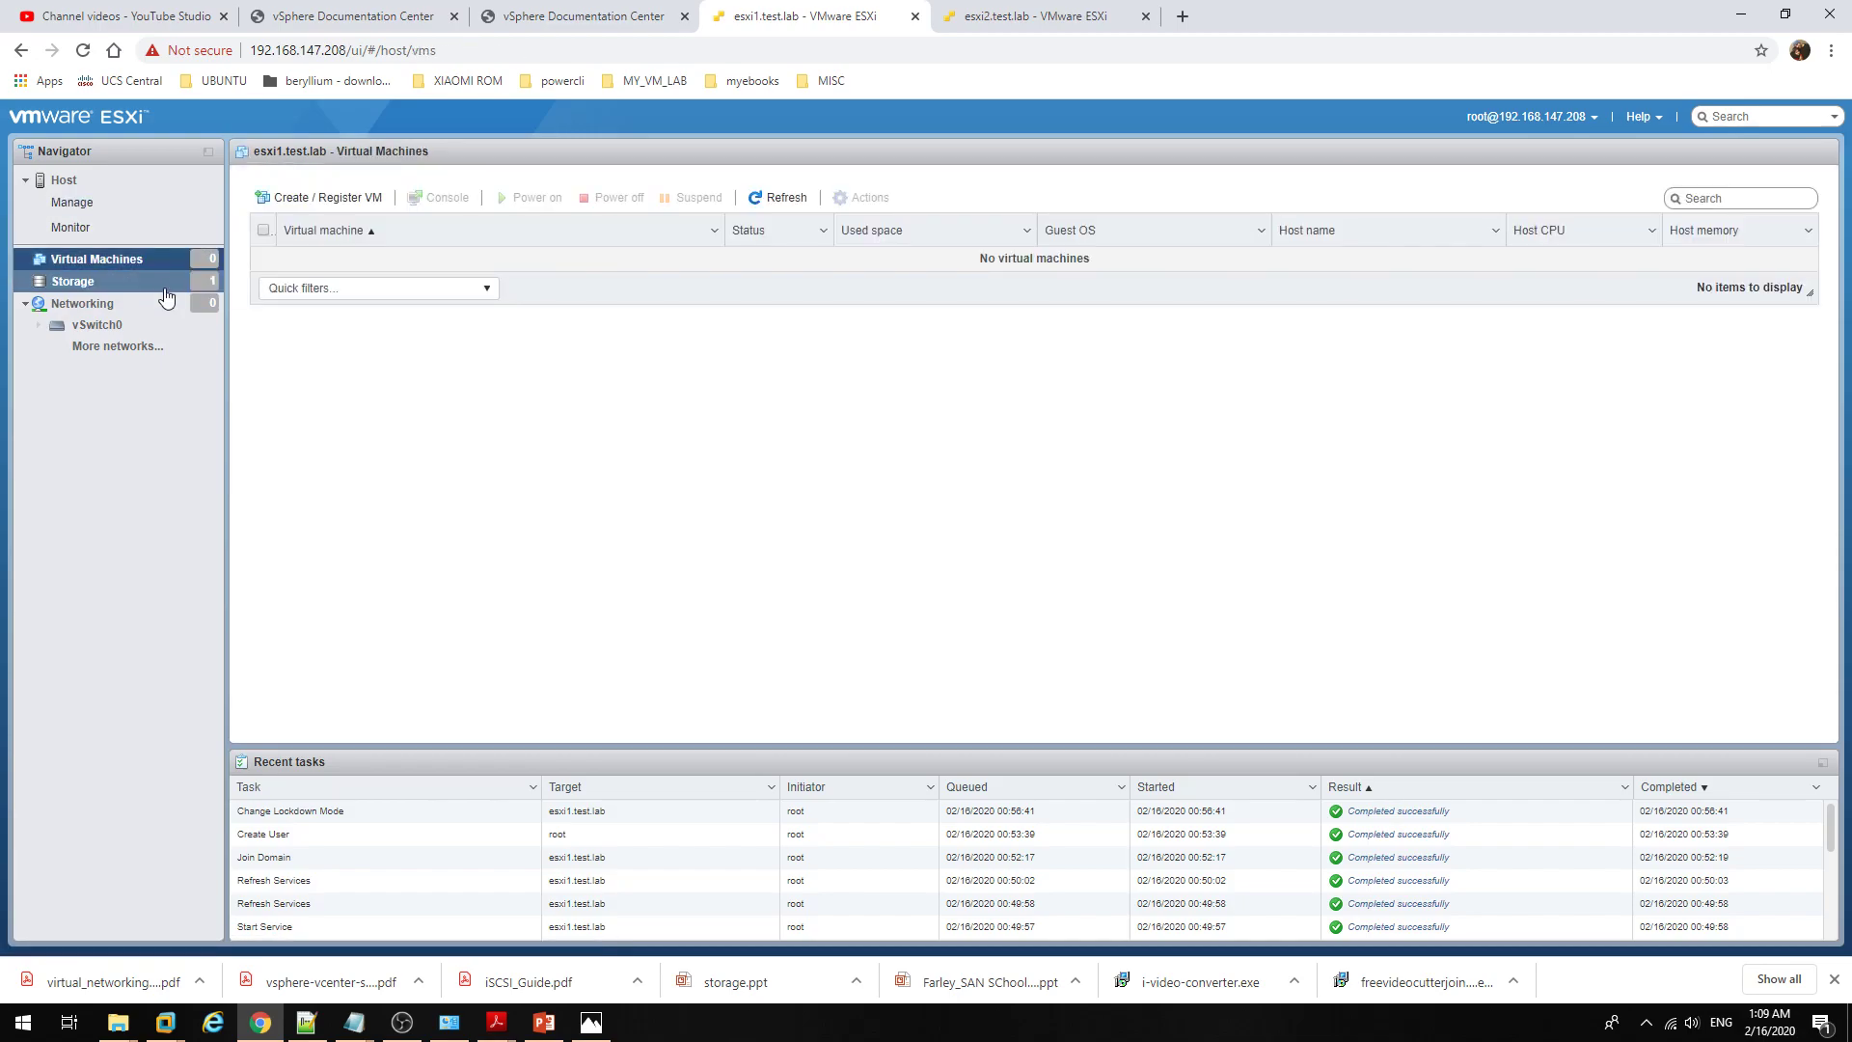
{"action": "left_click", "coordinate": [164, 304]}
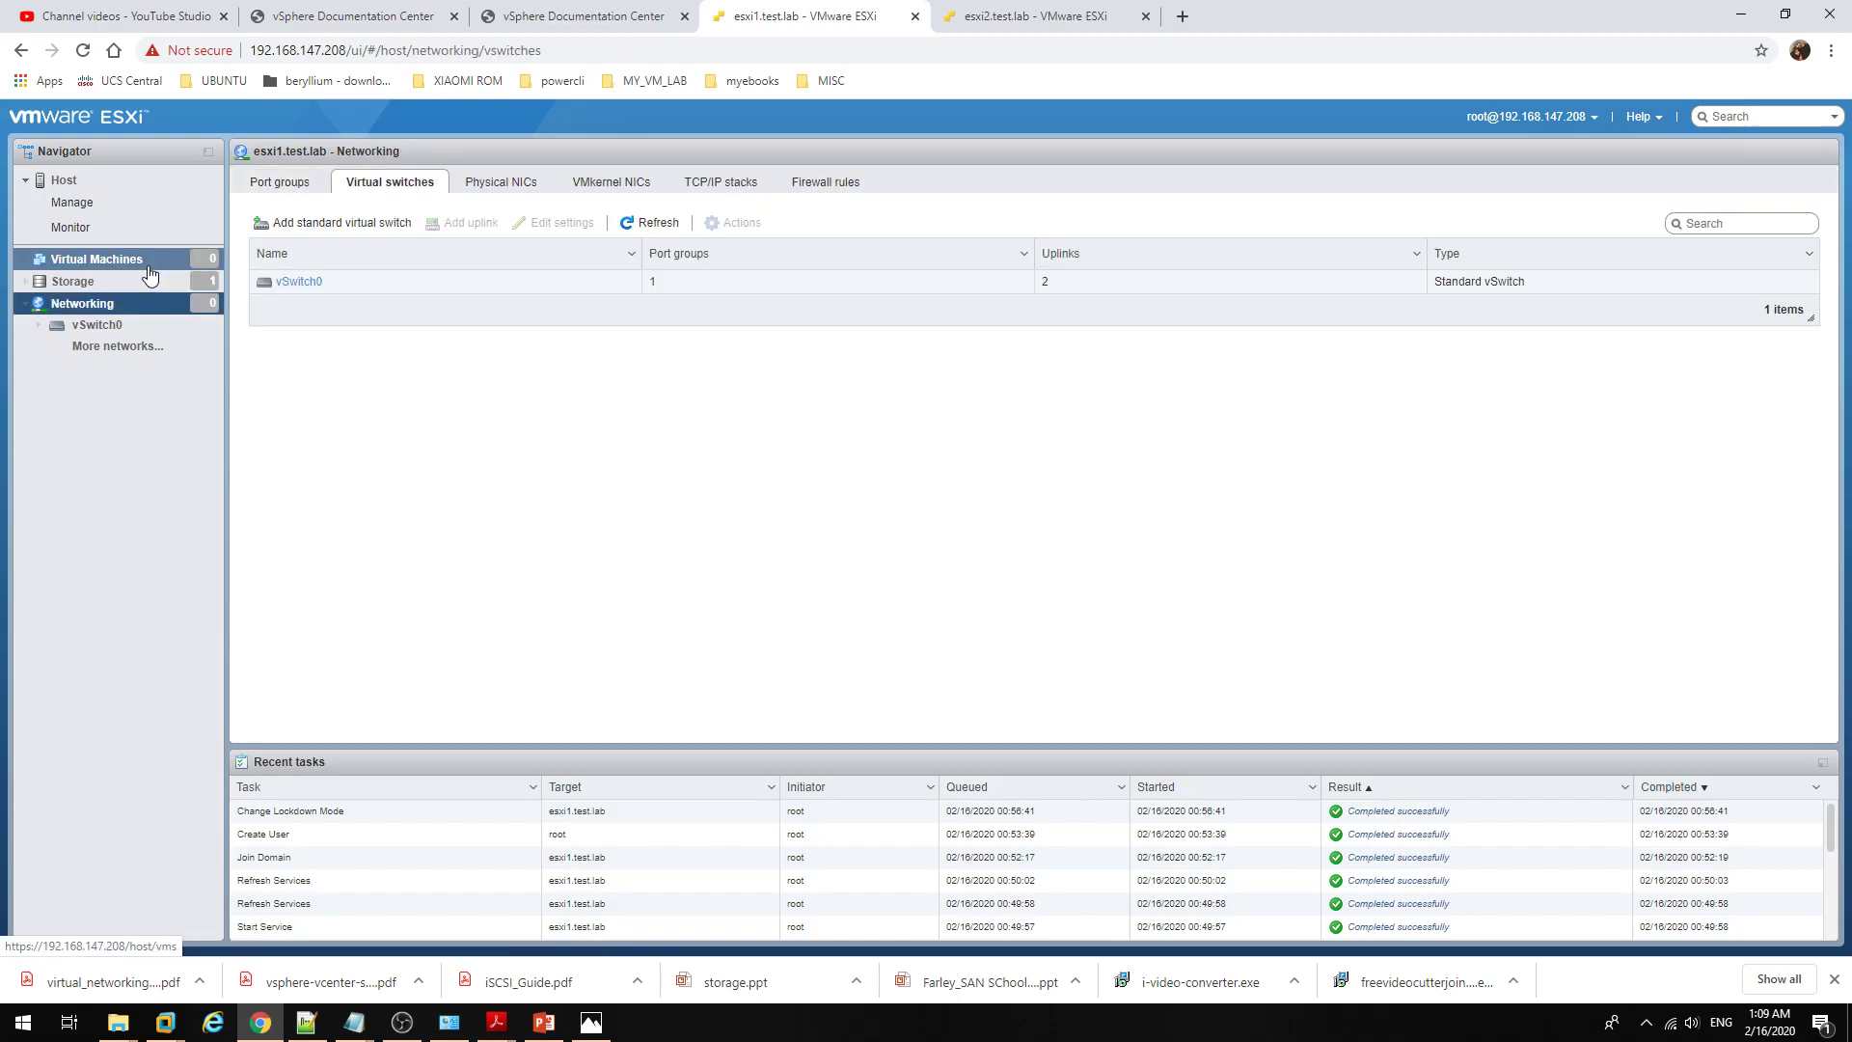
{"action": "left_click", "coordinate": [149, 269]}
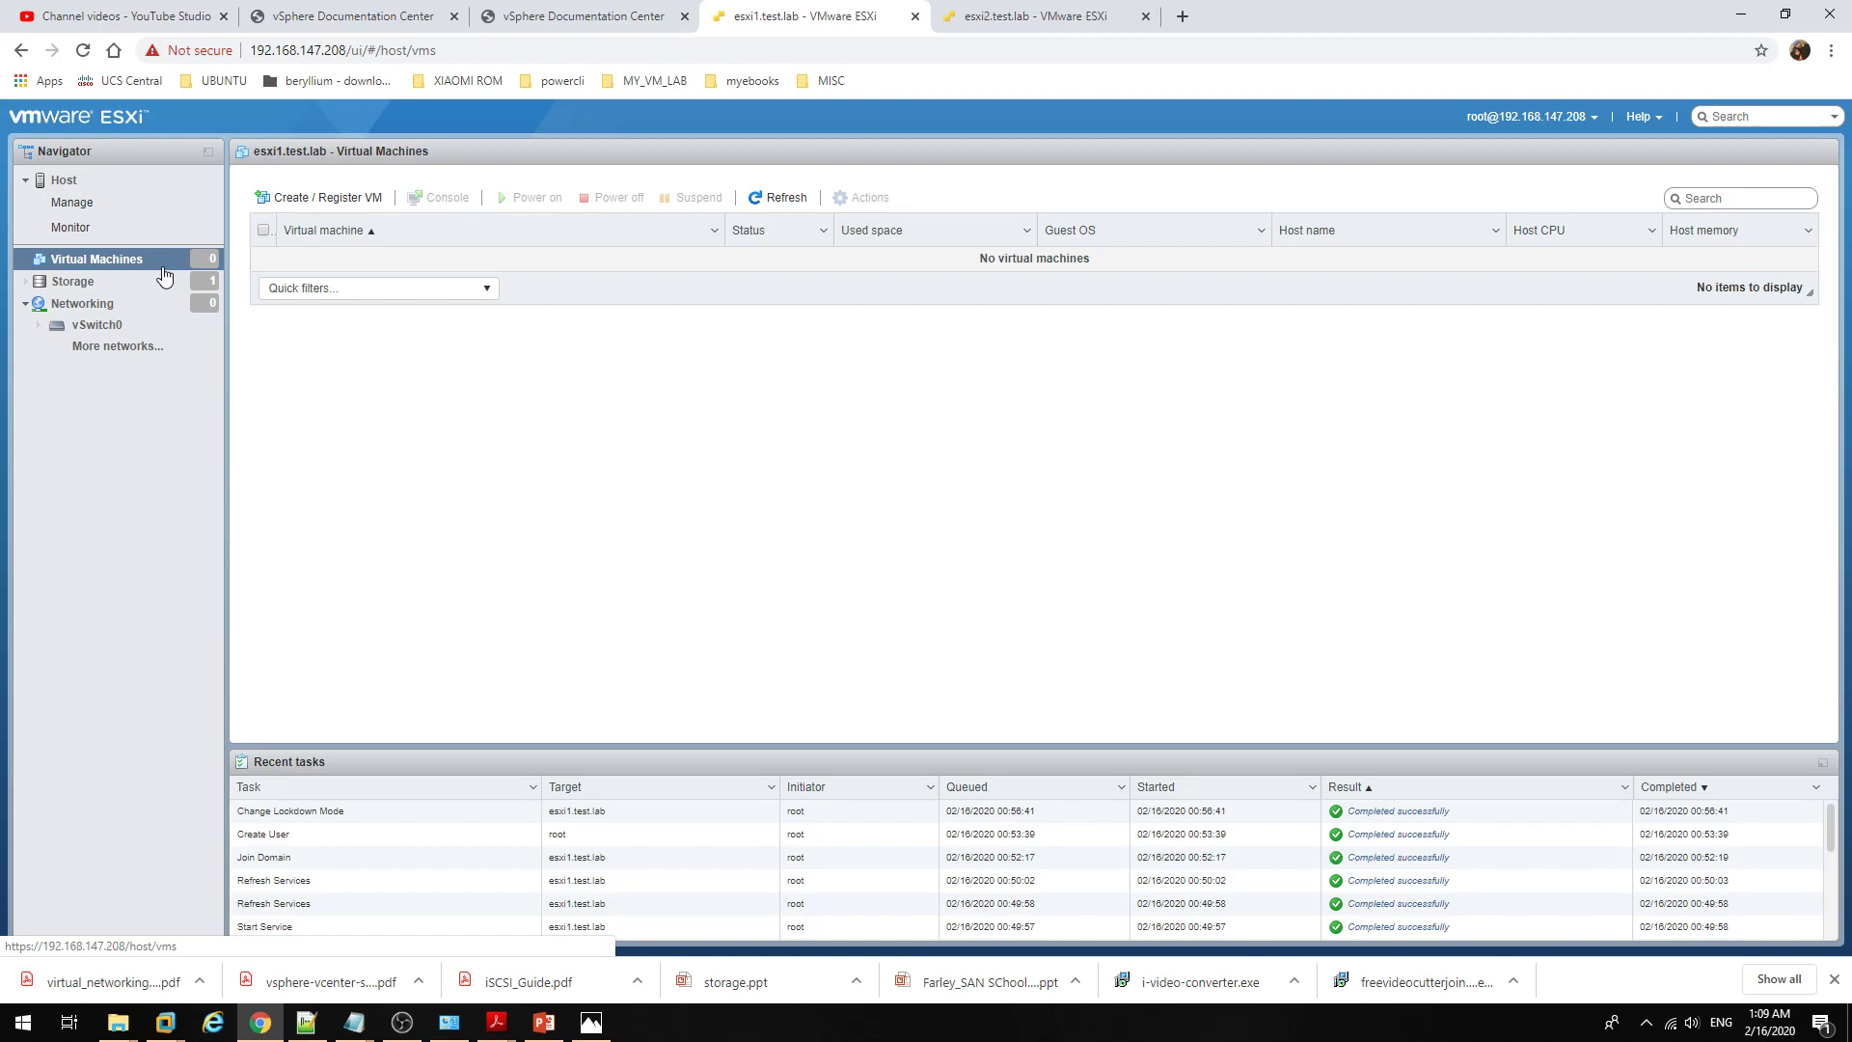
Step: Start Create / Register VM with Create a new virtual machine, name it windows7, and check compatibility versions
{"action": "left_click", "coordinate": [328, 198]}
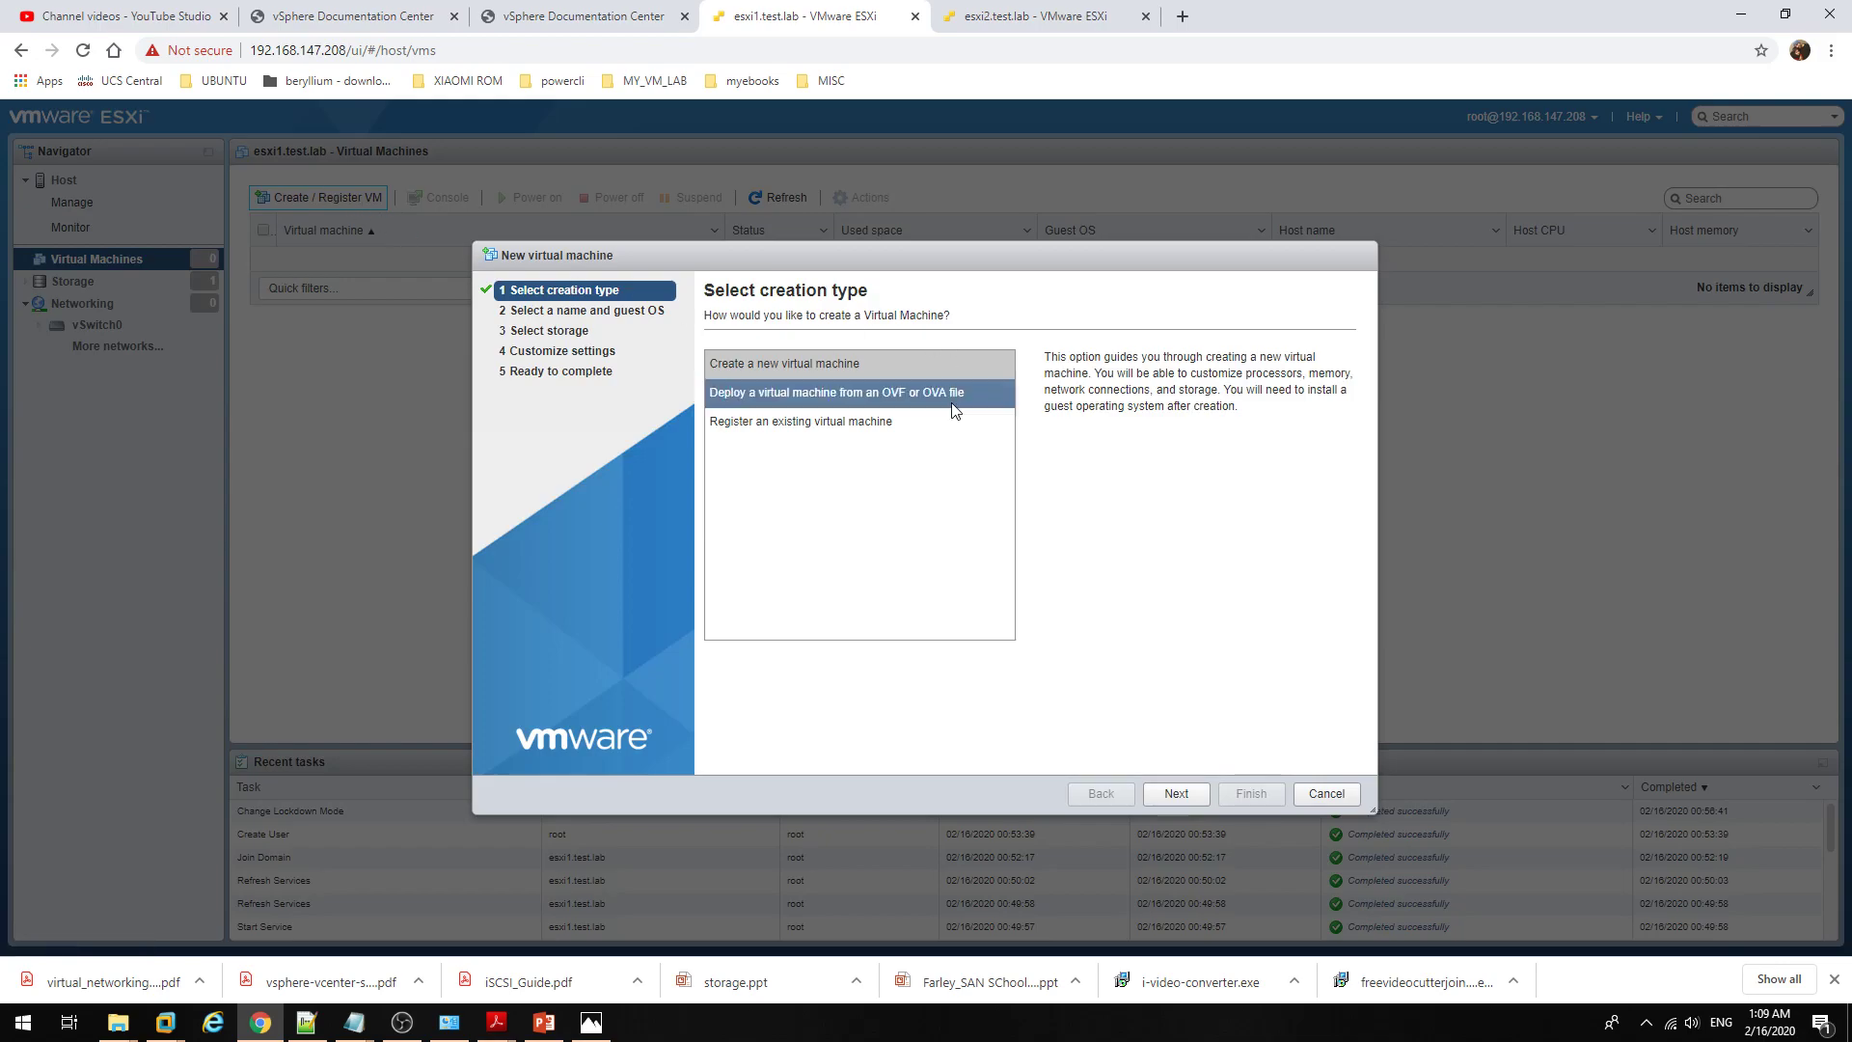
{"action": "left_click_drag", "start_coordinate": [806, 263], "coordinate": [692, 218]}
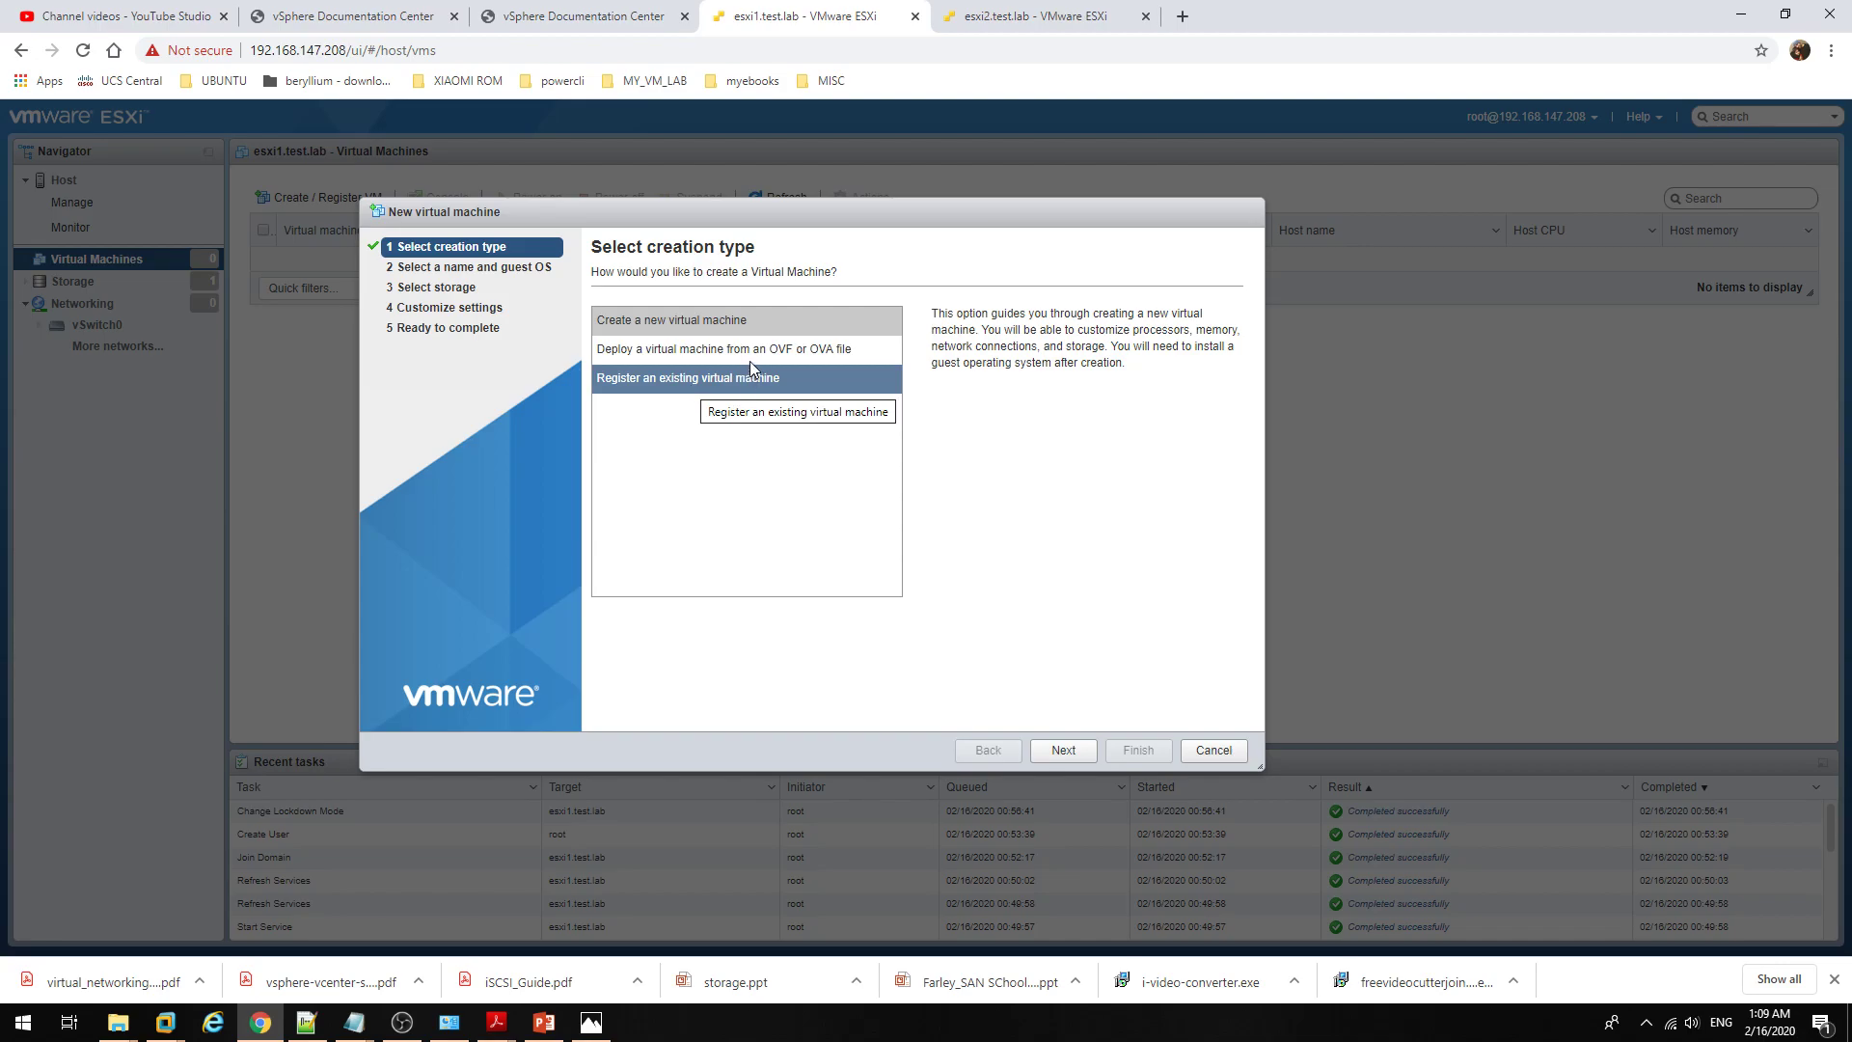
{"action": "left_click", "coordinate": [756, 329]}
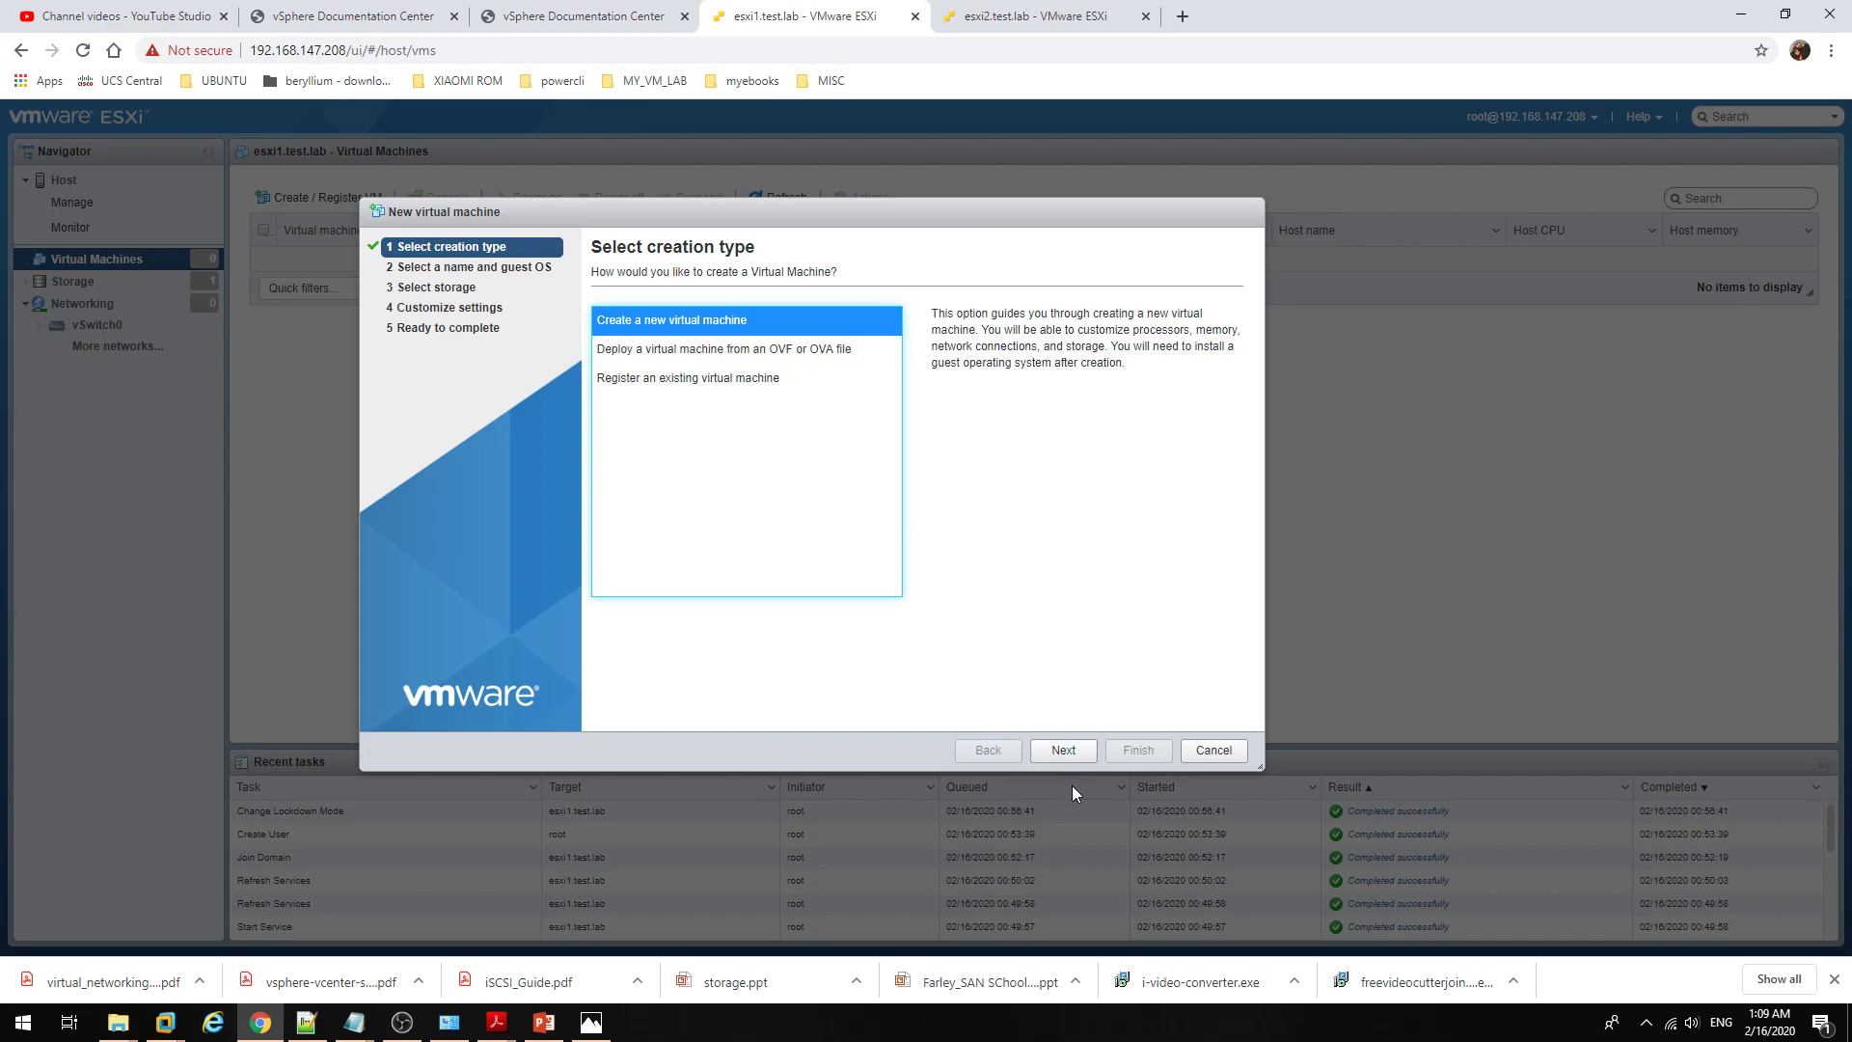
{"action": "left_click", "coordinate": [1086, 760]}
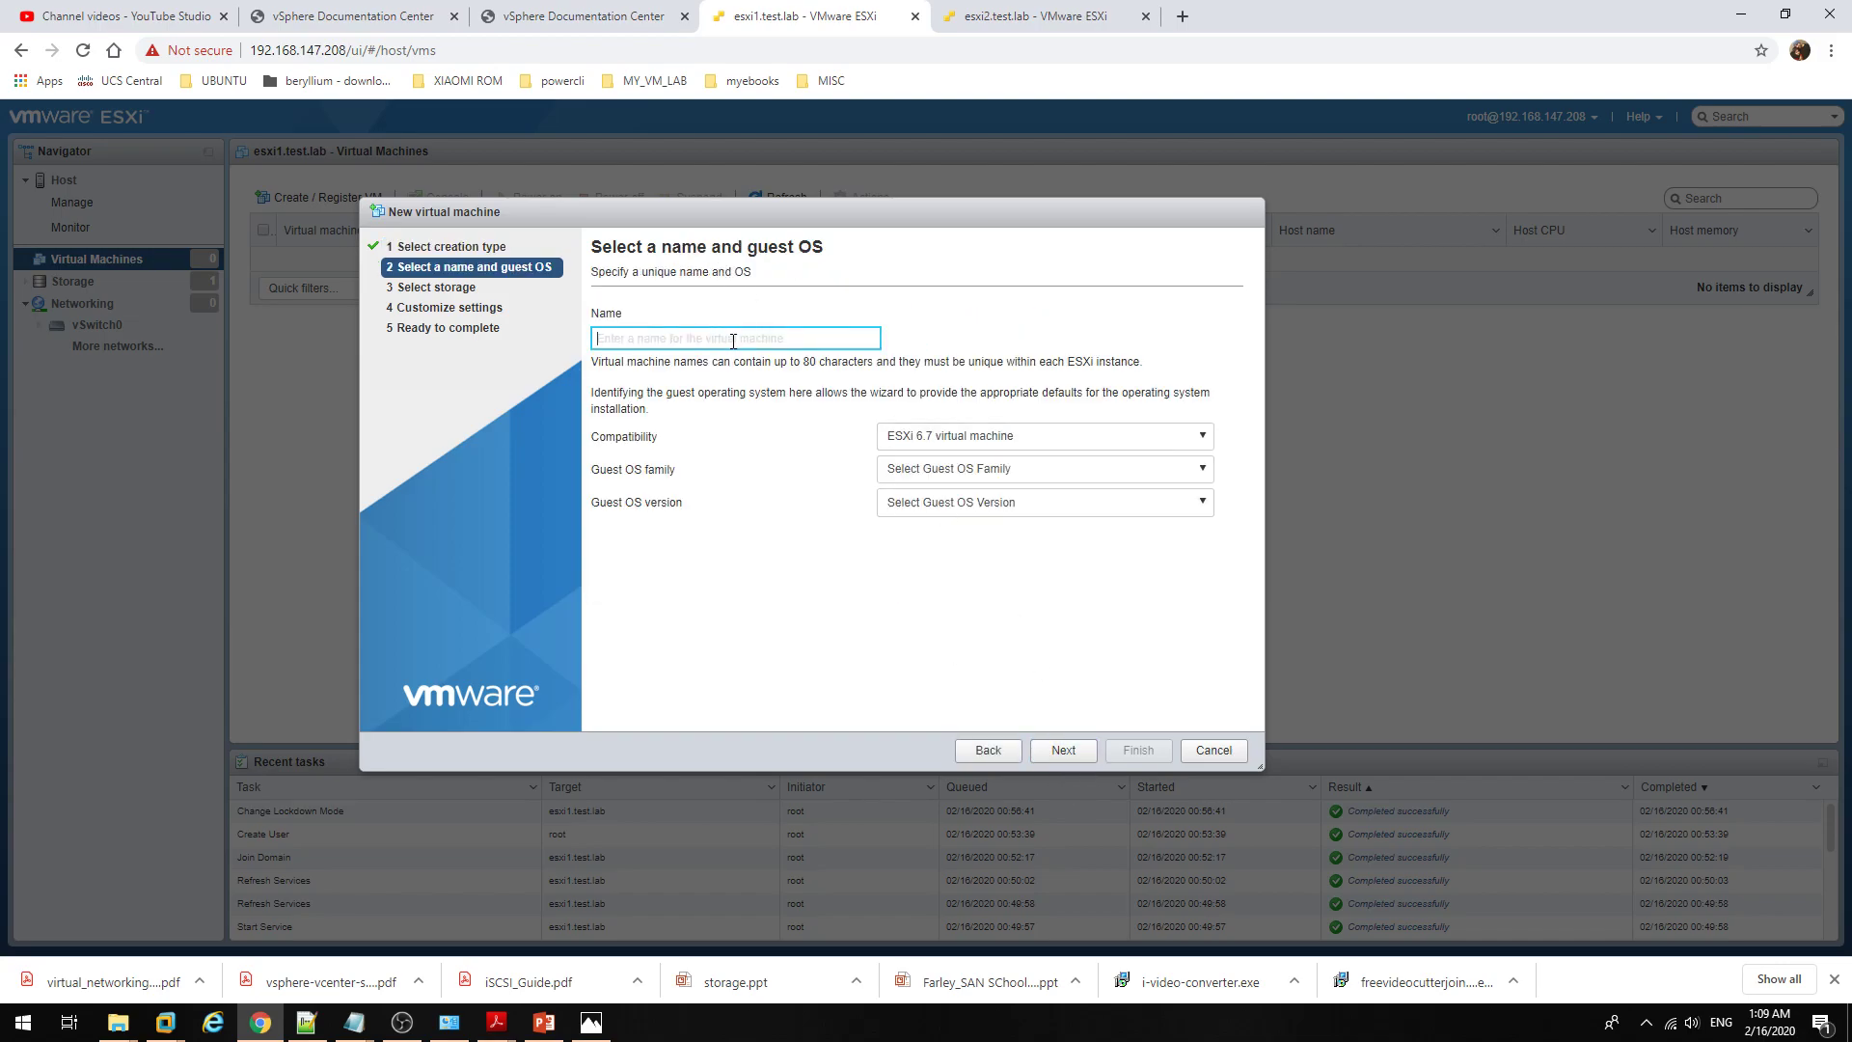
{"action": "type", "text": "windows7"}
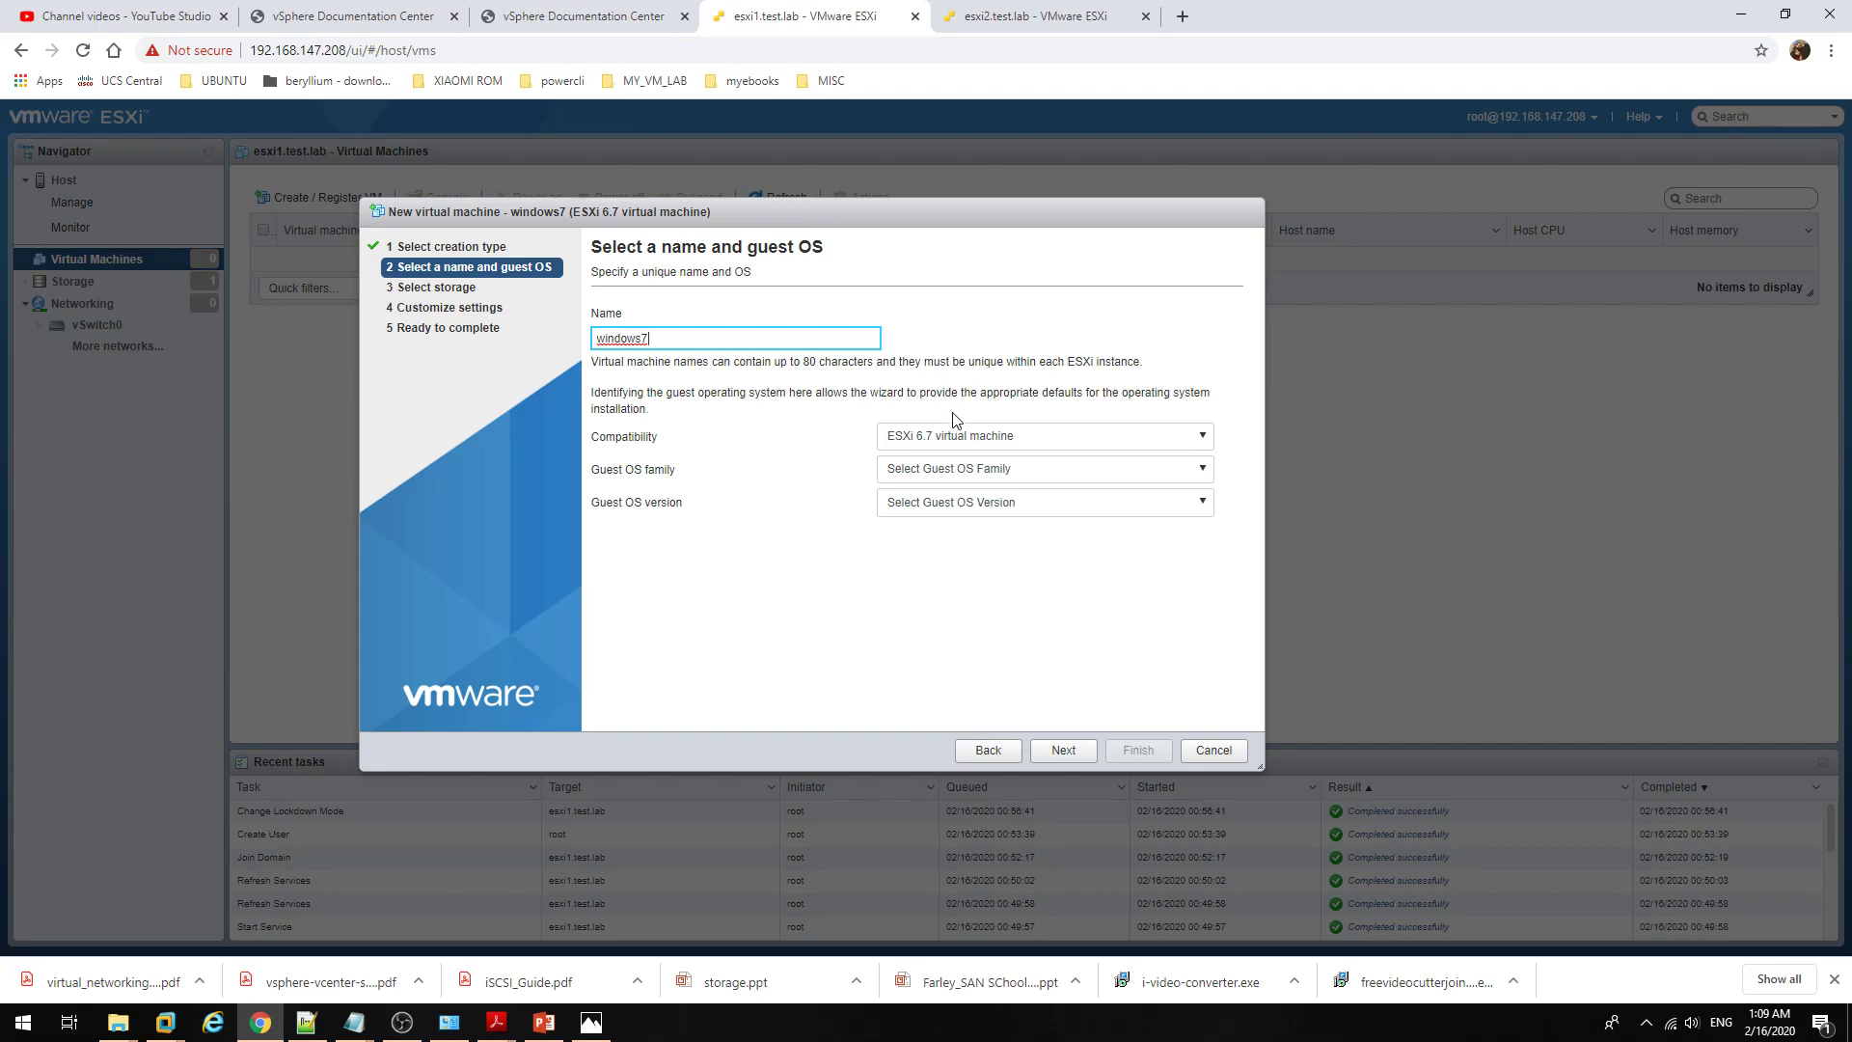
{"action": "left_click", "coordinate": [968, 436]}
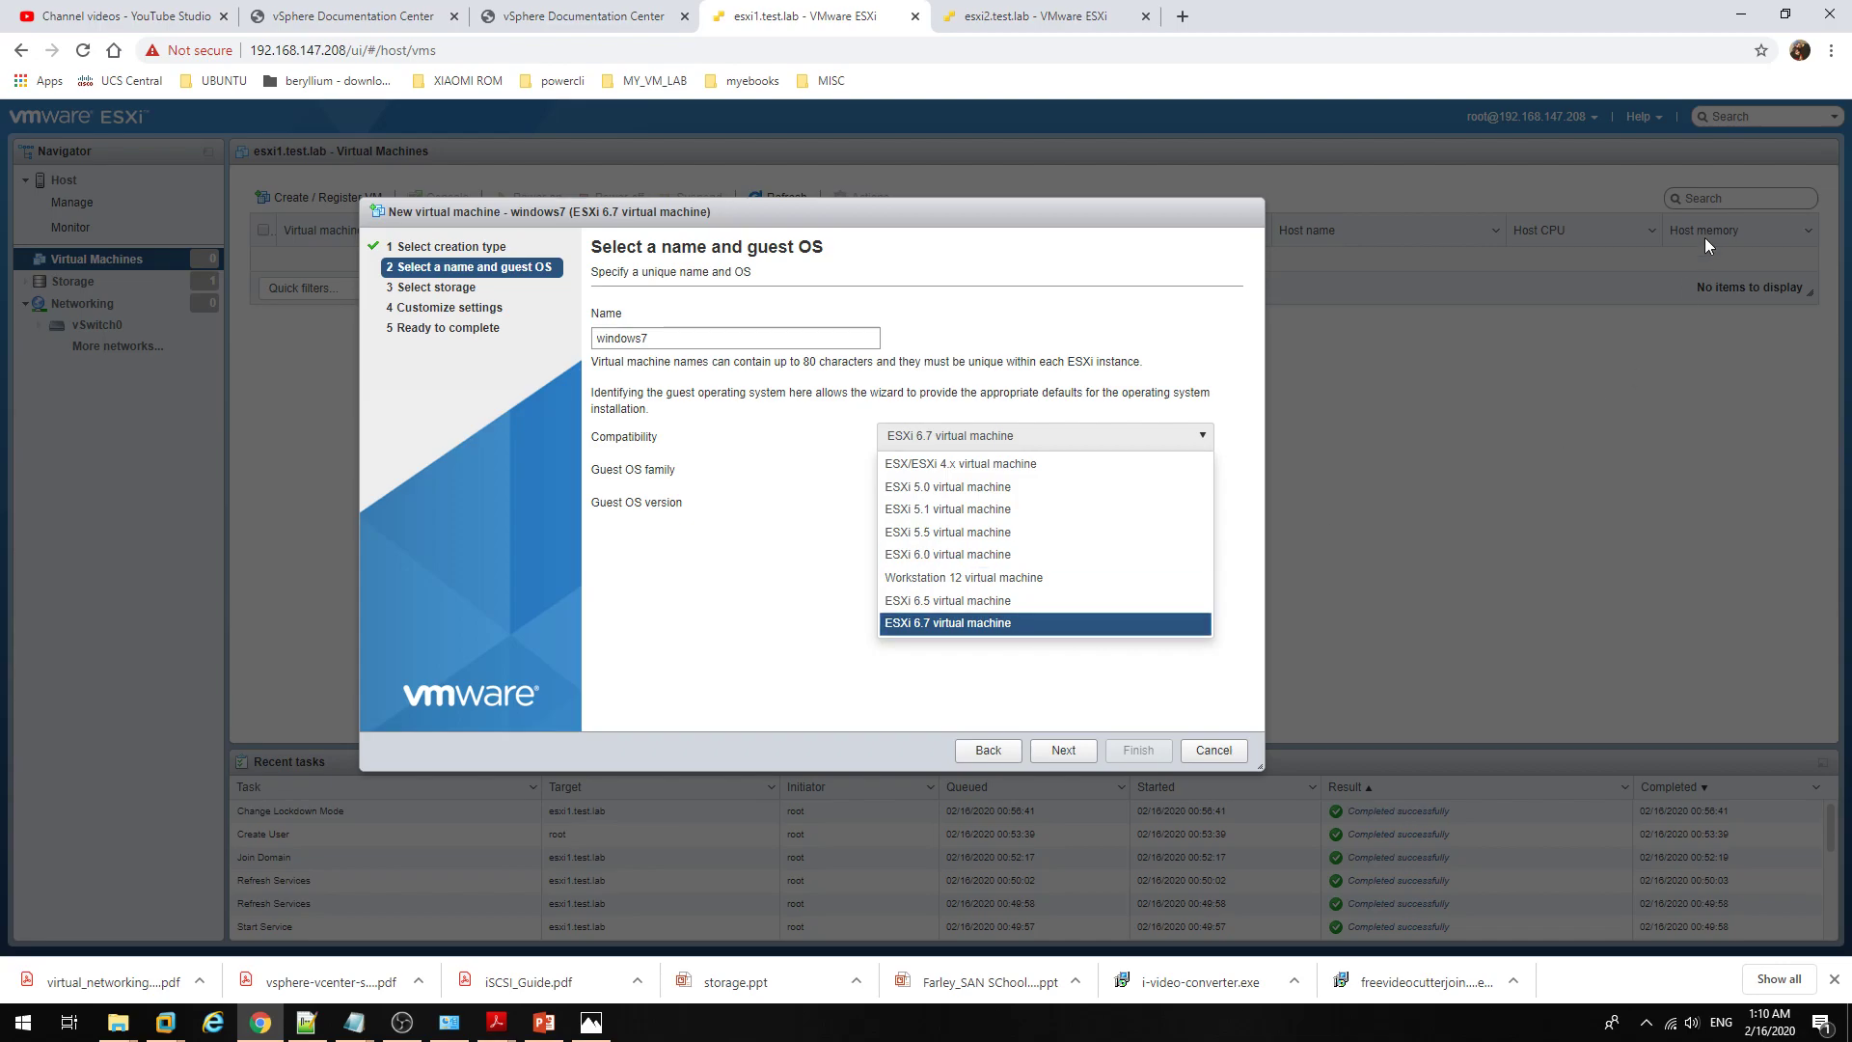
Step: In a new tab, search Google for 'vmware configuration maximums 6.7'
{"action": "left_click", "coordinate": [1184, 16]}
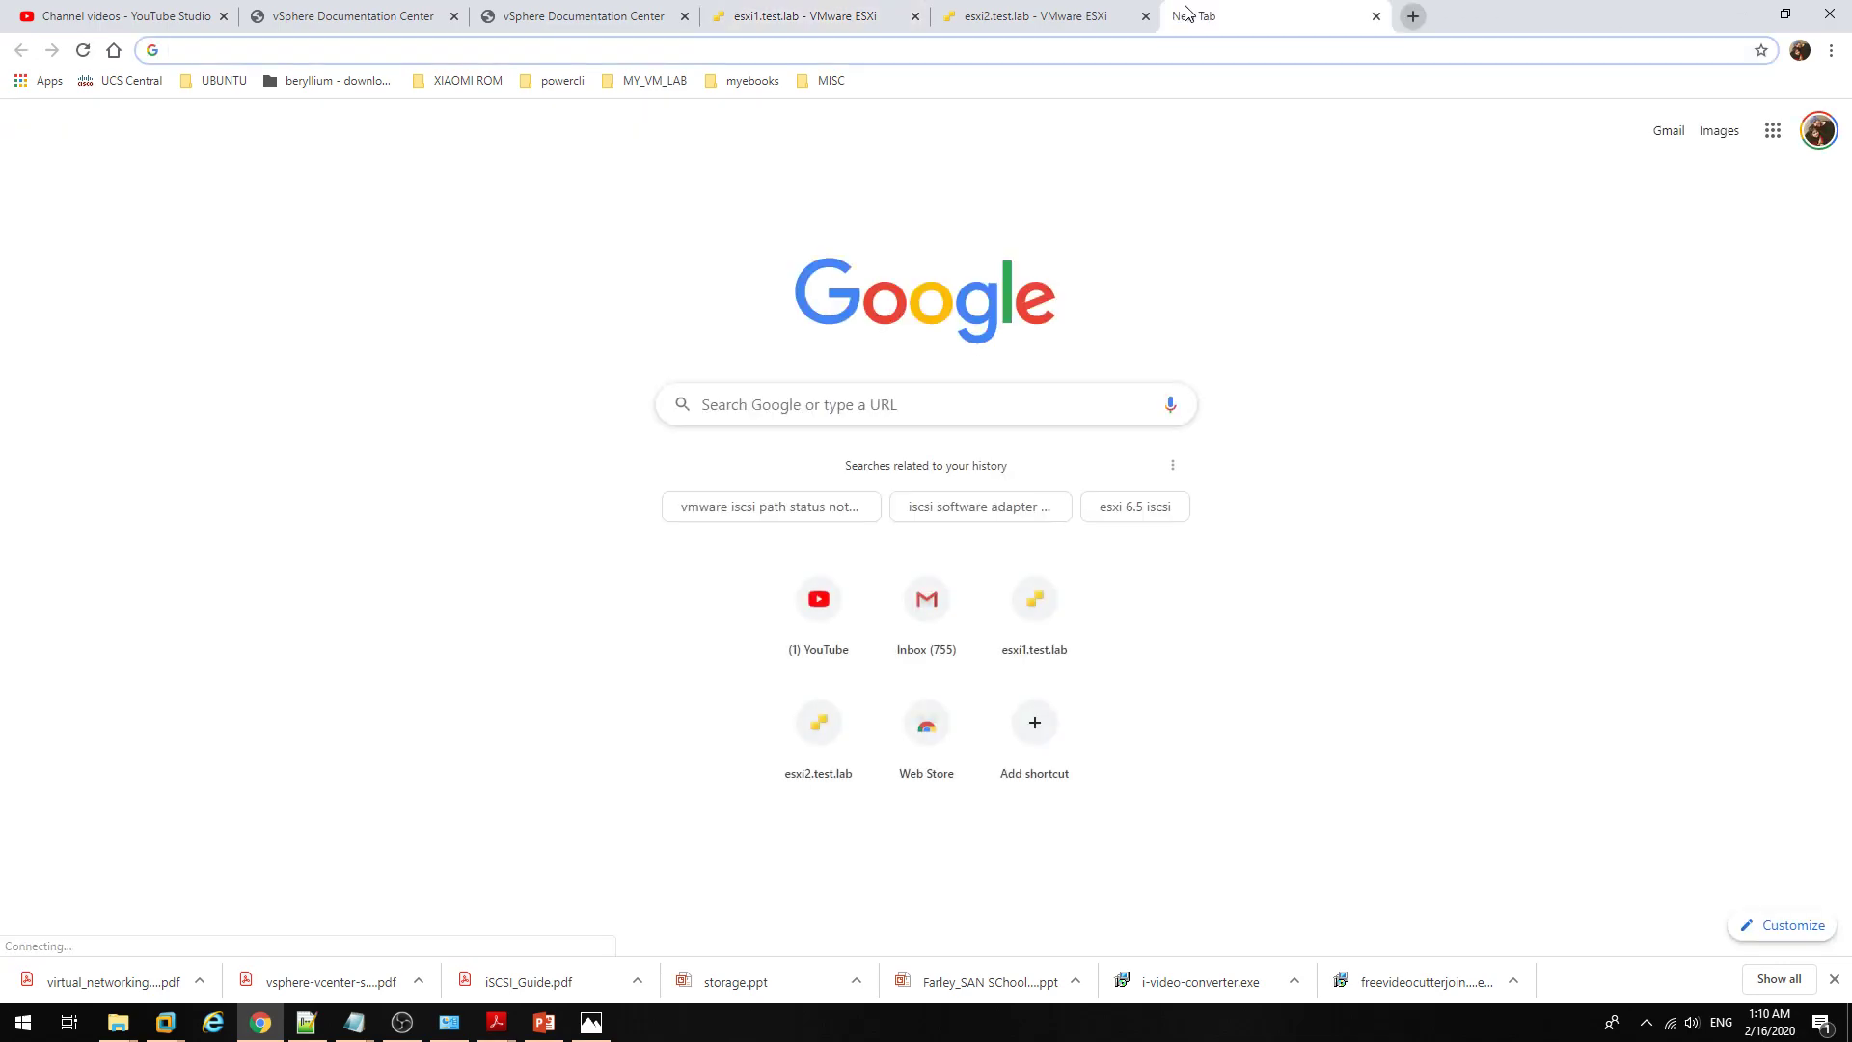
{"action": "type", "text": "goo"}
{"action": "key", "text": "Return"}
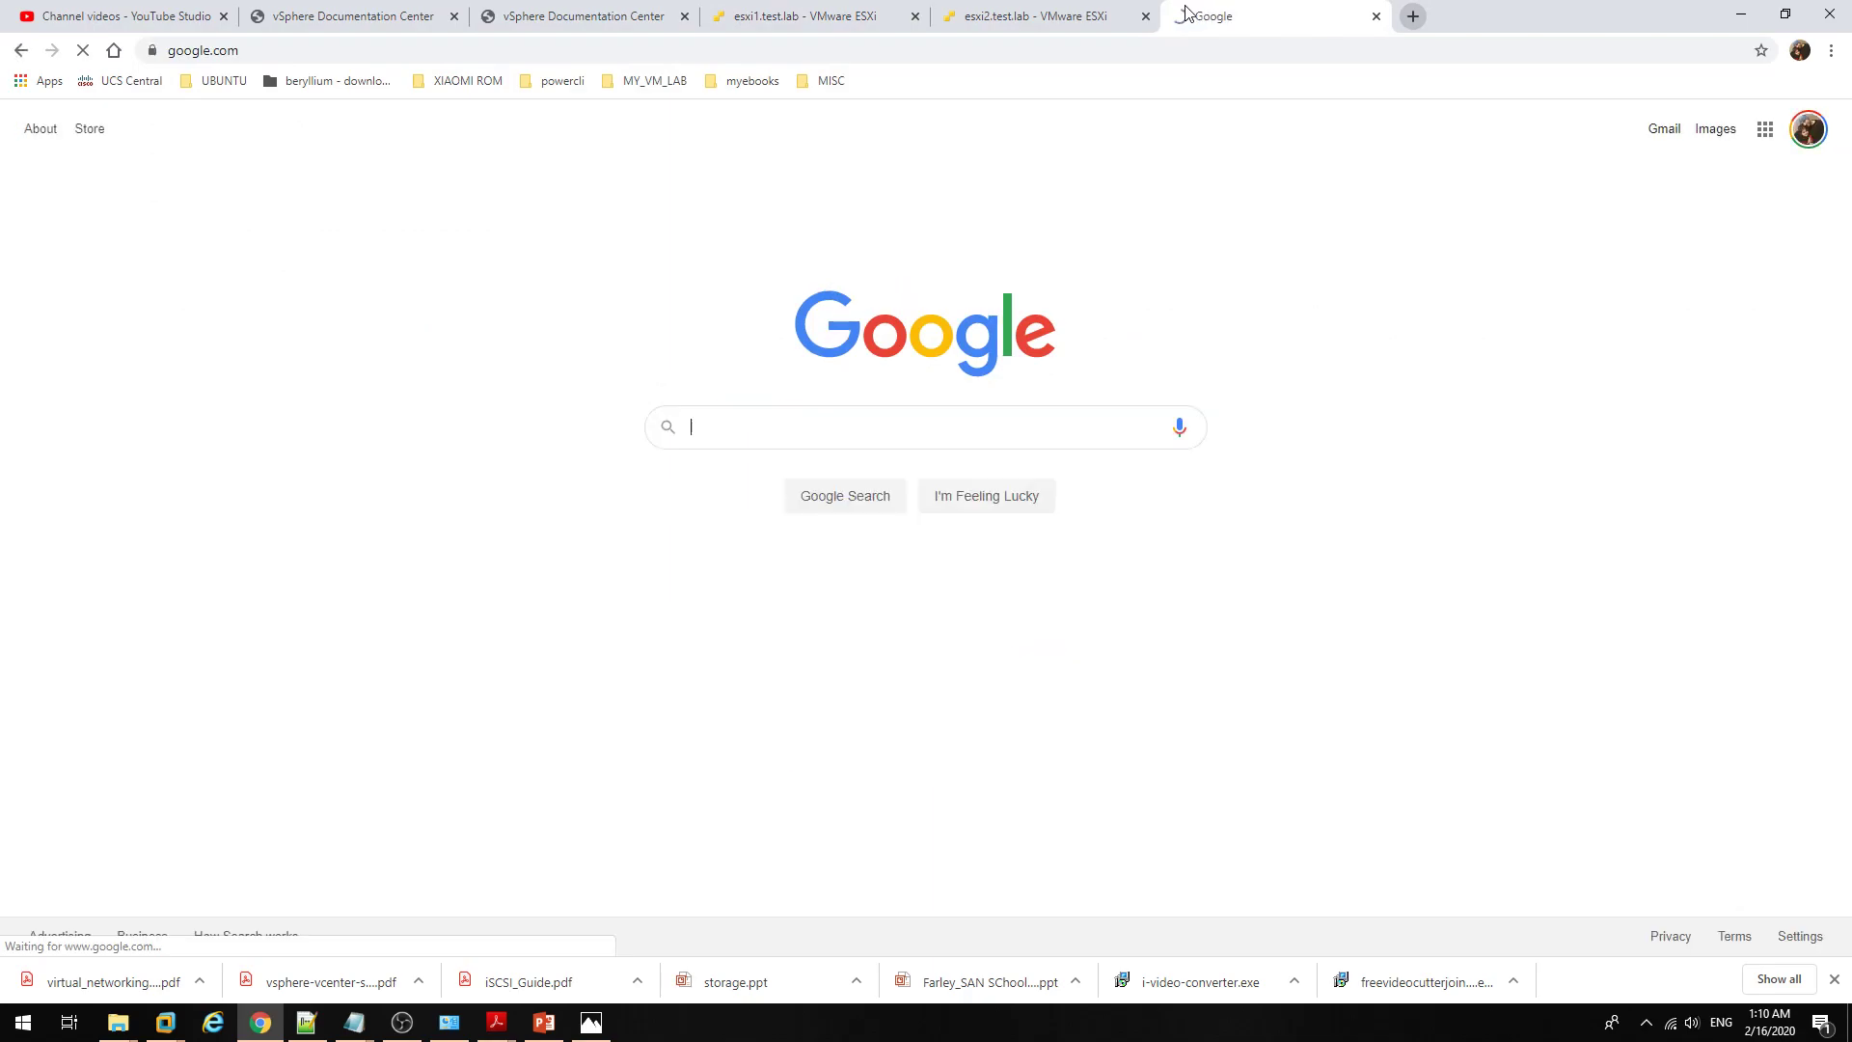
{"action": "type", "text": "vm"}
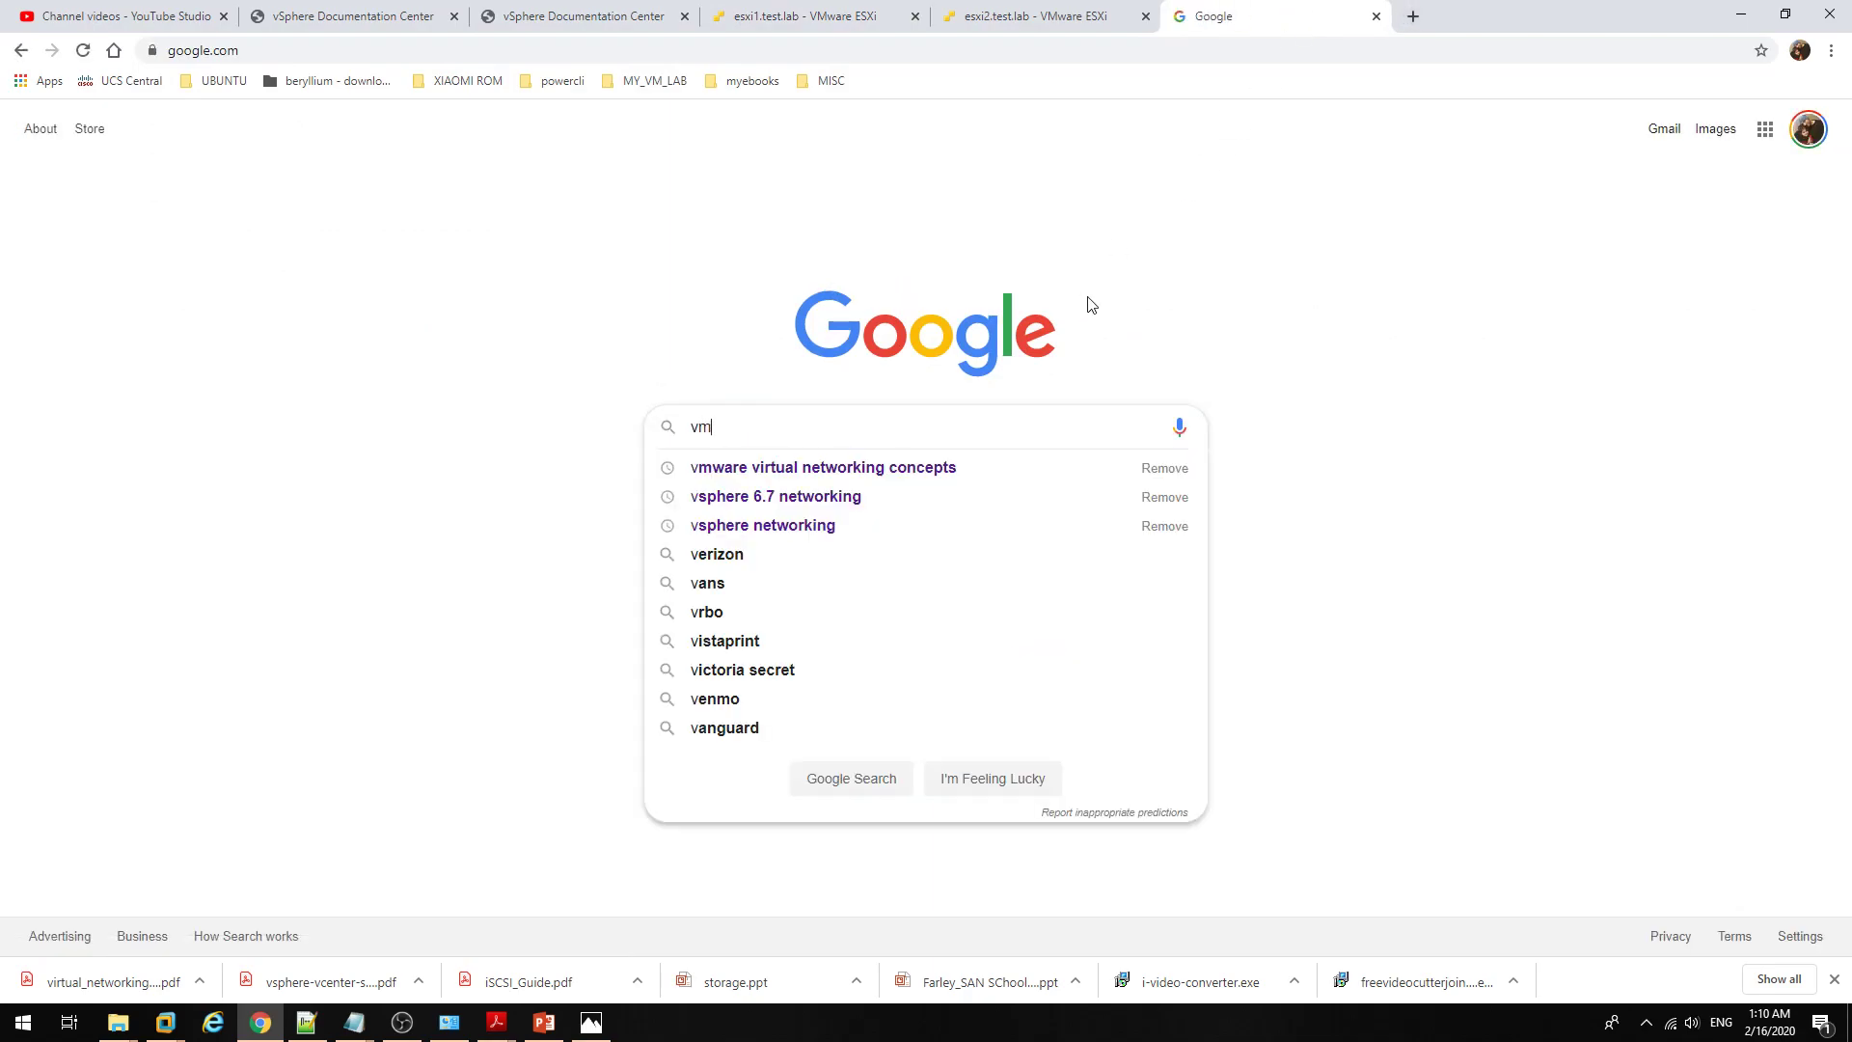
{"action": "type", "text": "ware configu"}
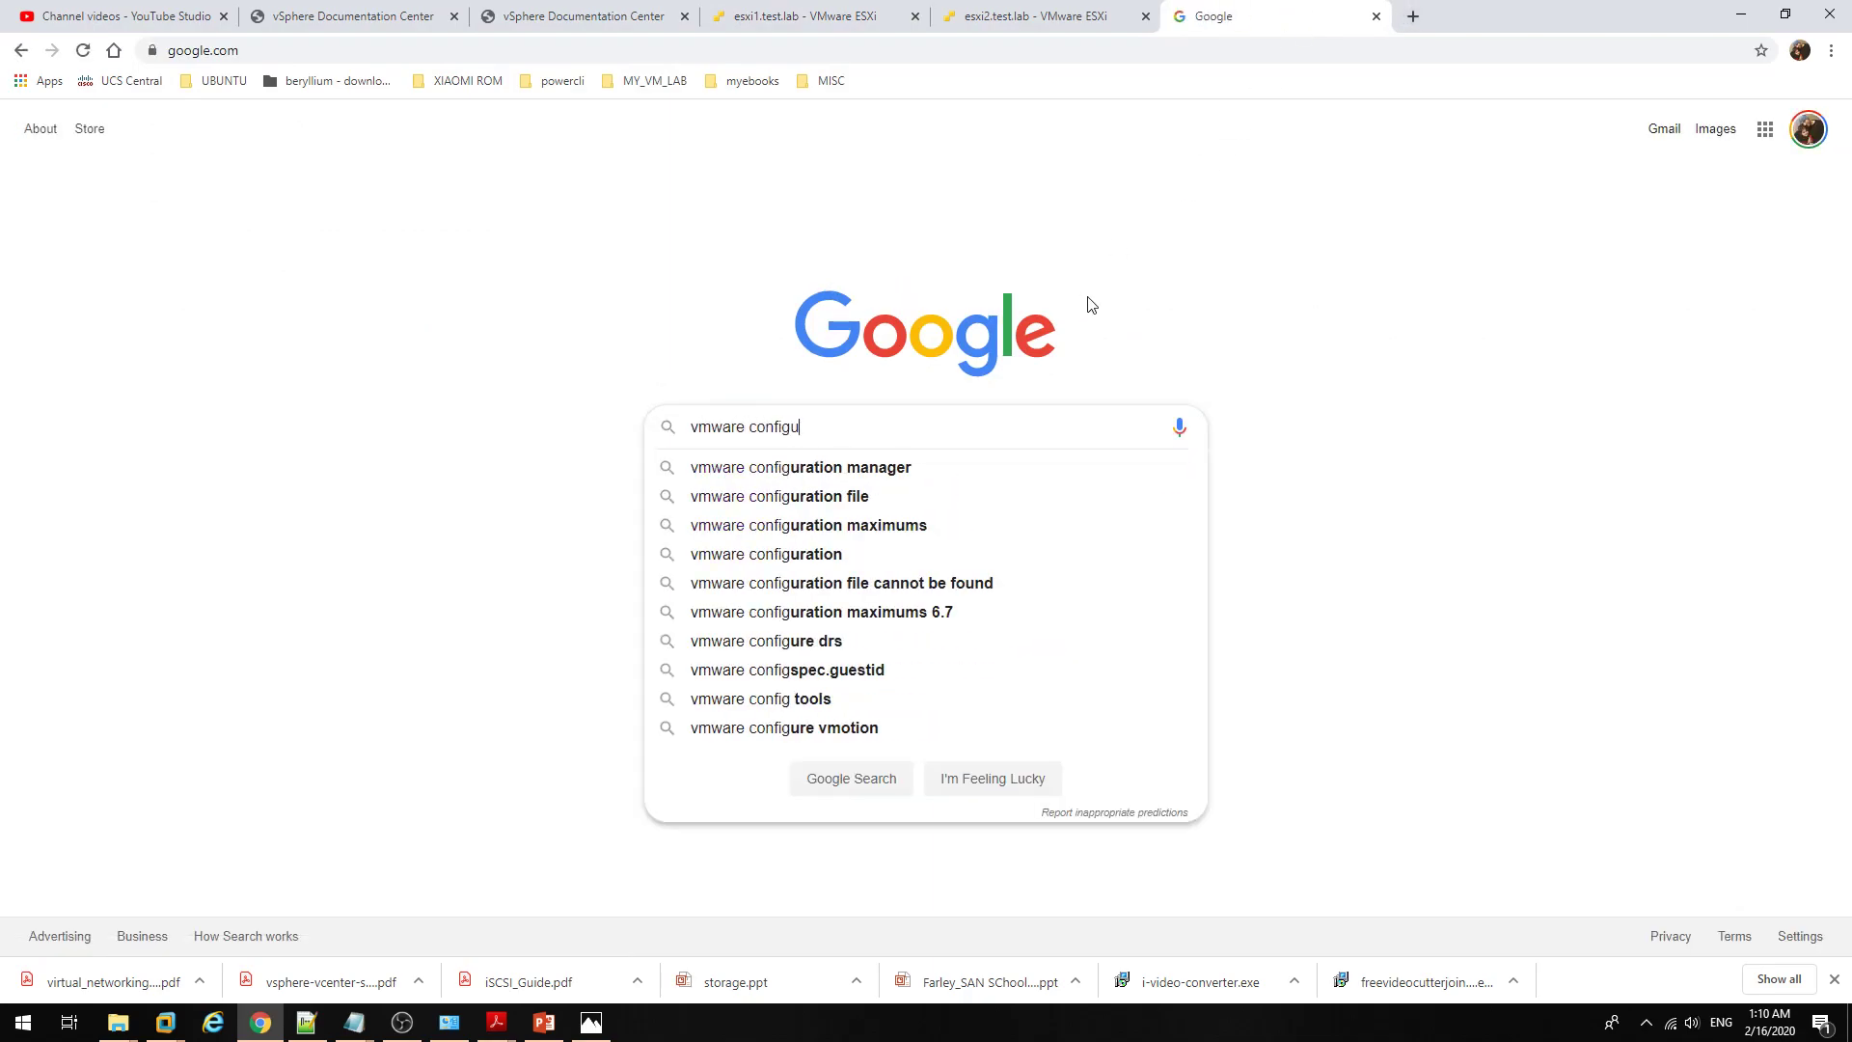
{"action": "key", "text": "Down"}
{"action": "key", "text": "Down"}
{"action": "key", "text": "Down"}
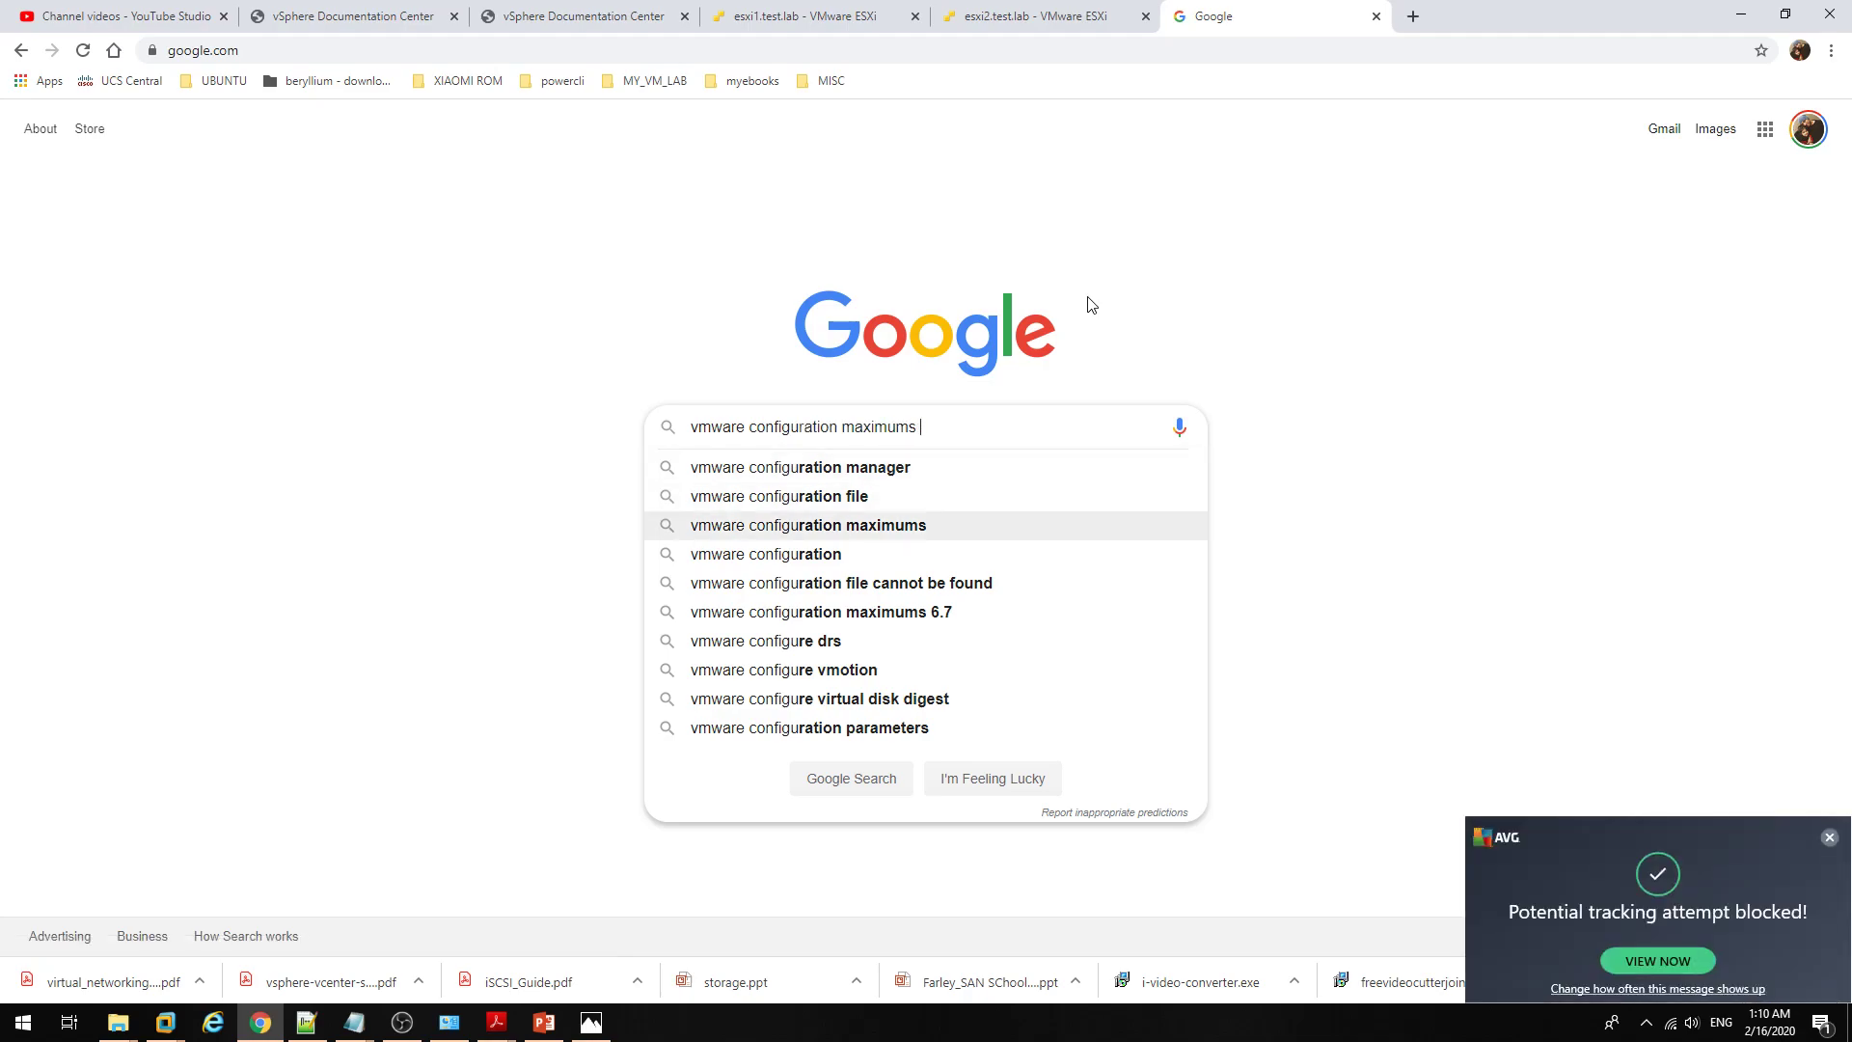
{"action": "key", "text": "Down"}
{"action": "key", "text": "Return"}
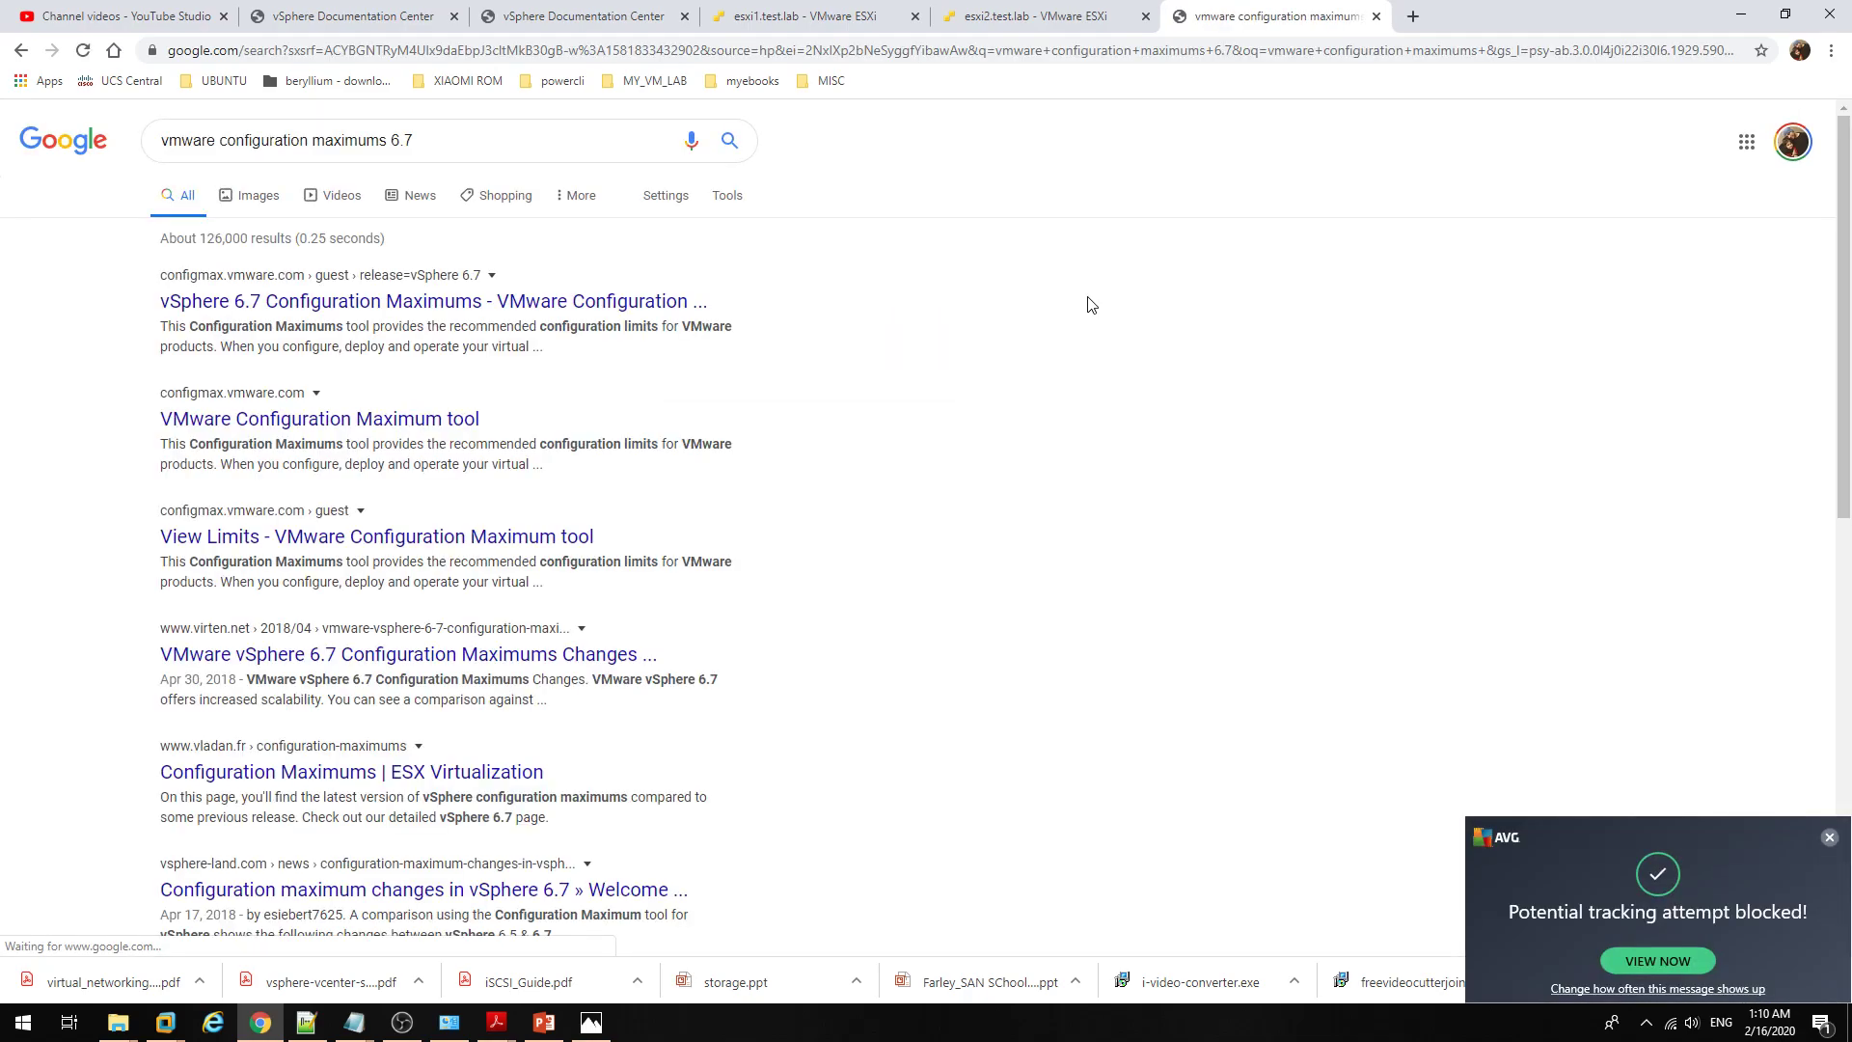
Step: Open the vSphere 6.7 Configuration Maximums result and compare its 256 vCPU limit with the wizard's ESXi 6.7 compatibility
{"action": "left_click", "coordinate": [608, 303]}
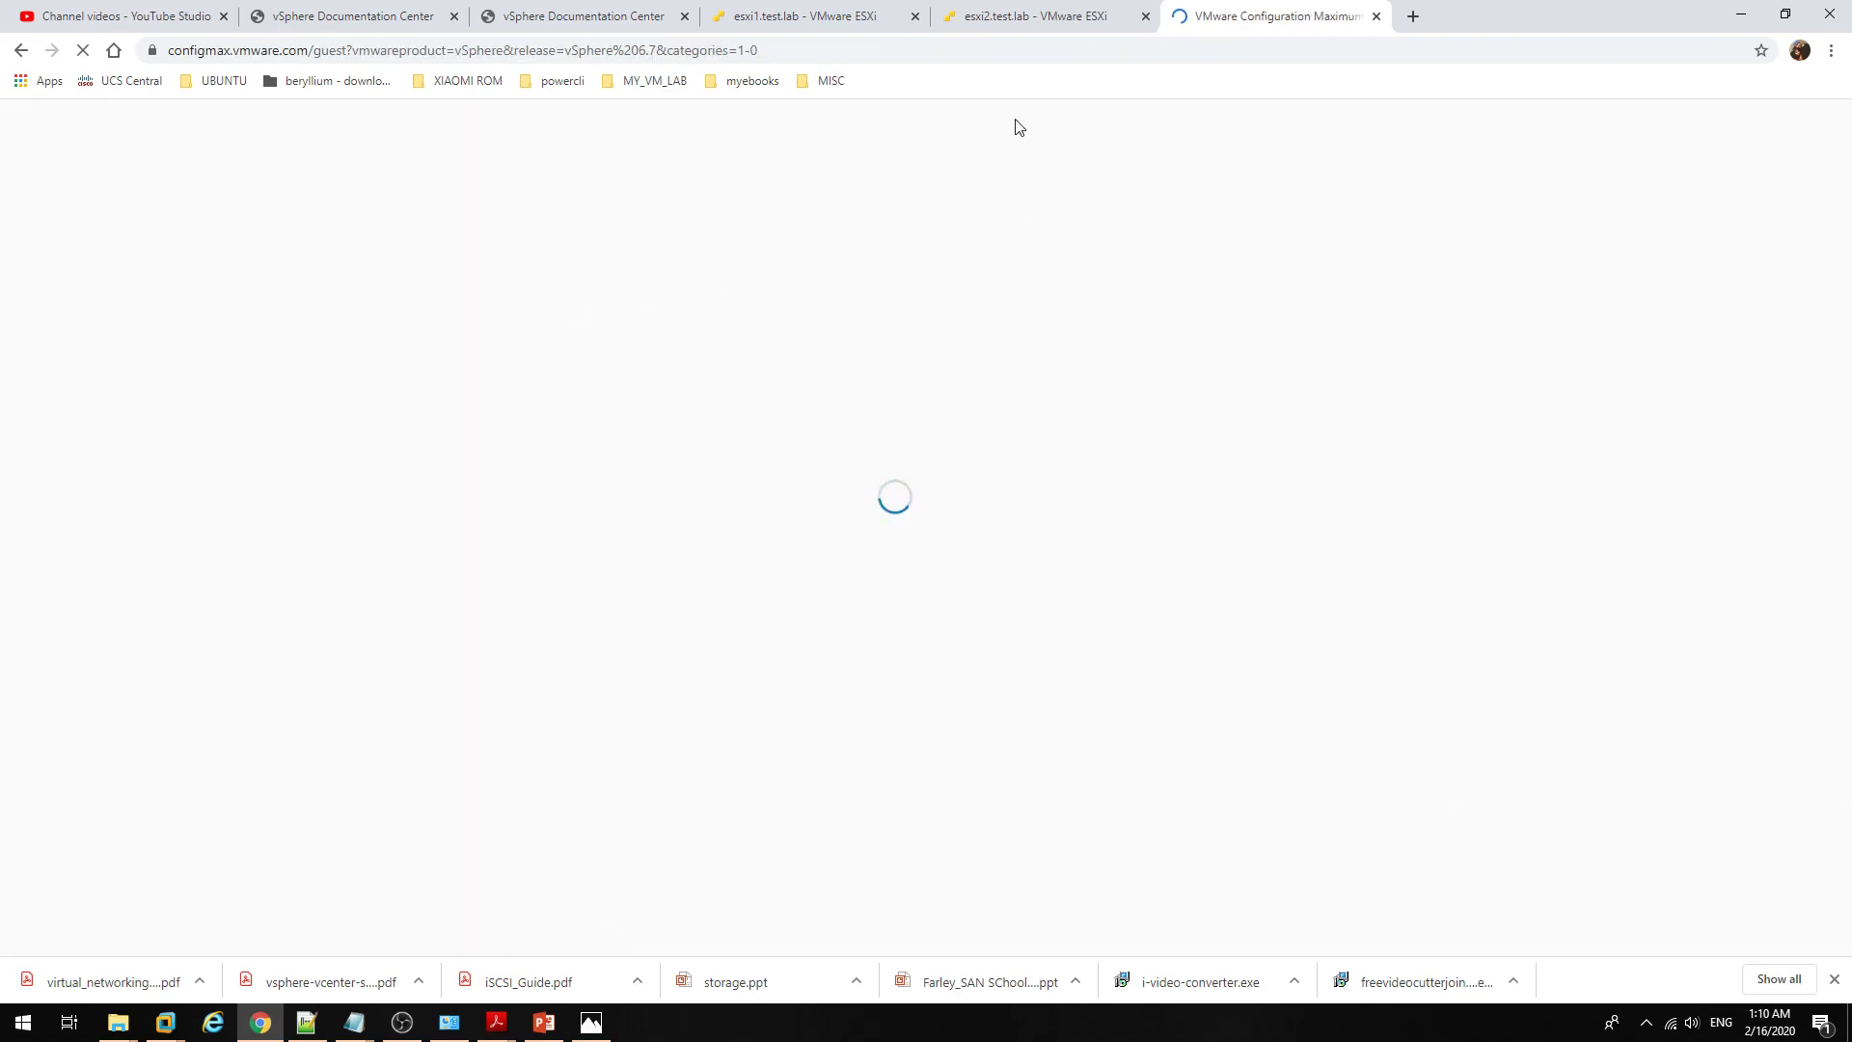
{"action": "left_click", "coordinate": [836, 24]}
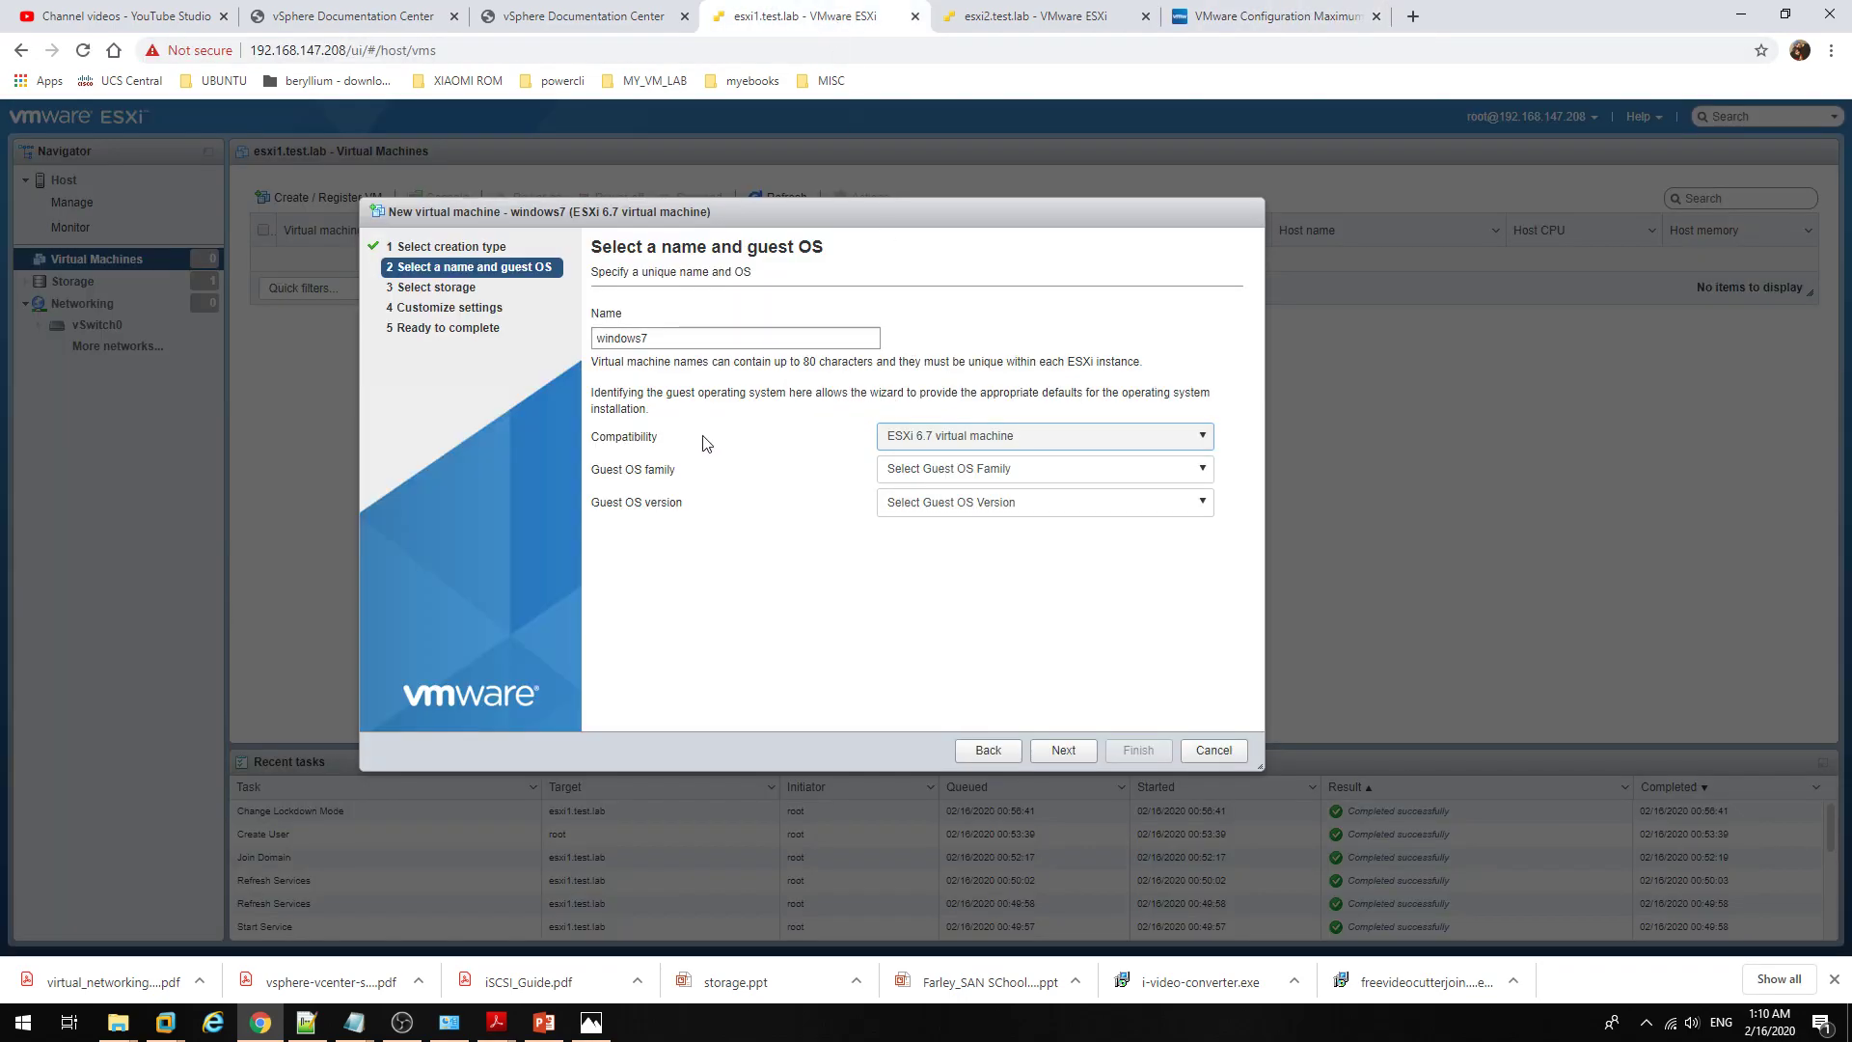
{"action": "left_click", "coordinate": [1220, 16]}
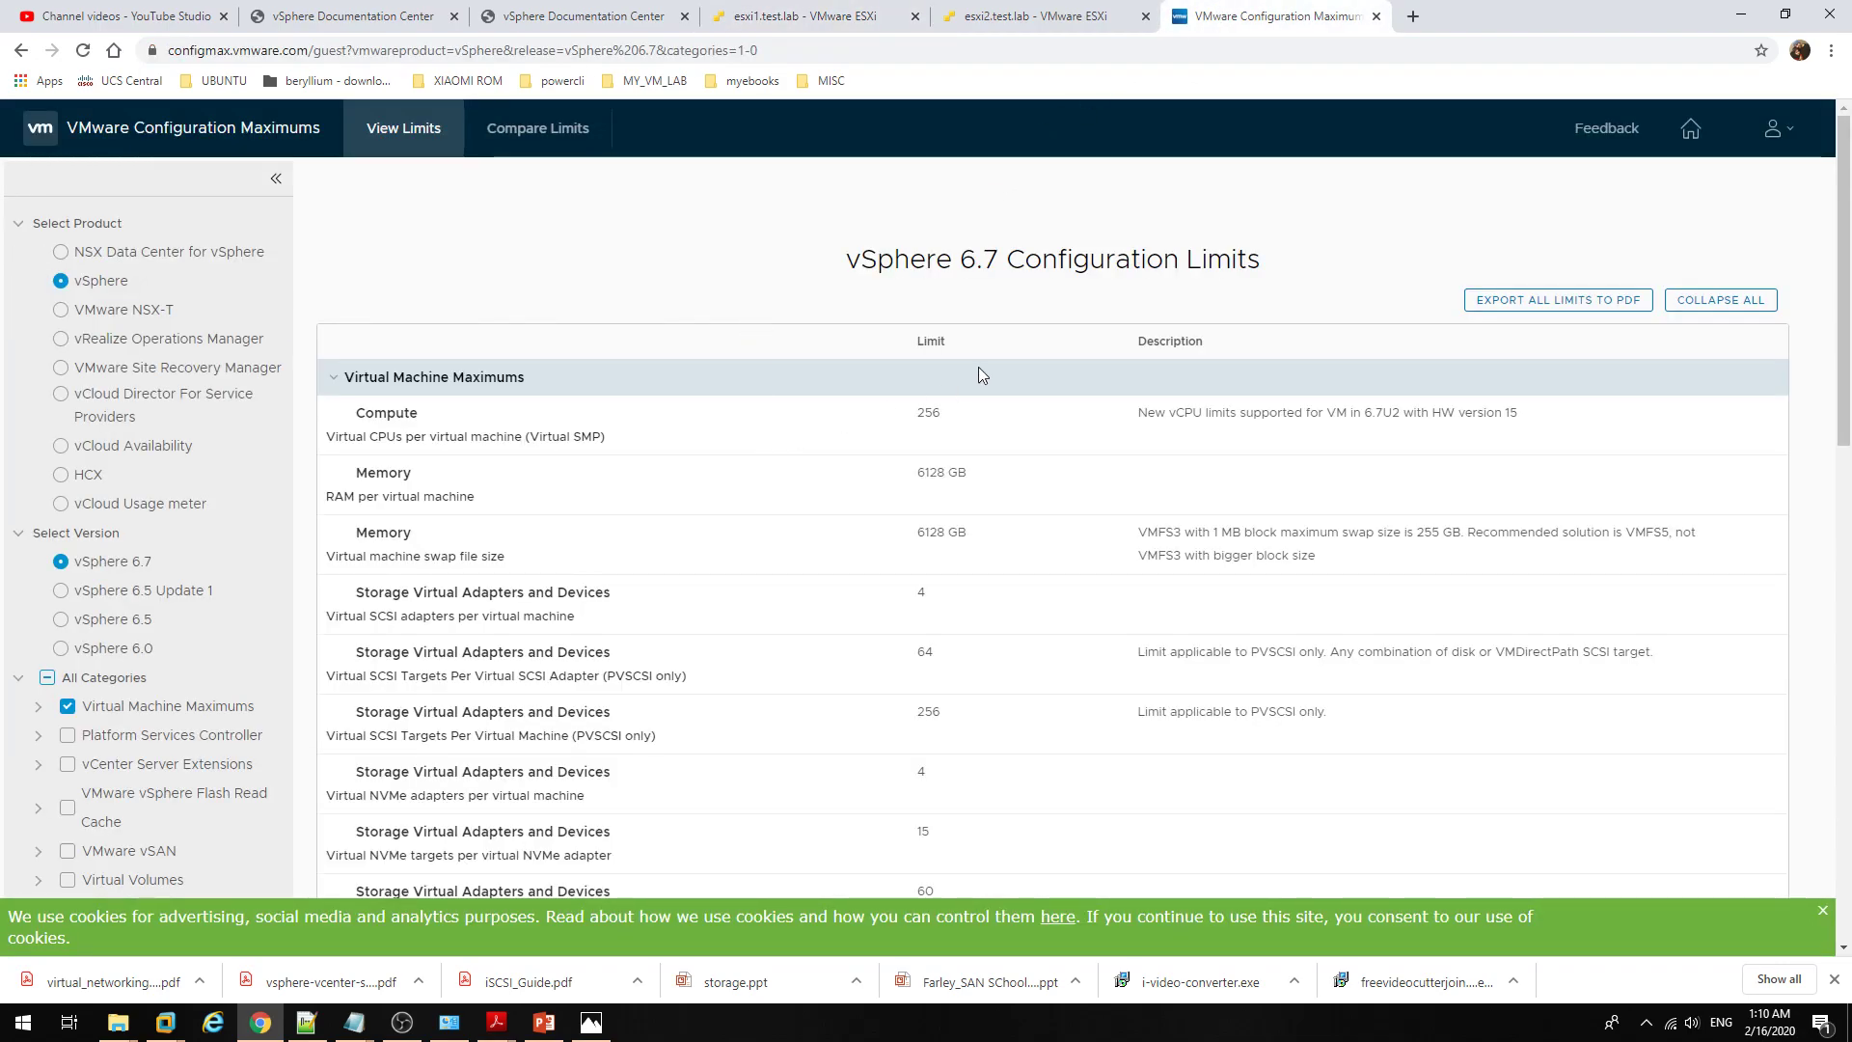
{"action": "scroll", "coordinate": [976, 373], "scroll_direction": "down", "scroll_amount": 1}
{"action": "left_click_drag", "start_coordinate": [356, 312], "coordinate": [944, 325]}
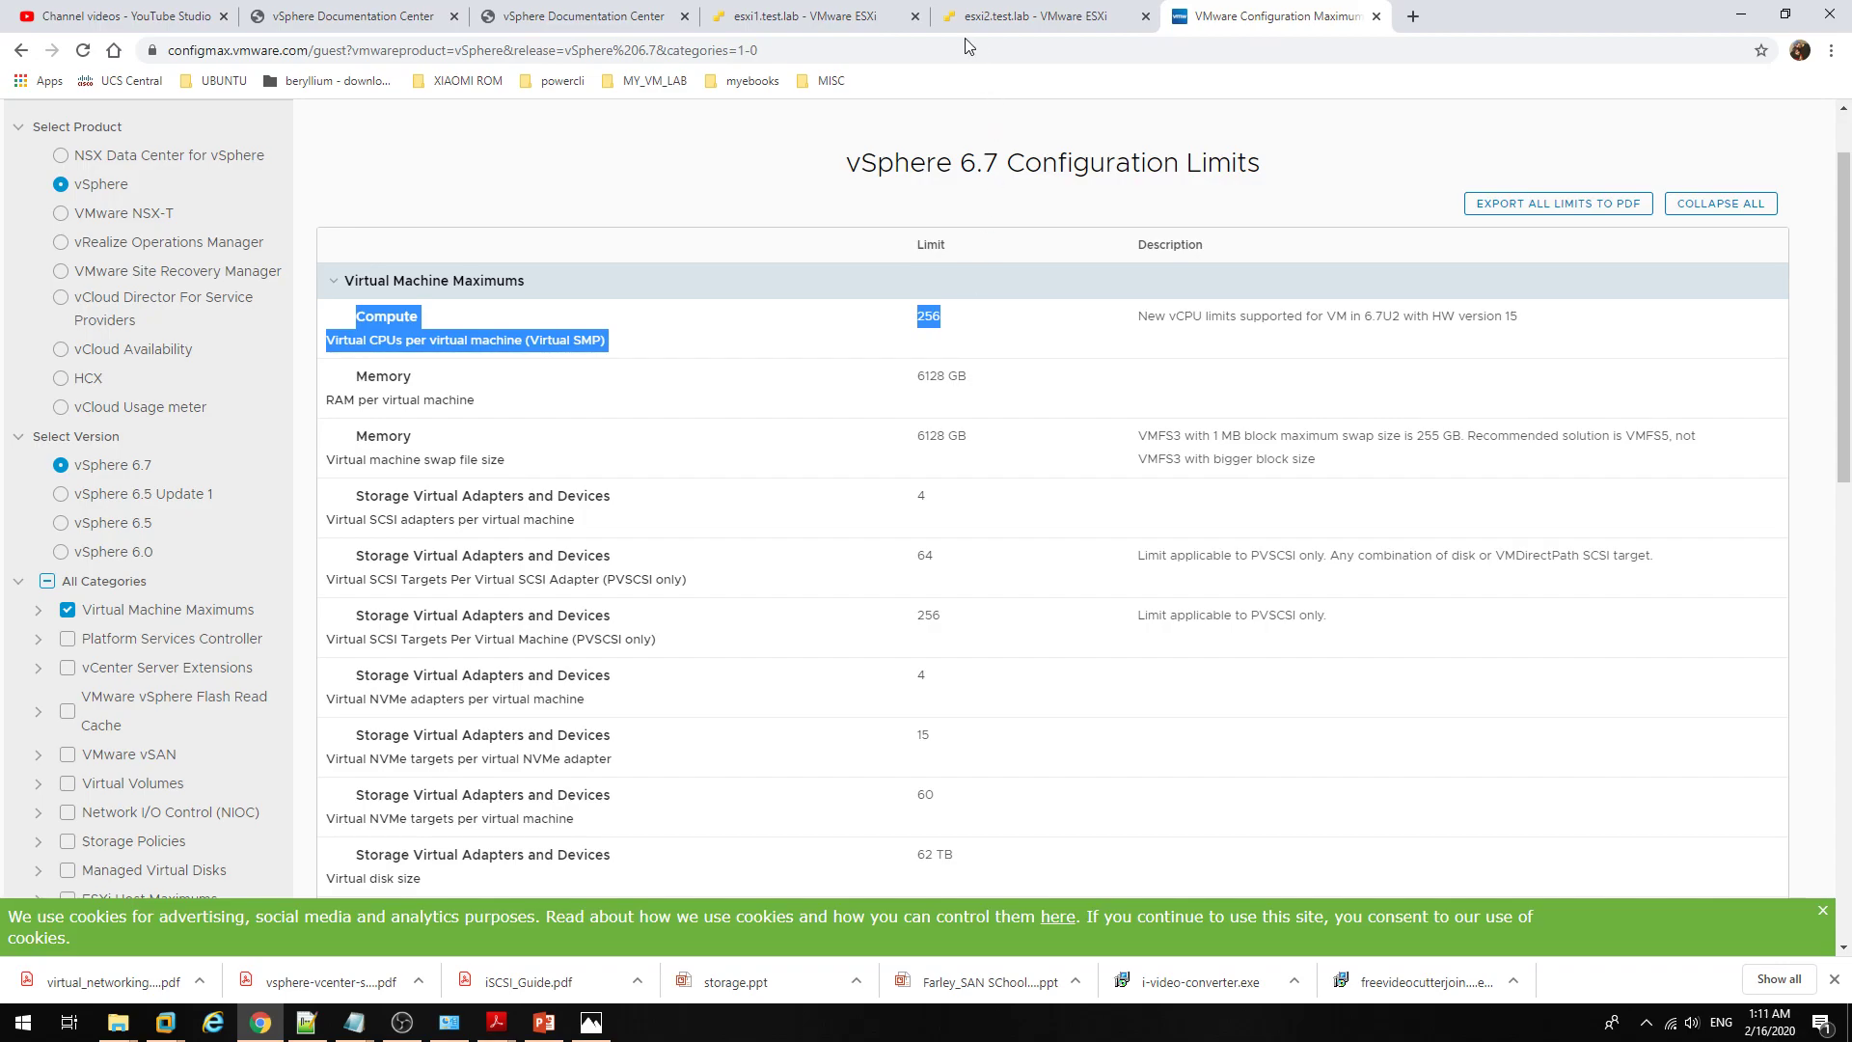
{"action": "left_click", "coordinate": [793, 16]}
{"action": "left_click", "coordinate": [946, 443]}
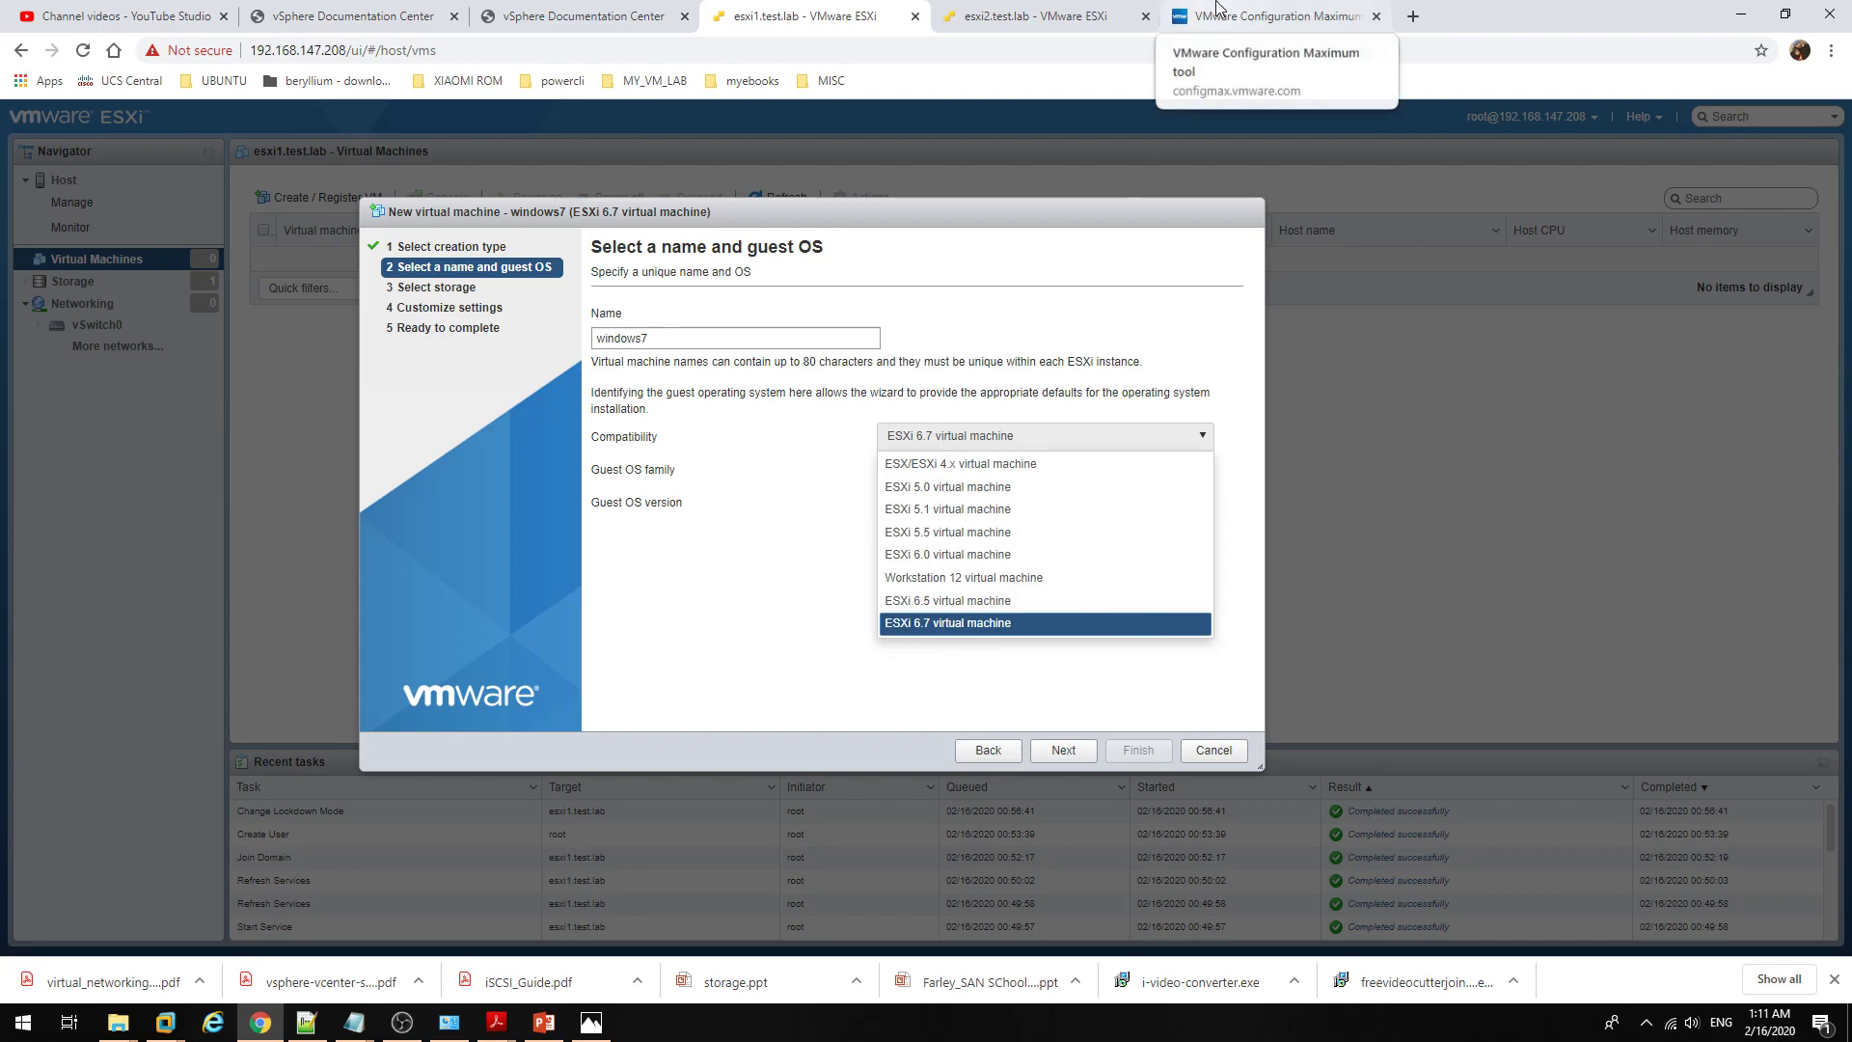
{"action": "left_click", "coordinate": [1025, 440]}
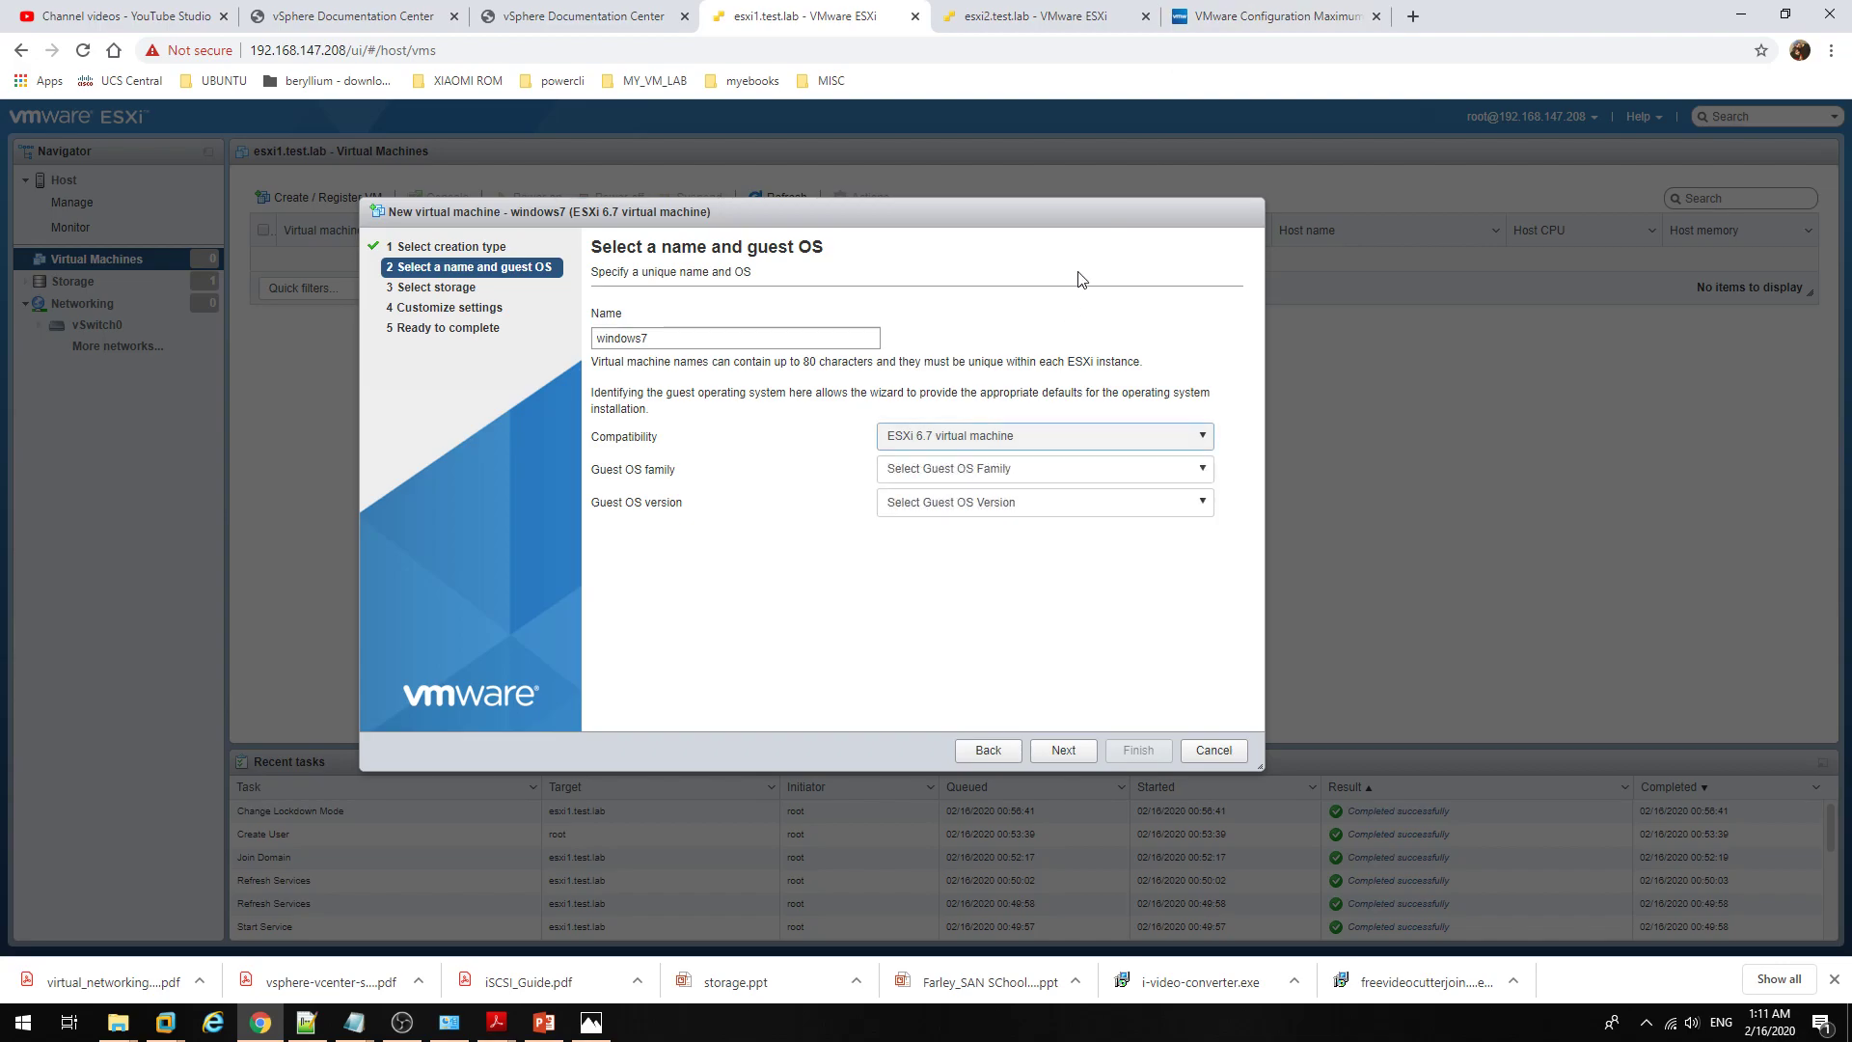
Step: Note the 6128 GB RAM per VM limit, then switch the wizard's compatibility to ESXi 6.5
{"action": "left_click", "coordinate": [1217, 18]}
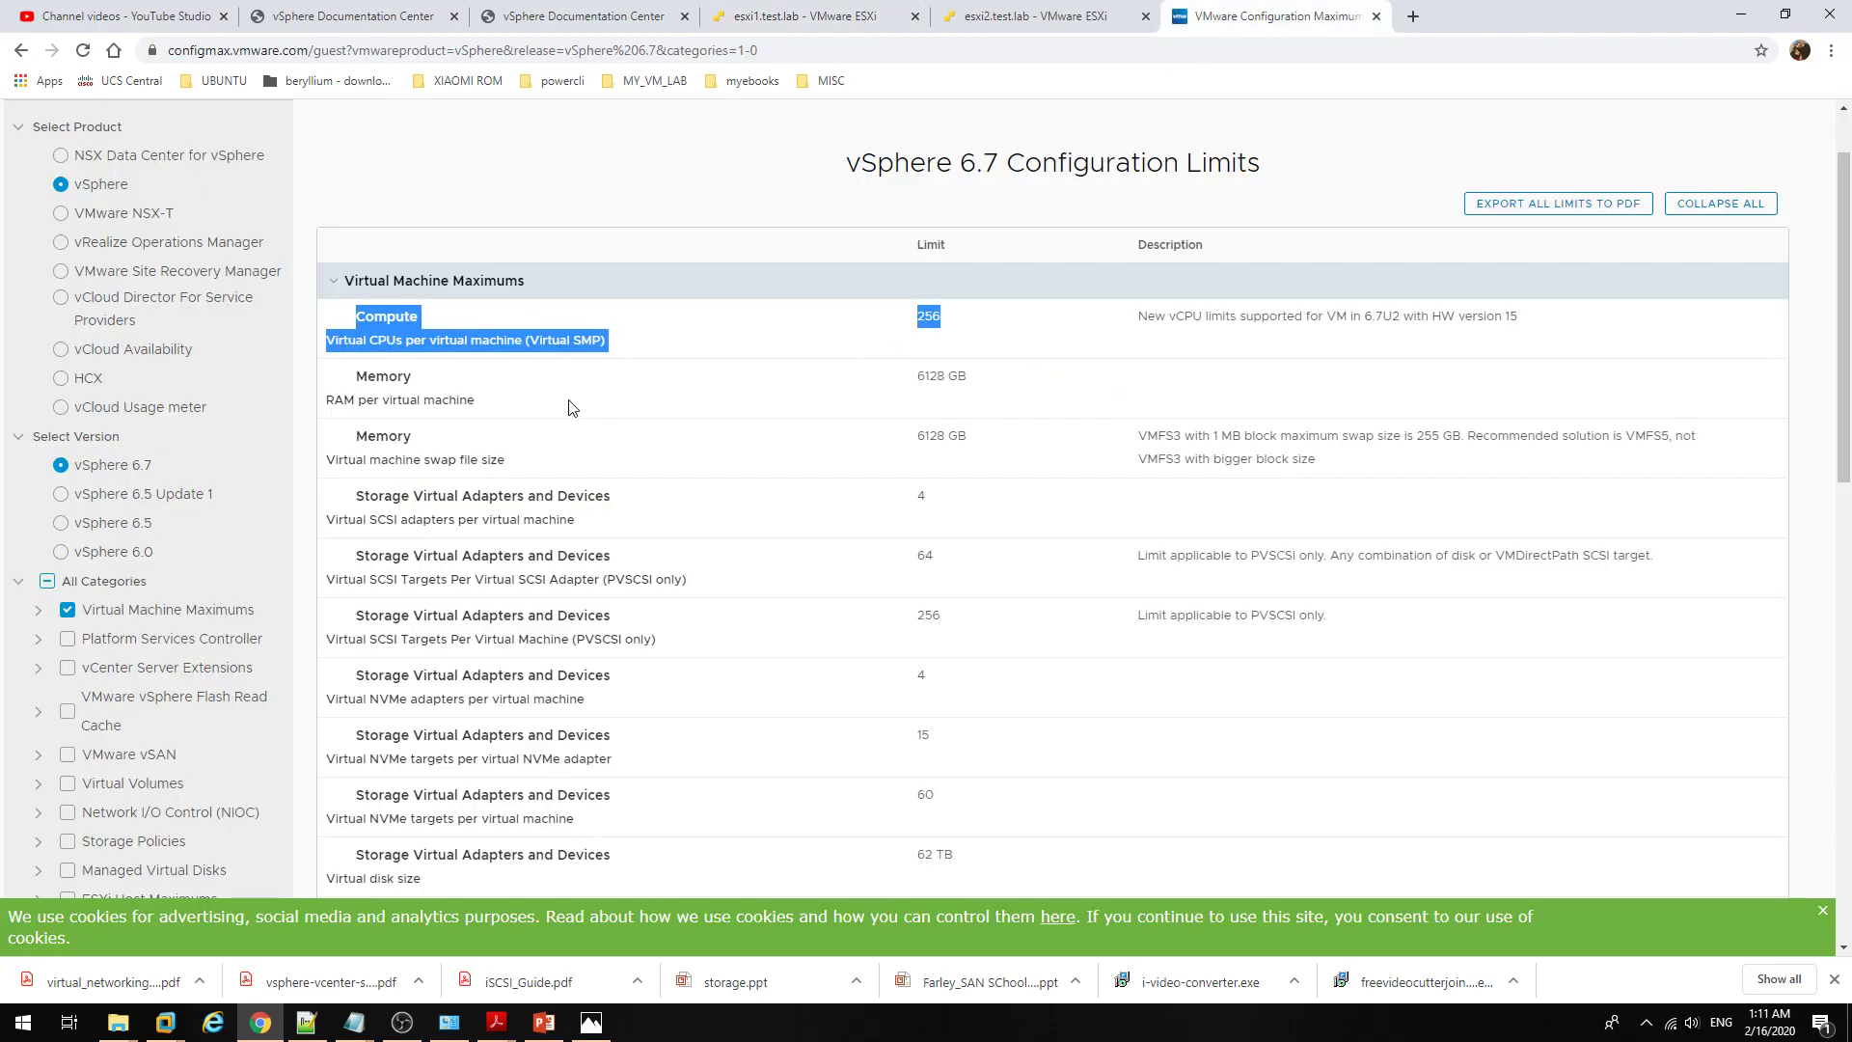
{"action": "left_click_drag", "start_coordinate": [360, 383], "coordinate": [997, 394]}
{"action": "left_click", "coordinate": [1019, 390]}
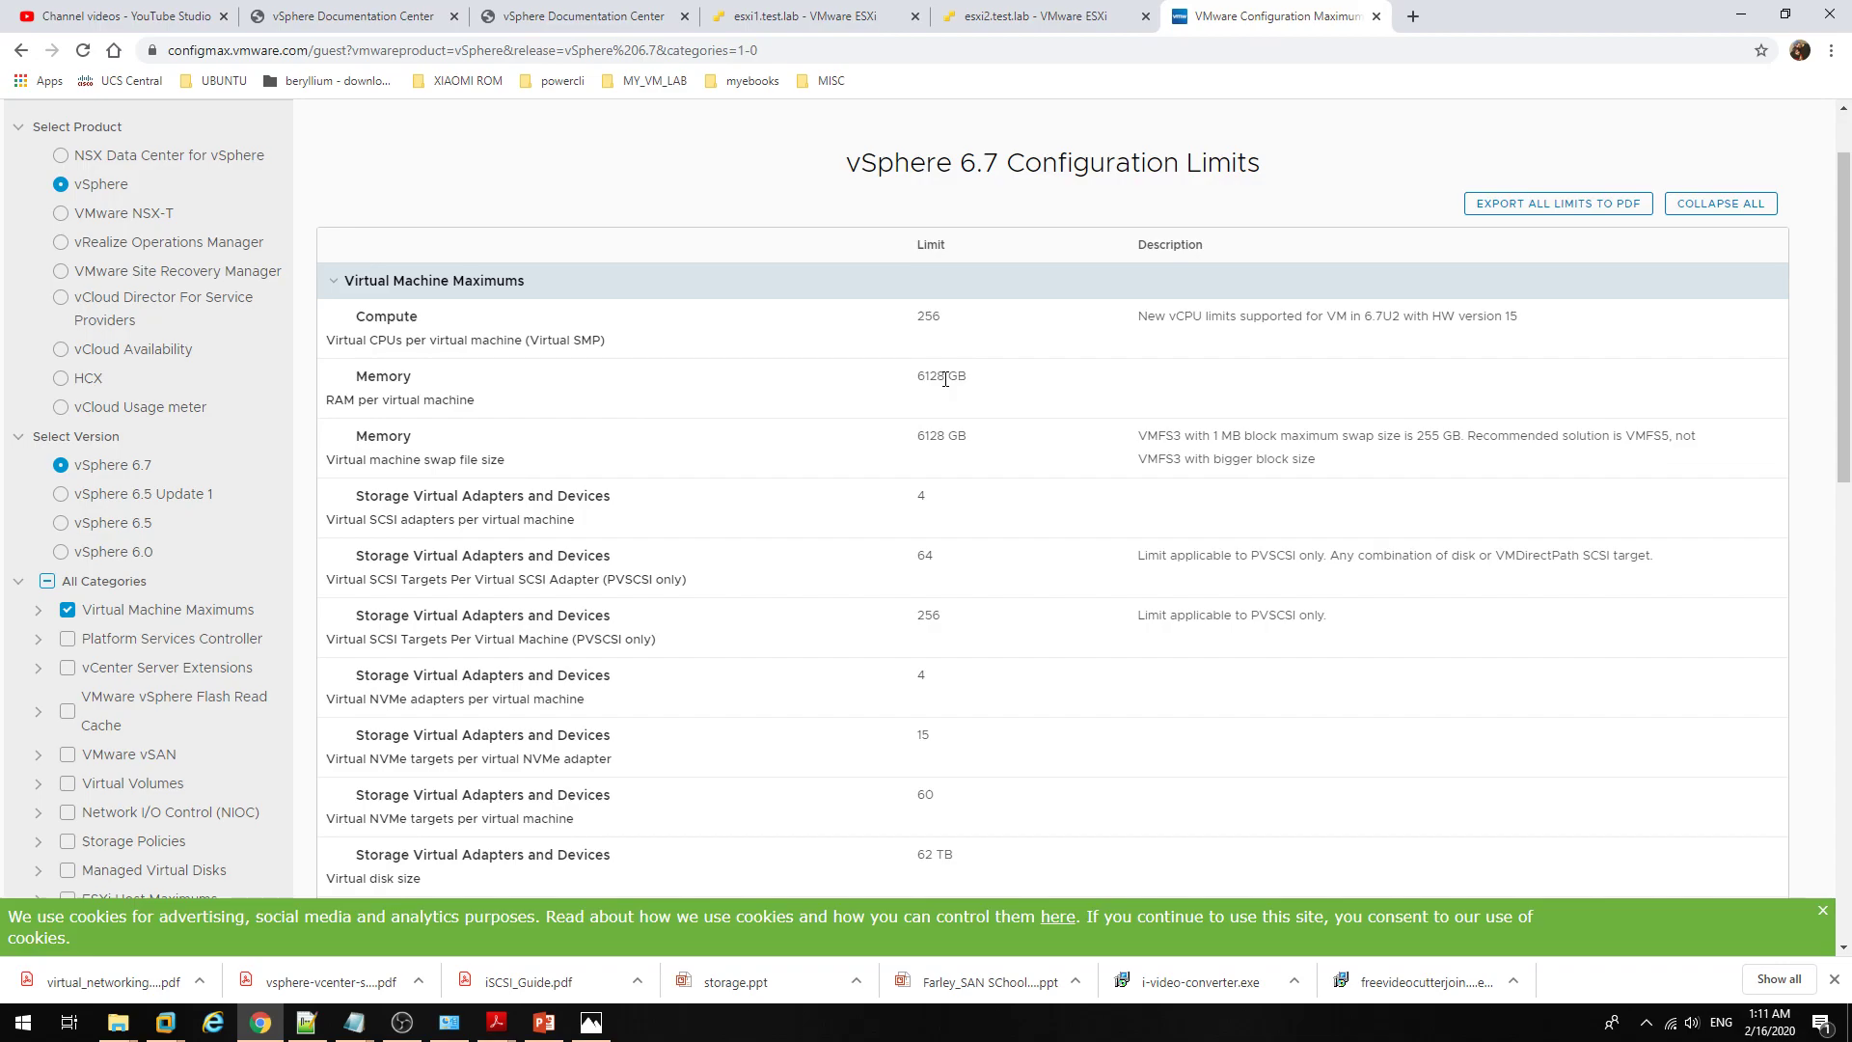
{"action": "left_click", "coordinate": [806, 15]}
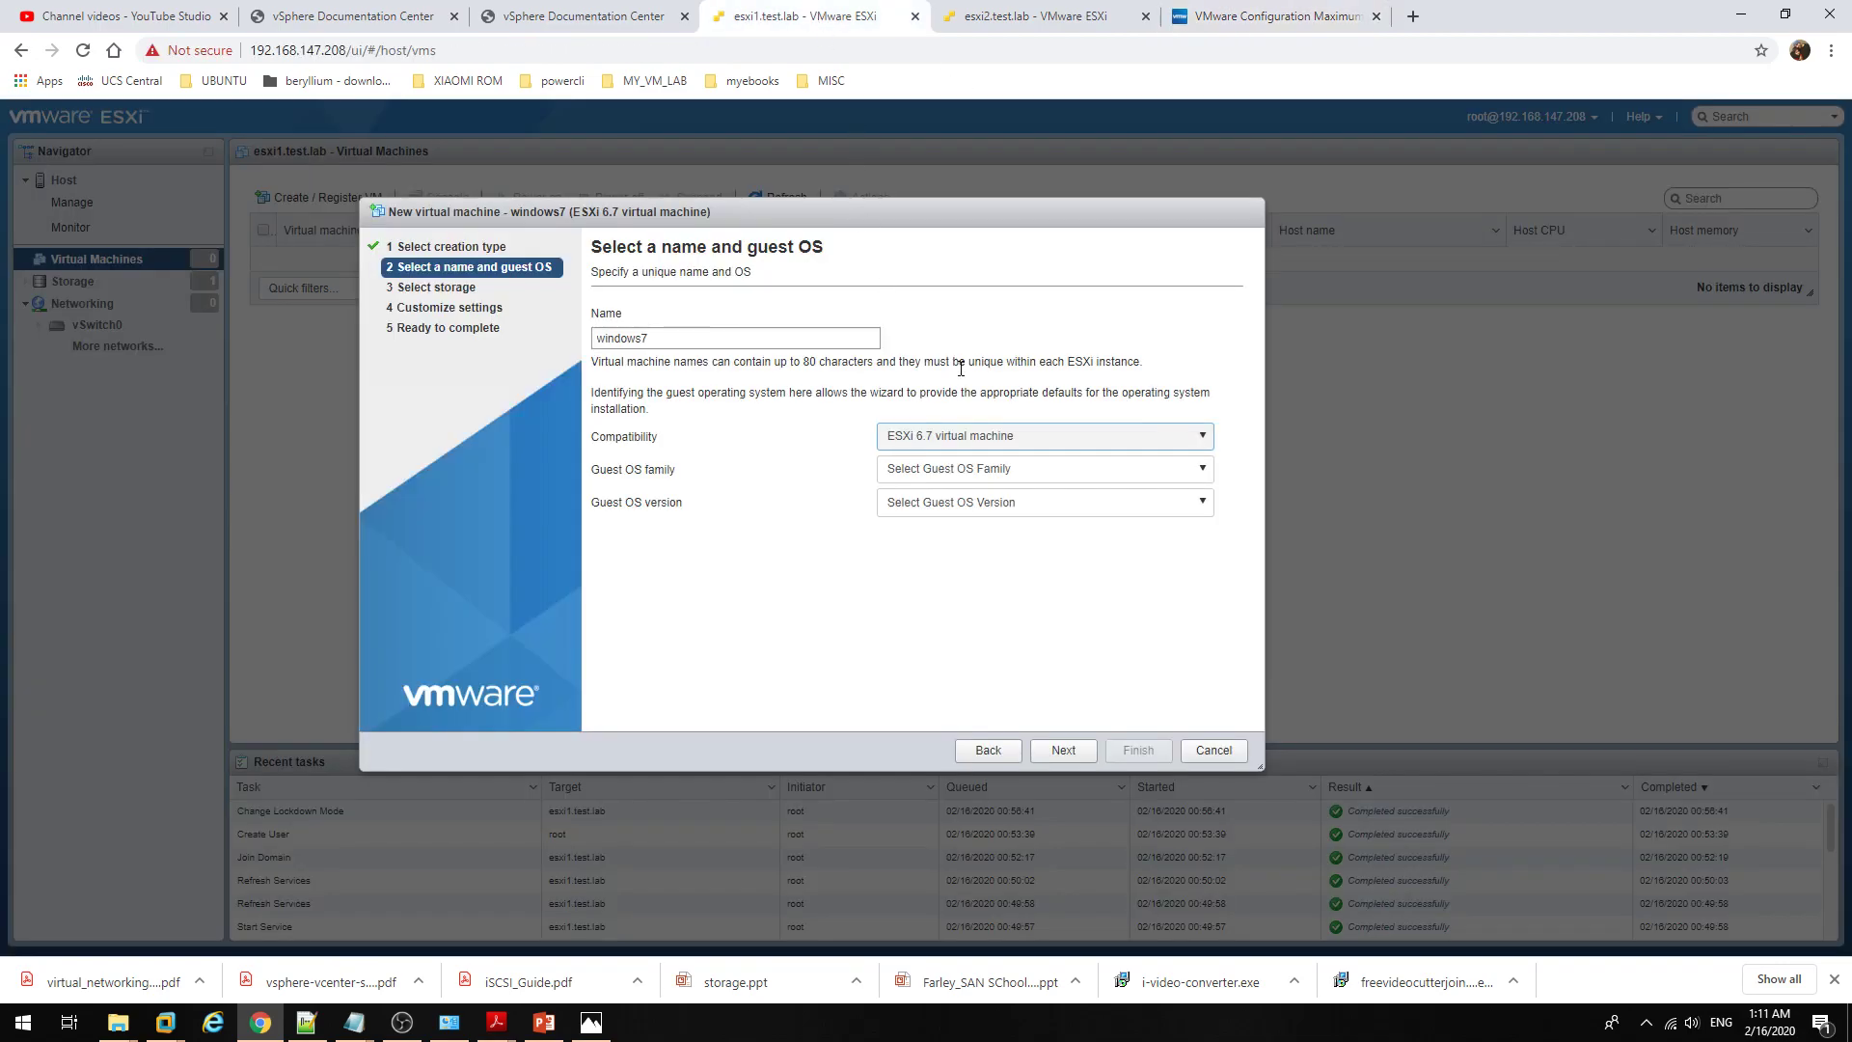
{"action": "left_click", "coordinate": [989, 435]}
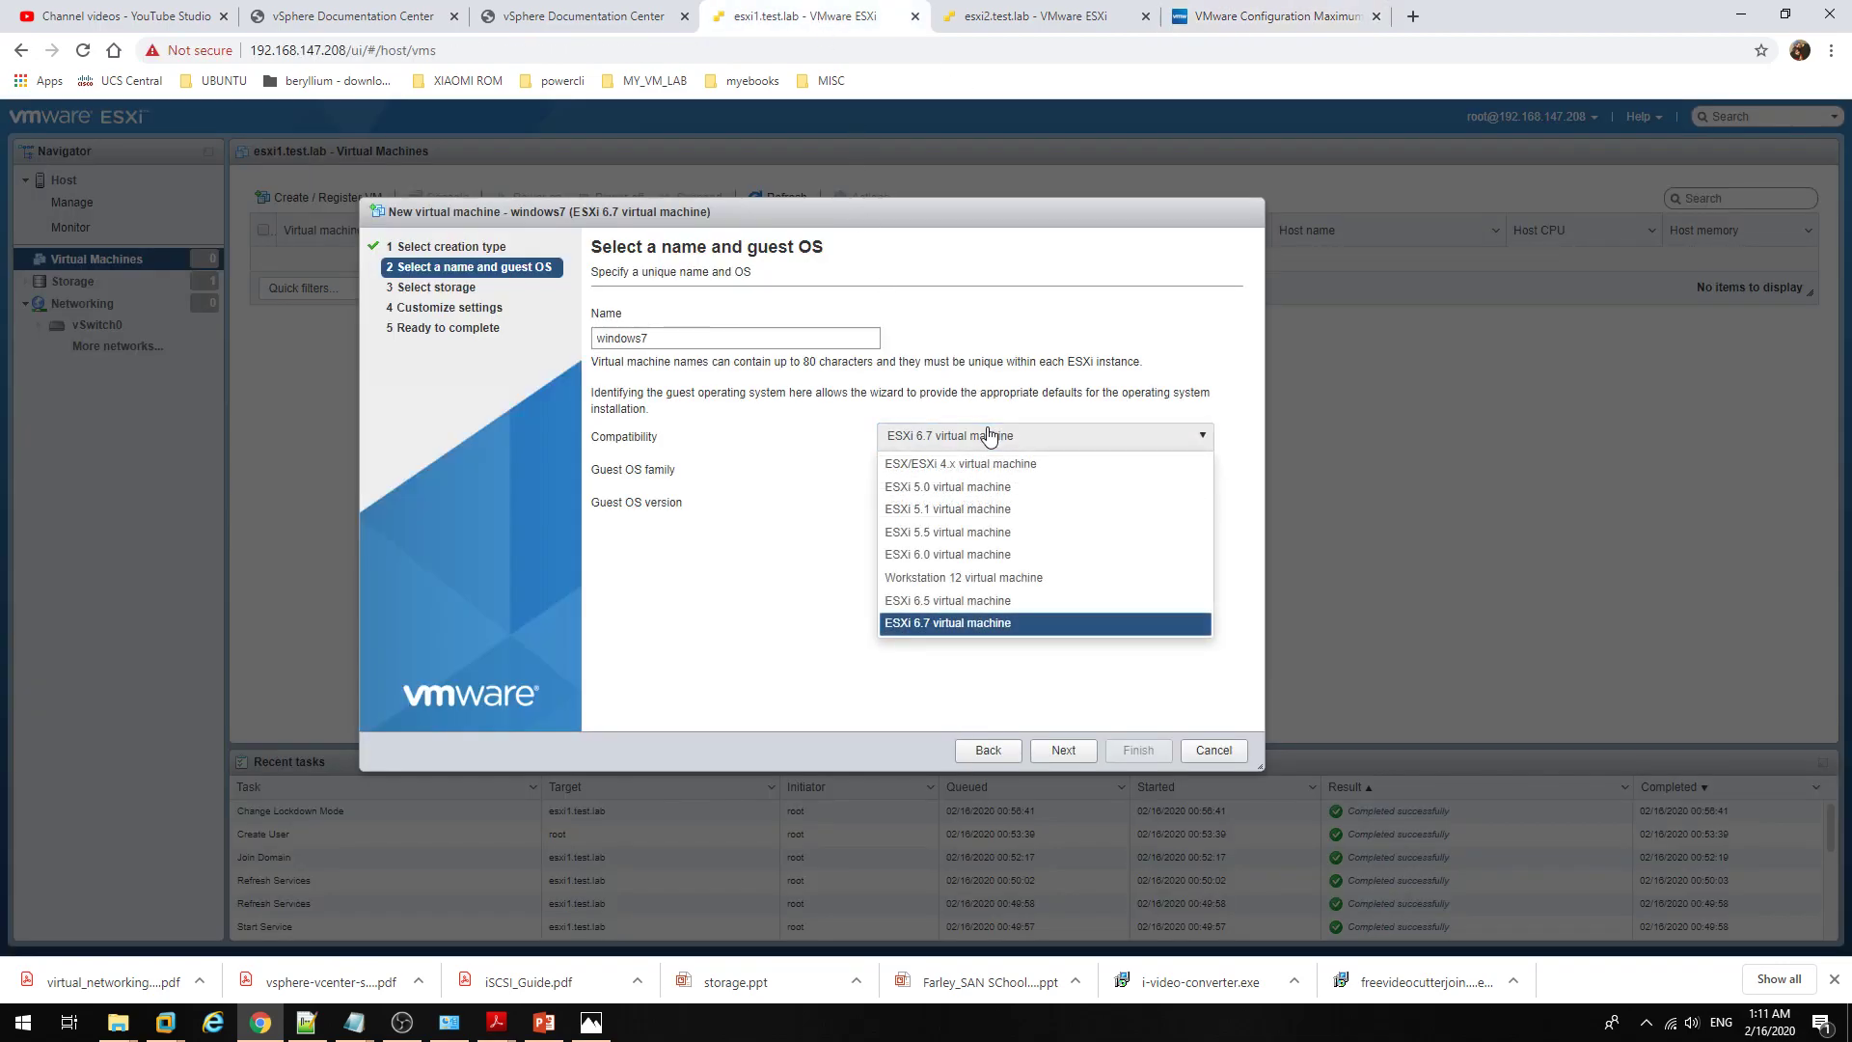
{"action": "left_click", "coordinate": [1008, 600]}
{"action": "left_click", "coordinate": [1264, 12]}
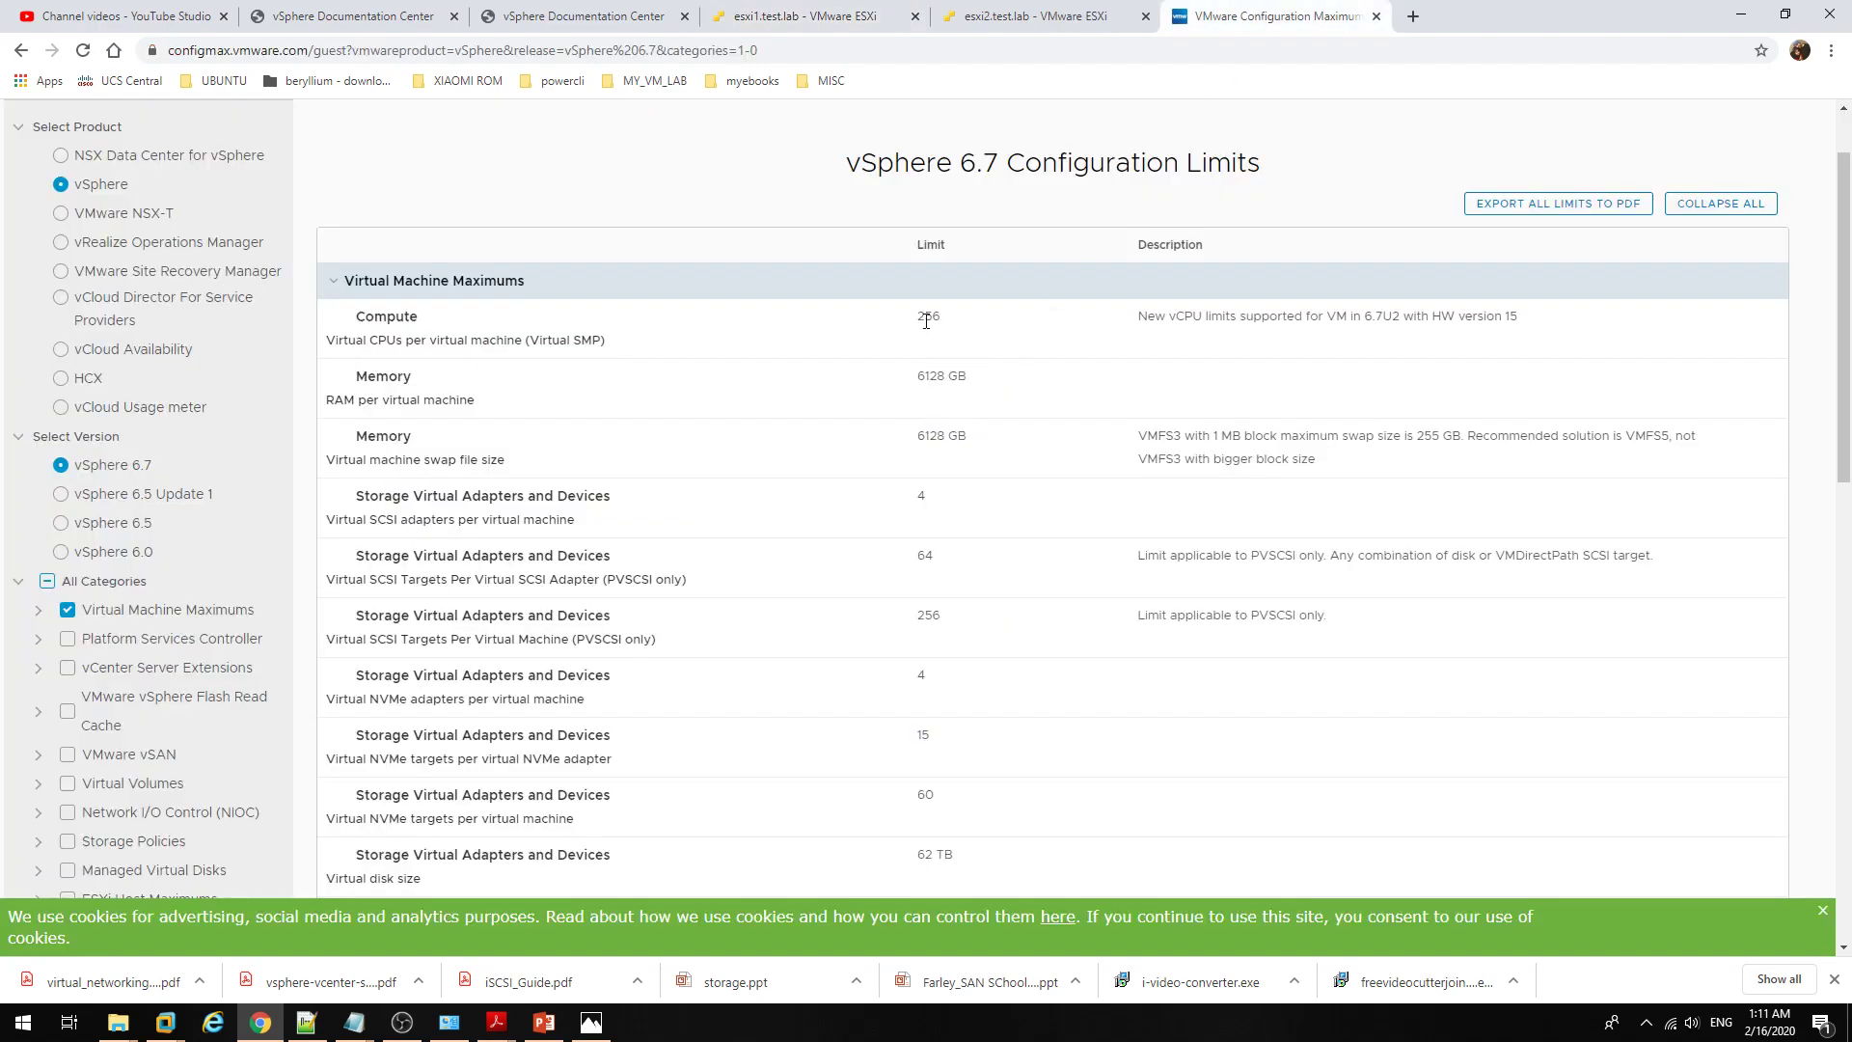
Step: Switch the Configuration Maximums tool to vSphere 6.5 and check its 128 vCPU per VM limit
{"action": "left_click", "coordinate": [1414, 16]}
{"action": "type", "text": "v"}
{"action": "left_click", "coordinate": [1260, 12]}
{"action": "left_click", "coordinate": [143, 524]}
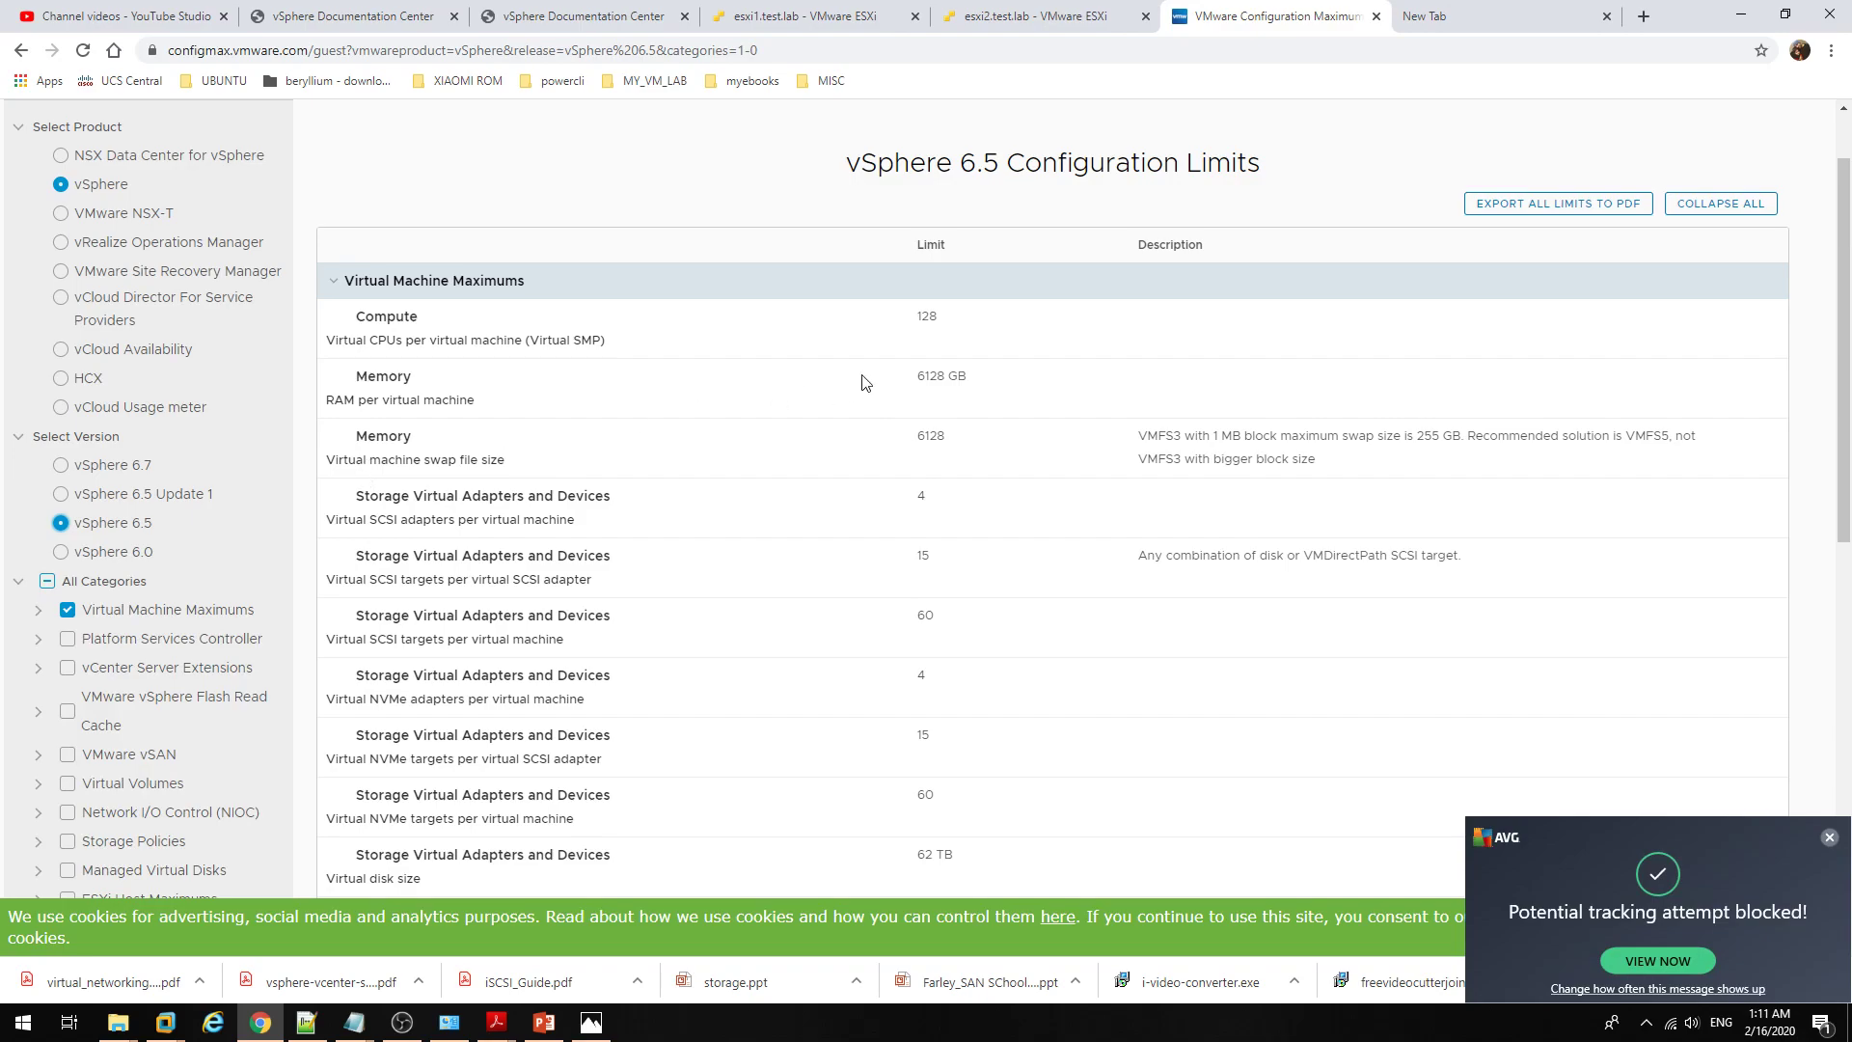
{"action": "double_click", "coordinate": [929, 318]}
{"action": "left_click", "coordinate": [959, 333]}
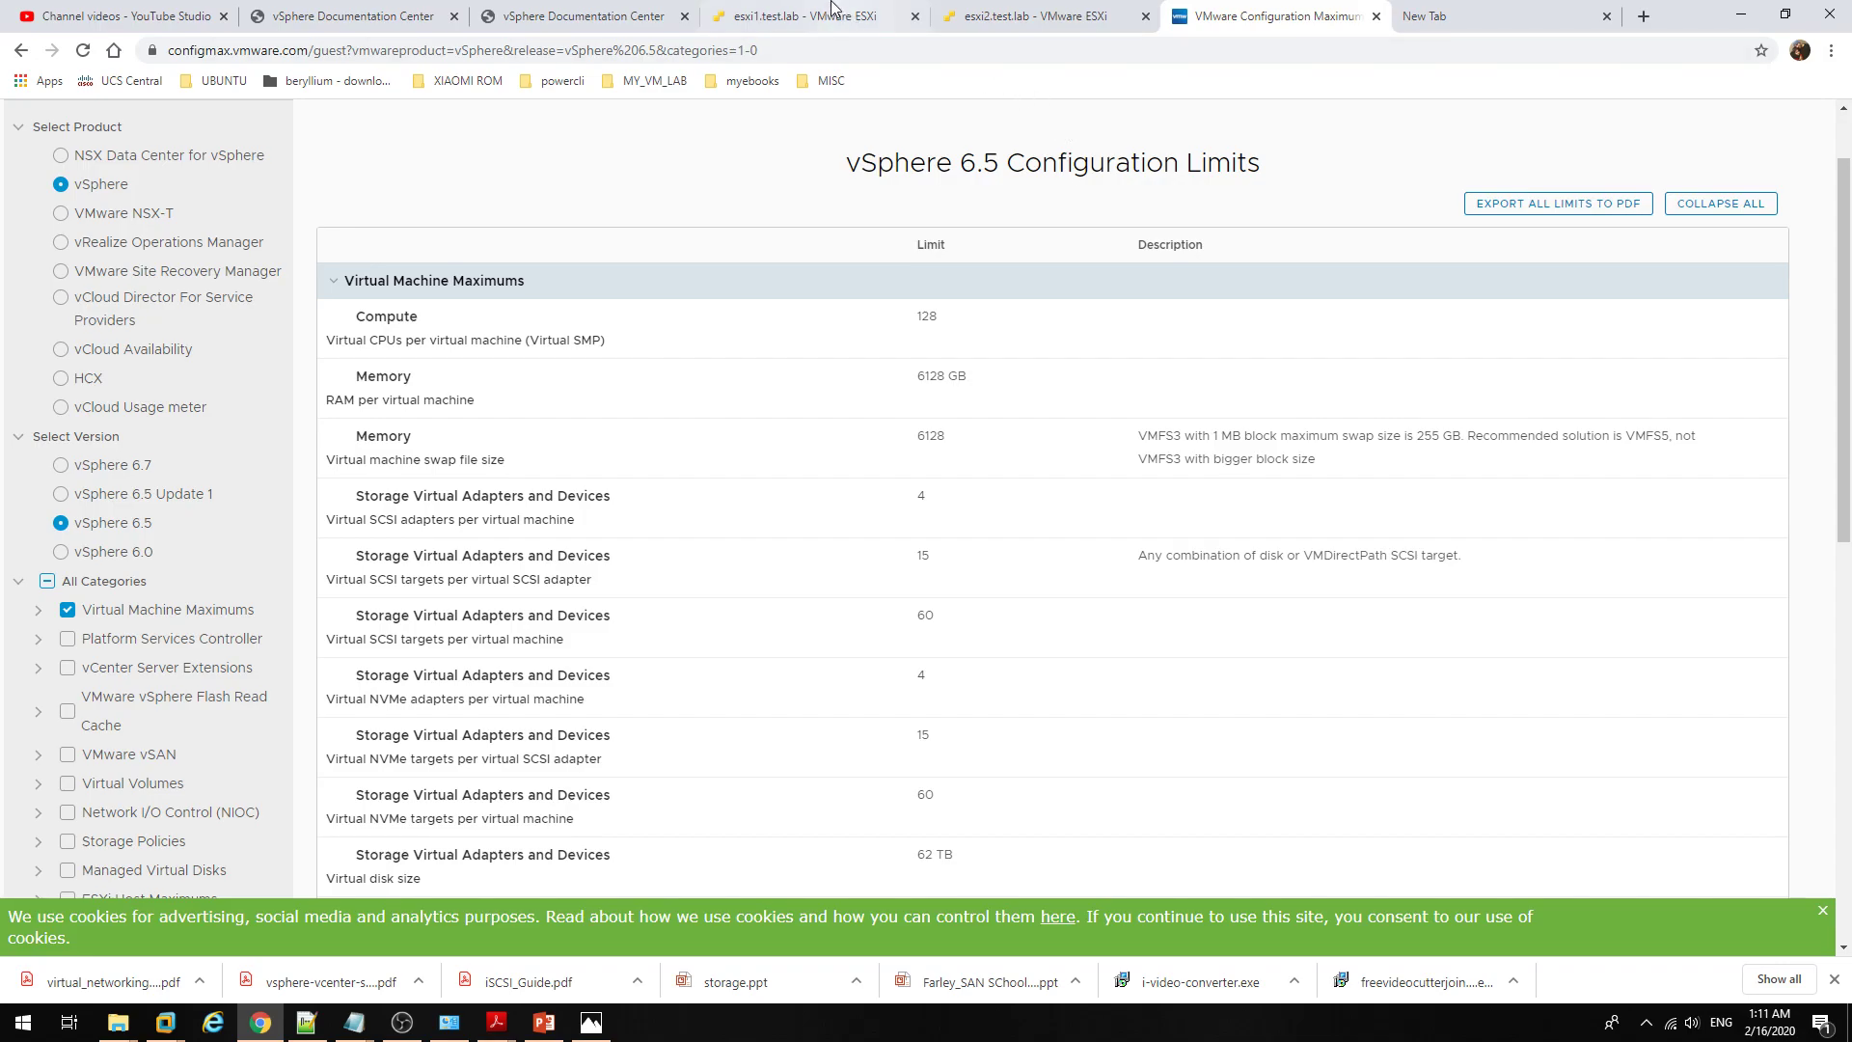
{"action": "left_click", "coordinate": [831, 15]}
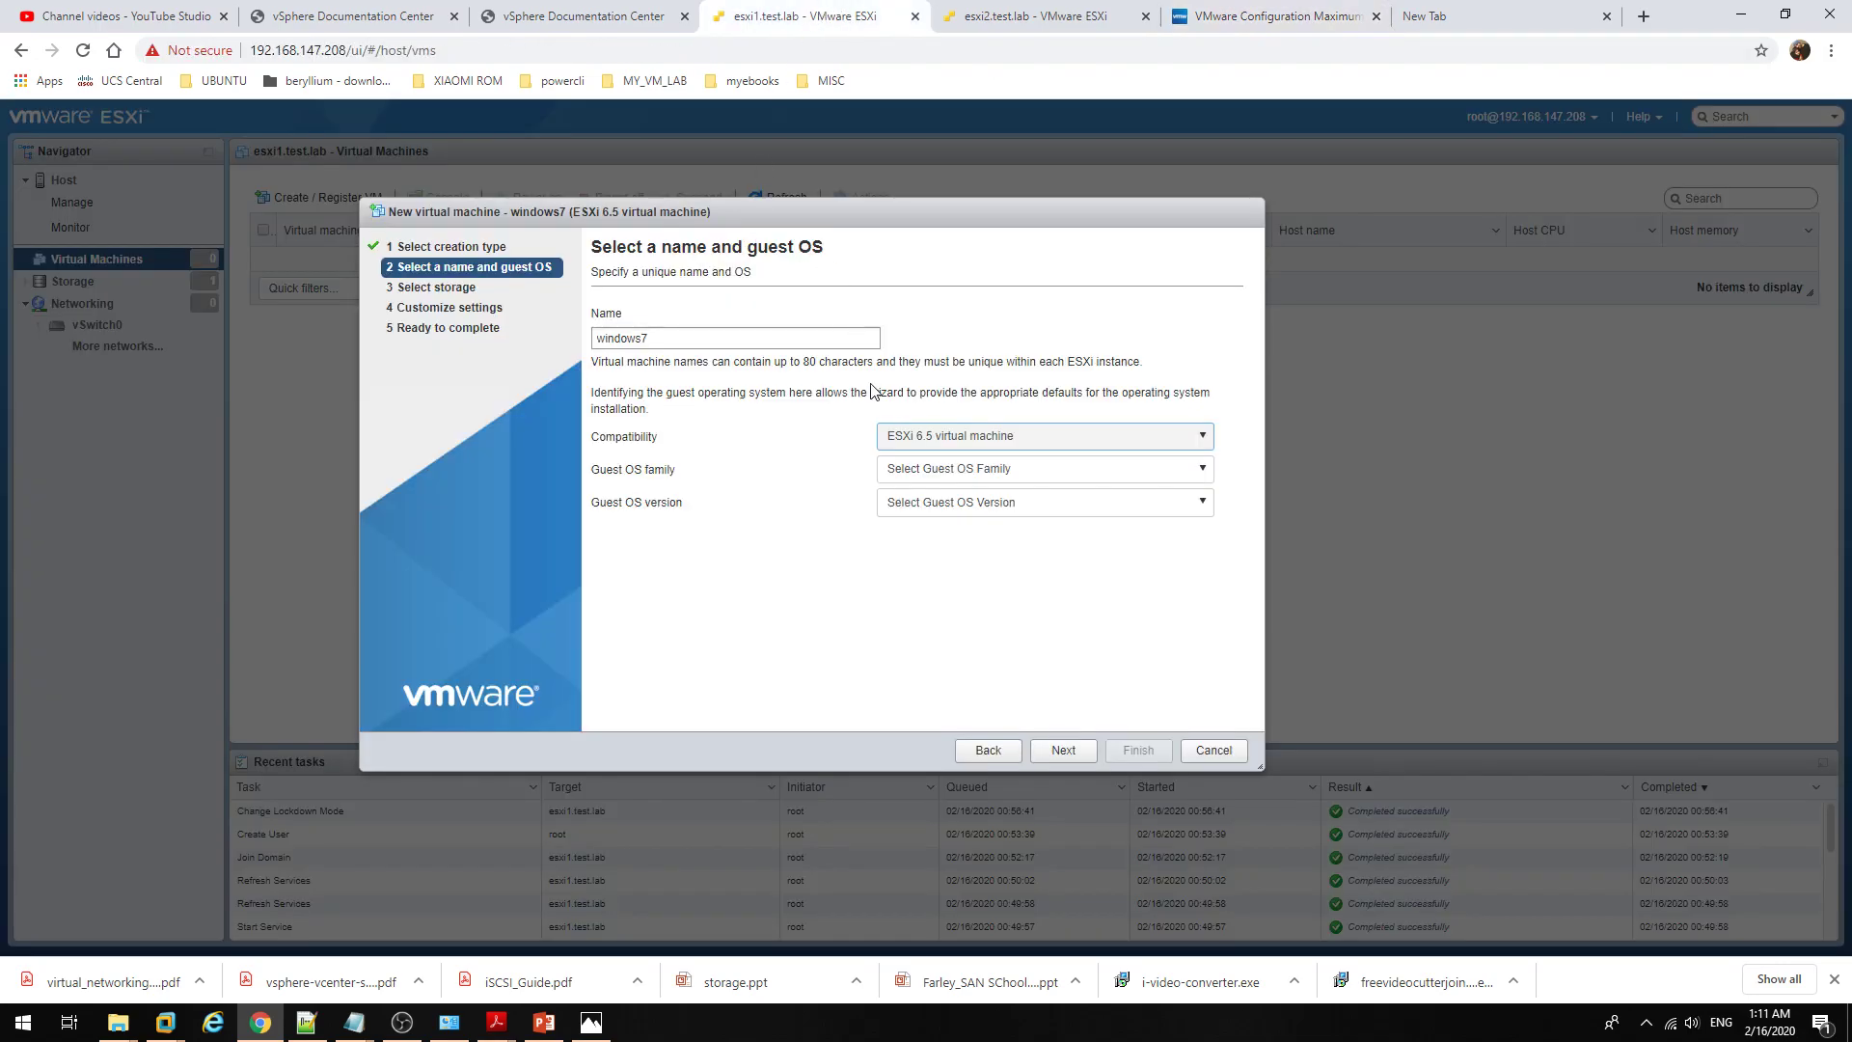
Step: Set the windows7 VM to ESXi 6.7 virtual machine compatibility with the Windows guest OS family
{"action": "left_click", "coordinate": [924, 436]}
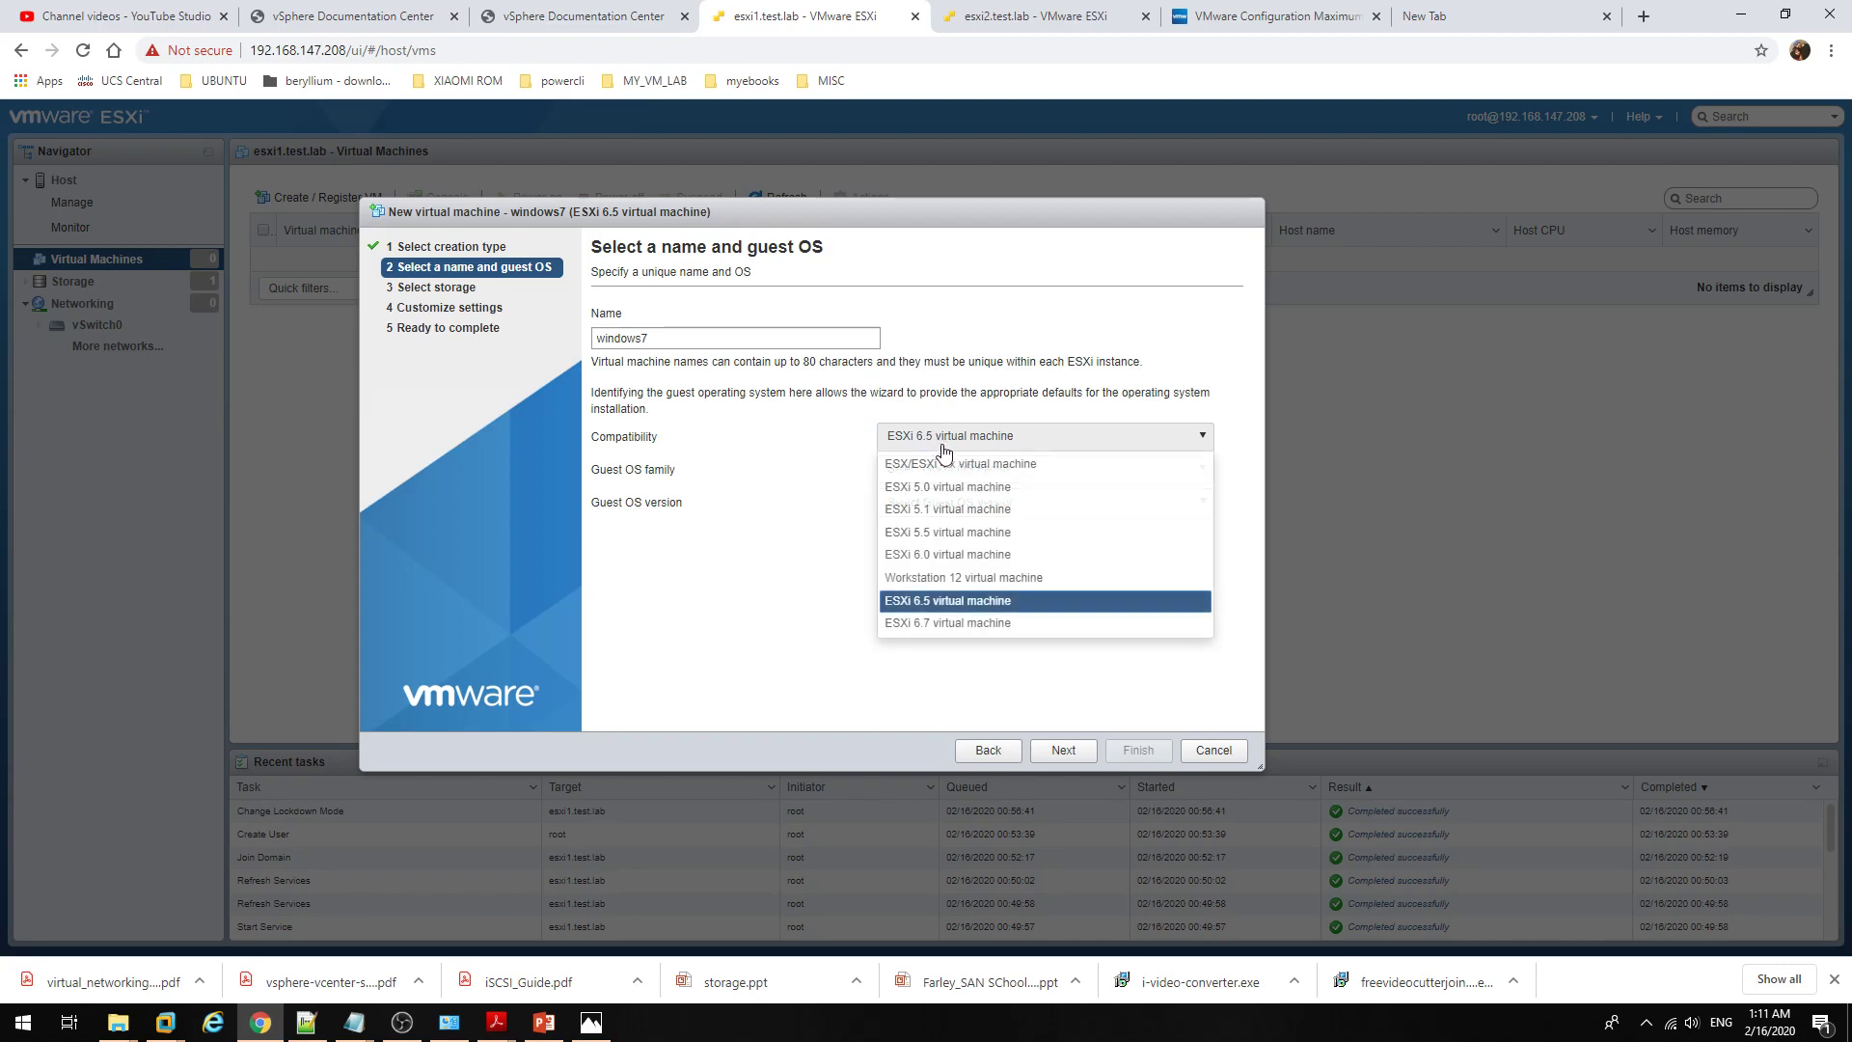
{"action": "left_click", "coordinate": [1012, 628]}
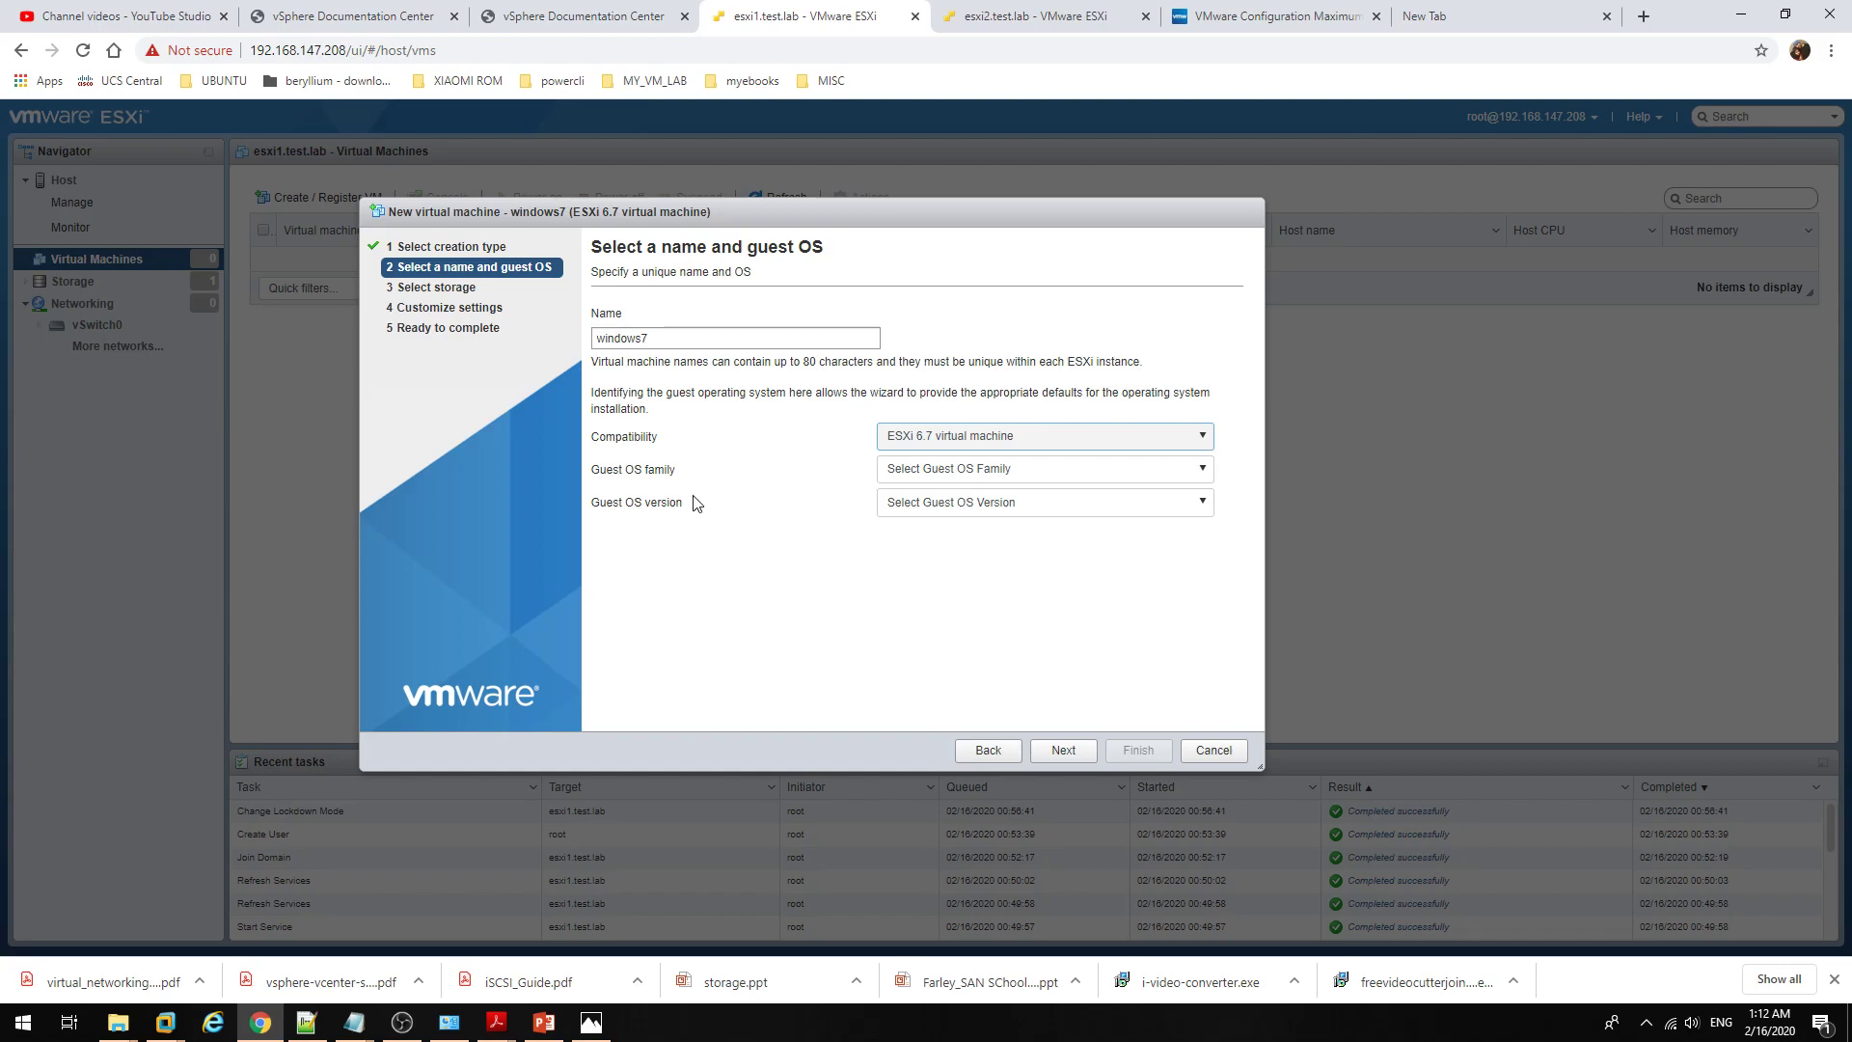
{"action": "left_click", "coordinate": [946, 481]}
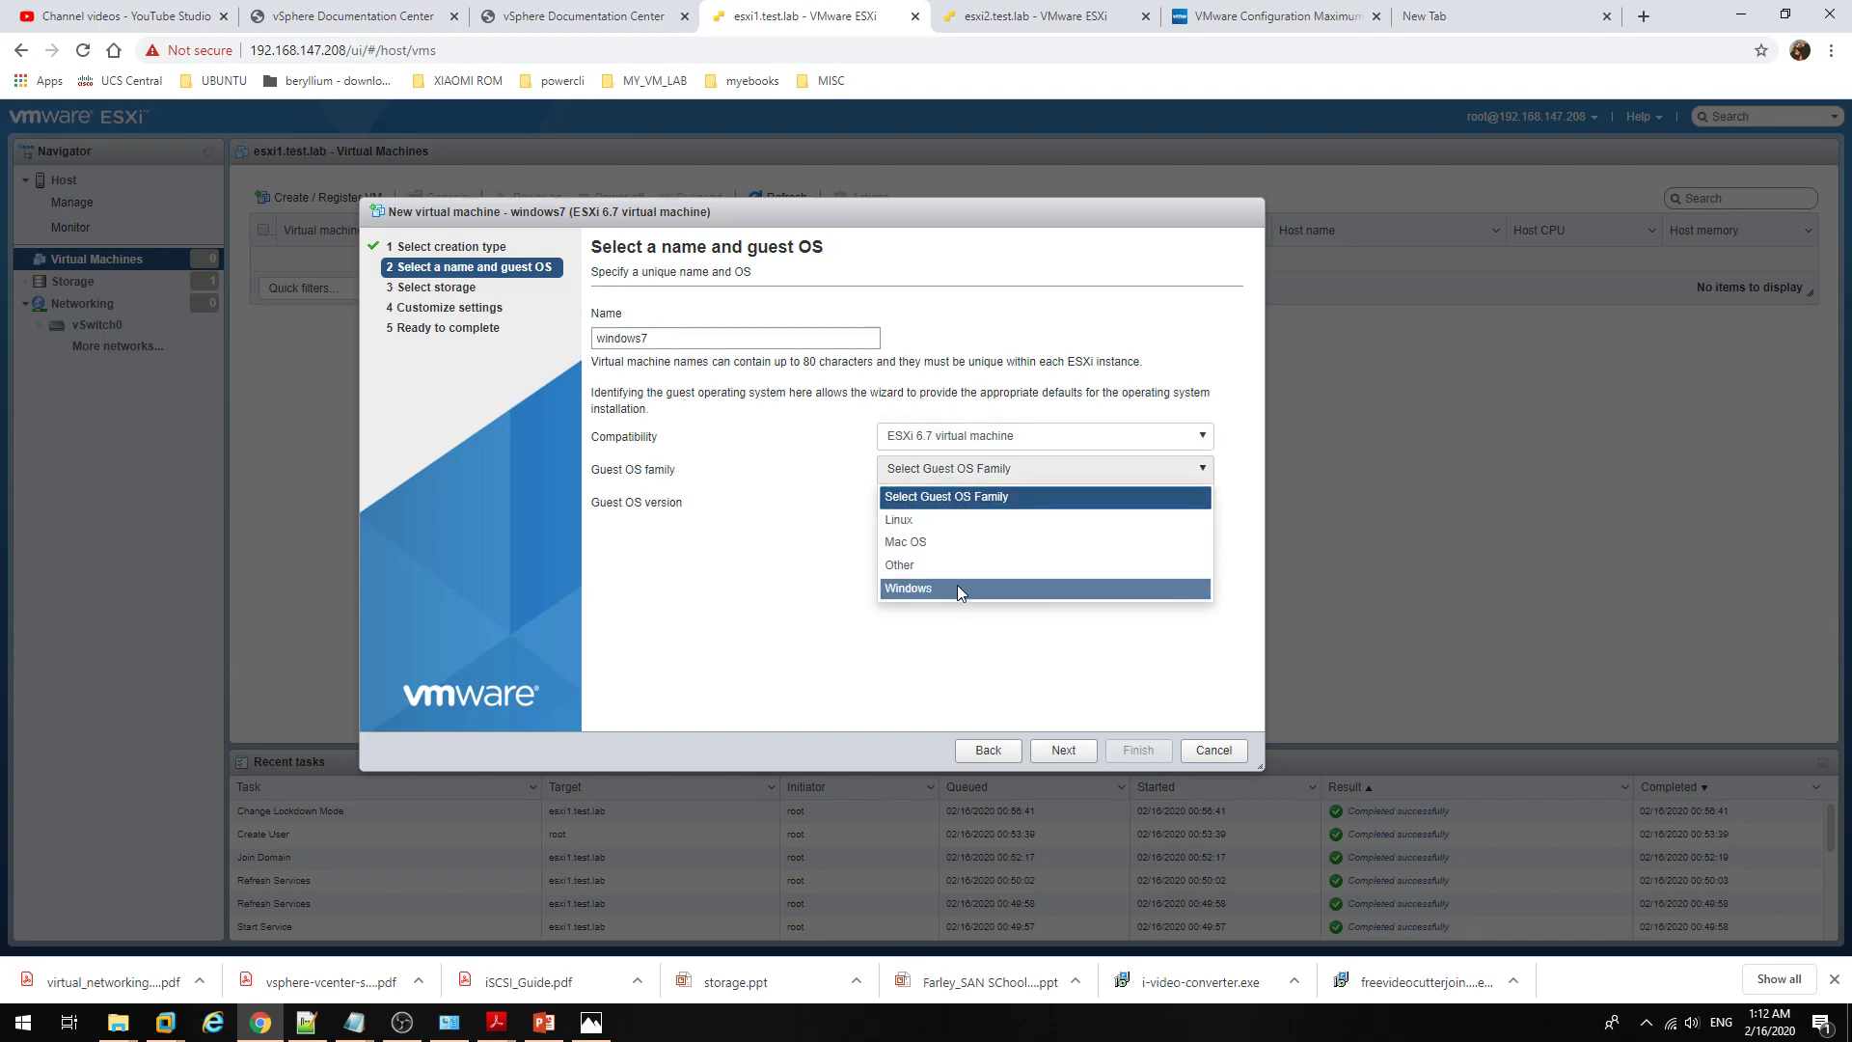
{"action": "left_click", "coordinate": [958, 588]}
{"action": "left_click", "coordinate": [980, 511]}
{"action": "left_click", "coordinate": [942, 469]}
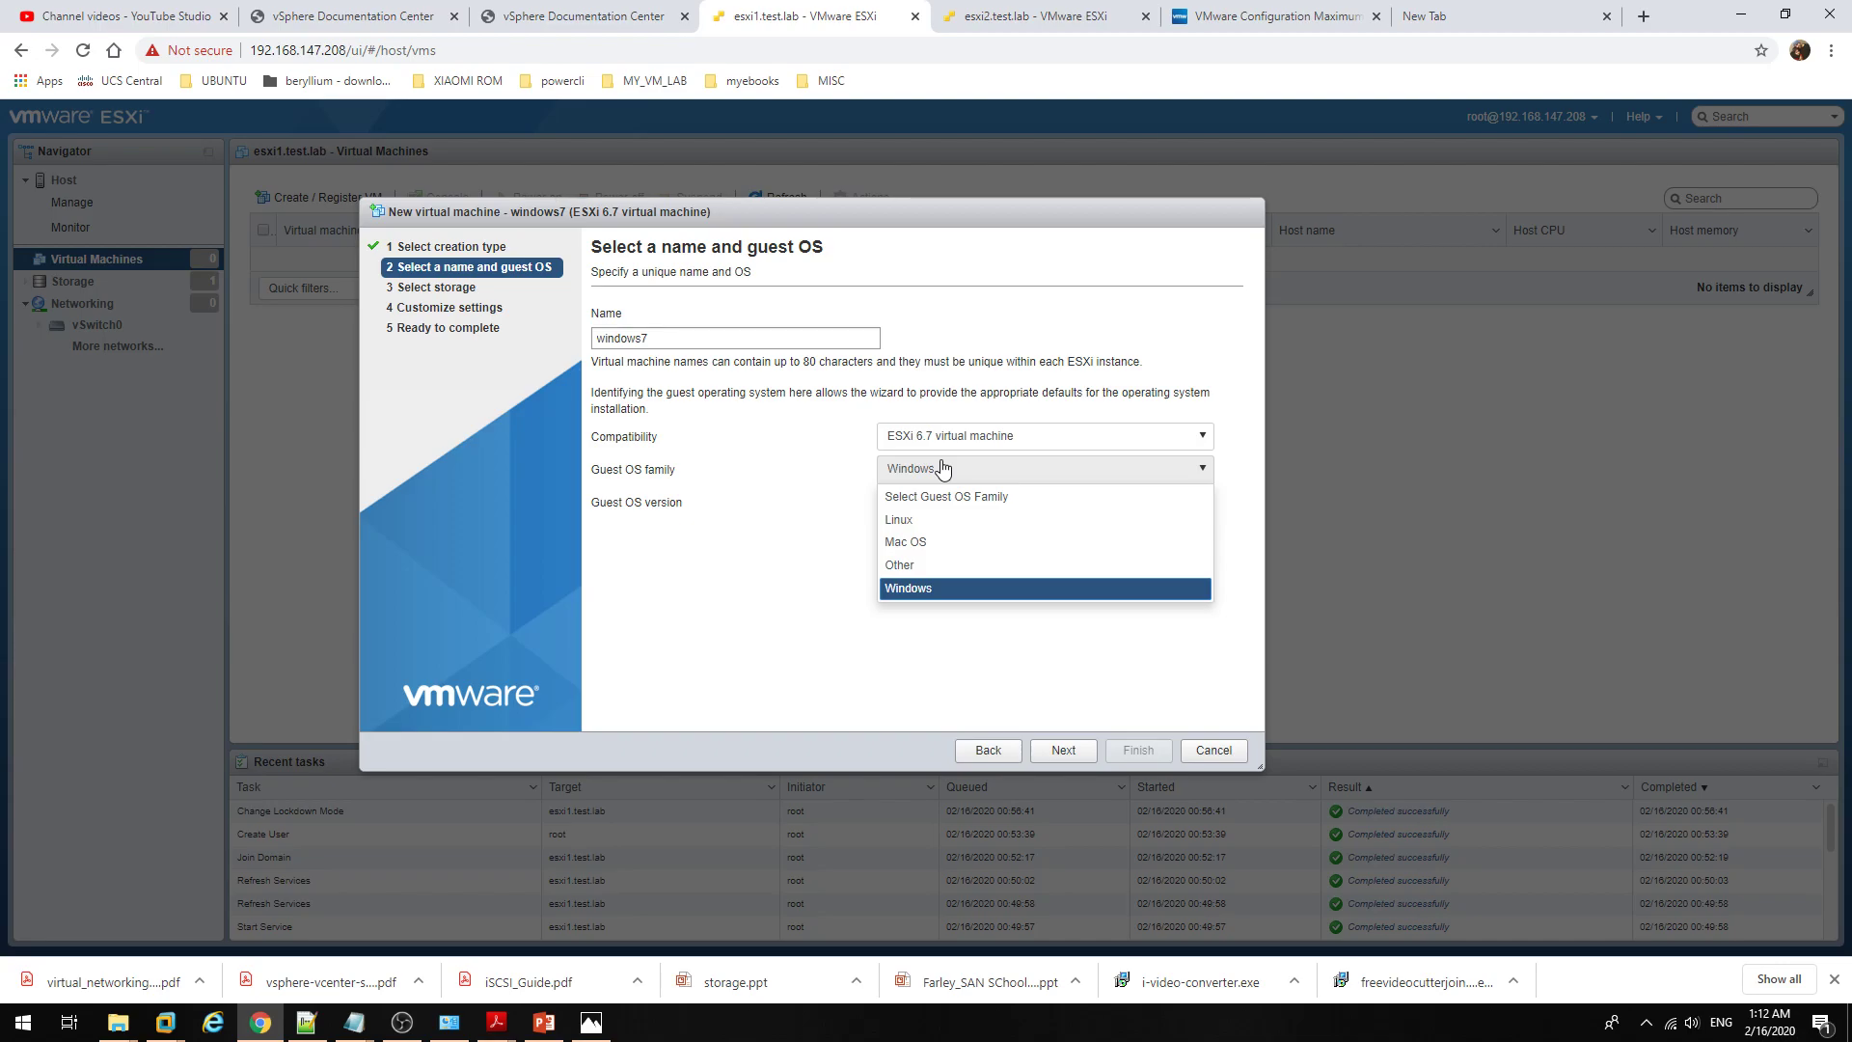
{"action": "left_click", "coordinate": [789, 511]}
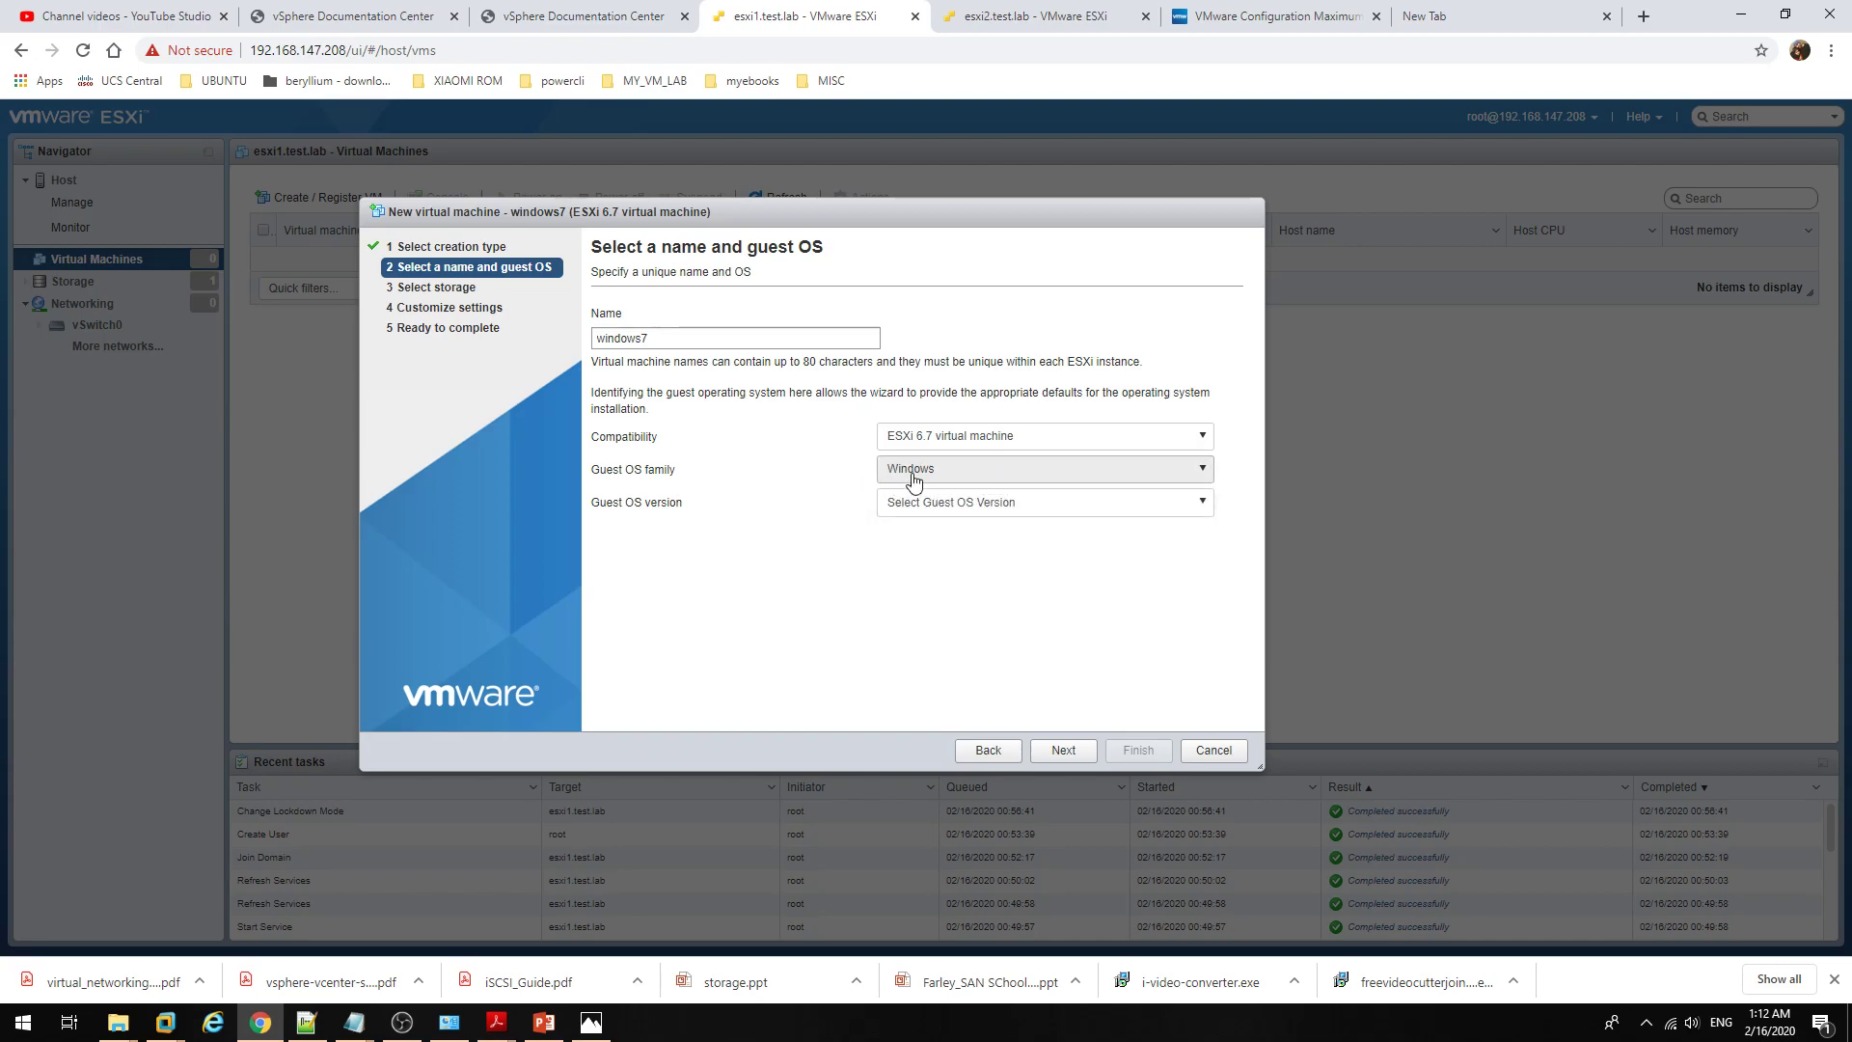
{"action": "left_click", "coordinate": [913, 480]}
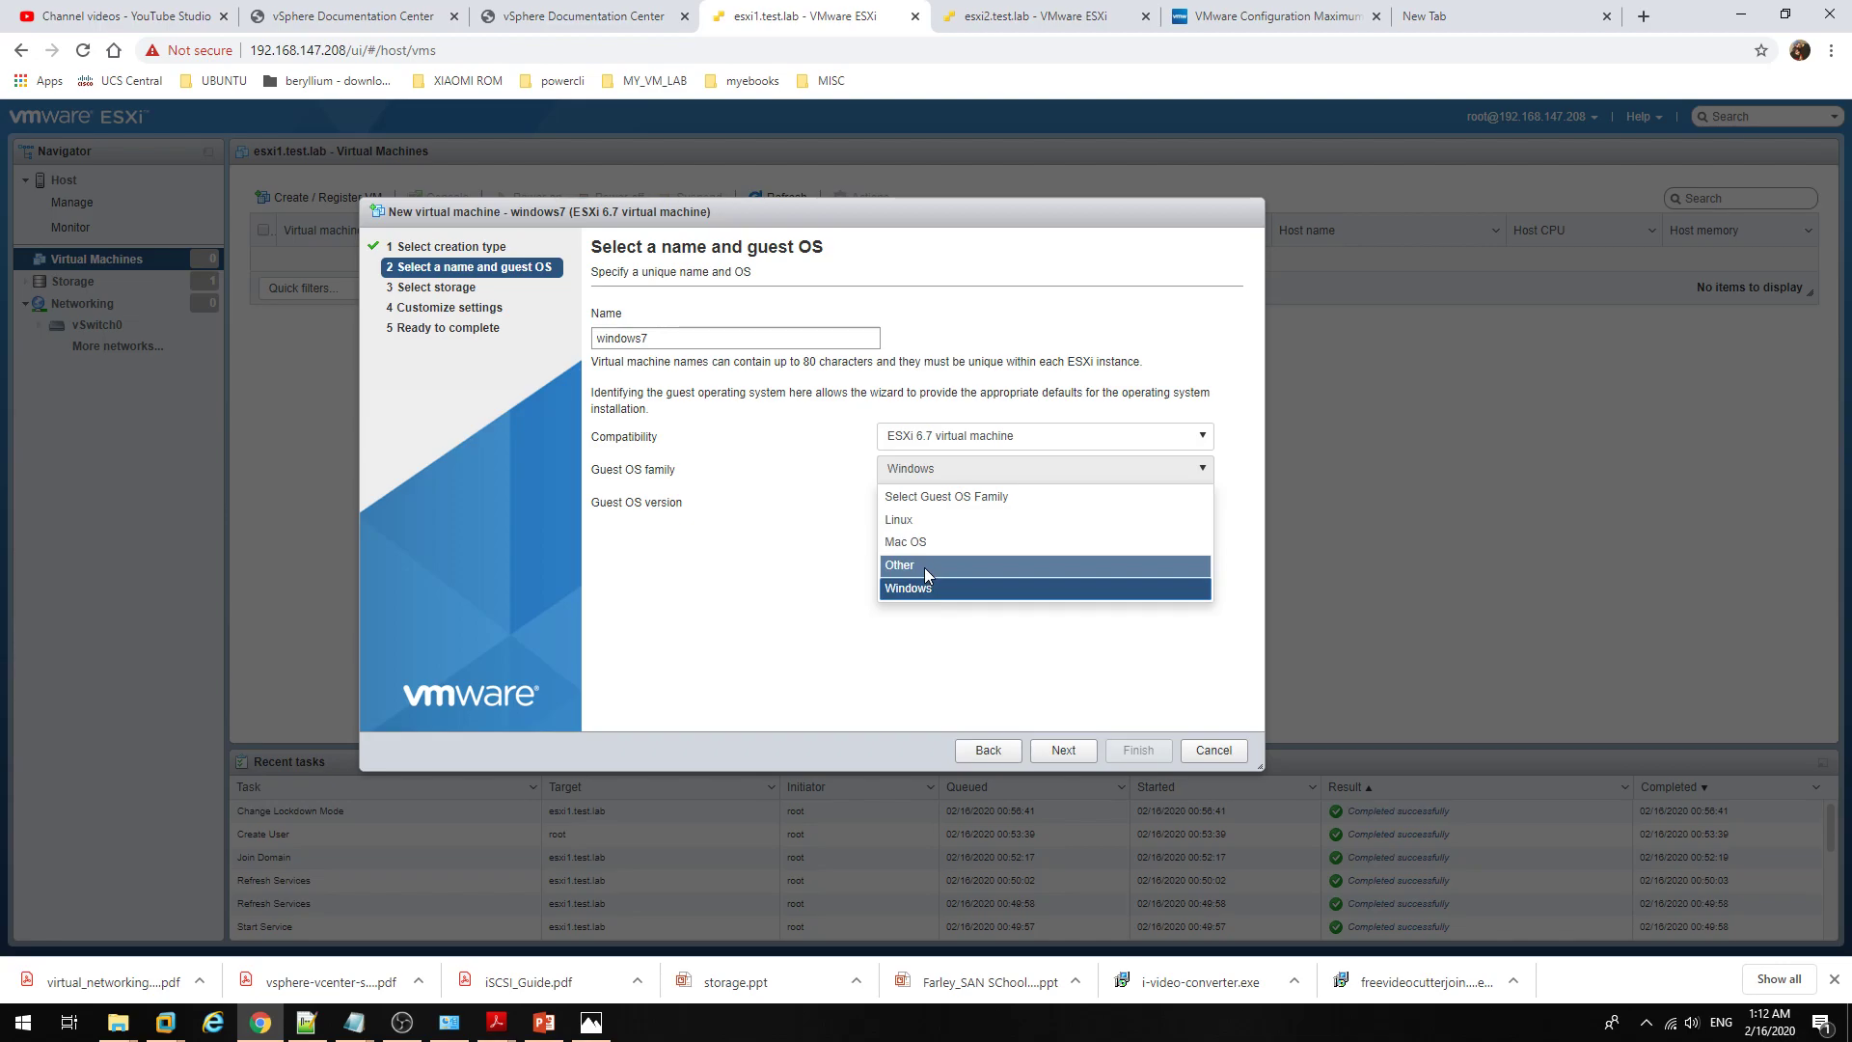
{"action": "left_click", "coordinate": [798, 570]}
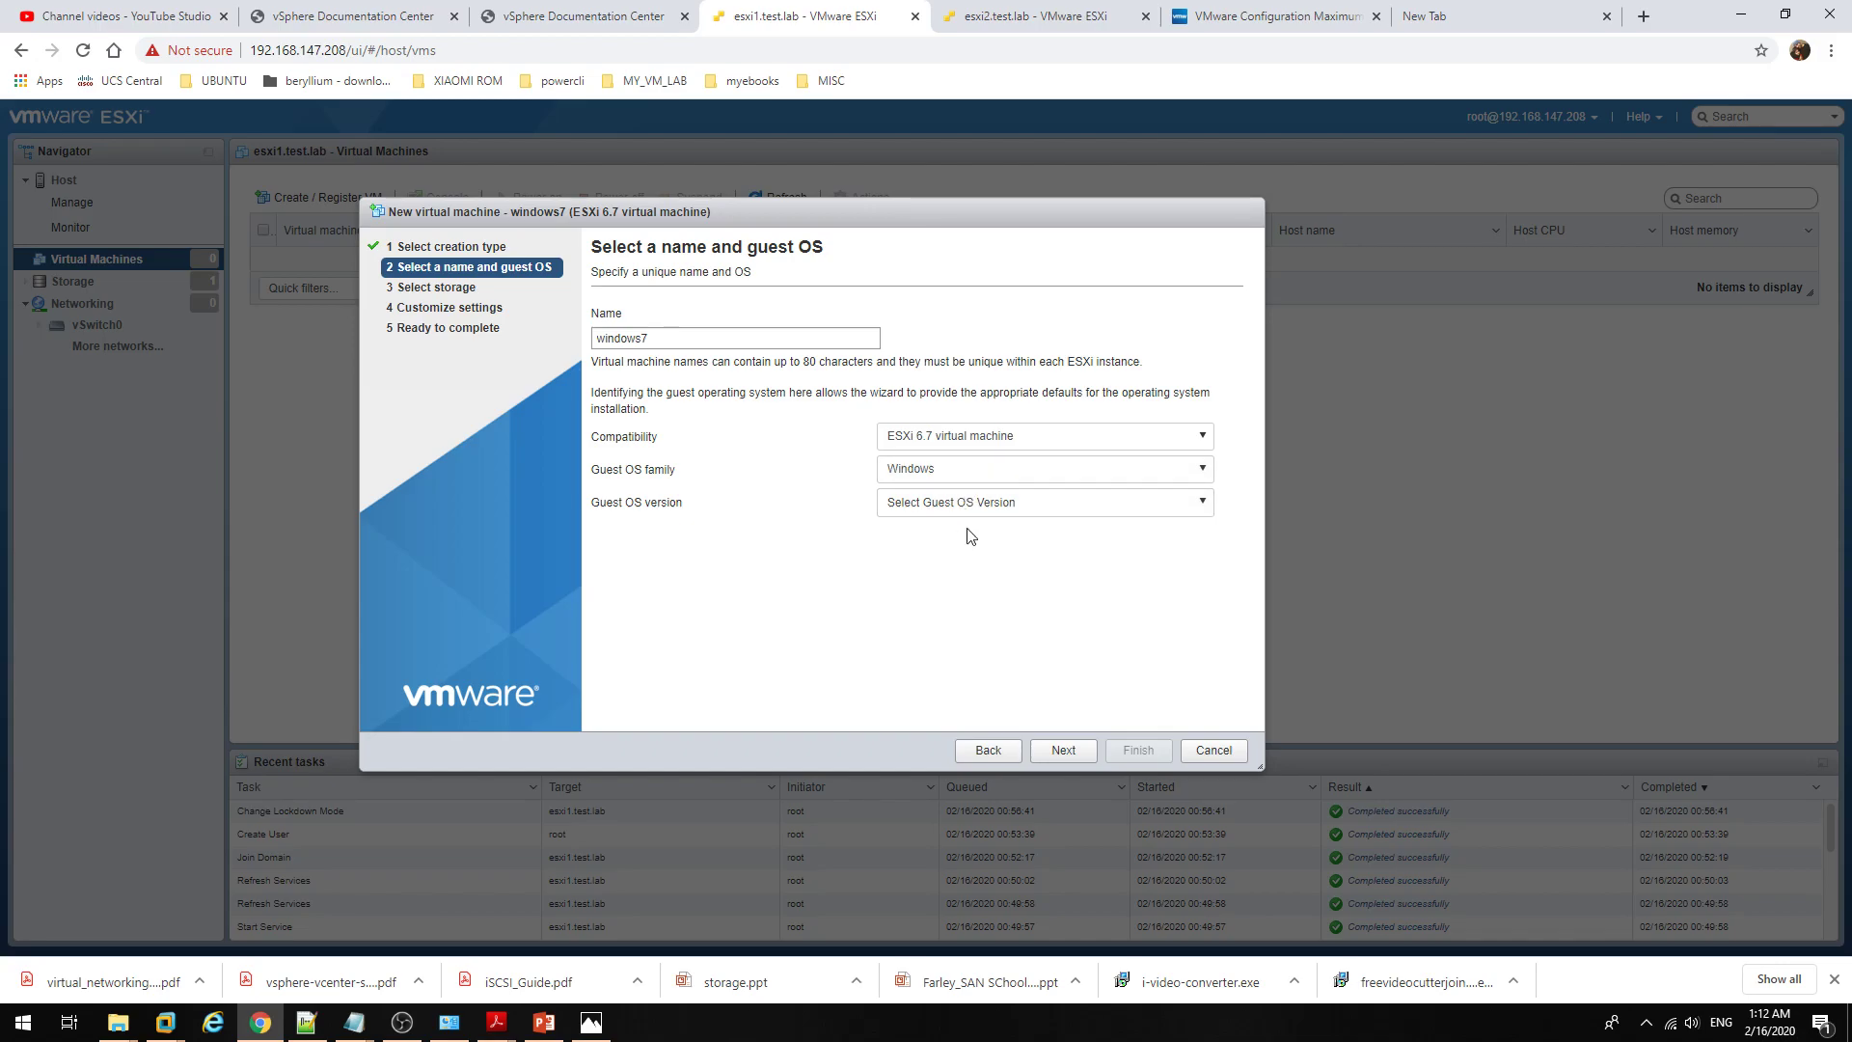
{"action": "left_click", "coordinate": [981, 509]}
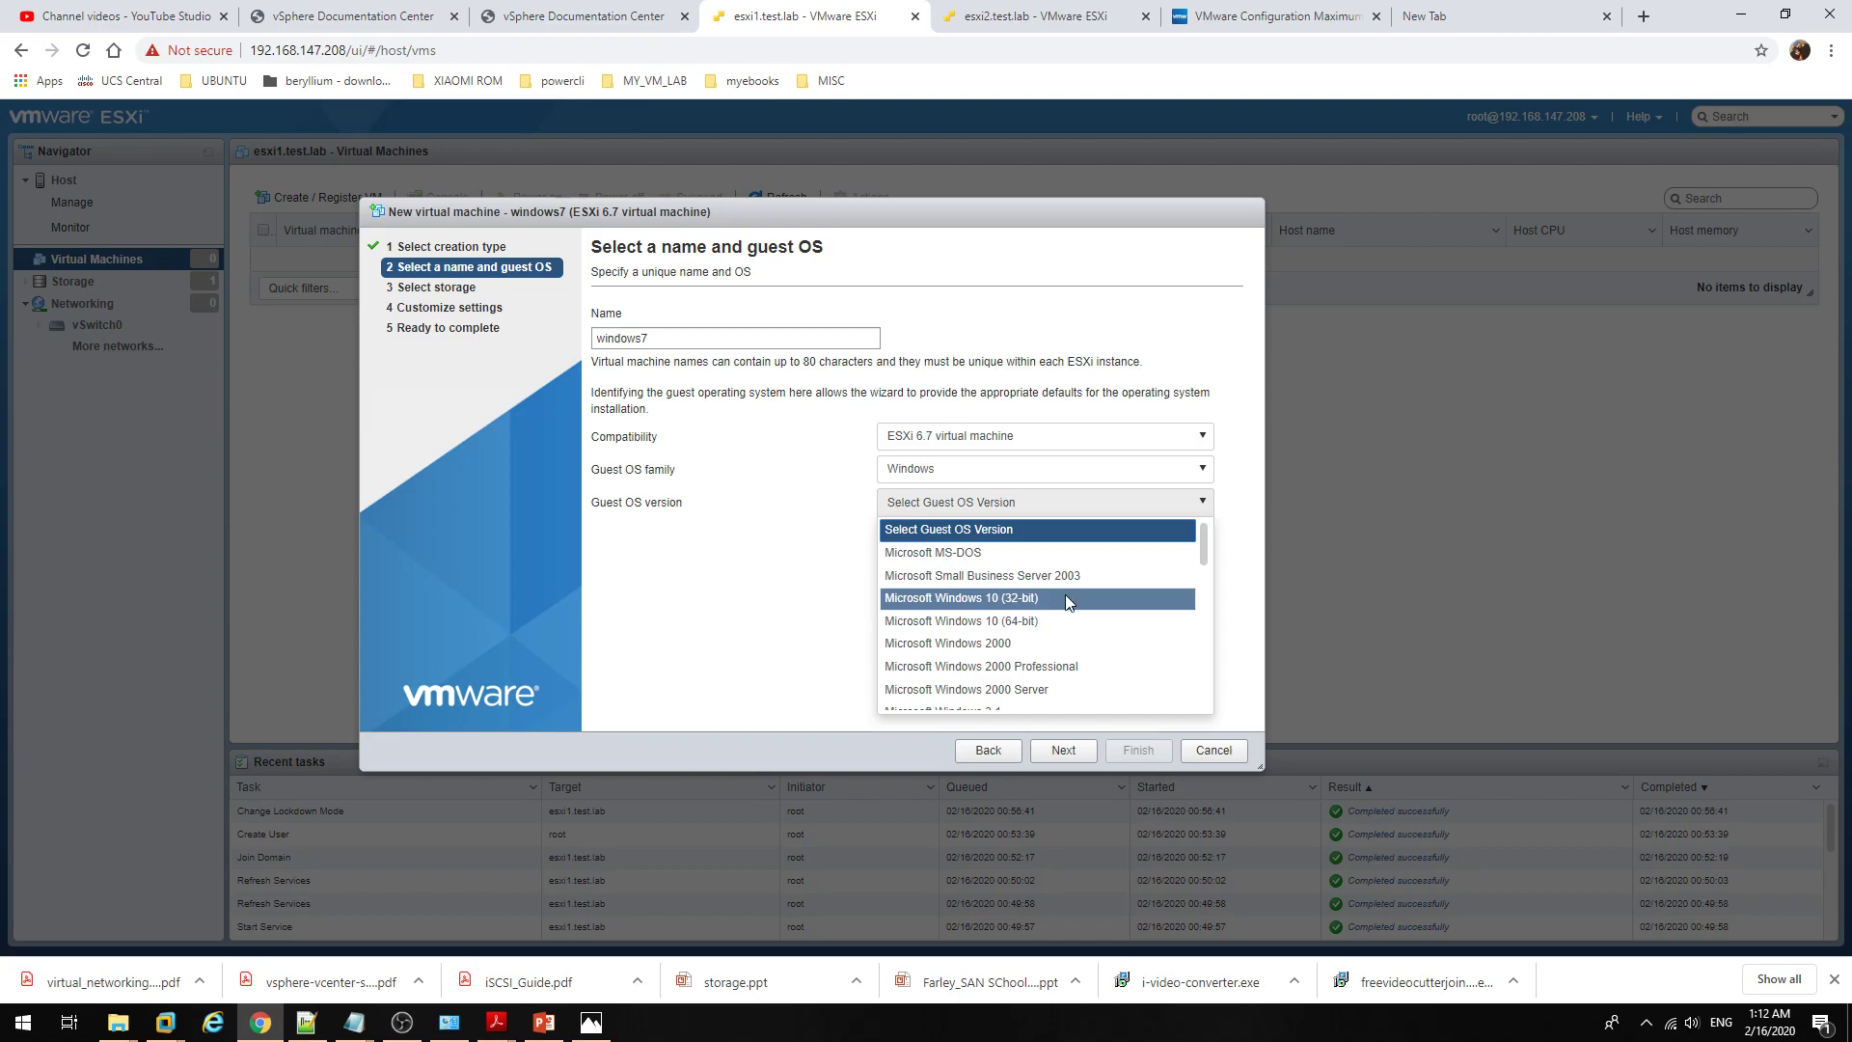
Step: Browse the guest OS version list for the available Windows versions
{"action": "scroll", "coordinate": [1042, 608], "scroll_direction": "down", "scroll_amount": 2}
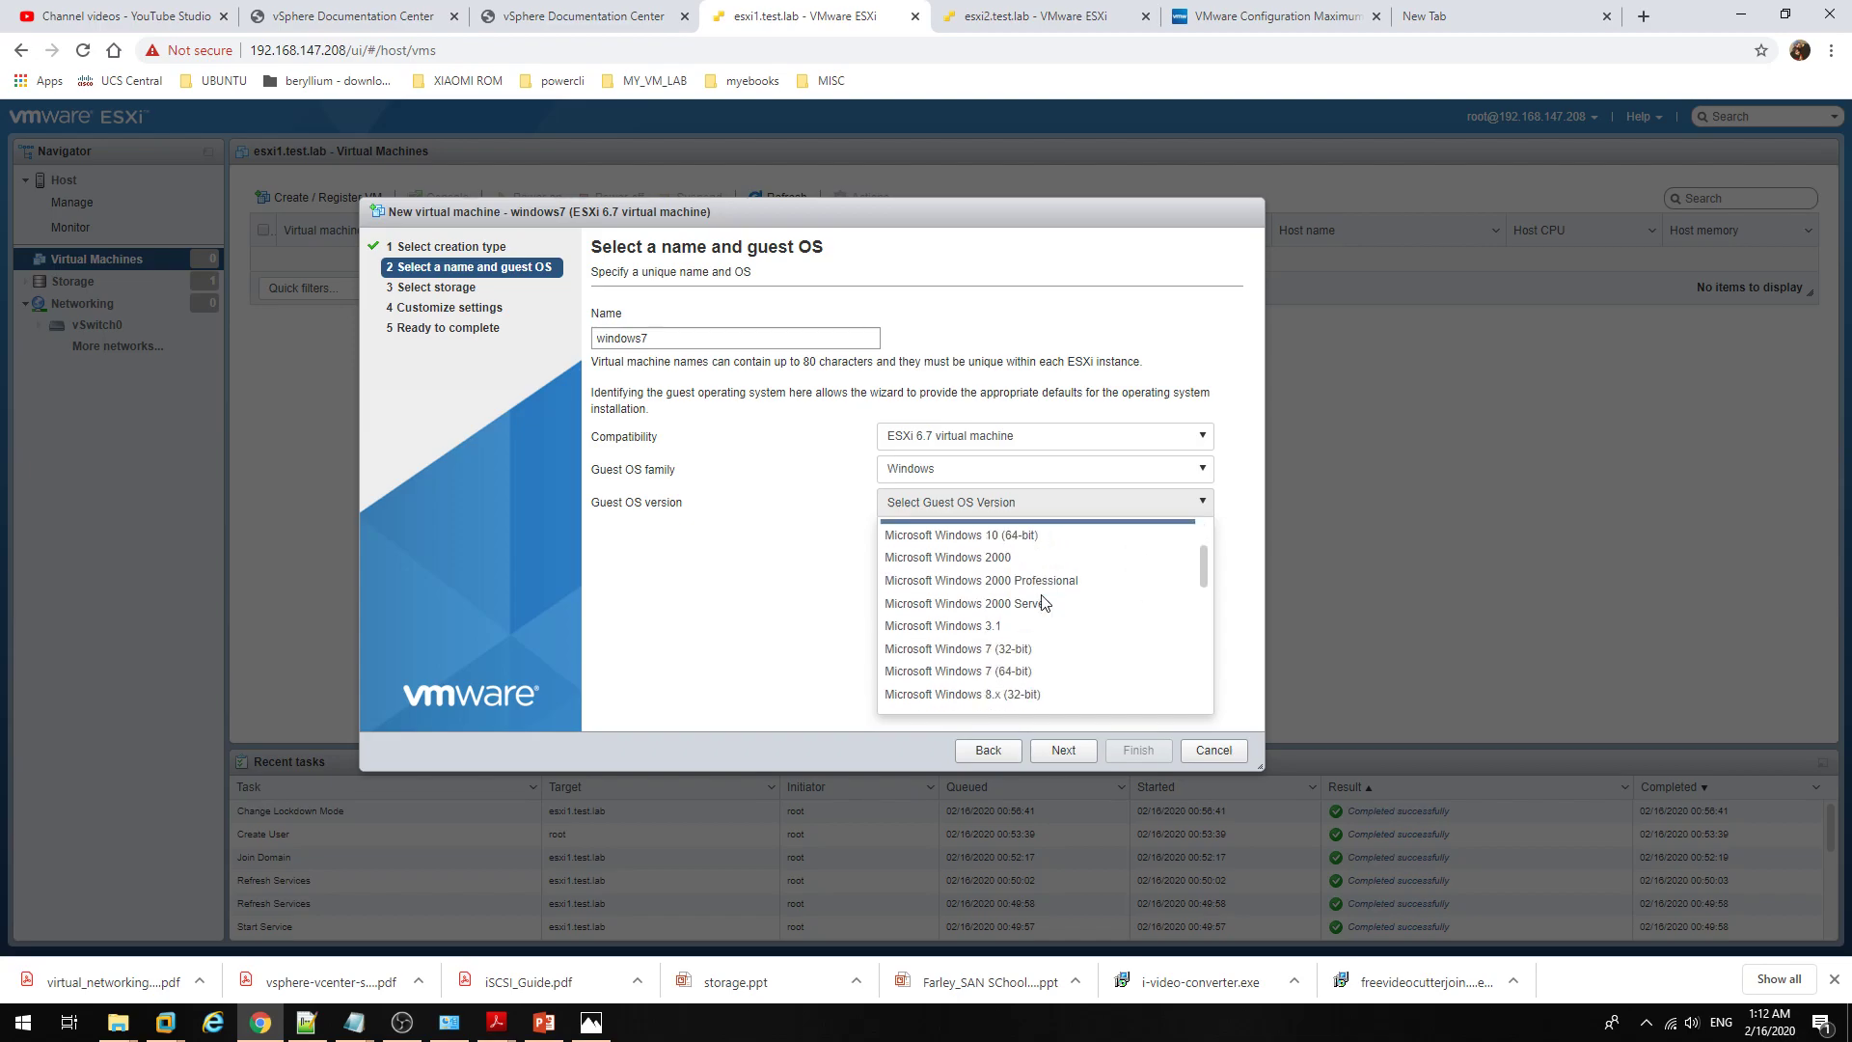
{"action": "scroll", "coordinate": [1042, 600], "scroll_direction": "down", "scroll_amount": 2}
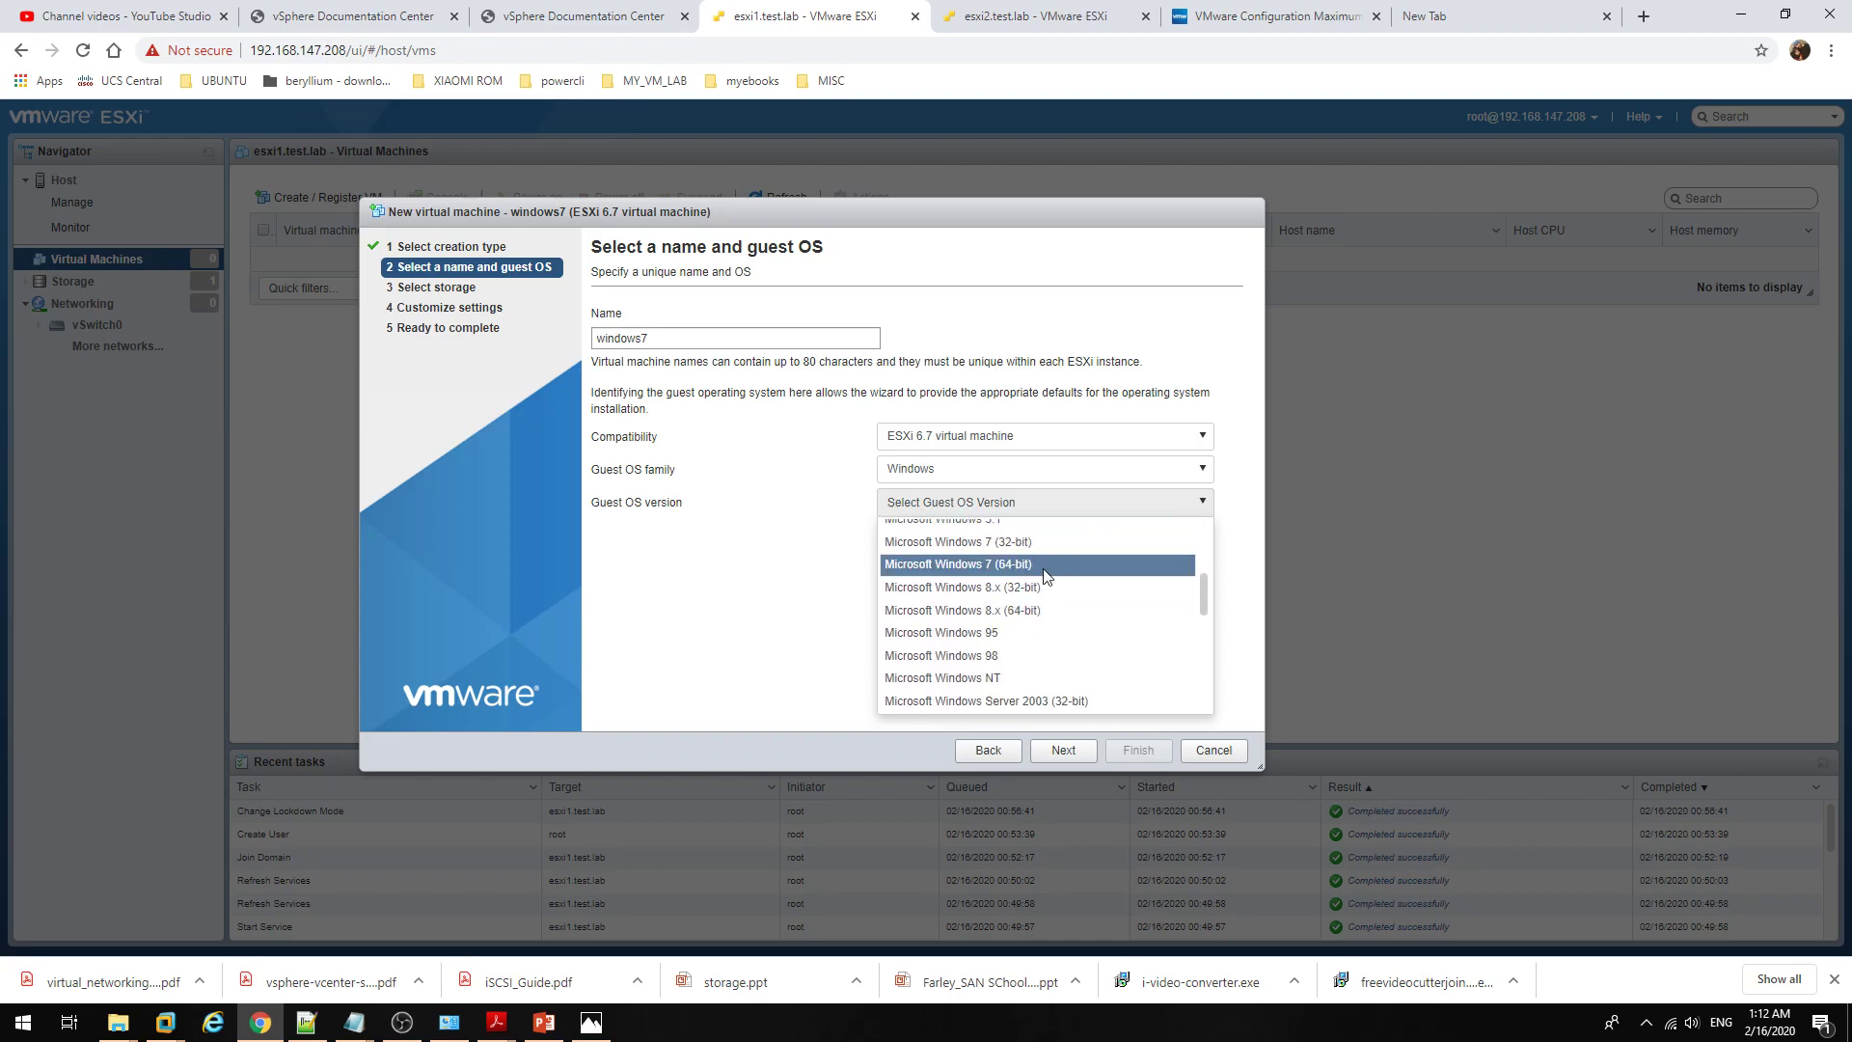
{"action": "scroll", "coordinate": [1033, 656], "scroll_direction": "down", "scroll_amount": 6}
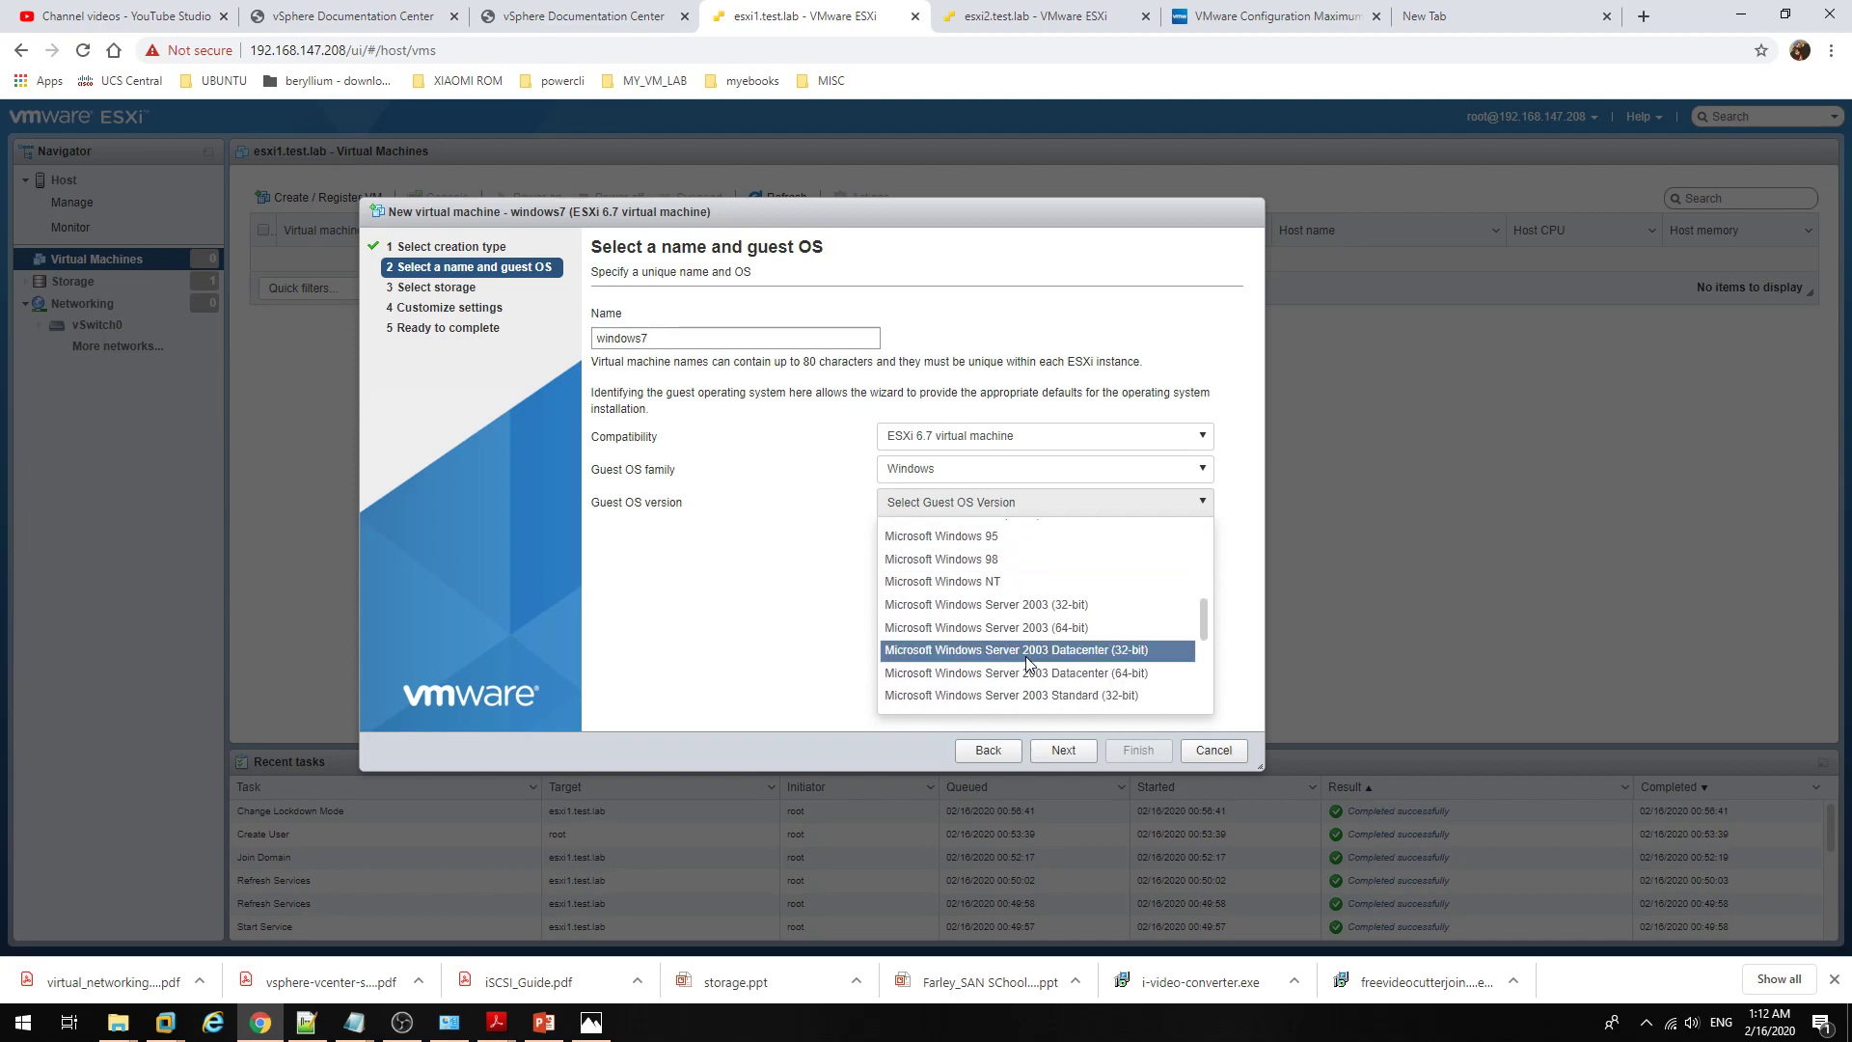
{"action": "scroll", "coordinate": [1029, 663], "scroll_direction": "down", "scroll_amount": 1}
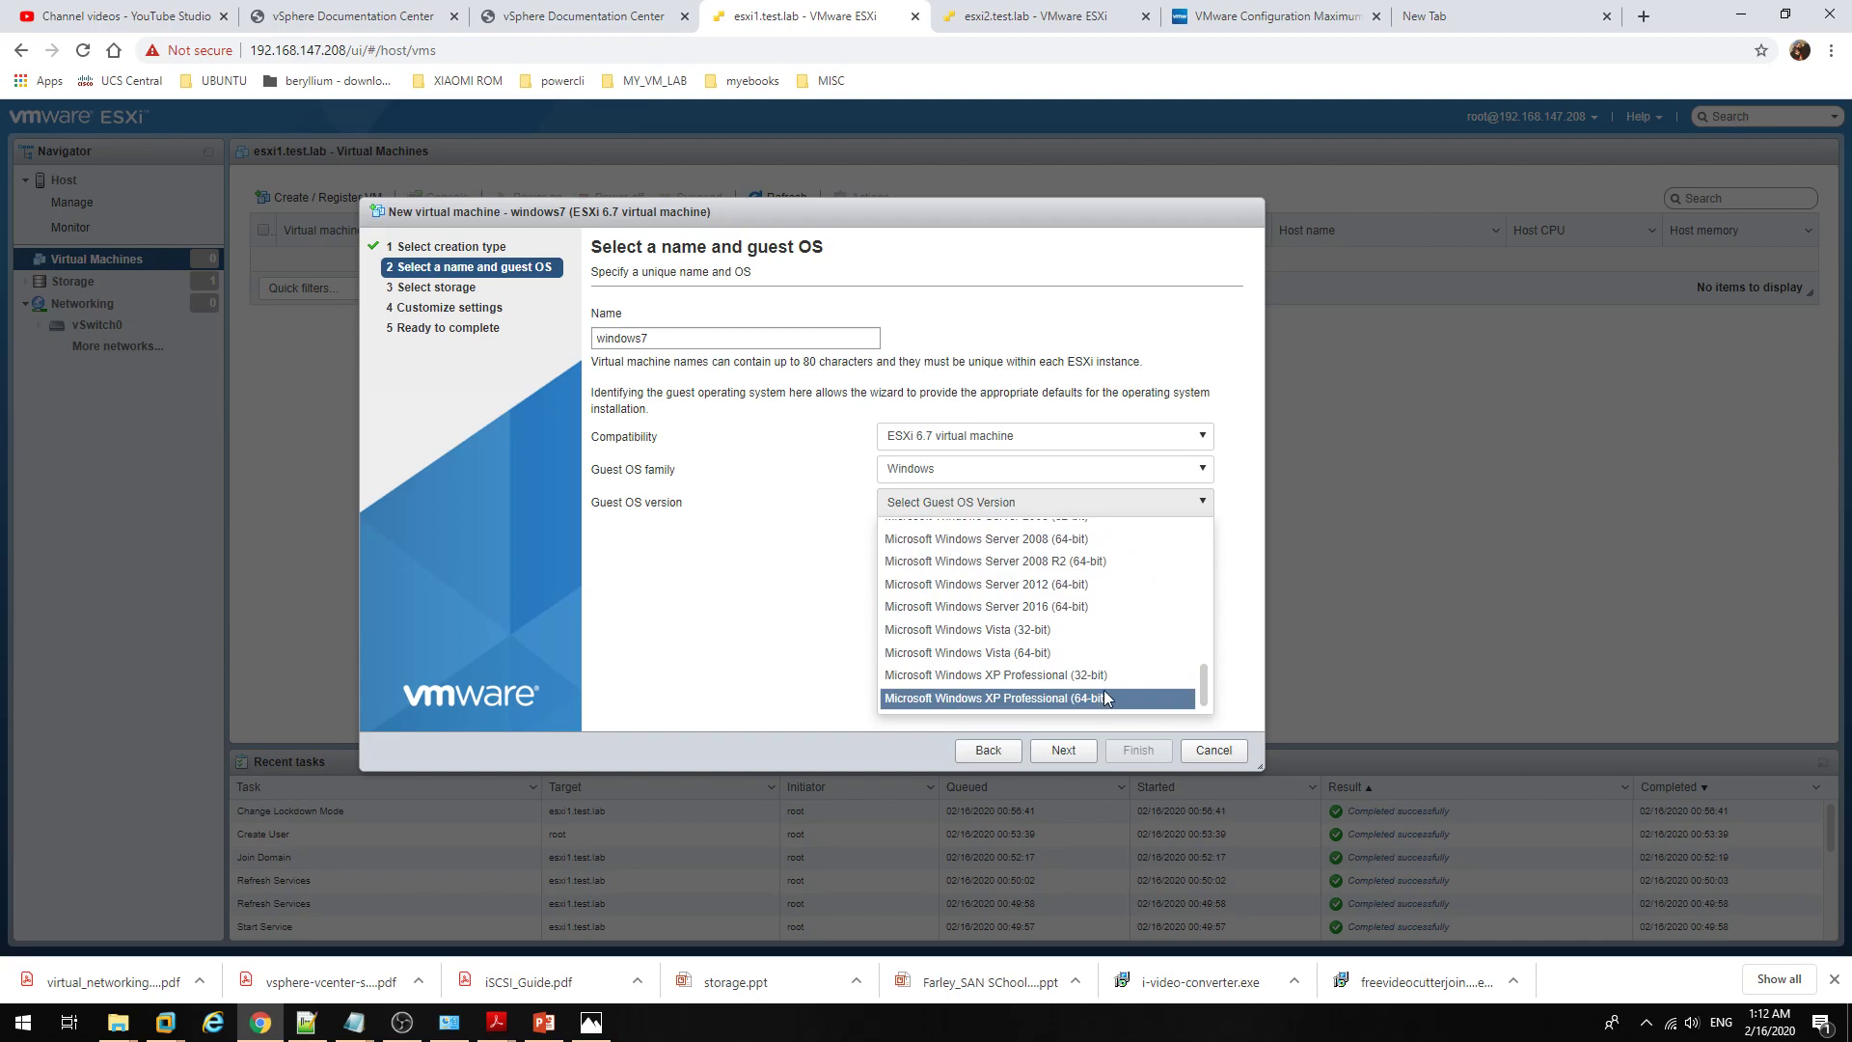
{"action": "scroll", "coordinate": [1117, 672], "scroll_direction": "up", "scroll_amount": 7}
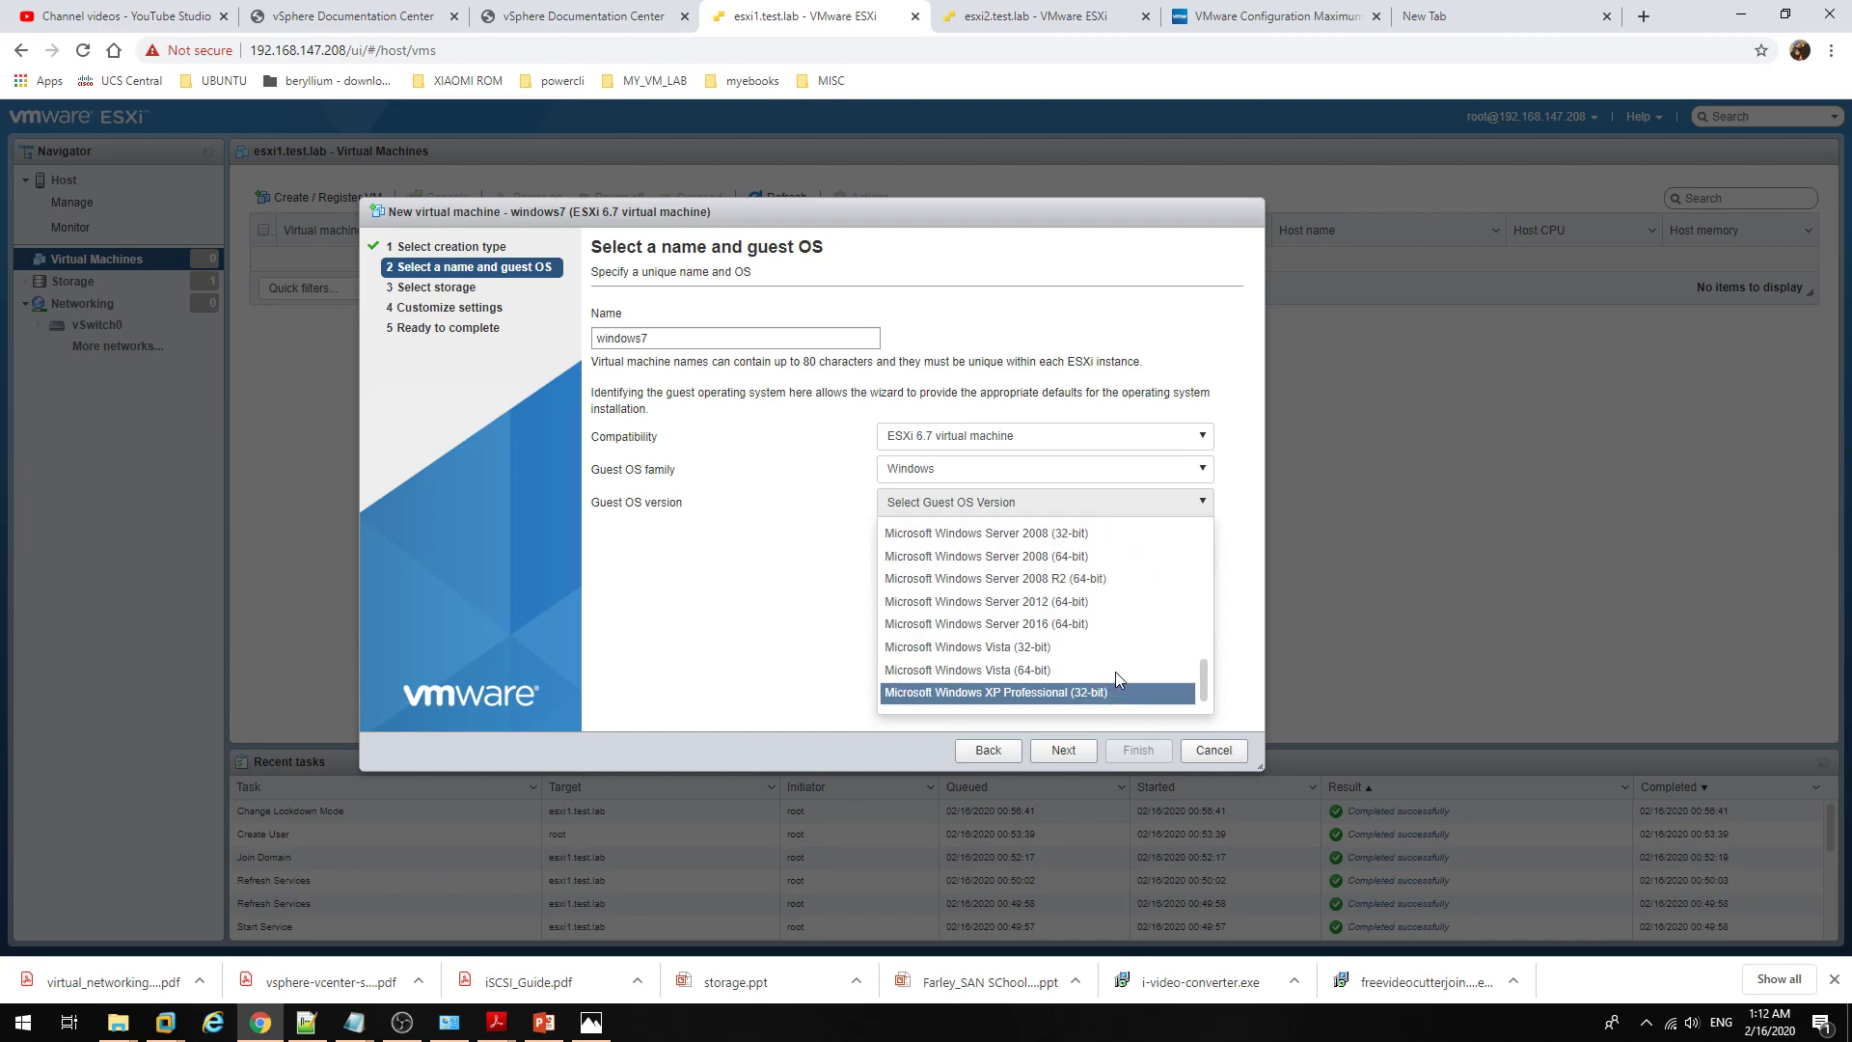
{"action": "left_click", "coordinate": [745, 596]}
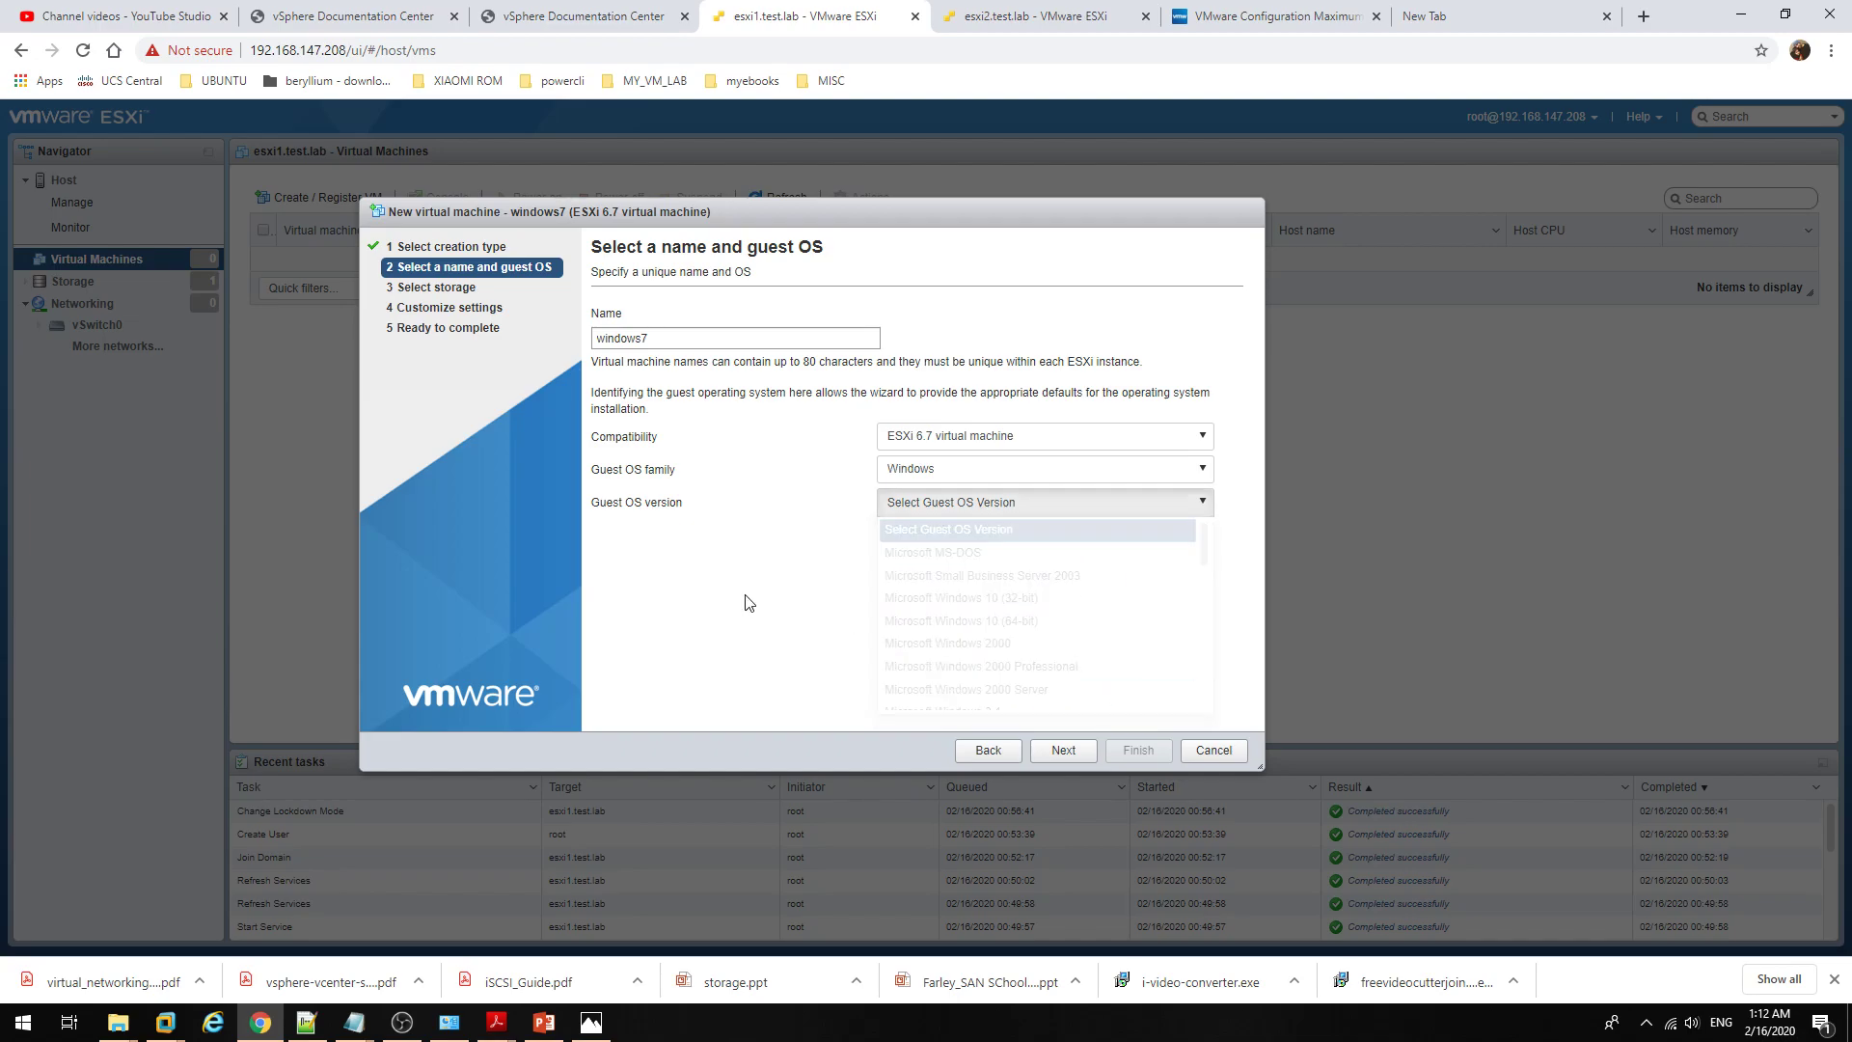
{"action": "left_click", "coordinate": [1026, 505]}
{"action": "scroll", "coordinate": [1109, 675], "scroll_direction": "down", "scroll_amount": 5}
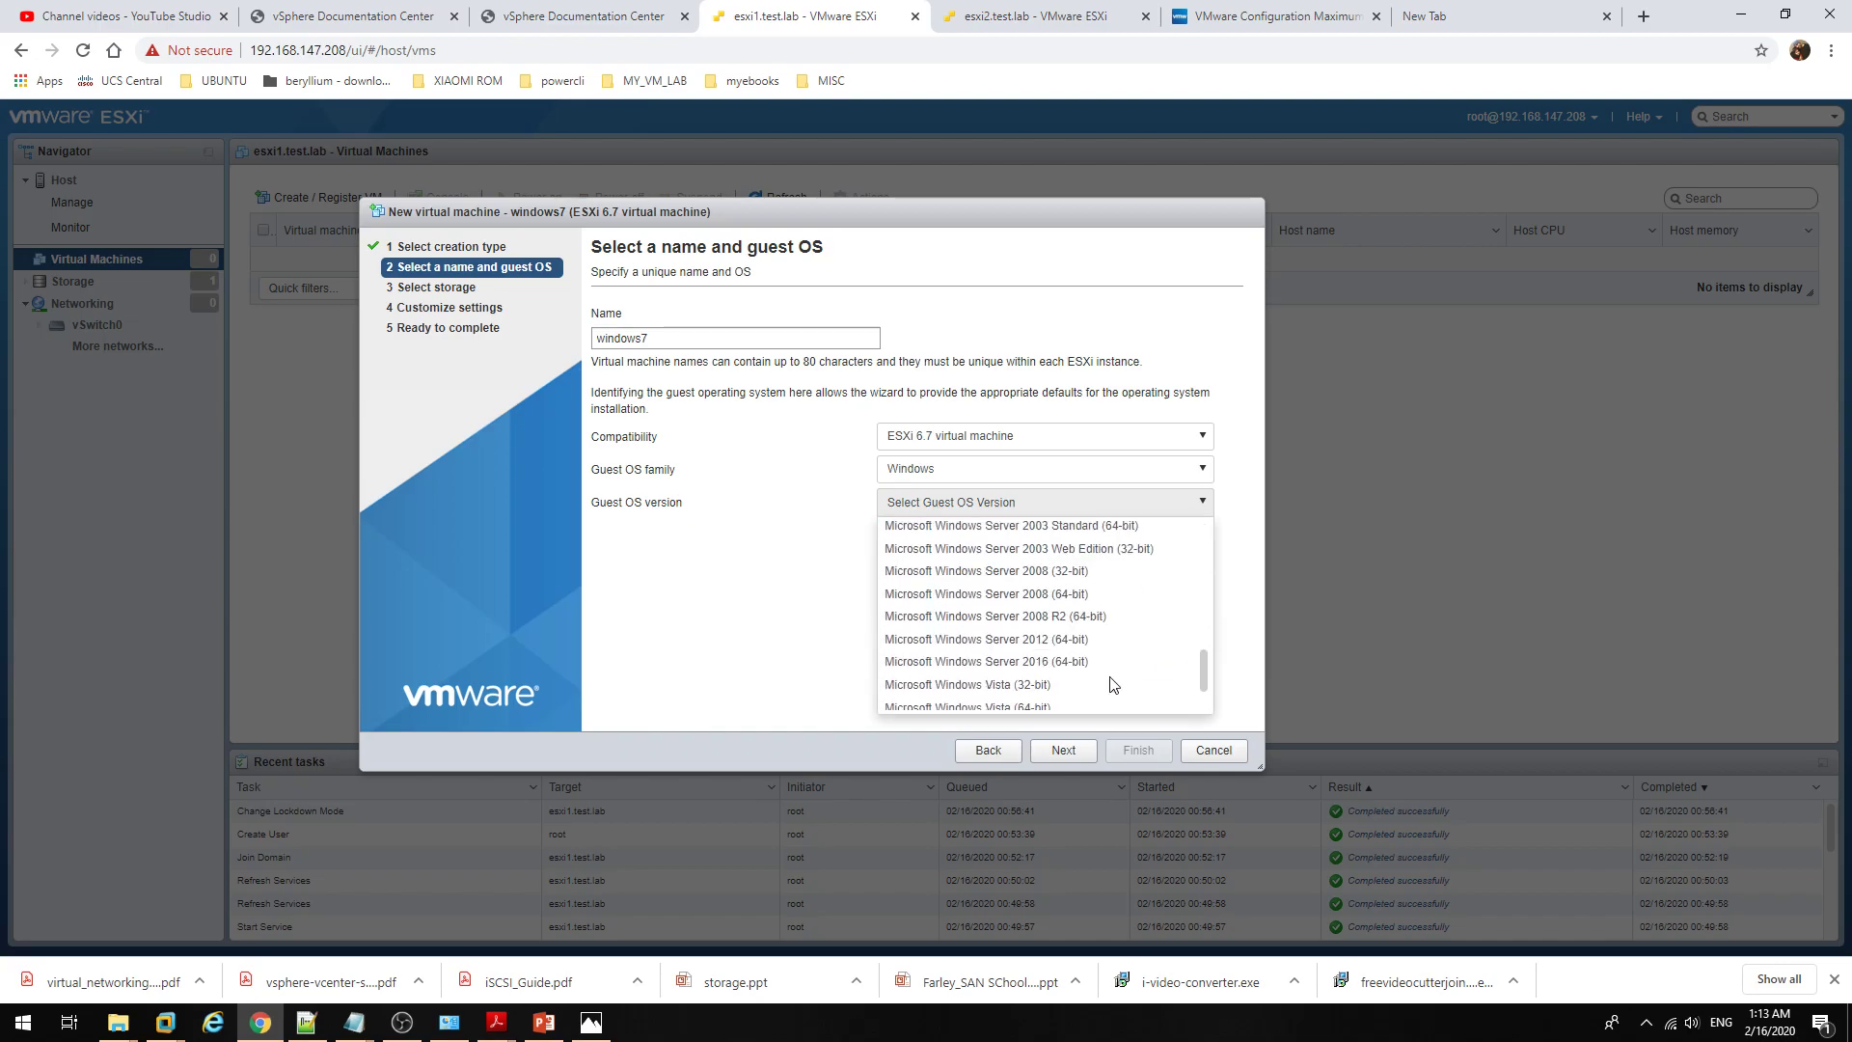
{"action": "left_click", "coordinate": [774, 620]}
Step: Choose Microsoft Windows 7 (64-bit) as the guest OS version and advance to Select storage
{"action": "left_click", "coordinate": [979, 510]}
{"action": "scroll", "coordinate": [1050, 633], "scroll_direction": "down", "scroll_amount": 1}
{"action": "scroll", "coordinate": [1050, 633], "scroll_direction": "up", "scroll_amount": 1}
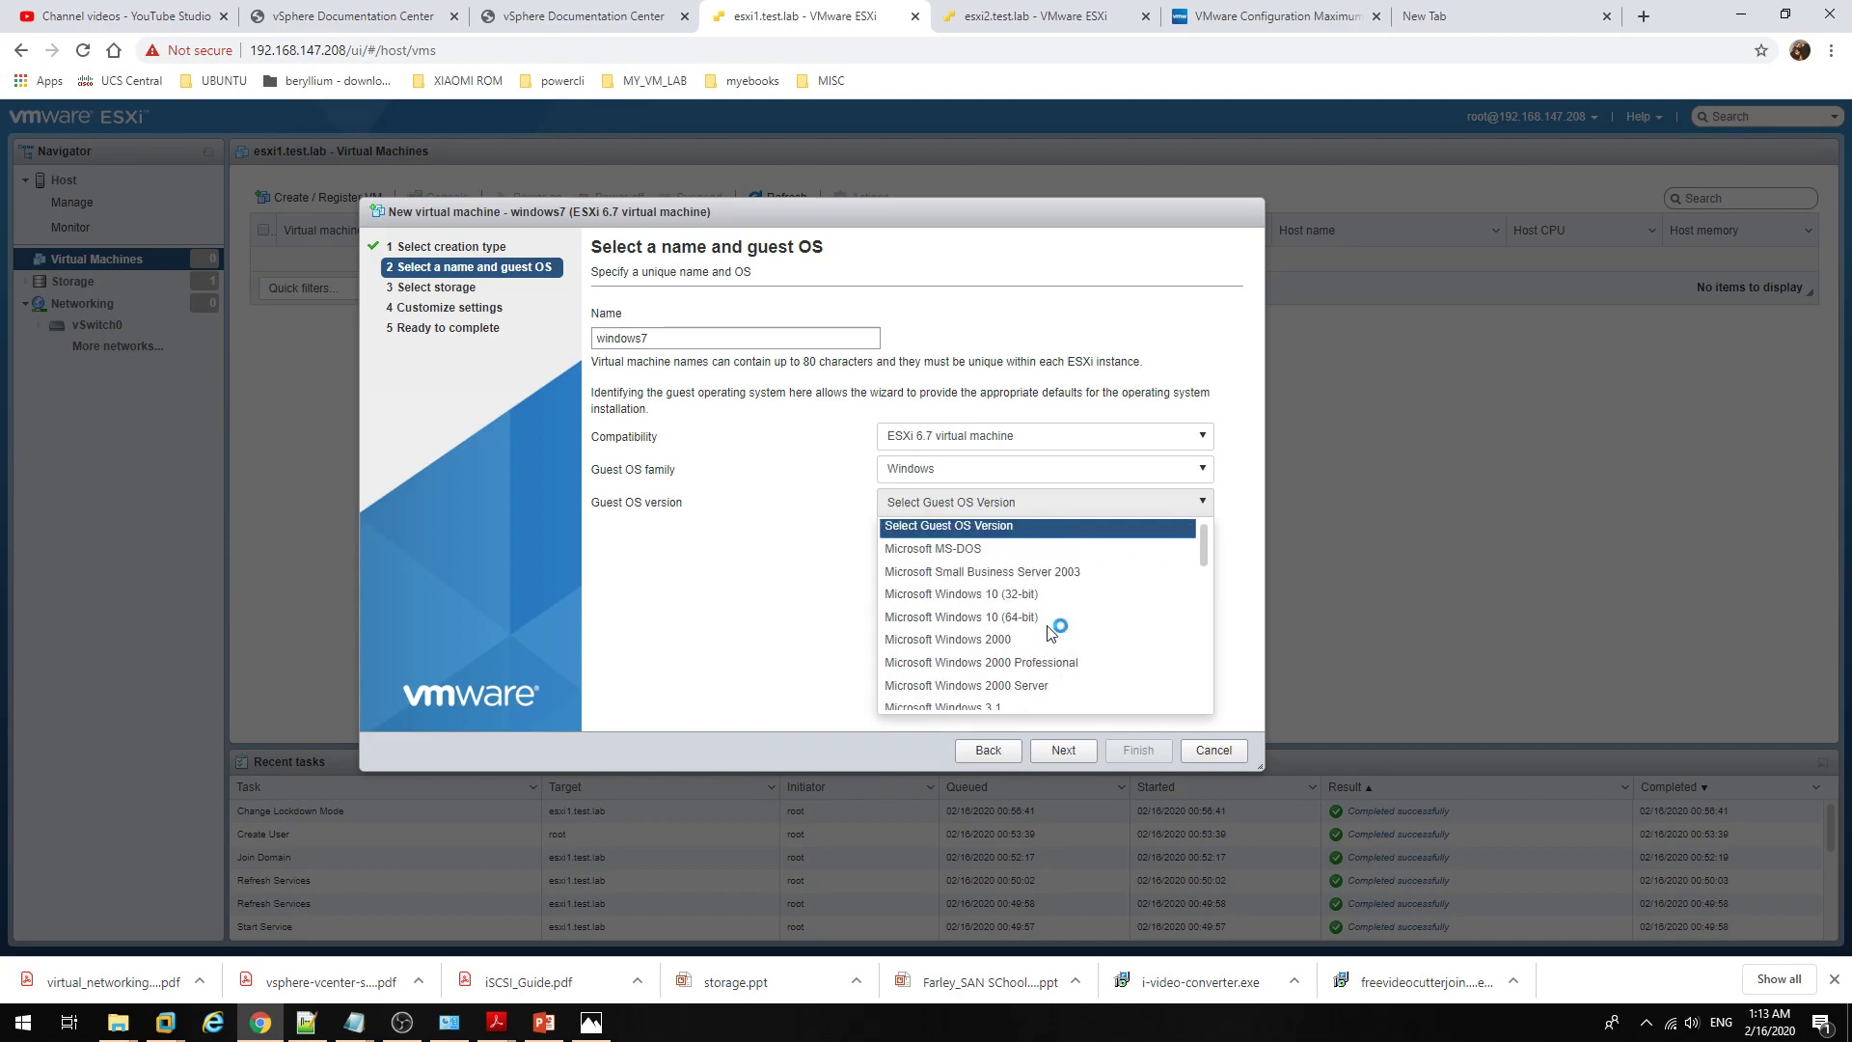
{"action": "scroll", "coordinate": [1051, 633], "scroll_direction": "down", "scroll_amount": 2}
{"action": "left_click", "coordinate": [1063, 654]}
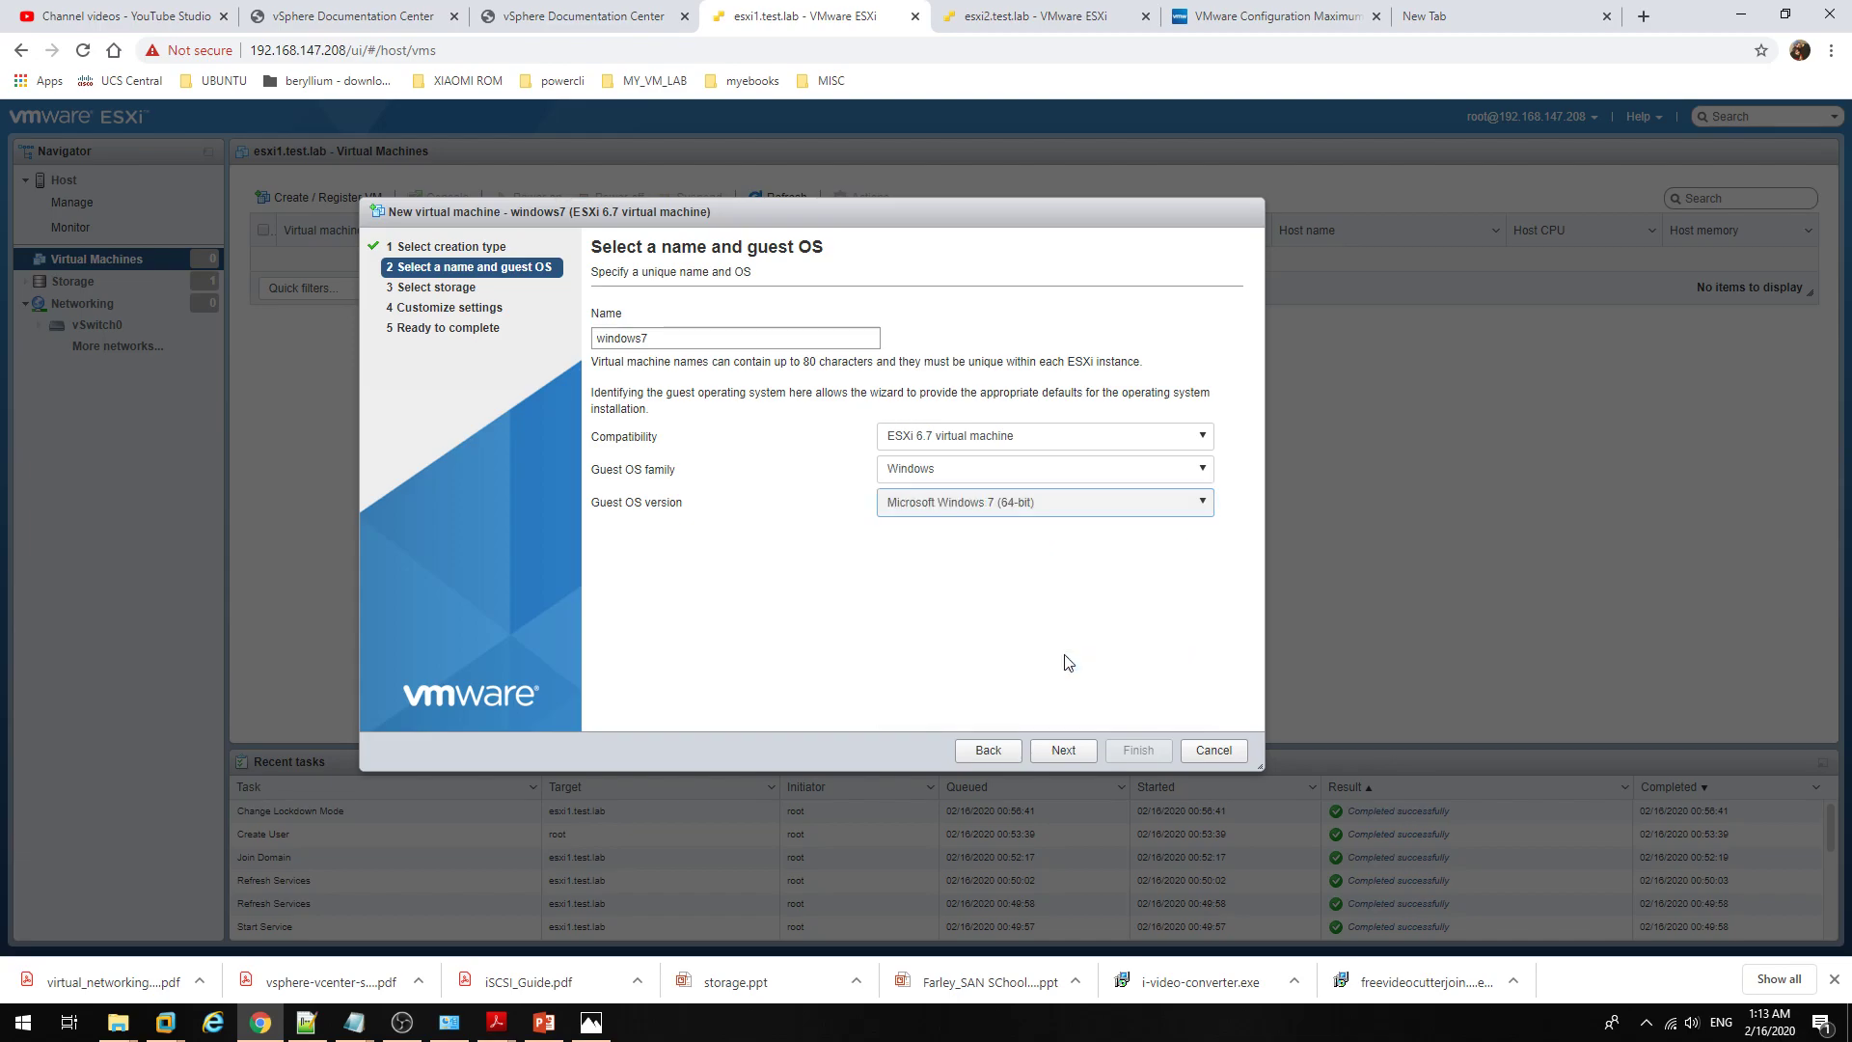
{"action": "left_click", "coordinate": [1065, 749]}
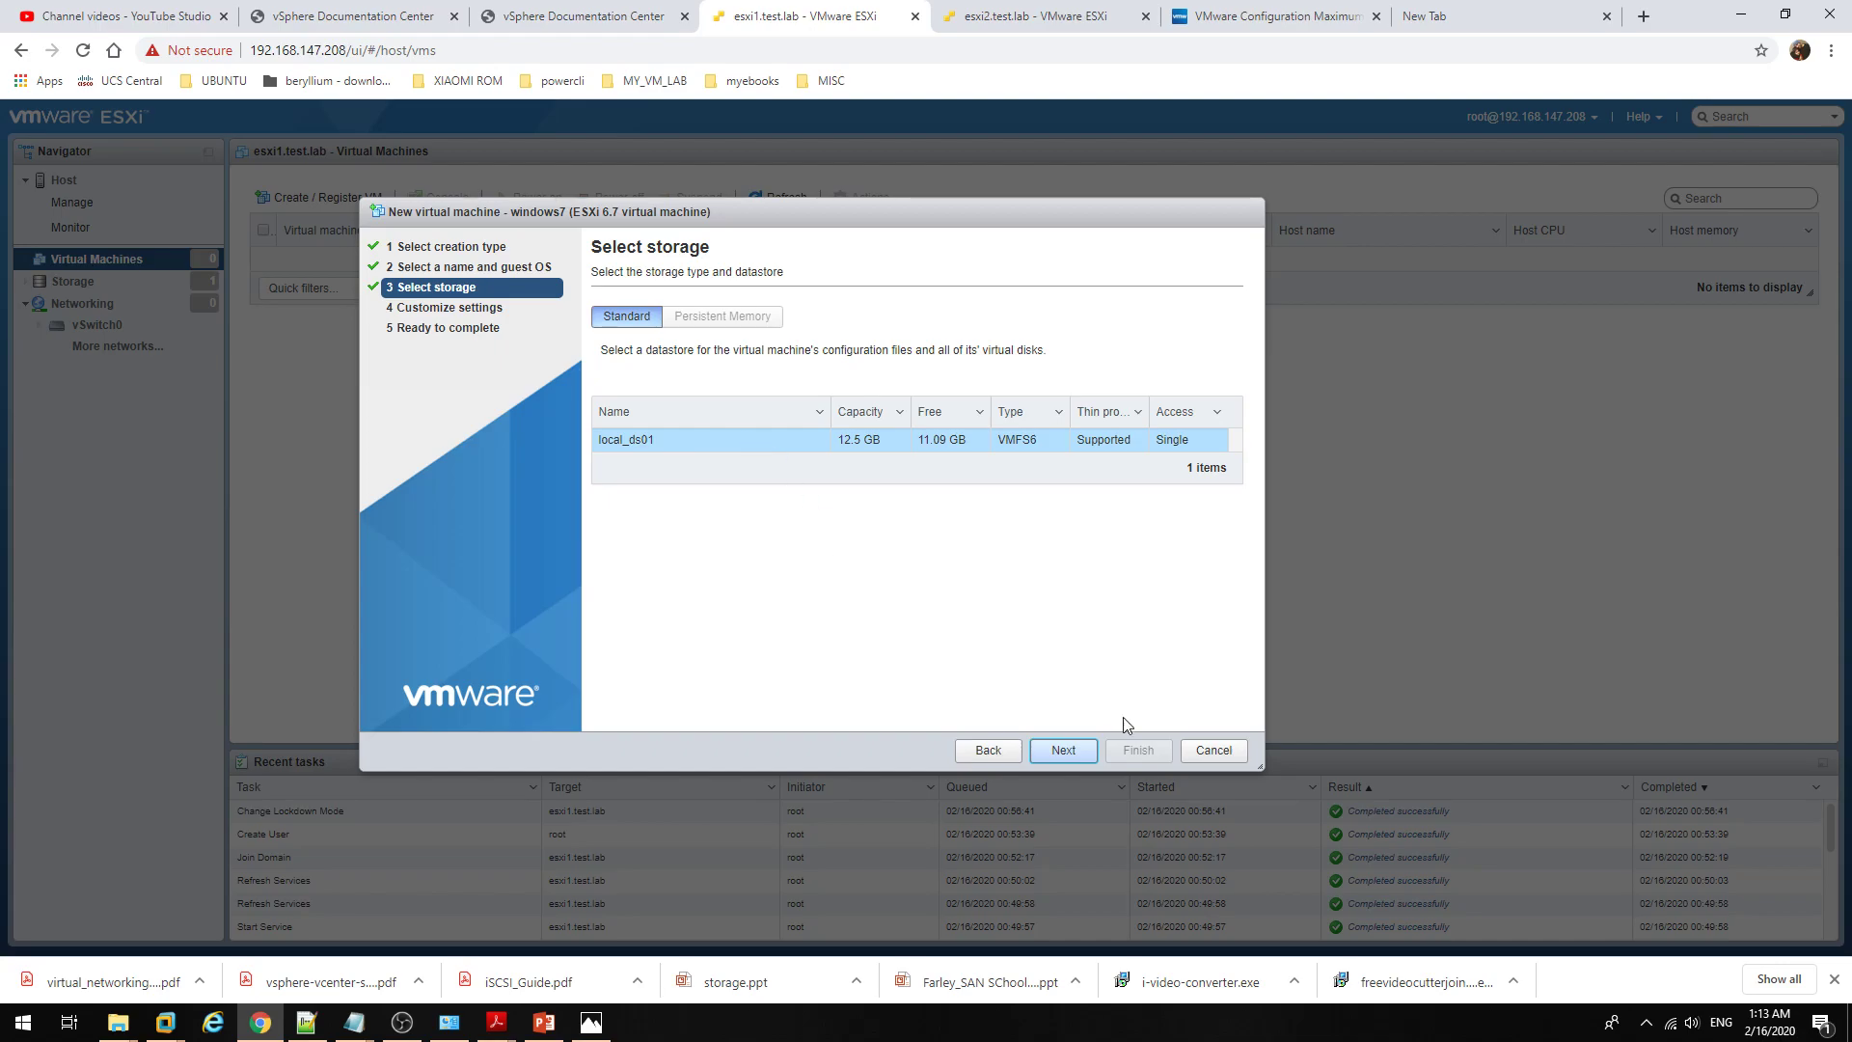
Step: Cancel the New virtual machine wizard, returning to the empty Virtual Machines list
{"action": "left_click", "coordinate": [1201, 749]}
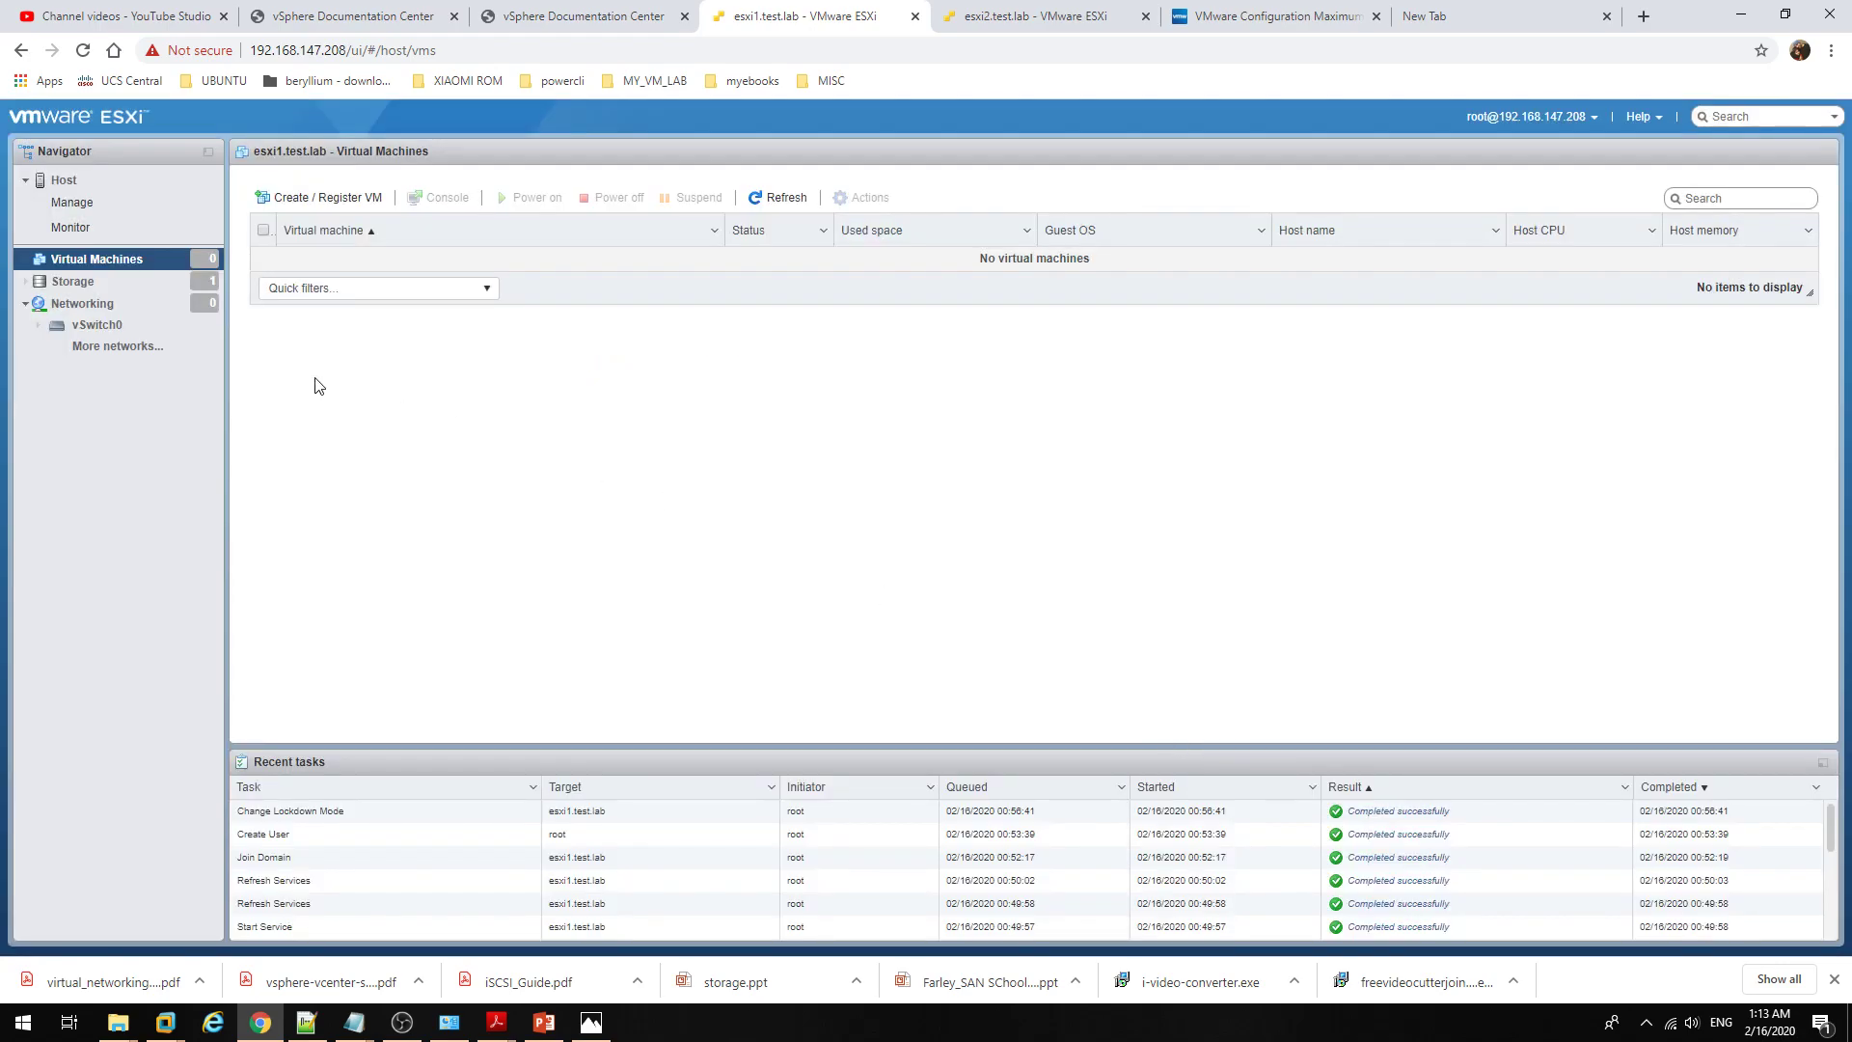